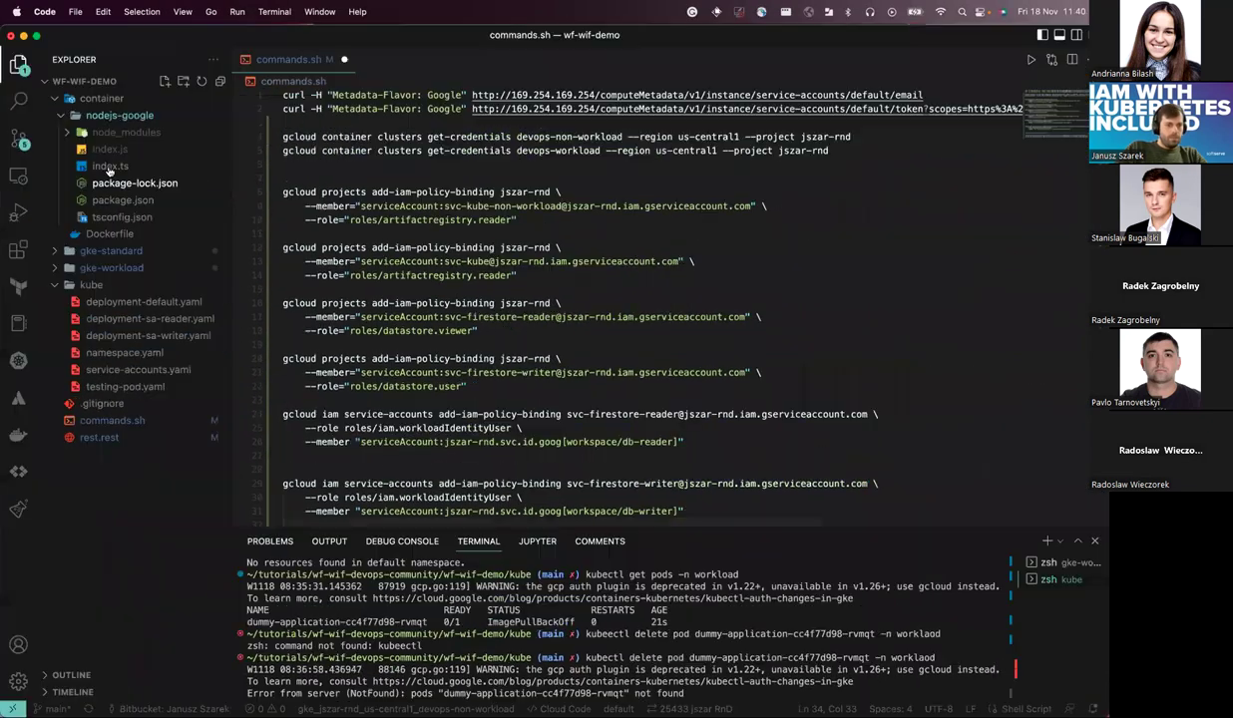
- Open index.ts in the nodejs-google folder and examine the POST and GET handlers for the Firestore demo collection
{"action": "left_click", "coordinate": [110, 166]}
{"action": "scroll", "coordinate": [583, 284], "scroll_direction": "up", "scroll_amount": 5}
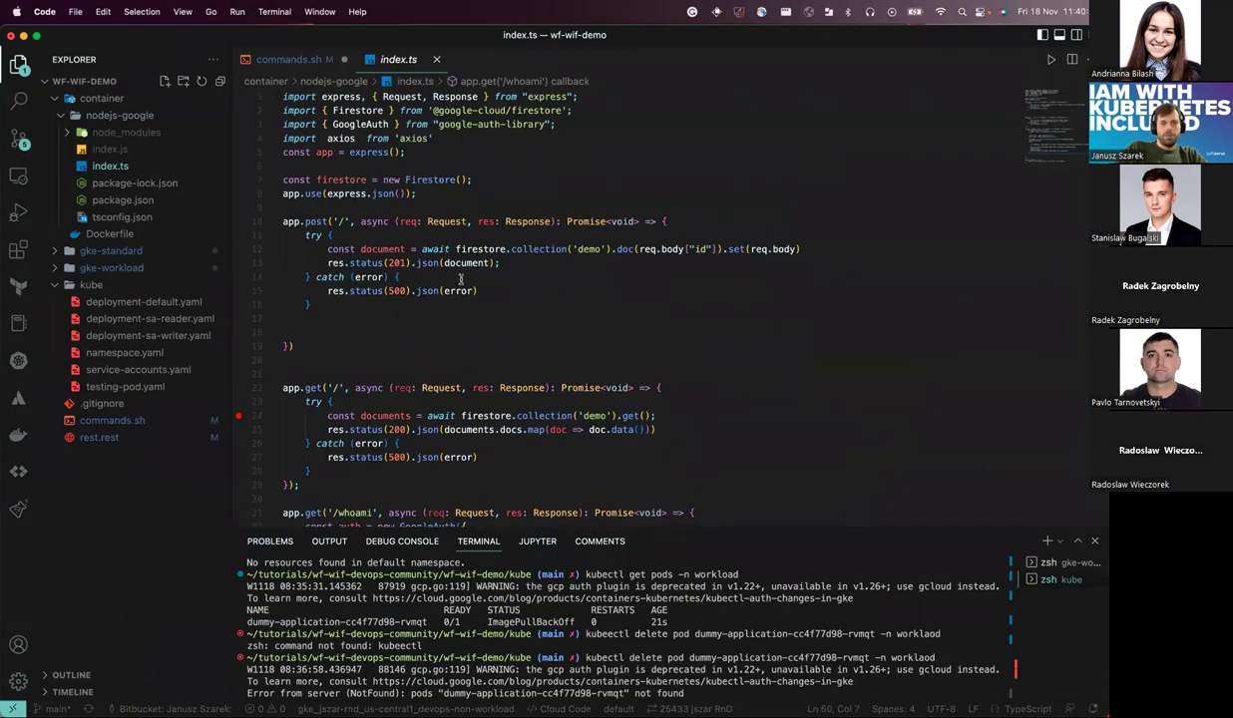
{"action": "scroll", "coordinate": [339, 222], "scroll_direction": "down", "scroll_amount": 3}
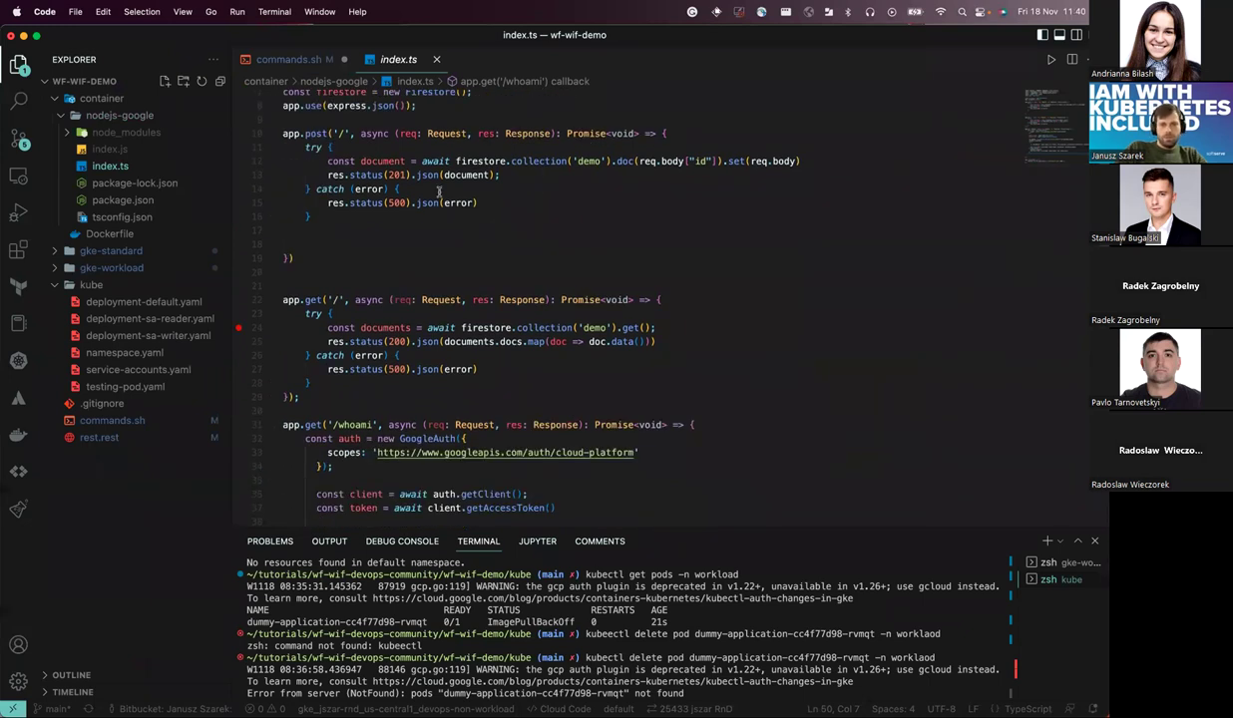
{"action": "left_click", "coordinate": [312, 136]}
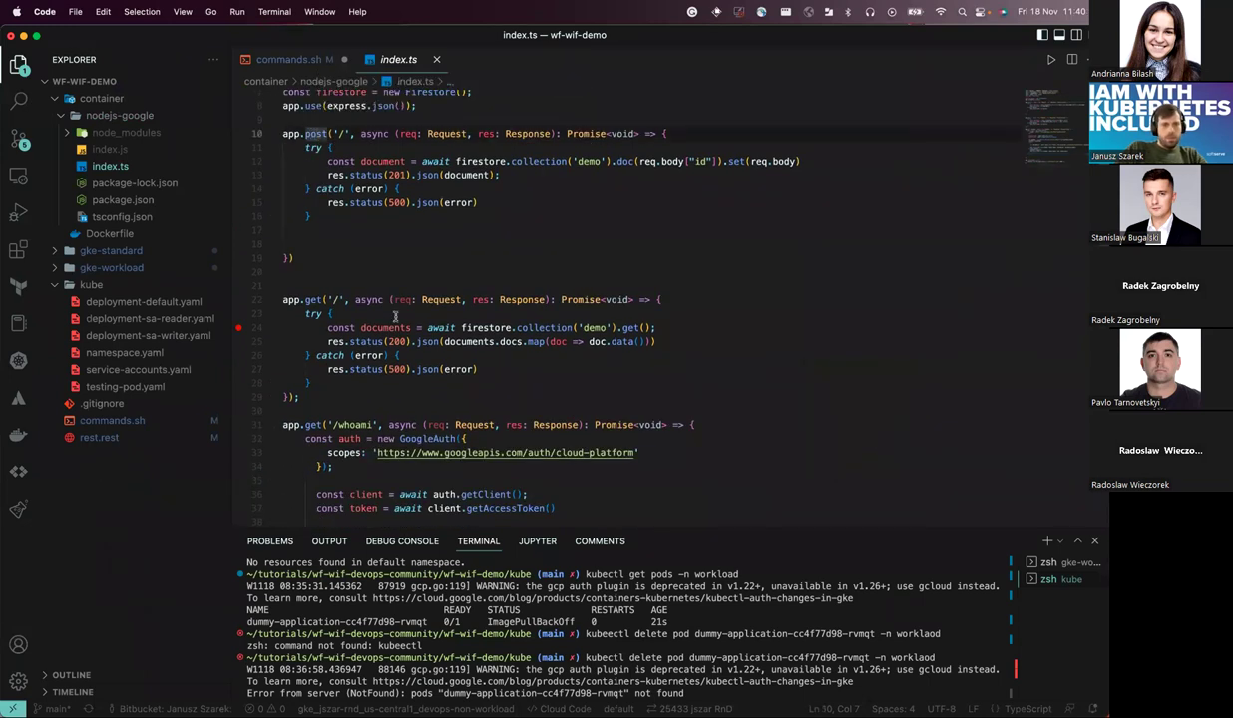
{"action": "left_click", "coordinate": [312, 300]}
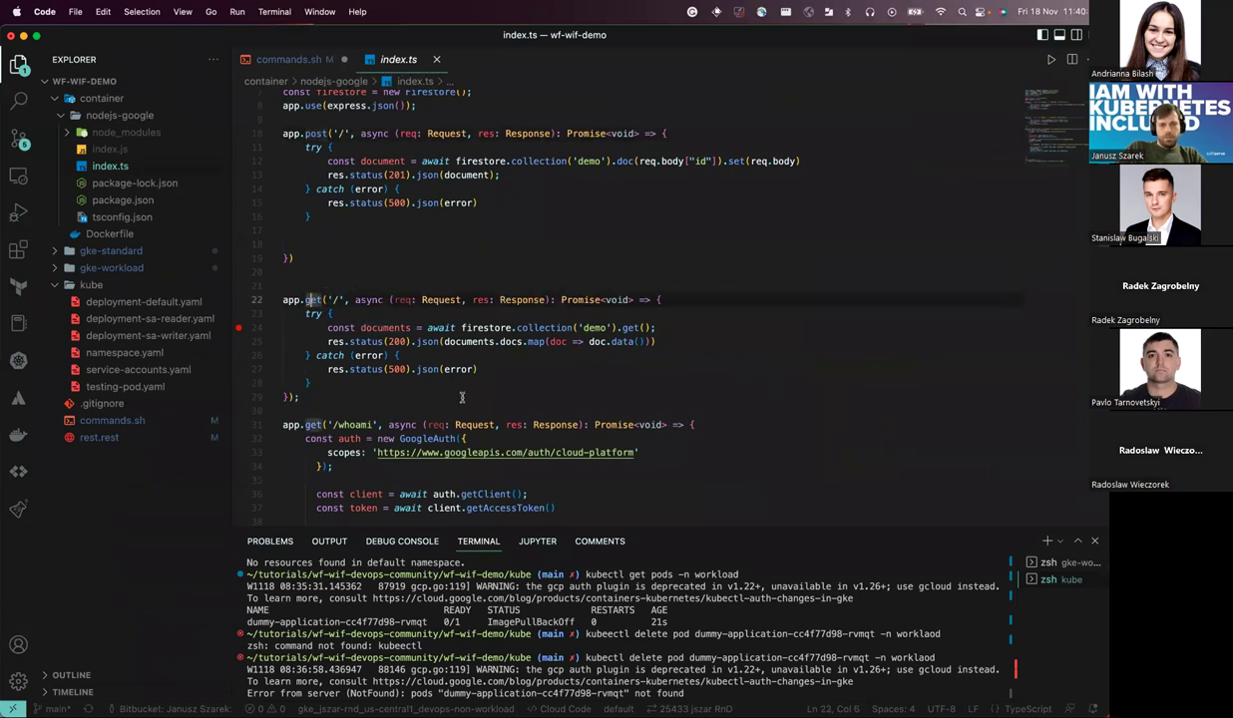
{"action": "left_click_drag", "start_coordinate": [506, 176], "coordinate": [275, 161]}
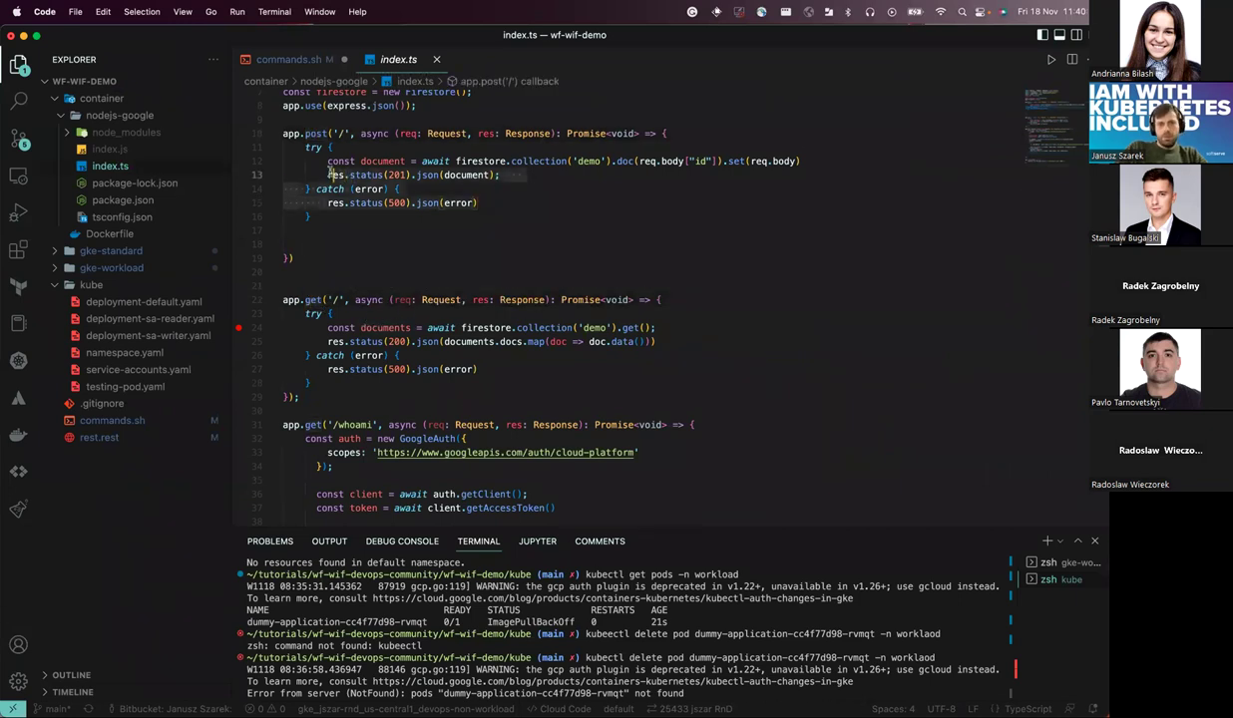
{"action": "left_click", "coordinate": [310, 299]}
{"action": "left_click_drag", "start_coordinate": [282, 313], "coordinate": [314, 383]}
- Examine the /whoami endpoint's code in index.ts, highlighting its route path
{"action": "scroll", "coordinate": [350, 377], "scroll_direction": "down", "scroll_amount": 5}
{"action": "left_click", "coordinate": [336, 237]}
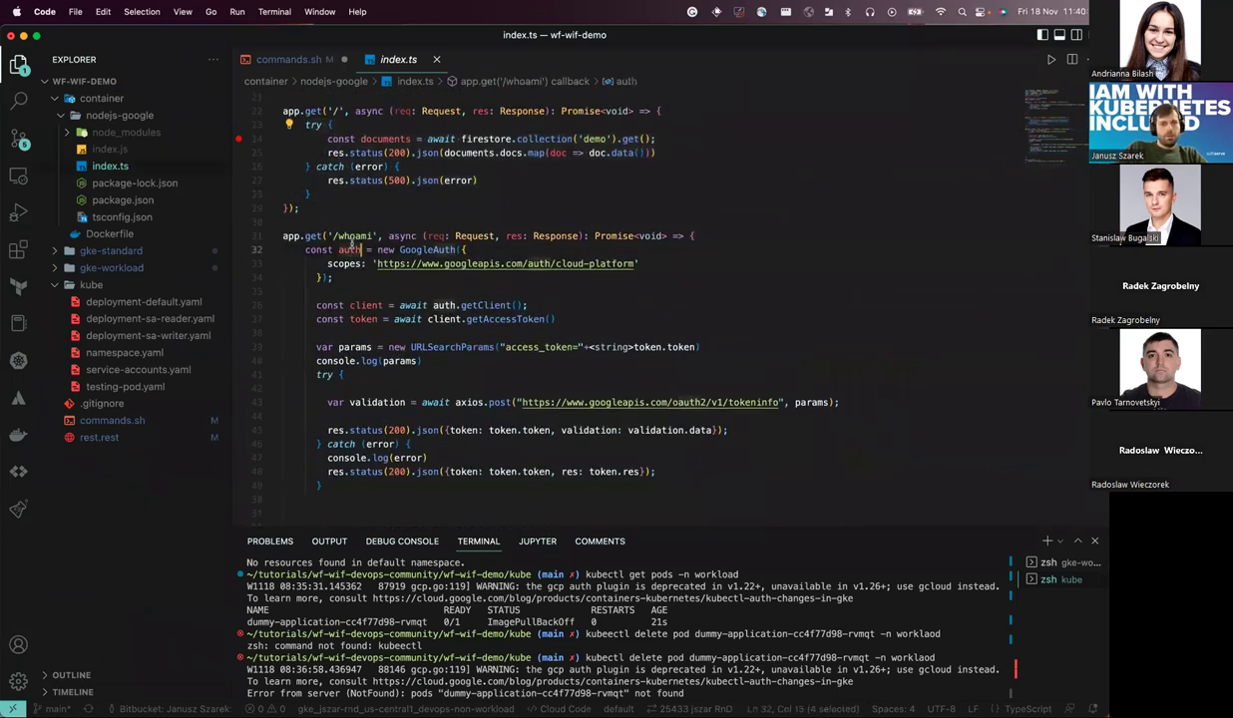
{"action": "left_click_drag", "start_coordinate": [334, 236], "coordinate": [372, 237]}
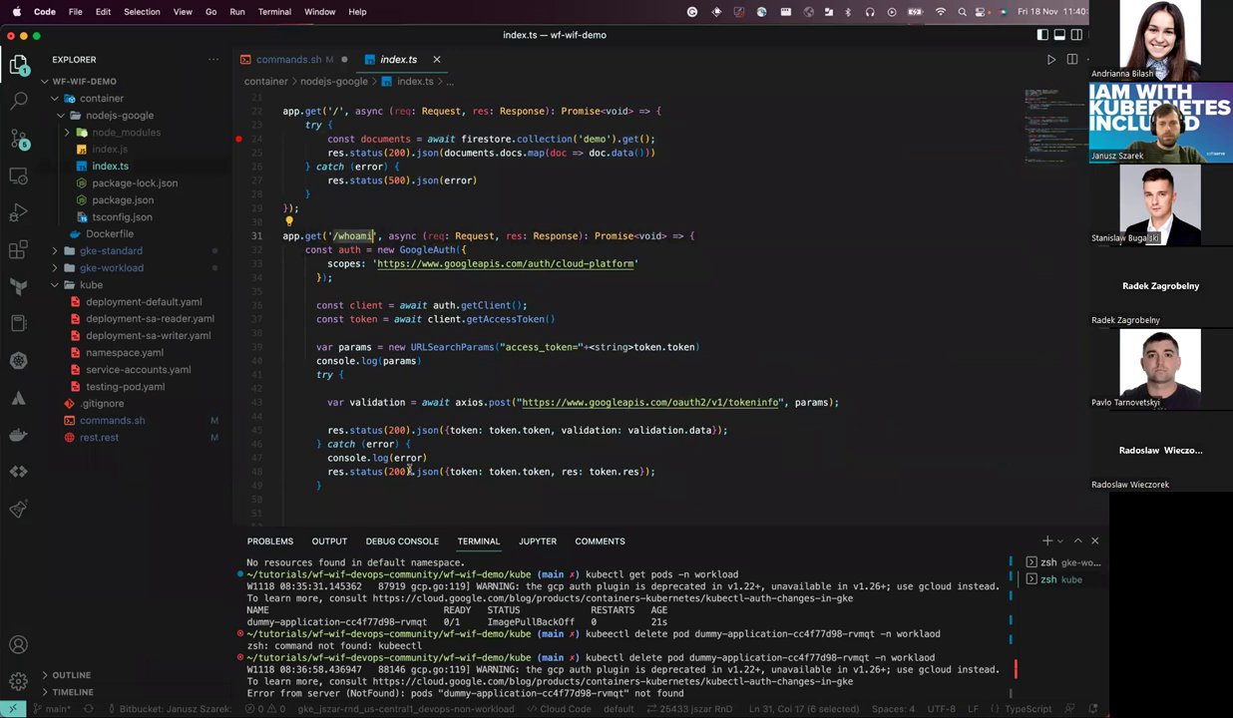
{"action": "scroll", "coordinate": [518, 459], "scroll_direction": "up", "scroll_amount": 8}
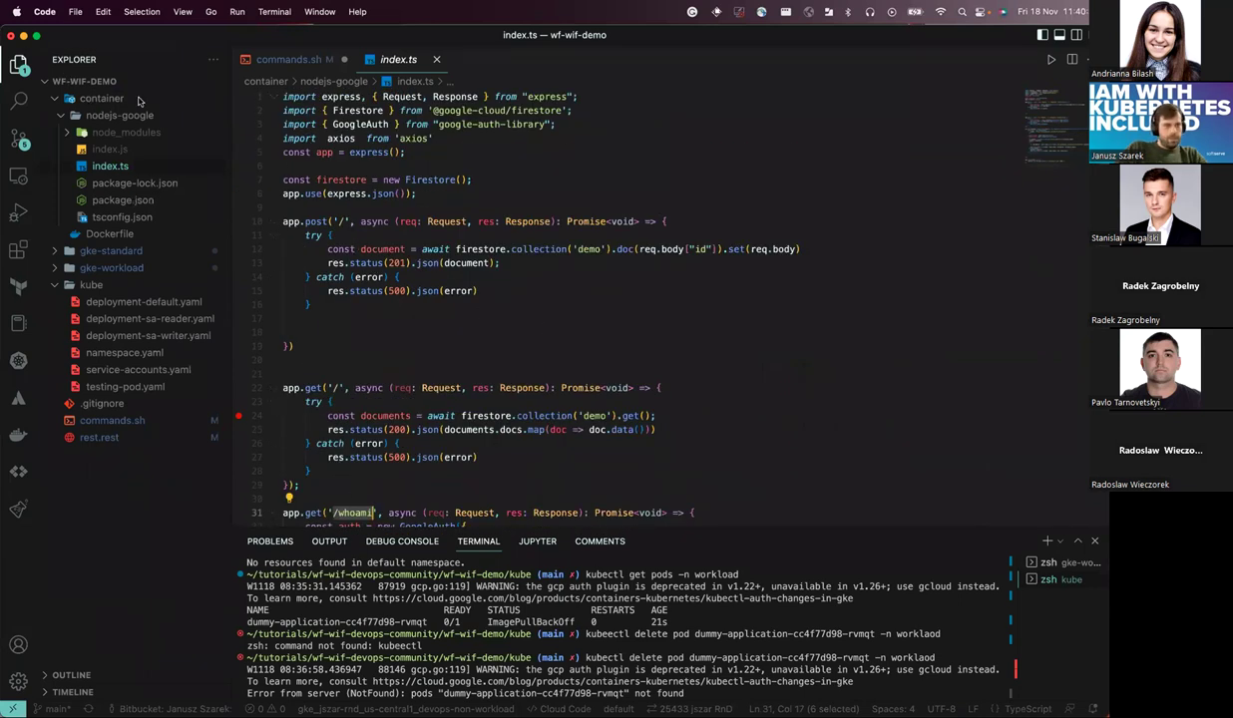
- Minimize the code editor and the k9s terminal to bring up the Google Cloud console in Chrome
{"action": "left_click", "coordinate": [23, 37]}
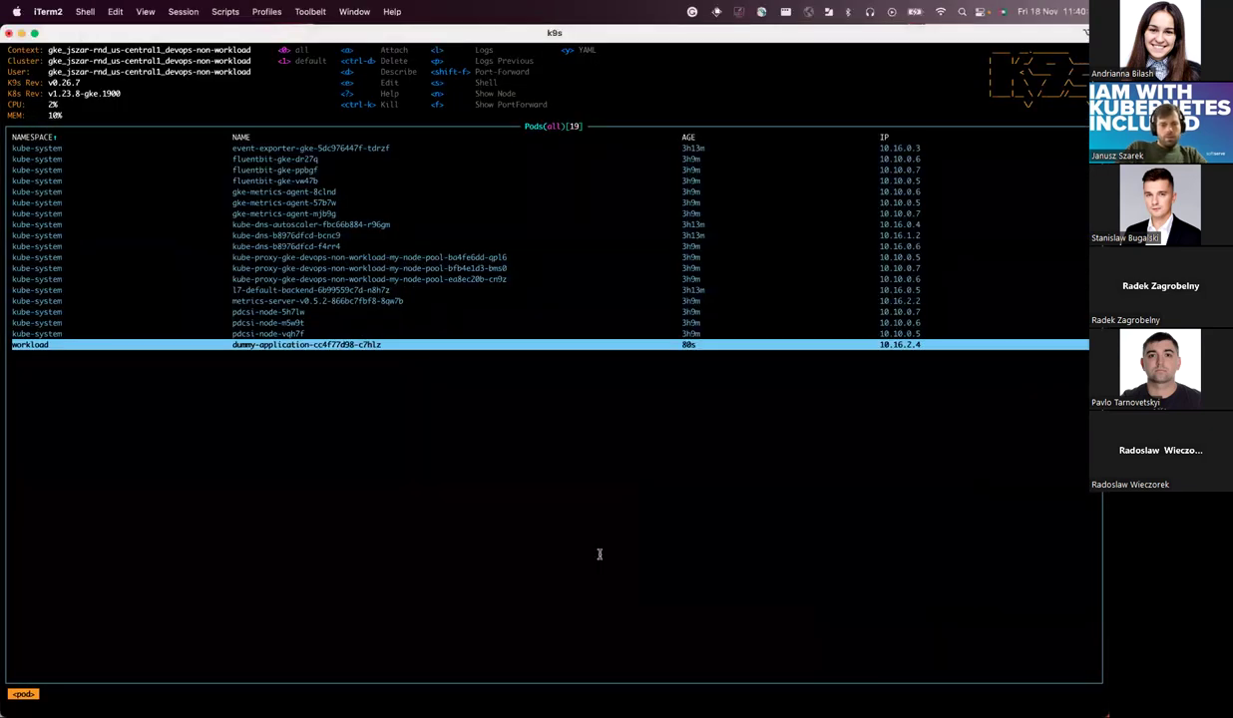
{"action": "key", "text": "ctrl+Up"}
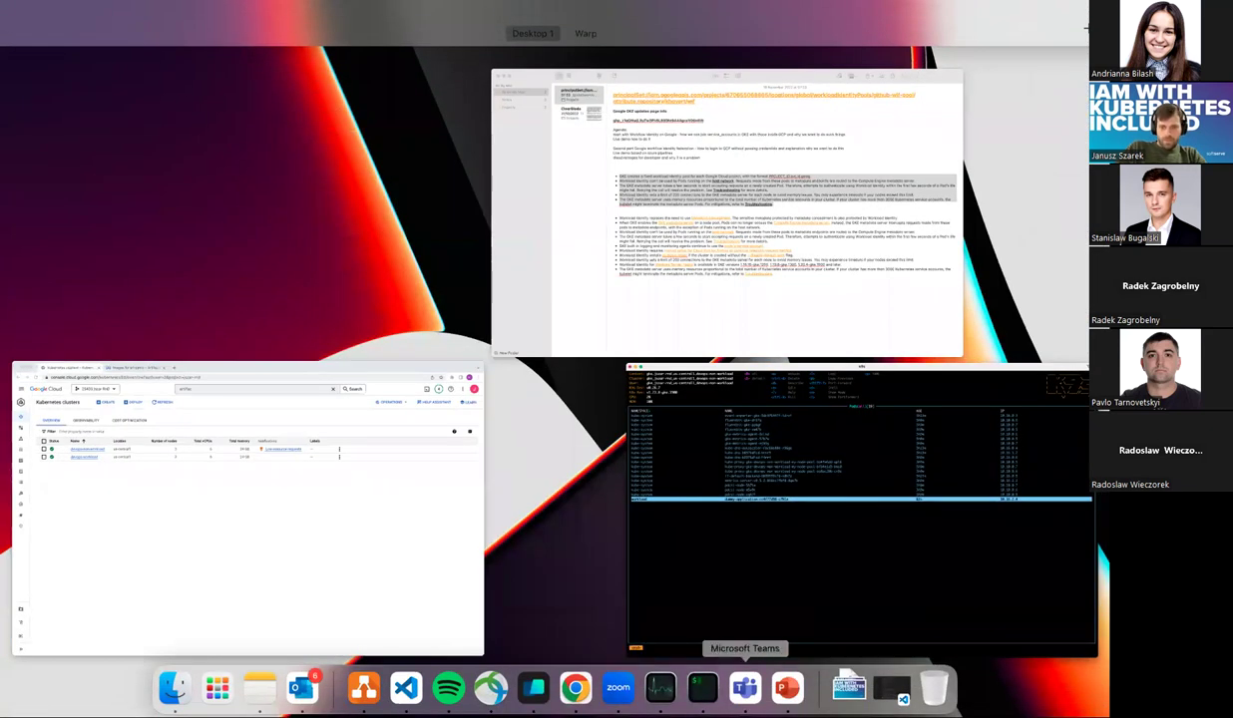
{"action": "key", "text": "ctrl+Up"}
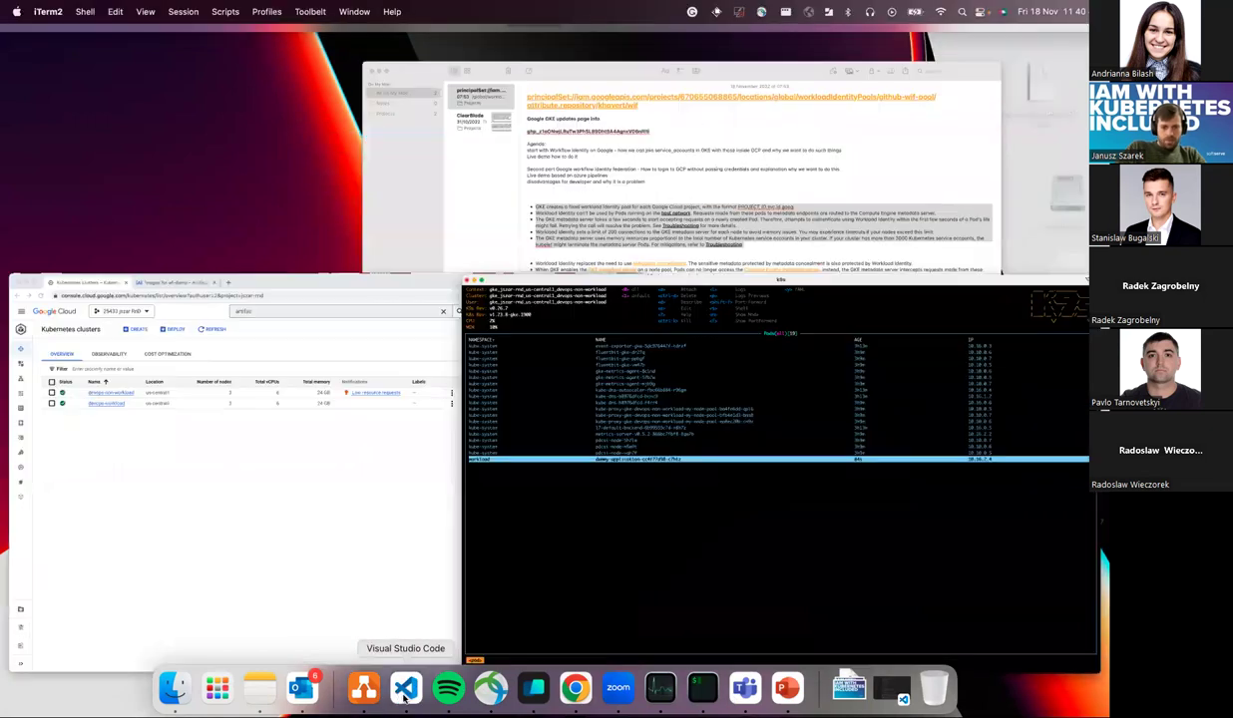
{"action": "right_click", "coordinate": [397, 696]}
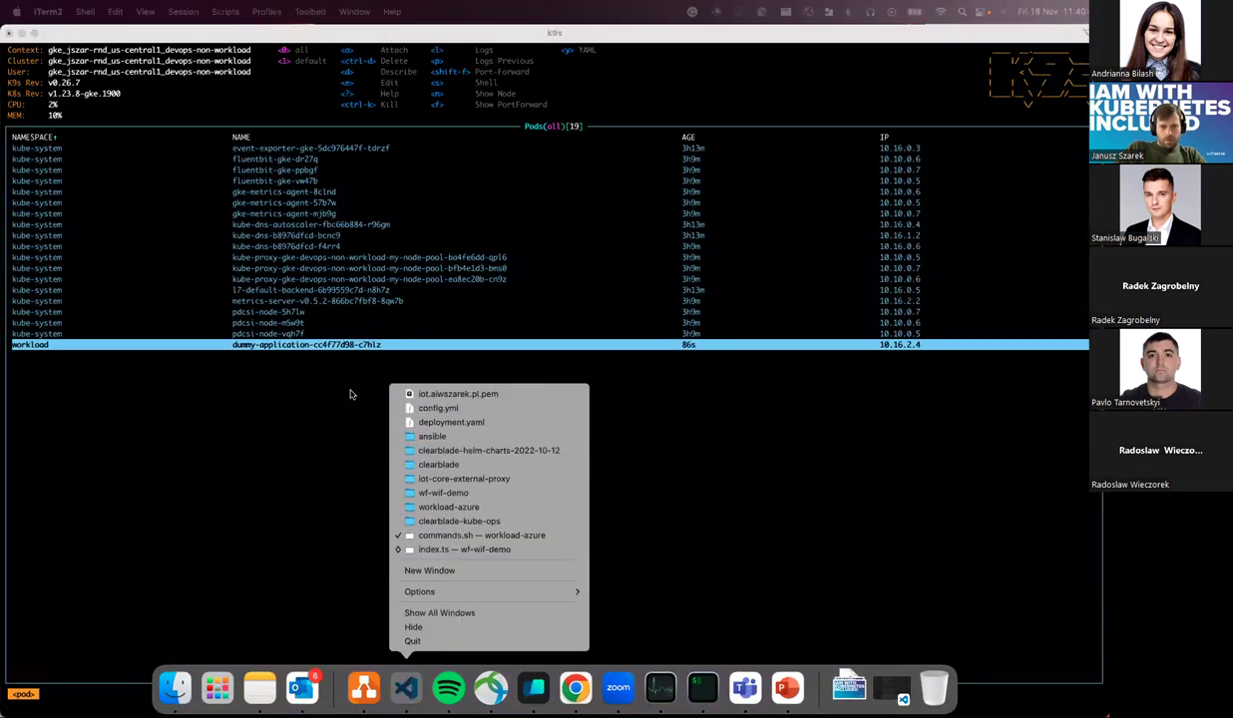
{"action": "left_click", "coordinate": [299, 407]}
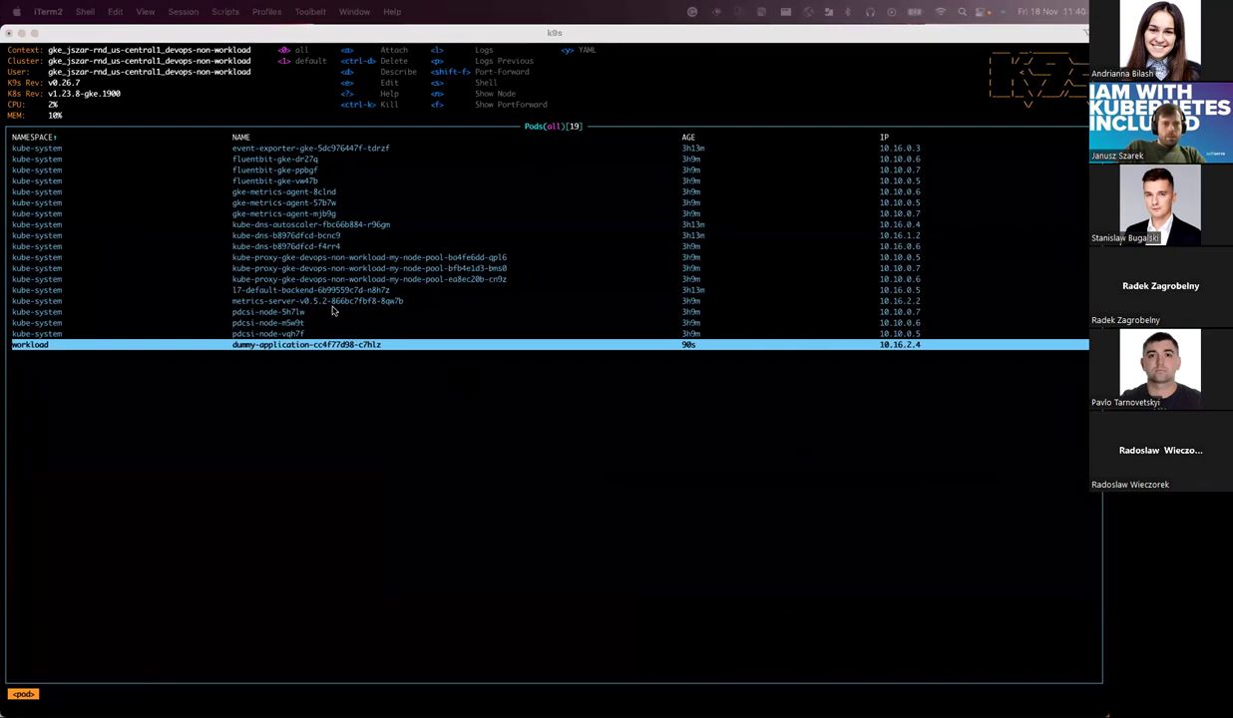
{"action": "left_click", "coordinate": [21, 33]}
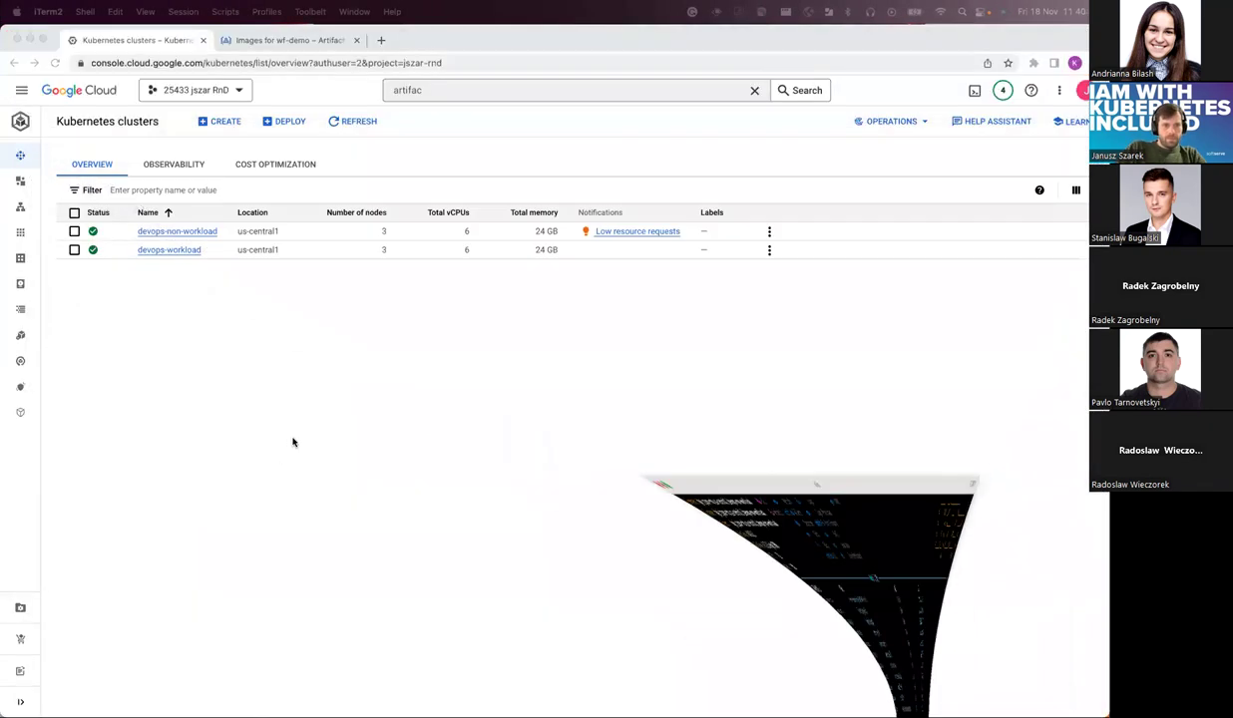
- Go to the cluster's Services & Ingress list and open the dummy-app service's external endpoint in the browser
{"action": "mouse_move", "coordinate": [14, 210]}
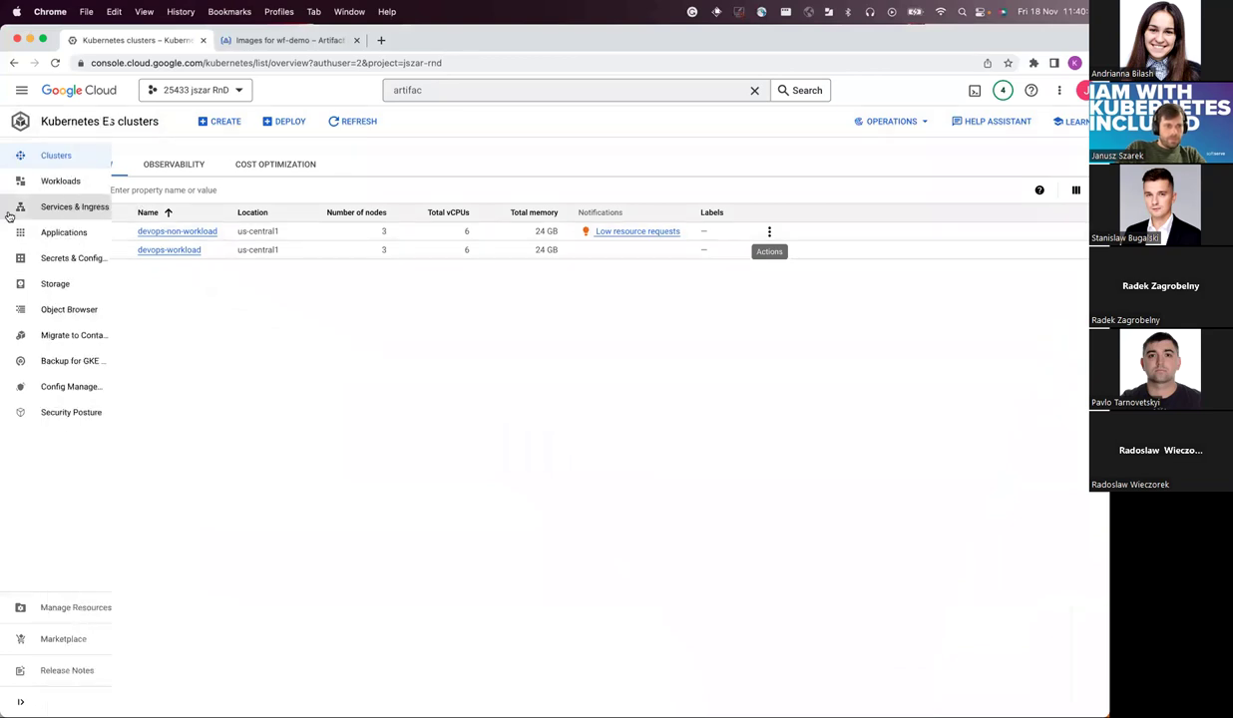
{"action": "left_click", "coordinate": [95, 211]}
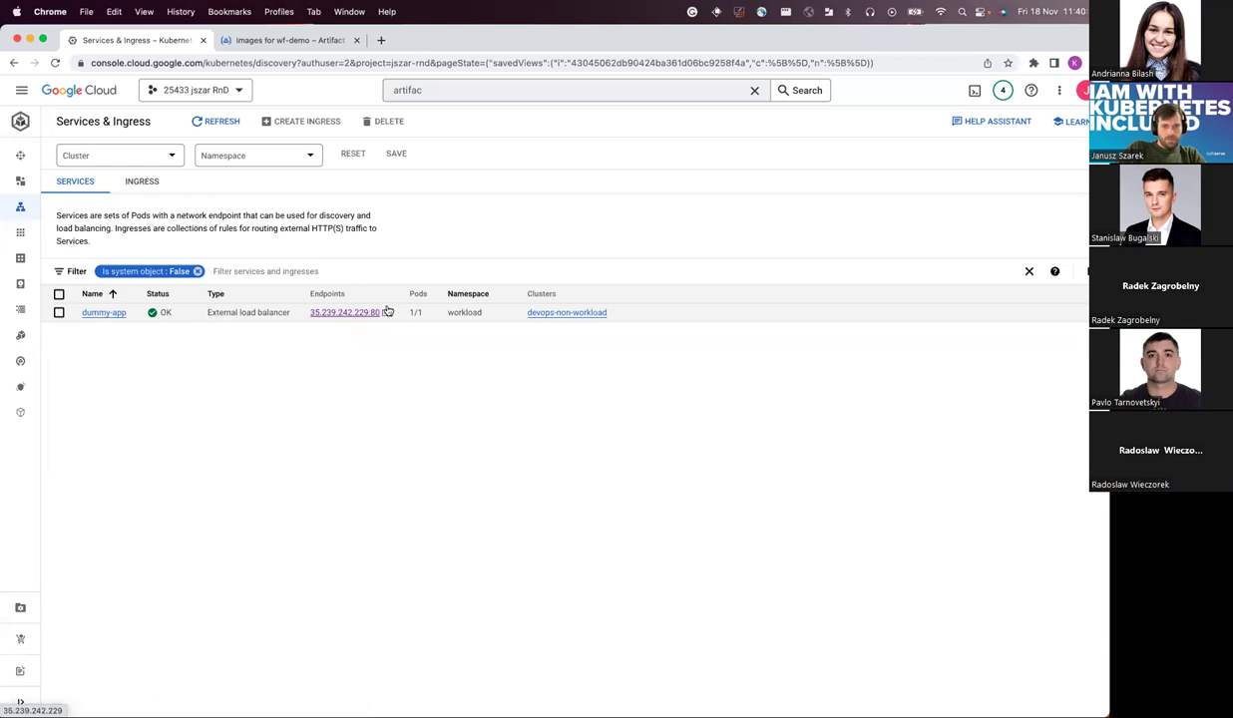
{"action": "left_click", "coordinate": [382, 315]}
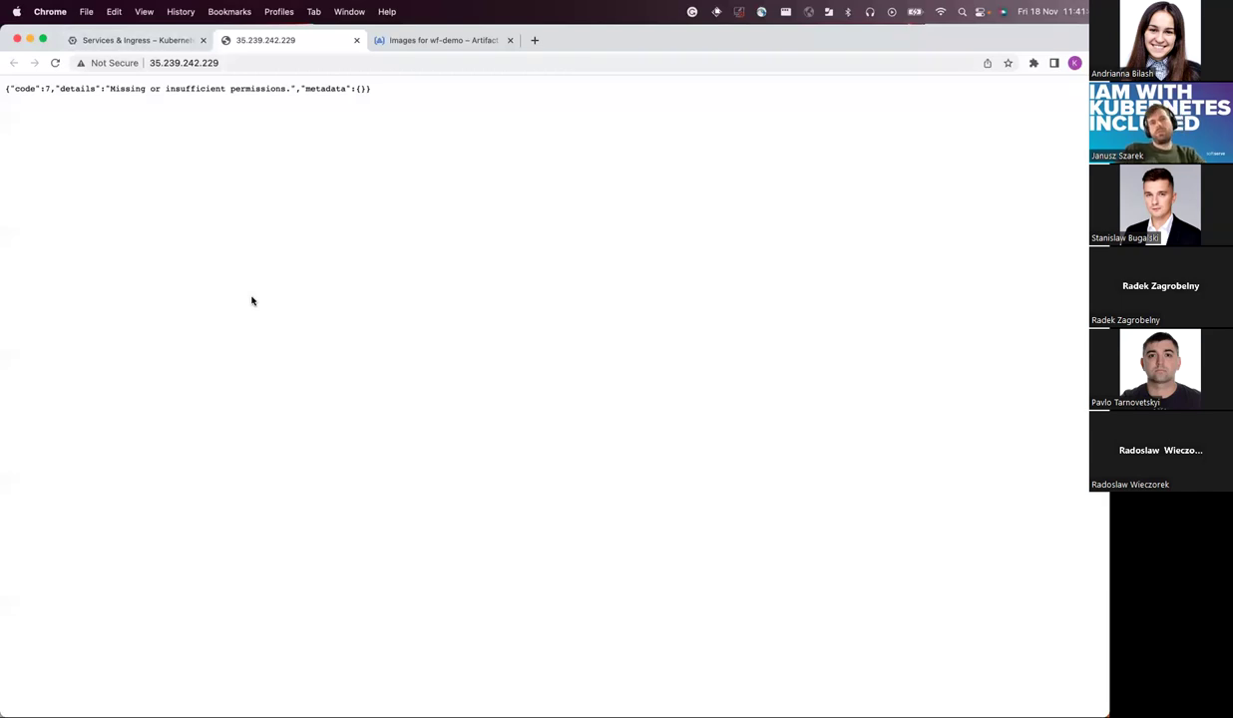
- Return to the Google Cloud console and open the project's IAM permissions page under IAM & Admin
{"action": "left_click", "coordinate": [140, 41]}
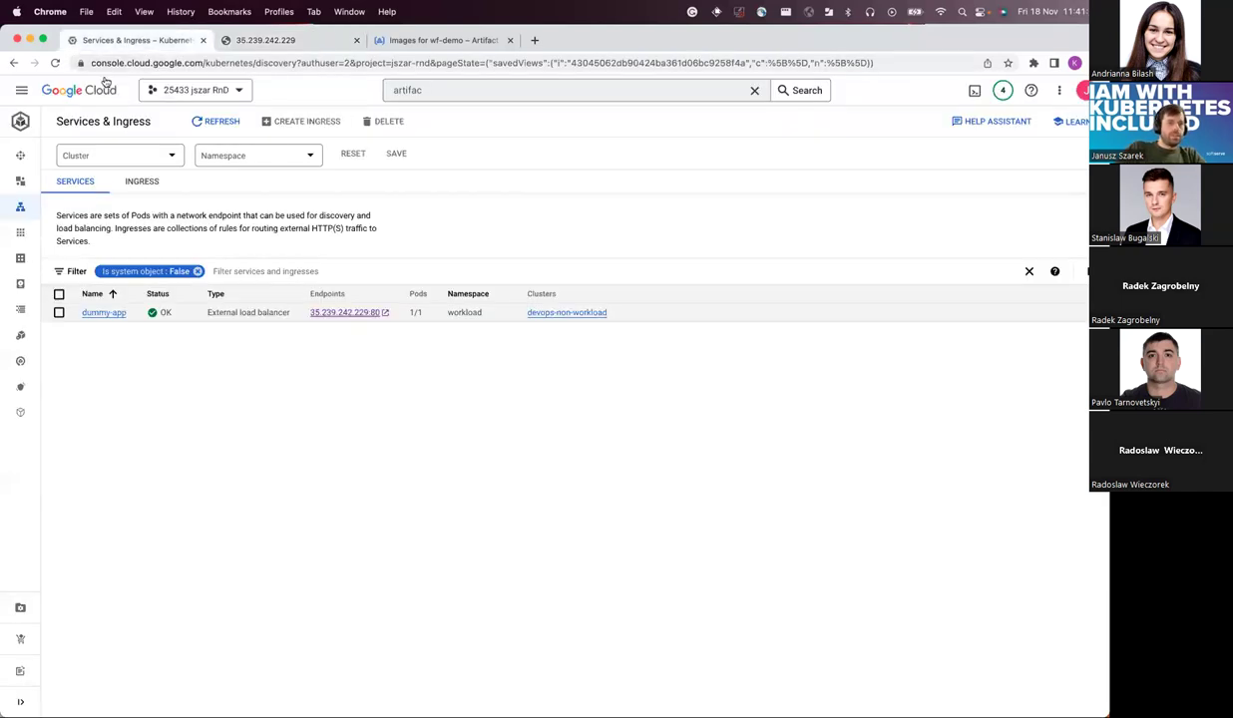
{"action": "left_click", "coordinate": [21, 93]}
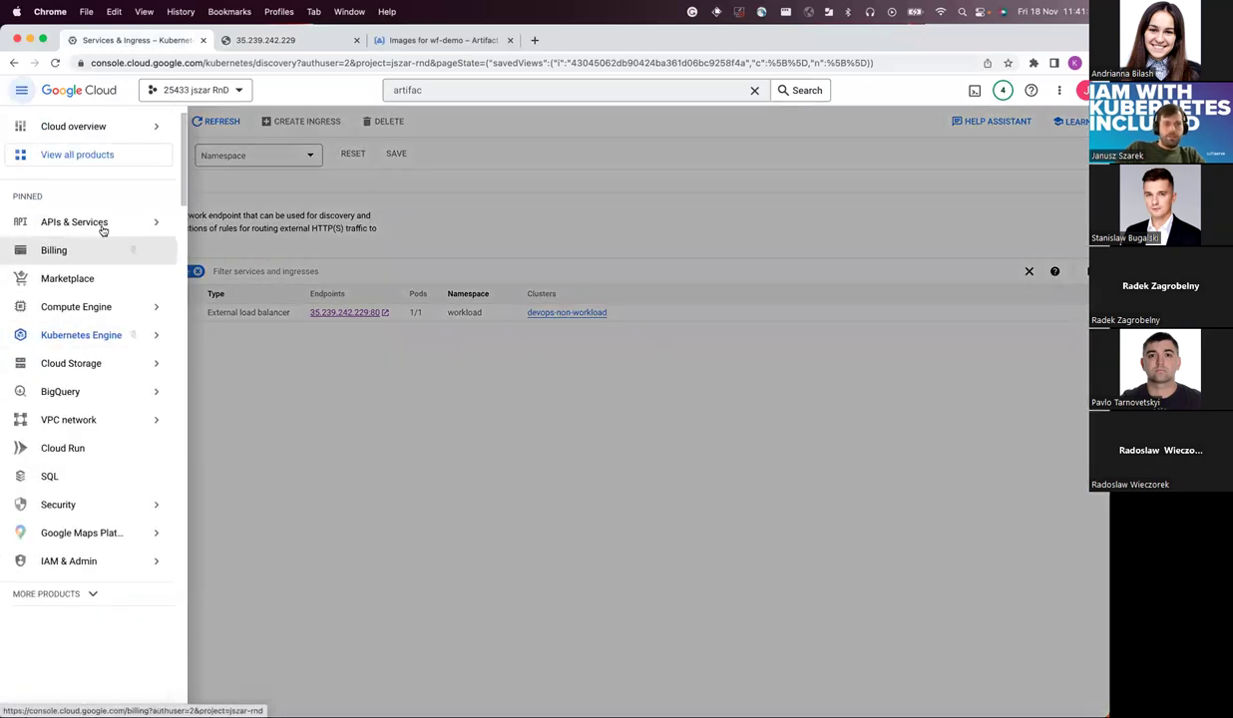
{"action": "mouse_move", "coordinate": [100, 317]}
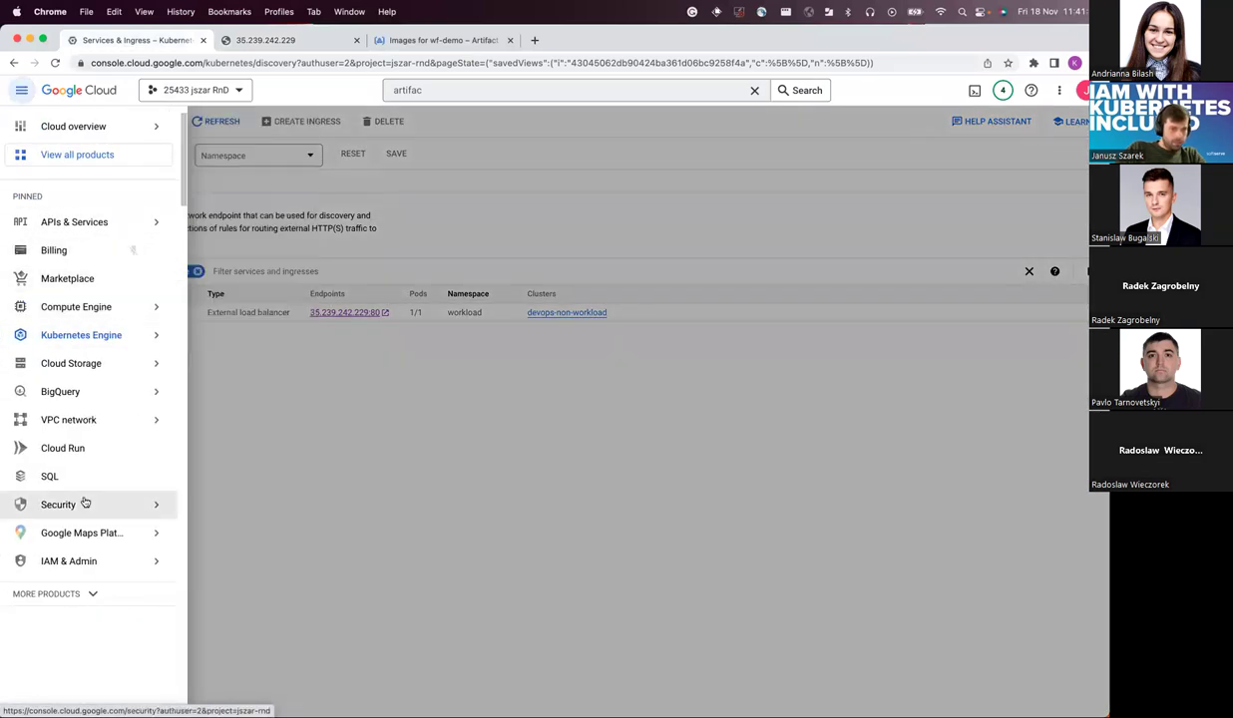
{"action": "mouse_move", "coordinate": [70, 557]}
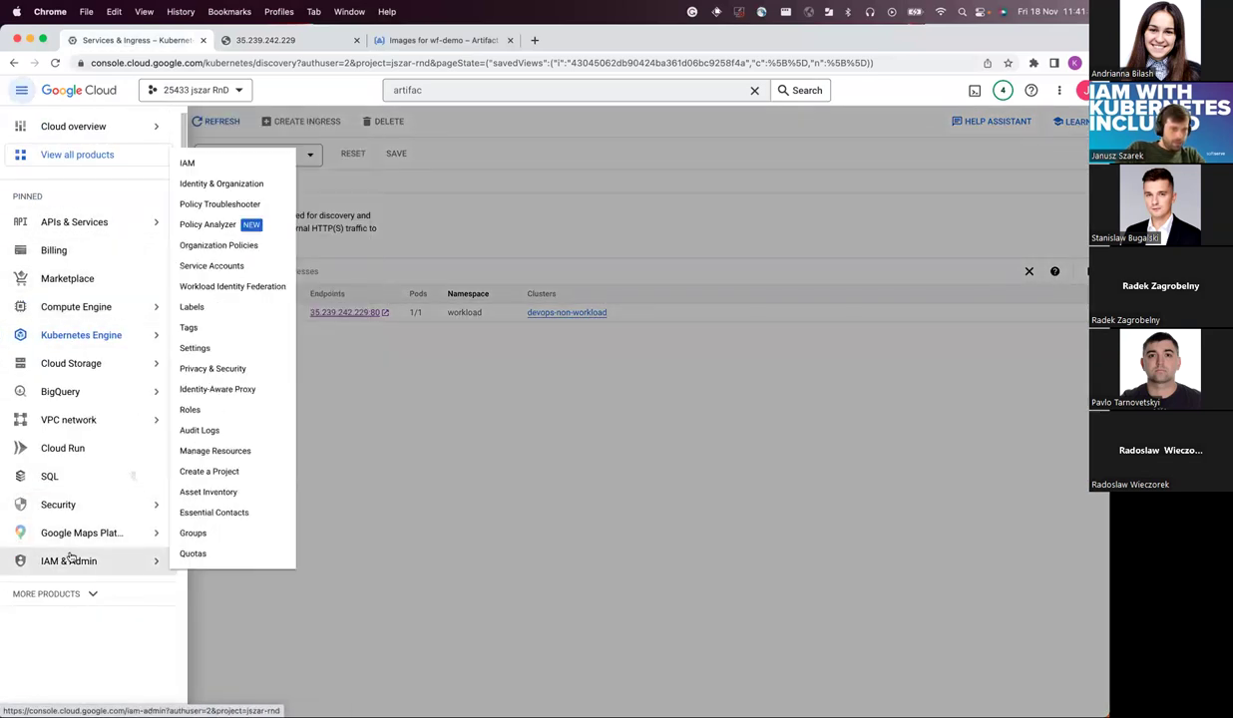
{"action": "left_click", "coordinate": [204, 163]}
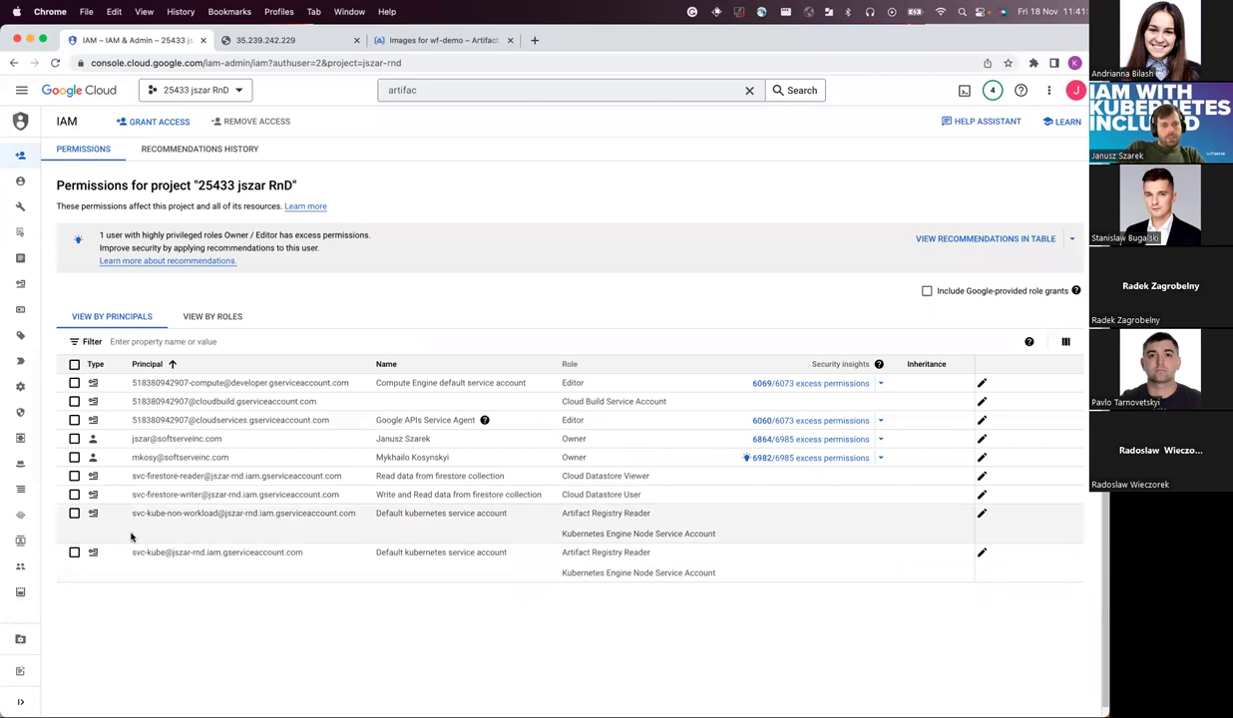
- Open the svc-kube-non-workload service account's access for editing and add an empty role entry
{"action": "left_click_drag", "start_coordinate": [126, 512], "coordinate": [350, 506]}
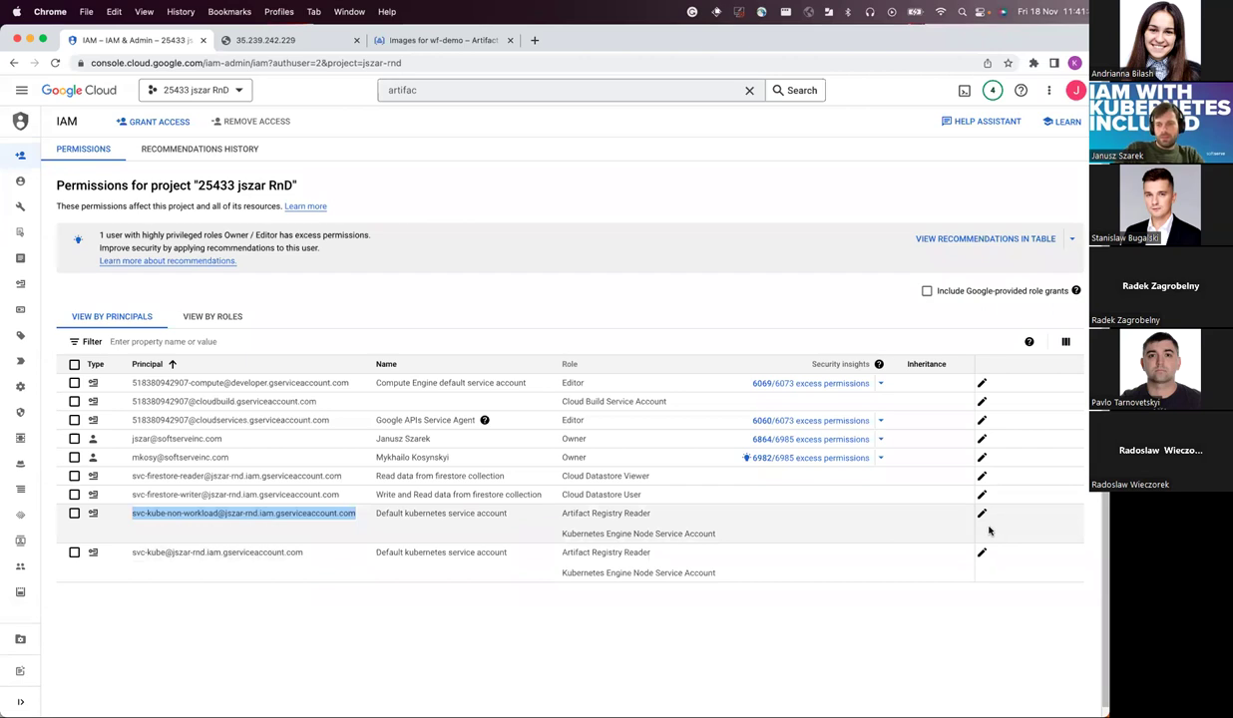
{"action": "left_click", "coordinate": [623, 638]}
{"action": "left_click", "coordinate": [982, 513]}
{"action": "left_click", "coordinate": [650, 359]}
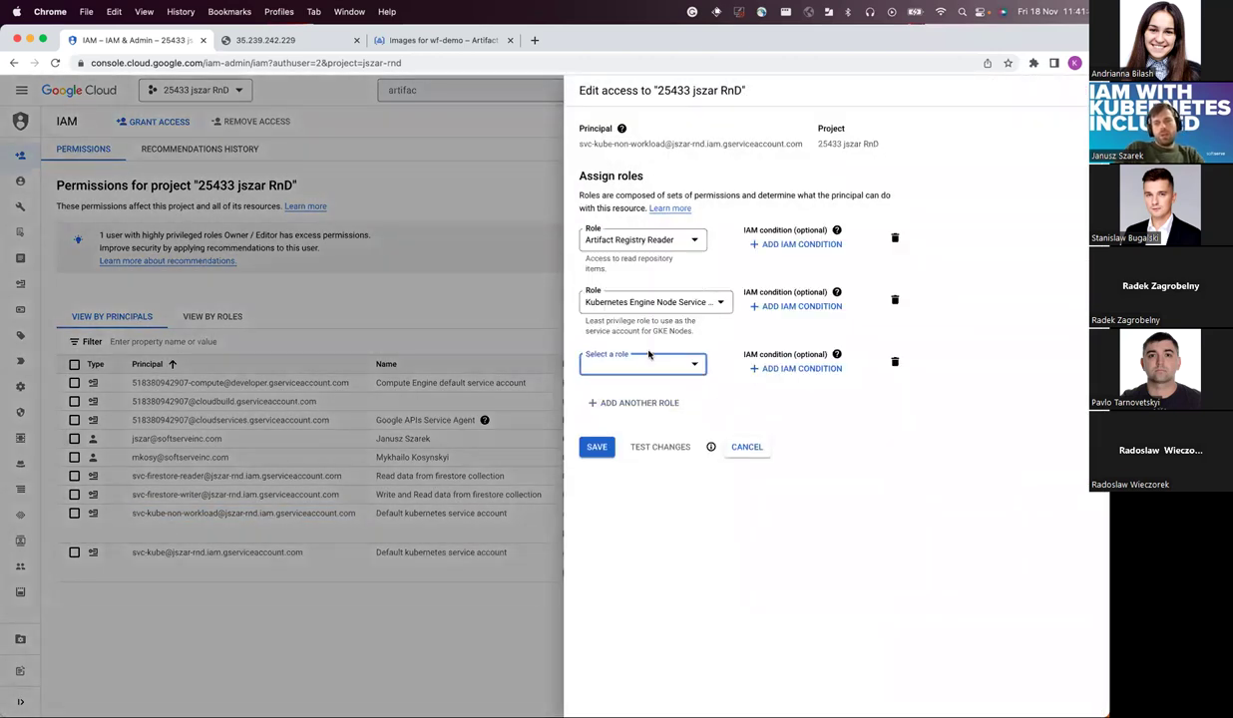
- Search the available roles for "firestore" and "fire", and close the role list without picking one
{"action": "type", "text": "fire"}
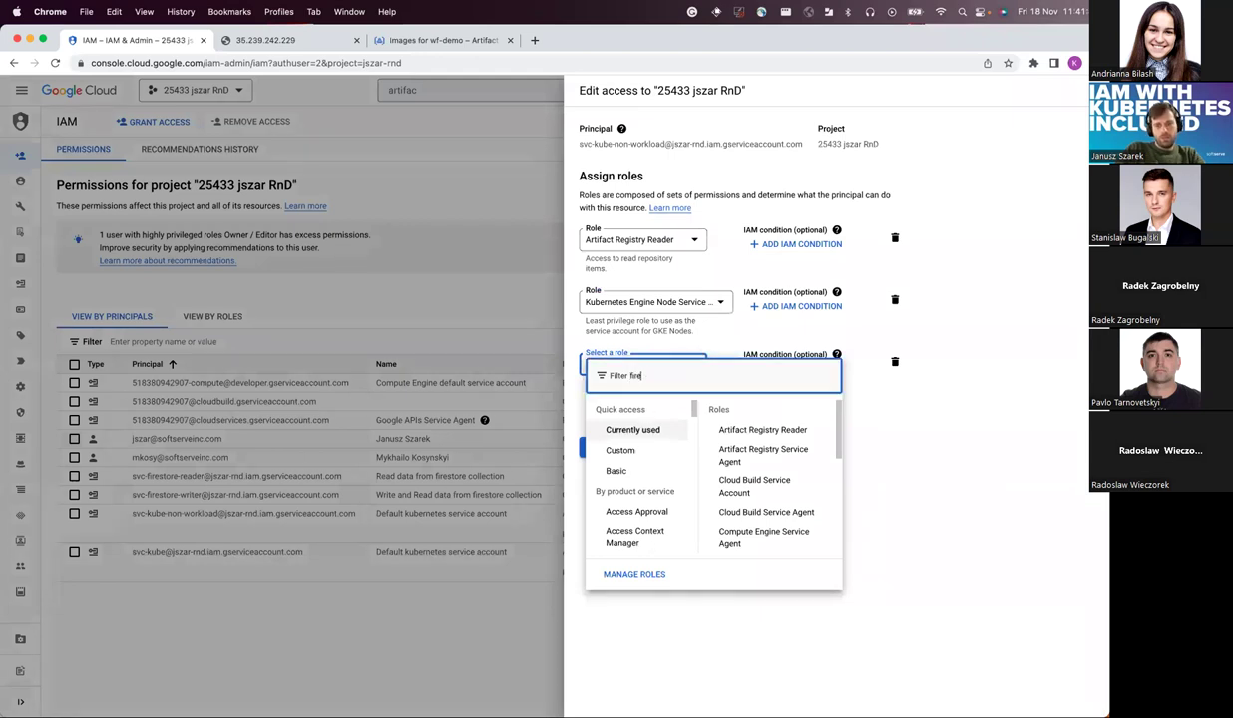
{"action": "type", "text": "store"}
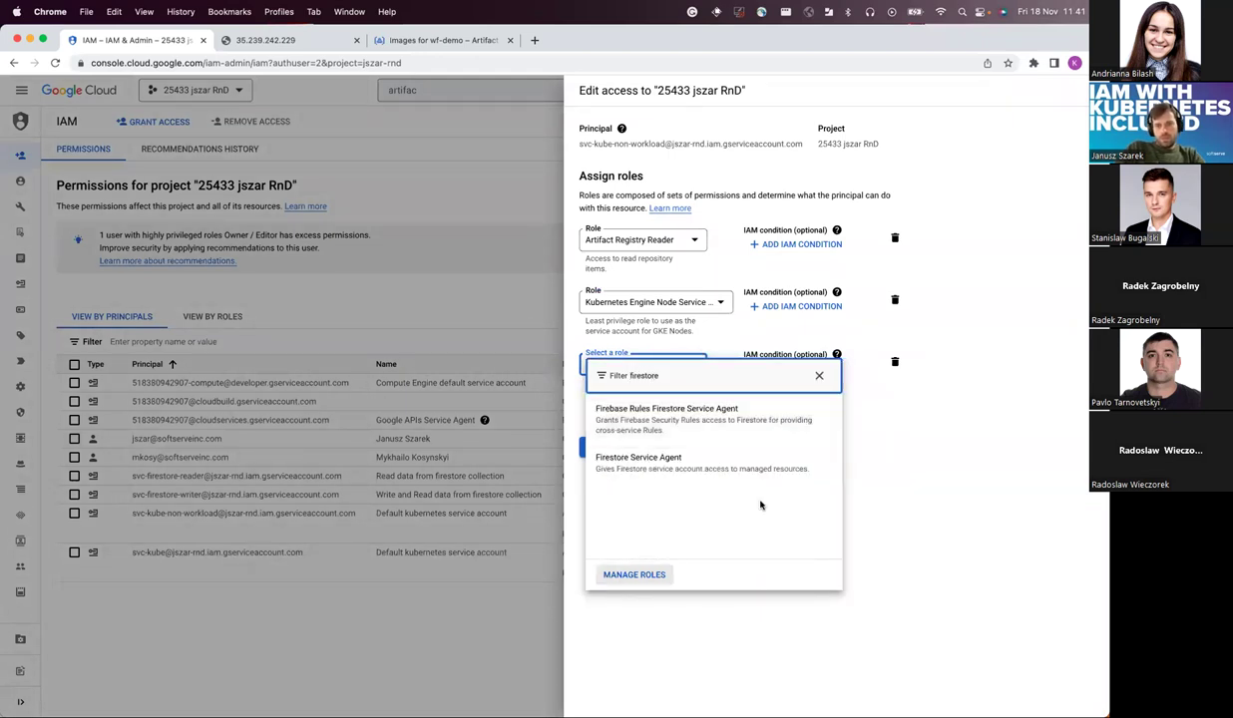
{"action": "key", "text": "super+a"}
{"action": "type", "text": "fire"}
{"action": "scroll", "coordinate": [750, 480], "scroll_direction": "down", "scroll_amount": 2}
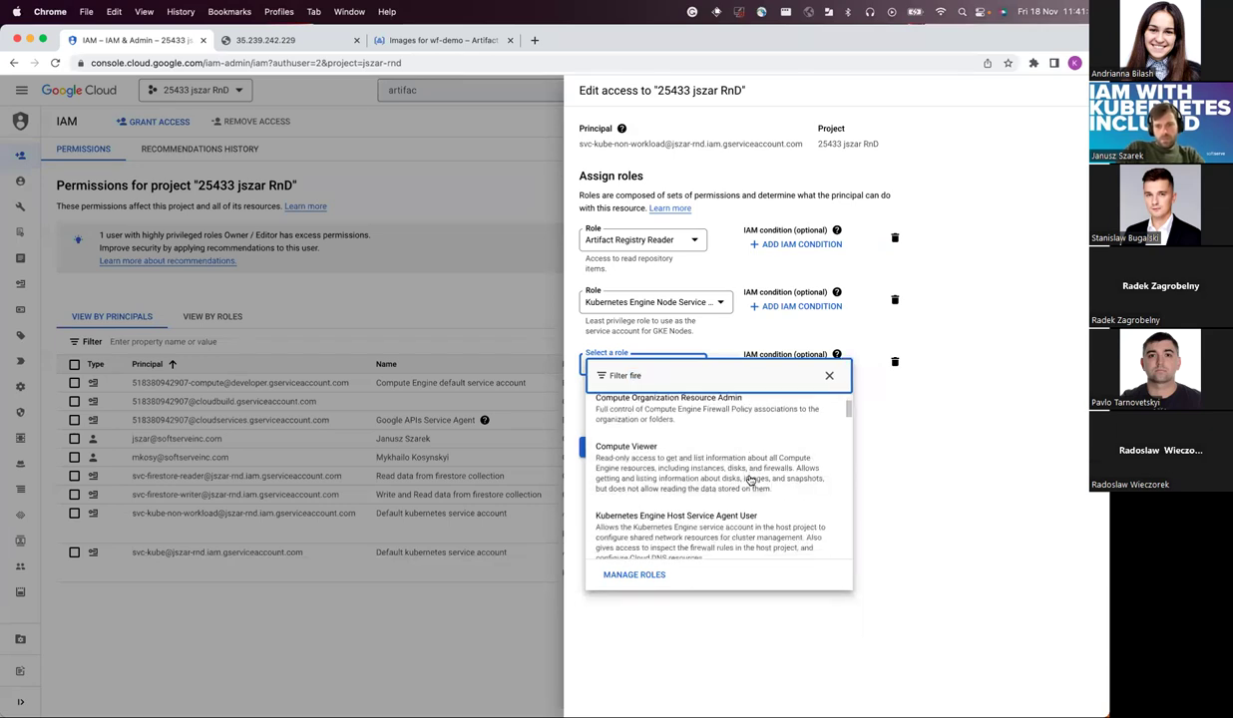
{"action": "type", "text": "s"}
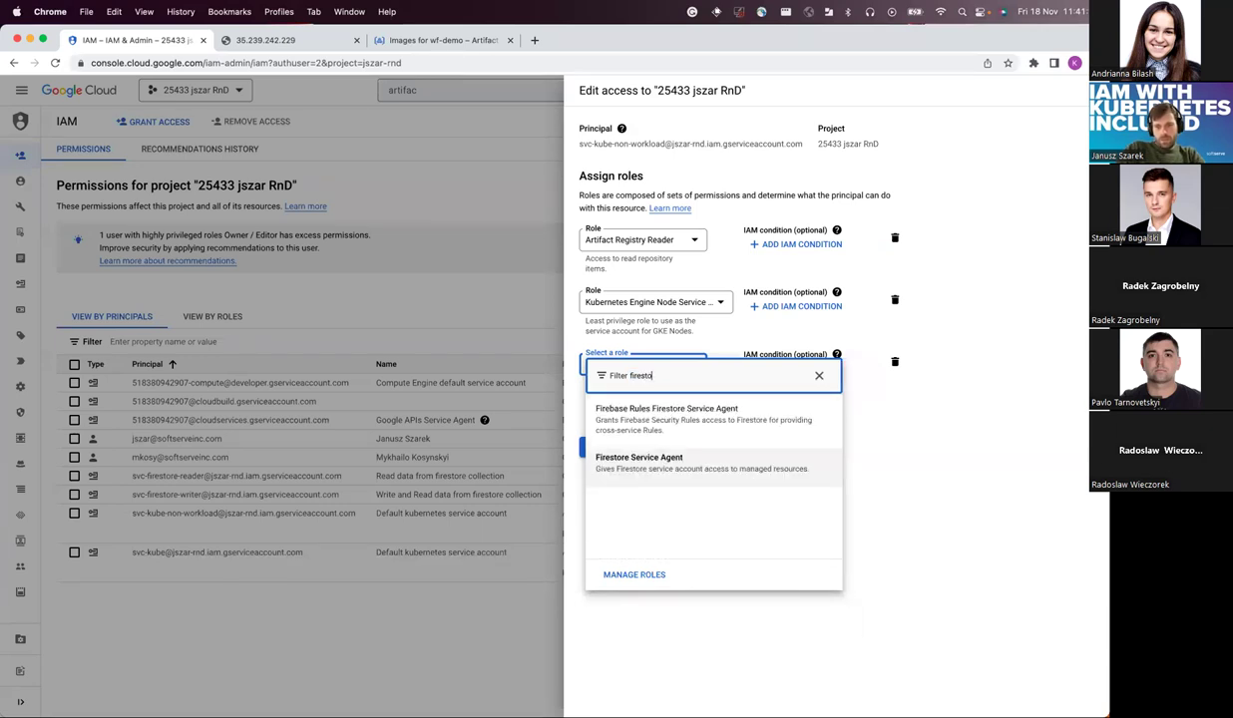
{"action": "type", "text": "to"}
{"action": "key", "text": "super+a"}
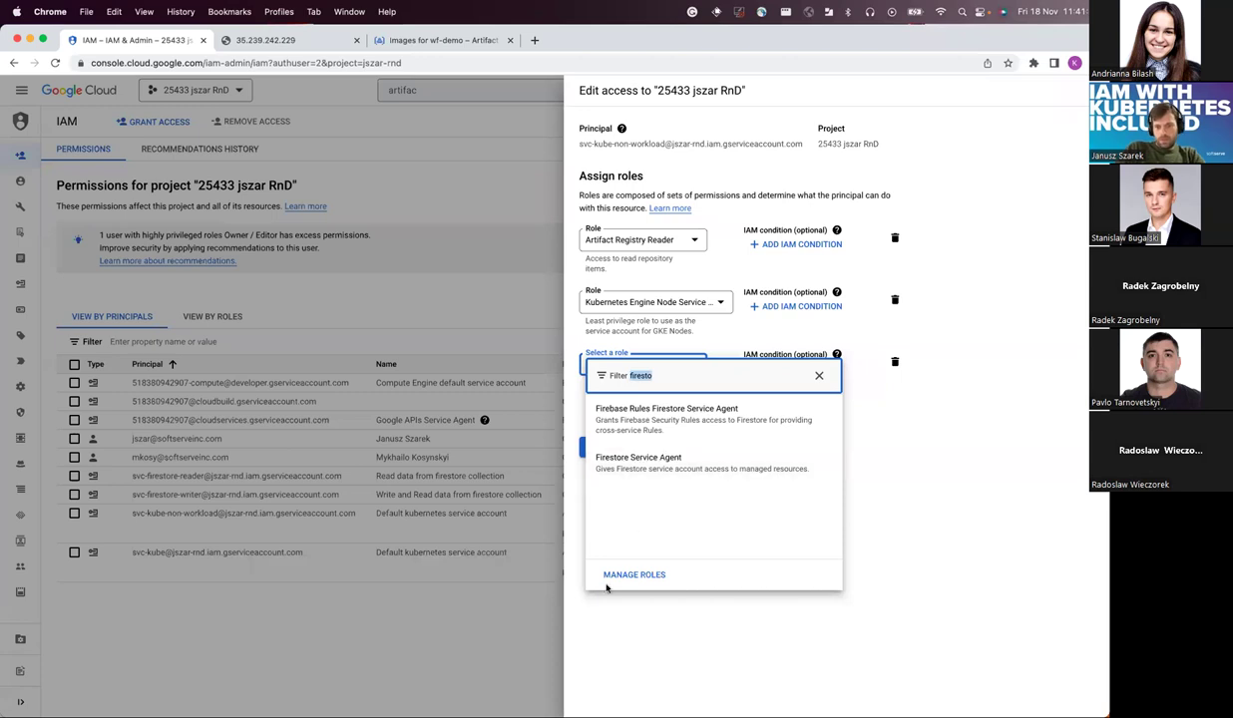
{"action": "left_click", "coordinate": [660, 634]}
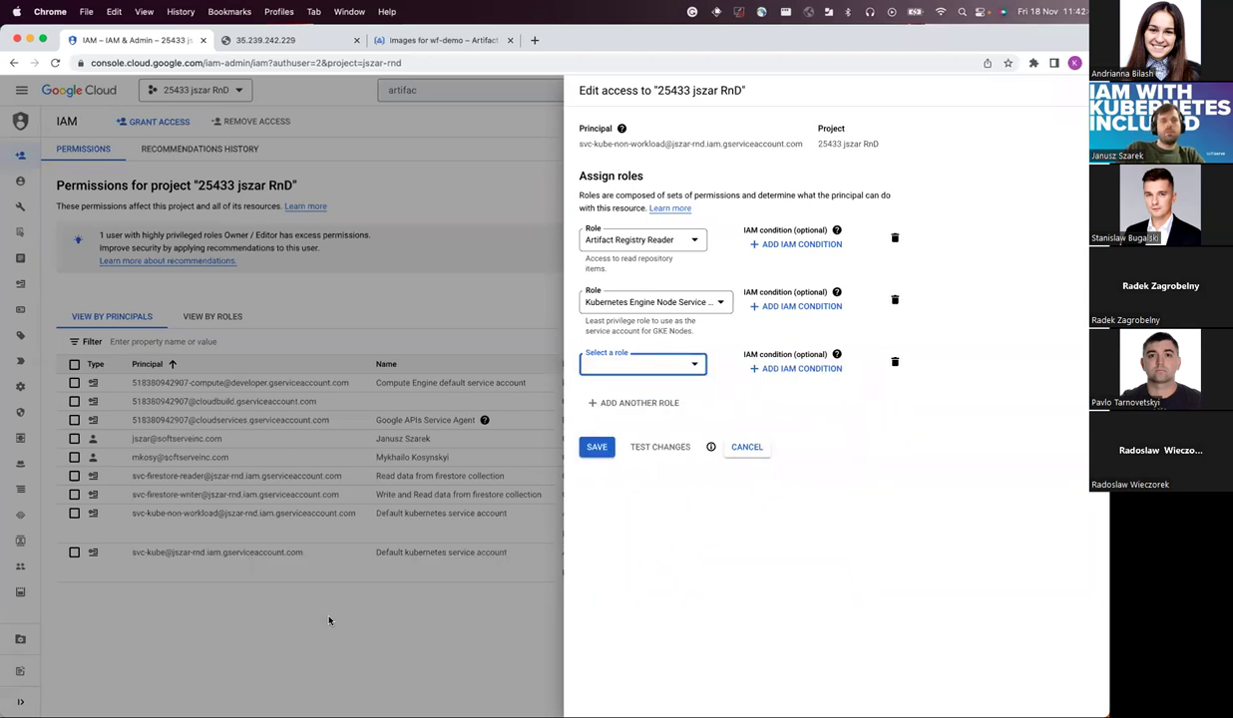
- Filter the roles for "fire", assign Firebase Rules Viewer to the svc-kube-non-workload service account and save the access changes
{"action": "key", "text": "super+Tab"}
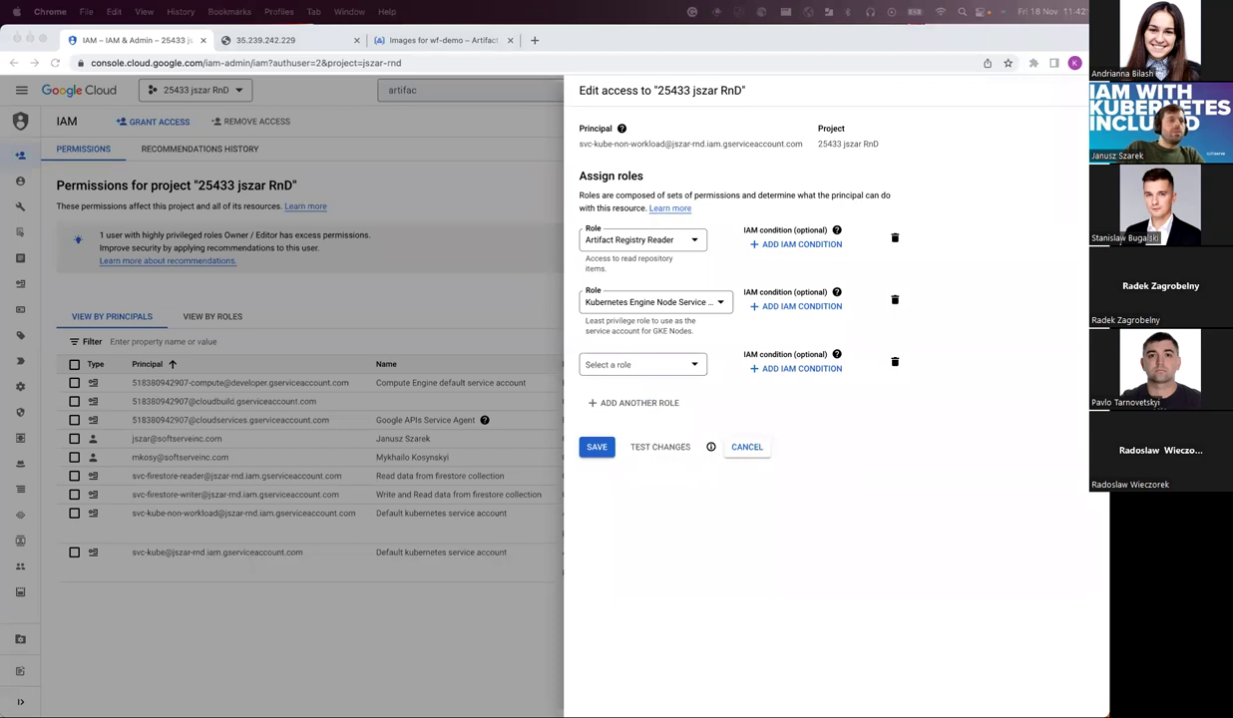
{"action": "key", "text": "super+Tab"}
{"action": "left_click", "coordinate": [643, 365]}
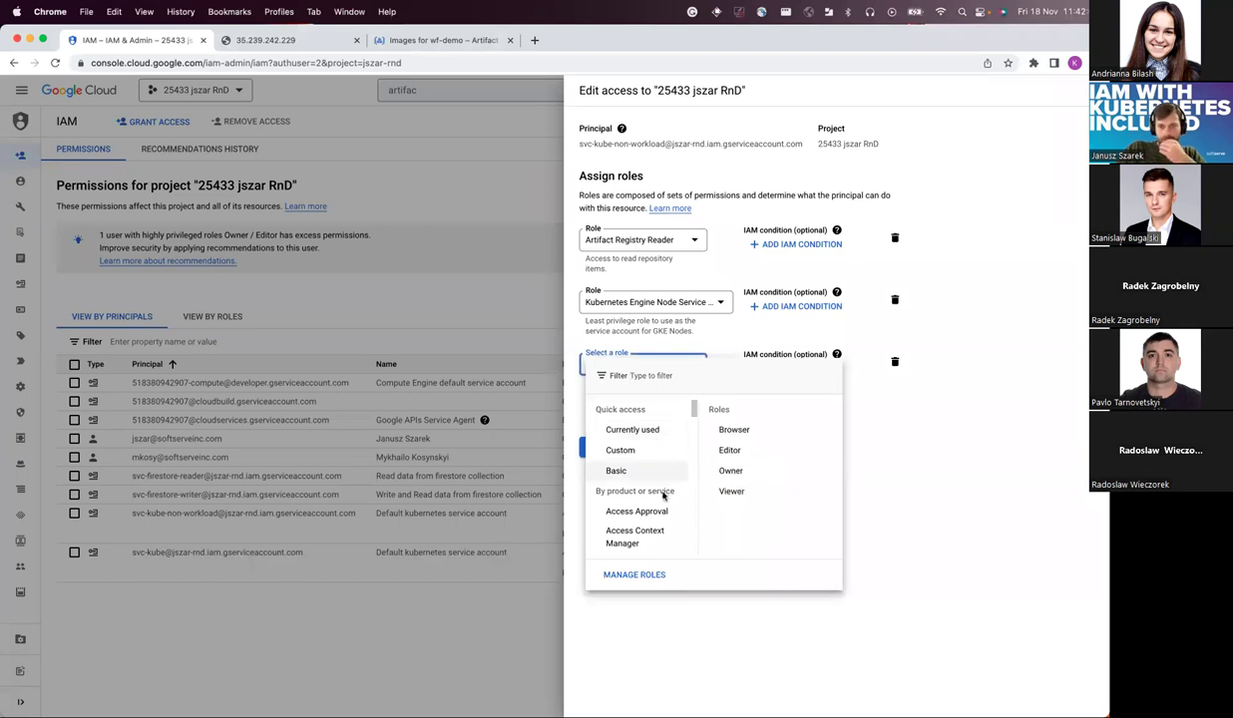
{"action": "scroll", "coordinate": [620, 479], "scroll_direction": "down", "scroll_amount": 3}
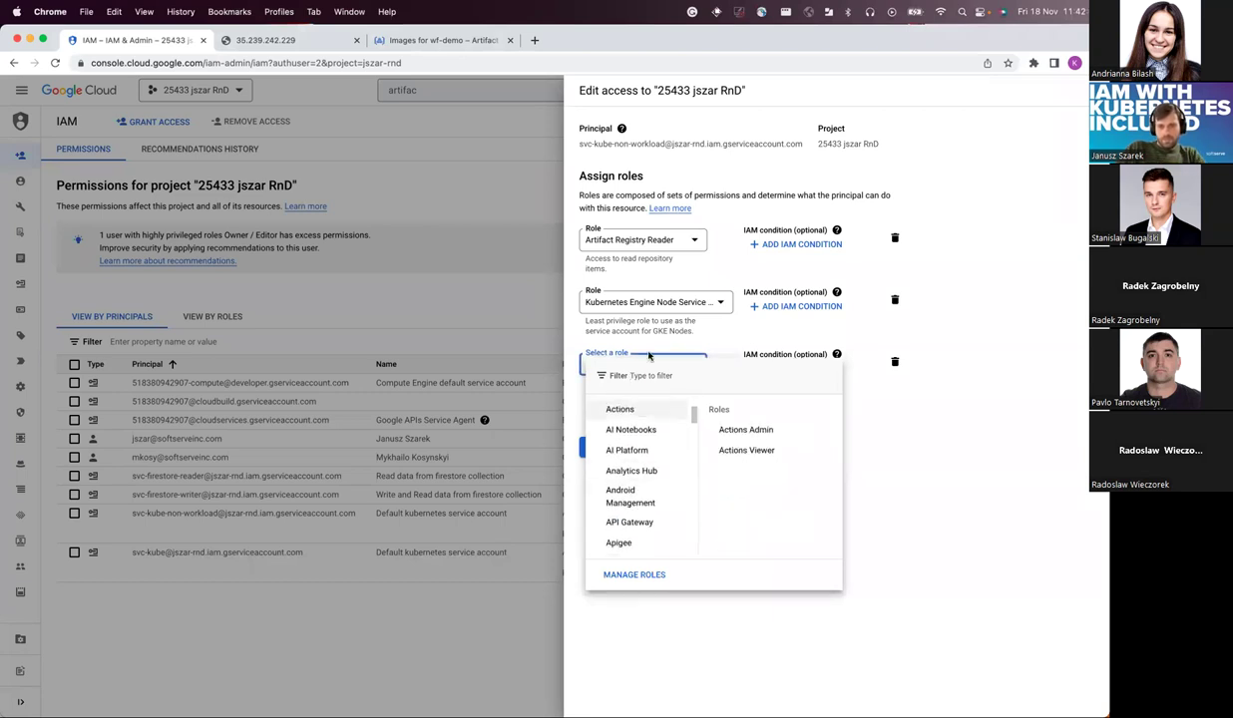
{"action": "left_click", "coordinate": [647, 376]}
{"action": "type", "text": "fire"}
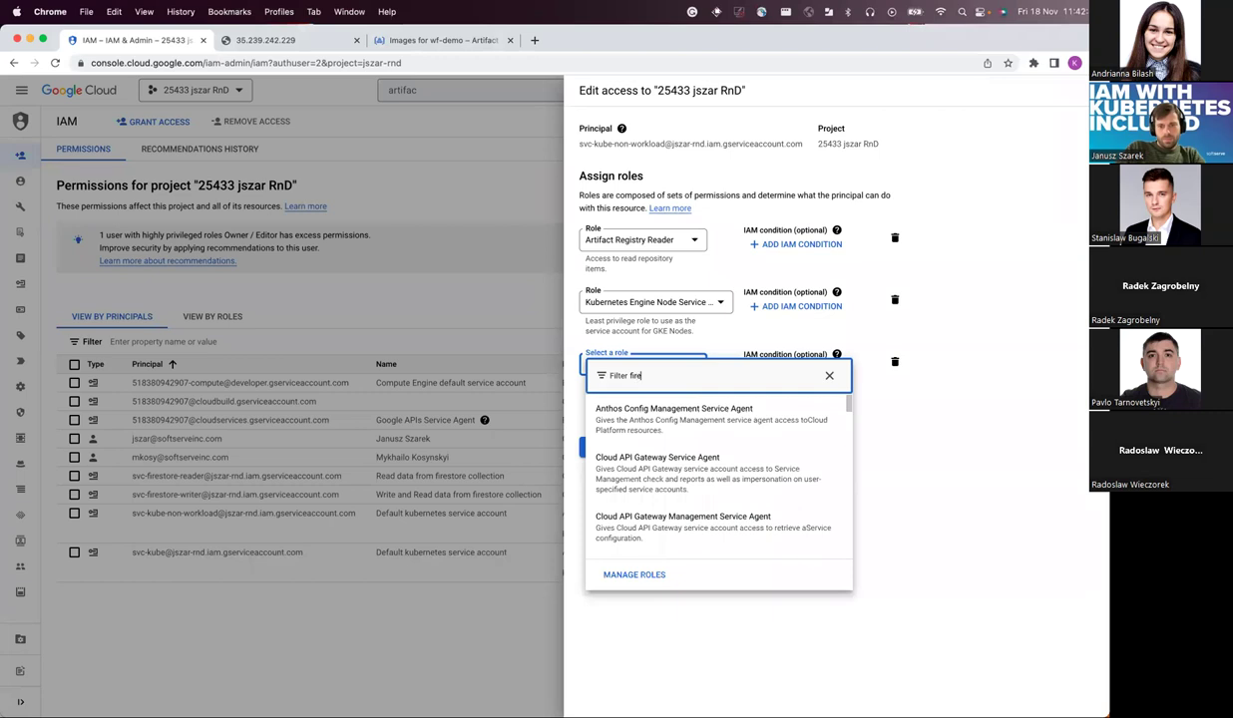
{"action": "scroll", "coordinate": [653, 481], "scroll_direction": "down", "scroll_amount": 5}
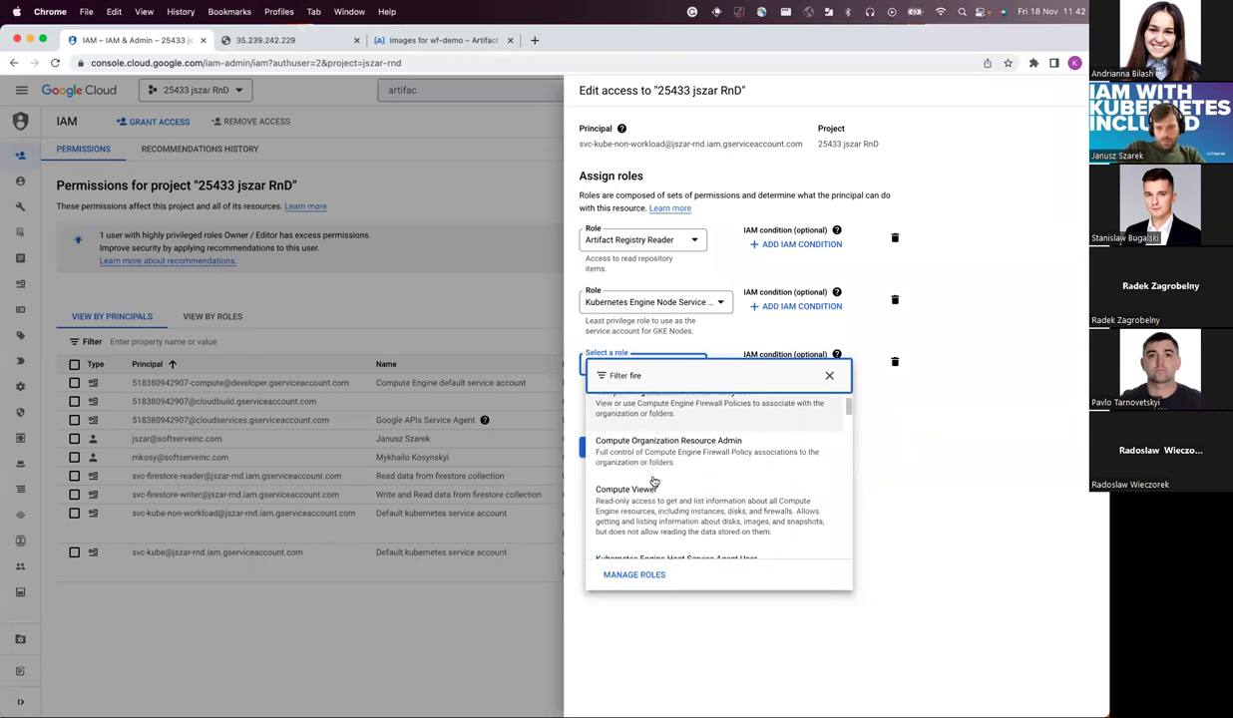
{"action": "scroll", "coordinate": [746, 509], "scroll_direction": "down", "scroll_amount": 3}
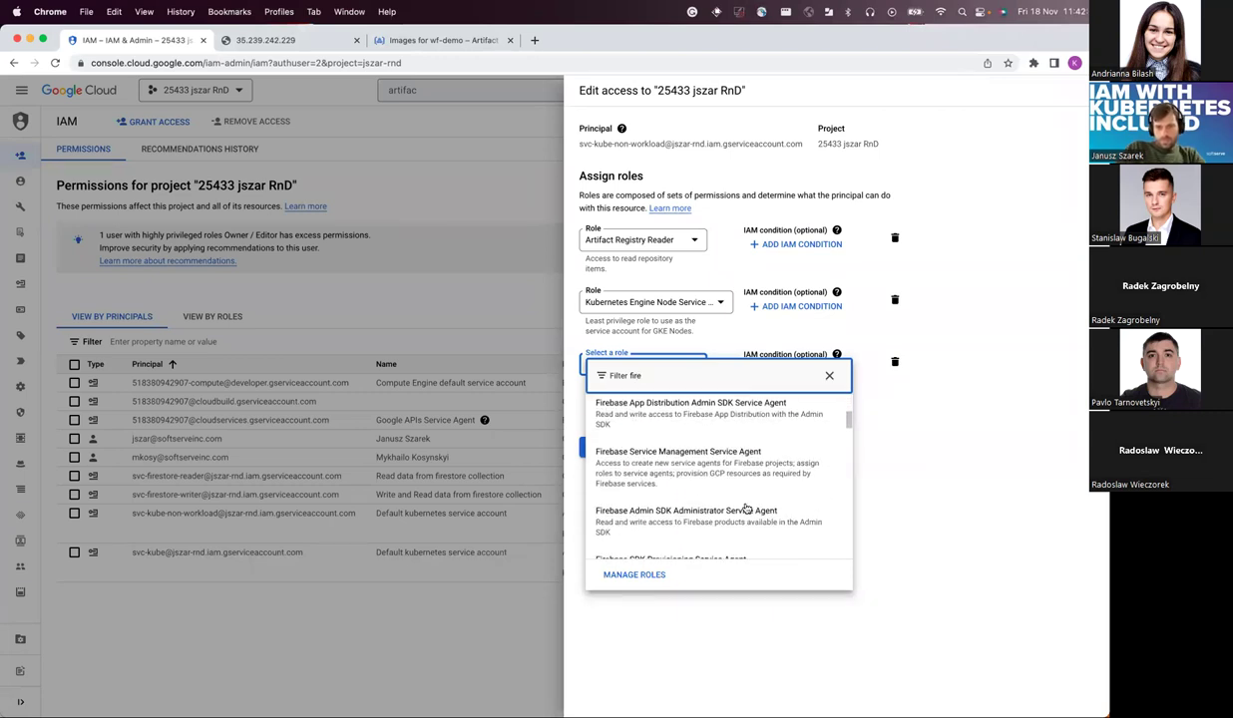
{"action": "scroll", "coordinate": [746, 508], "scroll_direction": "down", "scroll_amount": 4}
{"action": "scroll", "coordinate": [746, 509], "scroll_direction": "down", "scroll_amount": 4}
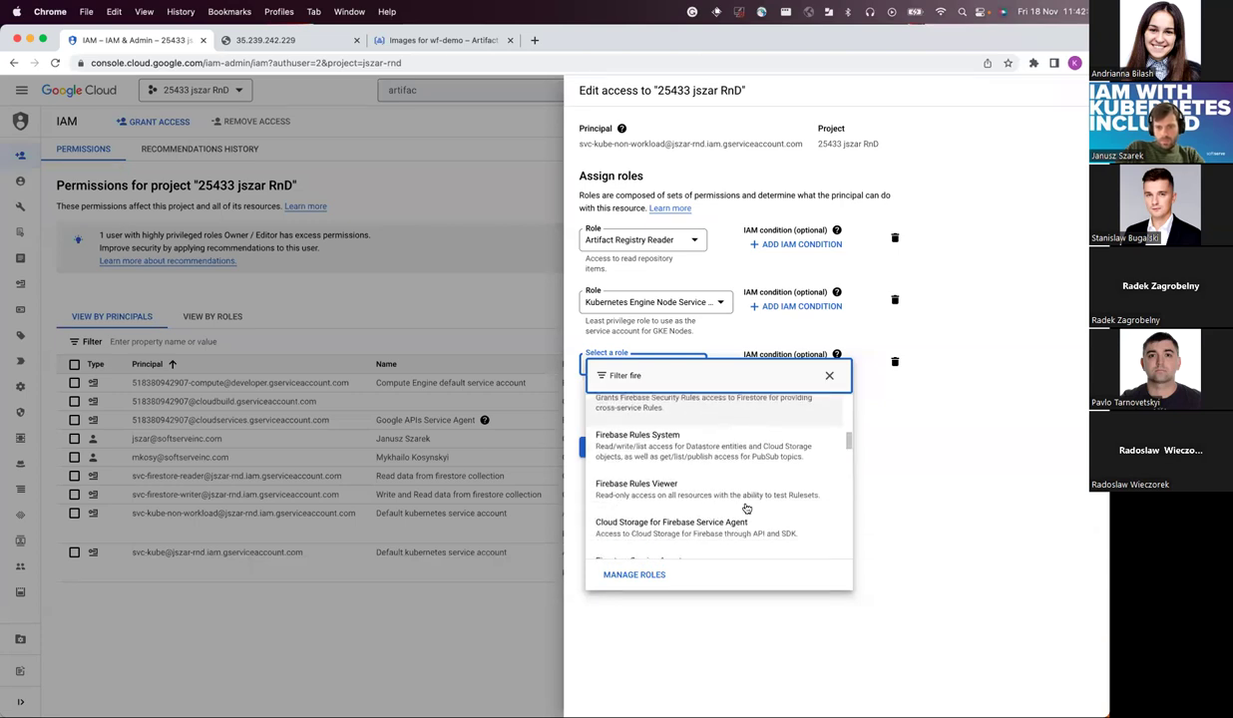
{"action": "scroll", "coordinate": [715, 469], "scroll_direction": "down", "scroll_amount": 1}
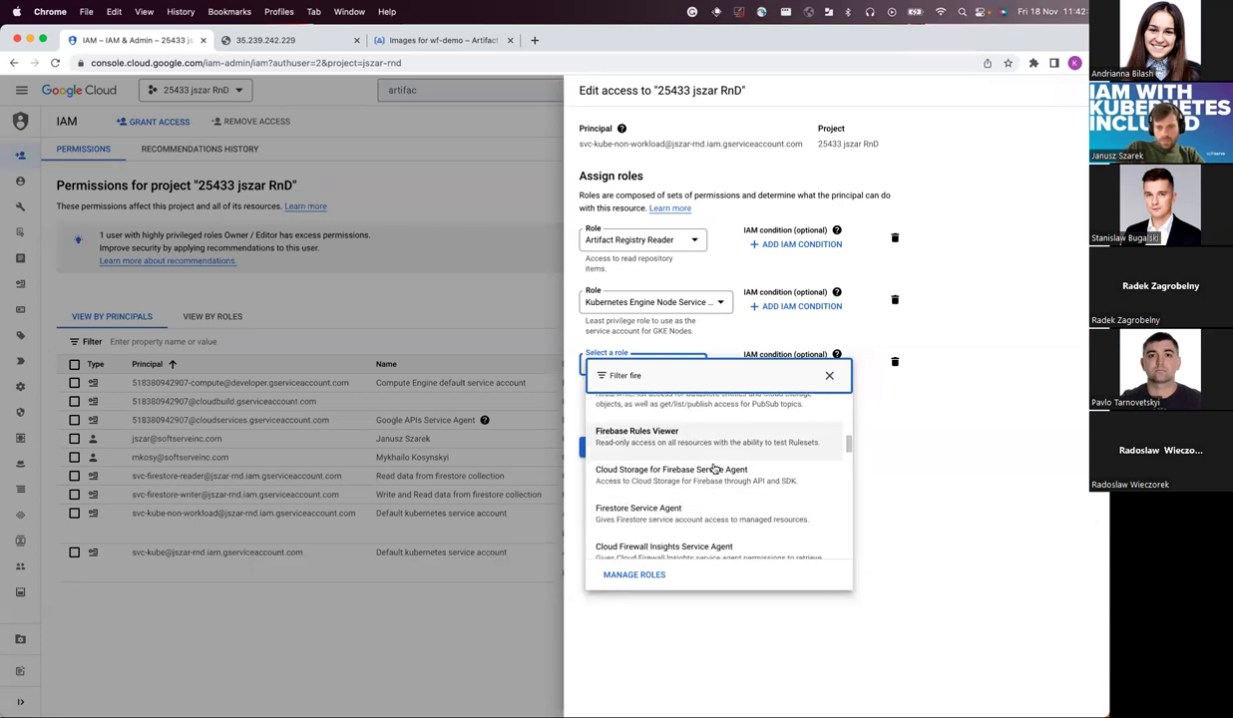
{"action": "left_click", "coordinate": [648, 436]}
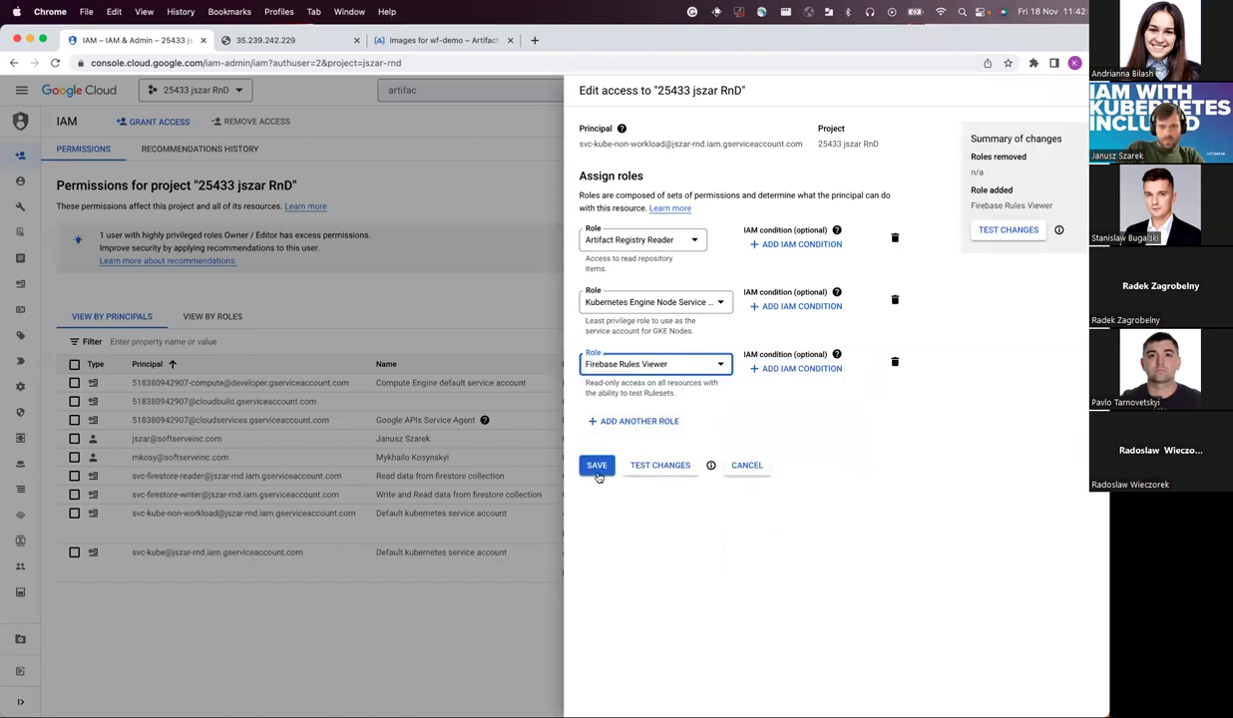
{"action": "left_click", "coordinate": [597, 465]}
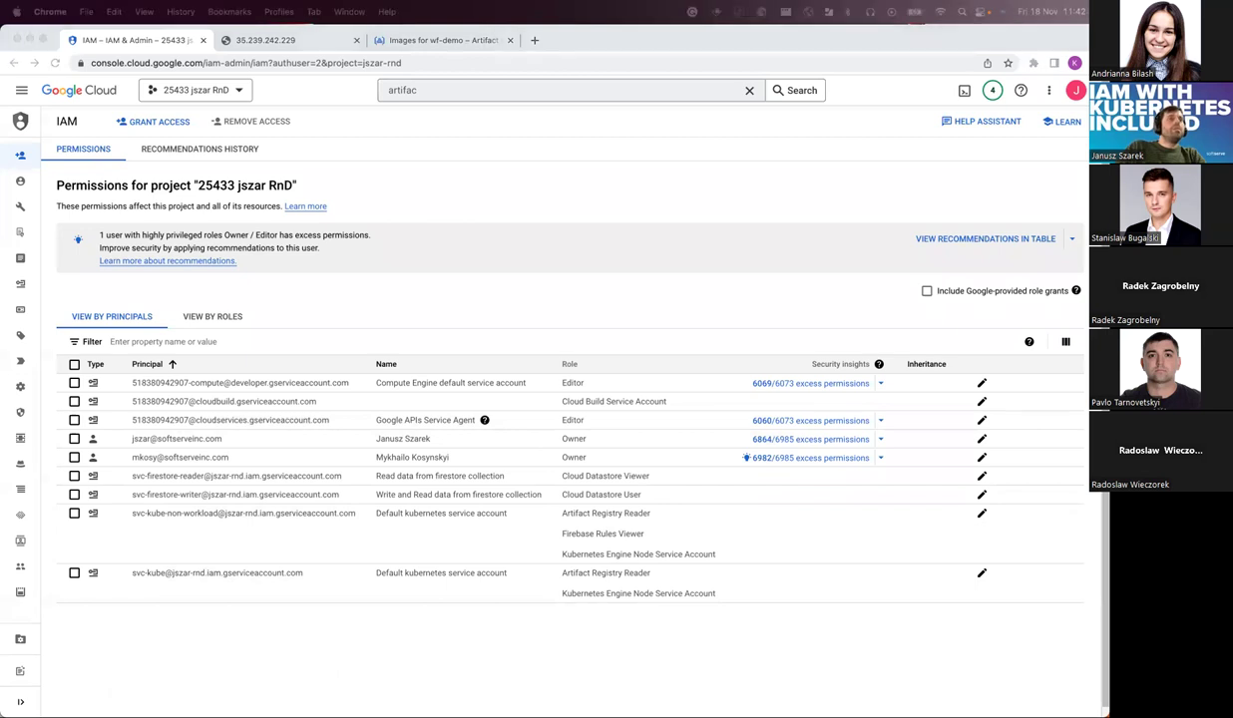
- Reload the dummy app's page at 35.239.242.229 to test its Firestore access, and return to the IAM permissions page
{"action": "left_click", "coordinate": [289, 40]}
{"action": "left_click", "coordinate": [56, 63]}
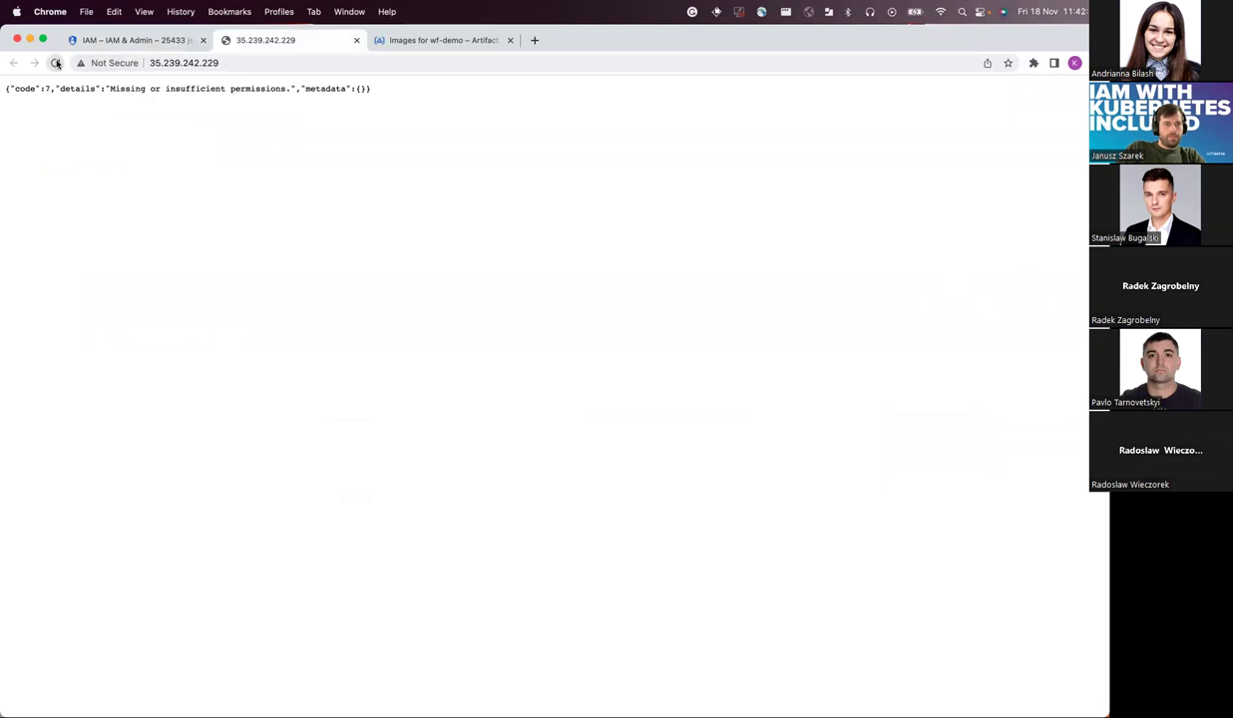
{"action": "left_click", "coordinate": [127, 41]}
- Switch to the wf-wif-demo project in VS Code and copy the gcloud command that binds roles/datastore.viewer to svc-firestore-reader
{"action": "mouse_move", "coordinate": [427, 703]}
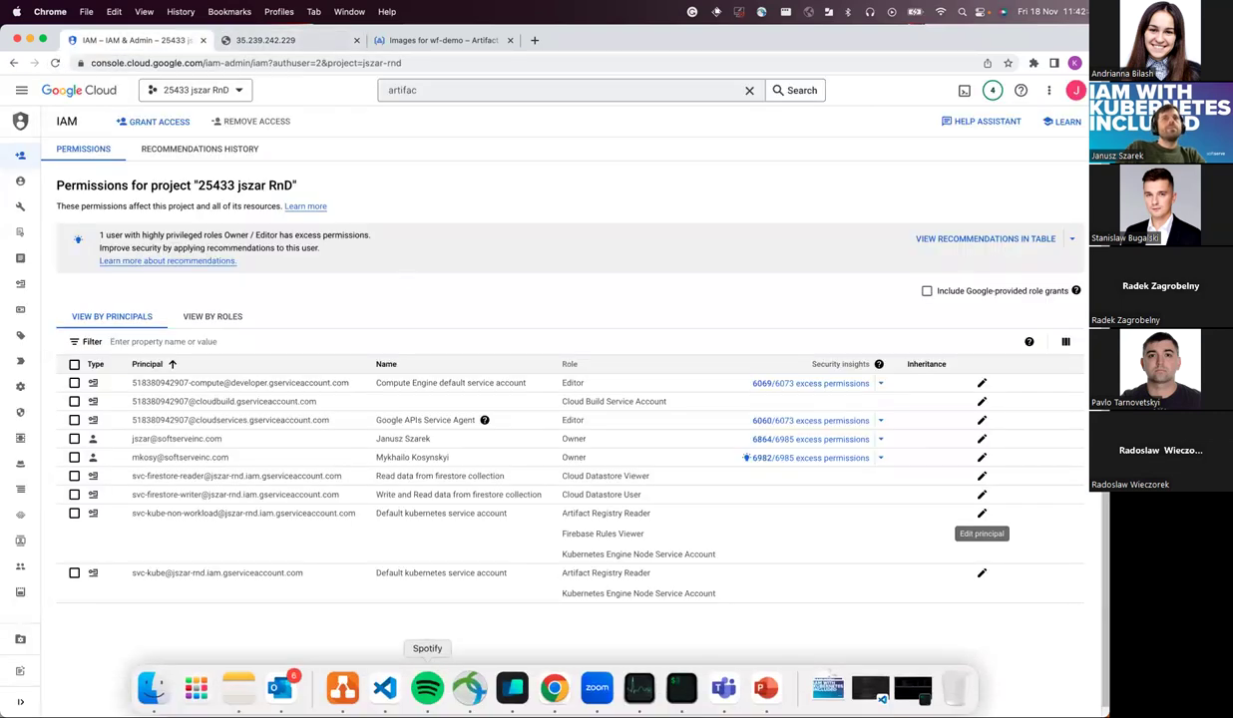
{"action": "right_click", "coordinate": [386, 691]}
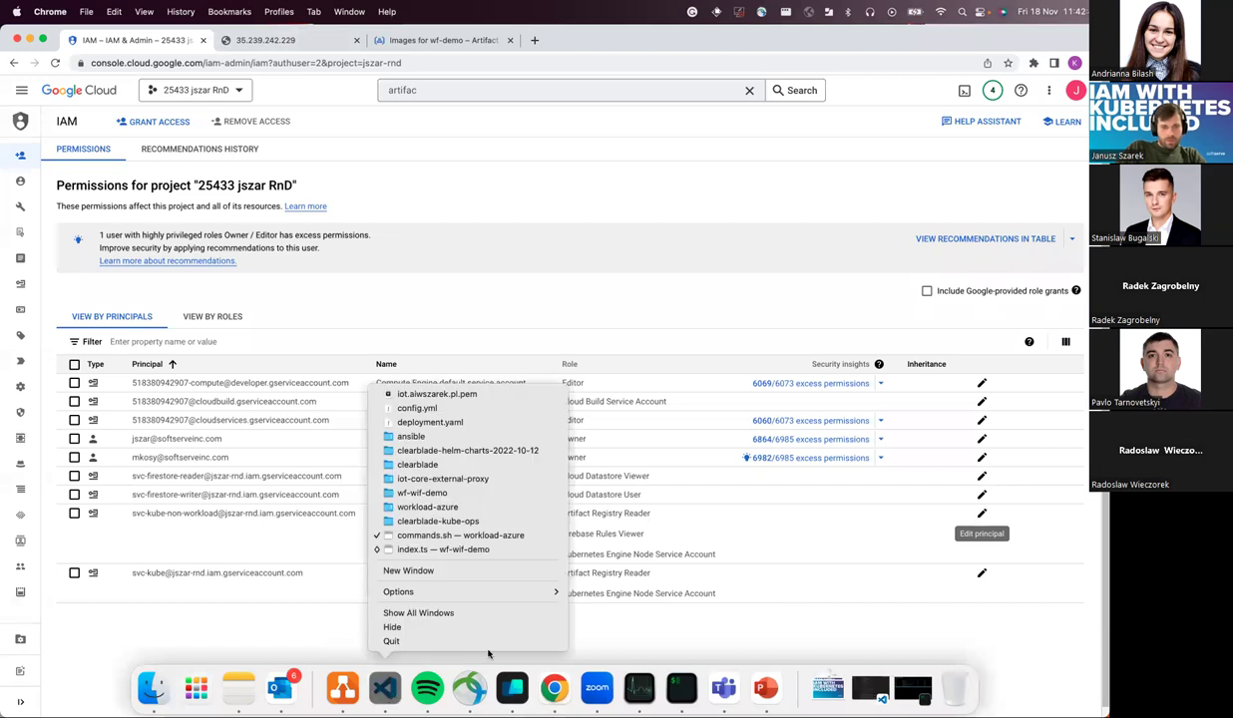
{"action": "left_click", "coordinate": [477, 551]}
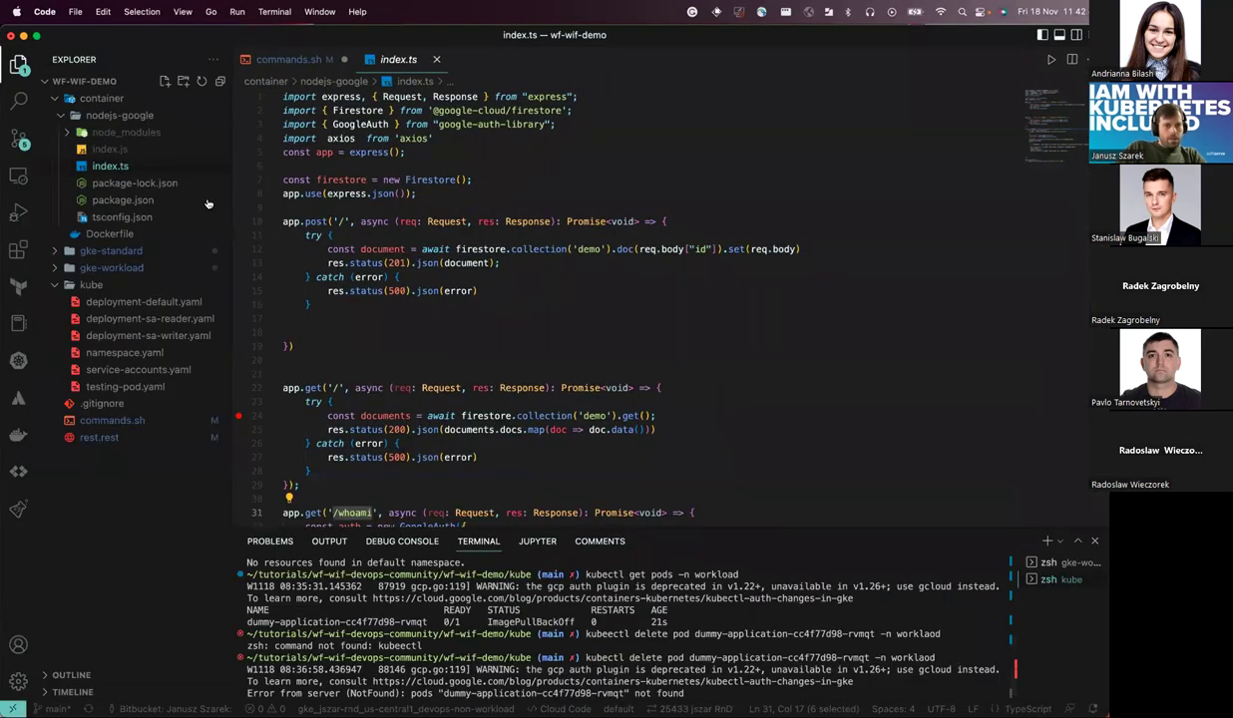
{"action": "key", "text": "super+Tab"}
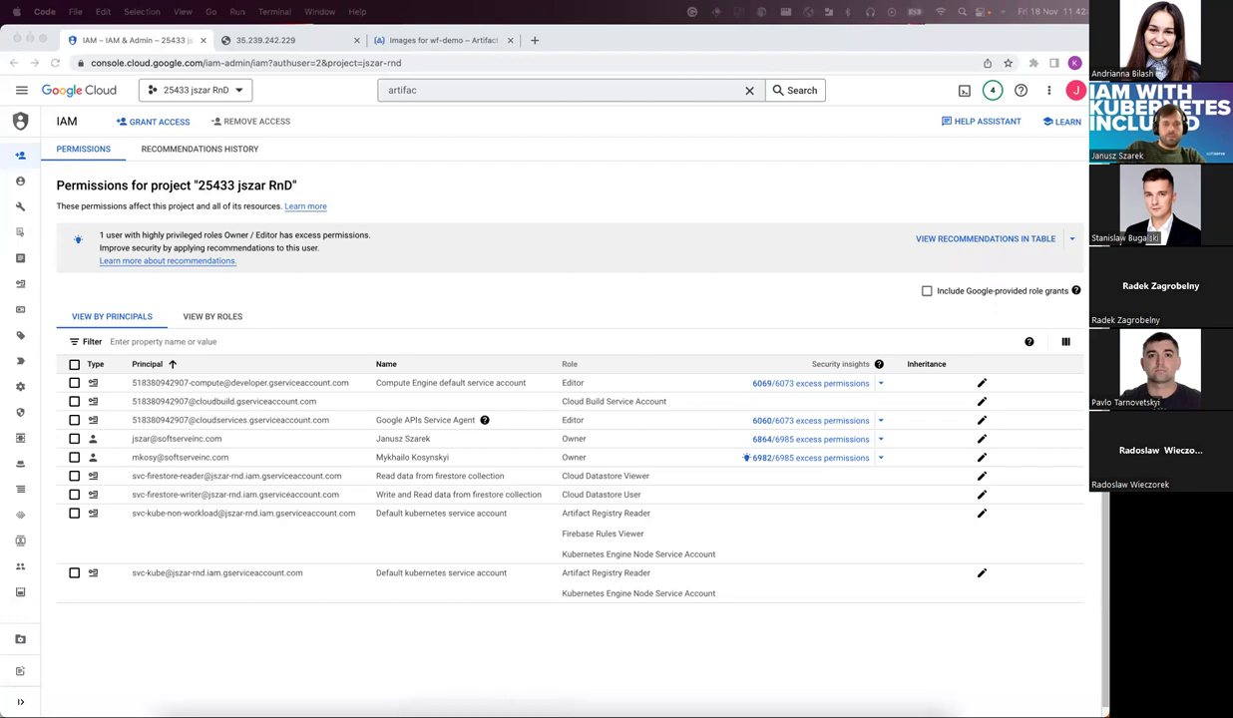
- Switch to the Warp terminal, stop the running service watch and paste the gcloud add-iam-policy-binding command for jszar-rnd
{"action": "key", "text": "ctrl+Right"}
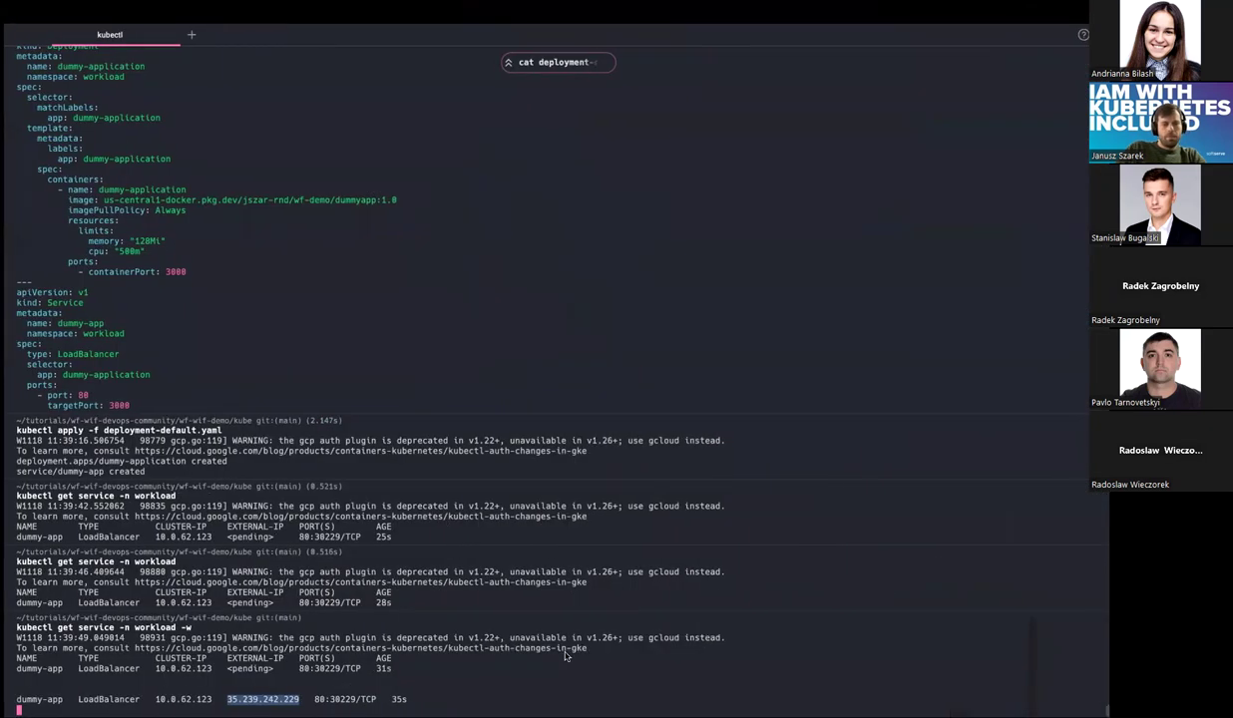
{"action": "key", "text": "ctrl+c"}
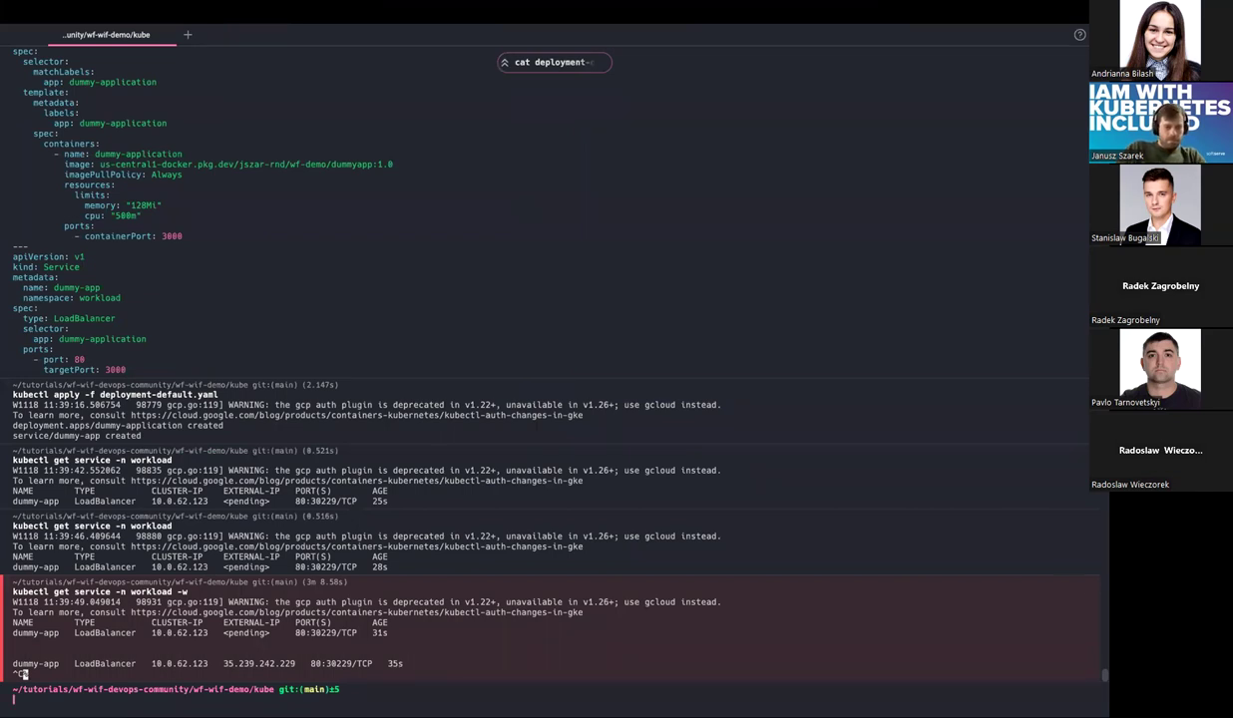
{"action": "key", "text": "super+v"}
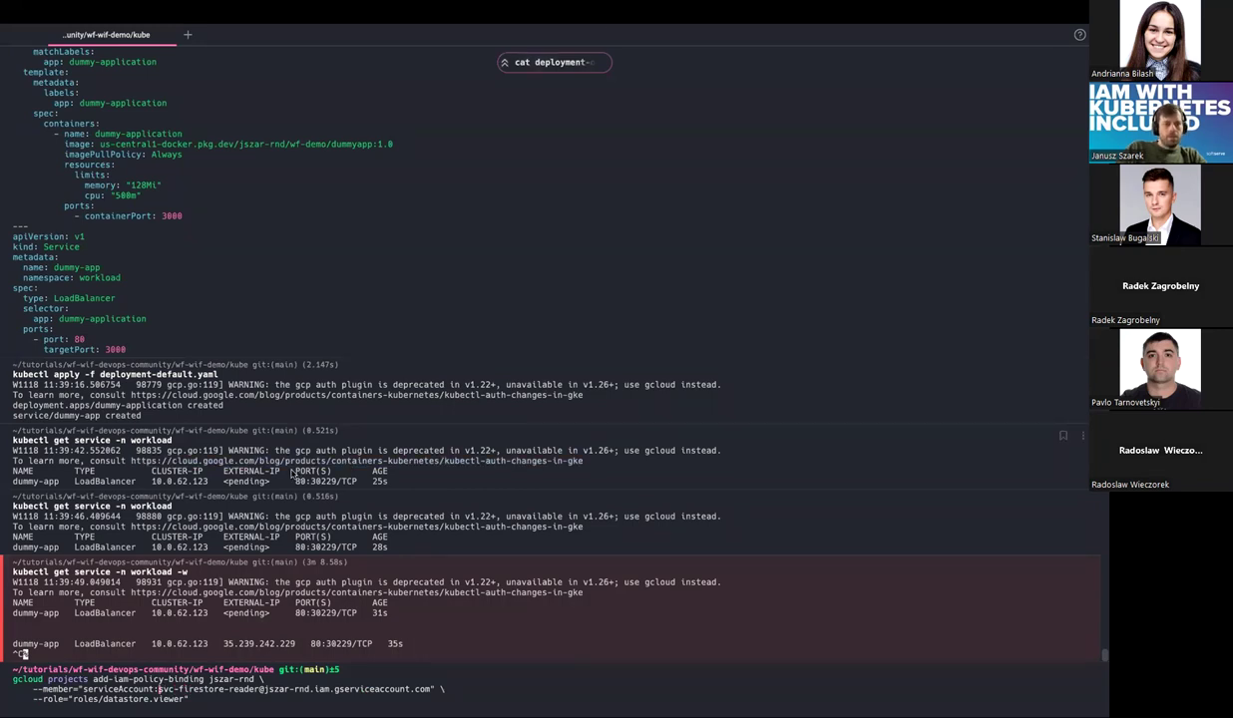
- Copy the svc-kube-non-workload service account's full address from the IAM principals list in Chrome and return to the terminal
{"action": "key", "text": "ctrl+Left"}
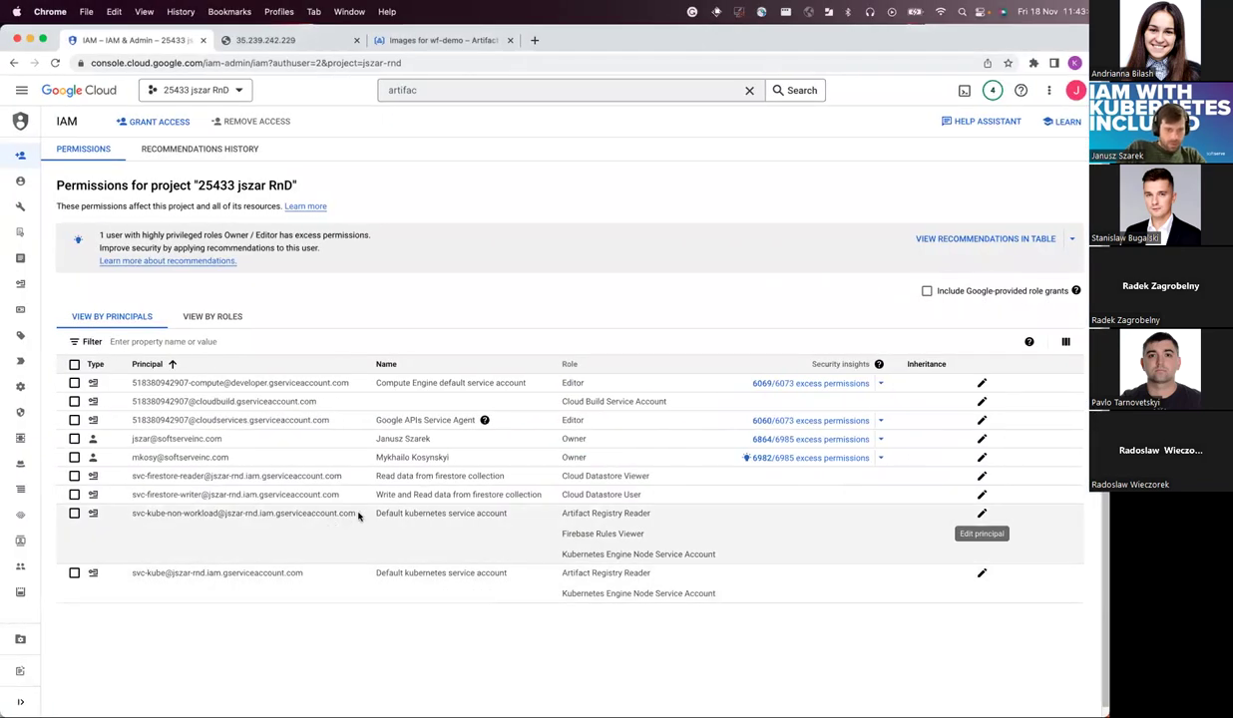
{"action": "left_click_drag", "start_coordinate": [358, 515], "coordinate": [103, 515]}
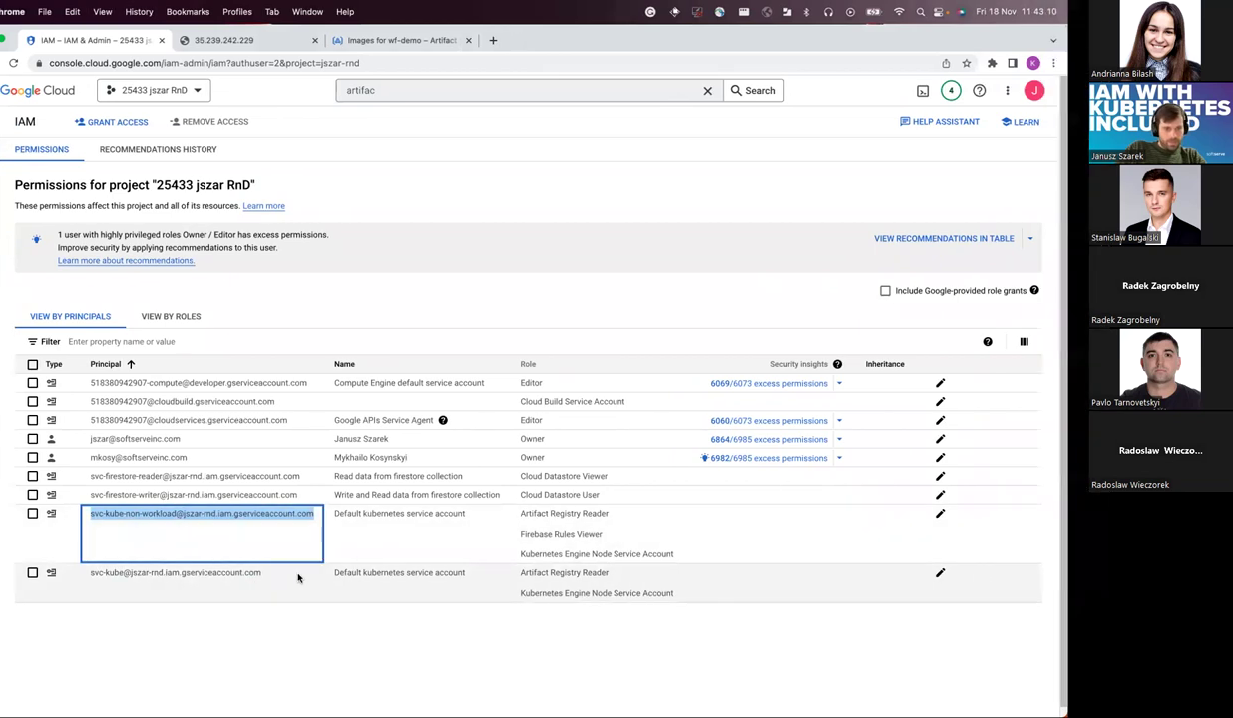
{"action": "key", "text": "ctrl+Right"}
- Replace the svc-firestore-reader member in the gcloud command with the copied svc-kube-non-workload account and run it to grant roles/datastore.viewer
{"action": "mouse_move", "coordinate": [435, 693]}
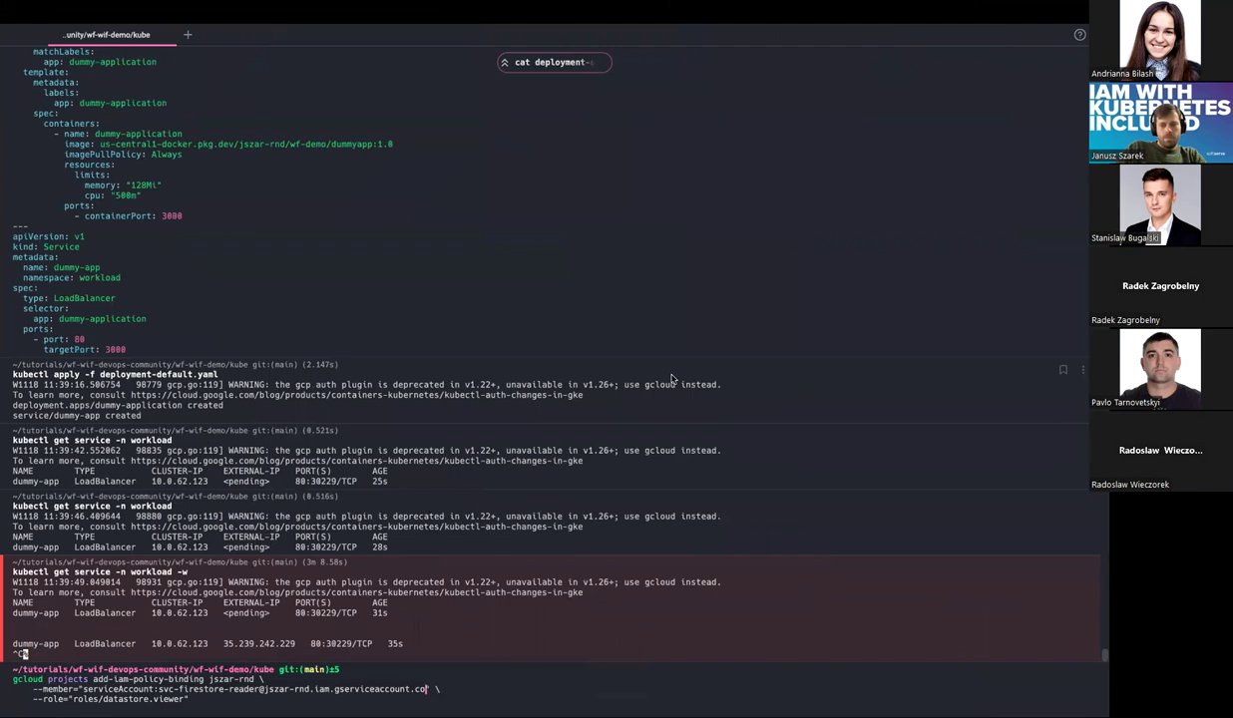
{"action": "key", "text": "BackSpace"}
{"action": "key", "text": "BackSpace"}
{"action": "key", "text": "BackSpace"}
{"action": "key", "text": "BackSpace"}
{"action": "key", "text": "BackSpace"}
{"action": "key", "text": "BackSpace"}
{"action": "key", "text": "BackSpace"}
{"action": "key", "text": "BackSpace"}
{"action": "key", "text": "BackSpace"}
{"action": "key", "text": "BackSpace"}
{"action": "key", "text": "BackSpace"}
{"action": "key", "text": "BackSpace"}
{"action": "key", "text": "BackSpace"}
{"action": "key", "text": "BackSpace"}
{"action": "key", "text": "BackSpace"}
{"action": "key", "text": "BackSpace"}
{"action": "key", "text": "BackSpace"}
{"action": "key", "text": "BackSpace"}
{"action": "key", "text": "BackSpace"}
{"action": "key", "text": "BackSpace"}
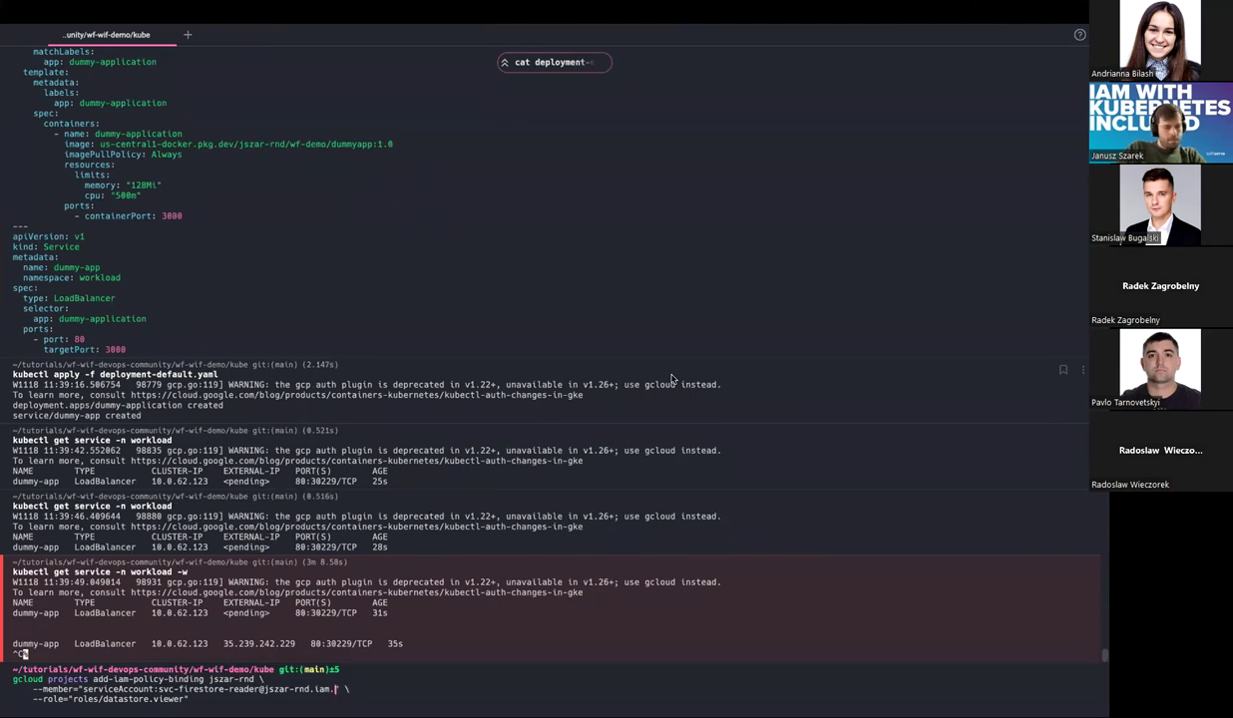
{"action": "key", "text": "BackSpace"}
{"action": "key", "text": "BackSpace"}
{"action": "key", "text": "BackSpace"}
{"action": "key", "text": "BackSpace"}
{"action": "key", "text": "BackSpace"}
{"action": "key", "text": "BackSpace"}
{"action": "key", "text": "BackSpace"}
{"action": "key", "text": "BackSpace"}
{"action": "key", "text": "BackSpace"}
{"action": "key", "text": "BackSpace"}
{"action": "key", "text": "BackSpace"}
{"action": "key", "text": "BackSpace"}
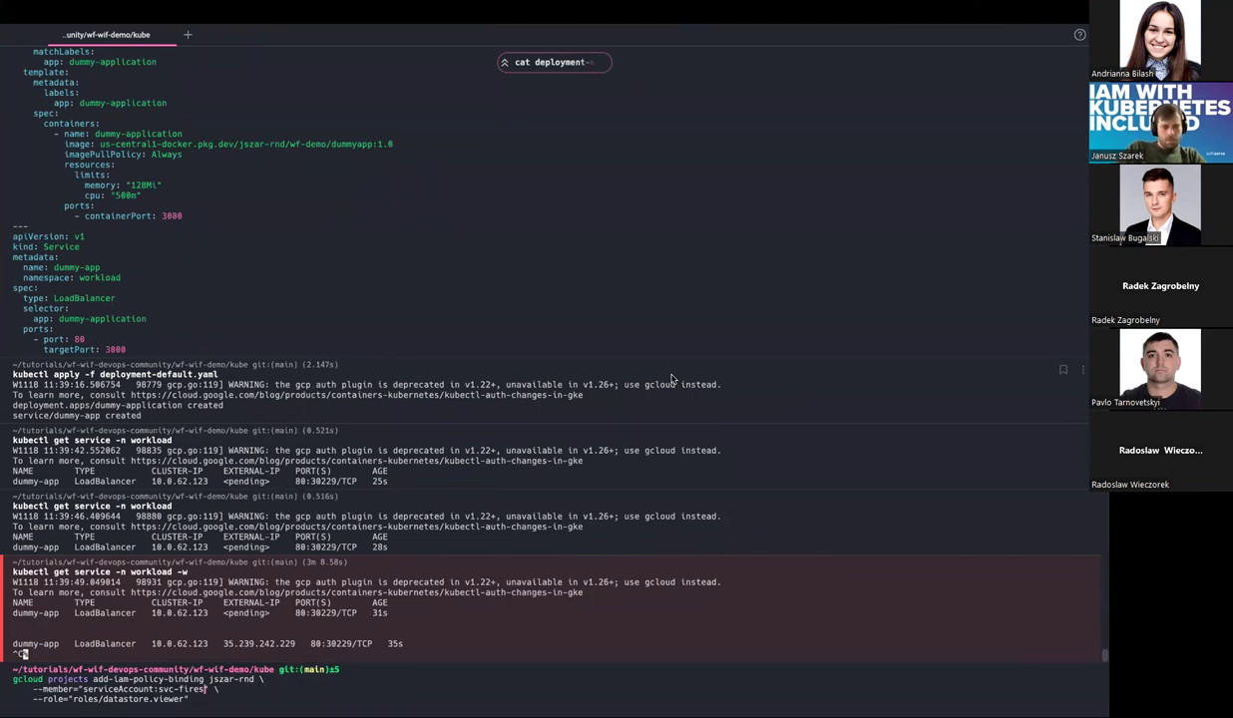
{"action": "key", "text": "super+v"}
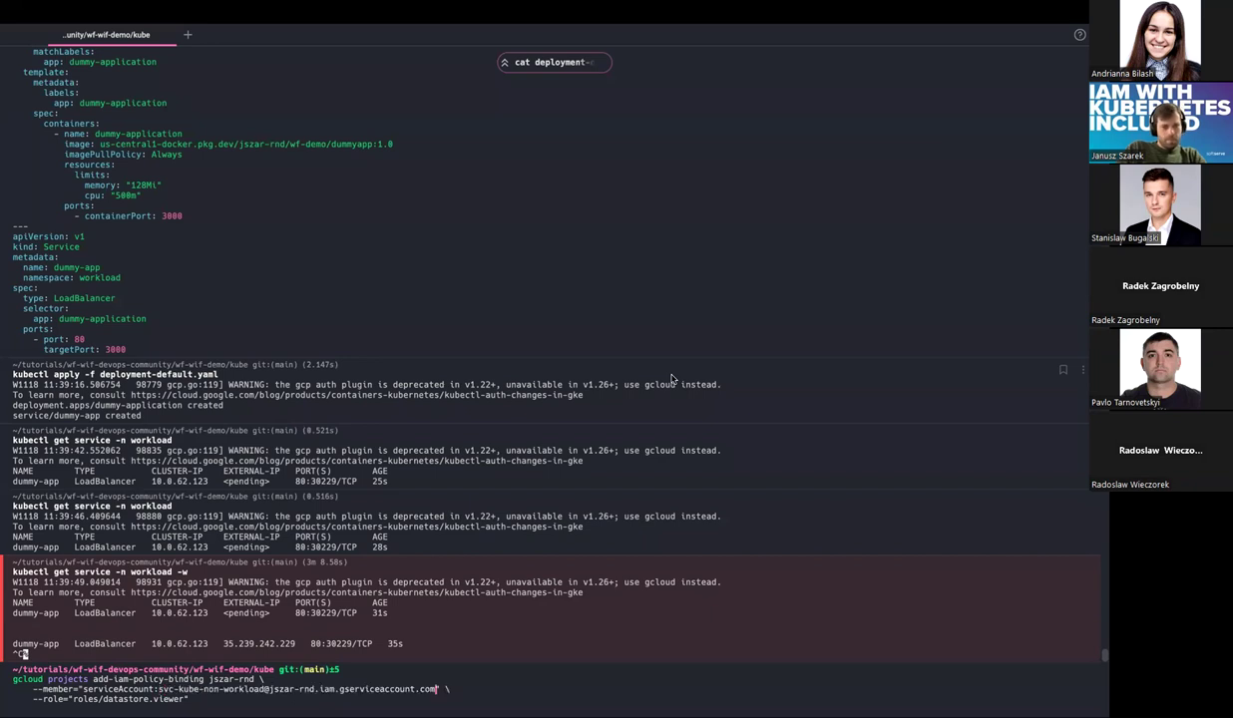
{"action": "key", "text": "Return"}
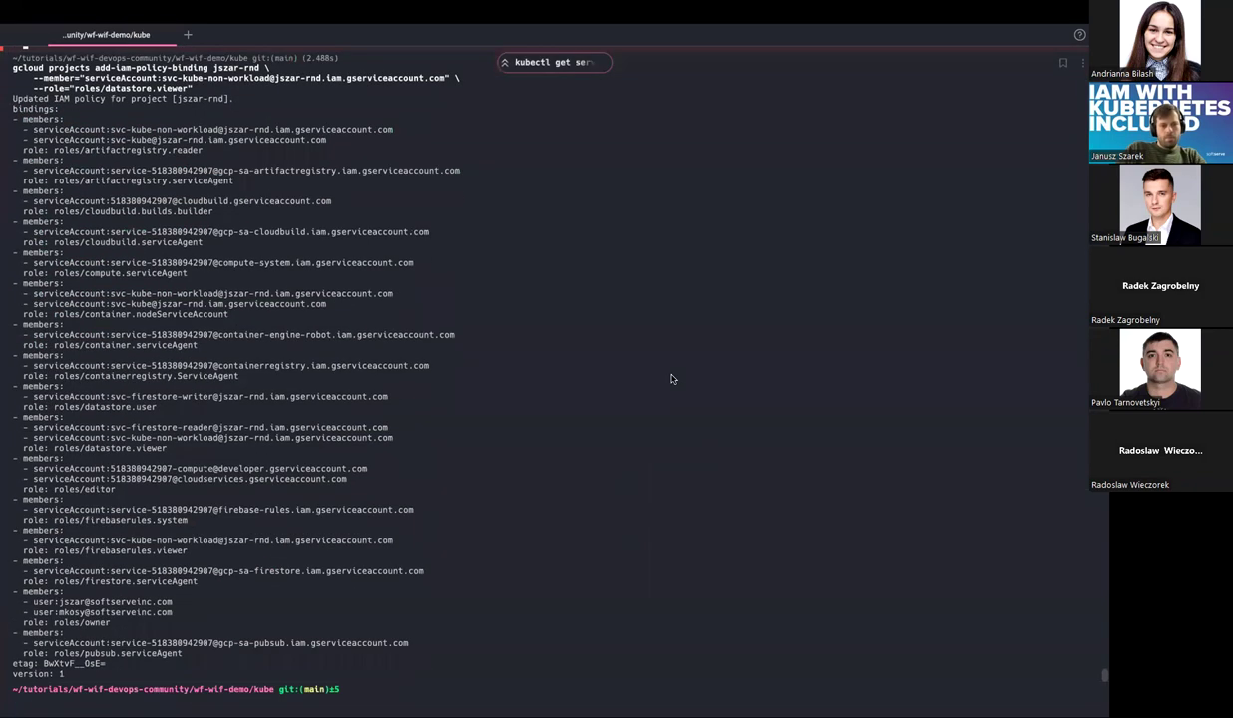
- Return to Chrome and reload the dummy app's page at 35.239.242.229 twice to retest its Firestore access
{"action": "key", "text": "ctrl+Left"}
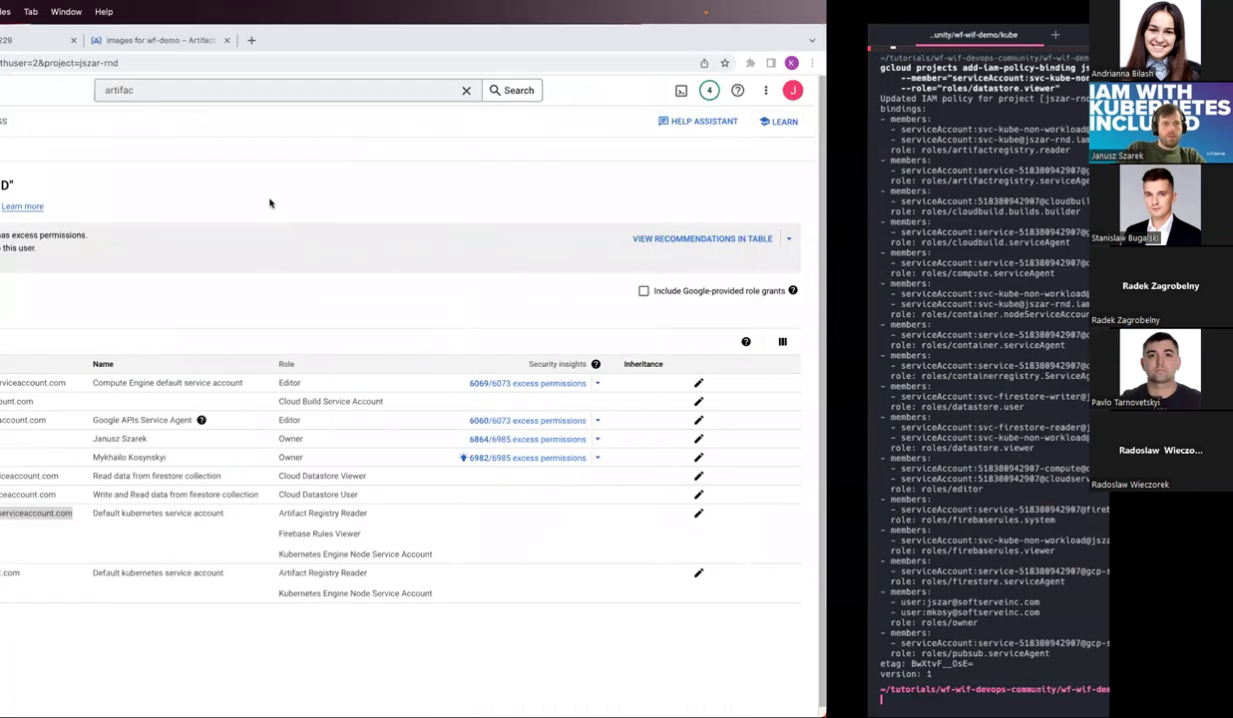
{"action": "left_click", "coordinate": [285, 44]}
{"action": "left_click", "coordinate": [55, 63]}
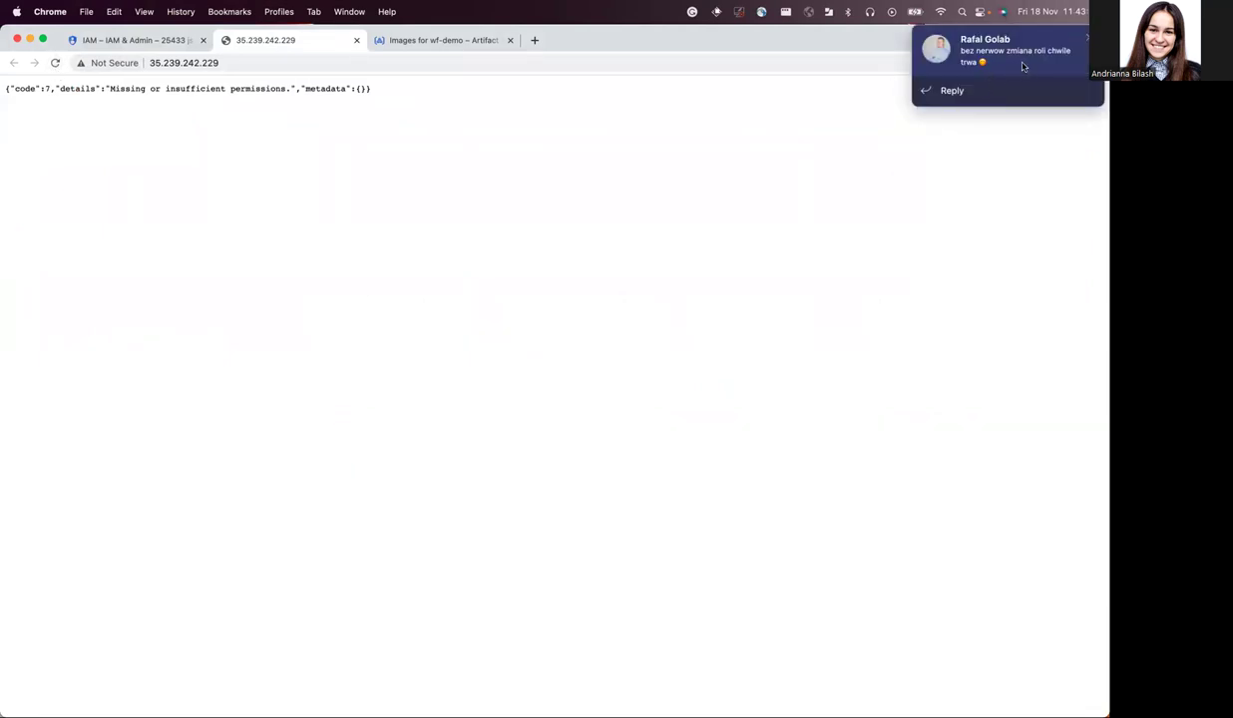
{"action": "left_click", "coordinate": [990, 64]}
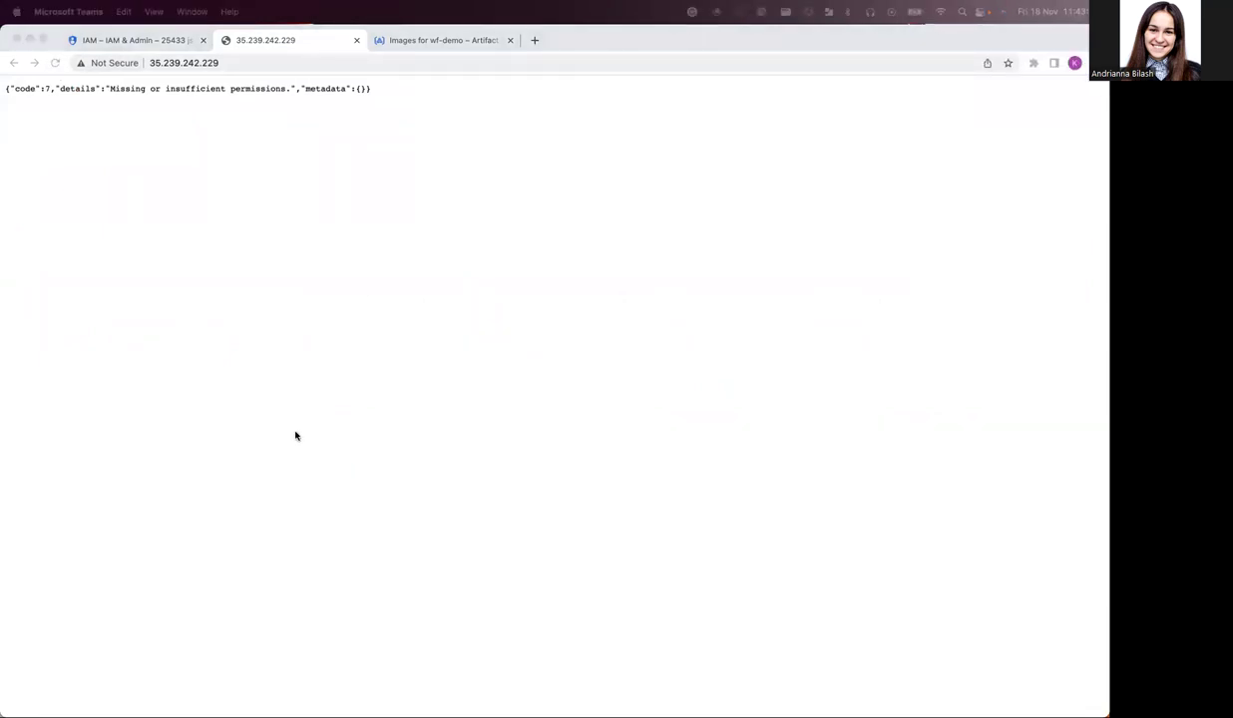
{"action": "left_click", "coordinate": [336, 489]}
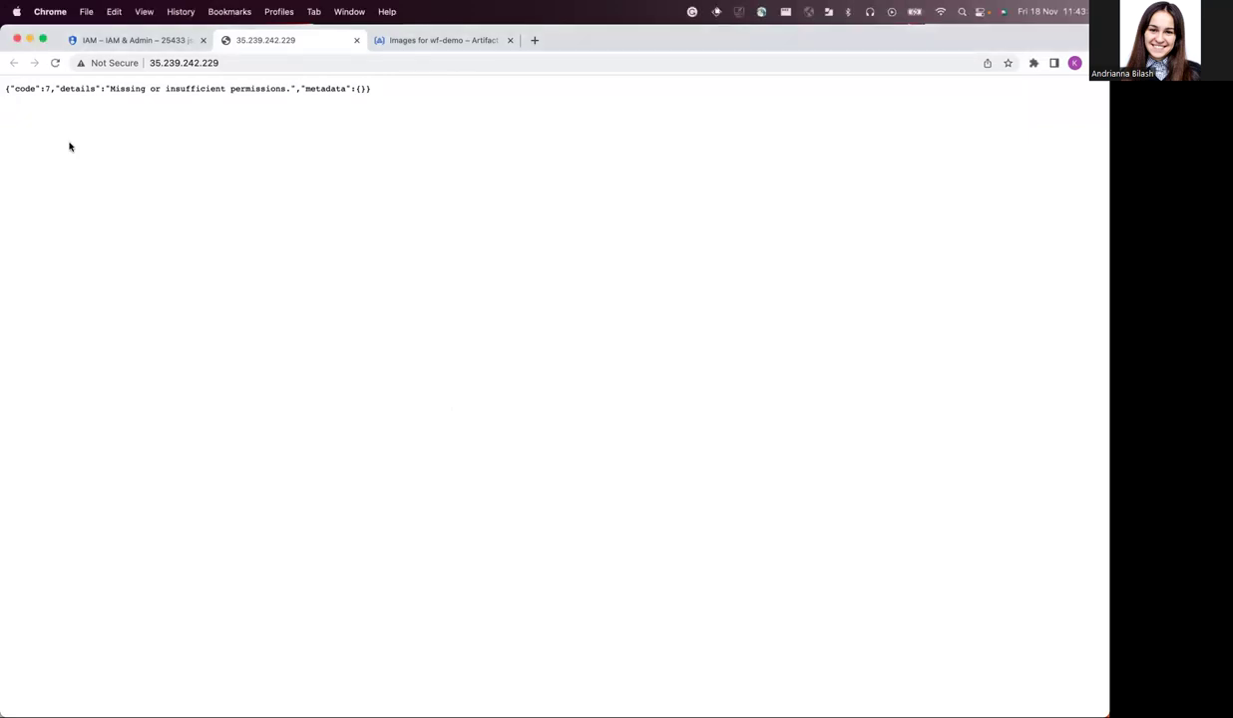
{"action": "left_click", "coordinate": [56, 63]}
- Switch to k9s in iTerm2 and kill the dummy-application pod in the workload namespace to force its recreation
{"action": "key", "text": "ctrl+Right"}
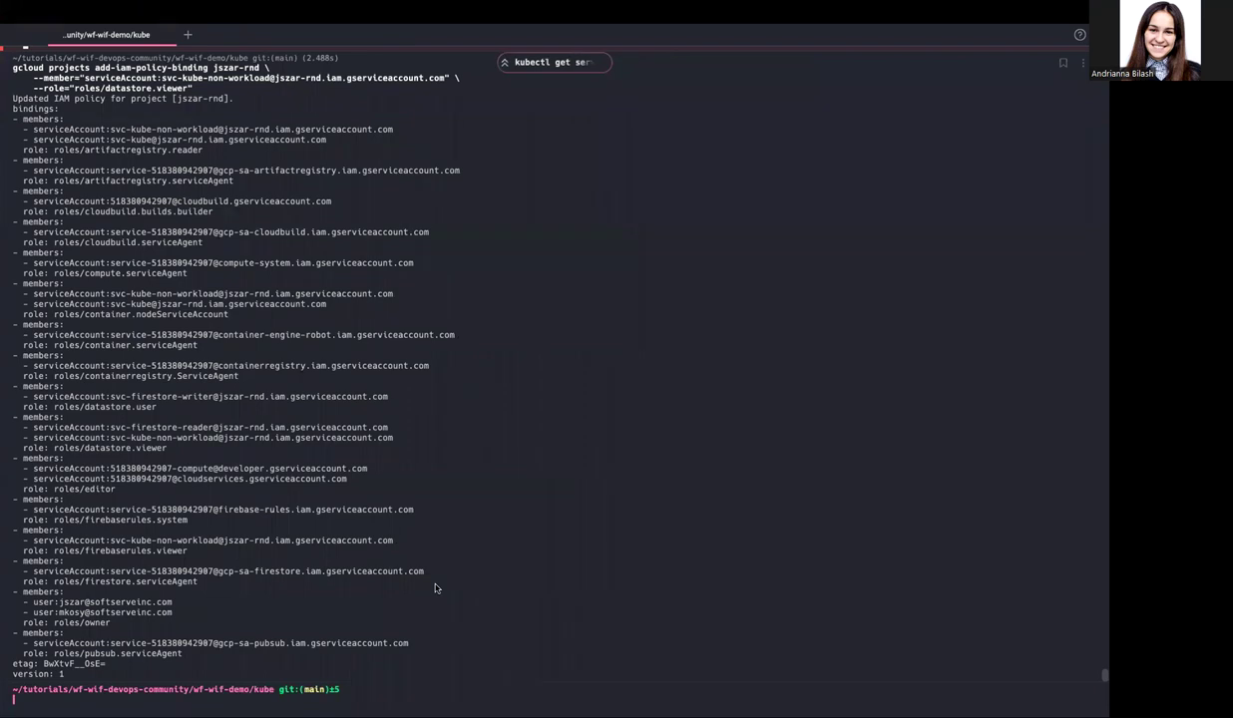
{"action": "key", "text": "ctrl+Left"}
{"action": "mouse_move", "coordinate": [405, 688]}
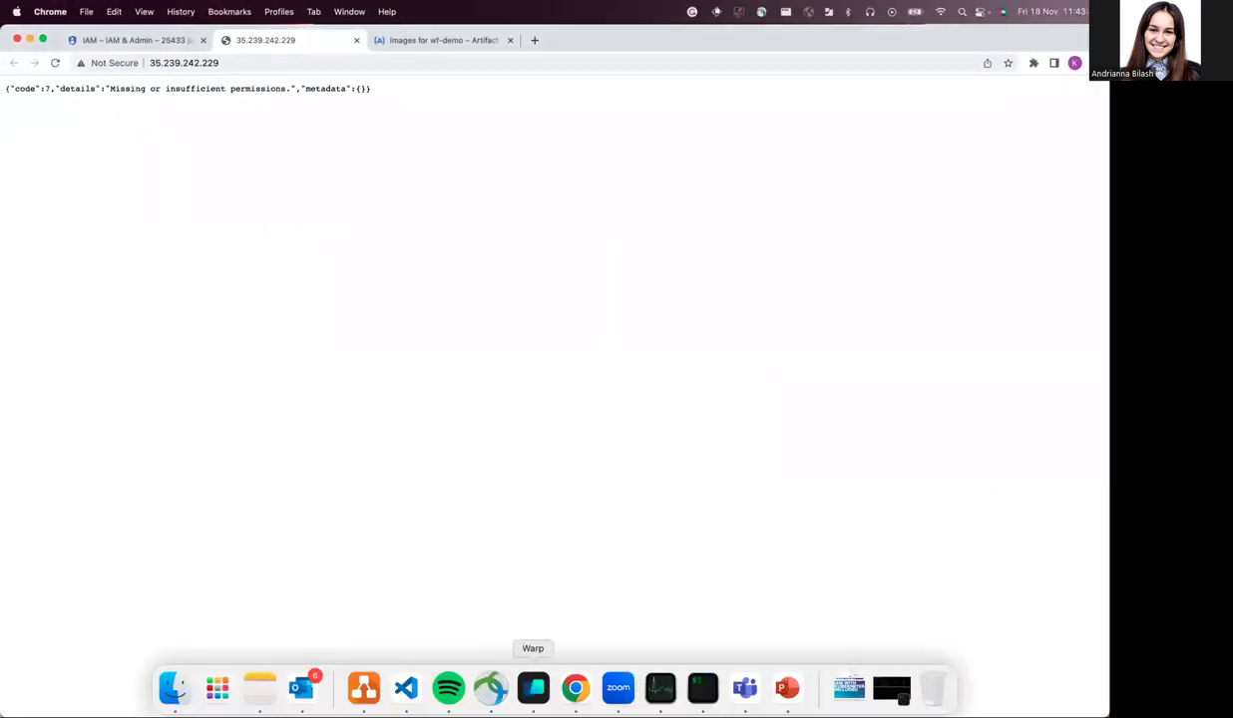
{"action": "left_click", "coordinate": [702, 689]}
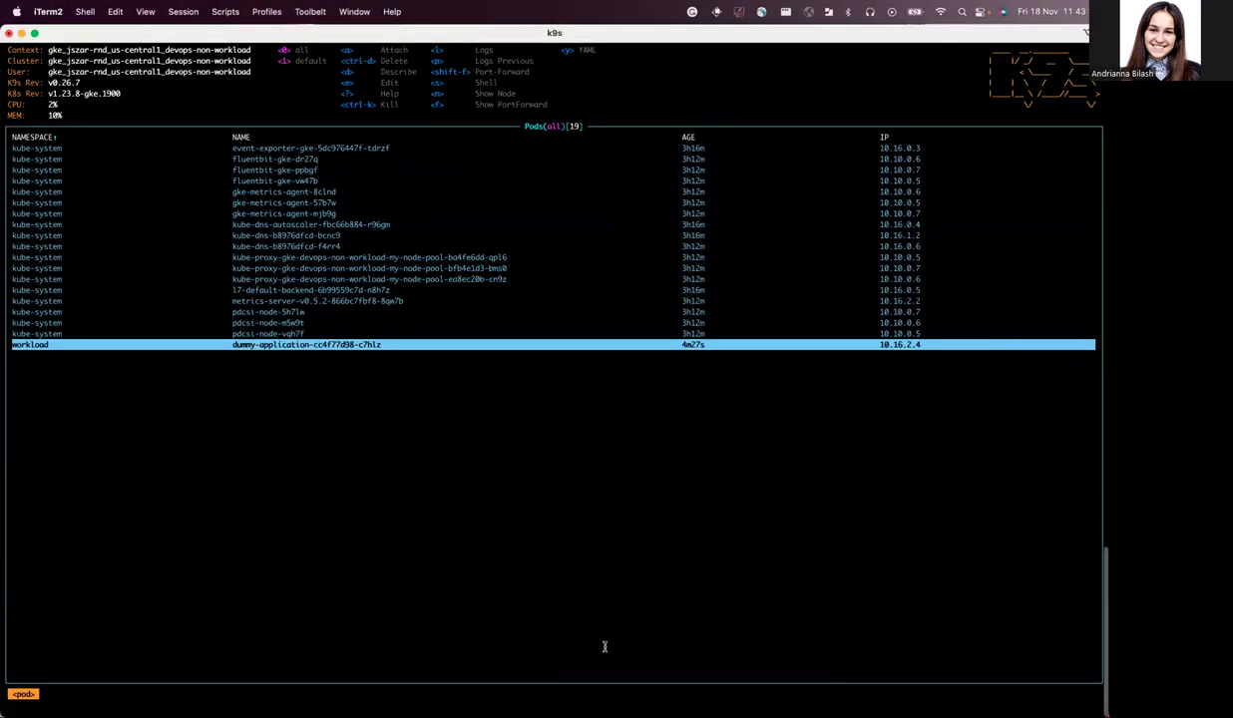
{"action": "key", "text": "ctrl+k"}
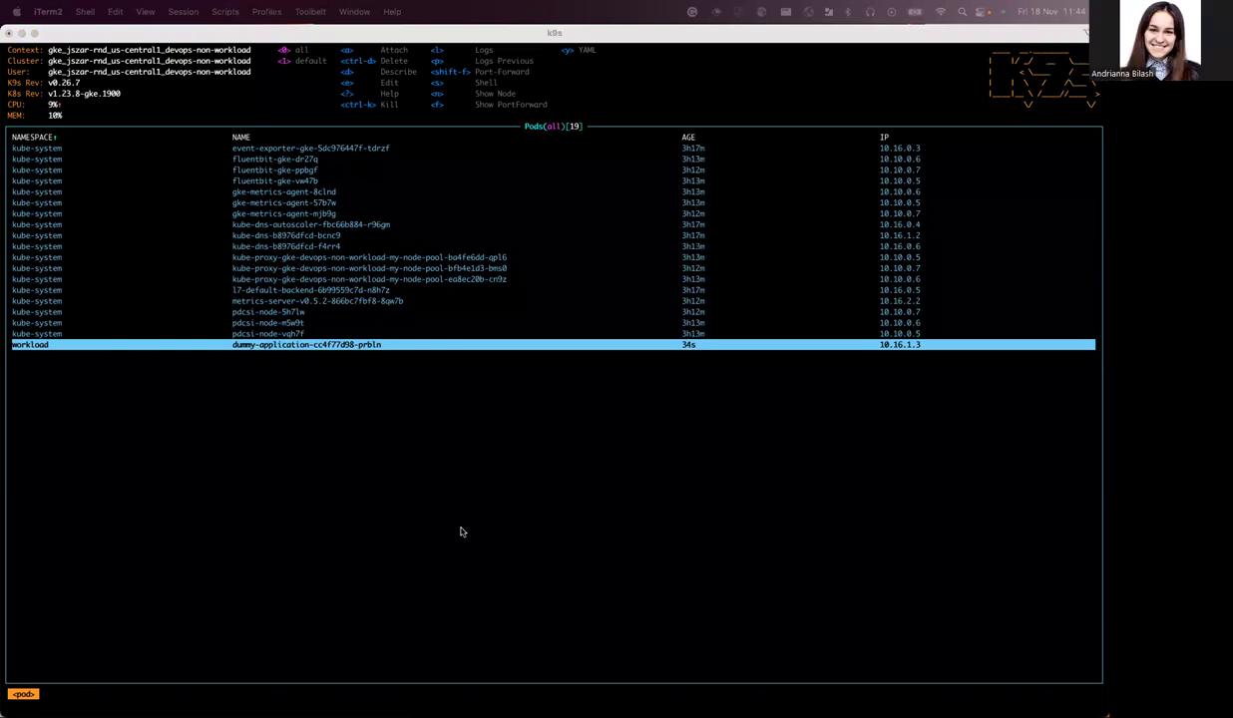
- Switch back to Chrome and reload the dummy app's page to check Firestore access from the recreated pod
{"action": "key", "text": "ctrl+Up"}
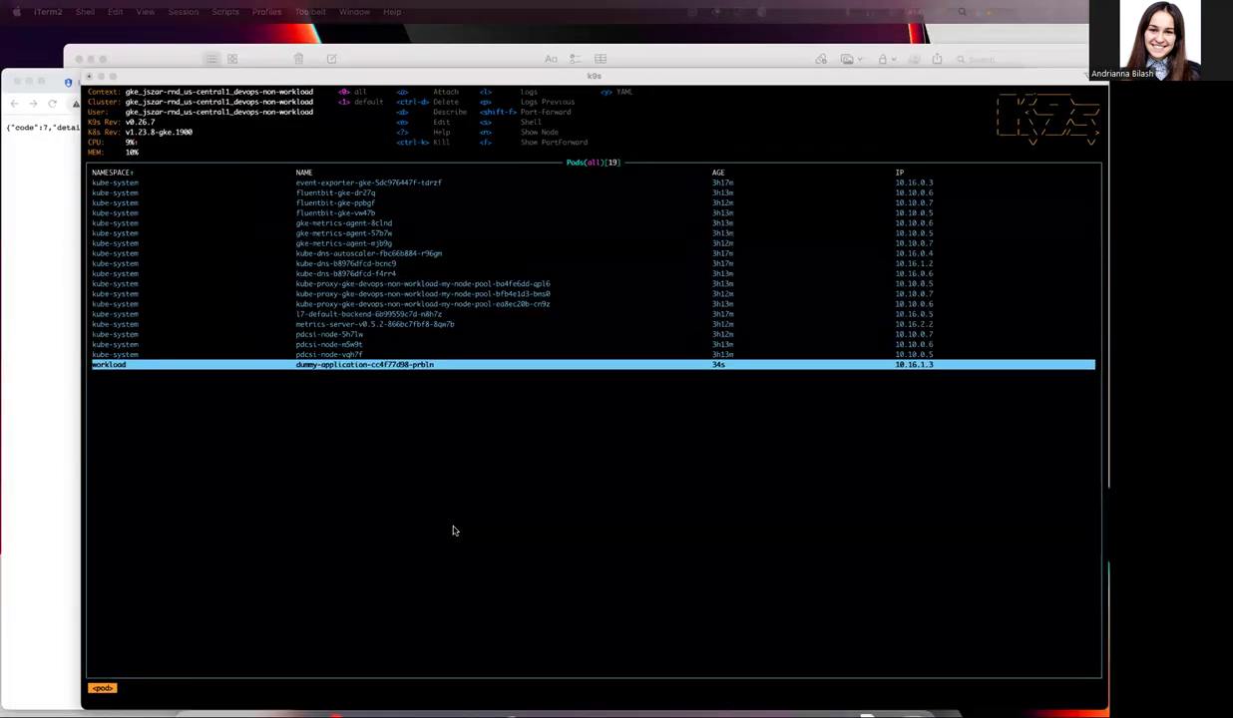
{"action": "left_click", "coordinate": [345, 492]}
{"action": "left_click", "coordinate": [54, 63]}
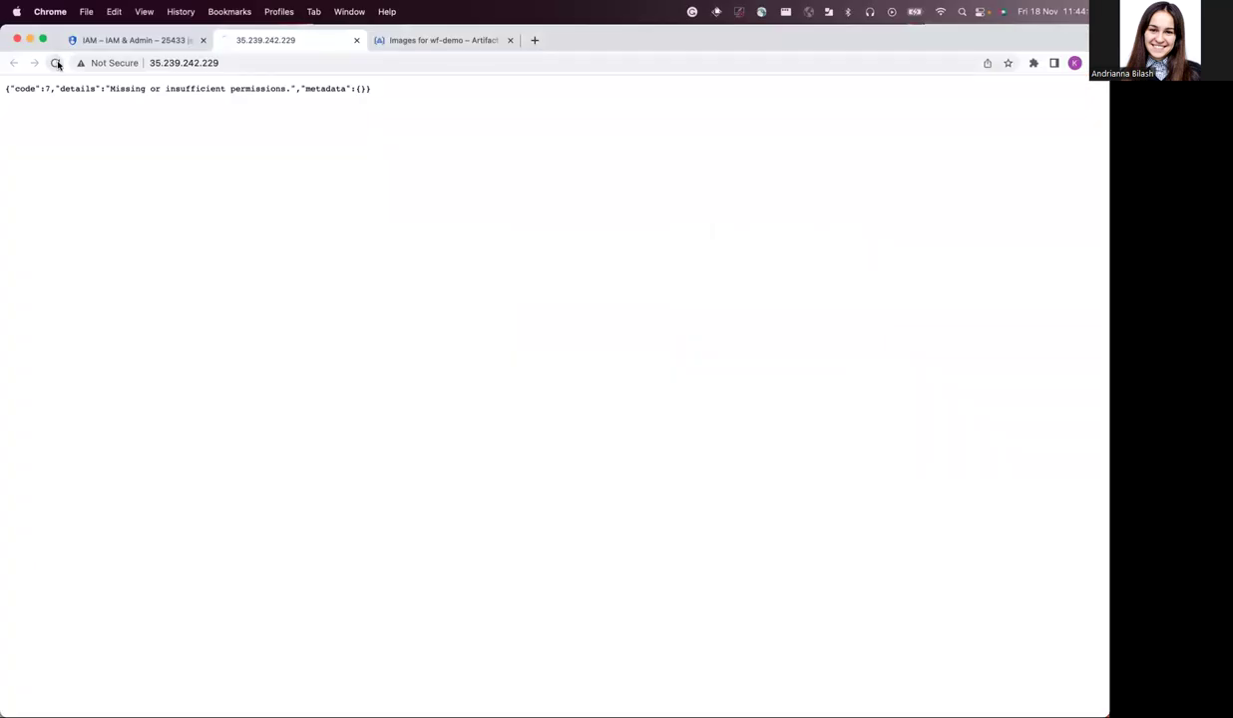
- Load the dummy app's page at 35.239.242.229 again to recheck its Firestore access
{"action": "left_click", "coordinate": [281, 62]}
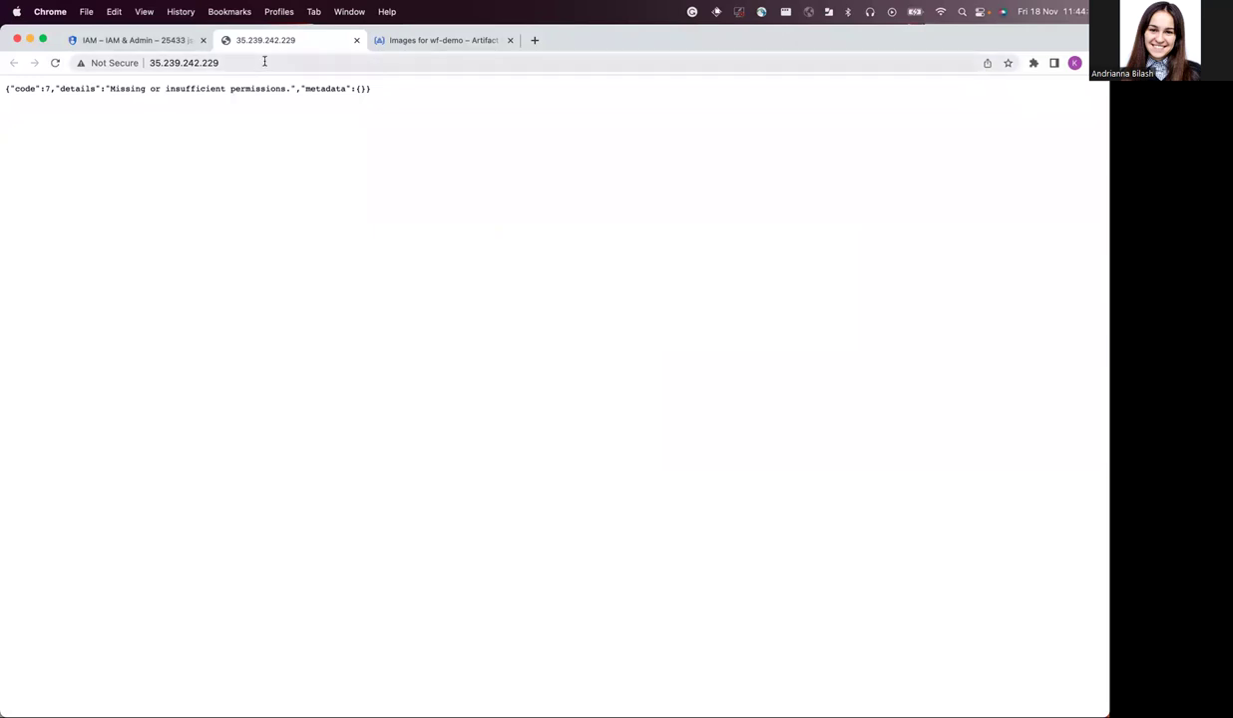
{"action": "key", "text": "Return"}
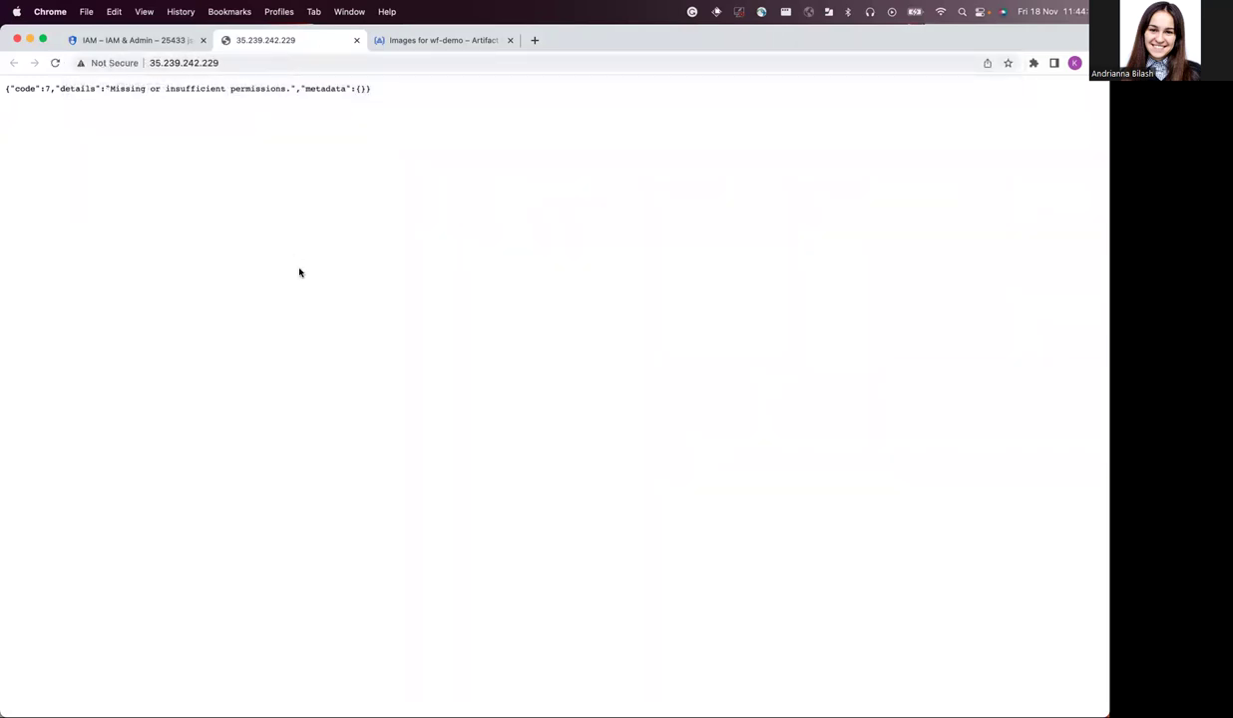
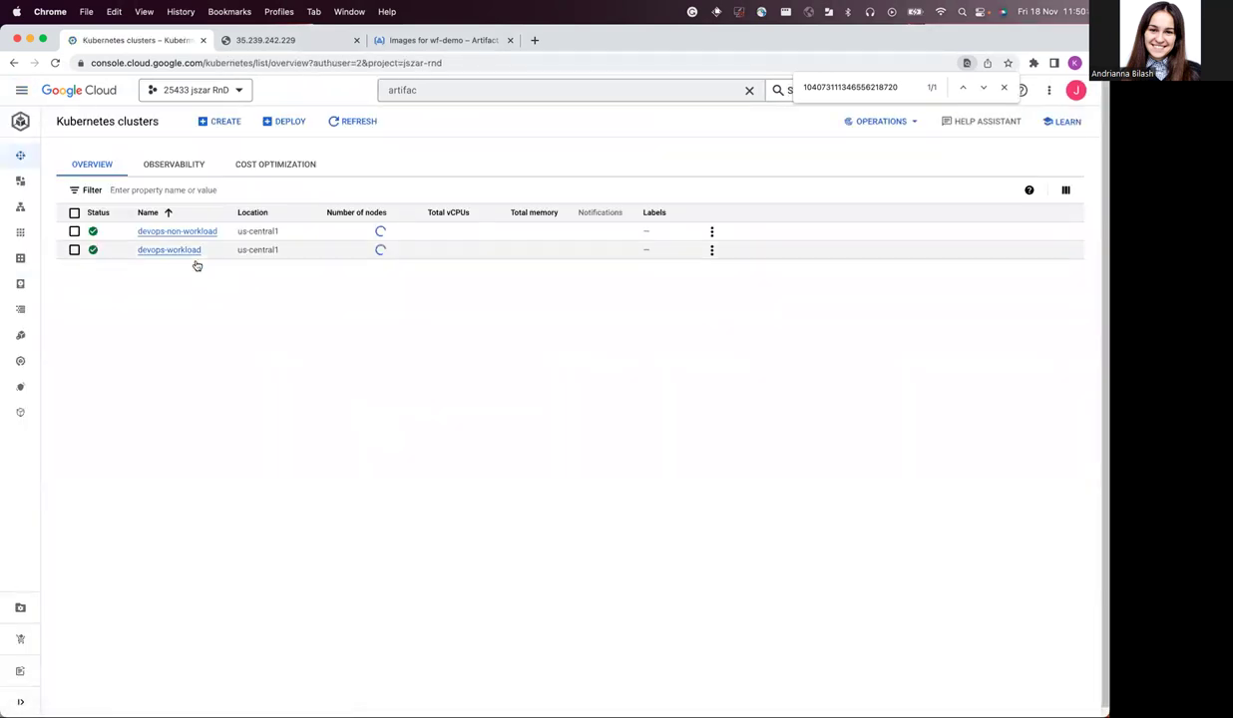
- Examine the Workload Identity status and namespace in the devops-workload cluster's security details, and return to the cluster list
{"action": "left_click", "coordinate": [189, 250]}
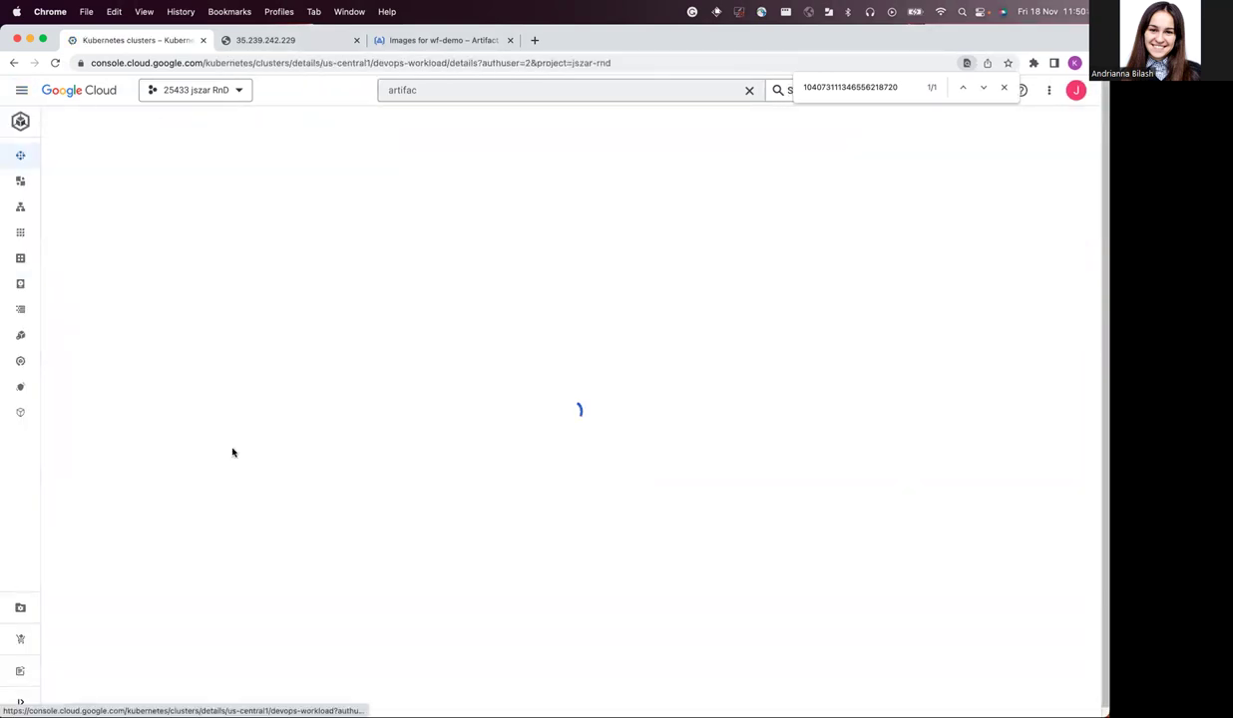
{"action": "scroll", "coordinate": [418, 596], "scroll_direction": "down", "scroll_amount": 5}
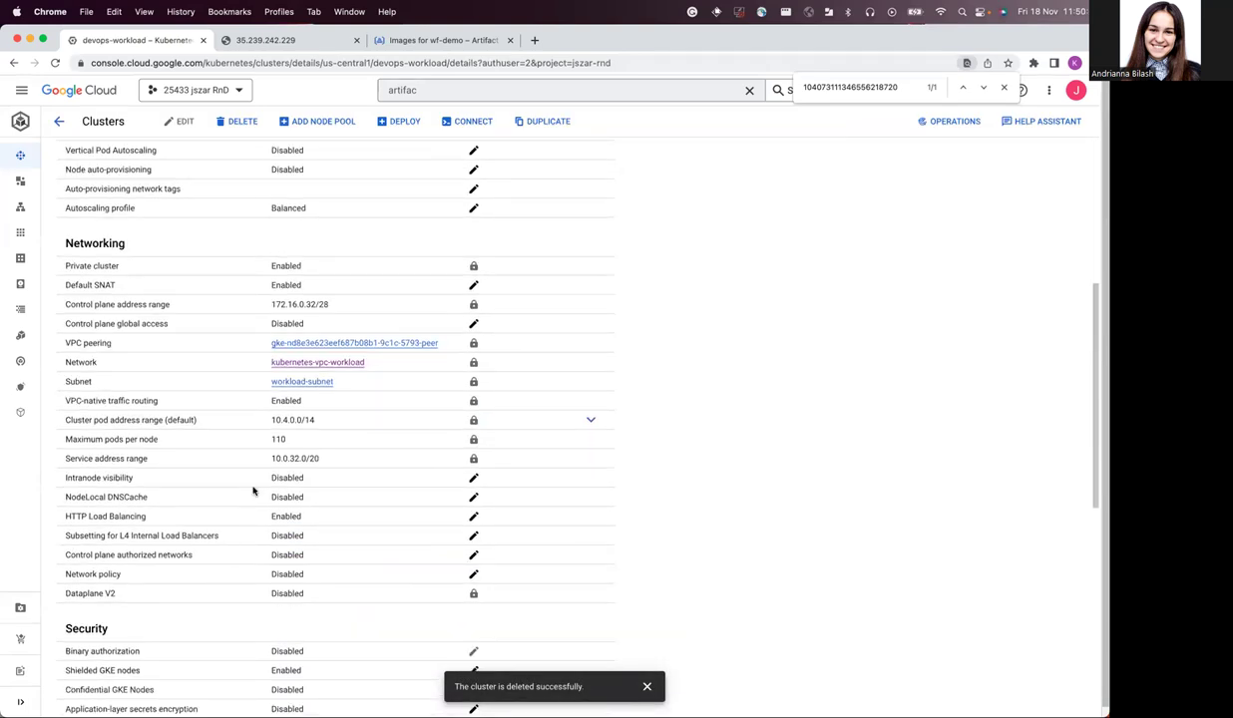
{"action": "scroll", "coordinate": [254, 491], "scroll_direction": "down", "scroll_amount": 4}
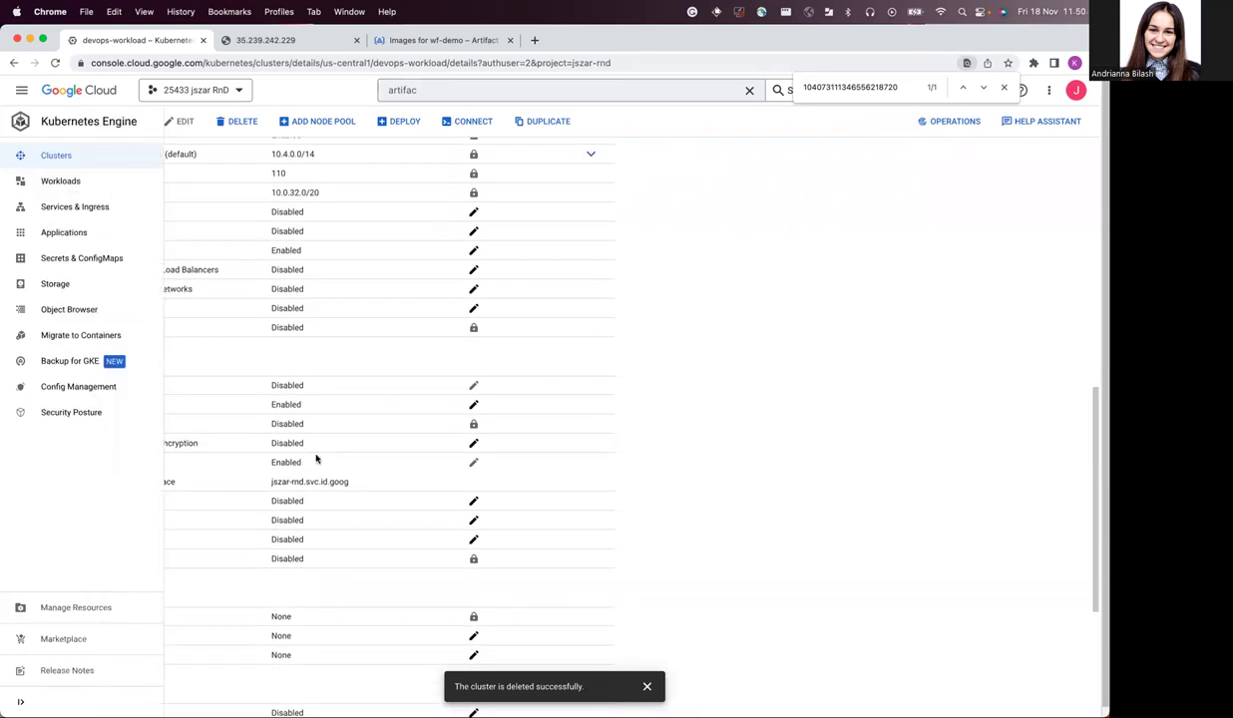
{"action": "left_click_drag", "start_coordinate": [68, 460], "coordinate": [325, 460]}
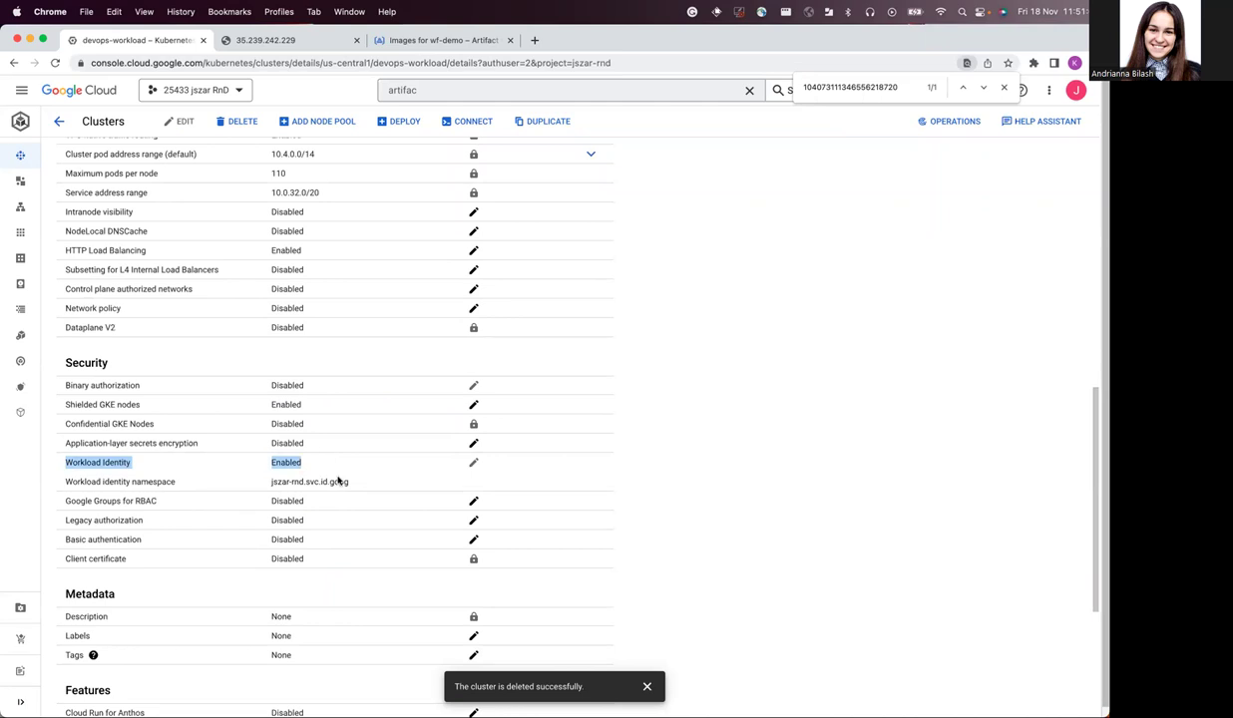
{"action": "left_click_drag", "start_coordinate": [350, 482], "coordinate": [267, 483]}
{"action": "left_click_drag", "start_coordinate": [110, 495], "coordinate": [80, 482]}
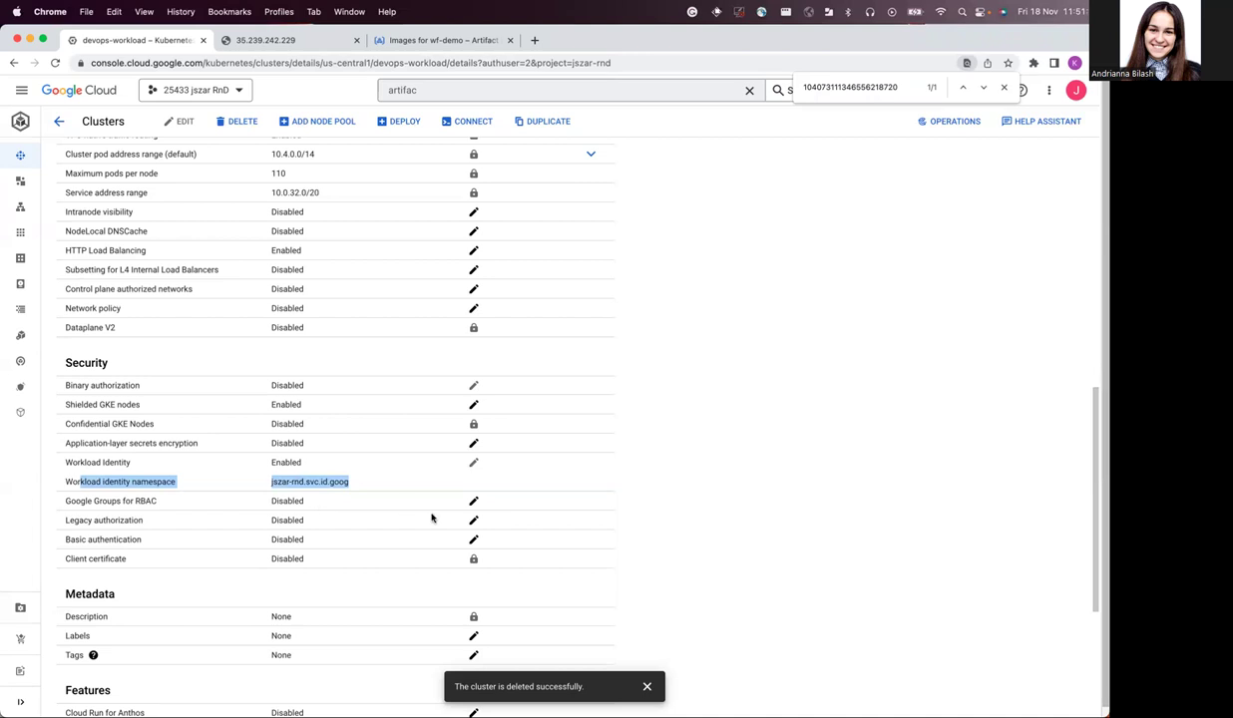
{"action": "left_click", "coordinate": [353, 494]}
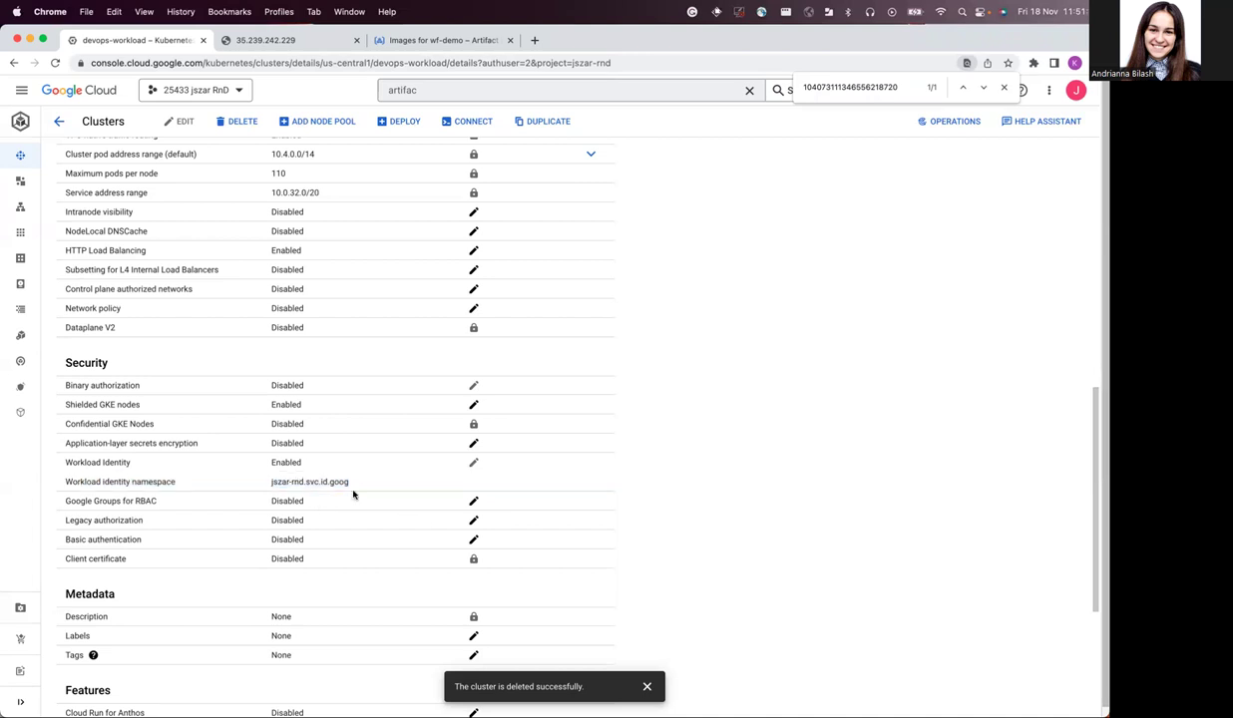
{"action": "scroll", "coordinate": [352, 495], "scroll_direction": "down", "scroll_amount": 5}
{"action": "scroll", "coordinate": [97, 244], "scroll_direction": "up", "scroll_amount": 15}
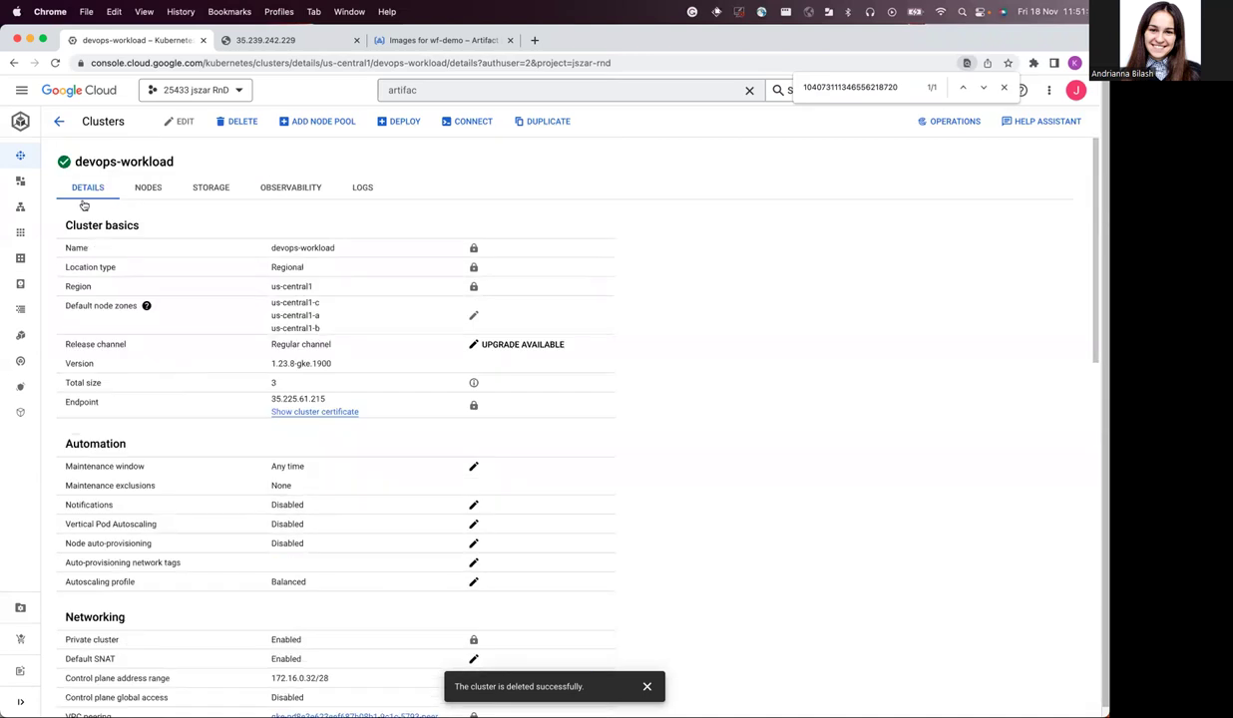
{"action": "left_click", "coordinate": [58, 121]}
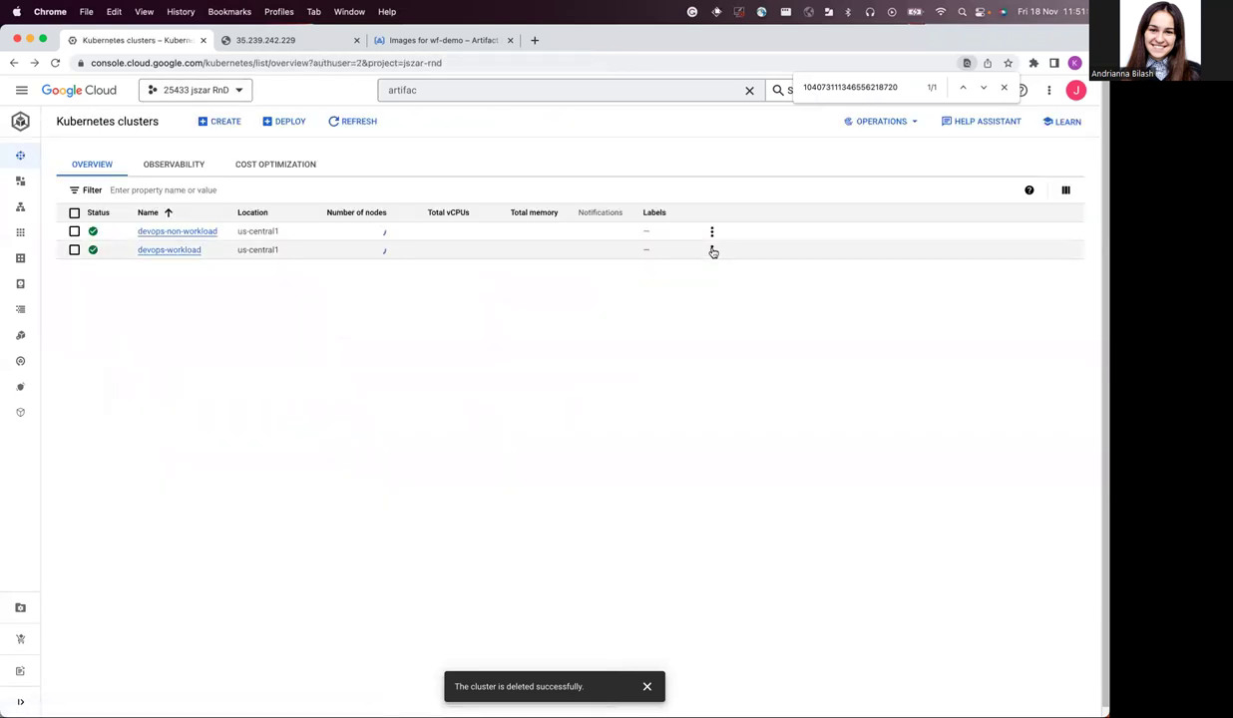
- Copy the devops-workload cluster's get-credentials command for region us-central1 and project jszar-rnd, and run it in the terminal
{"action": "left_click", "coordinate": [711, 250]}
{"action": "left_click", "coordinate": [736, 273]}
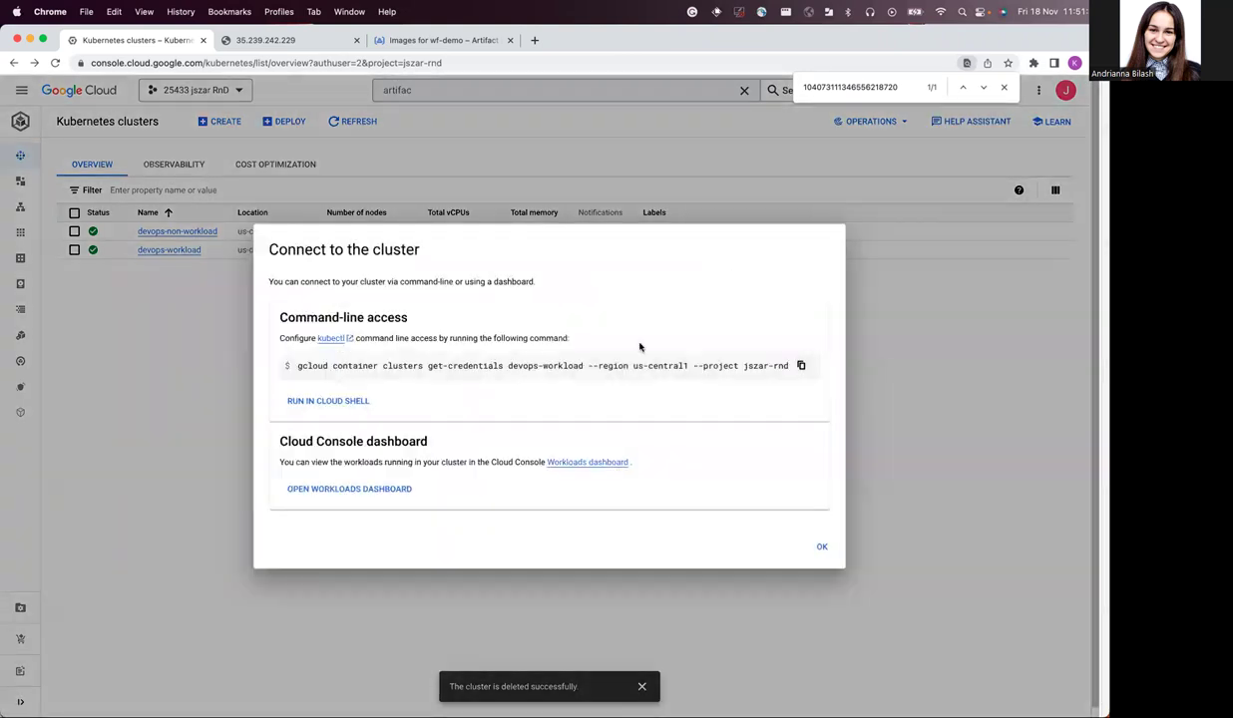
{"action": "left_click", "coordinate": [800, 365]}
{"action": "left_click", "coordinate": [824, 548]}
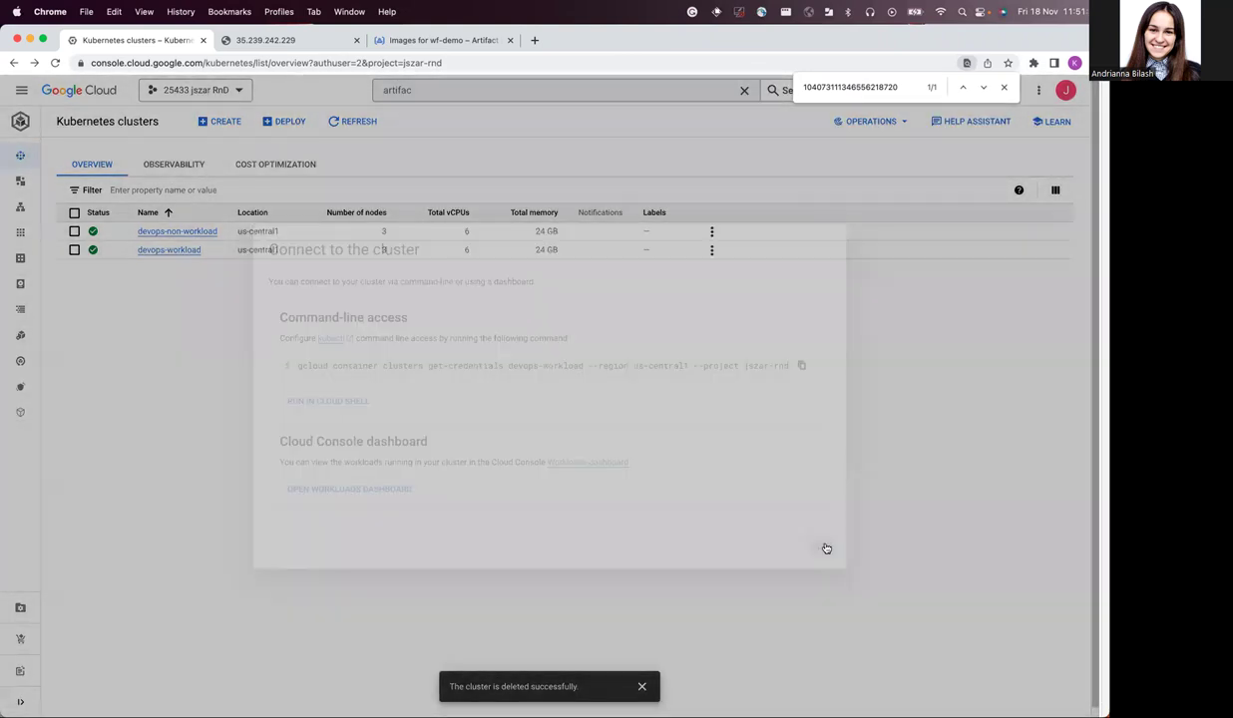
{"action": "key", "text": "ctrl+Right"}
{"action": "key", "text": "ctrl+Right"}
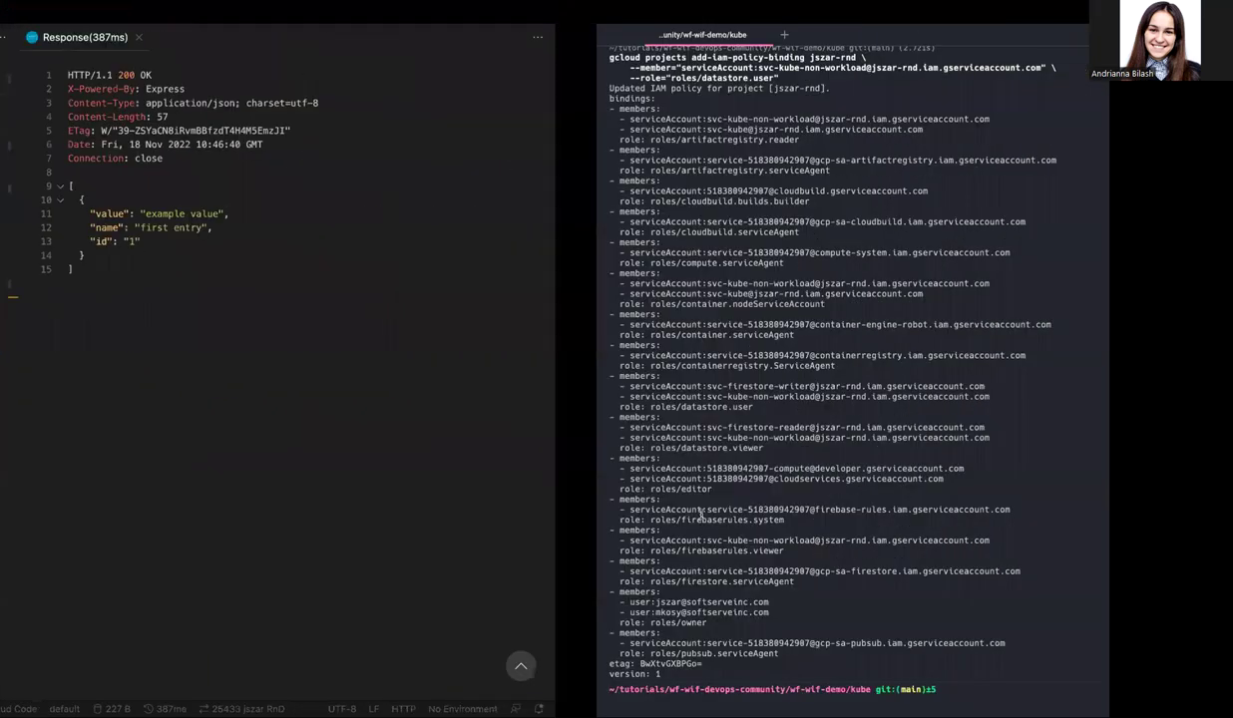
{"action": "key", "text": "super+v"}
{"action": "key", "text": "Return"}
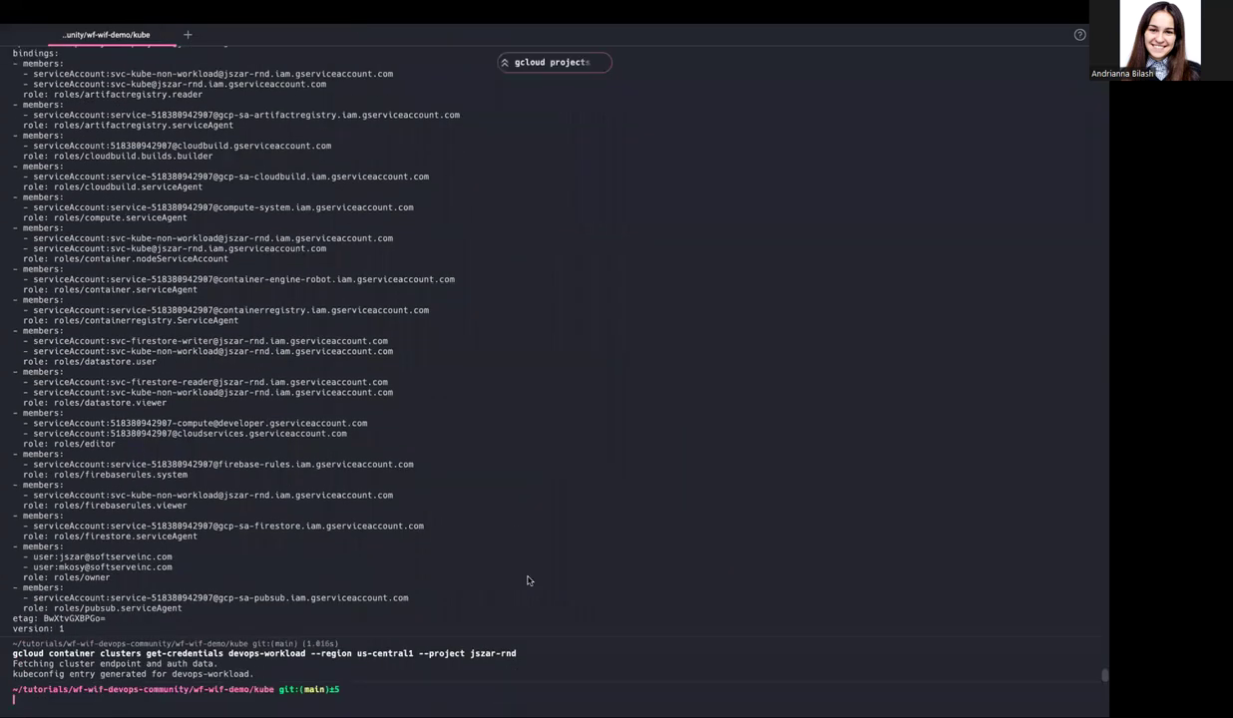
- List the manifests in the kube folder and try to apply deployment-default.yaml with kubectl
{"action": "type", "text": "ls"}
{"action": "key", "text": "Return"}
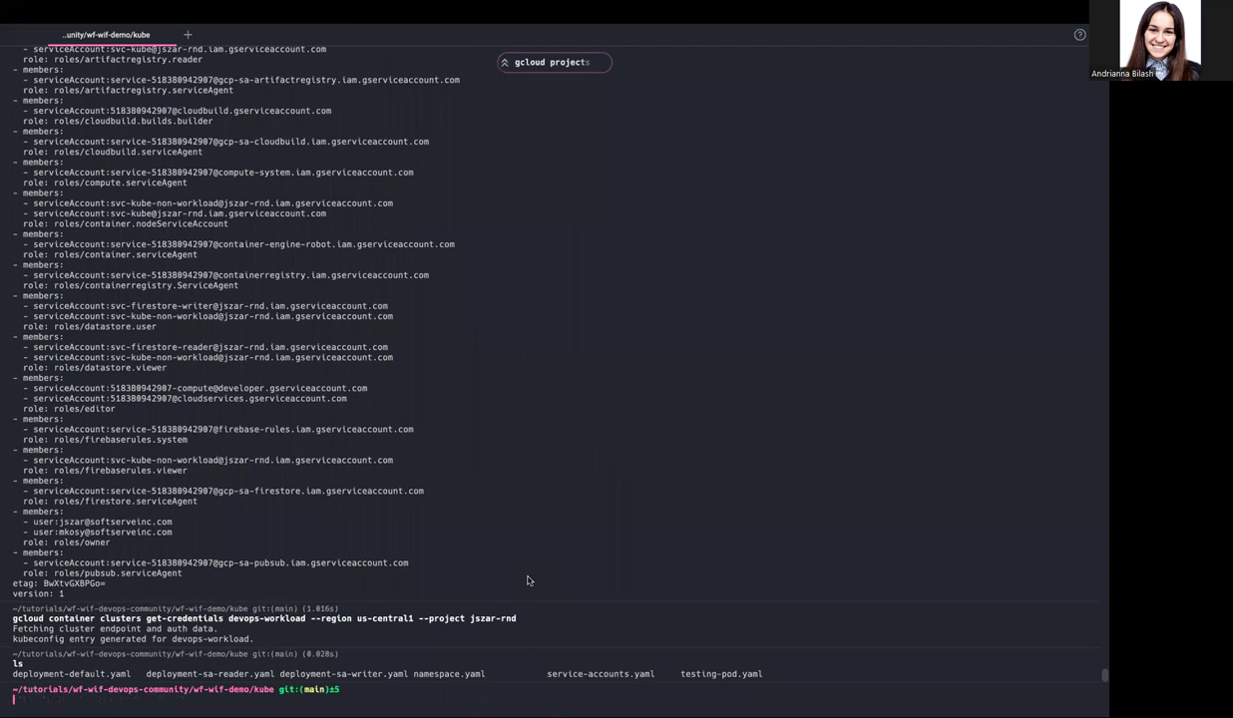
{"action": "type", "text": "kubectl apply -f"}
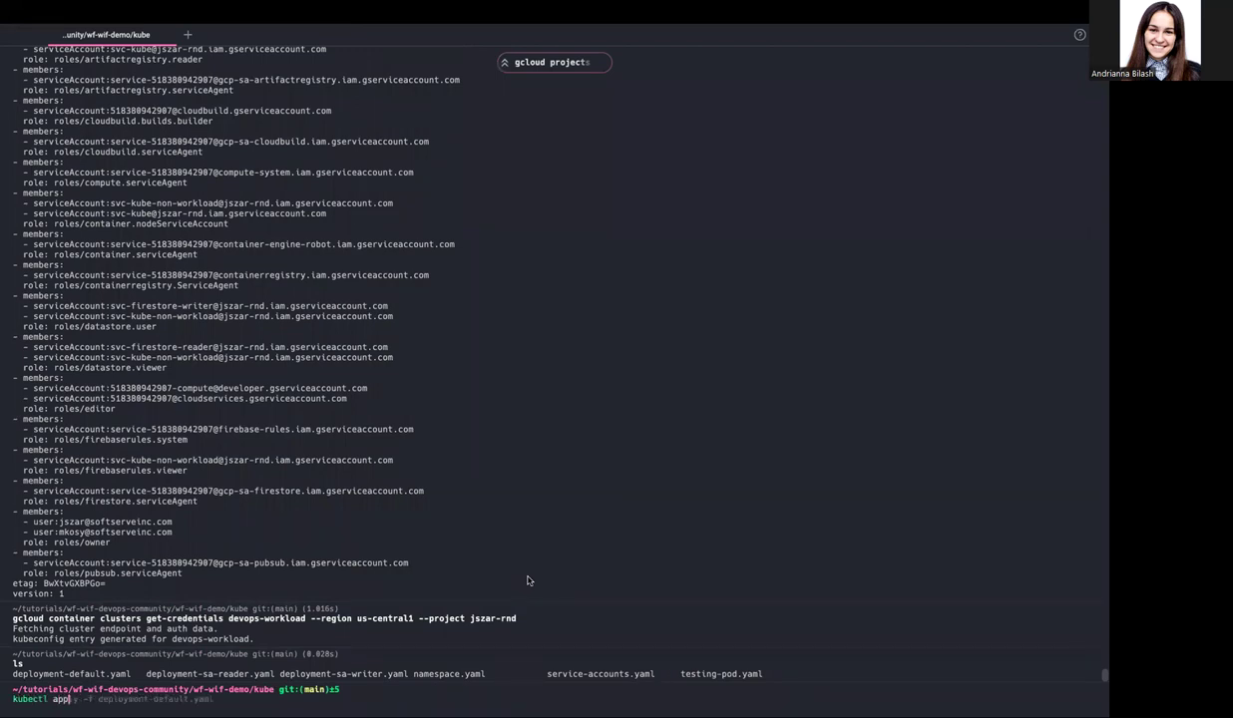
{"action": "key", "text": "Right"}
{"action": "key", "text": "Return"}
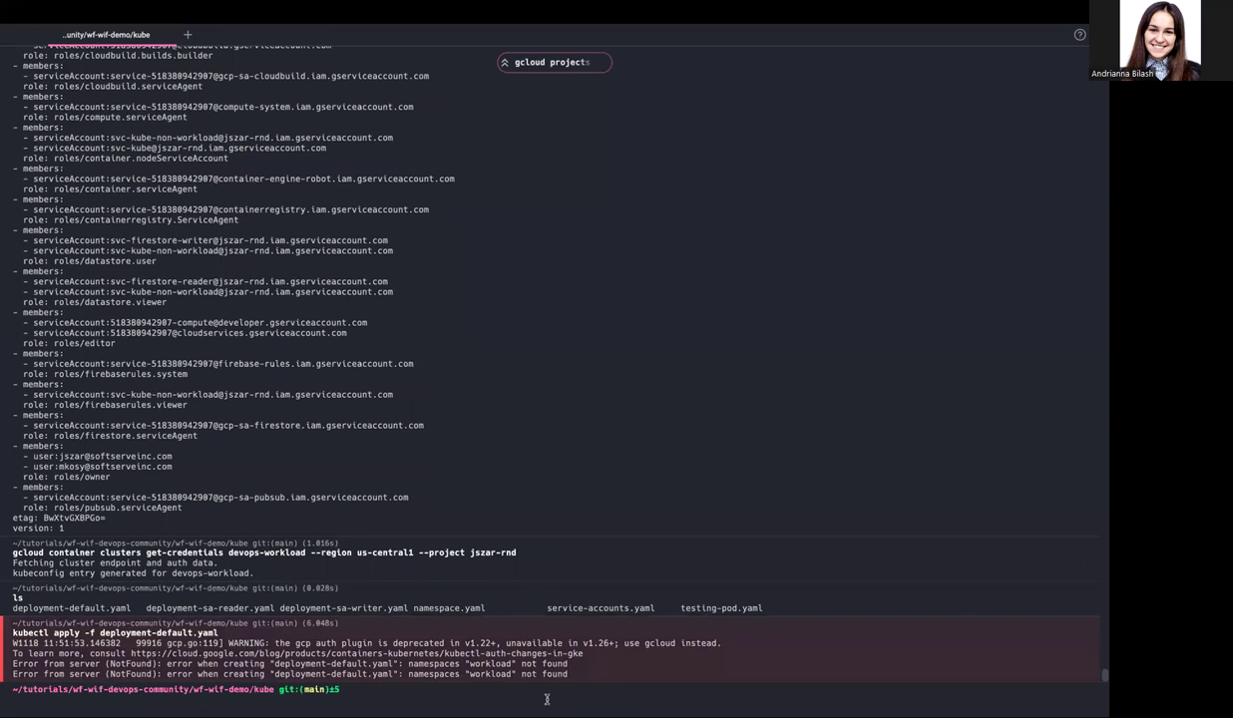
- Apply namespace.yaml with kubectl to create the workload namespace in the cluster
{"action": "type", "text": "k"}
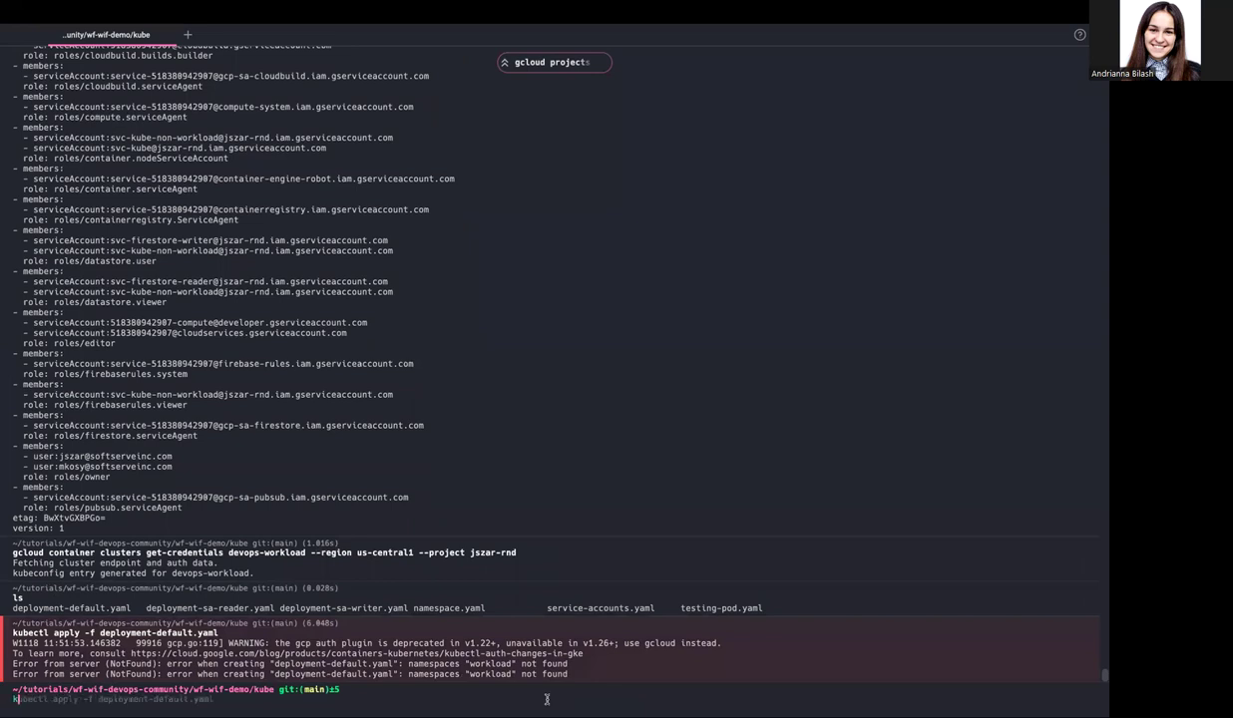
{"action": "type", "text": "ubectl apply -f na"}
{"action": "key", "text": "Return"}
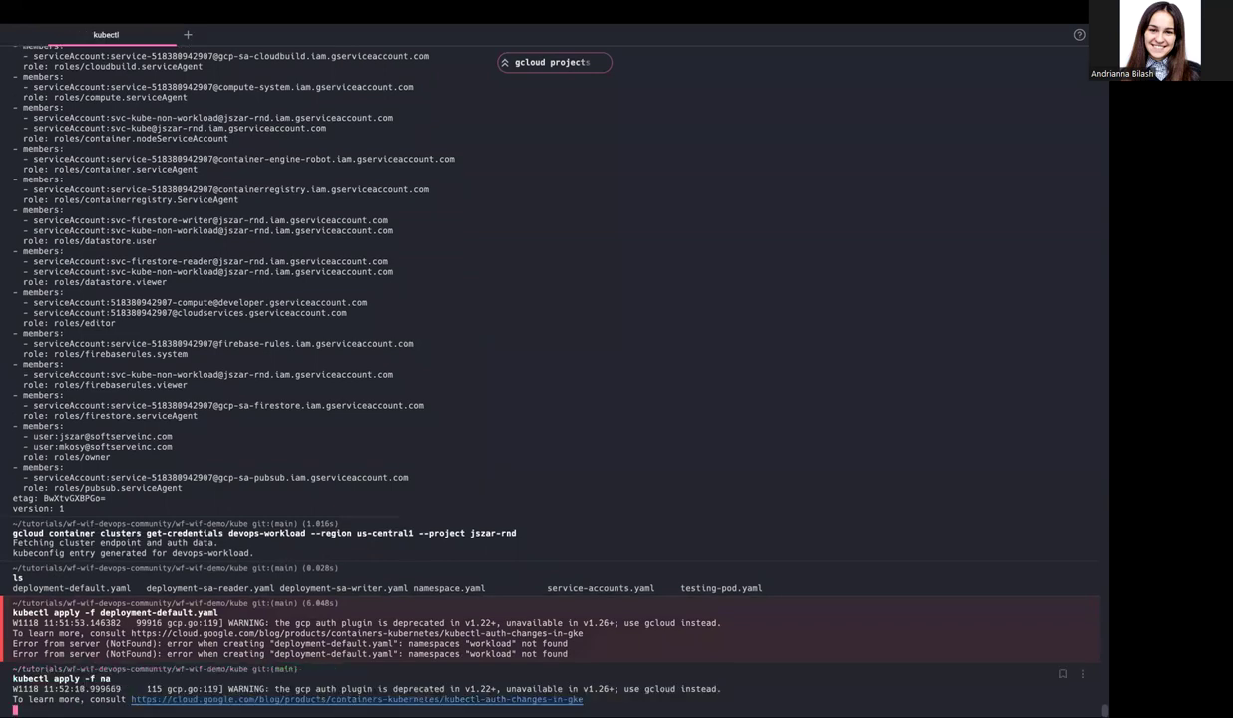
{"action": "key", "text": "Up"}
{"action": "key", "text": "Escape"}
{"action": "type", "text": "mespace.yaml"}
{"action": "key", "text": "Return"}
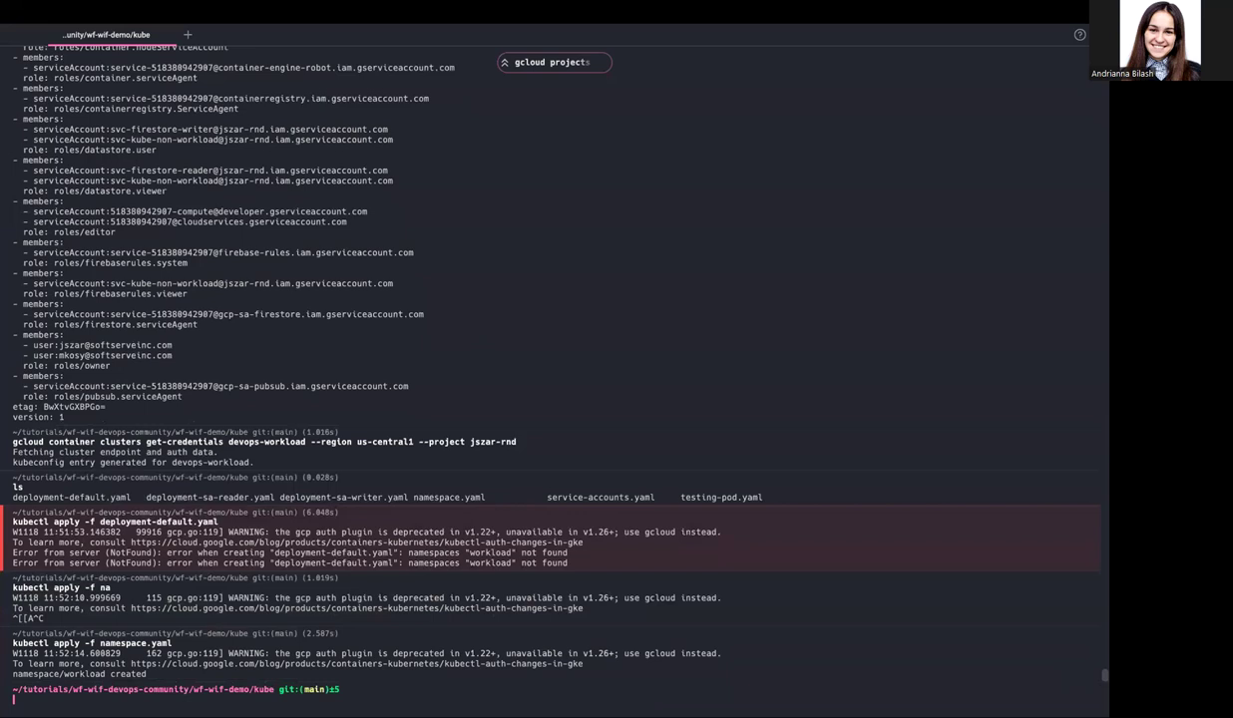
- Rerun kubectl apply -f deployment-default.yaml to deploy the dummy application and its service
{"action": "key", "text": "Up"}
{"action": "key", "text": "Up"}
{"action": "key", "text": "Up"}
{"action": "key", "text": "Return"}
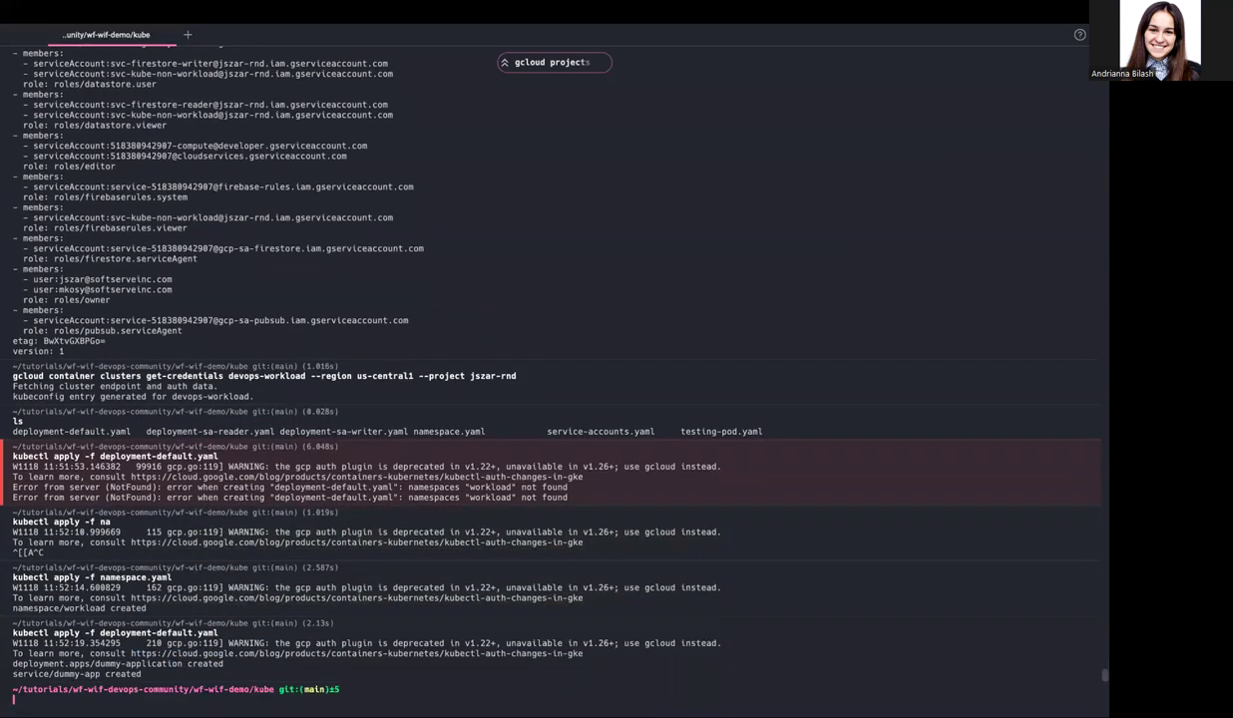
- List the pods in the workload namespace with kubectl get pods -n workload
{"action": "type", "text": "kubect "}
{"action": "type", "text": "ge"}
{"action": "key", "text": "BackSpace"}
{"action": "key", "text": "BackSpace"}
{"action": "key", "text": "BackSpace"}
{"action": "key", "text": "BackSpace"}
{"action": "type", "text": "l get pods"}
{"action": "key", "text": "Right"}
{"action": "key", "text": "Return"}
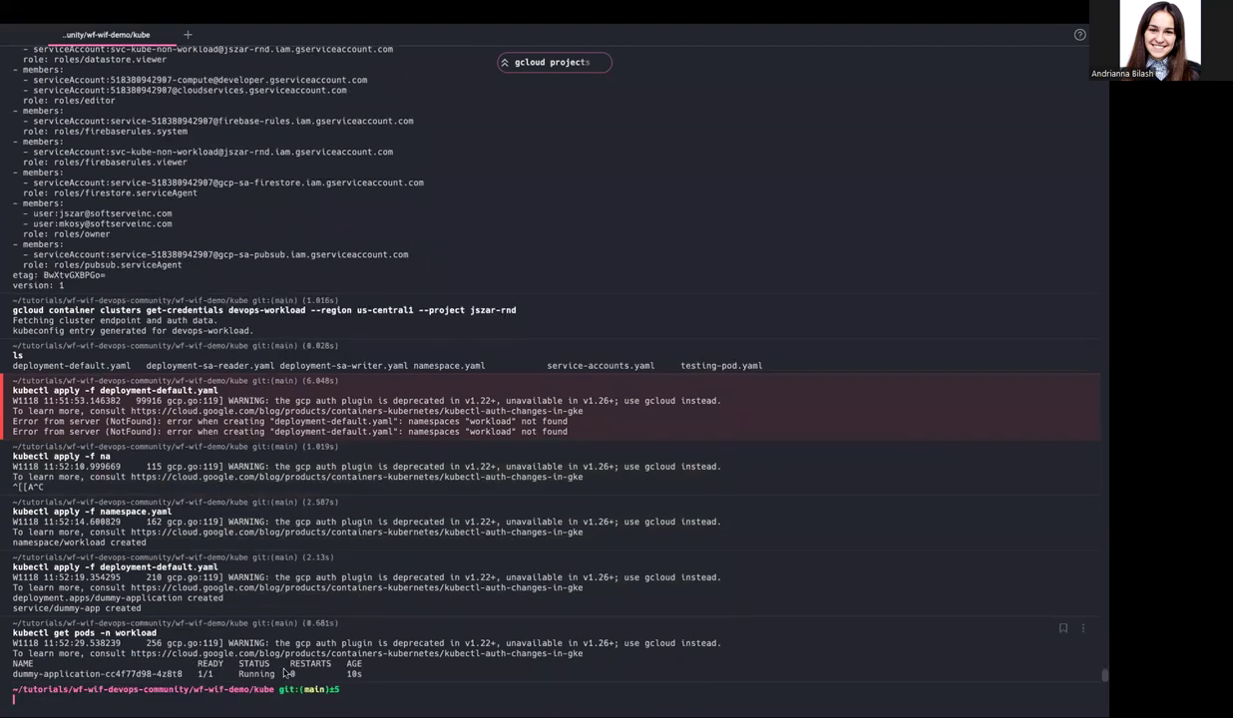
- Copy the dummy-application pod's name and show its logs in the workload namespace with kubectl logs
{"action": "double_click", "coordinate": [145, 675]}
{"action": "left_click_drag", "start_coordinate": [145, 676], "coordinate": [12, 678]}
{"action": "type", "text": "kubectl logs"}
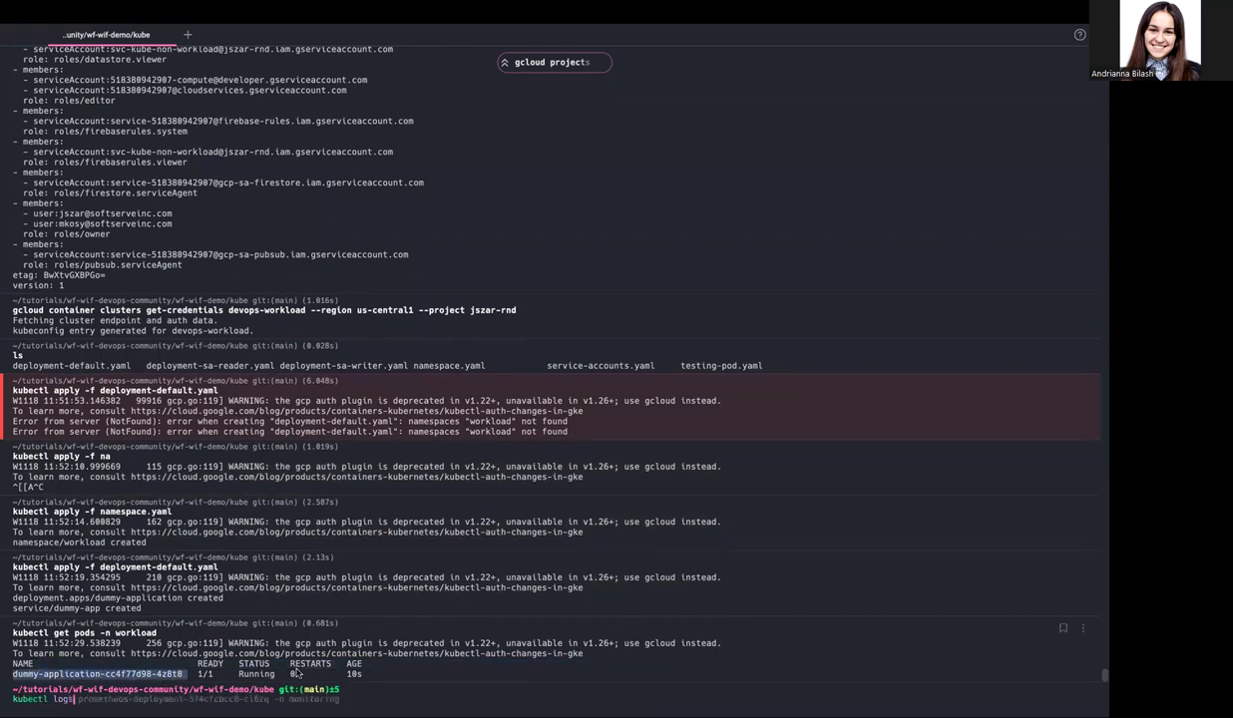
{"action": "key", "text": "super+v"}
{"action": "type", "text": "pods -n workload"}
{"action": "key", "text": "Return"}
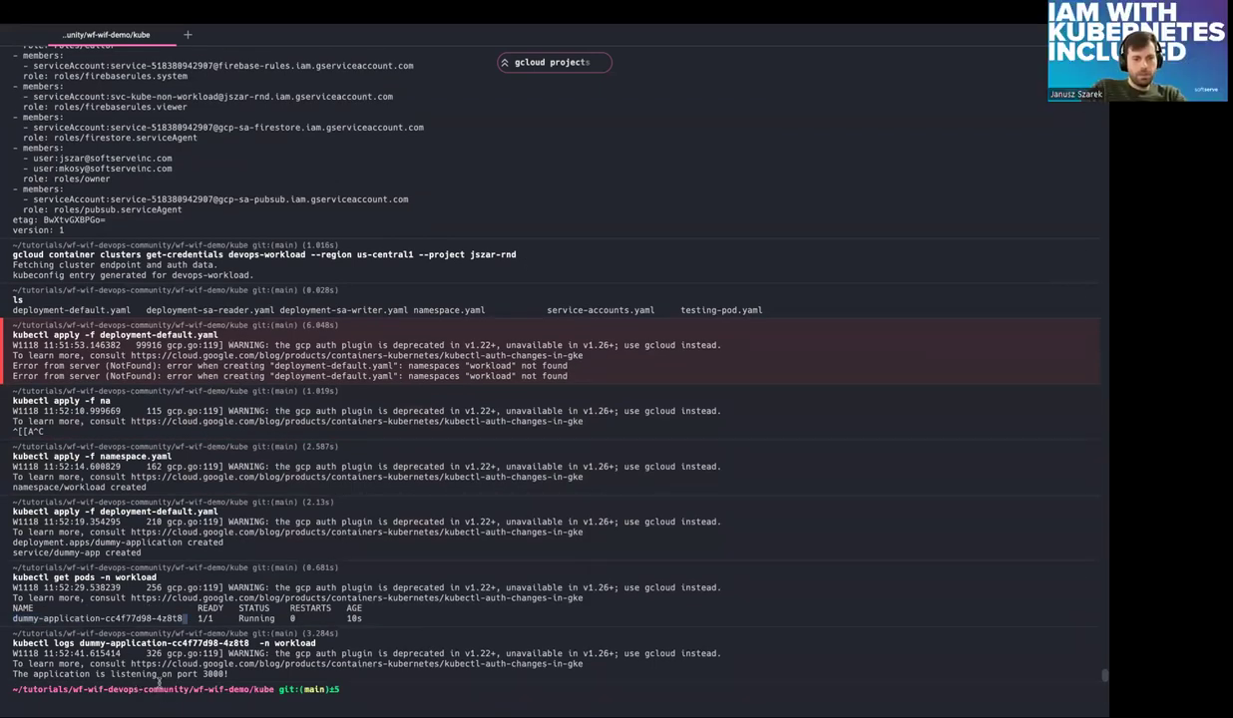
- Try to rerun the pod's kubectl logs command with an added -t flag
{"action": "key", "text": "Up"}
{"action": "key", "text": "Return"}
{"action": "type", "text": "-"}
{"action": "type", "text": "t"}
{"action": "key", "text": "Return"}
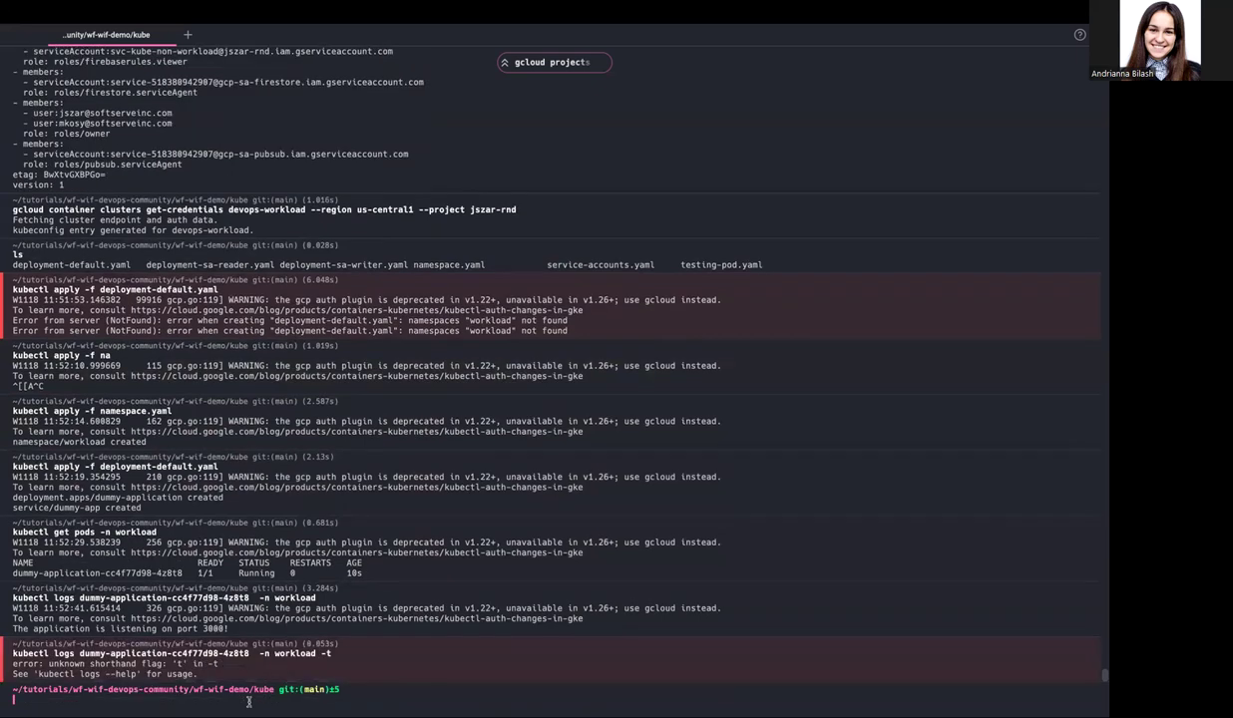
{"action": "key", "text": "Up"}
{"action": "key", "text": "Return"}
{"action": "key", "text": "BackSpace"}
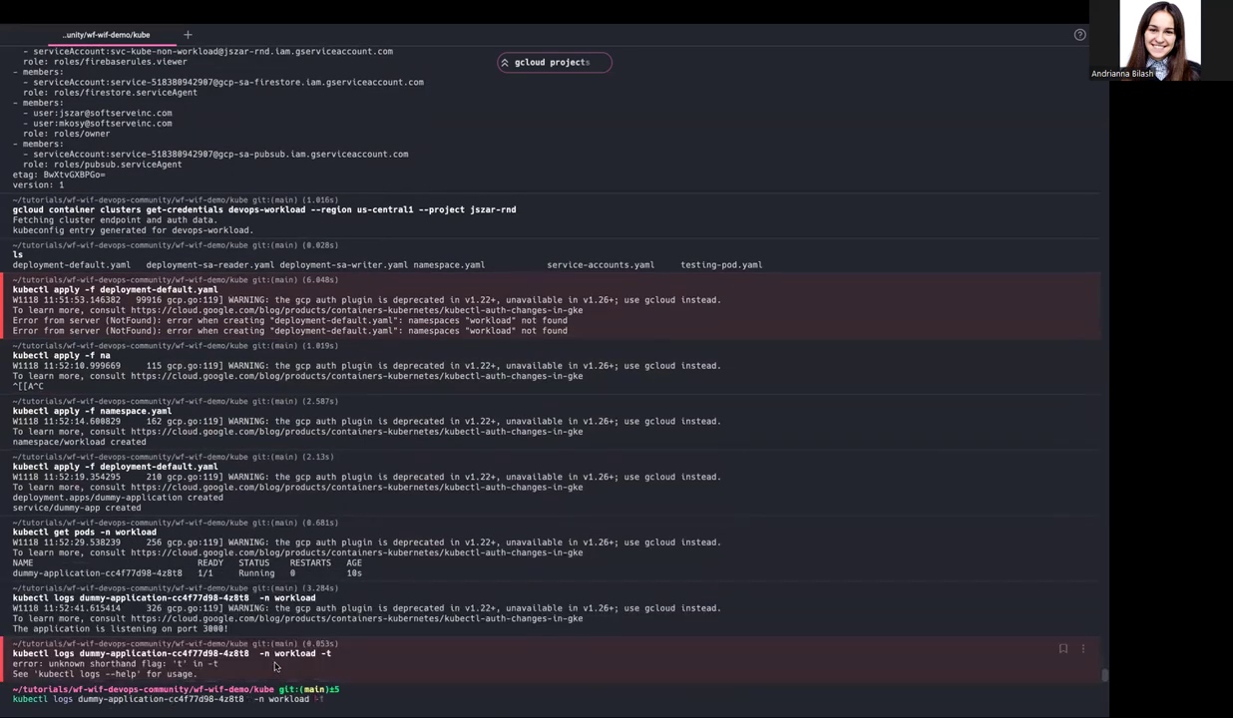
{"action": "key", "text": "super+Tab"}
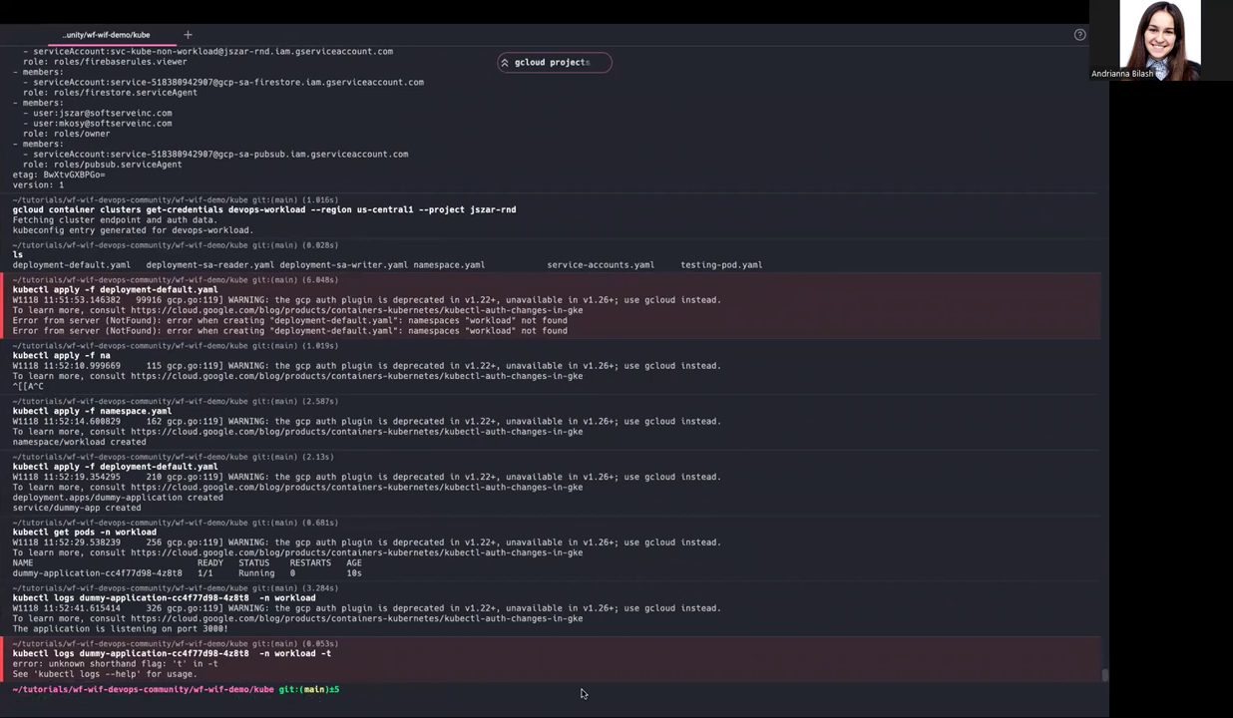
- Run kubectl get service -n workload and copy the dummy-app service's external IP
{"action": "type", "text": "kube"}
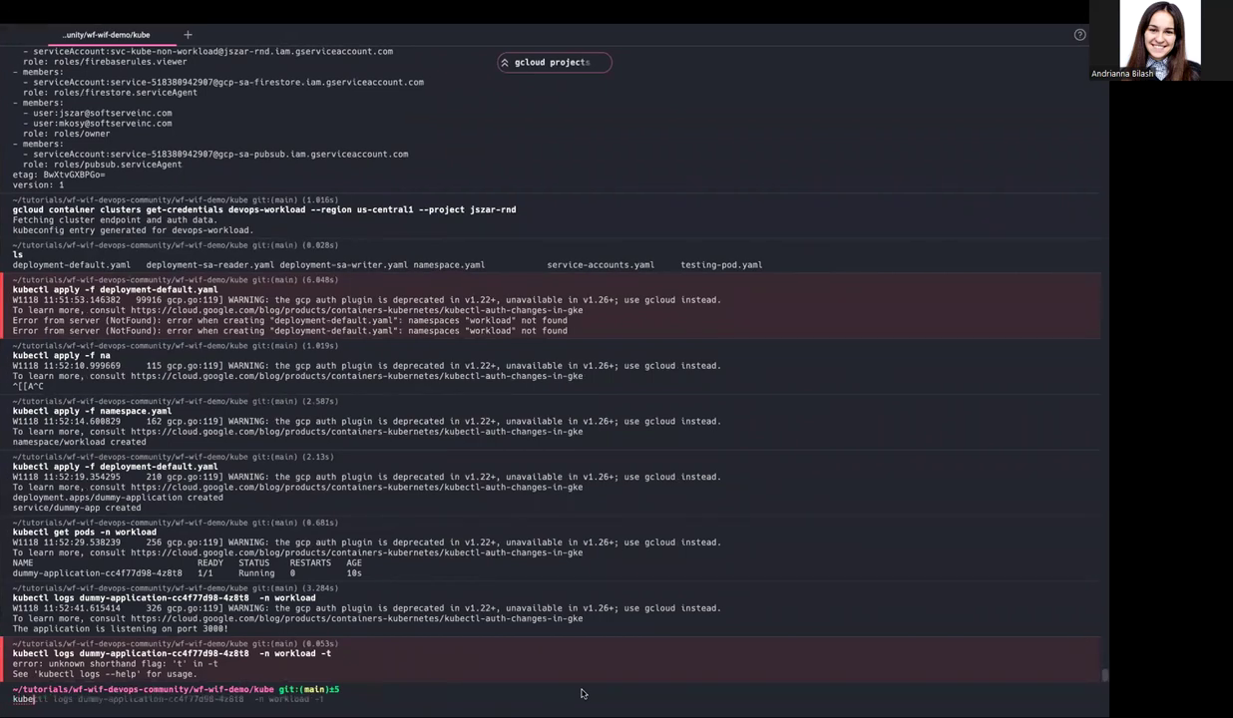
{"action": "type", "text": "ctl get service -n workload"}
{"action": "key", "text": "Return"}
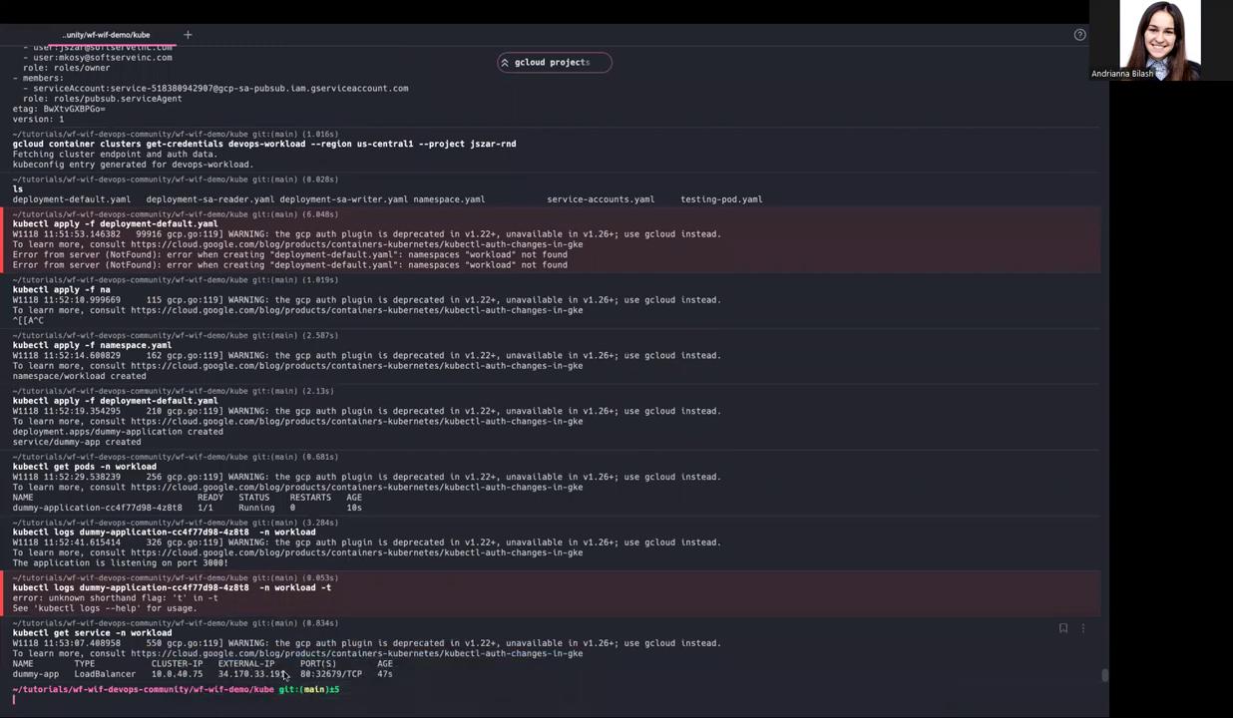
{"action": "left_click_drag", "start_coordinate": [286, 678], "coordinate": [218, 676]}
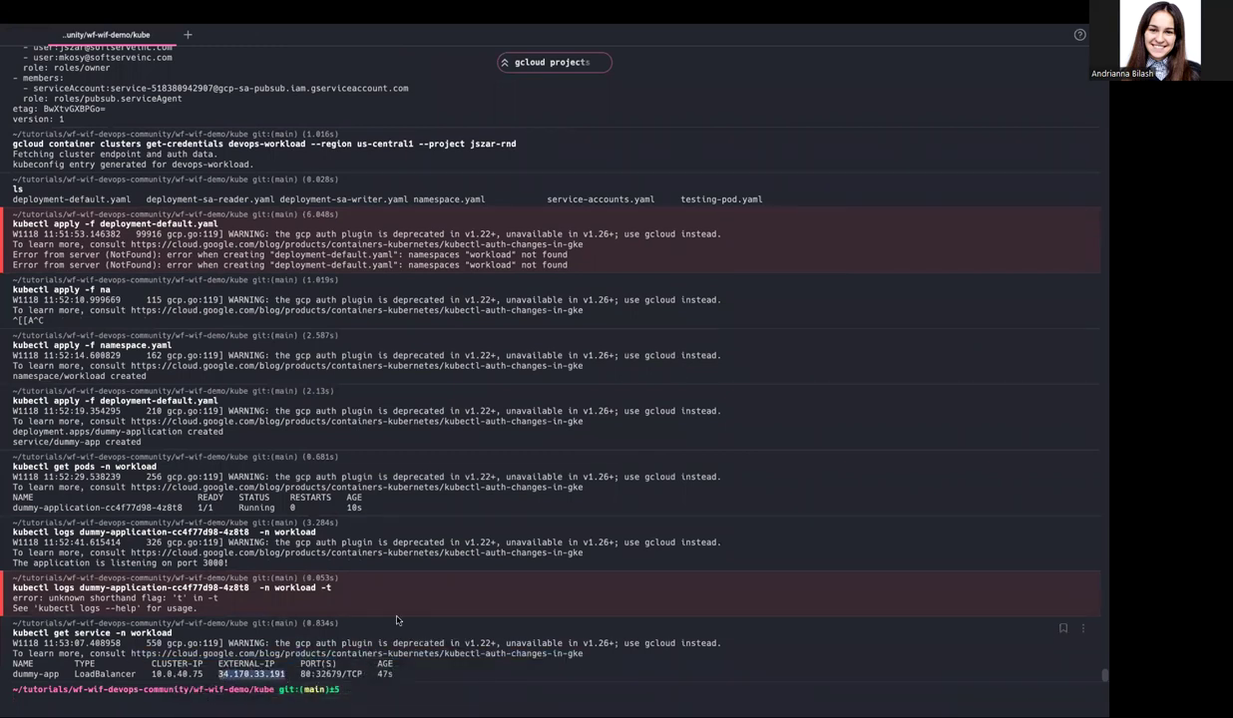
- Switch to VS Code, set LB_GENERAL in rest.rest to 34.170.33.191 and send the first GET request
{"action": "key", "text": "ctrl+Left"}
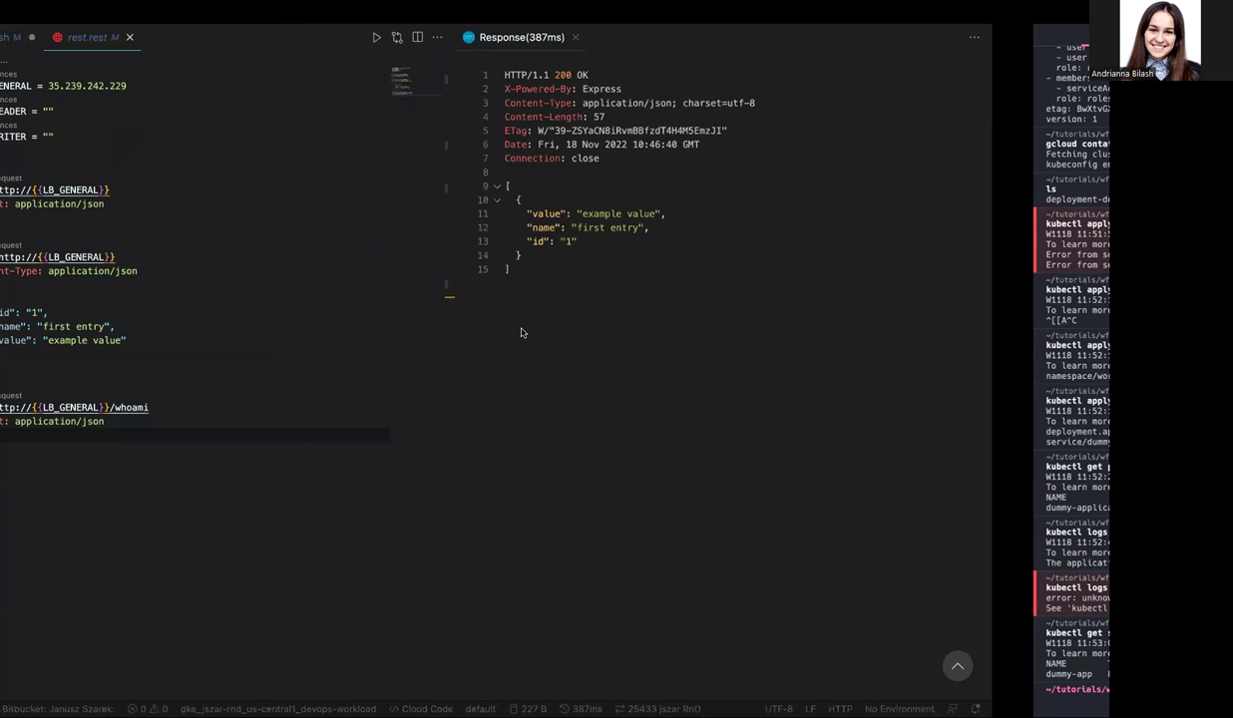
{"action": "left_click", "coordinate": [245, 86]}
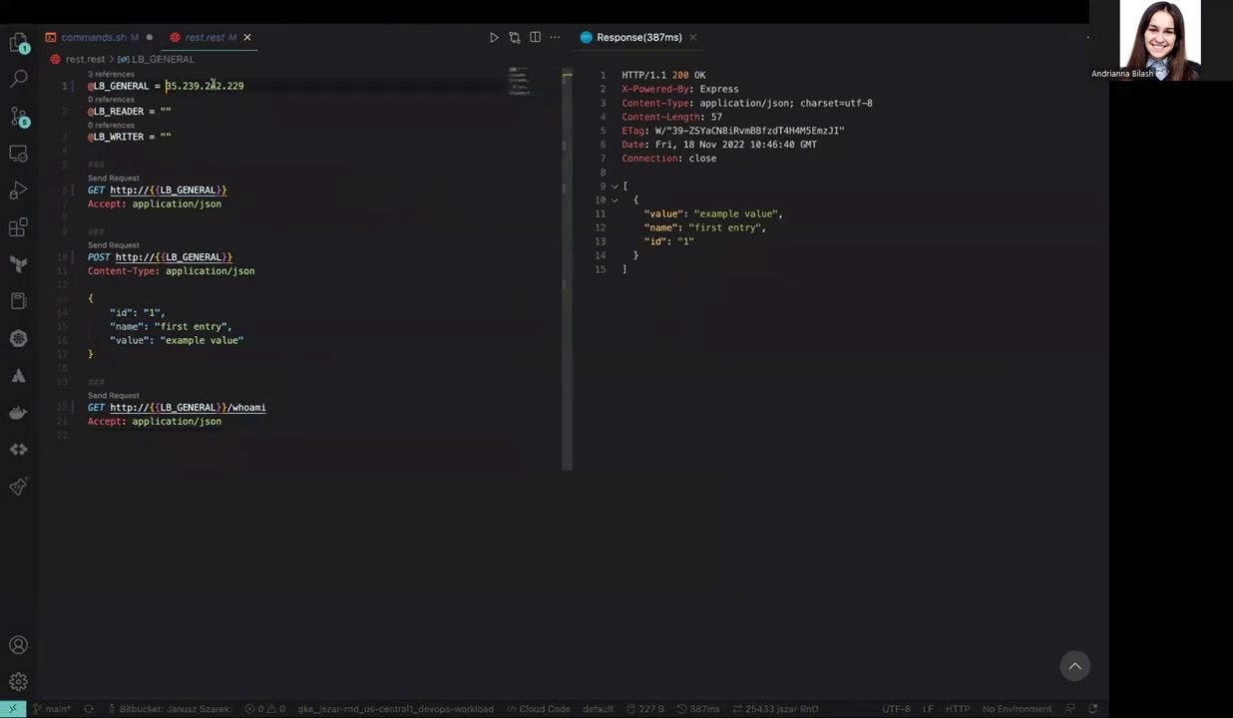
{"action": "left_click", "coordinate": [165, 86], "text": "shift"}
{"action": "type", "text": "34.170.33.191"}
{"action": "left_click", "coordinate": [106, 178]}
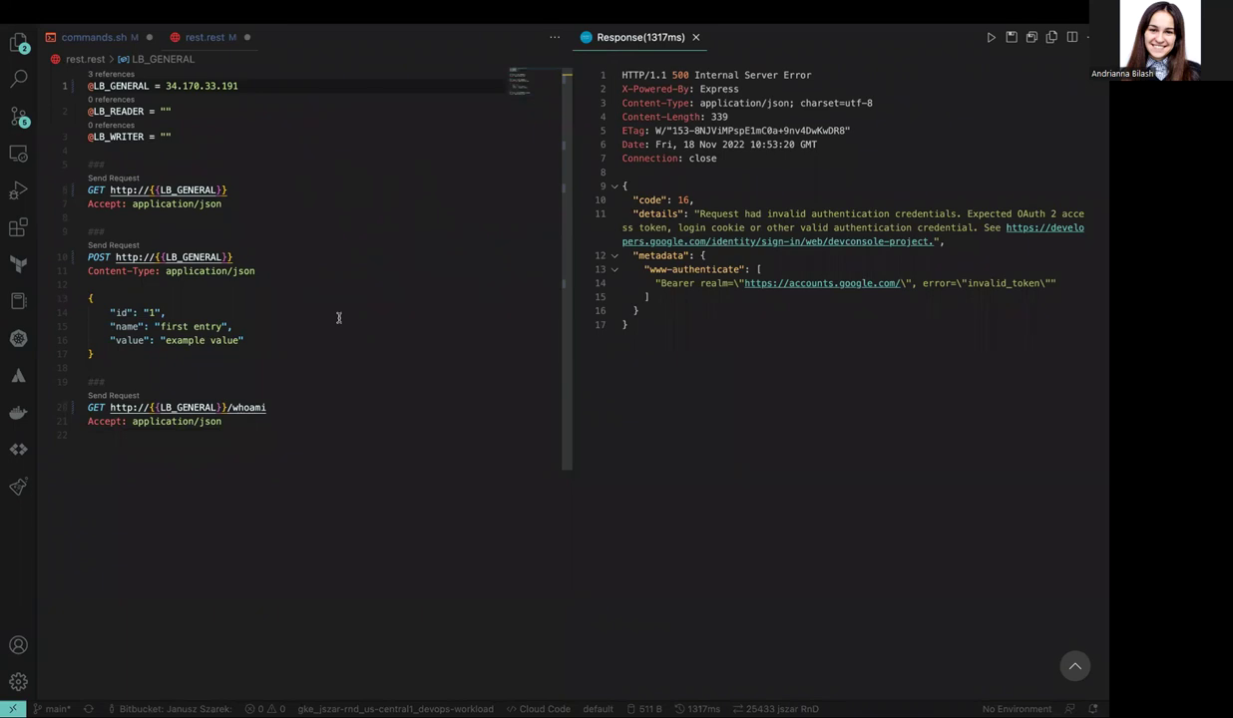
- Switch to Chrome, open the project's IAM service accounts page in a separate tab and highlight the svc-kube account's email
{"action": "key", "text": "ctrl+Left"}
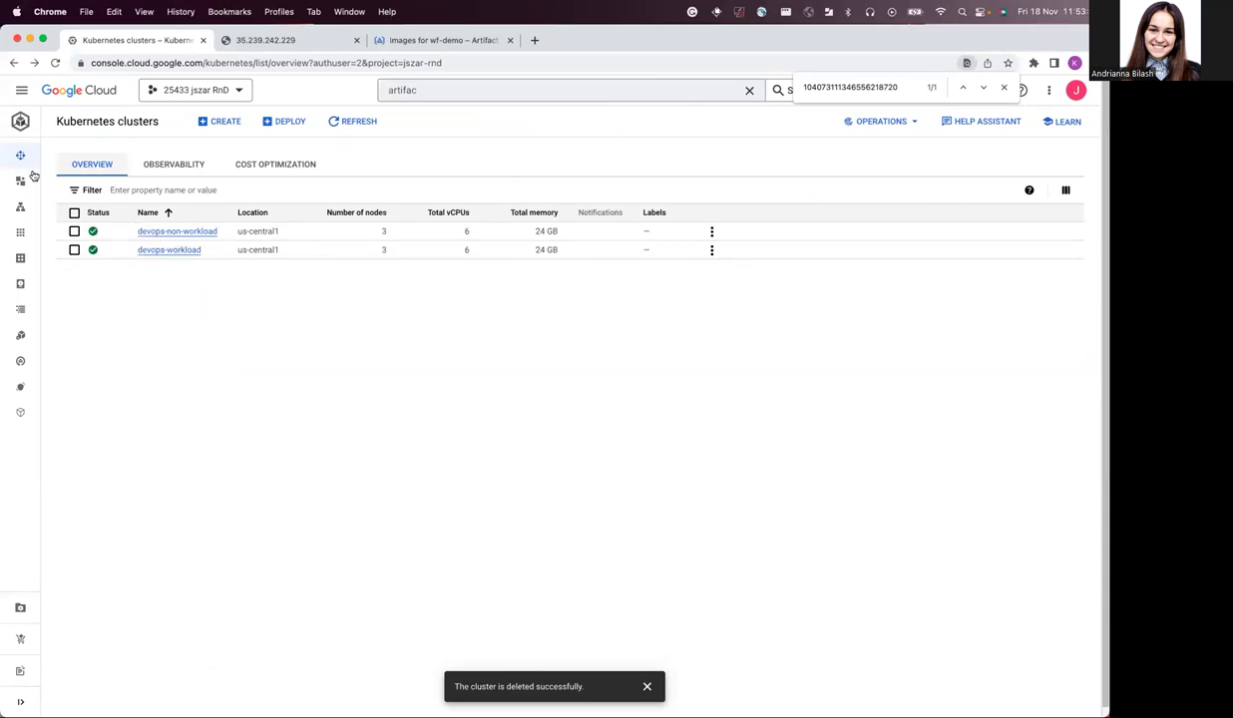
{"action": "left_click", "coordinate": [22, 95]}
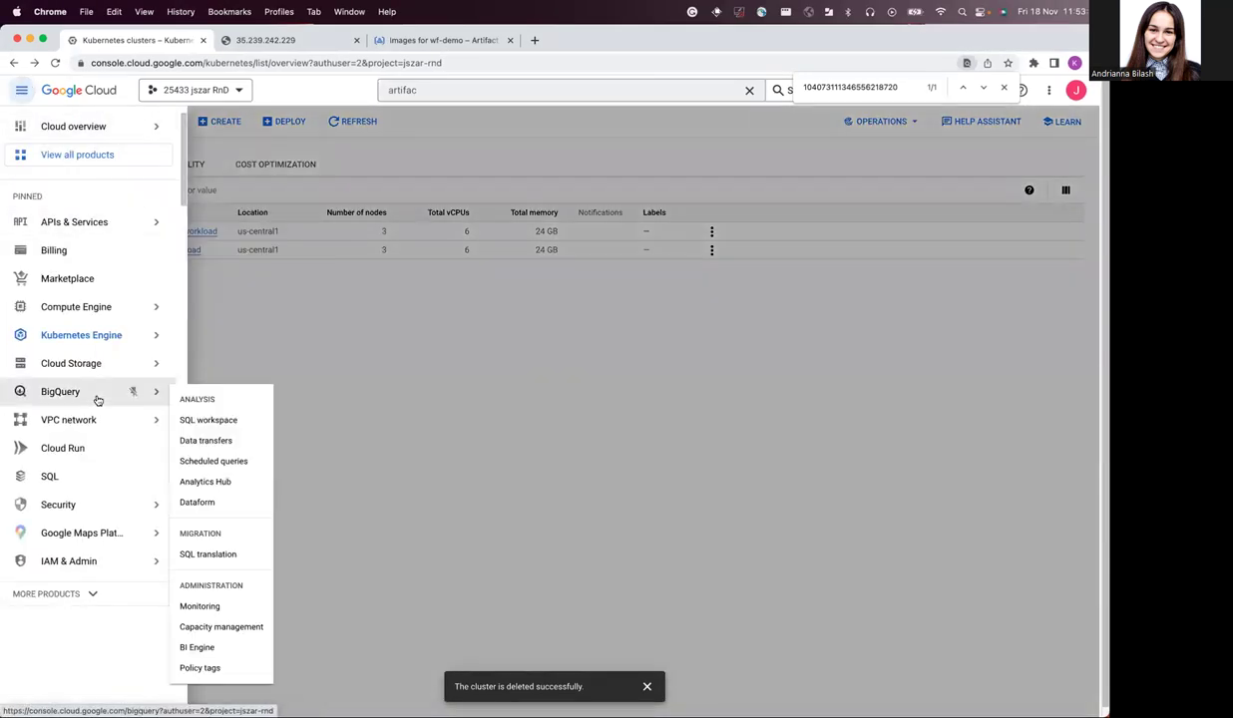
{"action": "mouse_move", "coordinate": [94, 361]}
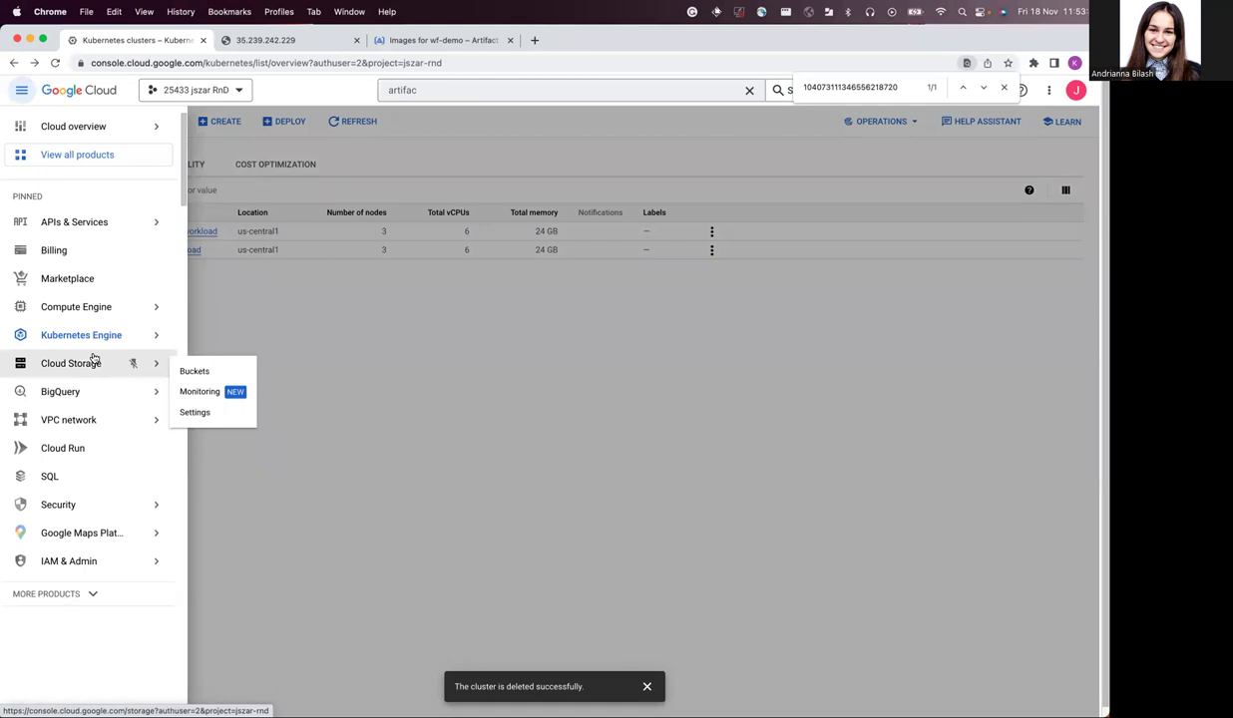
{"action": "mouse_move", "coordinate": [80, 564]}
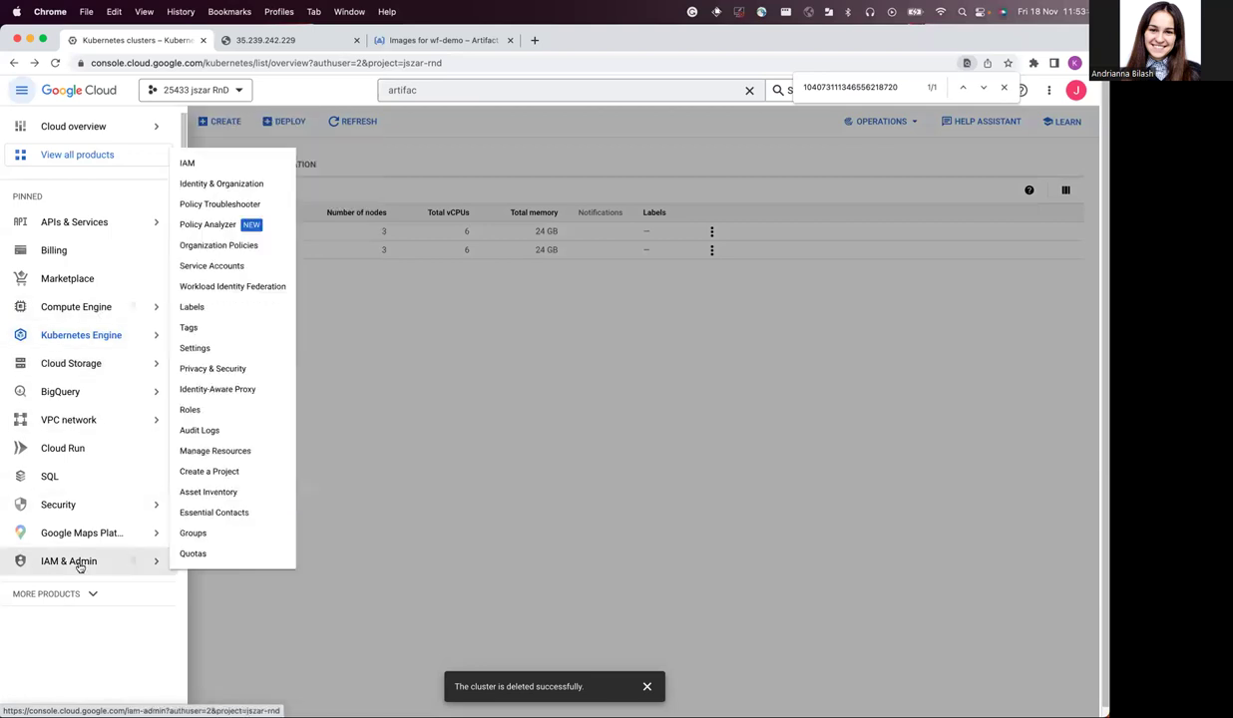
{"action": "right_click", "coordinate": [219, 267]}
{"action": "left_click", "coordinate": [239, 271]}
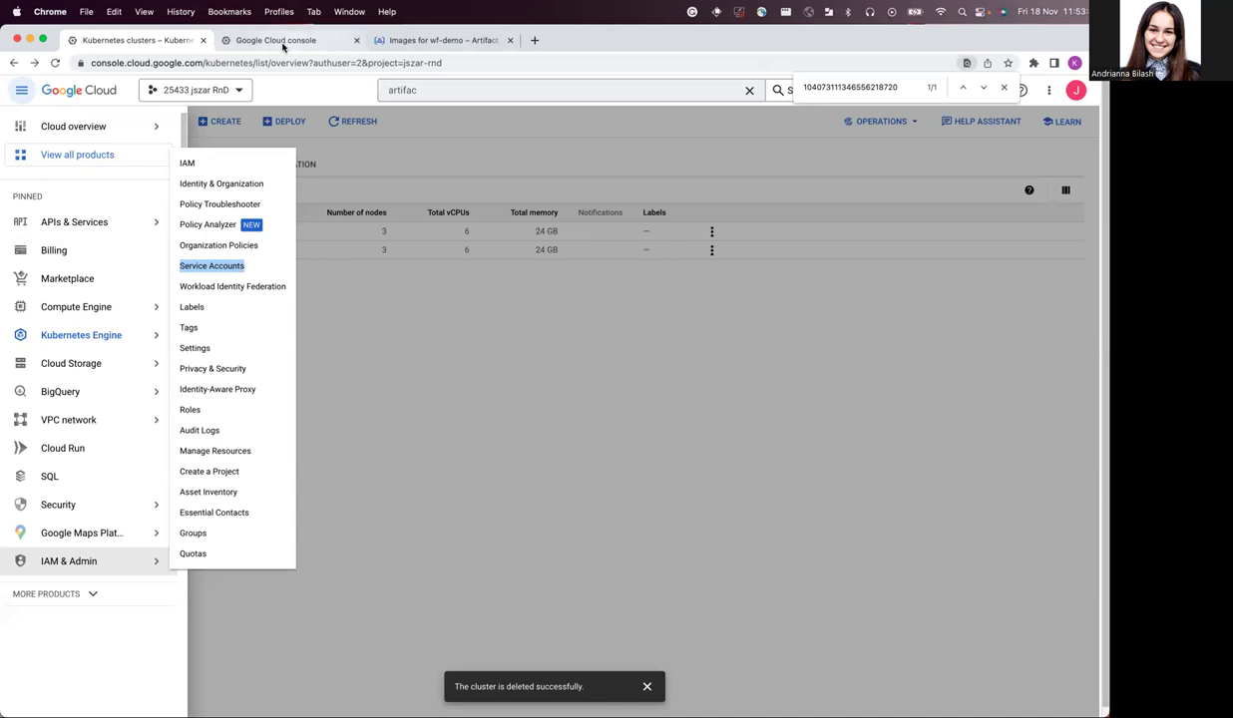
{"action": "left_click", "coordinate": [283, 42]}
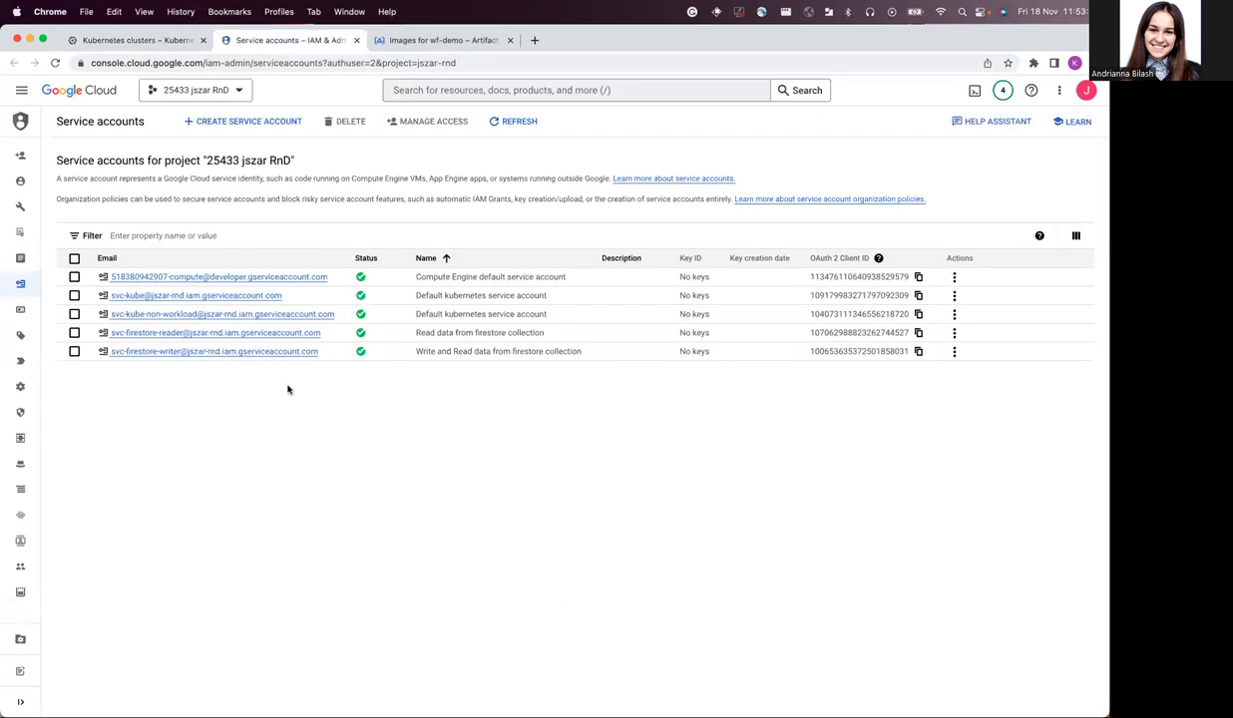
{"action": "left_click_drag", "start_coordinate": [283, 296], "coordinate": [110, 297]}
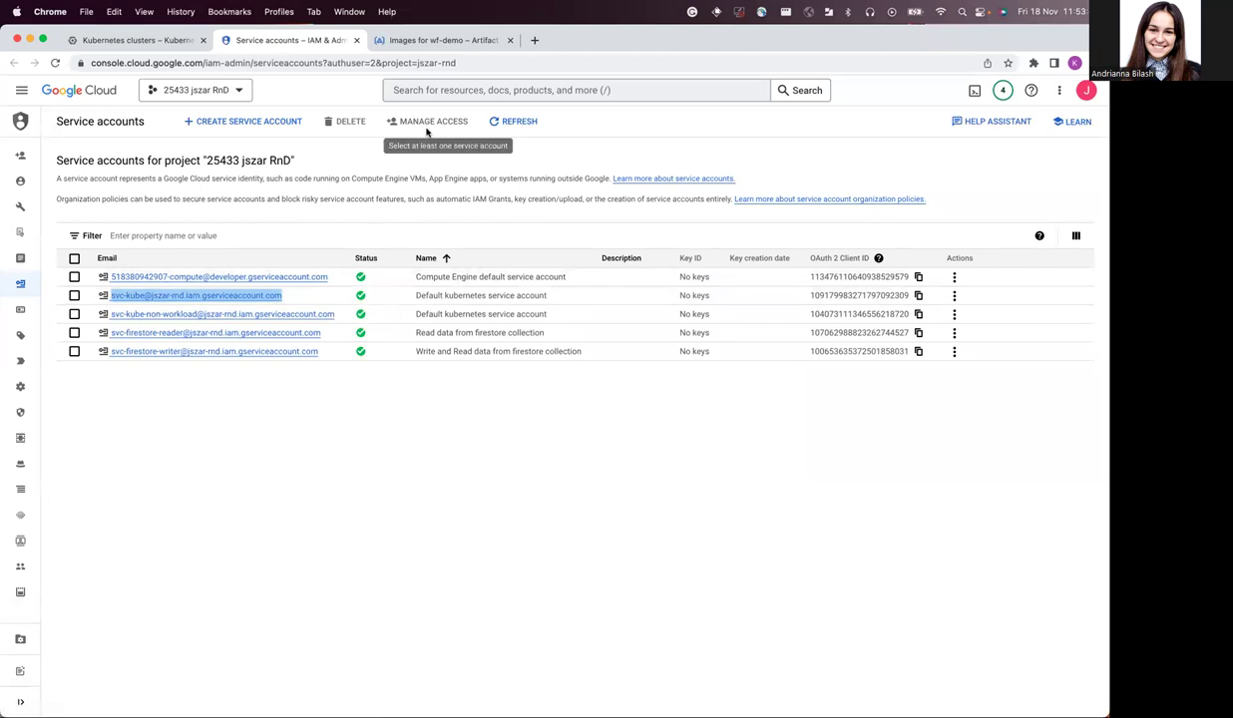
{"action": "left_click", "coordinate": [144, 41]}
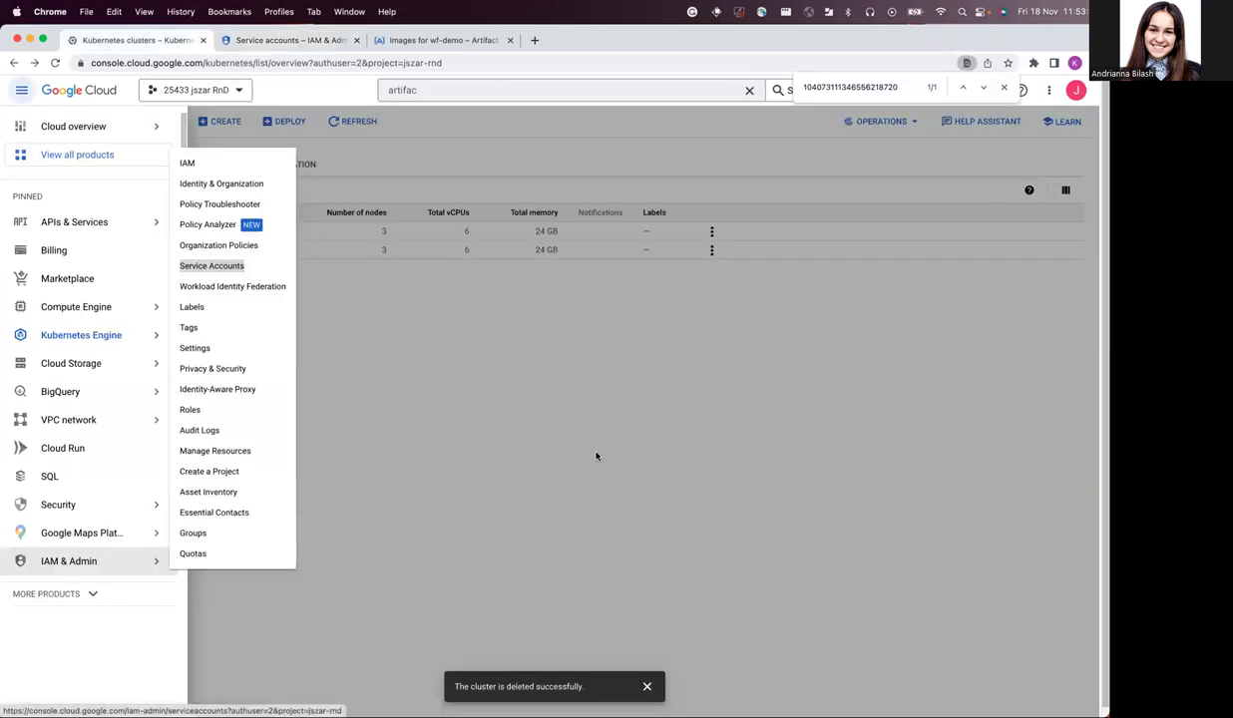
- Return to VS Code, send the GET request to LB_GENERAL's /whoami endpoint and examine the full response
{"action": "key", "text": "ctrl+Right"}
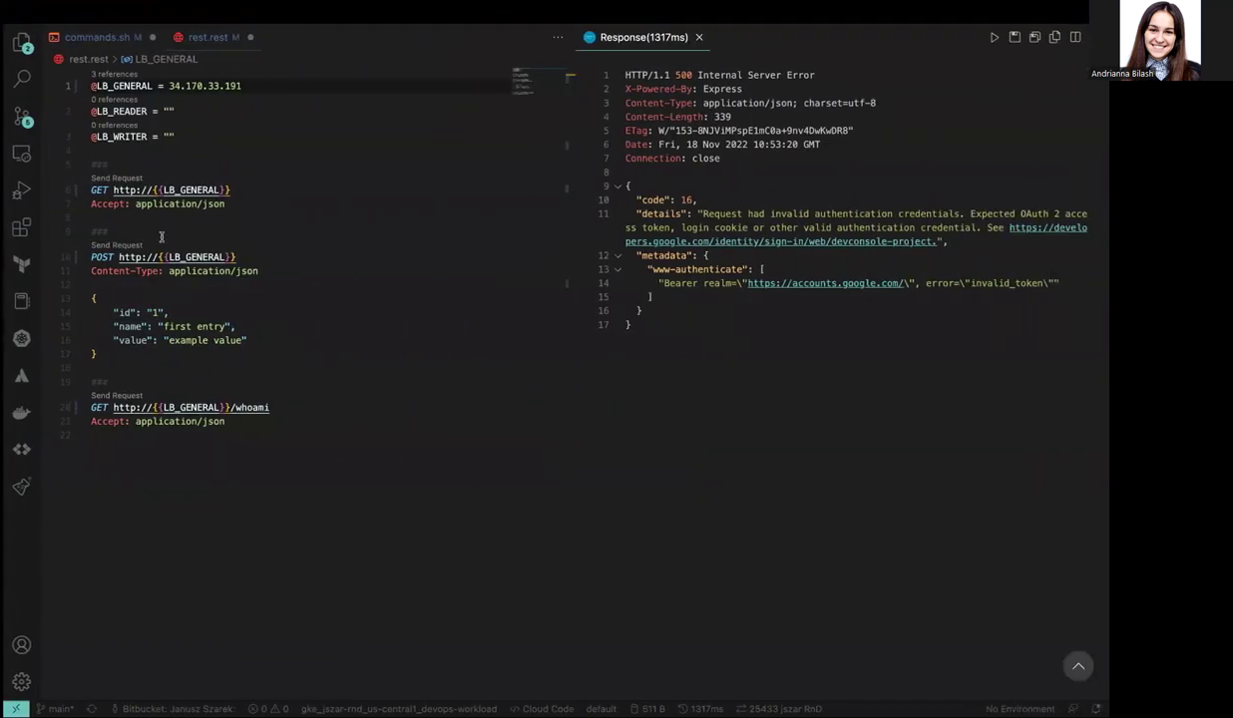
{"action": "left_click", "coordinate": [122, 395]}
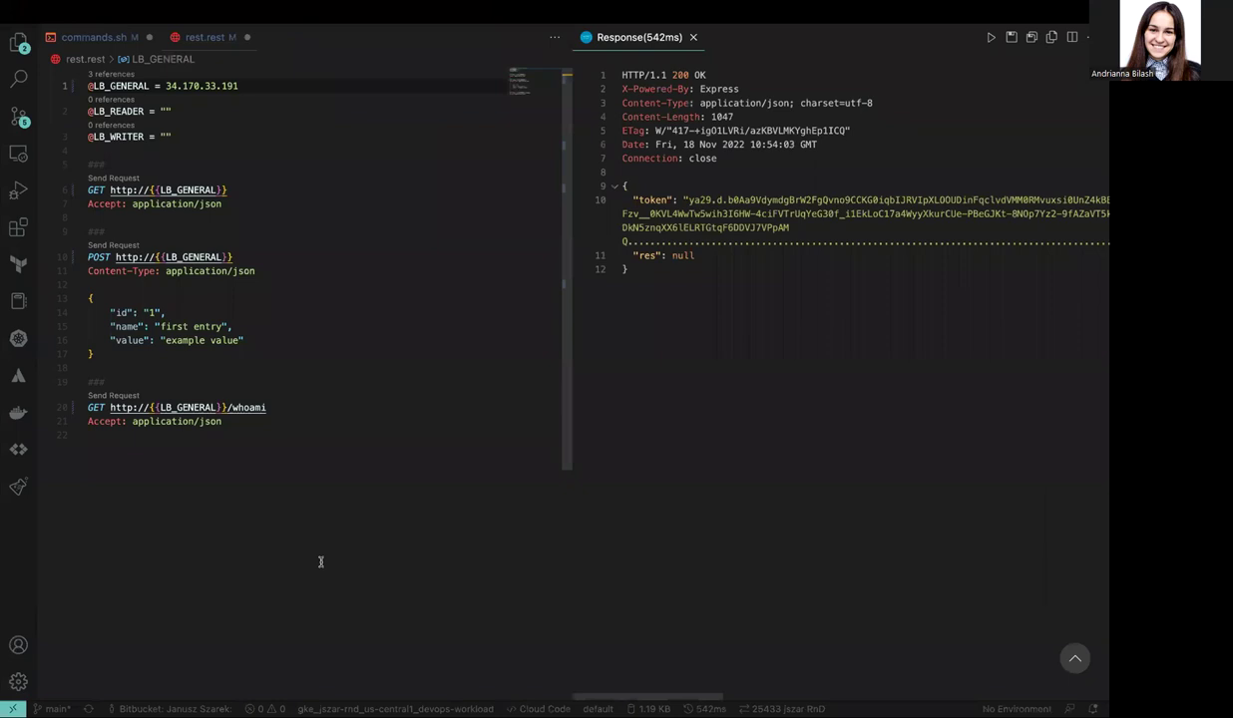
{"action": "scroll", "coordinate": [793, 336], "scroll_direction": "right", "scroll_amount": 10}
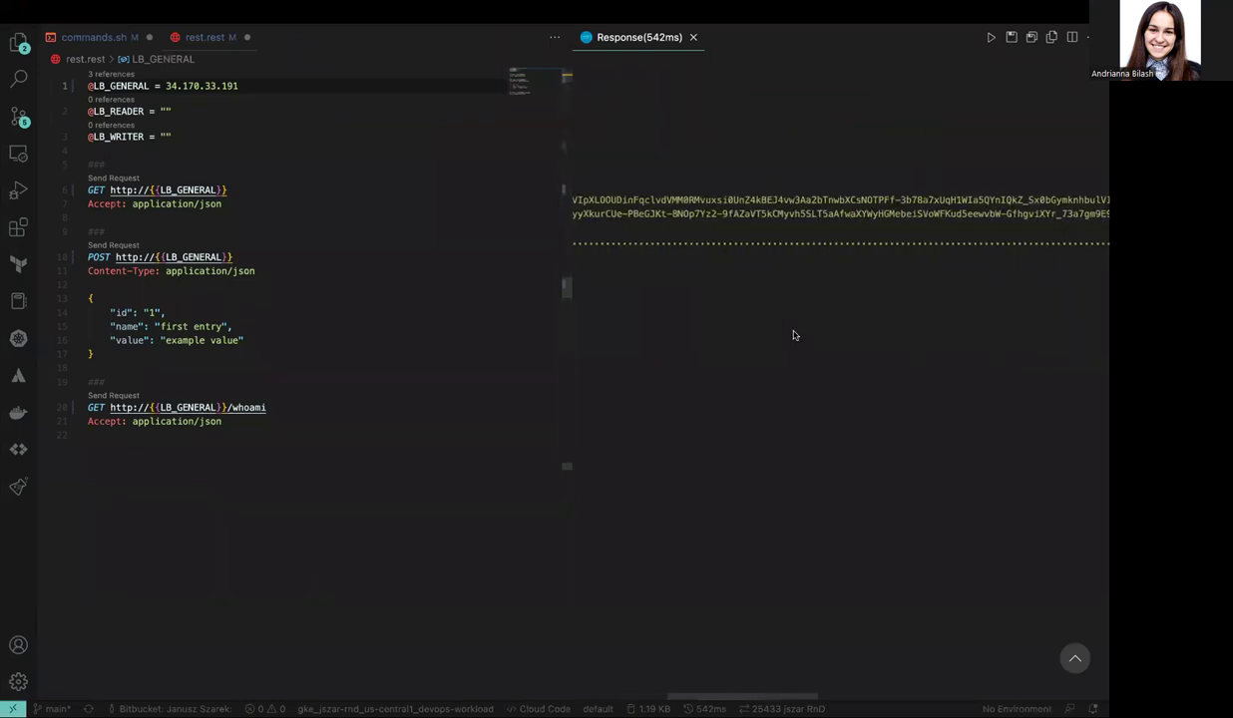
{"action": "scroll", "coordinate": [793, 336], "scroll_direction": "left", "scroll_amount": 10}
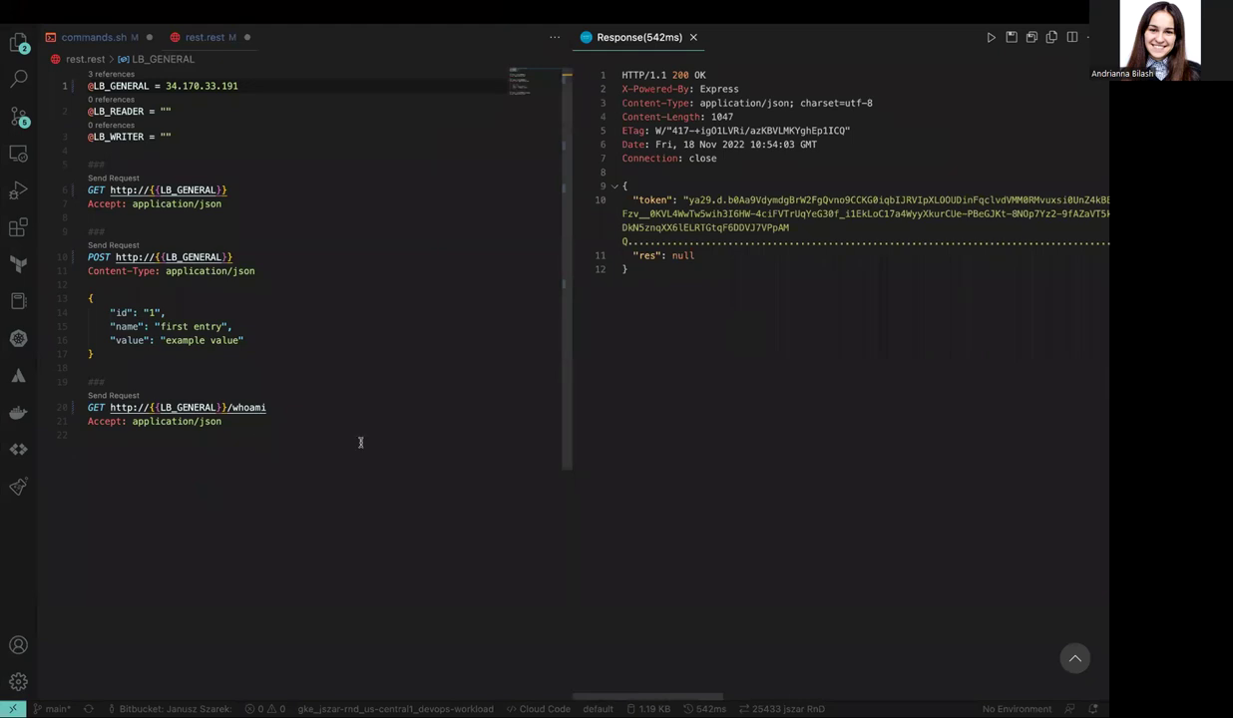
- Switch to the terminal and list the files in the kube folder
{"action": "key", "text": "ctrl+Right"}
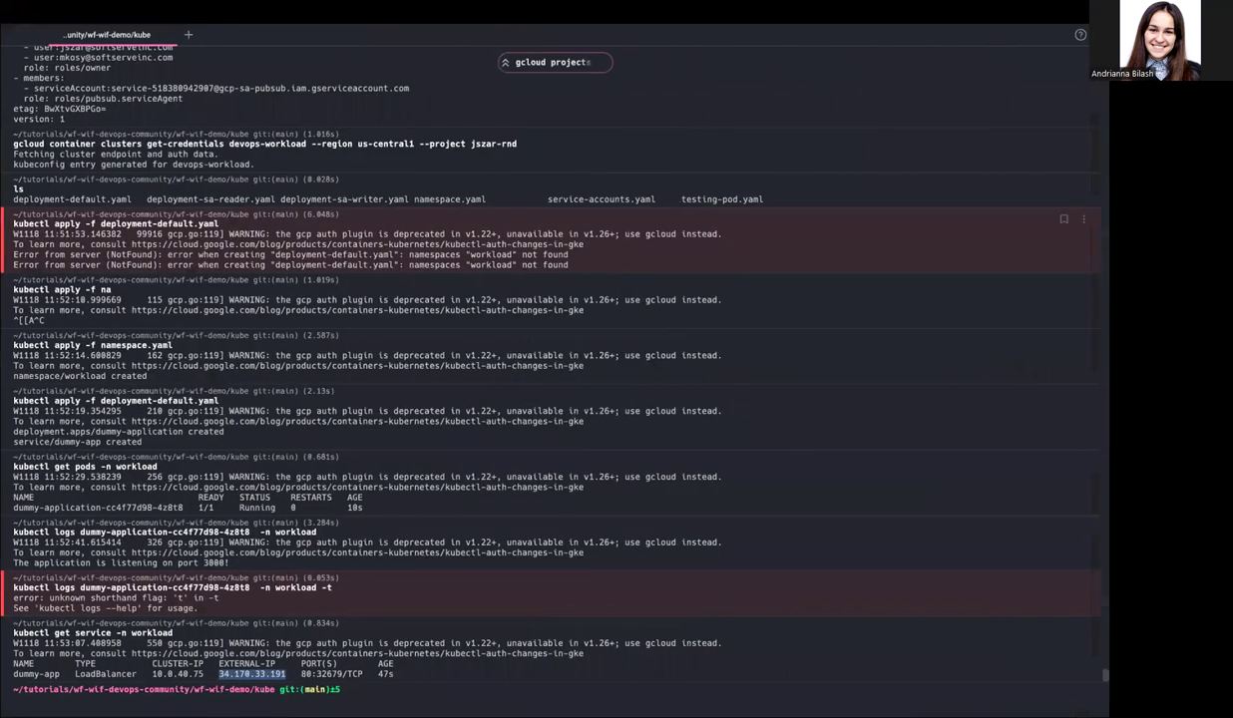
{"action": "left_click", "coordinate": [218, 696]}
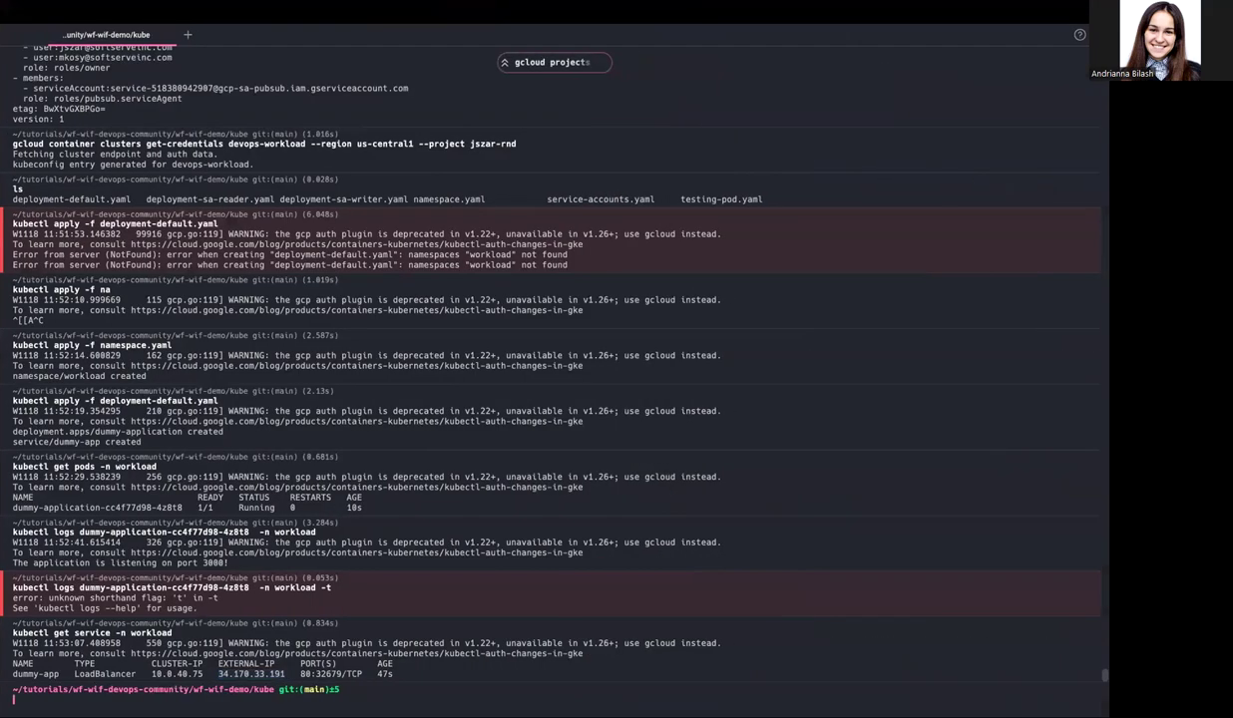
{"action": "type", "text": "ls"}
{"action": "key", "text": "Return"}
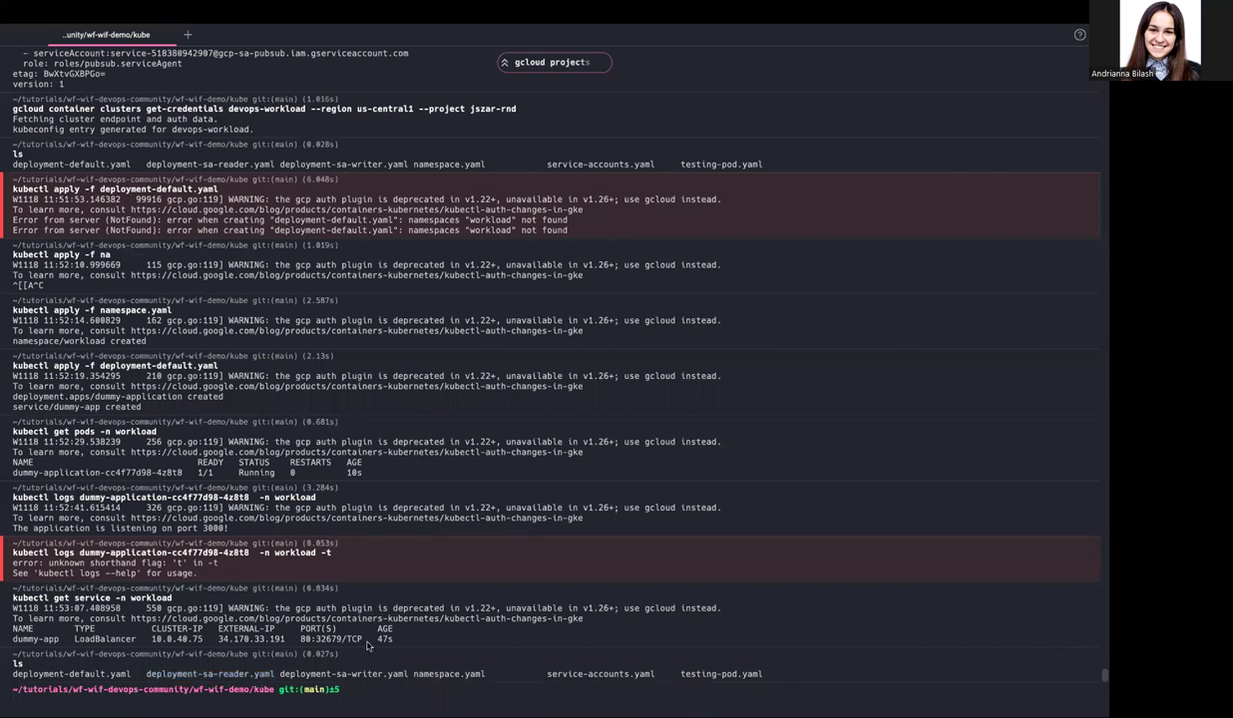
- Apply the deployment-sa-reader.yaml manifest to the cluster with kubectl apply -f
{"action": "type", "text": "kubectl apply "}
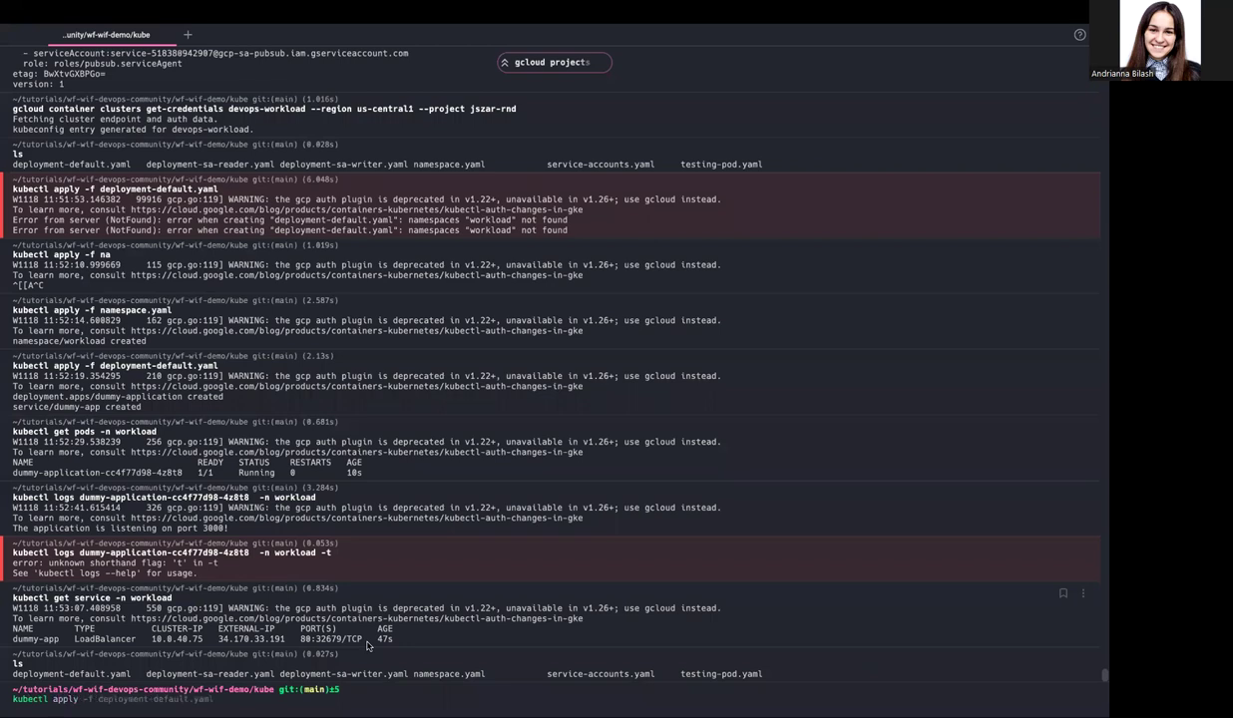
{"action": "type", "text": "-f dep"}
{"action": "key", "text": "Tab"}
{"action": "key", "text": "Down"}
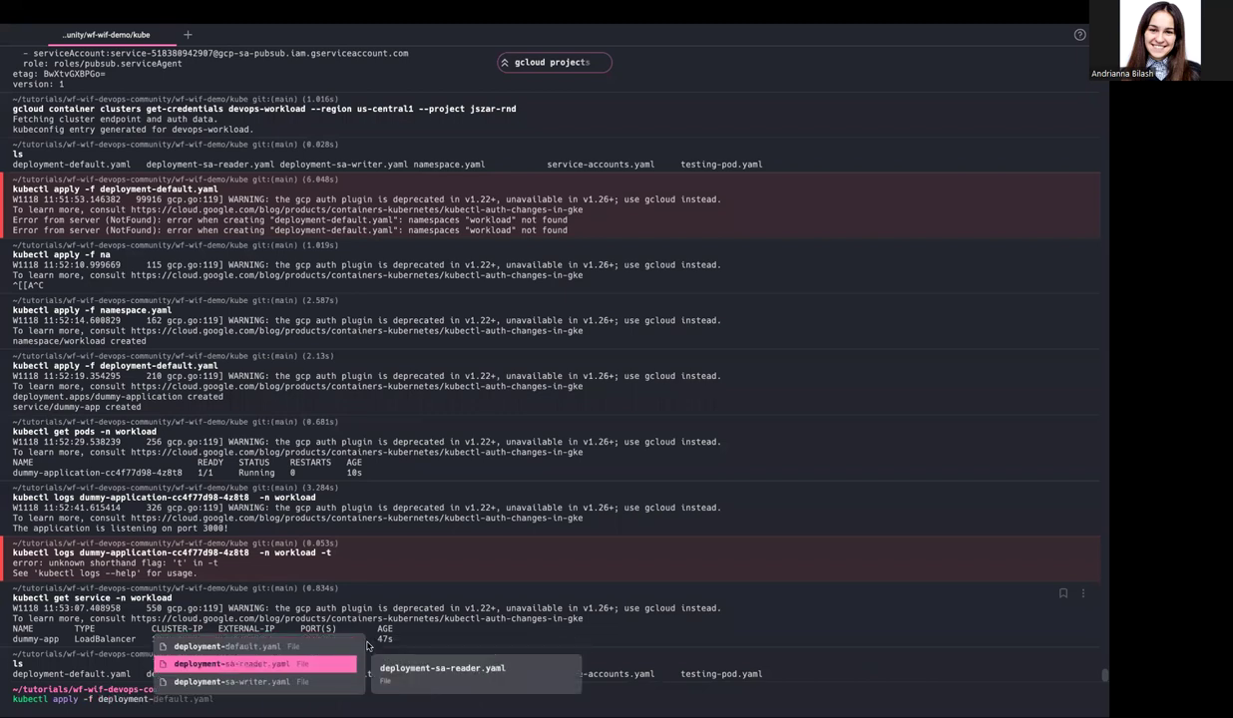
{"action": "key", "text": "Return"}
{"action": "key", "text": "Return"}
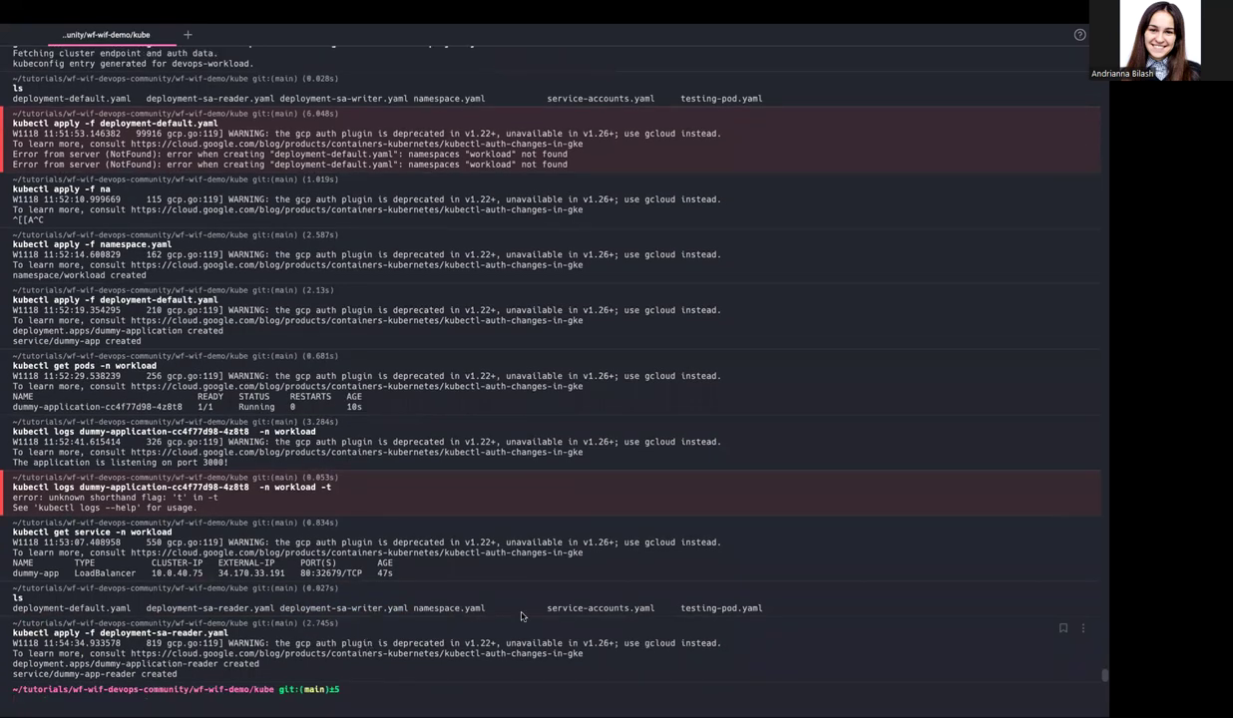
{"action": "type", "text": "kubectl "}
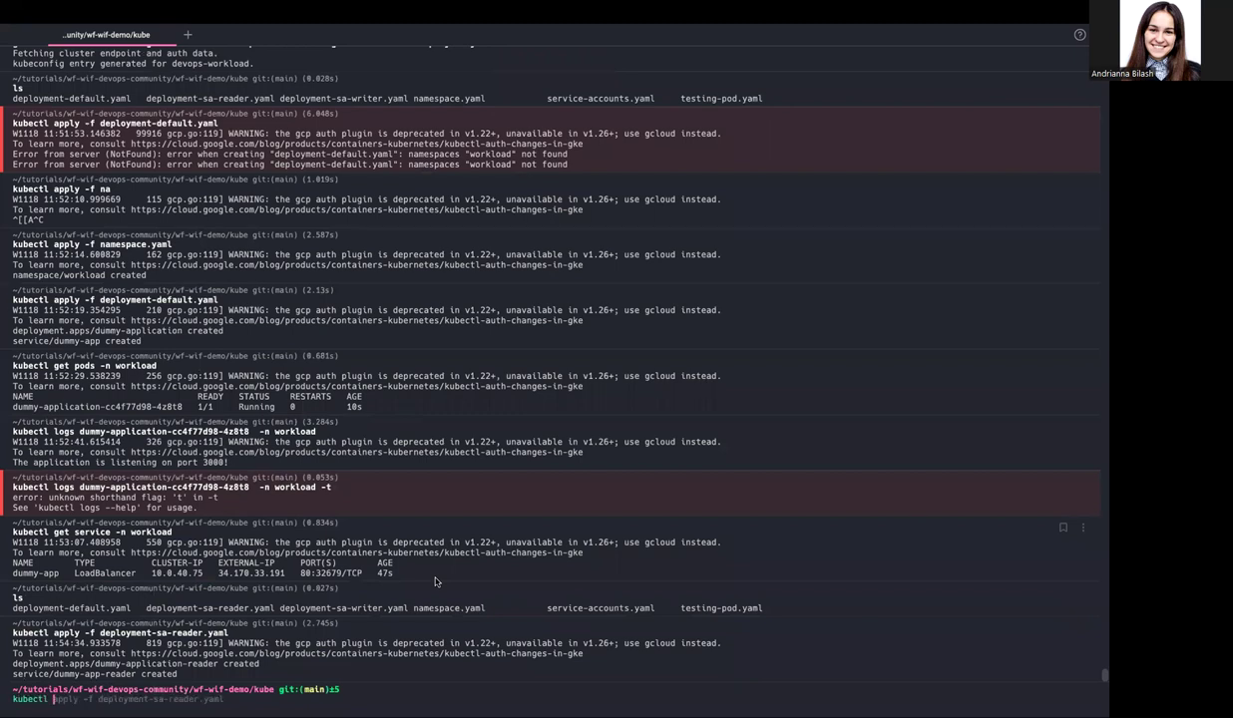
{"action": "type", "text": "get pod"}
{"action": "key", "text": "Return"}
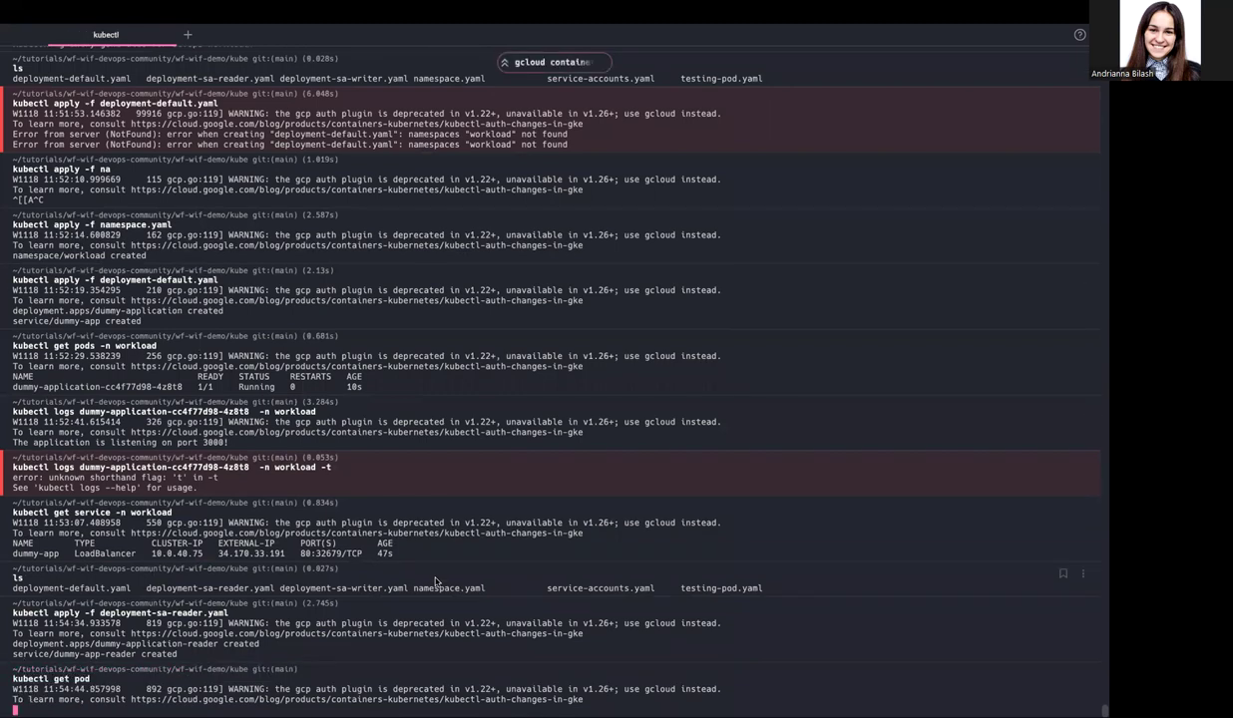
{"action": "key", "text": "ctrl+c"}
- Run kubectl get pods -n workload twice to check the pods in the workload namespace
{"action": "key", "text": "Up"}
{"action": "type", "text": "s -"}
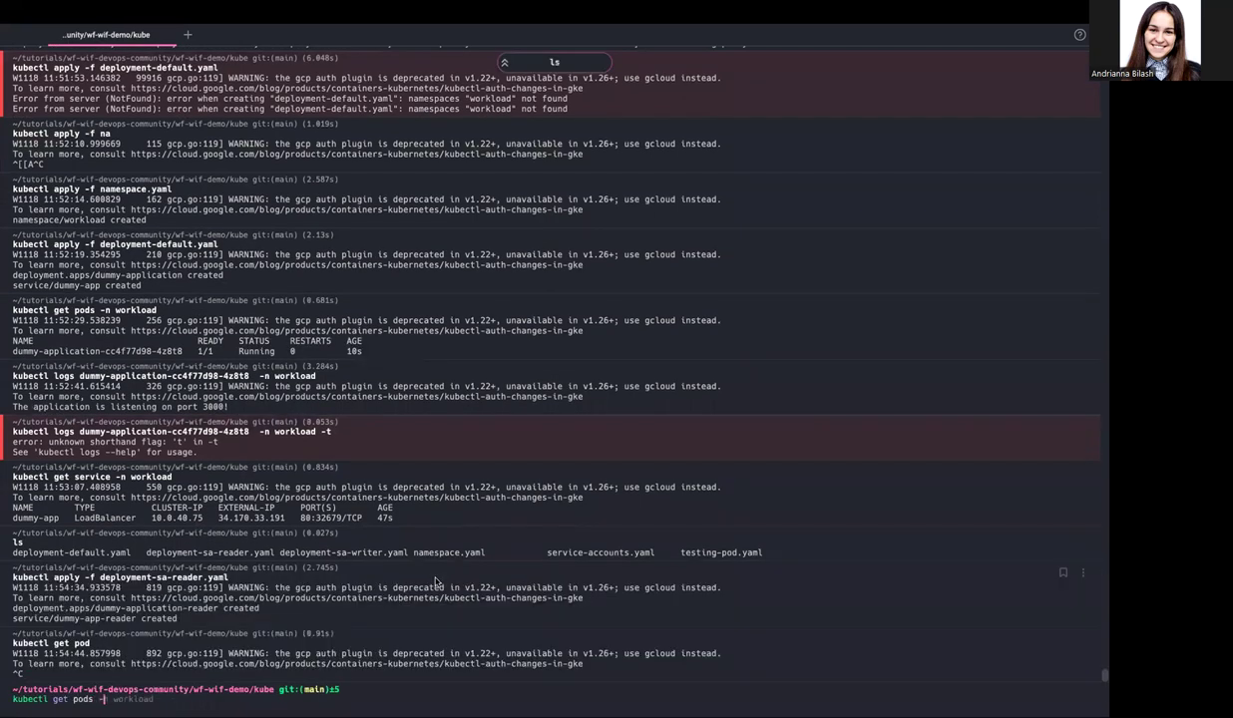
{"action": "type", "text": "n"}
{"action": "key", "text": "Right"}
{"action": "key", "text": "Return"}
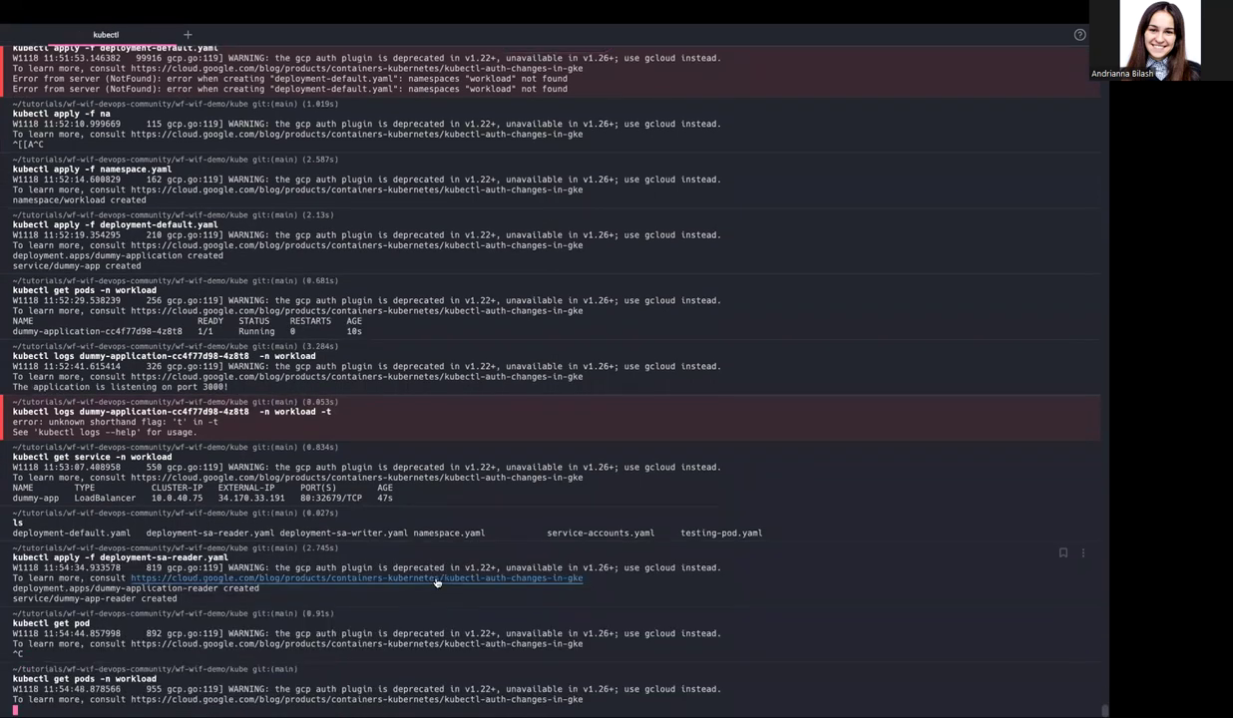
{"action": "key", "text": "Up"}
{"action": "key", "text": "Return"}
- Try to list the deployments with kubectl get dc -n workload
{"action": "key", "text": "Up"}
{"action": "key", "text": "BackSpace"}
{"action": "key", "text": "BackSpace"}
{"action": "key", "text": "BackSpace"}
{"action": "key", "text": "BackSpace"}
{"action": "key", "text": "BackSpace"}
{"action": "key", "text": "BackSpace"}
{"action": "key", "text": "BackSpace"}
{"action": "key", "text": "BackSpace"}
{"action": "key", "text": "BackSpace"}
{"action": "key", "text": "BackSpace"}
{"action": "key", "text": "BackSpace"}
{"action": "key", "text": "BackSpace"}
{"action": "key", "text": "BackSpace"}
{"action": "key", "text": "BackSpace"}
{"action": "key", "text": "BackSpace"}
{"action": "key", "text": "BackSpace"}
{"action": "type", "text": "dv -n"}
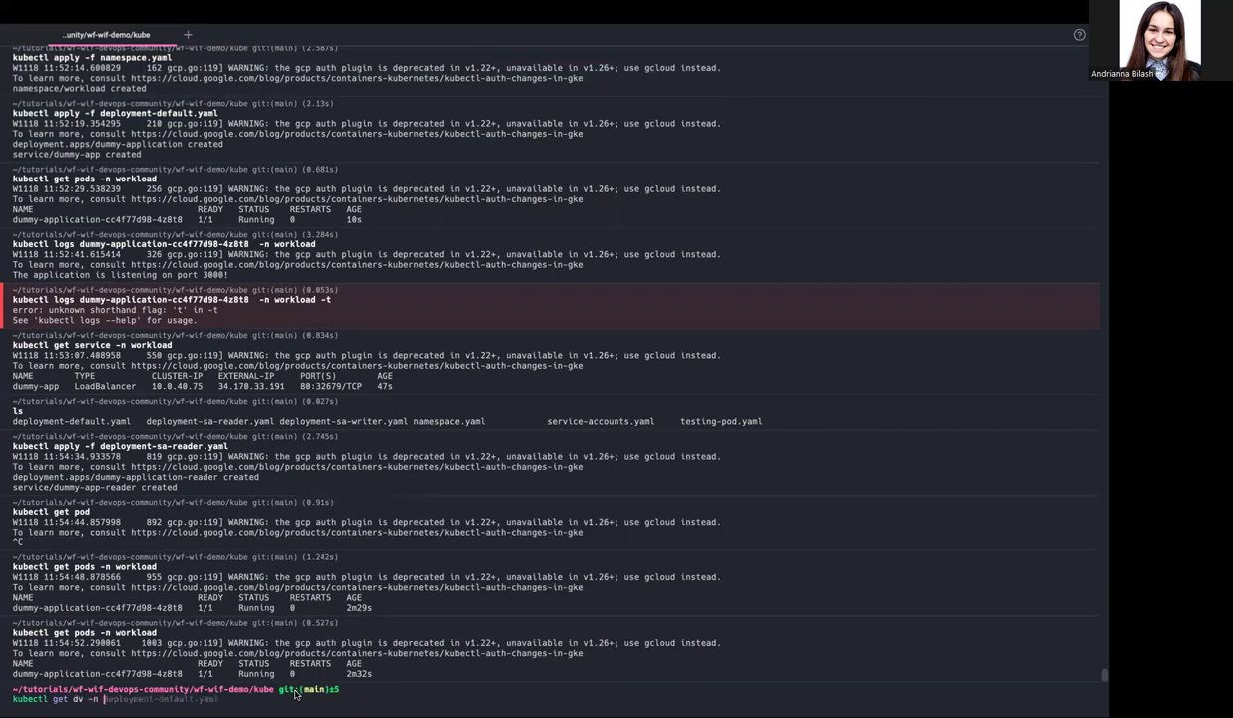
{"action": "key", "text": "BackSpace"}
{"action": "key", "text": "BackSpace"}
{"action": "key", "text": "BackSpace"}
{"action": "key", "text": "BackSpace"}
{"action": "key", "text": "BackSpace"}
{"action": "type", "text": "c -n workload"}
{"action": "key", "text": "Return"}
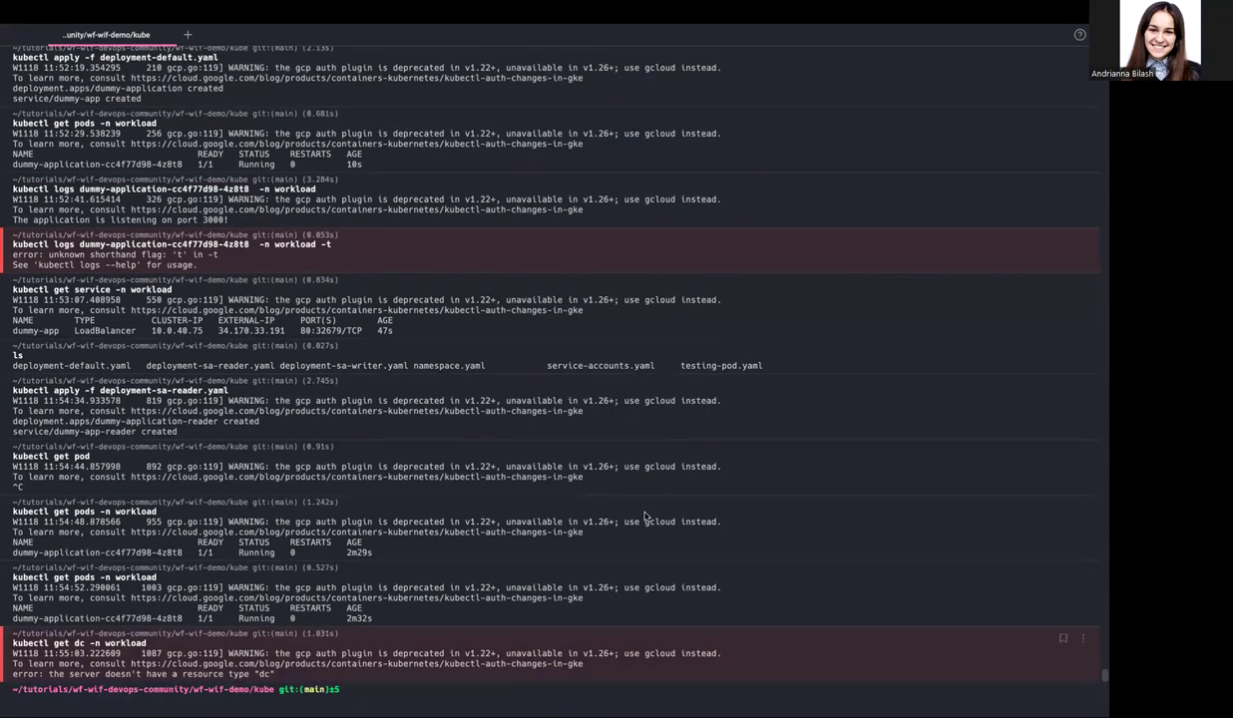
- Correct the resource type to deployment and run kubectl get deployment -n workload
{"action": "key", "text": "Up"}
{"action": "key", "text": "Left"}
{"action": "key", "text": "Left"}
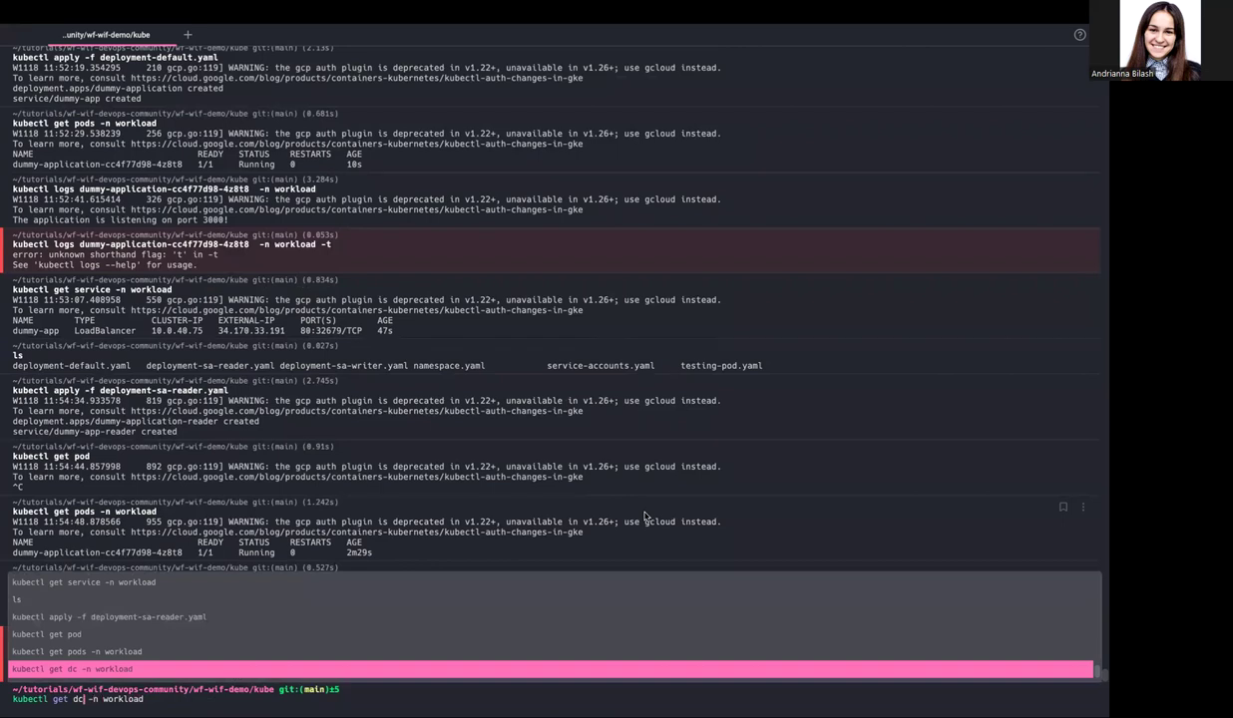
{"action": "key", "text": "BackSpace"}
{"action": "key", "text": "BackSpace"}
{"action": "type", "text": "deployment"}
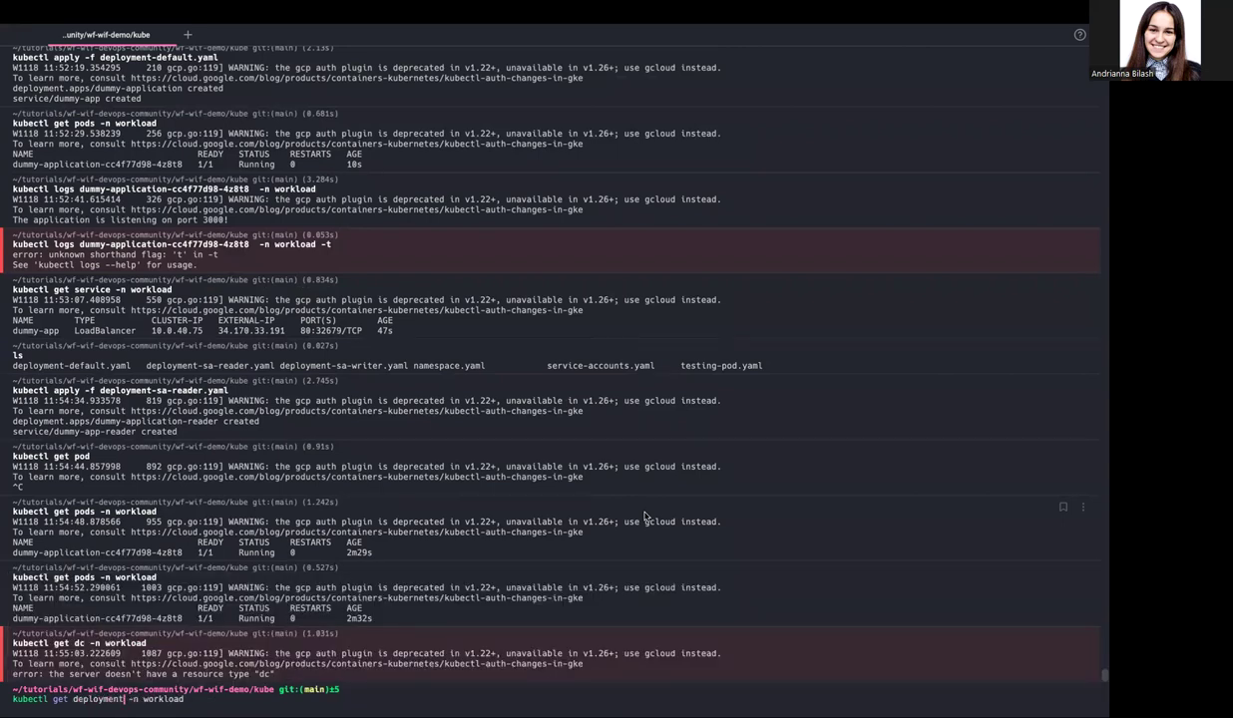
{"action": "key", "text": "Return"}
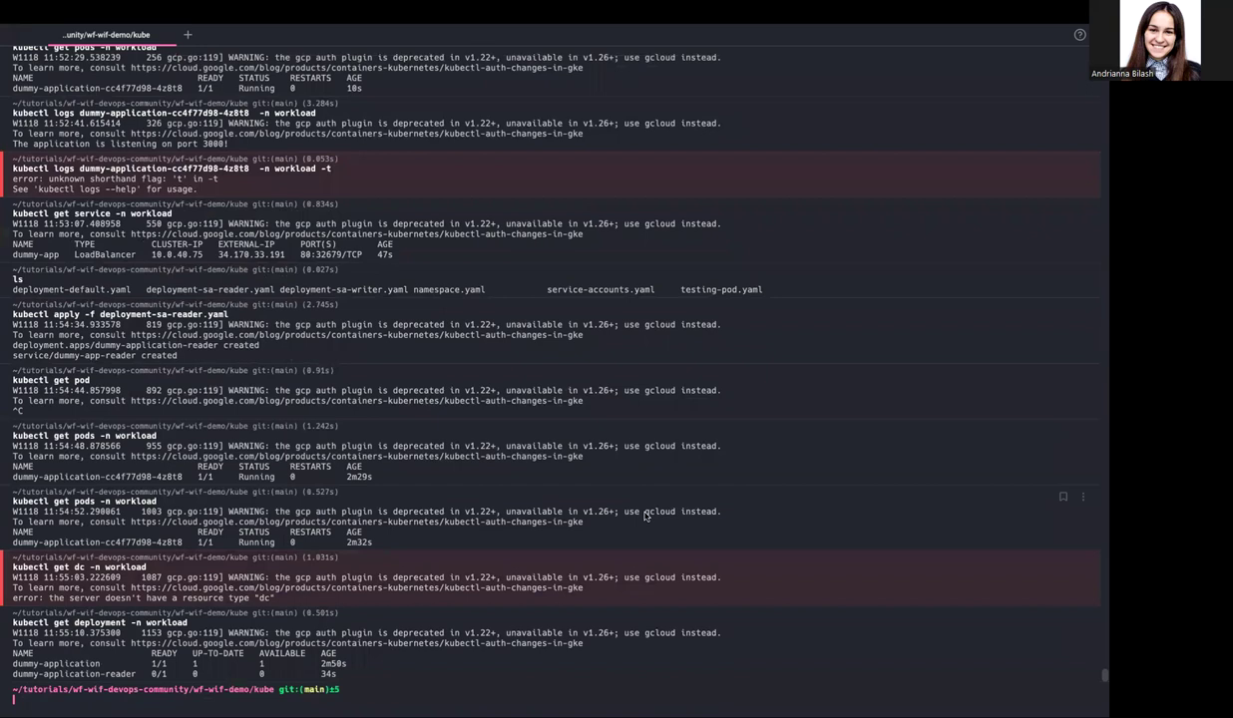
- Copy the dummy-application-reader deployment's name and try to run kubectl describe dummy-application-reader -n workload
{"action": "double_click", "coordinate": [66, 675]}
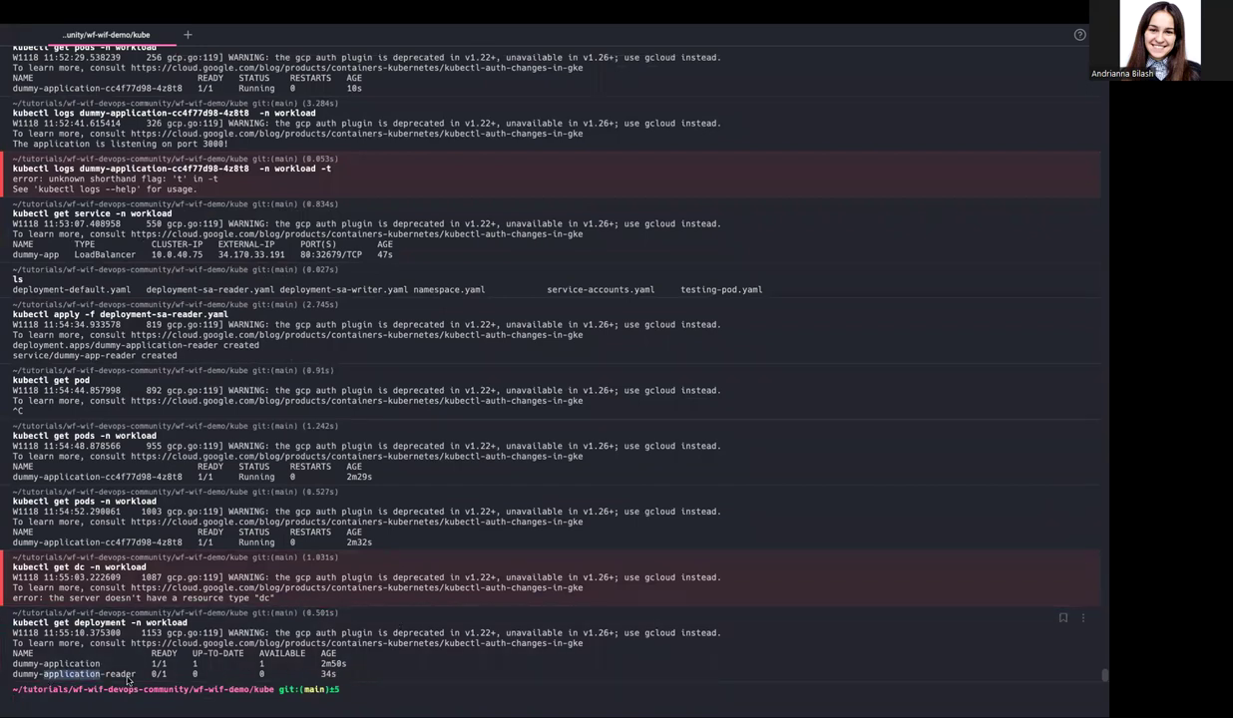
{"action": "left_click_drag", "start_coordinate": [134, 674], "coordinate": [13, 676]}
{"action": "type", "text": "kubec"}
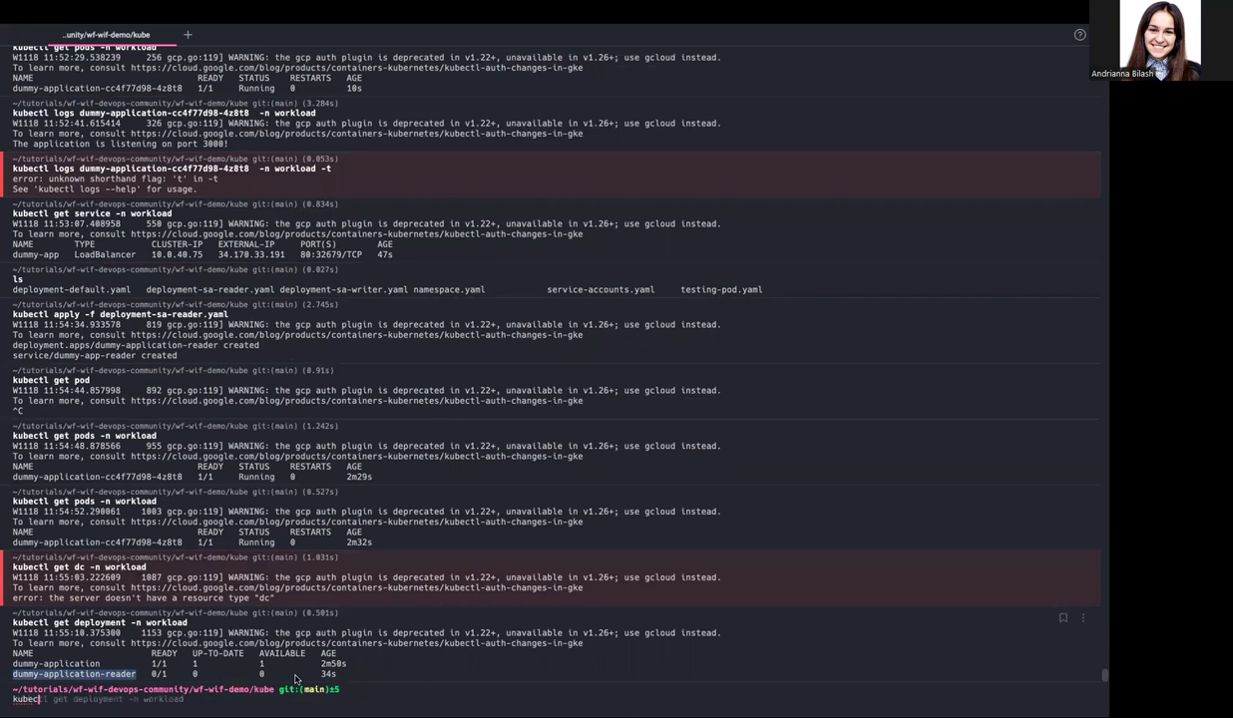
{"action": "type", "text": "tl describe"}
{"action": "key", "text": "super+v"}
{"action": "type", "text": "-n "}
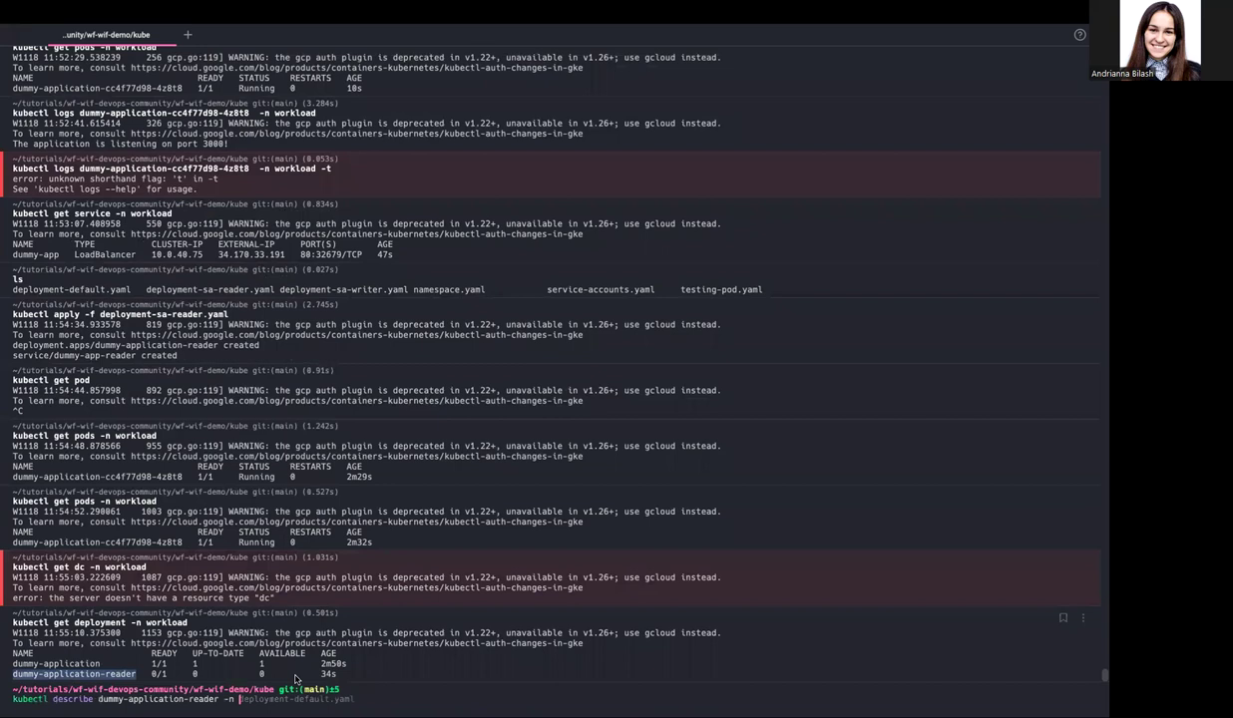
{"action": "type", "text": "workload"}
{"action": "key", "text": "Return"}
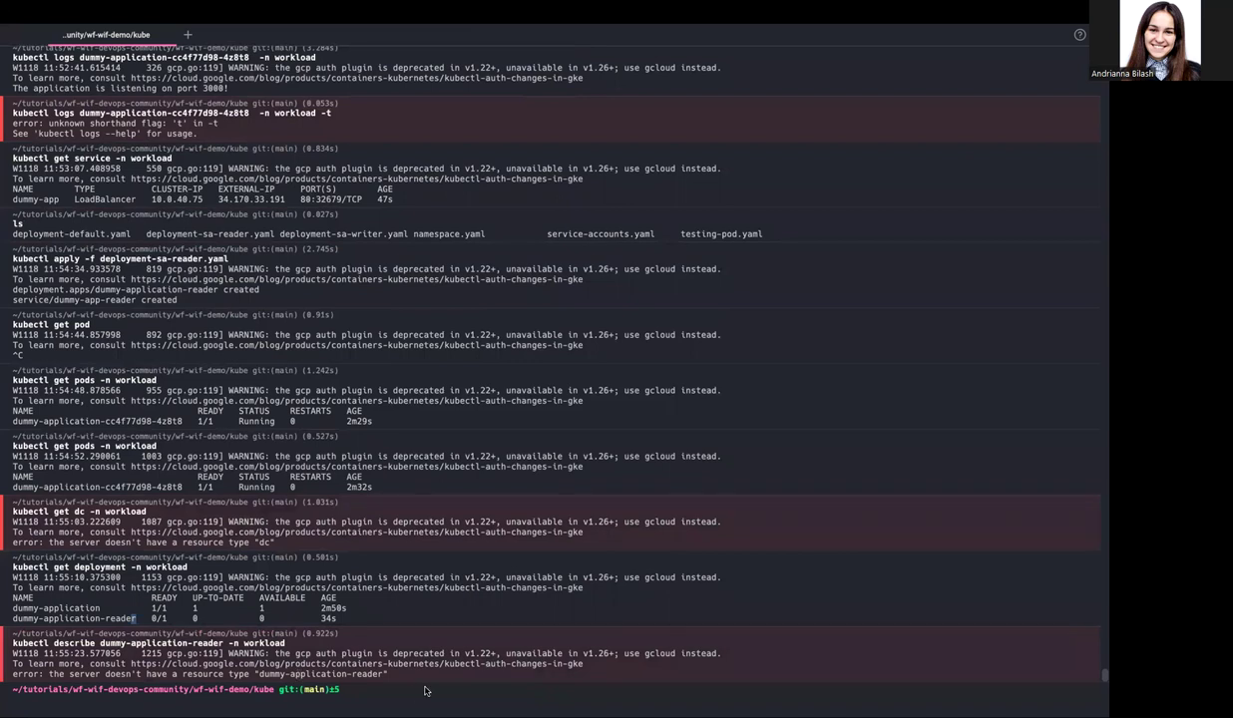
- Add the deployment resource type and run kubectl describe deployment dummy-application-reader -n workload twice to examine the deployment's conditions and events
{"action": "key", "text": "Up"}
{"action": "key", "text": "alt+Left"}
{"action": "key", "text": "alt+Left"}
{"action": "key", "text": "alt+Left"}
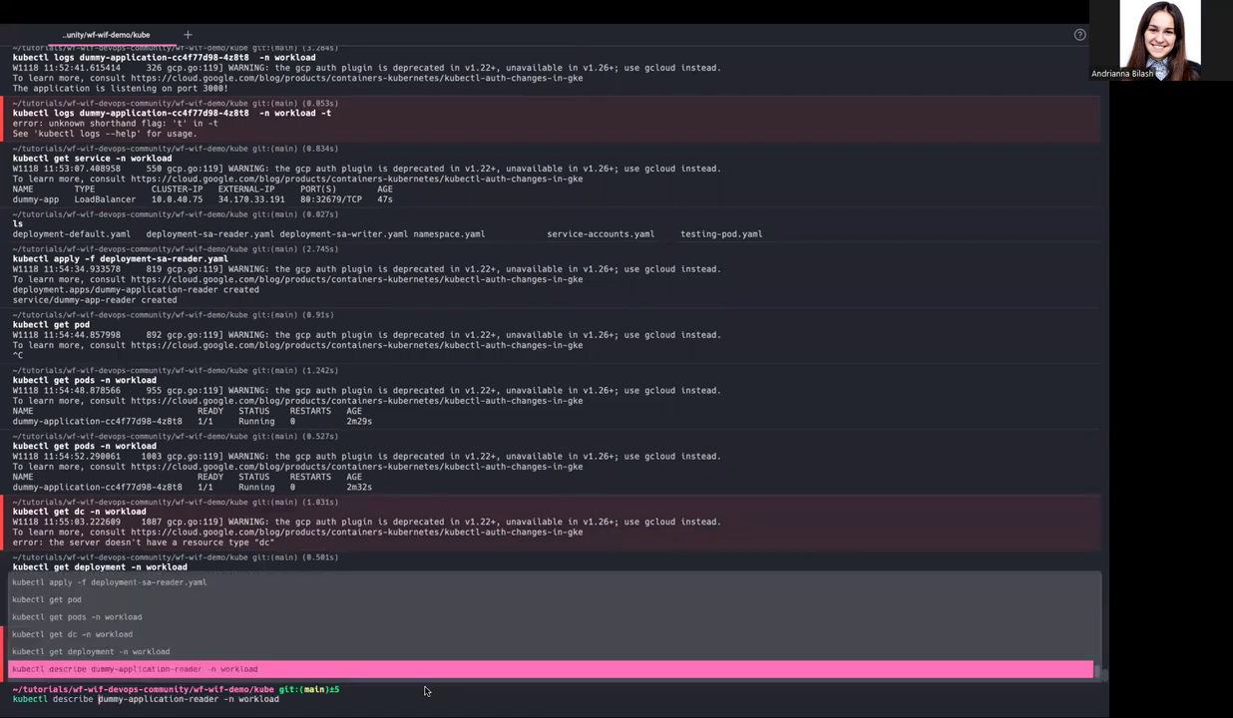
{"action": "type", "text": "deployment"}
{"action": "key", "text": "Return"}
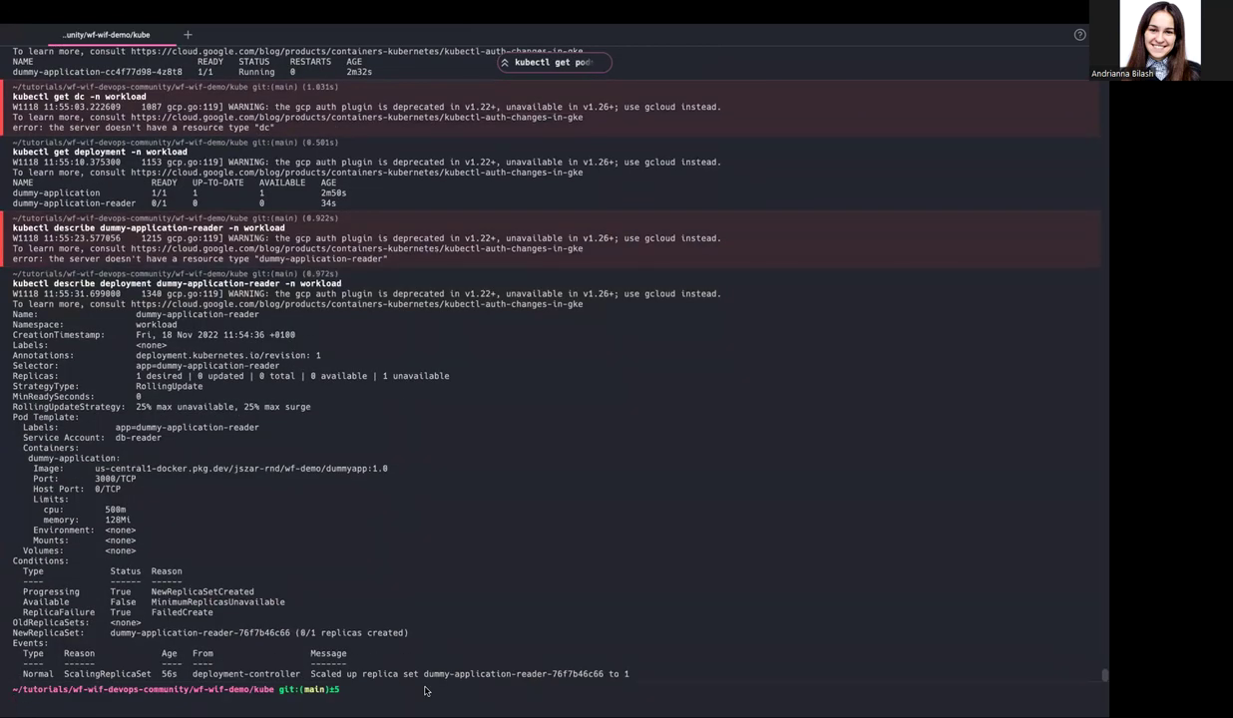
{"action": "key", "text": "Up"}
{"action": "key", "text": "Return"}
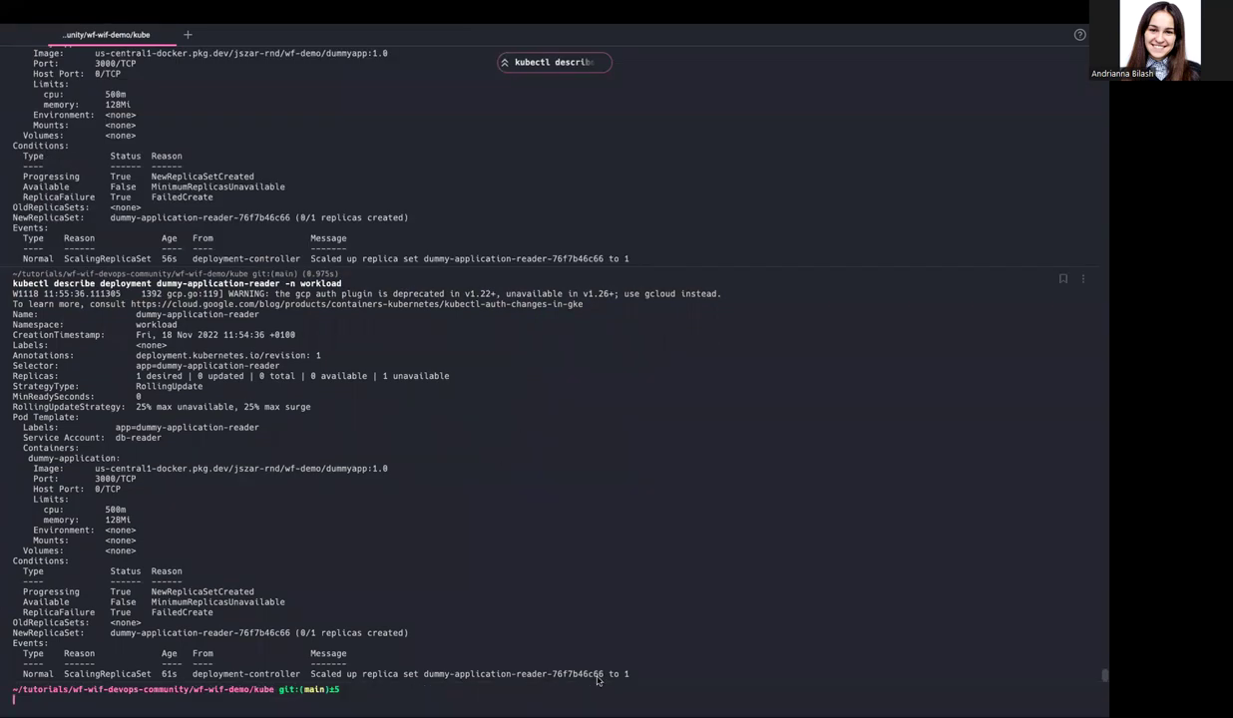
- Print deployment-sa-reader.yaml through yq and highlight its serviceAccountName: db-reader line
{"action": "type", "text": "cat deployment-"}
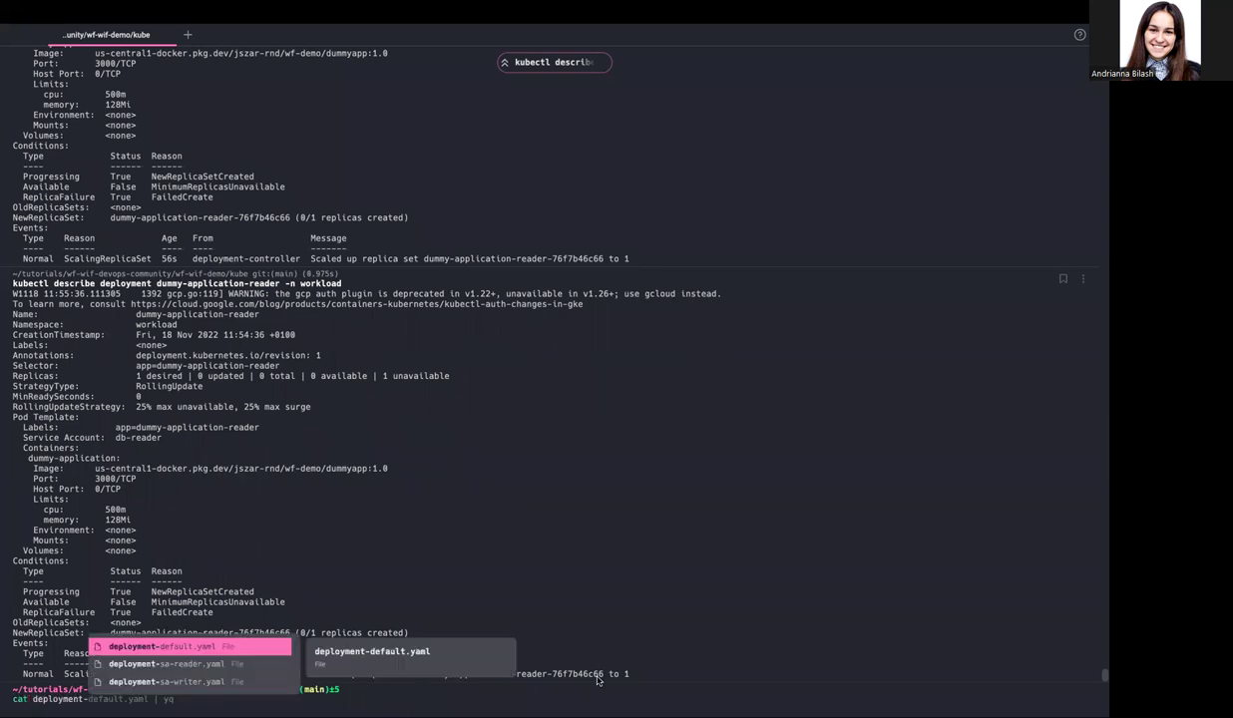
{"action": "key", "text": "Down"}
{"action": "key", "text": "Tab"}
{"action": "key", "text": "Right"}
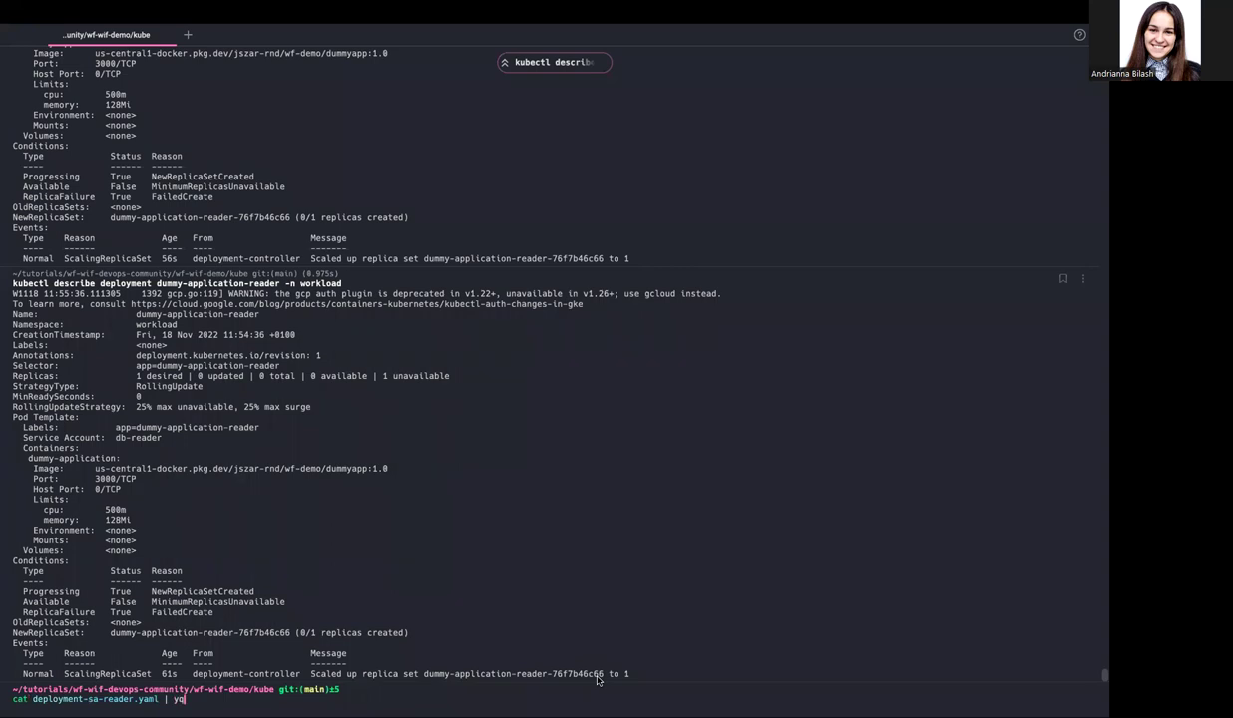
{"action": "key", "text": "Return"}
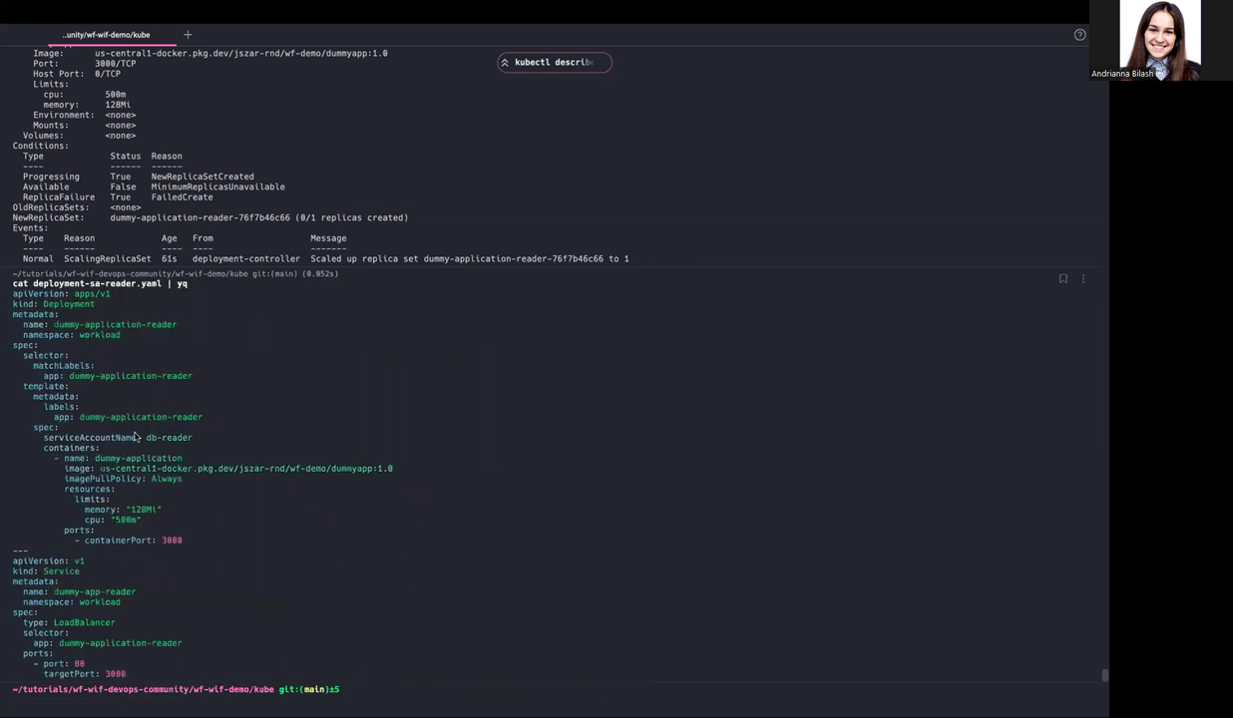
{"action": "double_click", "coordinate": [78, 438]}
{"action": "left_click_drag", "start_coordinate": [192, 438], "coordinate": [41, 432]}
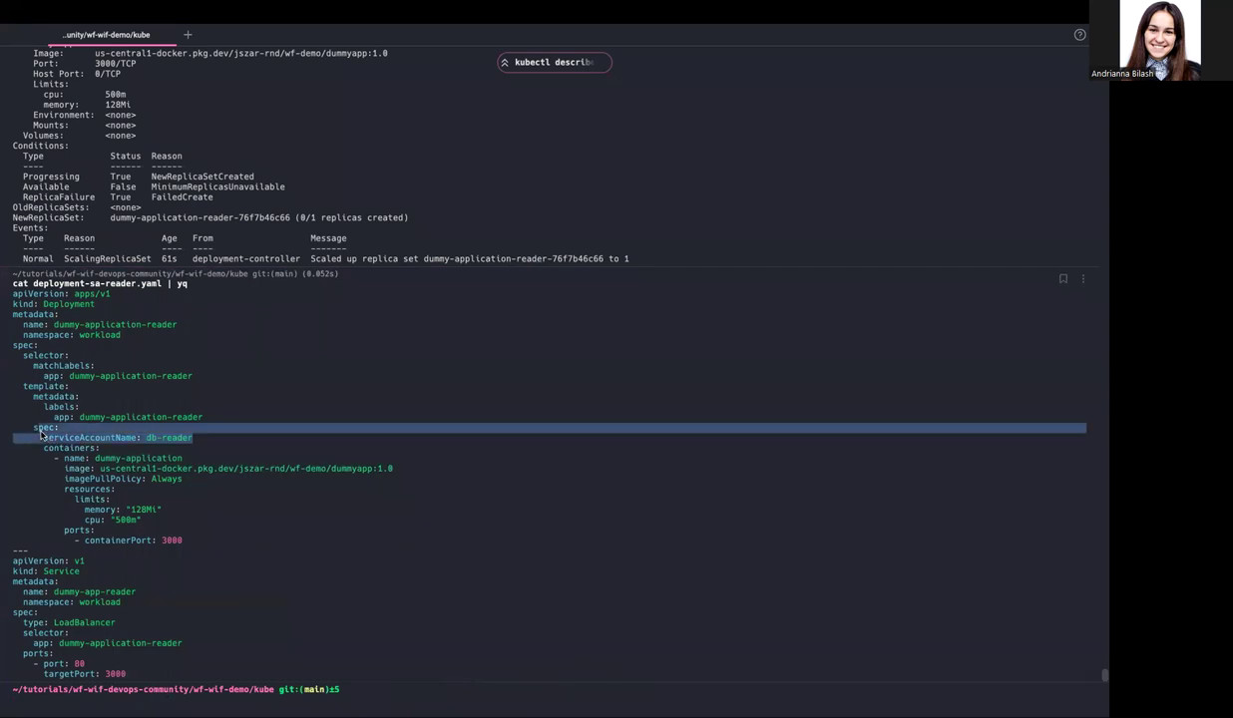
{"action": "left_click", "coordinate": [115, 674]}
- Print service-accounts.yaml through yq and highlight the GCP service account in db-reader's annotation
{"action": "mouse_move", "coordinate": [280, 688]}
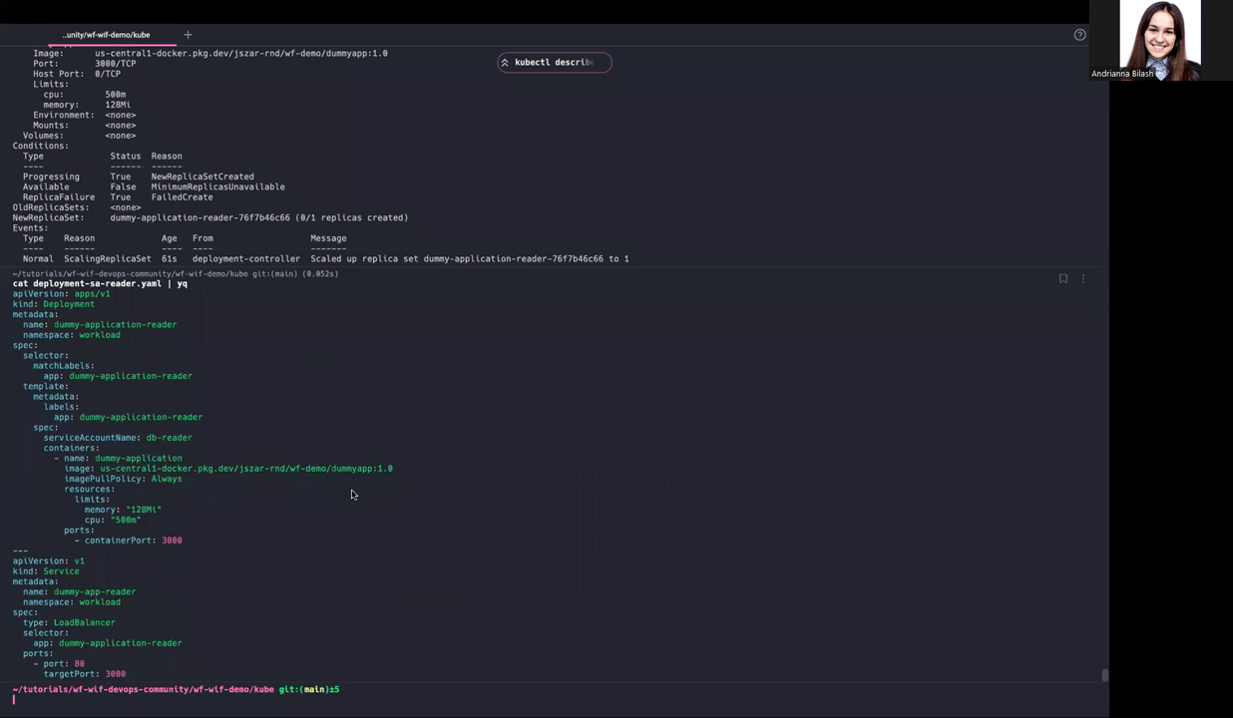
{"action": "type", "text": "kubectl"}
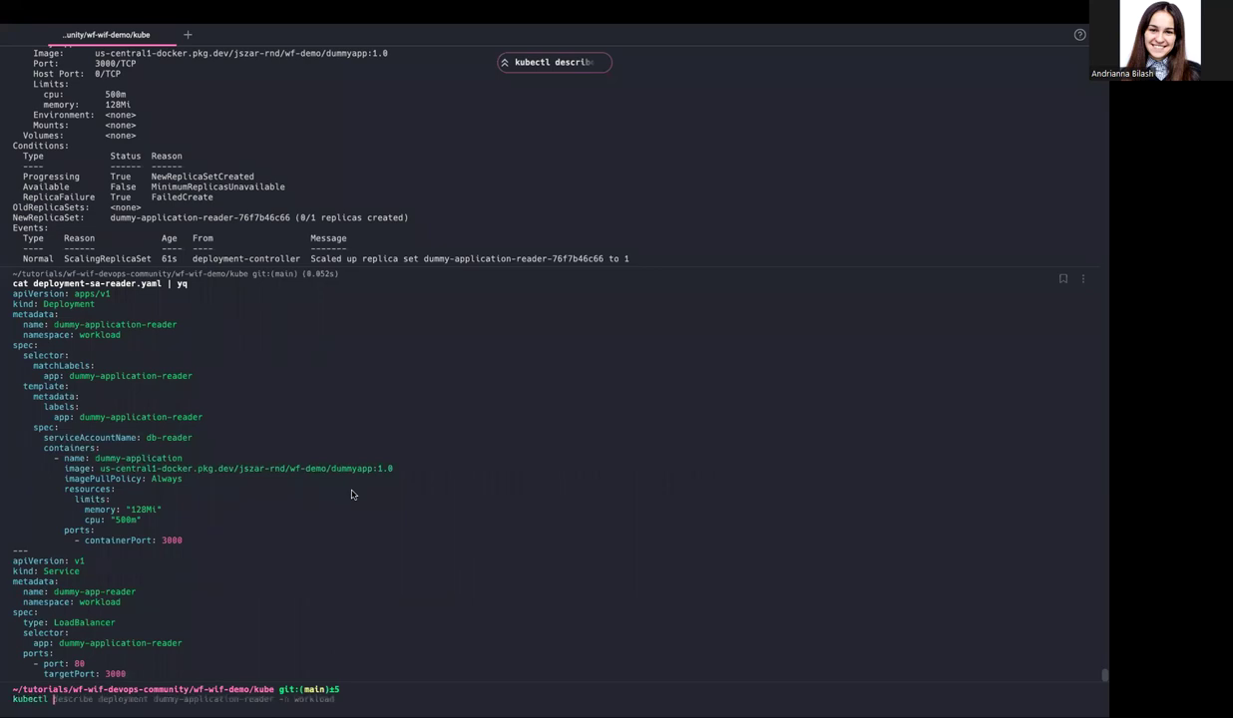
{"action": "key", "text": "ctrl+c"}
{"action": "type", "text": "cat"}
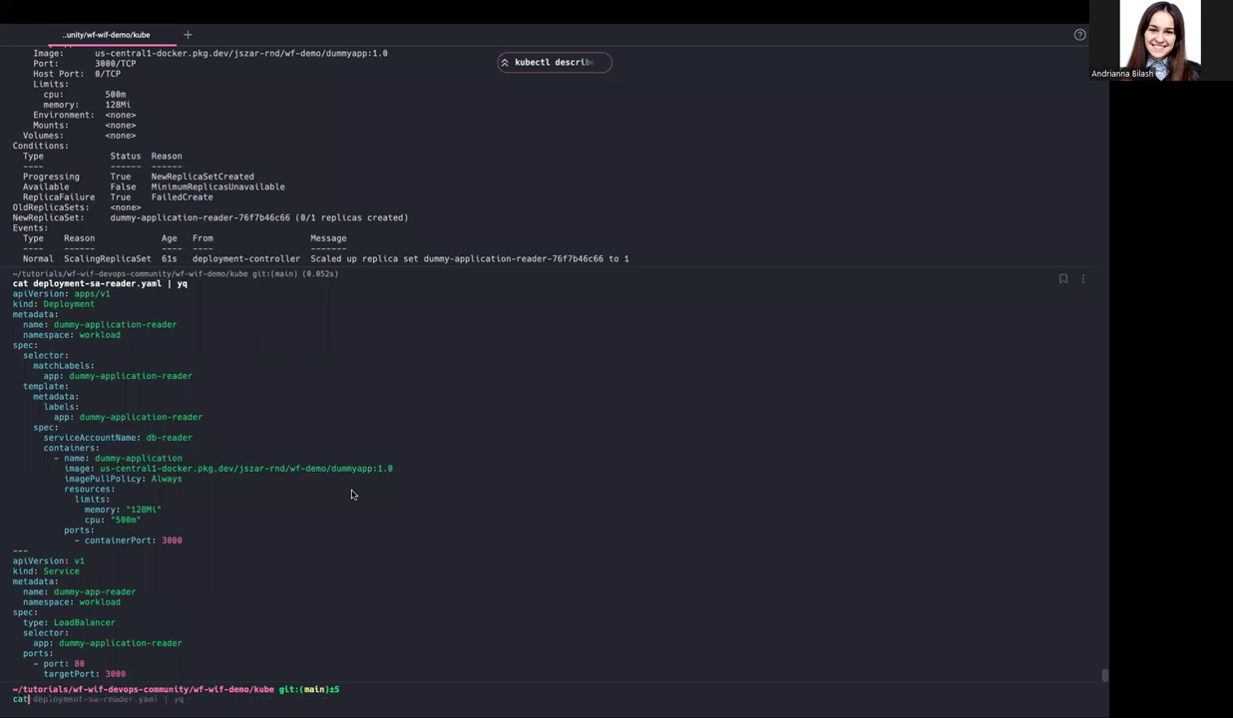
{"action": "type", "text": " ser"}
{"action": "key", "text": "Right"}
{"action": "key", "text": "Return"}
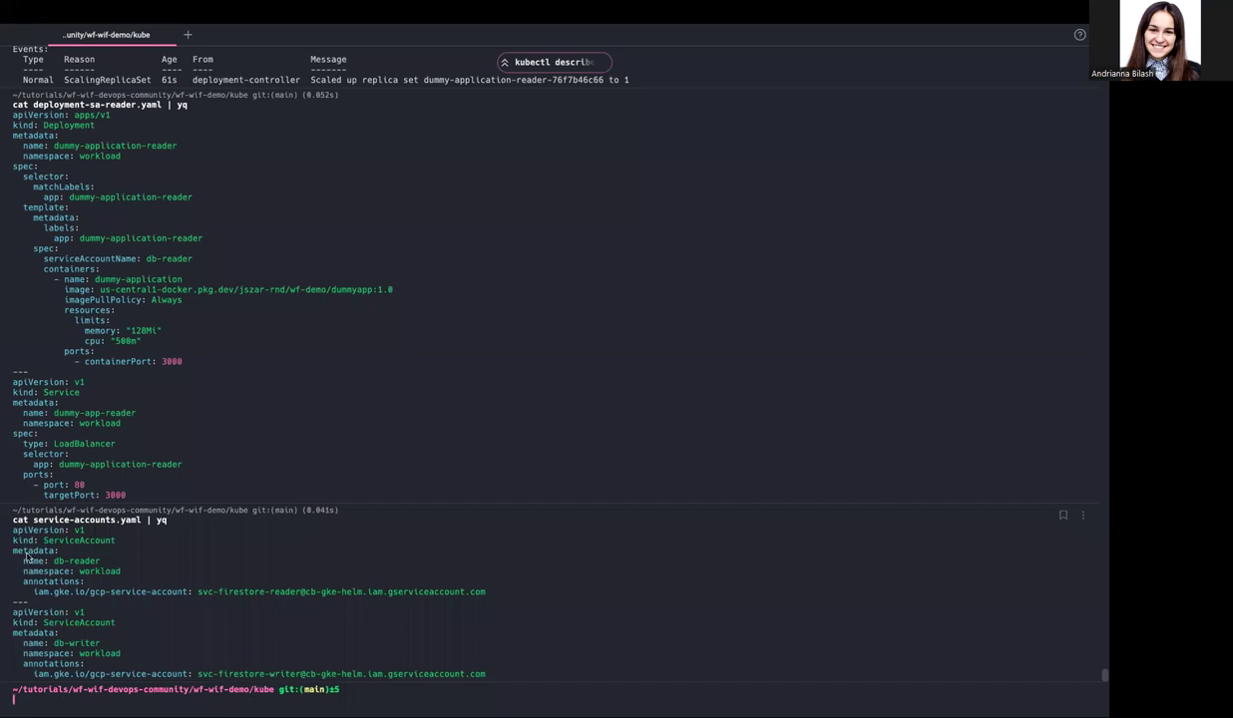
{"action": "left_click_drag", "start_coordinate": [36, 593], "coordinate": [186, 593]}
{"action": "left_click", "coordinate": [36, 592]}
{"action": "left_click_drag", "start_coordinate": [36, 593], "coordinate": [489, 595]}
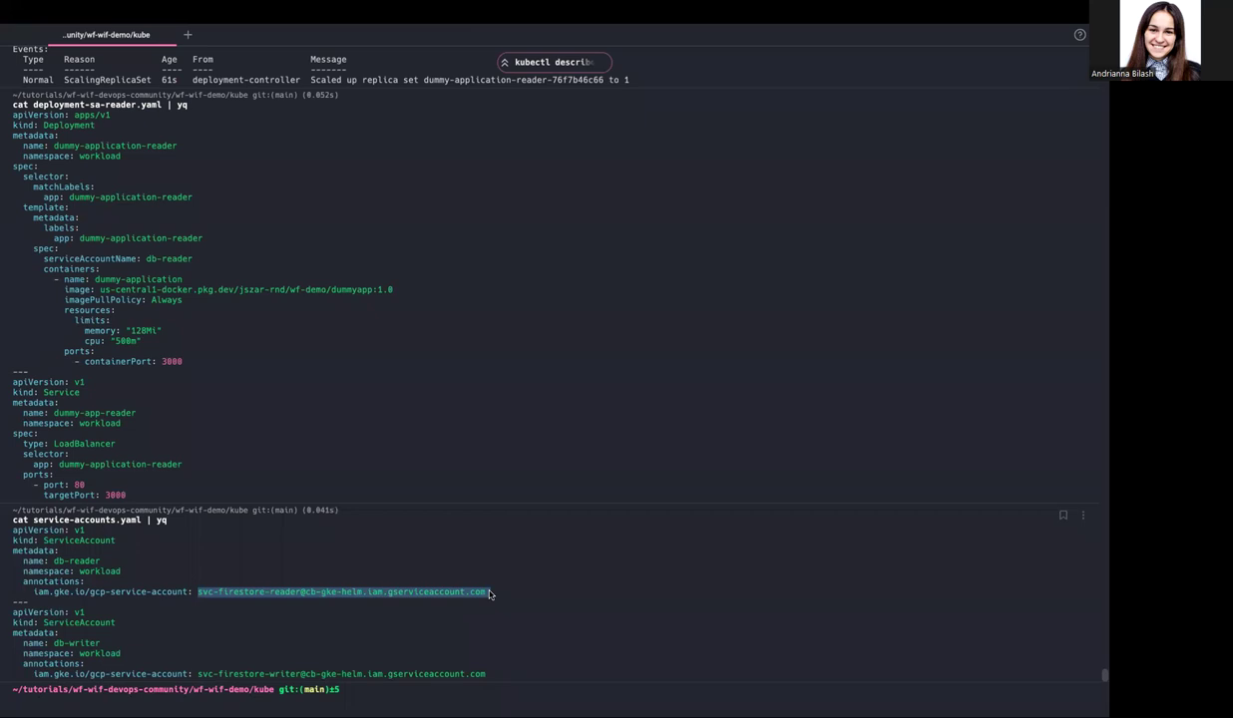
- Run kubectl apply -f service-accounts.yaml to create the db-reader and db-writer service accounts
{"action": "type", "text": "kubectl"}
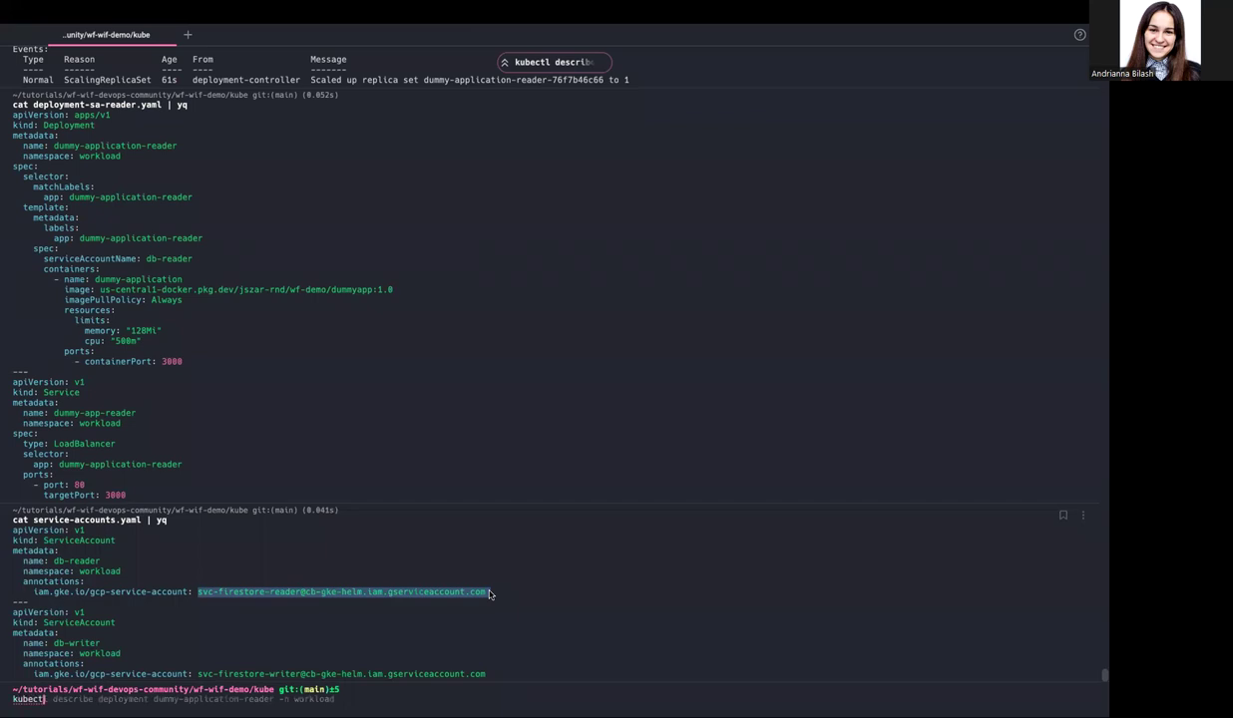
{"action": "type", "text": " apply -f ser"}
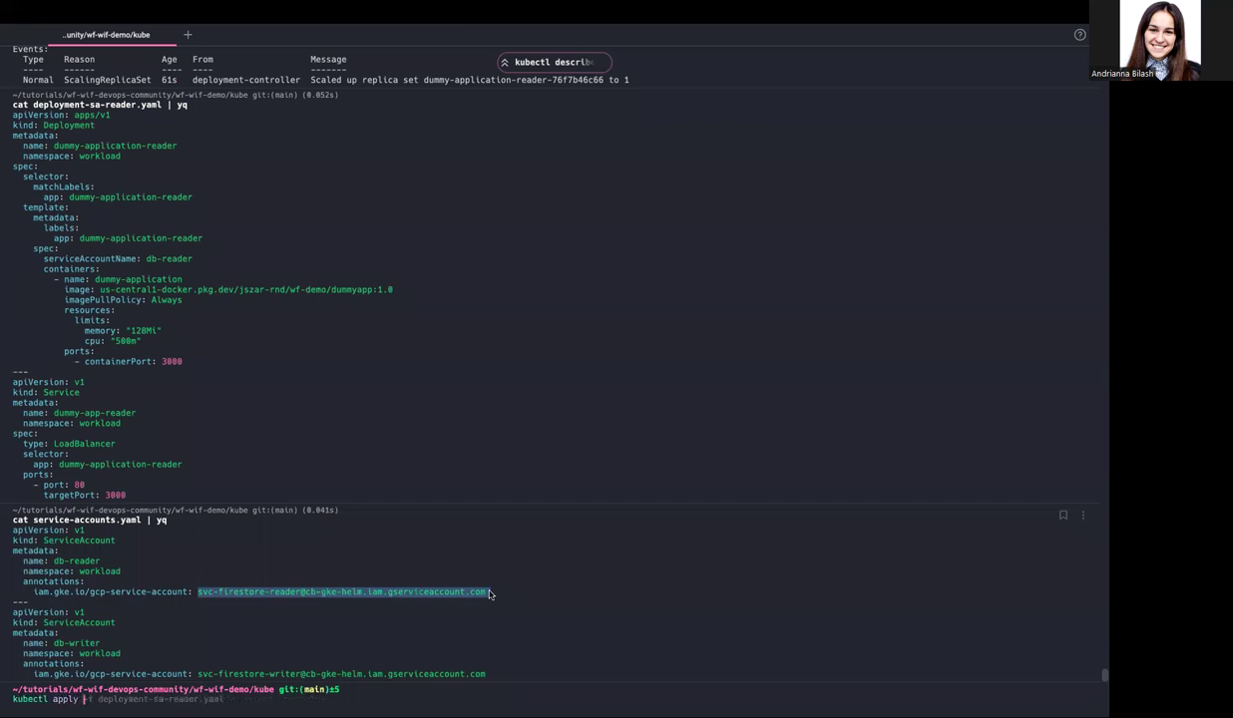
{"action": "key", "text": "Right"}
{"action": "key", "text": "Return"}
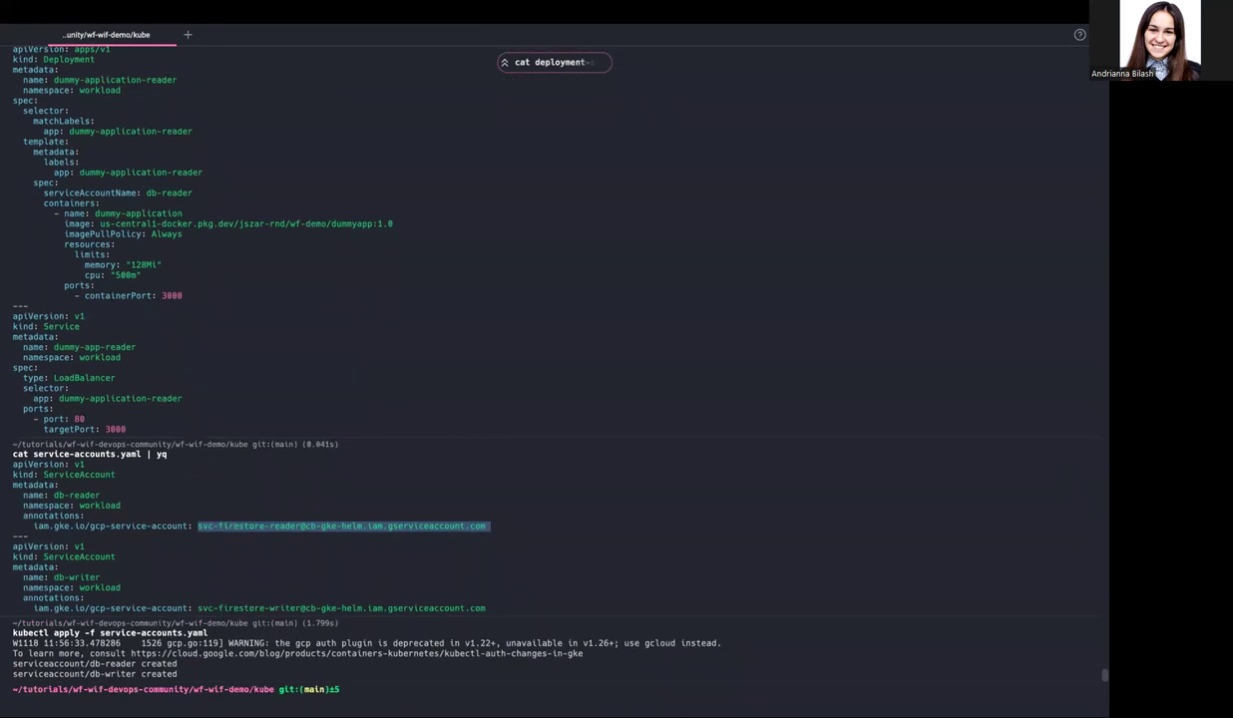
- Switch to k9s in iTerm2, quit it and relaunch it on the devops-workload cluster
{"action": "mouse_move", "coordinate": [618, 704]}
{"action": "left_click", "coordinate": [712, 686]}
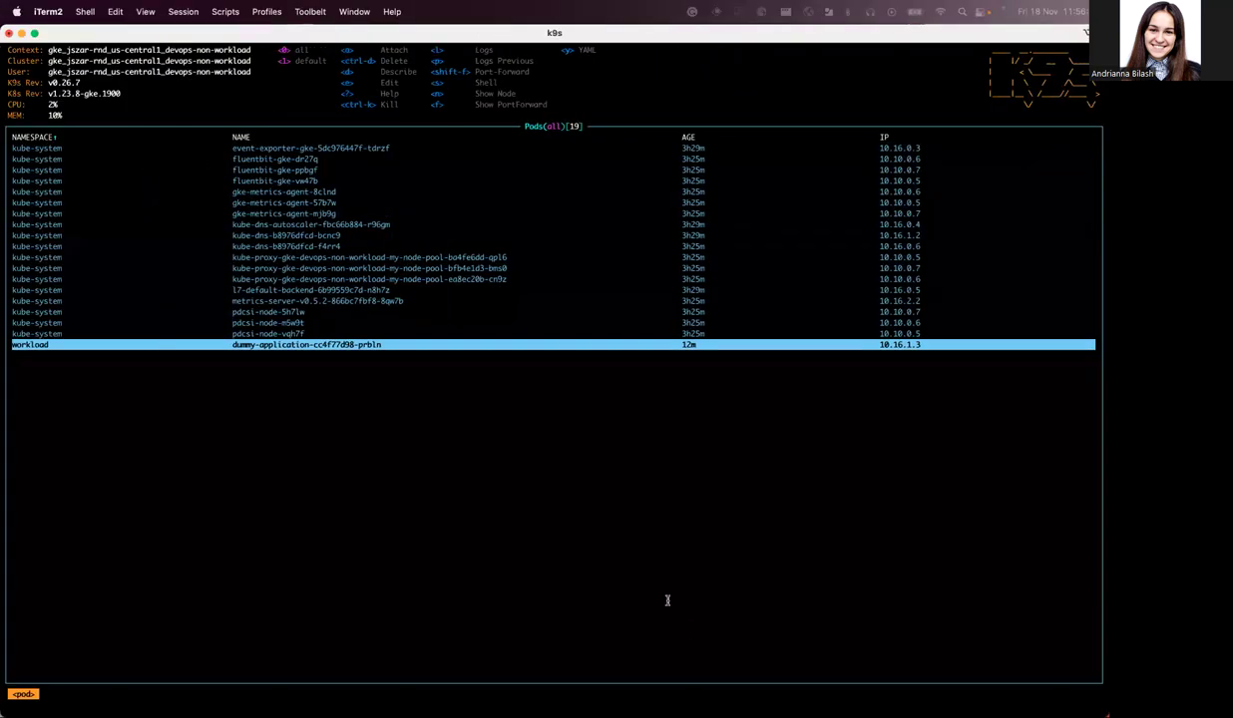
{"action": "key", "text": "Up"}
{"action": "key", "text": "Down"}
{"action": "type", "text": ":q"}
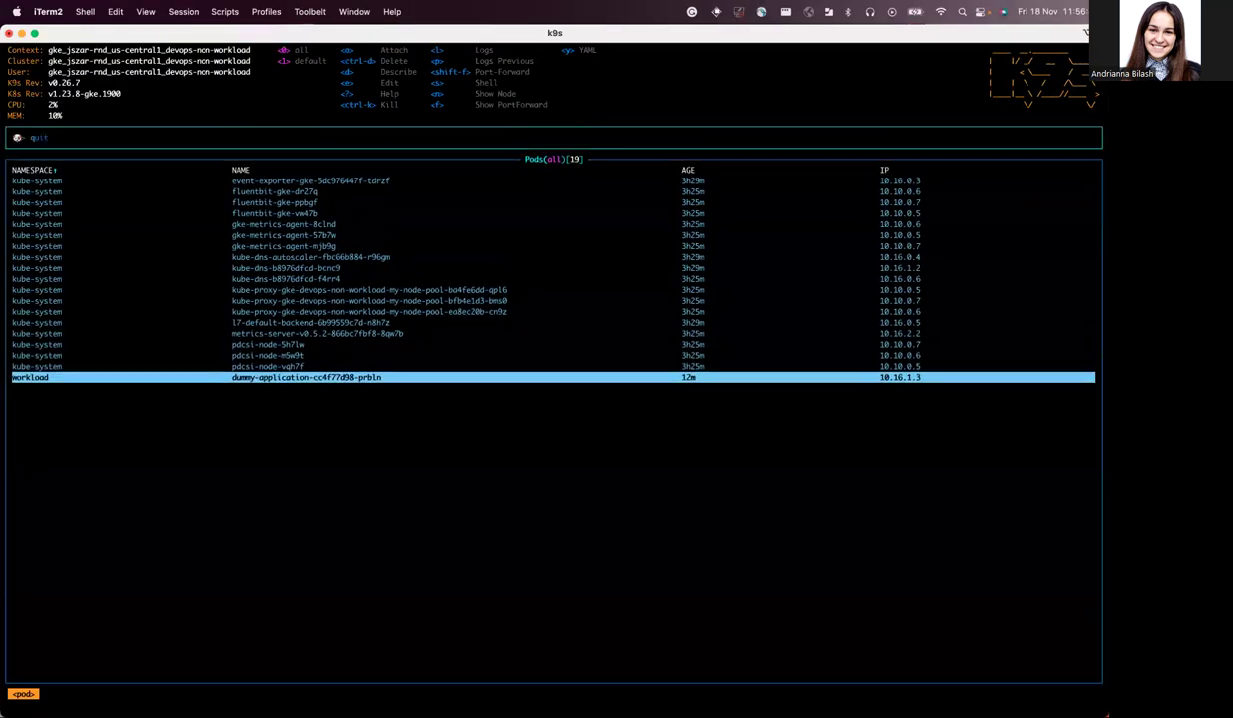
{"action": "key", "text": "Return"}
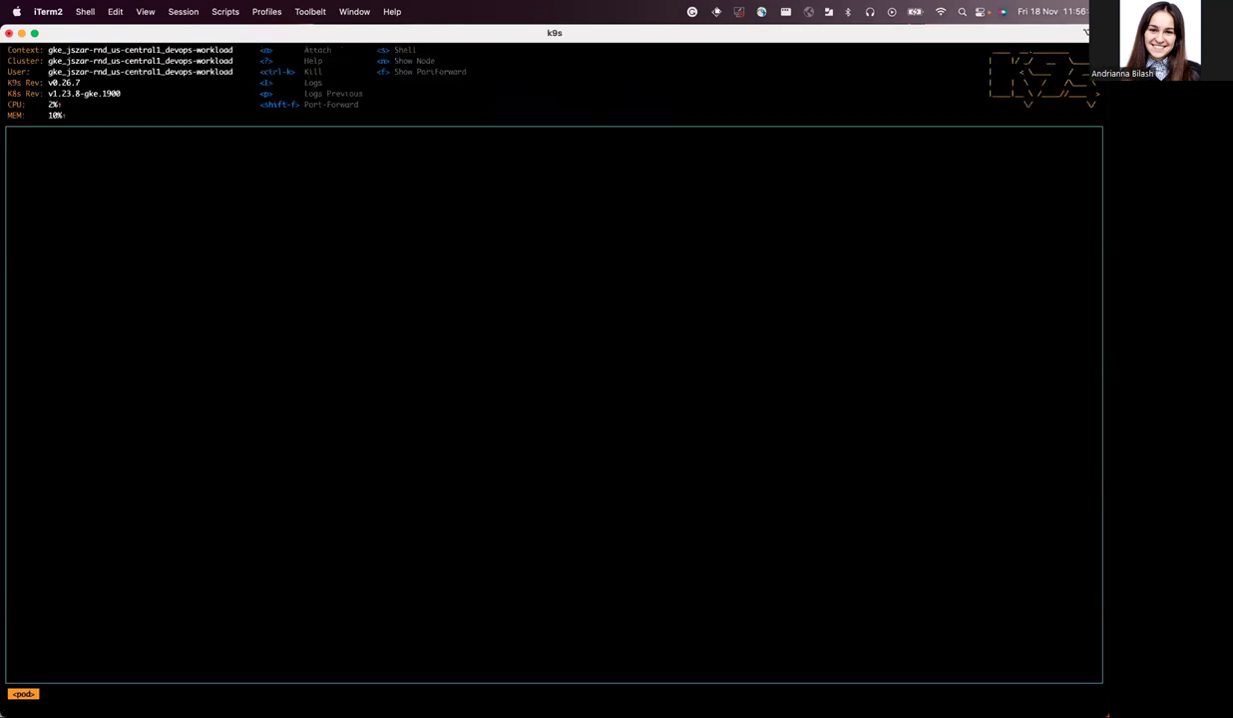
- Go through the devops-workload pod list to check whether the workload namespace has a reader pod
{"action": "key", "text": "Down"}
{"action": "key", "text": "Down"}
{"action": "key", "text": "Down"}
{"action": "key", "text": "Down"}
{"action": "key", "text": "Down"}
{"action": "key", "text": "Down"}
{"action": "key", "text": "Down"}
{"action": "key", "text": "Down"}
{"action": "key", "text": "Down"}
{"action": "key", "text": "Down"}
{"action": "key", "text": "Down"}
{"action": "key", "text": "Down"}
{"action": "key", "text": "Down"}
{"action": "key", "text": "Down"}
{"action": "key", "text": "Down"}
{"action": "key", "text": "Down"}
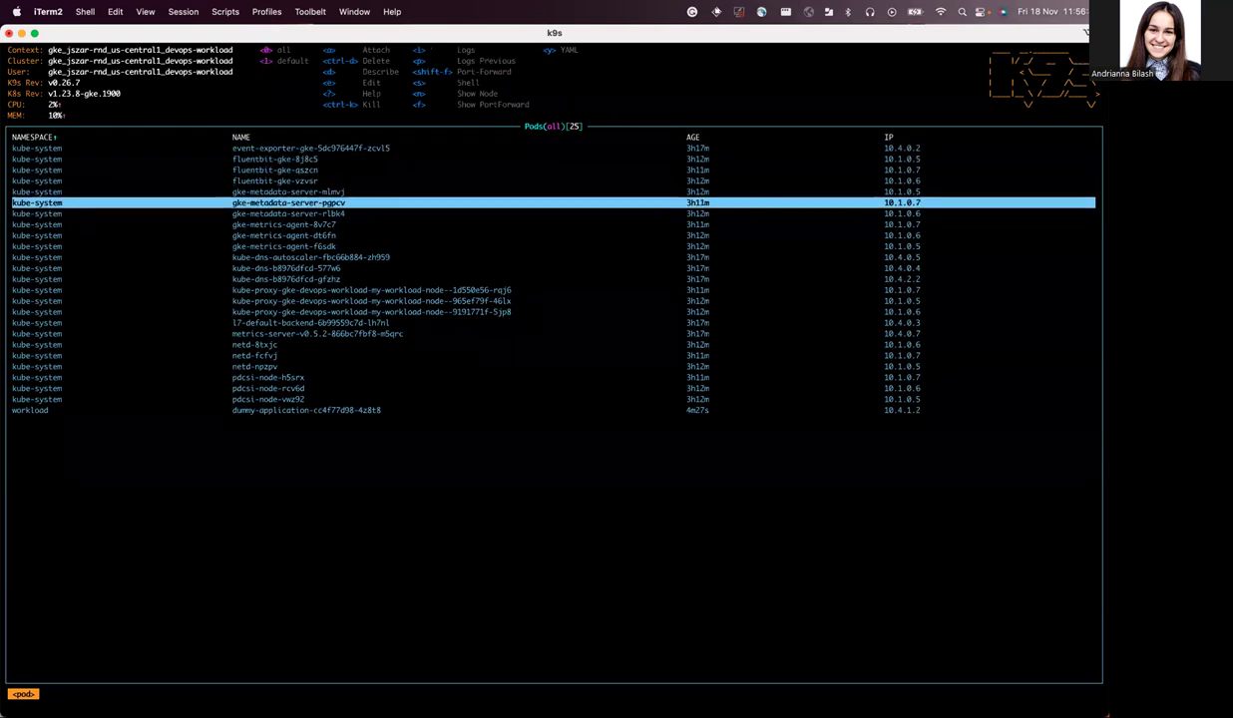
{"action": "key", "text": "Down"}
{"action": "key", "text": "Down"}
{"action": "key", "text": "Down"}
{"action": "key", "text": "Down"}
{"action": "key", "text": "Down"}
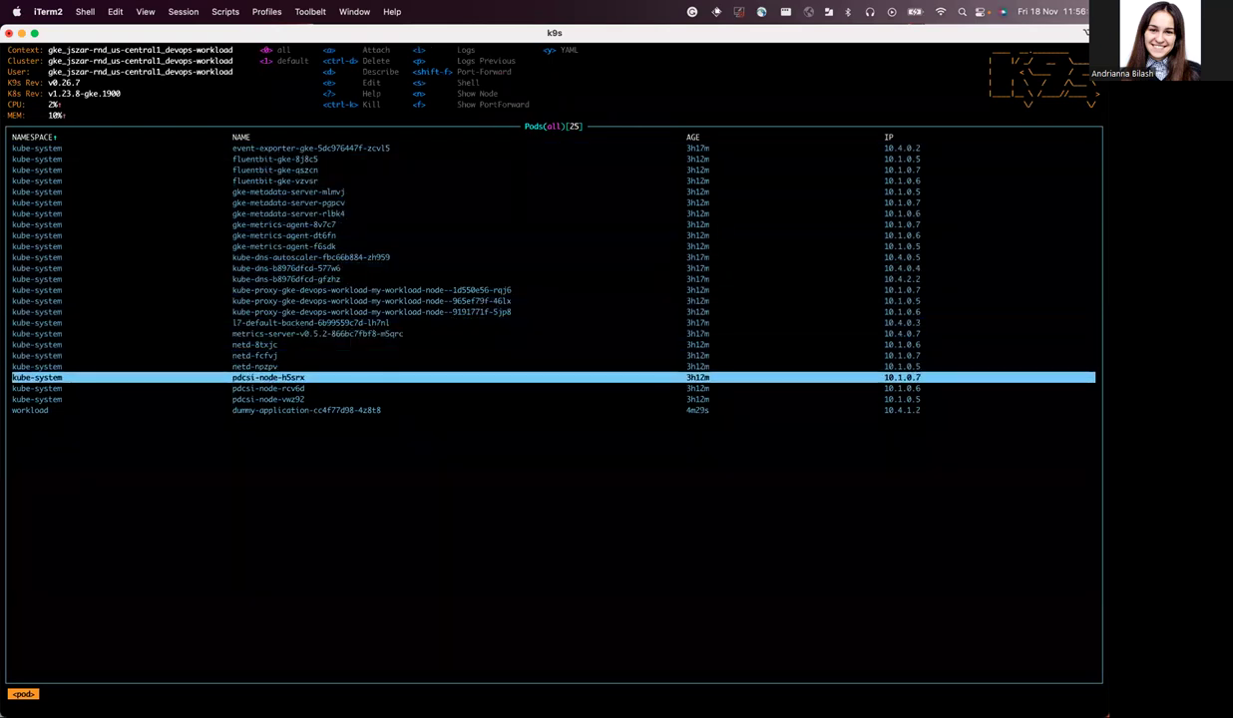
- List the deployments in k9s and delete dummy-application-reader from the workload namespace
{"action": "key", "text": "colon"}
{"action": "type", "text": "deployment"}
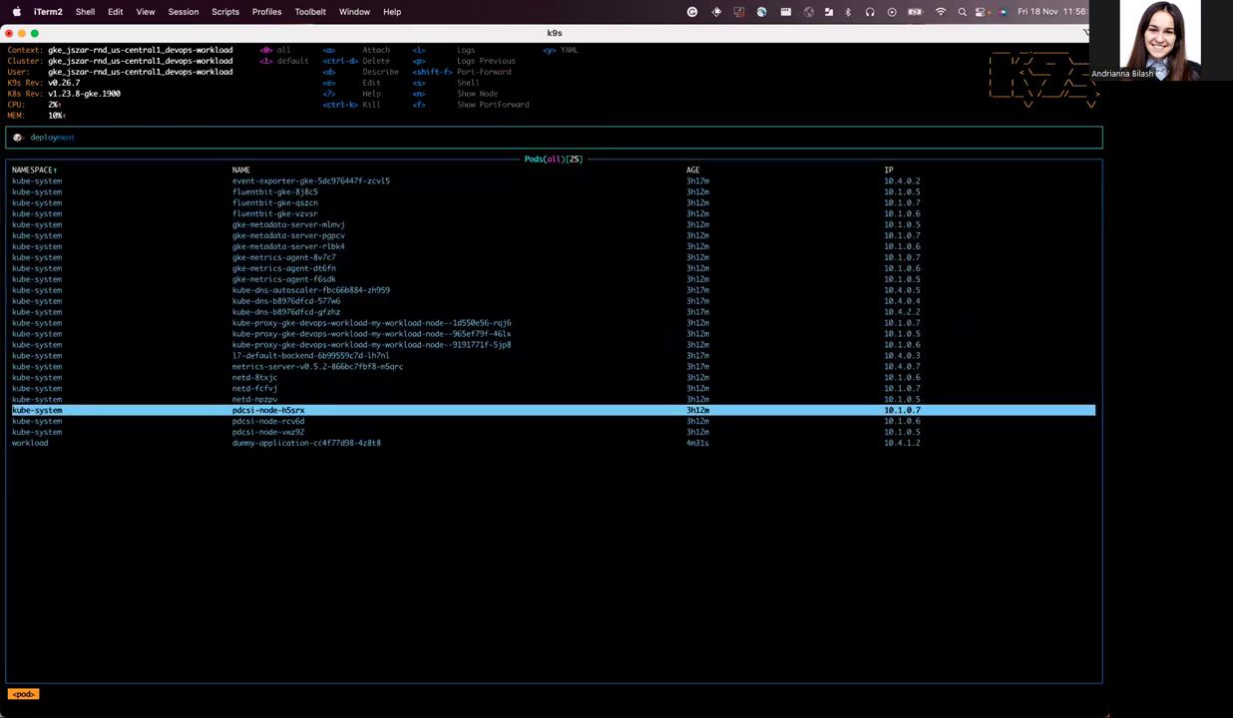
{"action": "key", "text": "Return"}
{"action": "key", "text": "Down"}
{"action": "key", "text": "Down"}
{"action": "key", "text": "Down"}
{"action": "key", "text": "Down"}
{"action": "key", "text": "Down"}
{"action": "key", "text": "Down"}
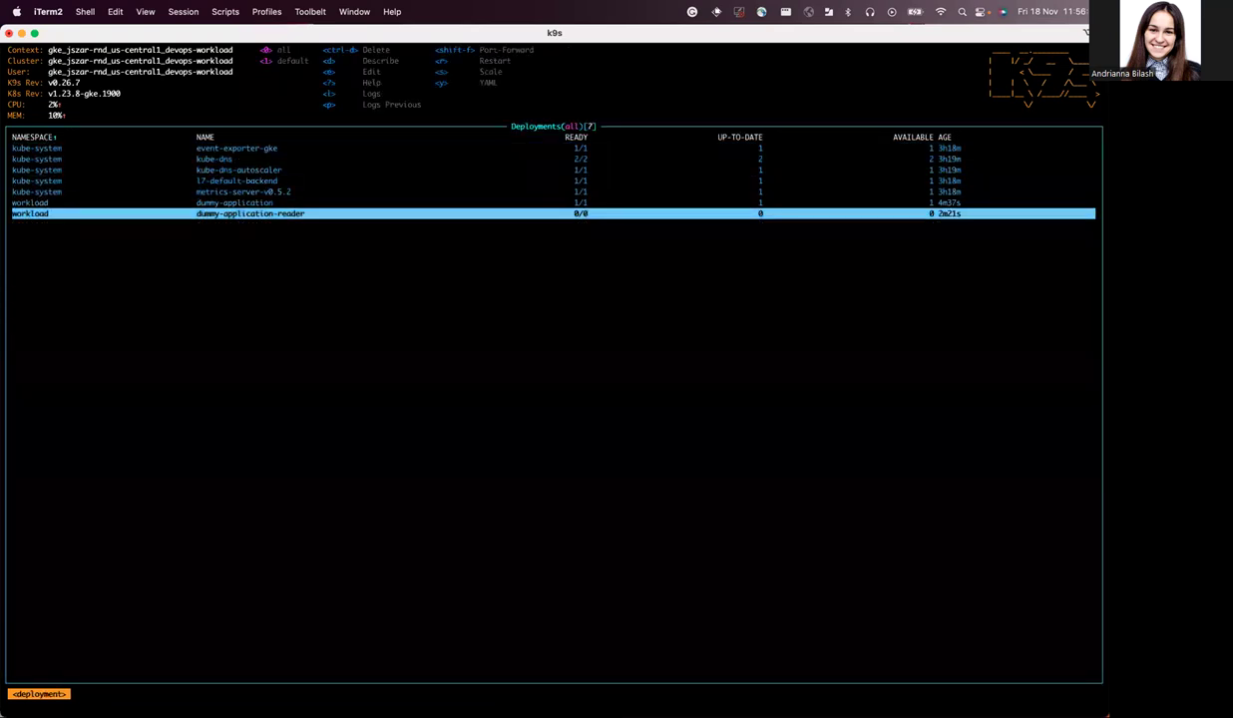
{"action": "key", "text": "ctrl+d"}
{"action": "key", "text": "Return"}
{"action": "key", "text": "ctrl+d"}
{"action": "key", "text": "Tab"}
{"action": "key", "text": "Return"}
- Switch back to the project terminal and run kubectl apply -f deployment-sa-reader.yaml to recreate the reader deployment
{"action": "left_click", "coordinate": [682, 685]}
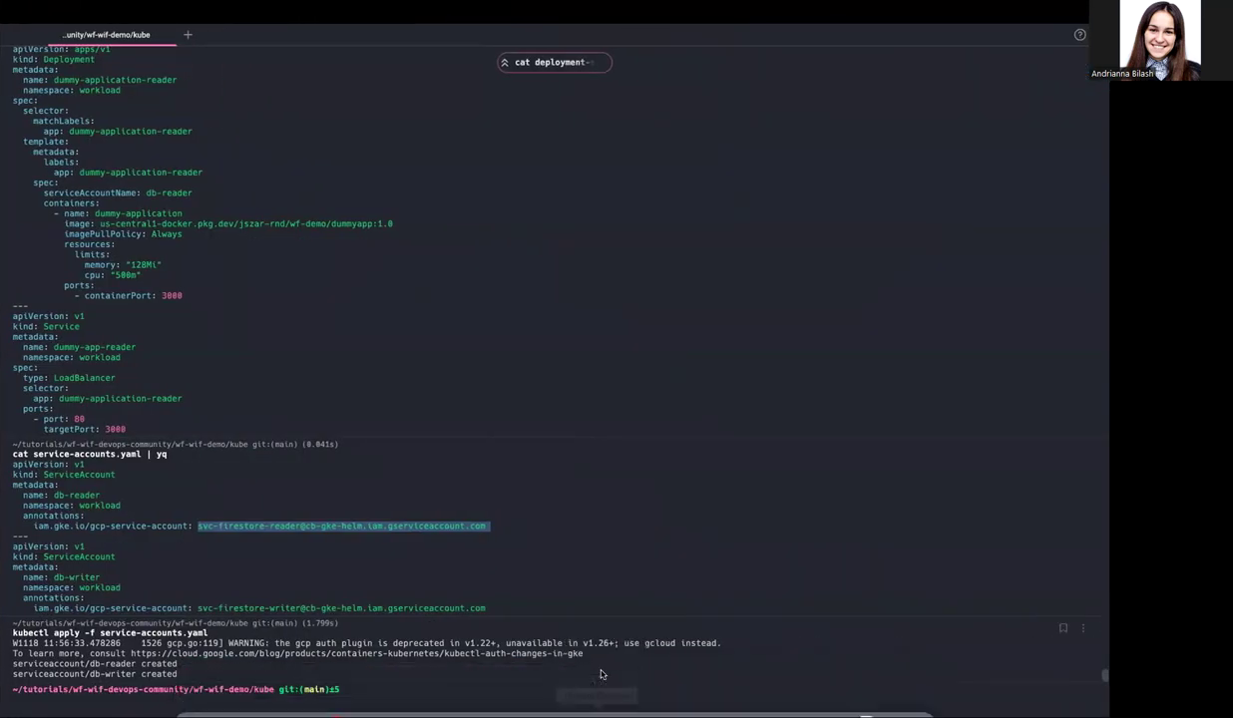
{"action": "left_click", "coordinate": [592, 689]}
{"action": "key", "text": "Up"}
{"action": "key", "text": "Up"}
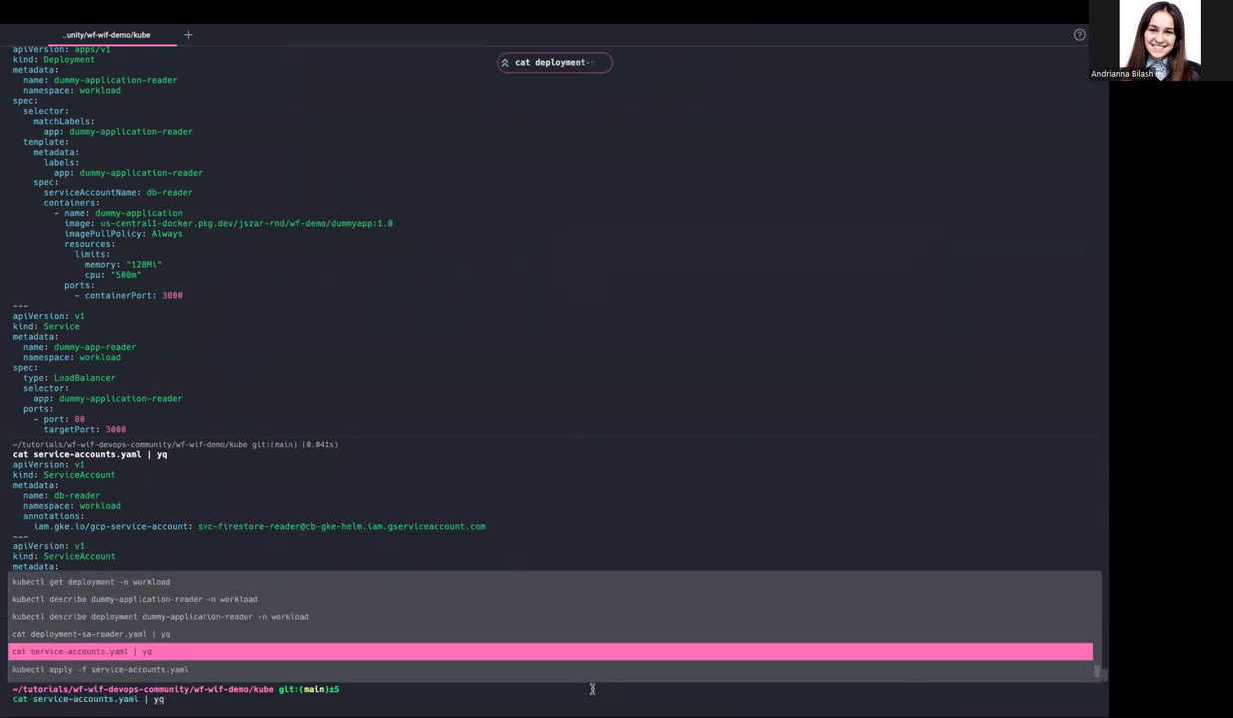
{"action": "key", "text": "Up"}
{"action": "key", "text": "Up"}
{"action": "key", "text": "Down"}
{"action": "key", "text": "Down"}
{"action": "key", "text": "Down"}
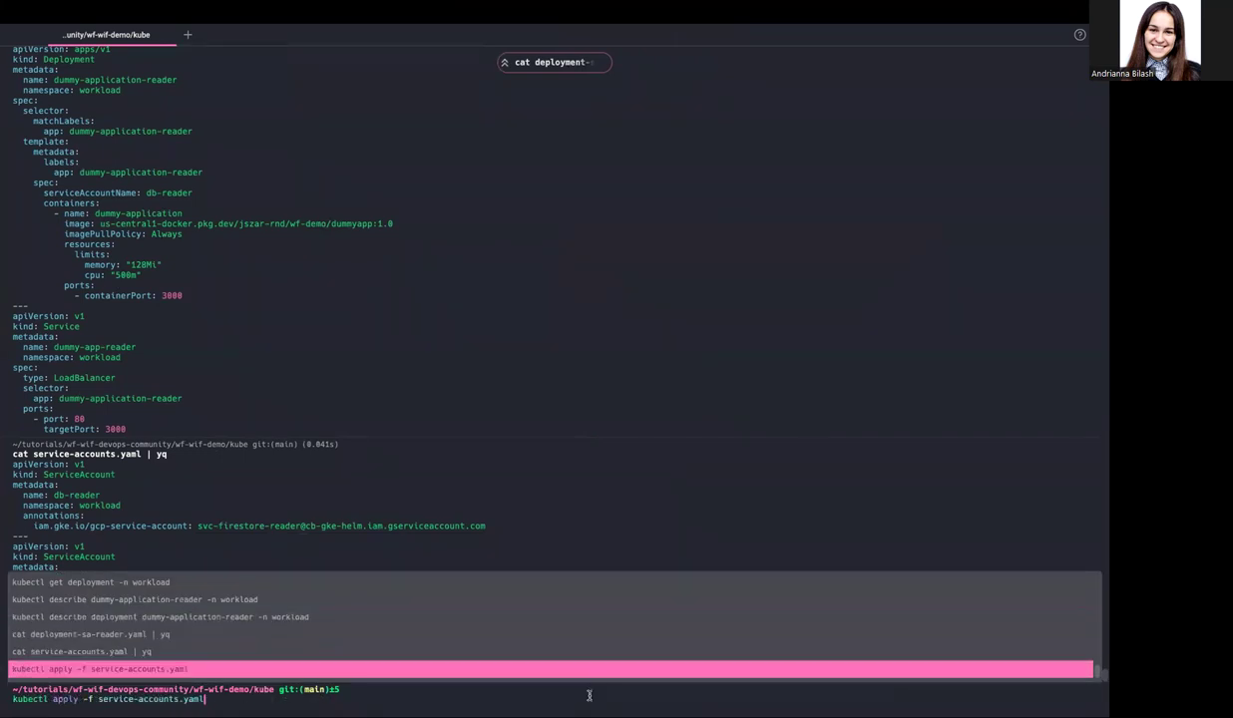
{"action": "key", "text": "Return"}
{"action": "key", "text": "Up"}
{"action": "key", "text": "BackSpace"}
{"action": "key", "text": "BackSpace"}
{"action": "key", "text": "BackSpace"}
{"action": "key", "text": "BackSpace"}
{"action": "key", "text": "BackSpace"}
{"action": "key", "text": "BackSpace"}
{"action": "key", "text": "BackSpace"}
{"action": "key", "text": "BackSpace"}
{"action": "key", "text": "BackSpace"}
{"action": "key", "text": "BackSpace"}
{"action": "key", "text": "BackSpace"}
{"action": "key", "text": "BackSpace"}
{"action": "key", "text": "BackSpace"}
{"action": "key", "text": "BackSpace"}
{"action": "key", "text": "BackSpace"}
{"action": "key", "text": "BackSpace"}
{"action": "key", "text": "BackSpace"}
{"action": "key", "text": "BackSpace"}
{"action": "key", "text": "BackSpace"}
{"action": "key", "text": "BackSpace"}
{"action": "key", "text": "BackSpace"}
{"action": "type", "text": "deployment-"}
{"action": "key", "text": "Tab"}
{"action": "key", "text": "Down"}
{"action": "key", "text": "Return"}
{"action": "key", "text": "Return"}
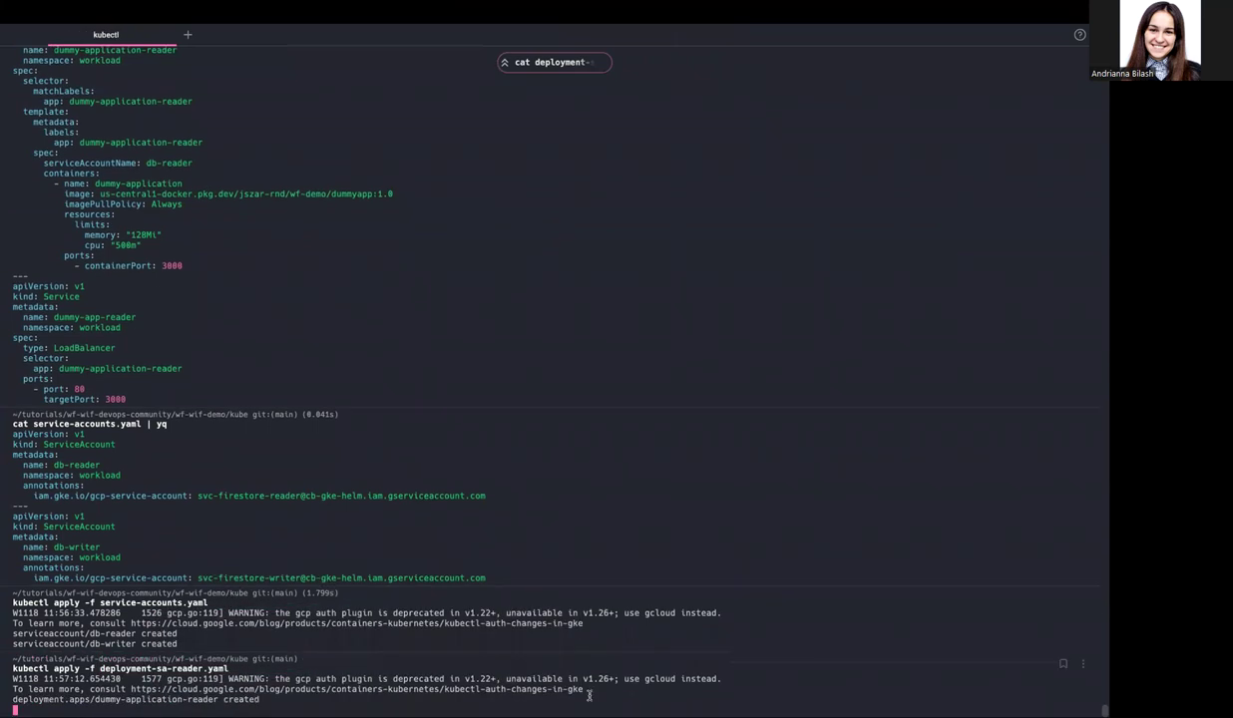
- Switch to k9s and describe the dummy-application-reader deployment to examine its replicas, conditions and events
{"action": "key", "text": "ctrl+Left"}
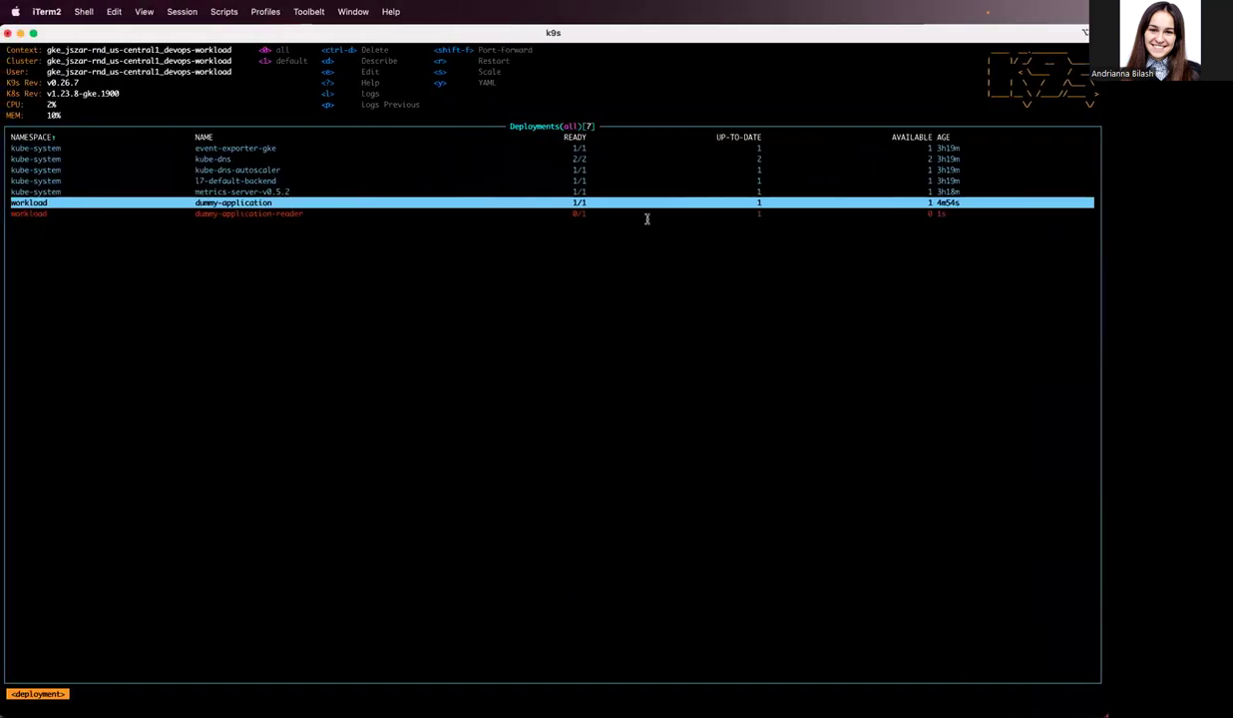
{"action": "key", "text": "Down"}
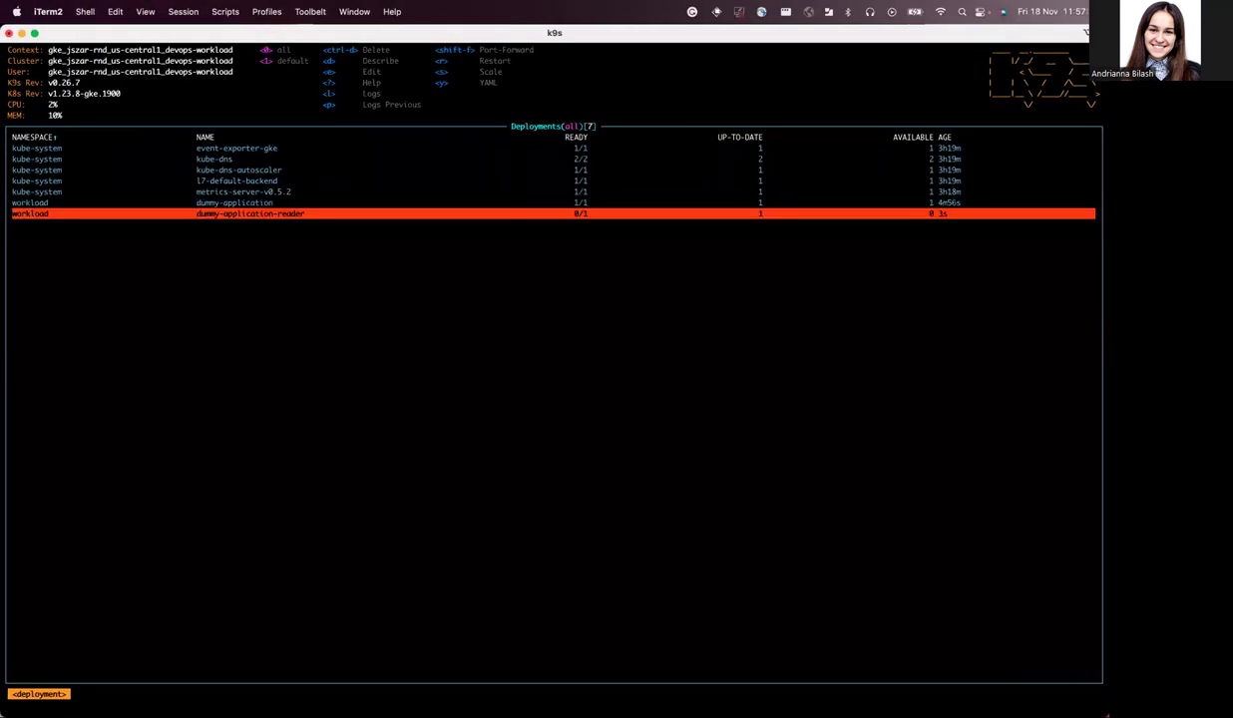
{"action": "key", "text": "d"}
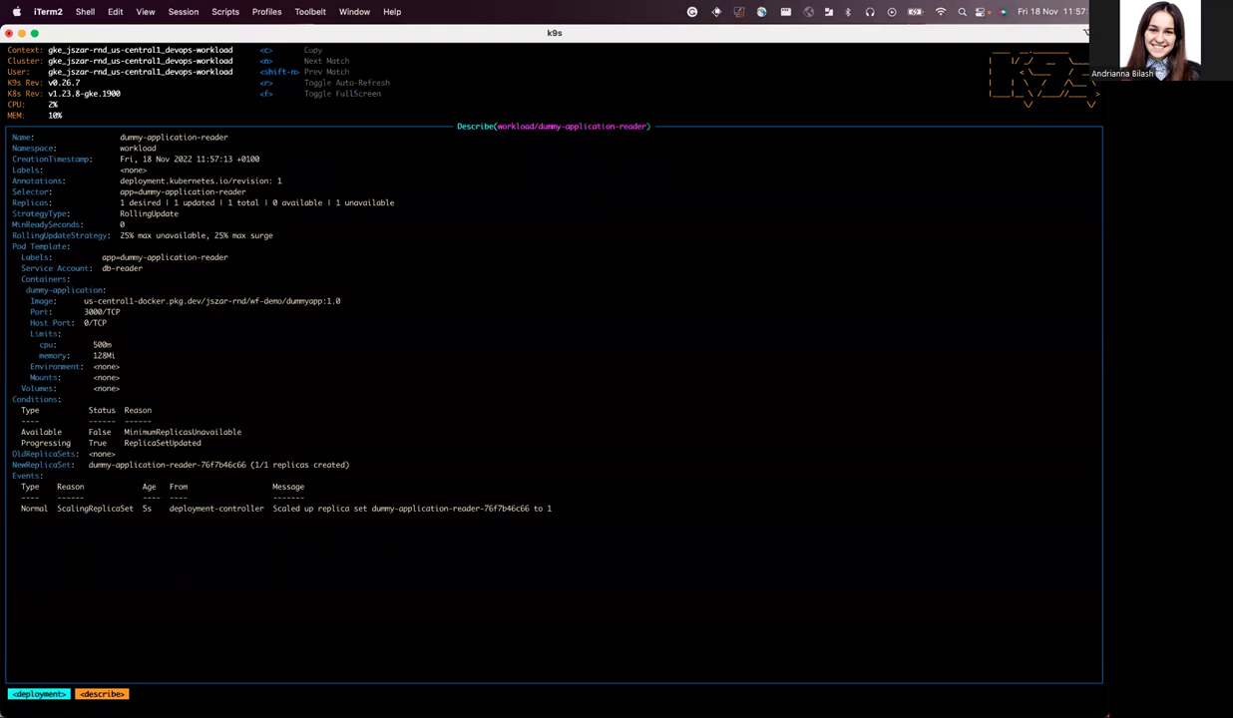
{"action": "key", "text": "Escape"}
- List the cluster's replica sets in k9s and move down through them
{"action": "key", "text": "colon"}
{"action": "type", "text": "replicaset"}
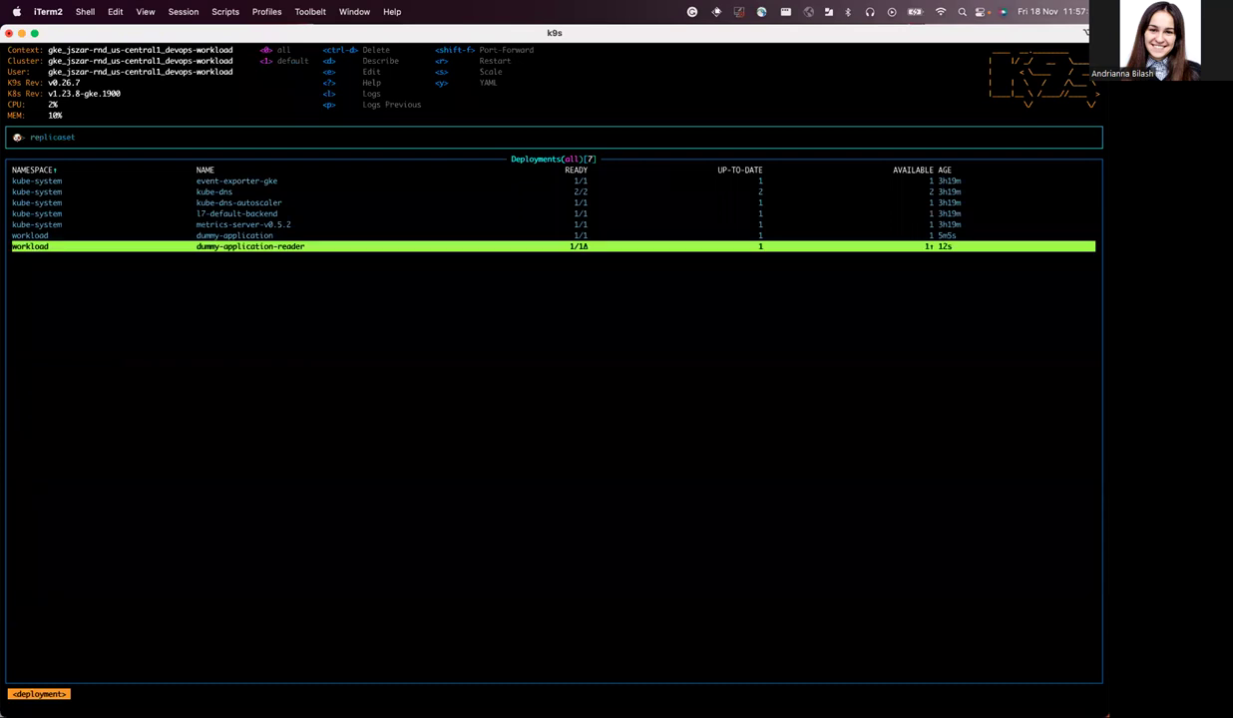
{"action": "key", "text": "Return"}
{"action": "key", "text": "Down"}
{"action": "key", "text": "Down"}
{"action": "key", "text": "Down"}
{"action": "key", "text": "Down"}
- List the pods in k9s and select the dummy-application-reader pod in the workload namespace
{"action": "key", "text": "colon"}
{"action": "type", "text": "pod"}
{"action": "key", "text": "Return"}
{"action": "key", "text": "Down"}
{"action": "key", "text": "Down"}
{"action": "key", "text": "Down"}
{"action": "key", "text": "Down"}
{"action": "key", "text": "Down"}
{"action": "key", "text": "Down"}
{"action": "key", "text": "Down"}
{"action": "key", "text": "Down"}
{"action": "key", "text": "Down"}
{"action": "key", "text": "Down"}
{"action": "key", "text": "Down"}
{"action": "key", "text": "Down"}
{"action": "key", "text": "Down"}
{"action": "key", "text": "Down"}
{"action": "key", "text": "Down"}
{"action": "key", "text": "Down"}
{"action": "key", "text": "Down"}
{"action": "key", "text": "Down"}
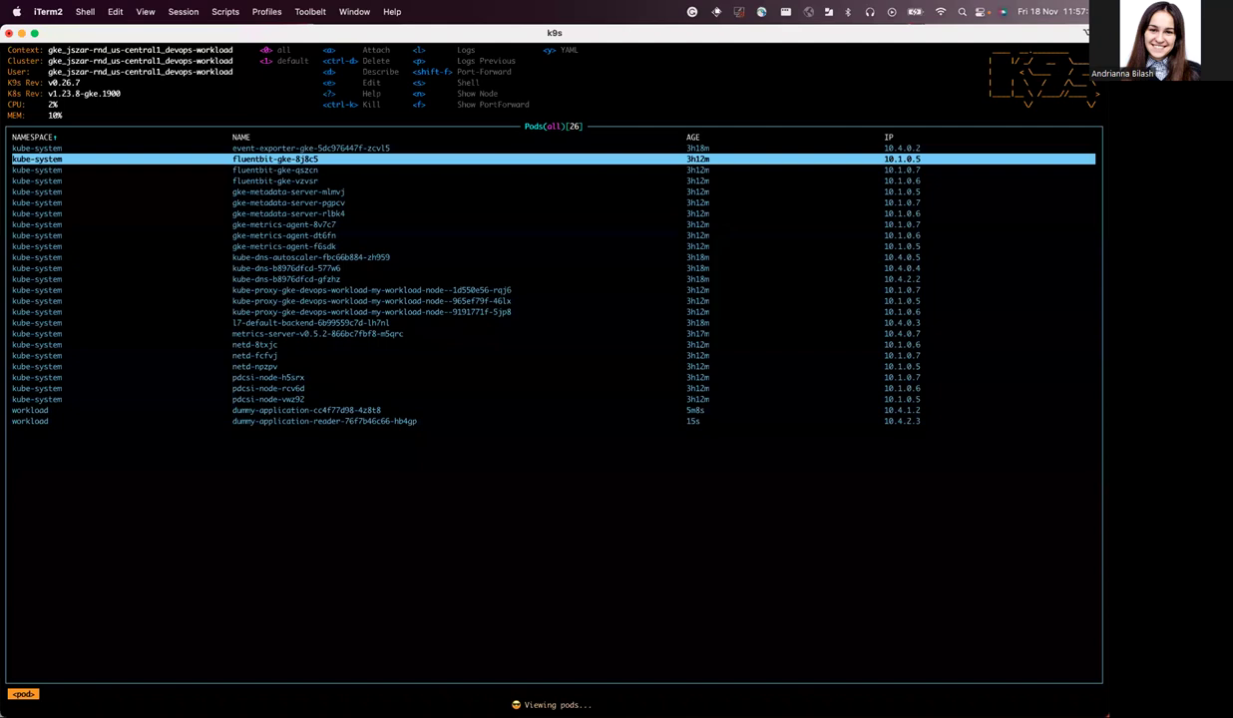
{"action": "key", "text": "Down"}
{"action": "key", "text": "Down"}
{"action": "key", "text": "Down"}
{"action": "key", "text": "Down"}
{"action": "key", "text": "Down"}
{"action": "key", "text": "Down"}
{"action": "key", "text": "Down"}
- Describe the dummy-application-reader pod to examine its service account and status, and view its logs
{"action": "key", "text": "d"}
{"action": "key", "text": "Down"}
{"action": "key", "text": "Down"}
{"action": "key", "text": "Down"}
{"action": "key", "text": "Down"}
{"action": "key", "text": "Down"}
{"action": "key", "text": "Down"}
{"action": "key", "text": "Down"}
{"action": "key", "text": "Down"}
{"action": "key", "text": "Down"}
{"action": "key", "text": "Down"}
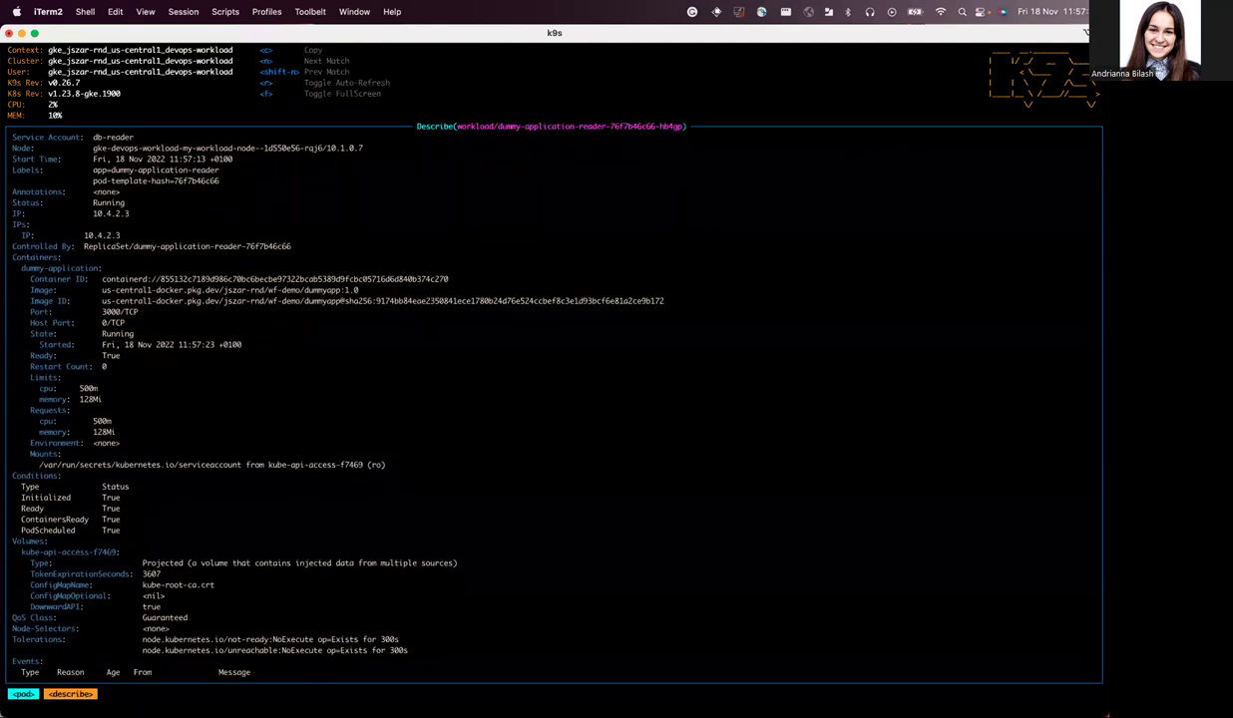
{"action": "key", "text": "Escape"}
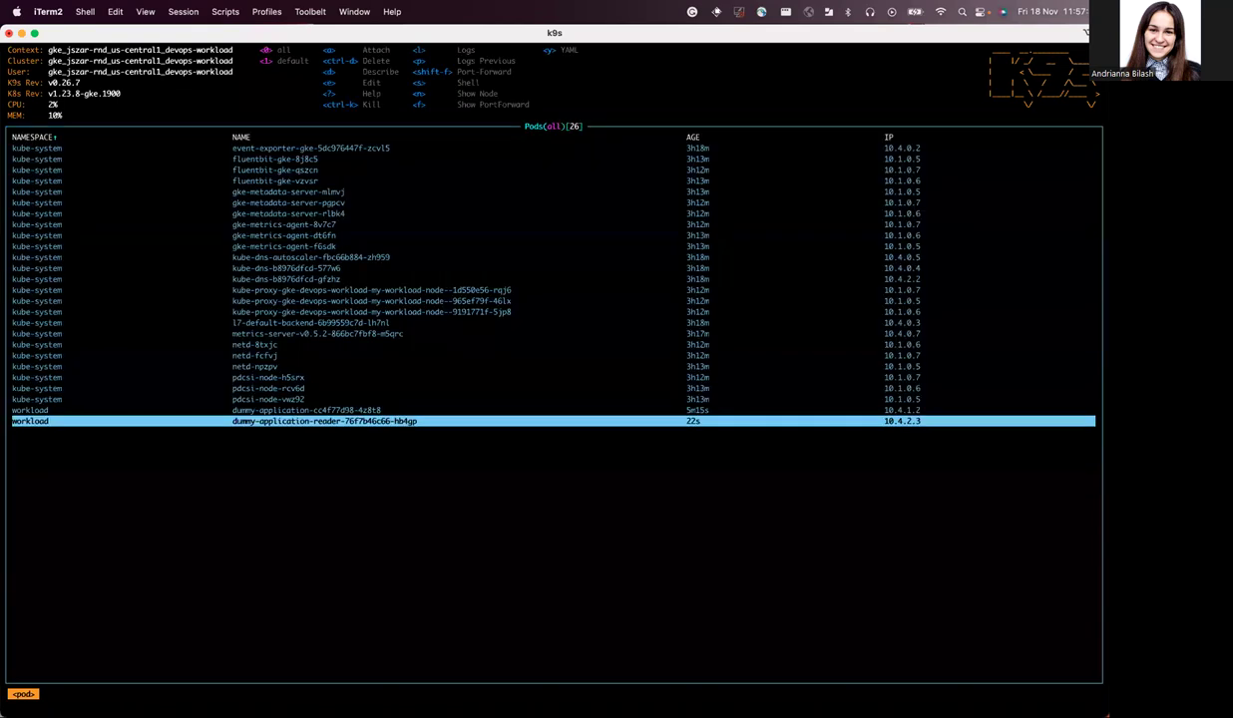
{"action": "key", "text": "l"}
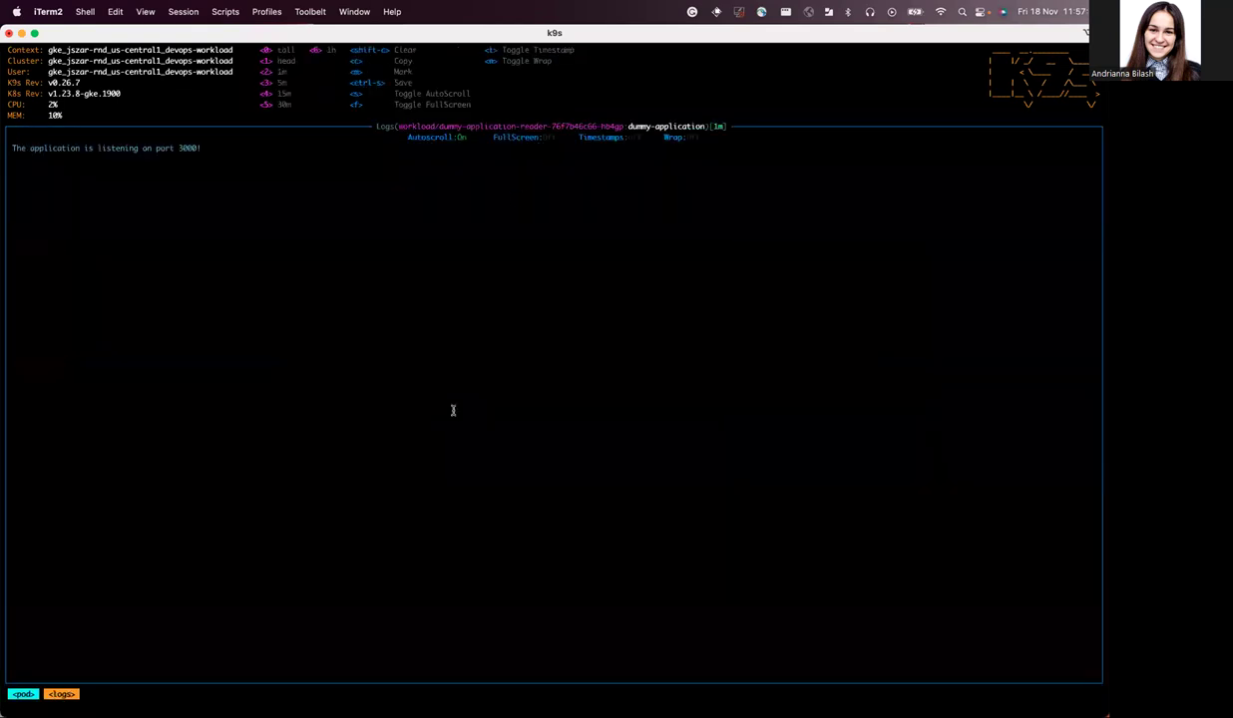
- Switch back to the project terminal and run kubectl get service -n workload to list the services
{"action": "key", "text": "ctrl+Right"}
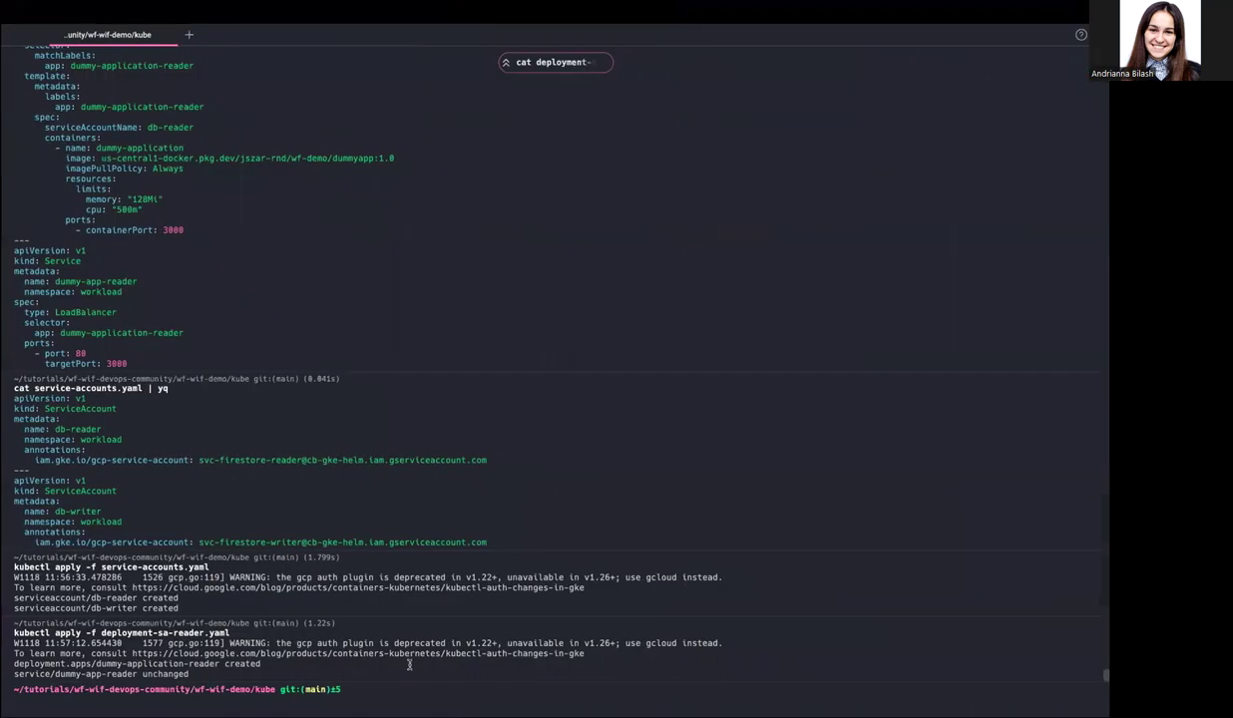
{"action": "type", "text": "kubectl "}
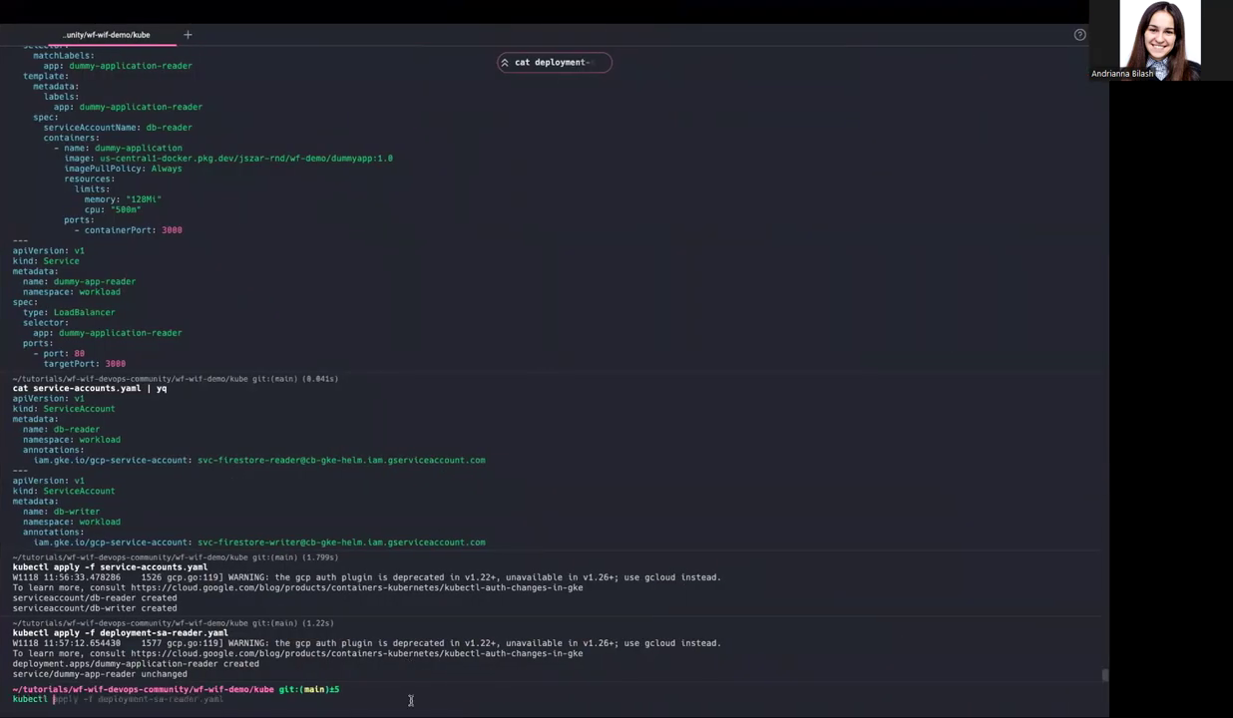
{"action": "type", "text": "get serv"}
{"action": "key", "text": "Right"}
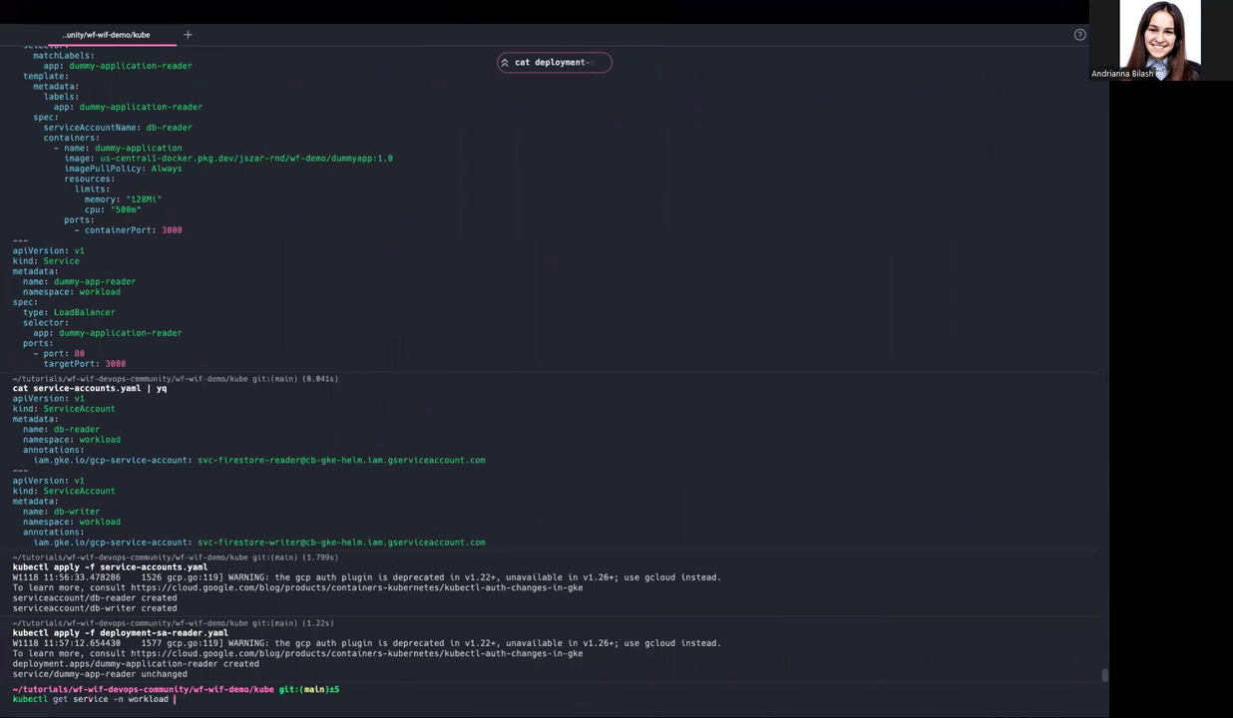
{"action": "key", "text": "Return"}
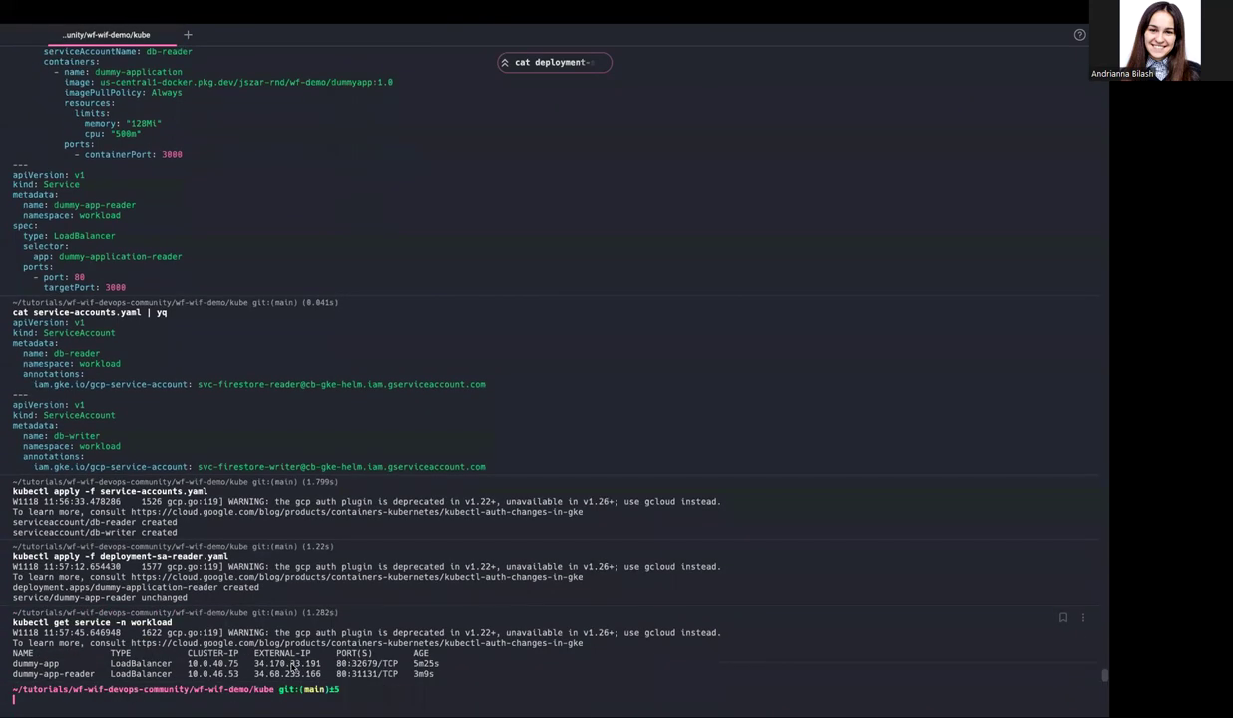
- Copy dummy-app-reader's external IP from the terminal and set LB_GENERAL in rest.rest to 34.68.233.166 in VS Code
{"action": "left_click_drag", "start_coordinate": [254, 678], "coordinate": [323, 678]}
{"action": "key", "text": "ctrl+c"}
{"action": "key", "text": "ctrl+Left"}
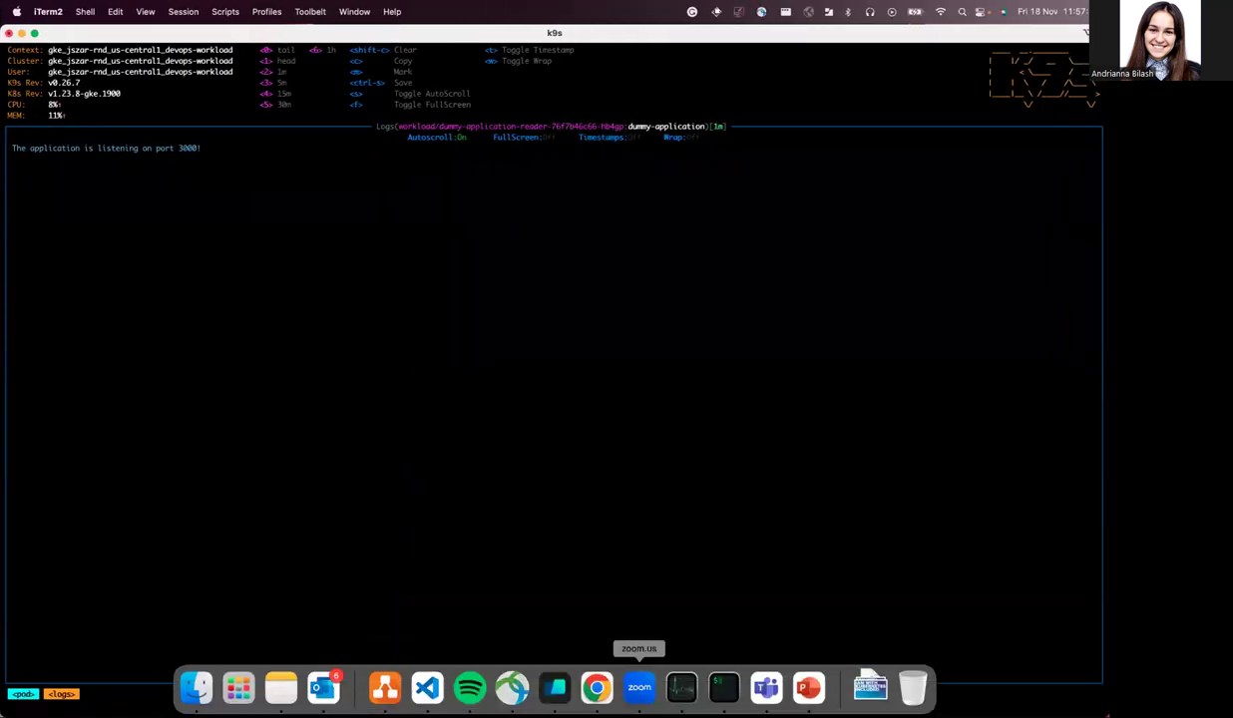
{"action": "left_click", "coordinate": [427, 688]}
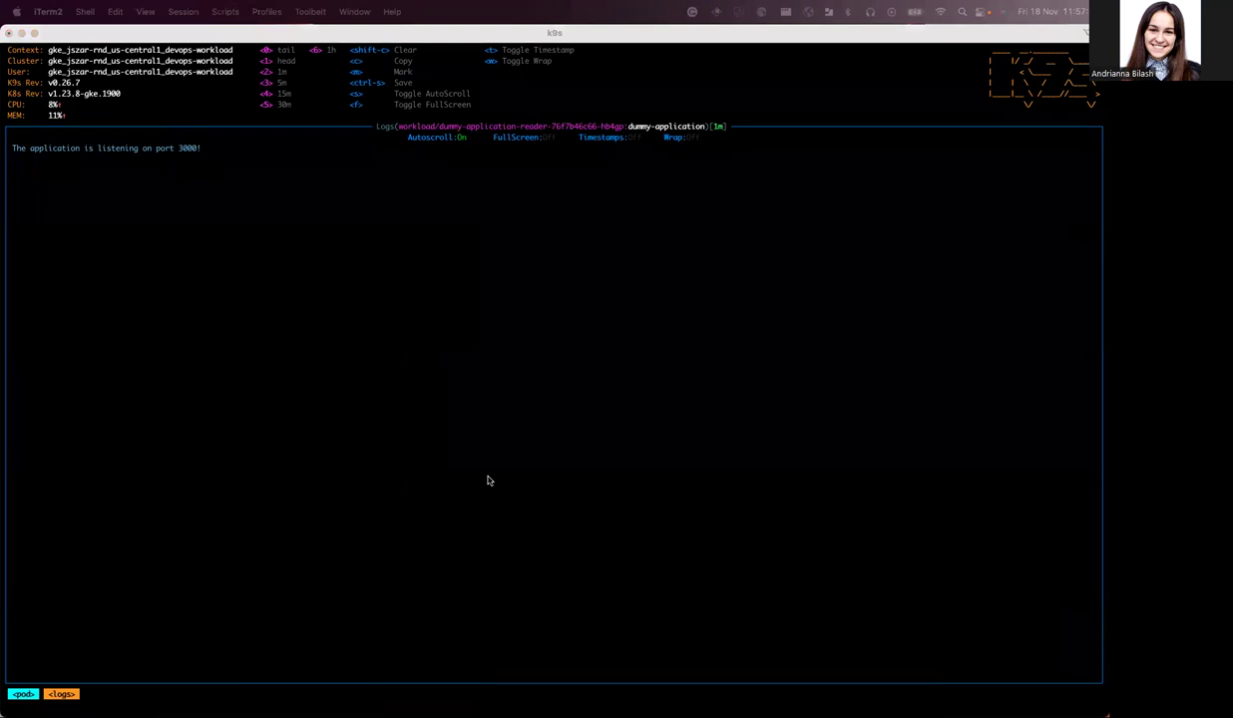
{"action": "key", "text": "ctrl+Right"}
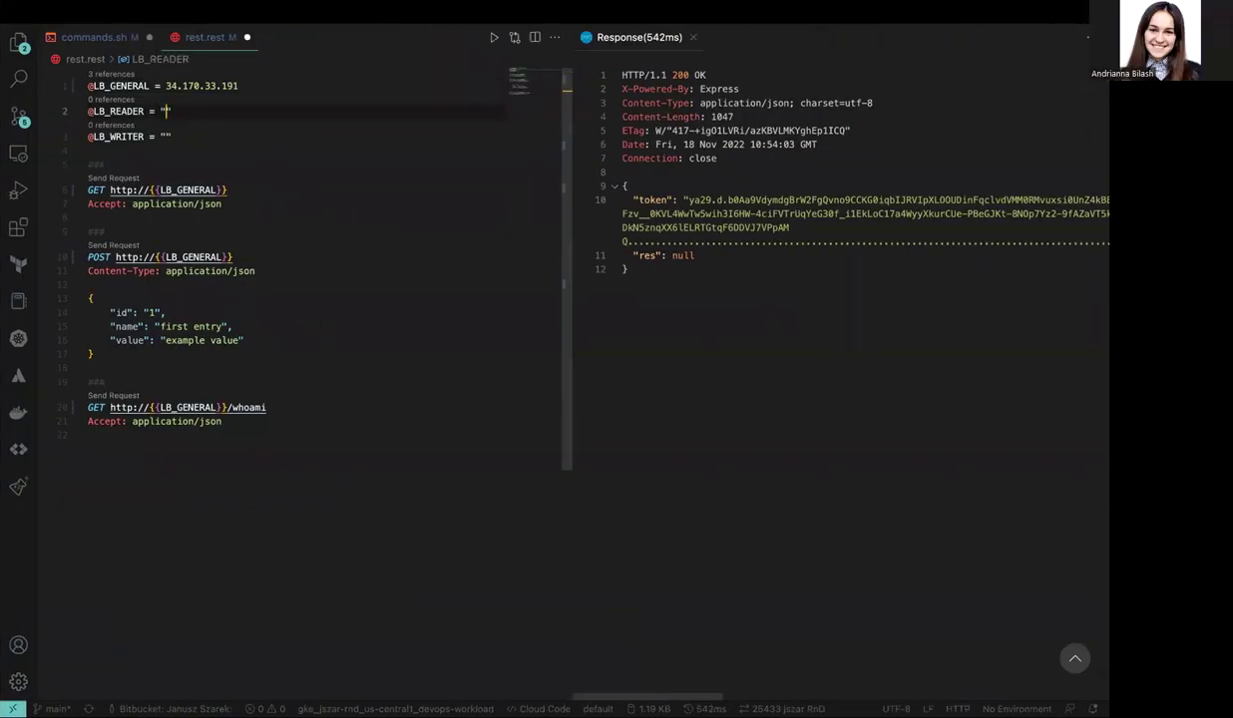
{"action": "left_click", "coordinate": [165, 111]}
{"action": "left_click_drag", "start_coordinate": [238, 86], "coordinate": [165, 86]}
{"action": "key", "text": "ctrl+v"}
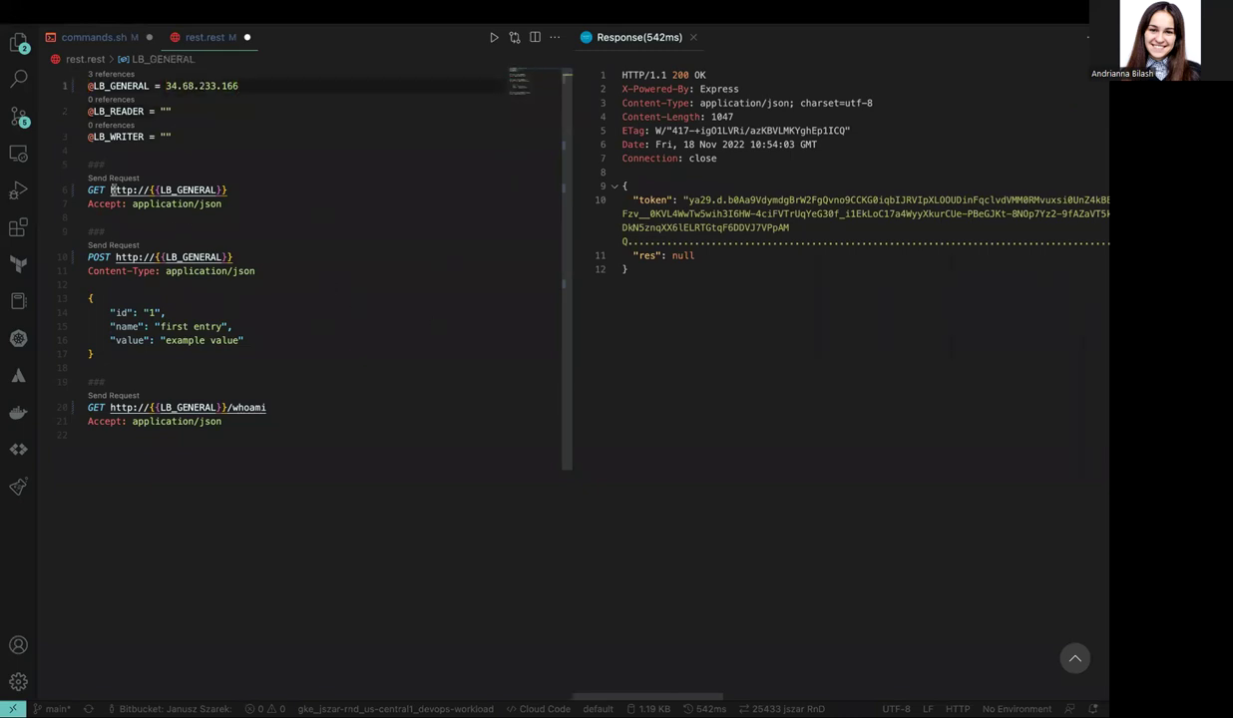
- Send the first GET request to LB_GENERAL and check the reader pod's logs in k9s while waiting
{"action": "left_click", "coordinate": [100, 218]}
{"action": "left_click", "coordinate": [113, 178]}
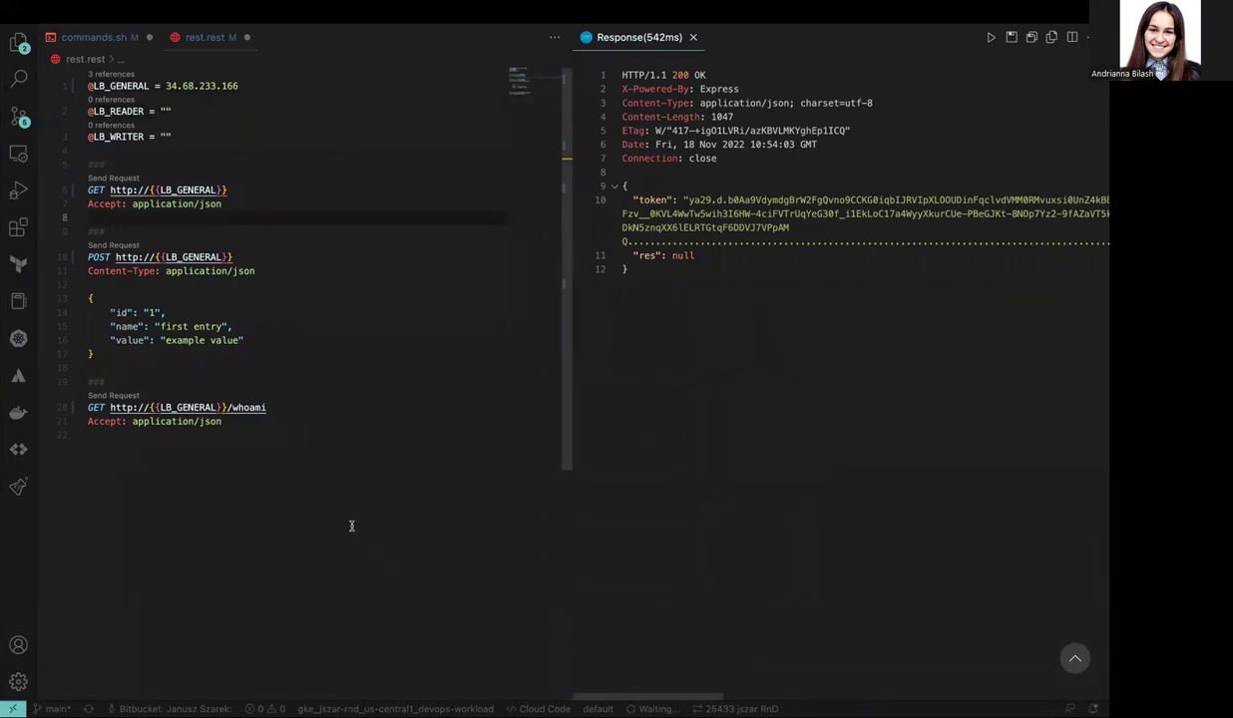
{"action": "key", "text": "ctrl+Left"}
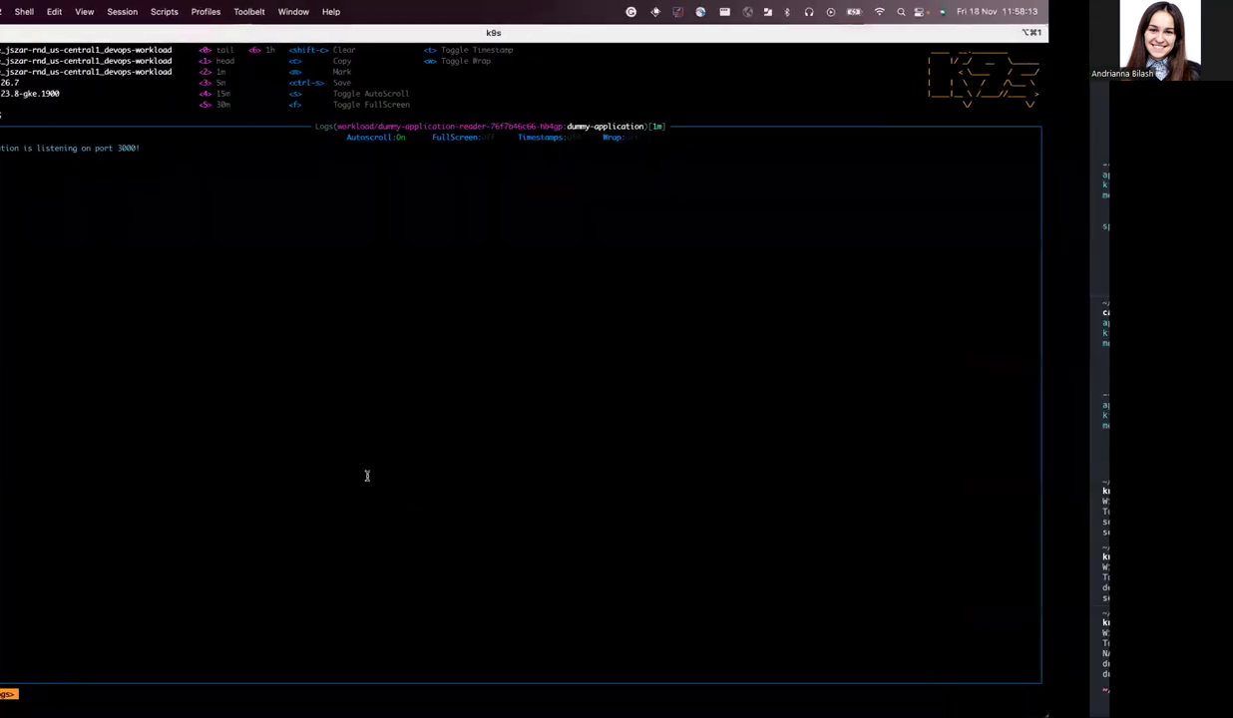
{"action": "key", "text": "ctrl+Right"}
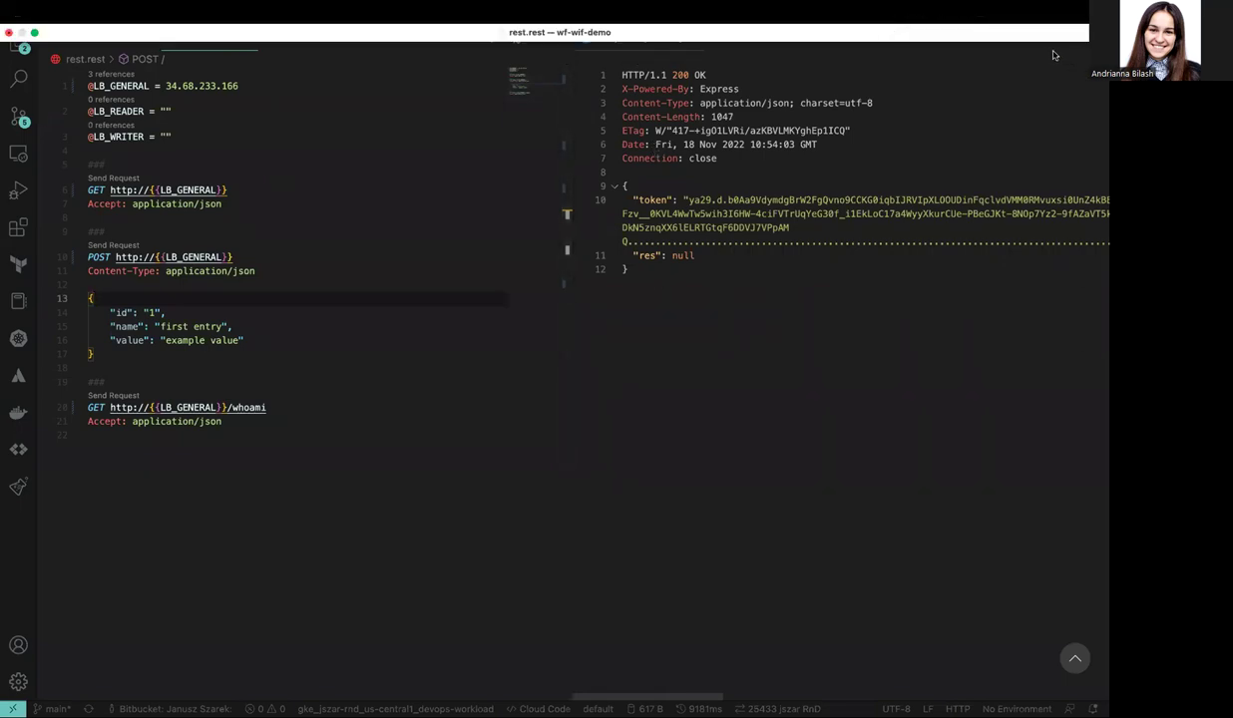
- Send the POST request with the "first entry" body to LB_GENERAL, and resend the GET request
{"action": "left_click", "coordinate": [632, 47]}
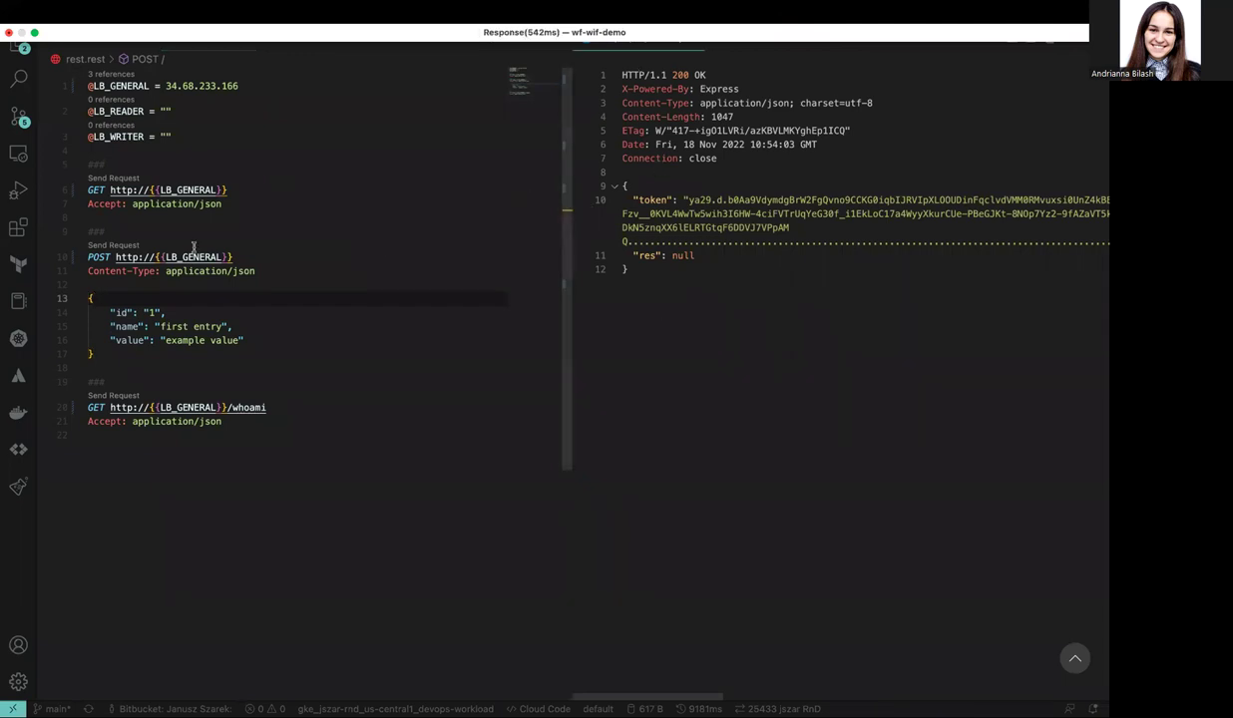
{"action": "left_click", "coordinate": [113, 245]}
{"action": "left_click", "coordinate": [343, 283]}
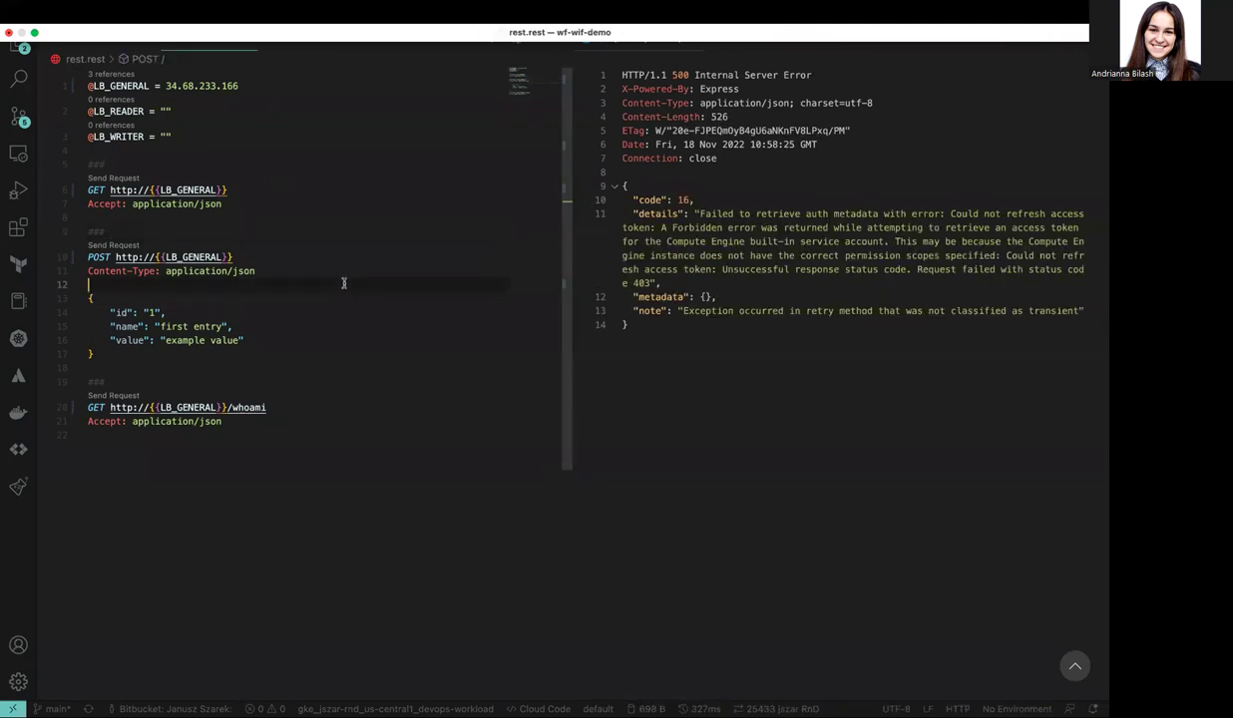
{"action": "left_click", "coordinate": [124, 179]}
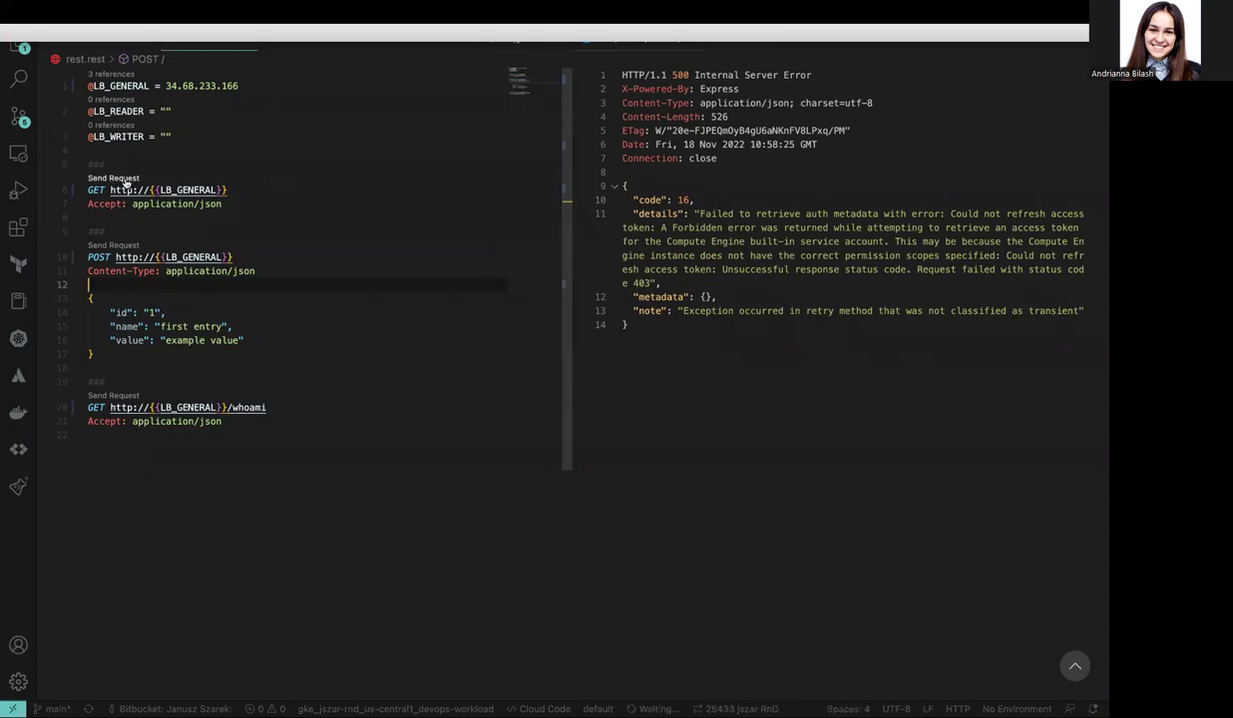
{"action": "left_click", "coordinate": [351, 436]}
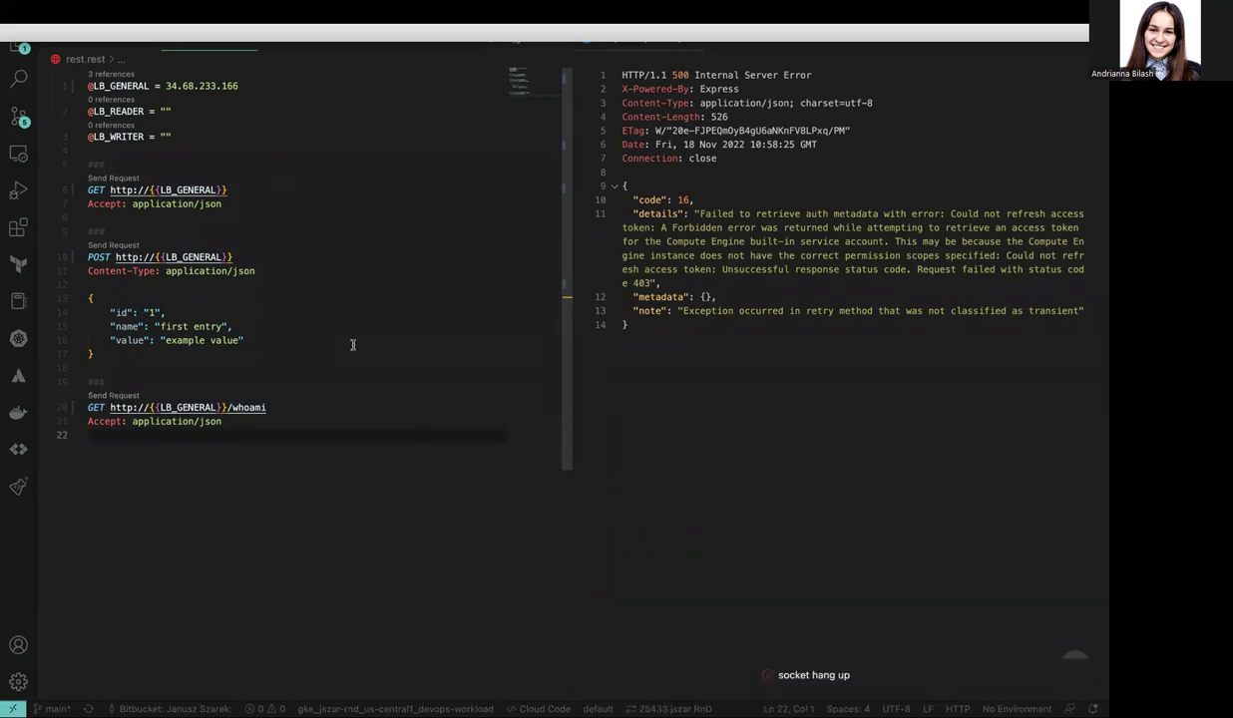
- Switch to k9s to examine the dummy-application-reader pod's logs for the request error, and return to rest.rest
{"action": "key", "text": "ctrl+Left"}
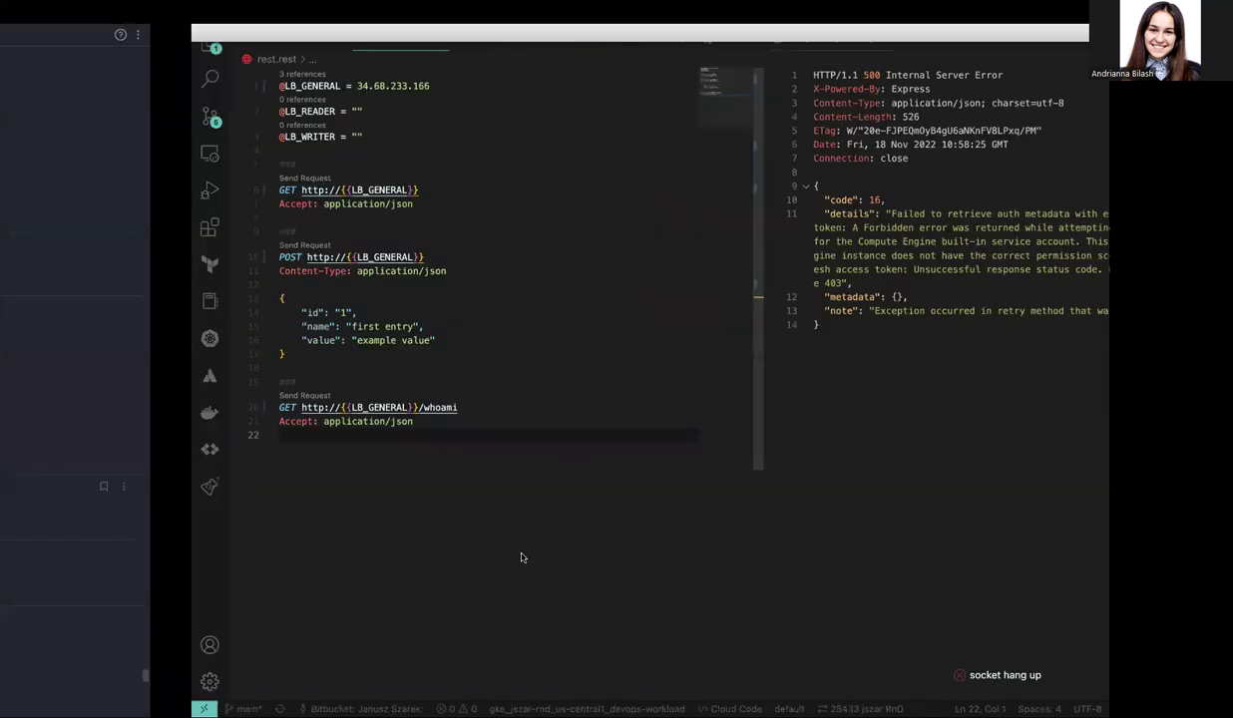
{"action": "key", "text": "ctrl+Left"}
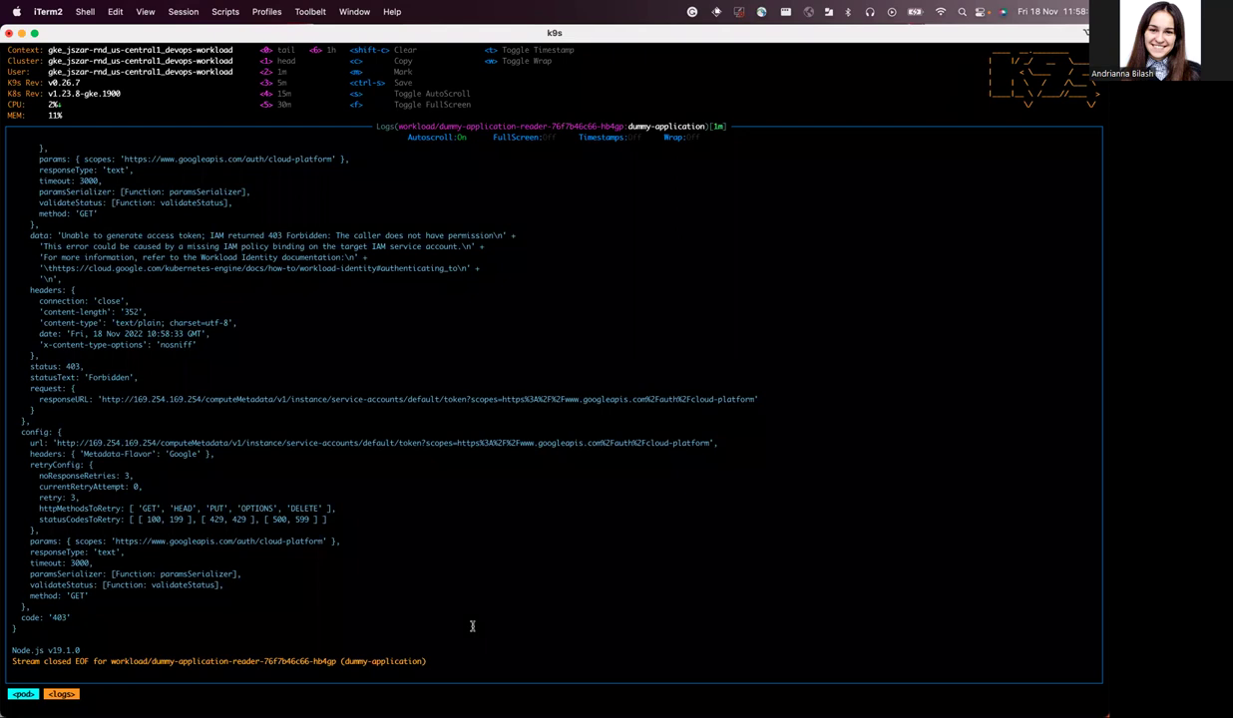
{"action": "key", "text": "ctrl+Right"}
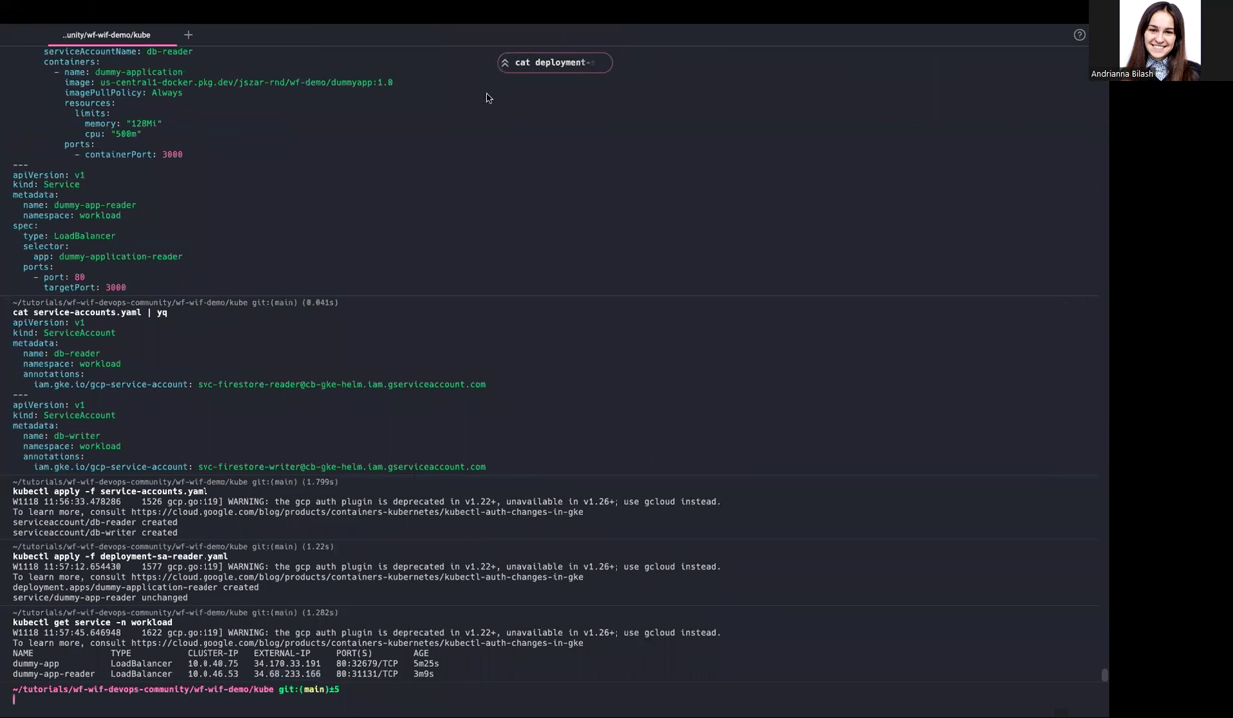
{"action": "key", "text": "ctrl+Right"}
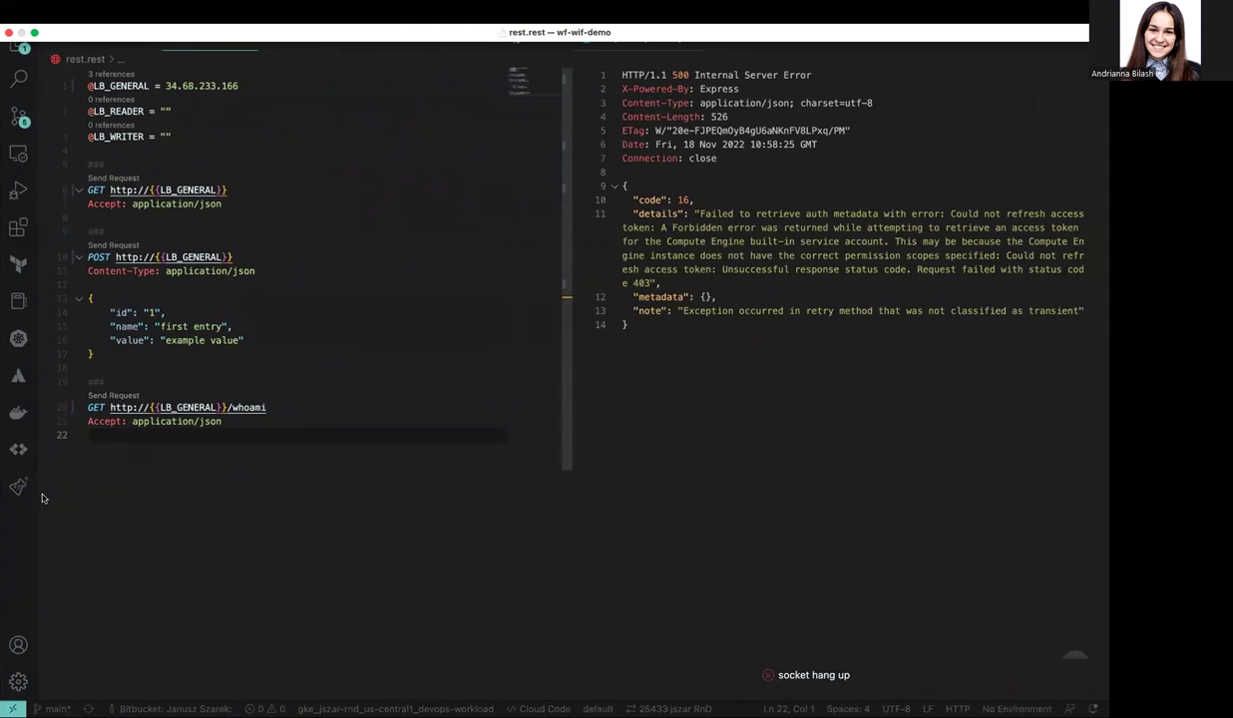
- Open commands.sh from the project files and close the HTTP response pane to see the full gcloud commands
{"action": "left_click", "coordinate": [239, 251]}
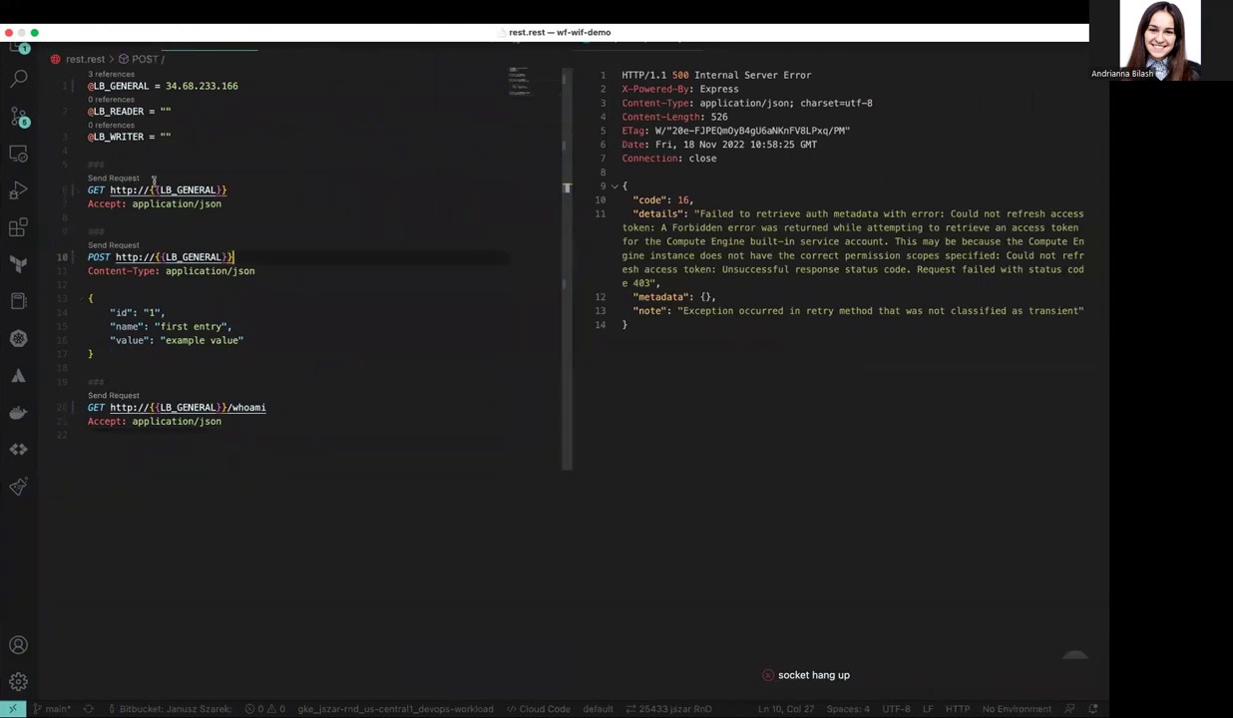
{"action": "left_click", "coordinate": [17, 58]}
{"action": "left_click", "coordinate": [105, 398]}
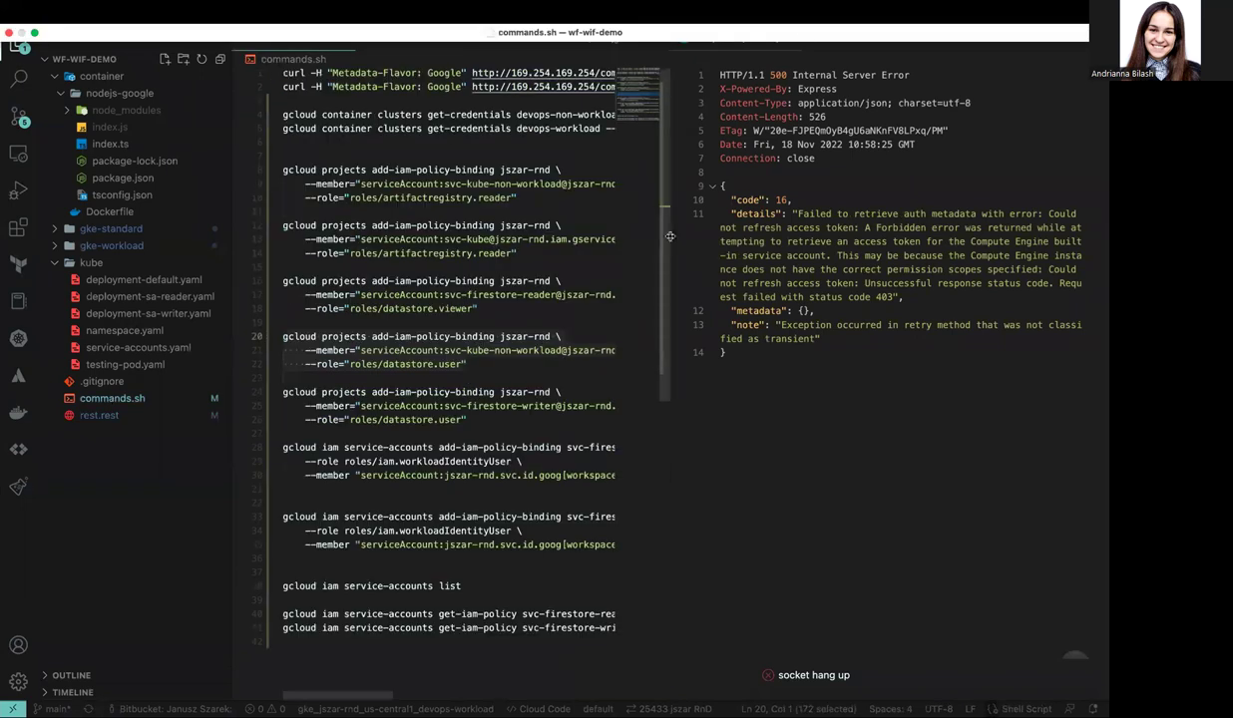
{"action": "left_click", "coordinate": [783, 37]}
{"action": "left_click", "coordinate": [650, 375]}
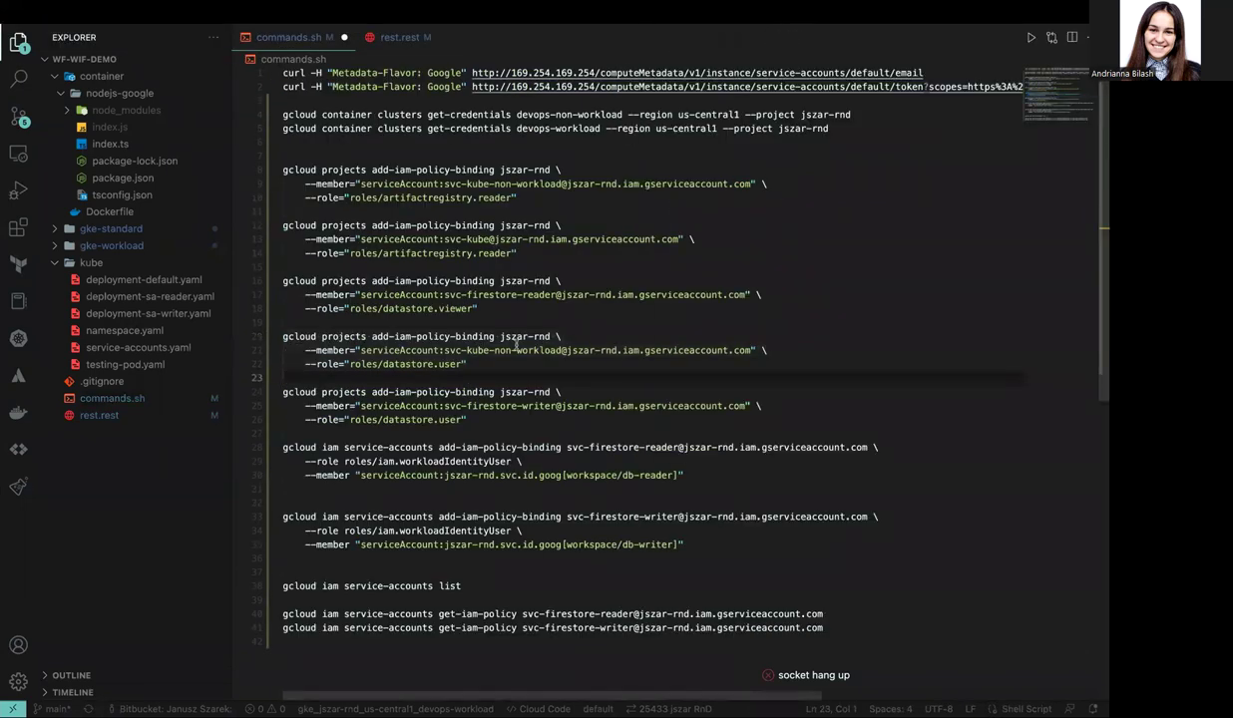
- Copy the svc-firestore-reader project binding from commands.sh and run it in the terminal to grant roles/datastore.viewer
{"action": "left_click", "coordinate": [501, 294]}
{"action": "left_click_drag", "start_coordinate": [502, 307], "coordinate": [263, 280]}
{"action": "key", "text": "super+c"}
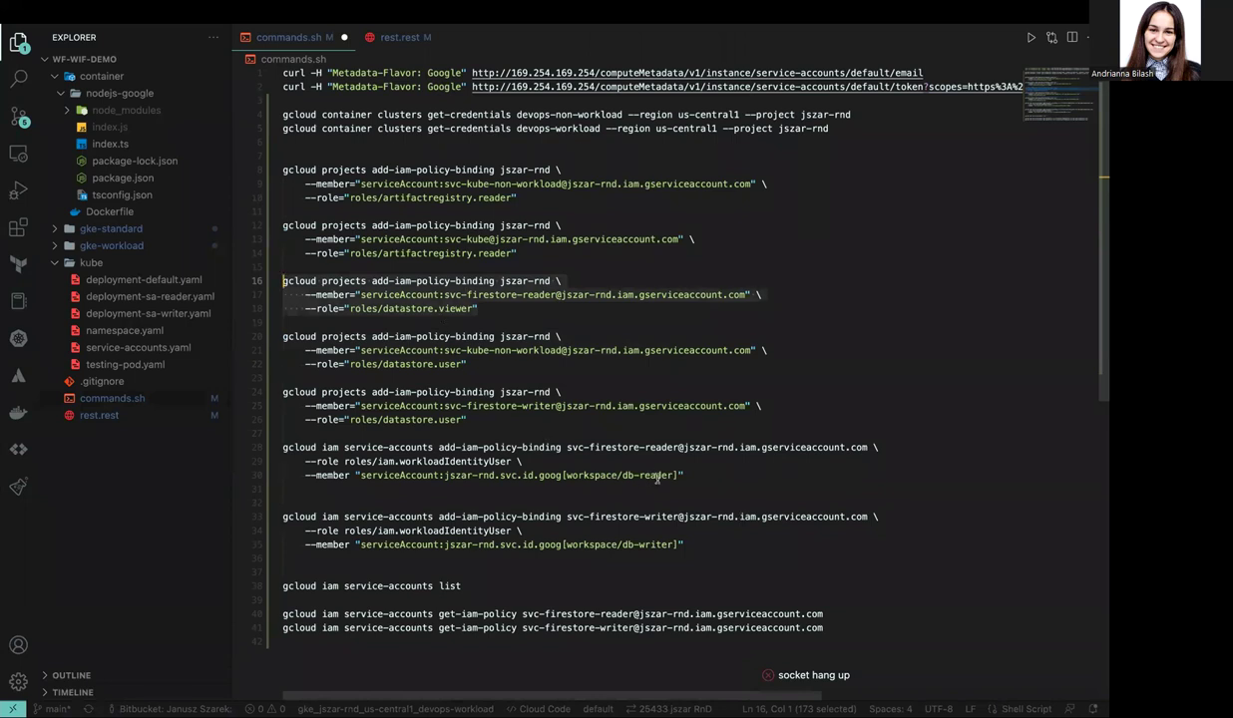
{"action": "key", "text": "ctrl+Left"}
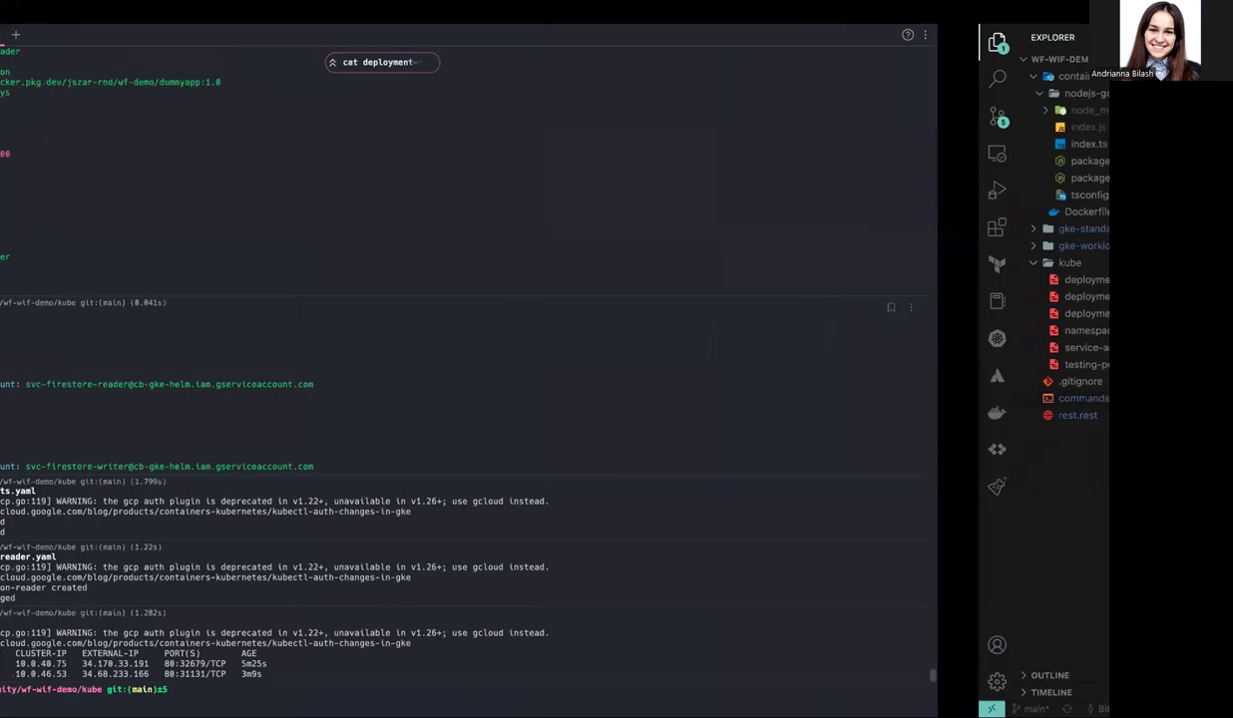
{"action": "key", "text": "super+v"}
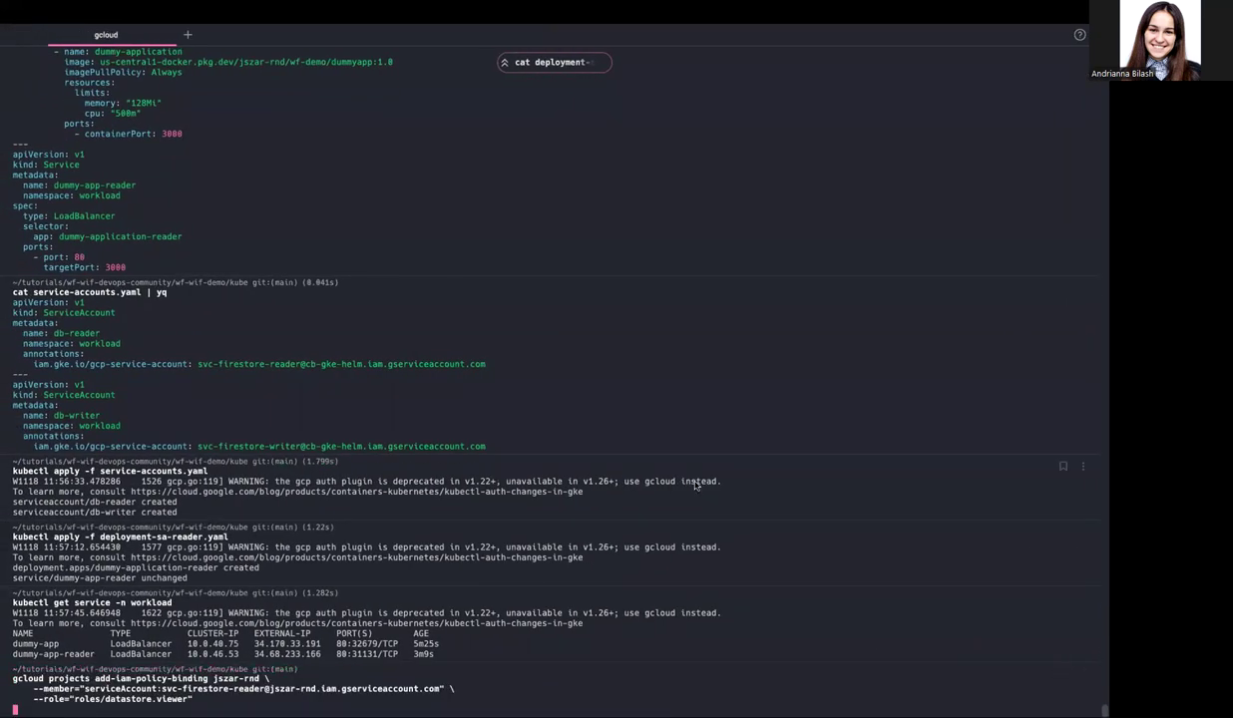
{"action": "key", "text": "Return"}
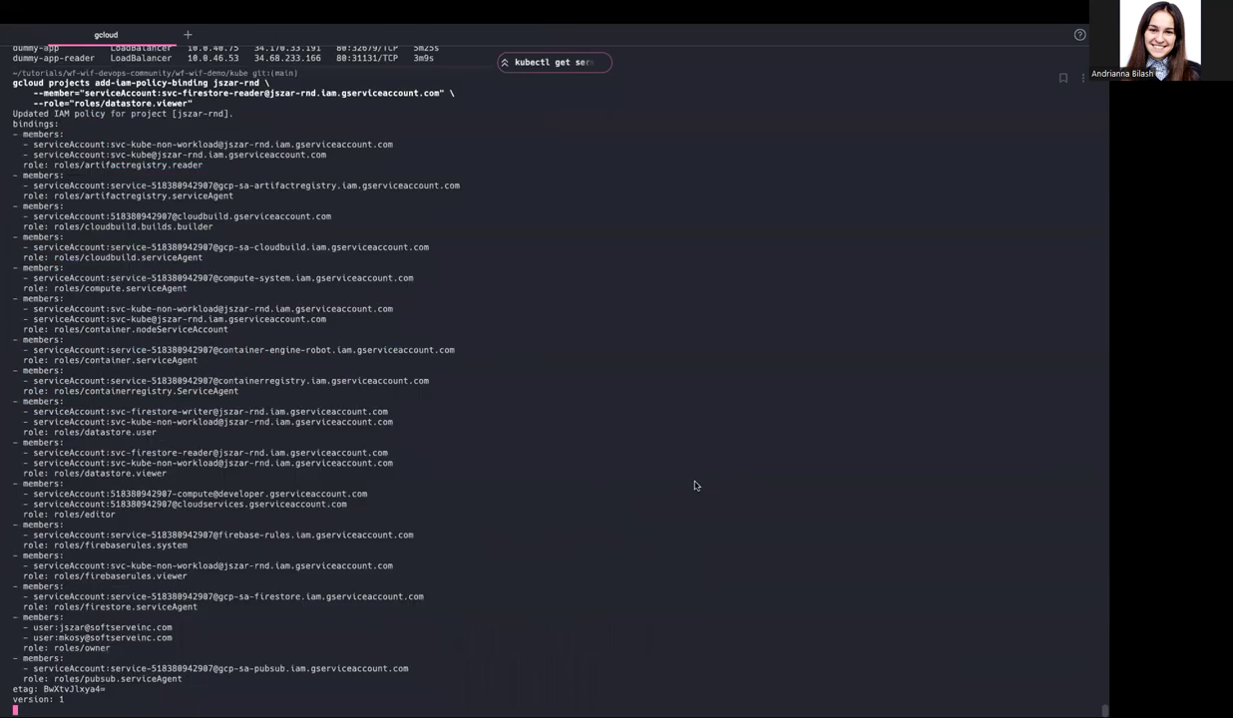
- Copy the svc-firestore-reader service account binding from commands.sh and run it in the terminal, granting roles/iam.workloadIdentityUser to workspace/db-reader
{"action": "key", "text": "ctrl+Right"}
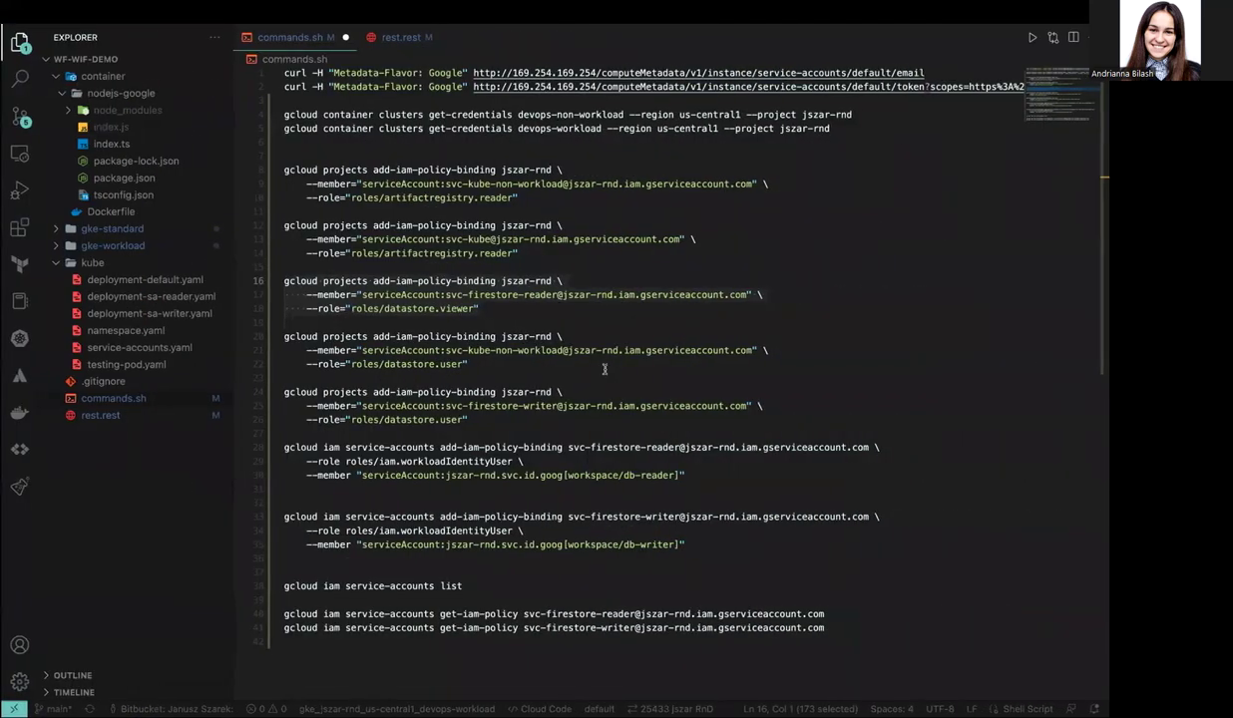
{"action": "left_click", "coordinate": [726, 477]}
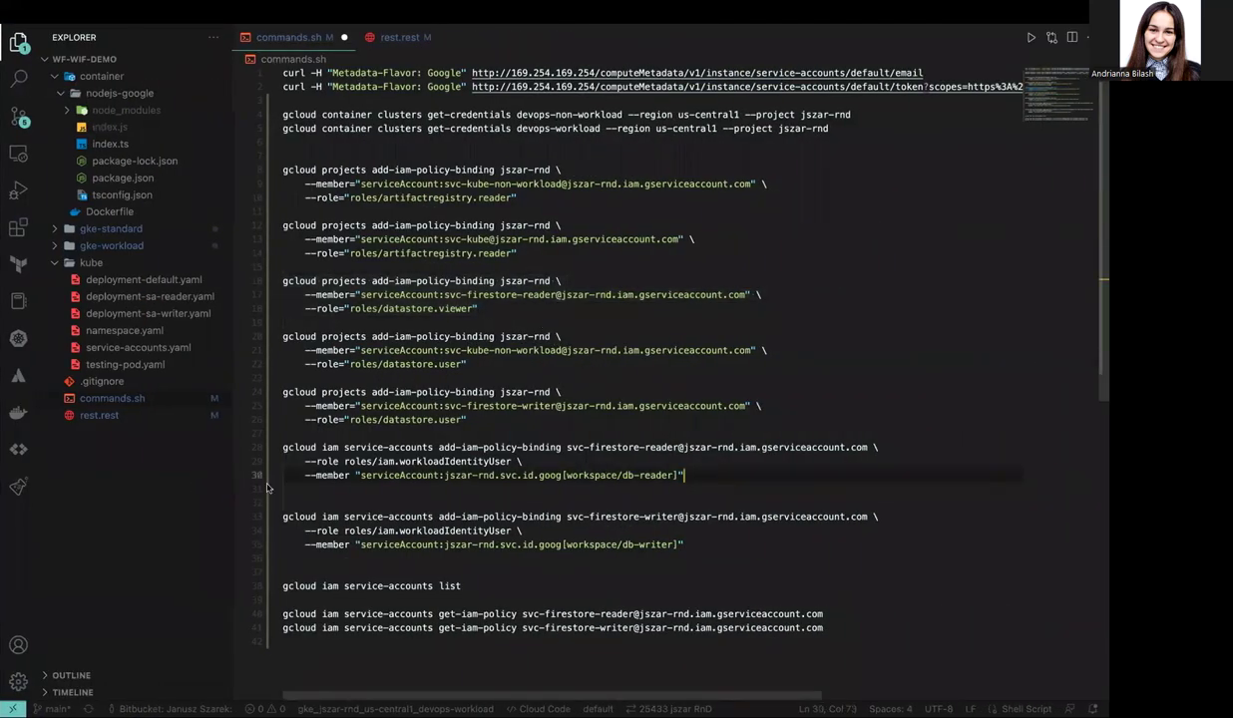
{"action": "left_click", "coordinate": [282, 447], "text": "shift"}
{"action": "key", "text": "ctrl+c"}
{"action": "key", "text": "ctrl+Left"}
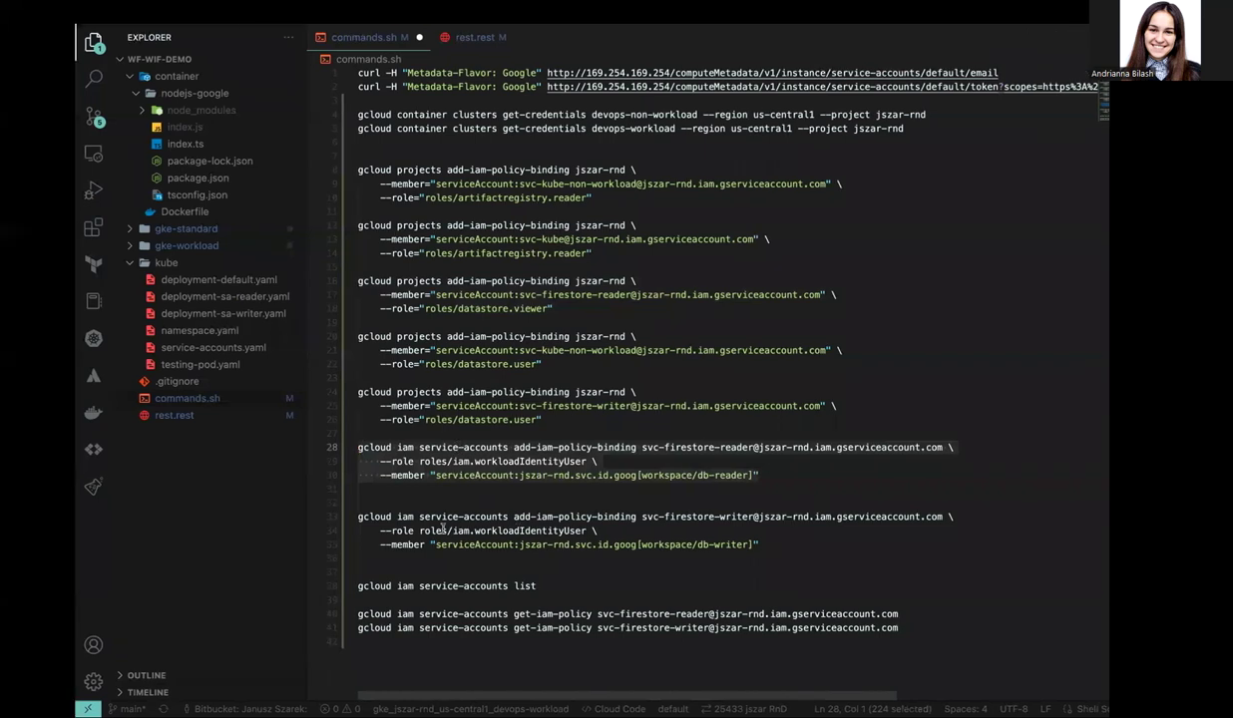
{"action": "key", "text": "ctrl+v"}
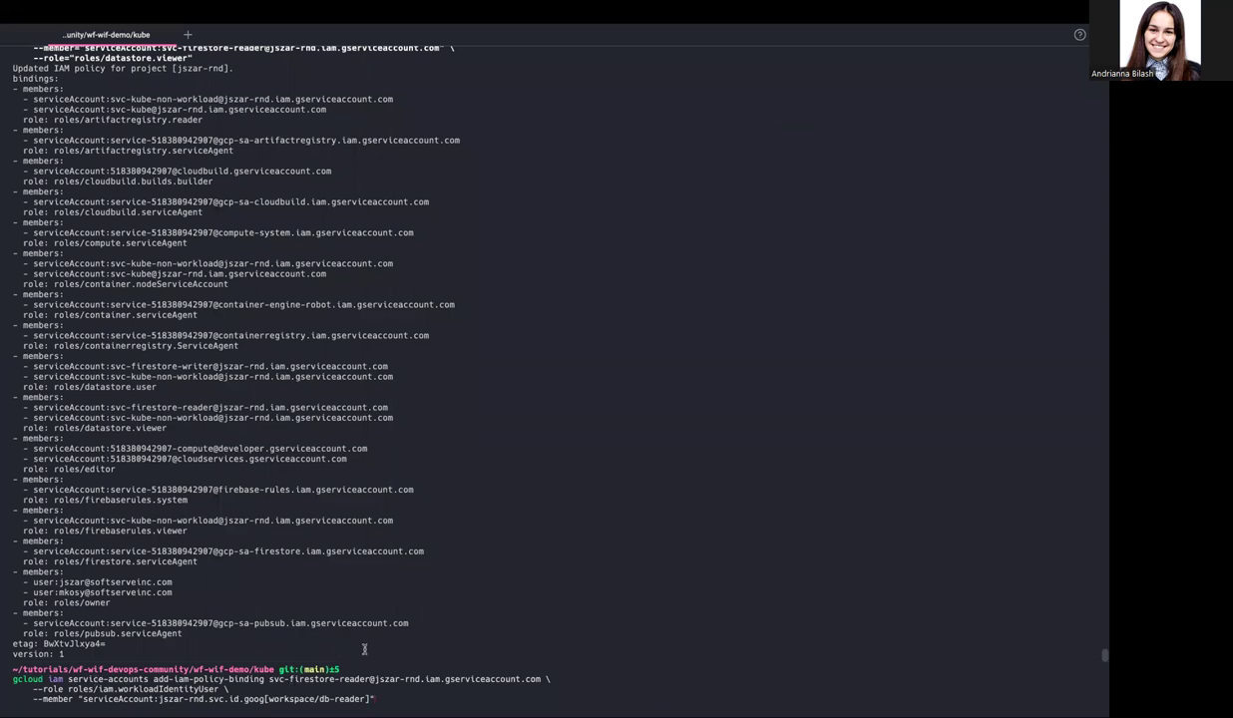
{"action": "left_click_drag", "start_coordinate": [156, 701], "coordinate": [203, 702]}
{"action": "left_click_drag", "start_coordinate": [261, 701], "coordinate": [259, 701]}
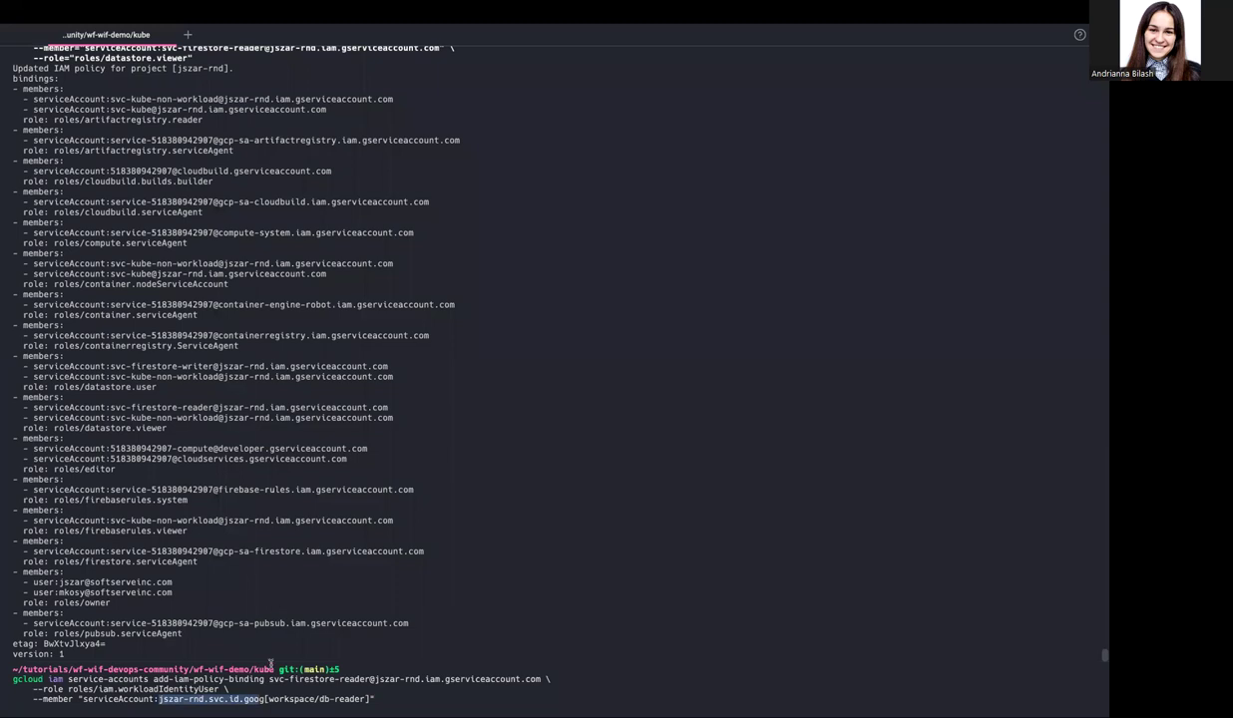
{"action": "double_click", "coordinate": [298, 700]}
{"action": "mouse_move", "coordinate": [427, 688]}
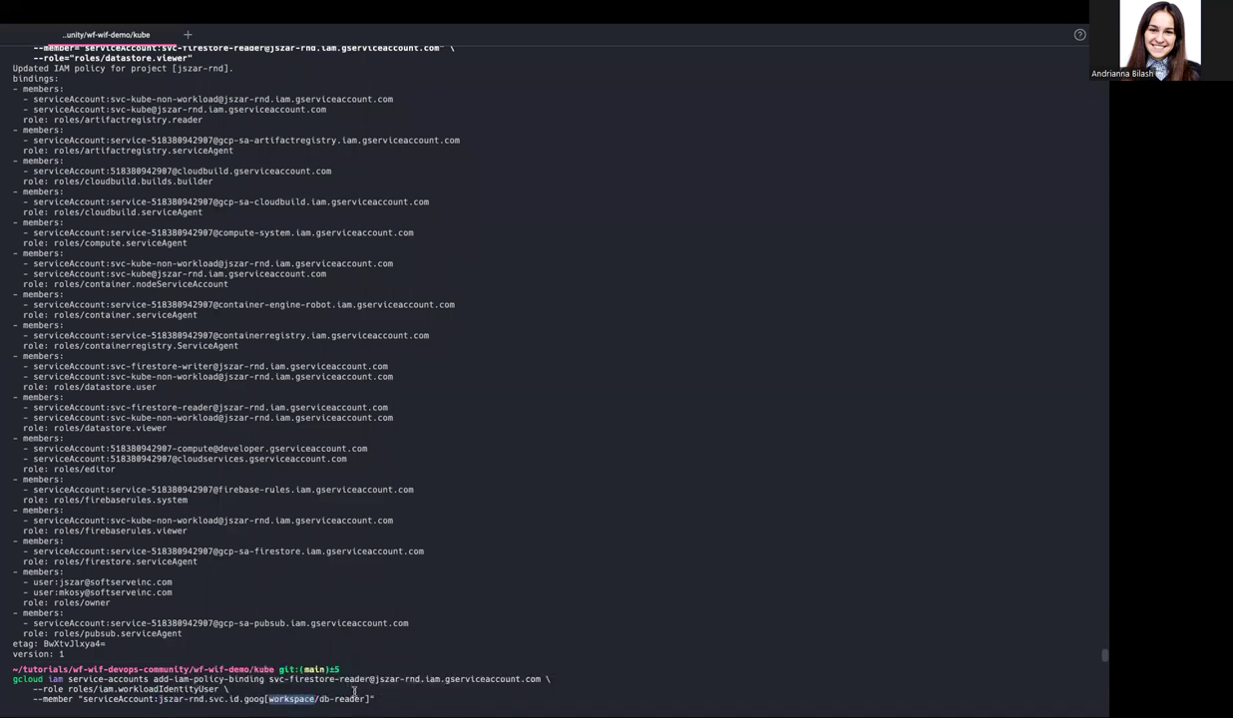
{"action": "left_click", "coordinate": [402, 699]}
{"action": "key", "text": "Return"}
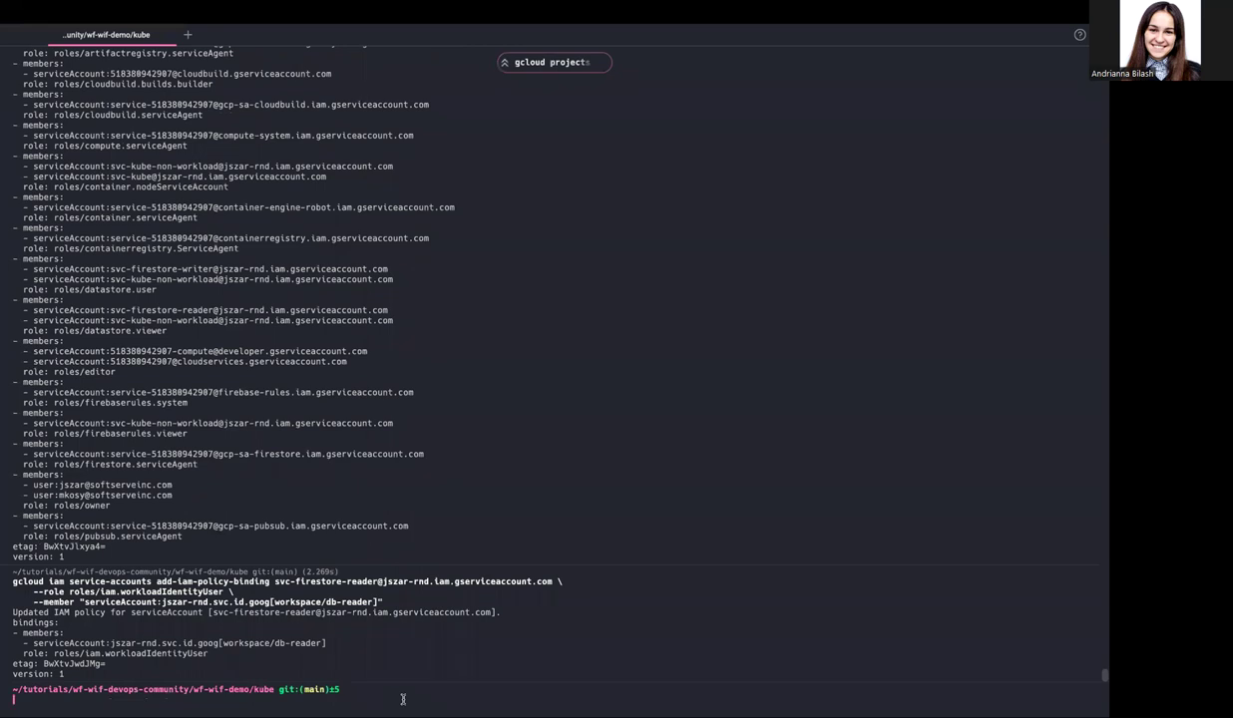
- Leave the log view in k9s, kill the dummy-application-reader pod in the workload namespace and open the selected pod's logs
{"action": "key", "text": "ctrl+Right"}
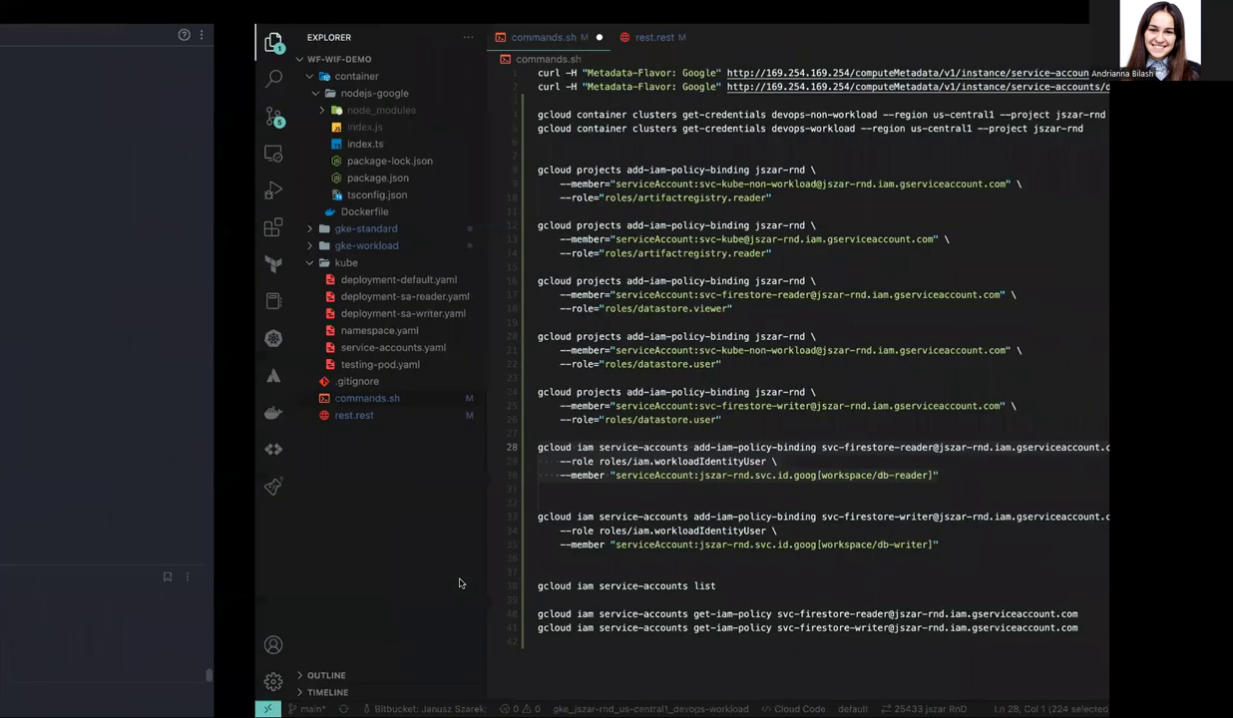
{"action": "key", "text": "ctrl+Left"}
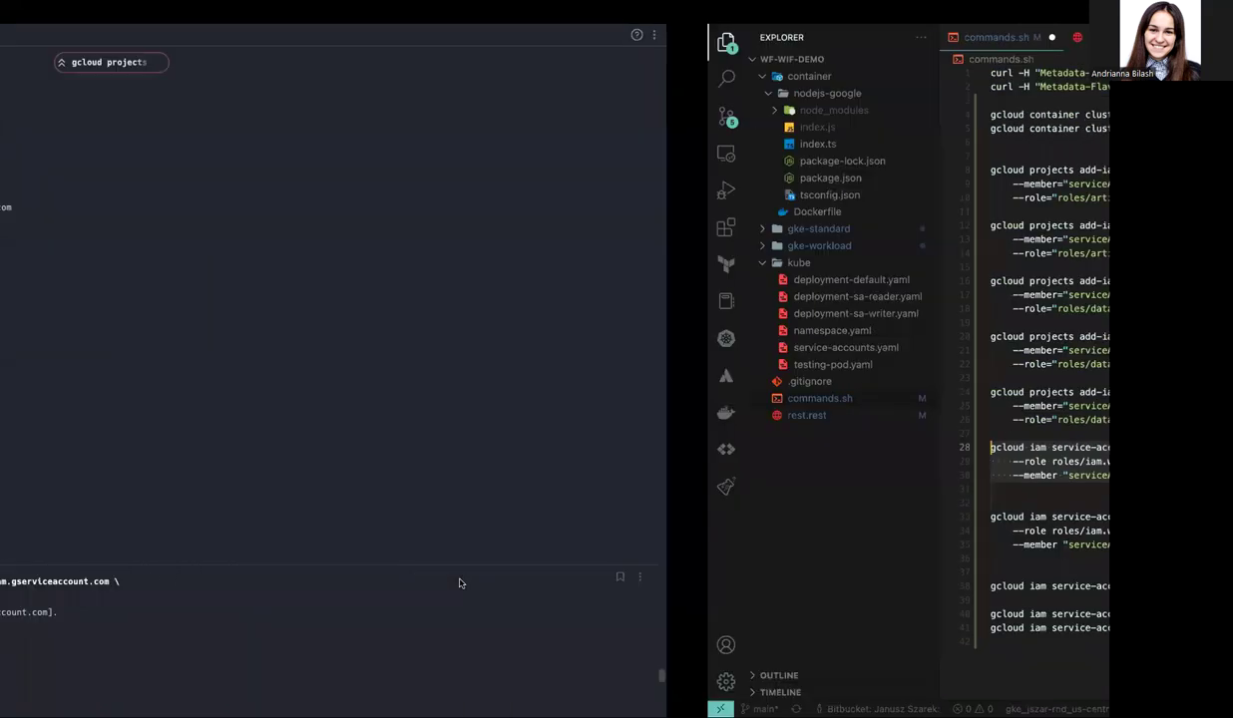
{"action": "key", "text": "ctrl+Left"}
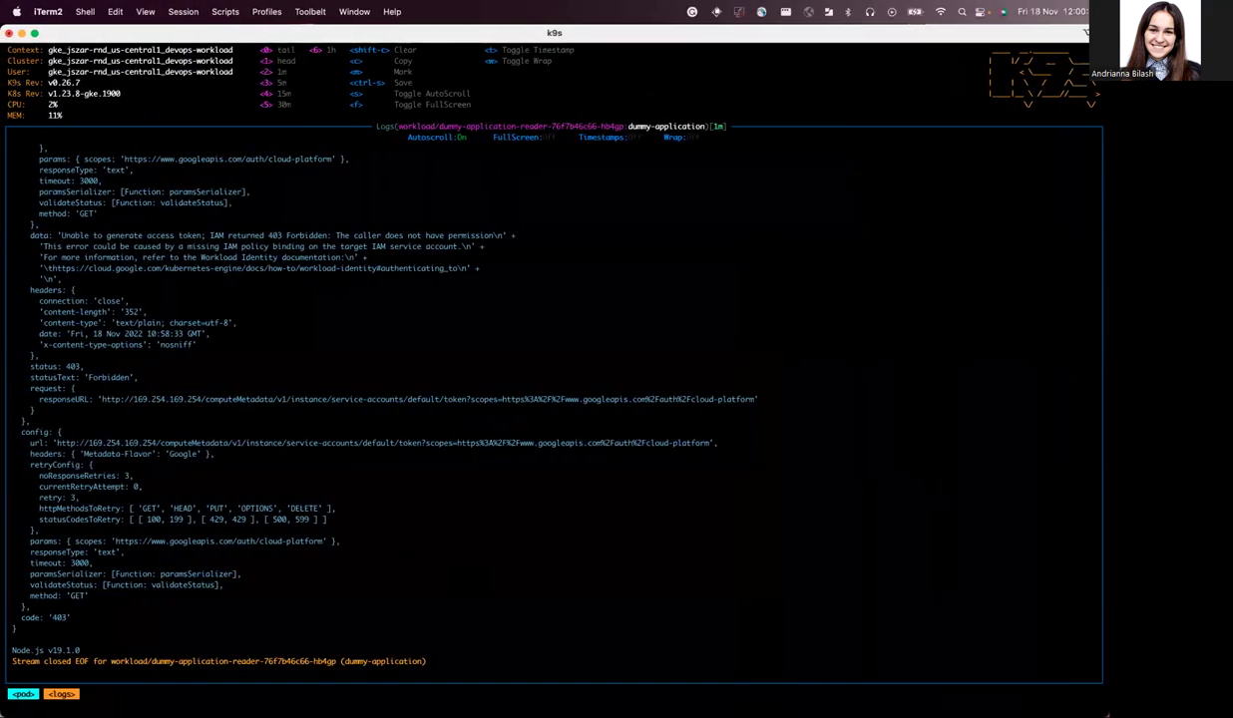
{"action": "key", "text": "Escape"}
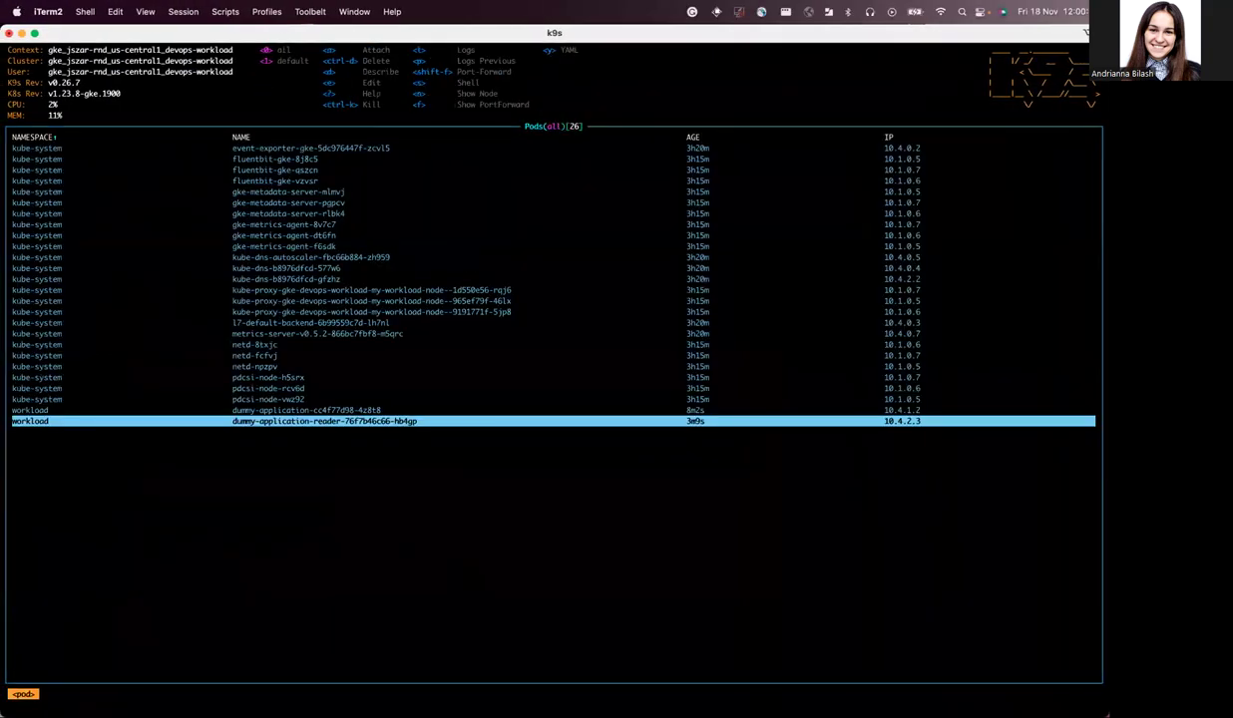
{"action": "key", "text": "ctrl+k"}
{"action": "key", "text": "l"}
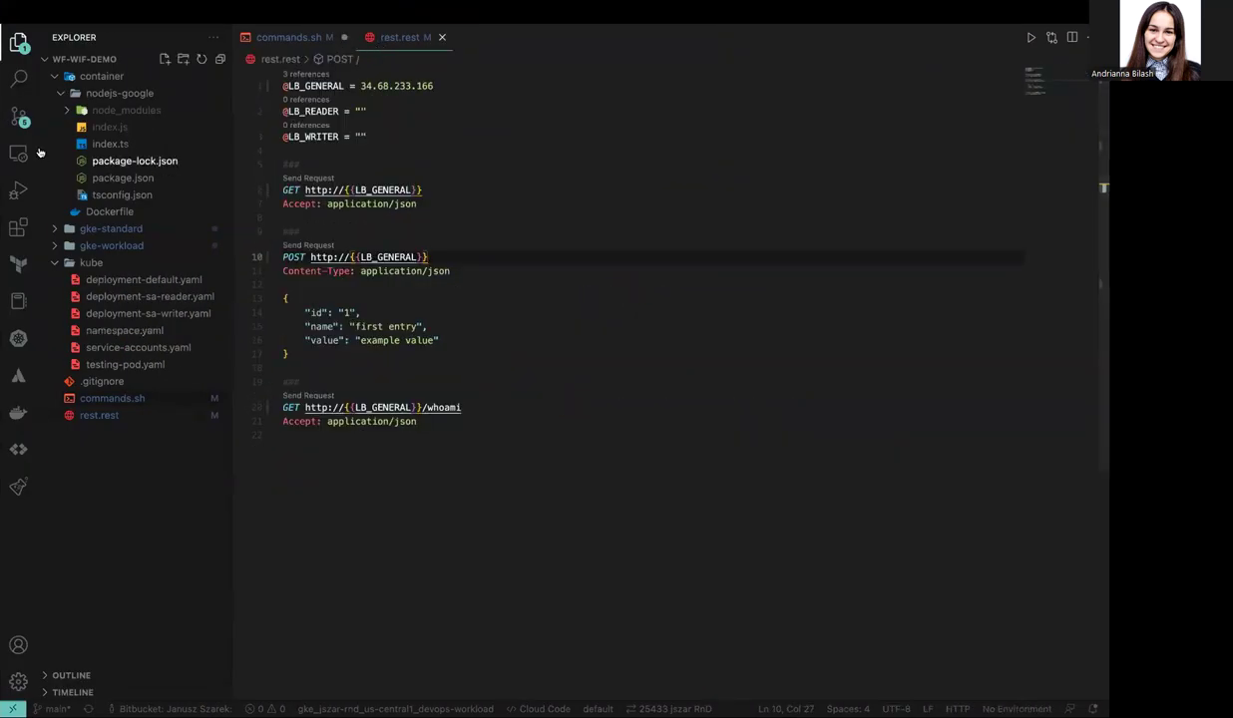
- Hide the file explorer and send the GET requests to LB_GENERAL and LB_GENERAL/whoami from rest.rest, closing the first response
{"action": "left_click", "coordinate": [18, 44]}
{"action": "left_click", "coordinate": [109, 179]}
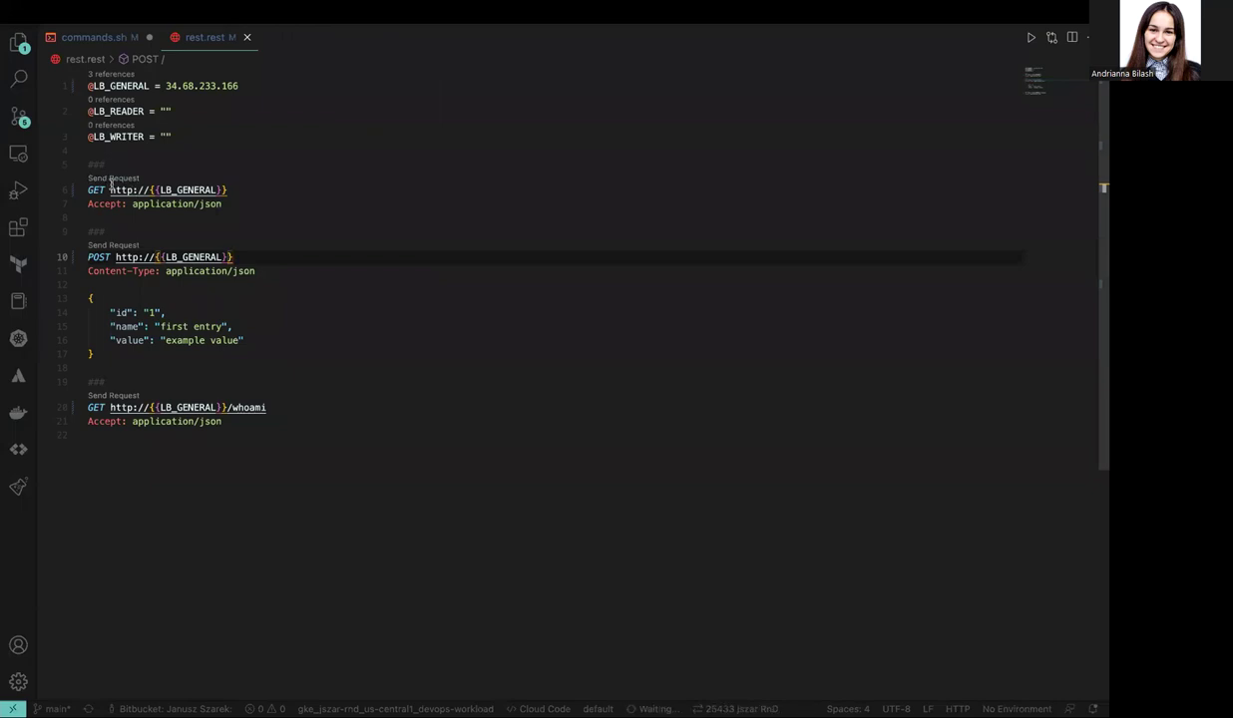
{"action": "left_click", "coordinate": [326, 404]}
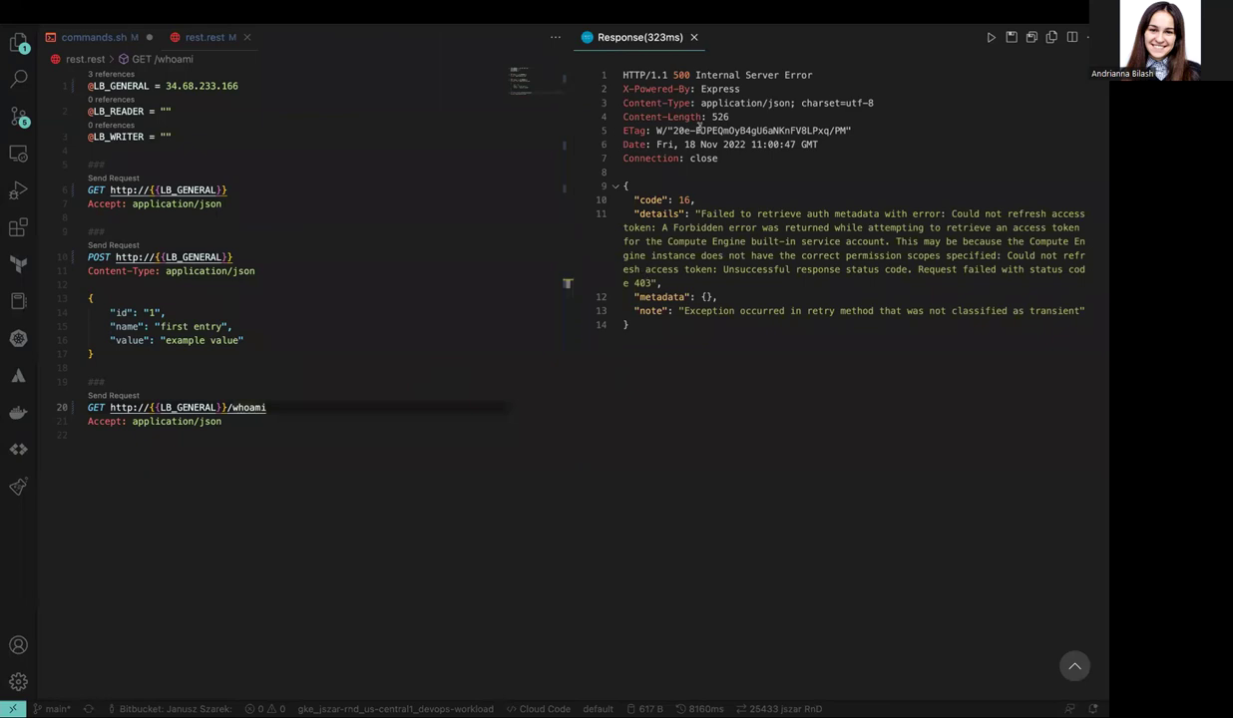
{"action": "left_click", "coordinate": [693, 37]}
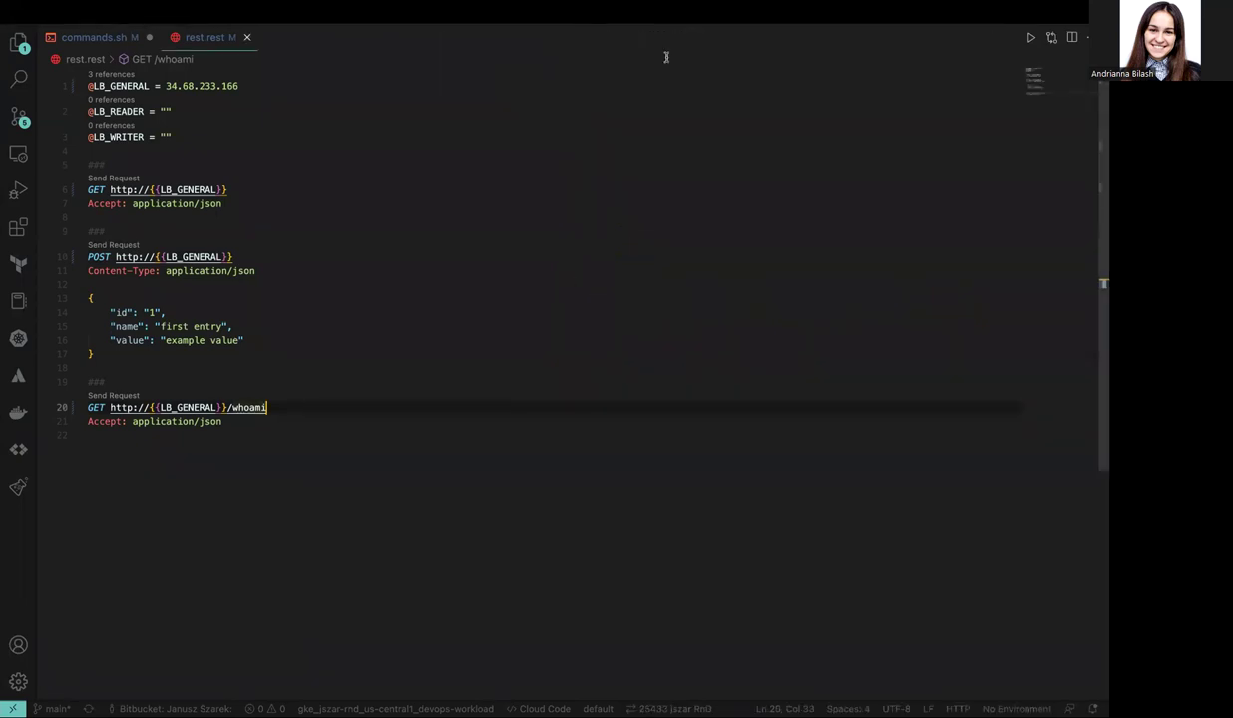
{"action": "left_click", "coordinate": [124, 399]}
{"action": "left_click", "coordinate": [1087, 676]}
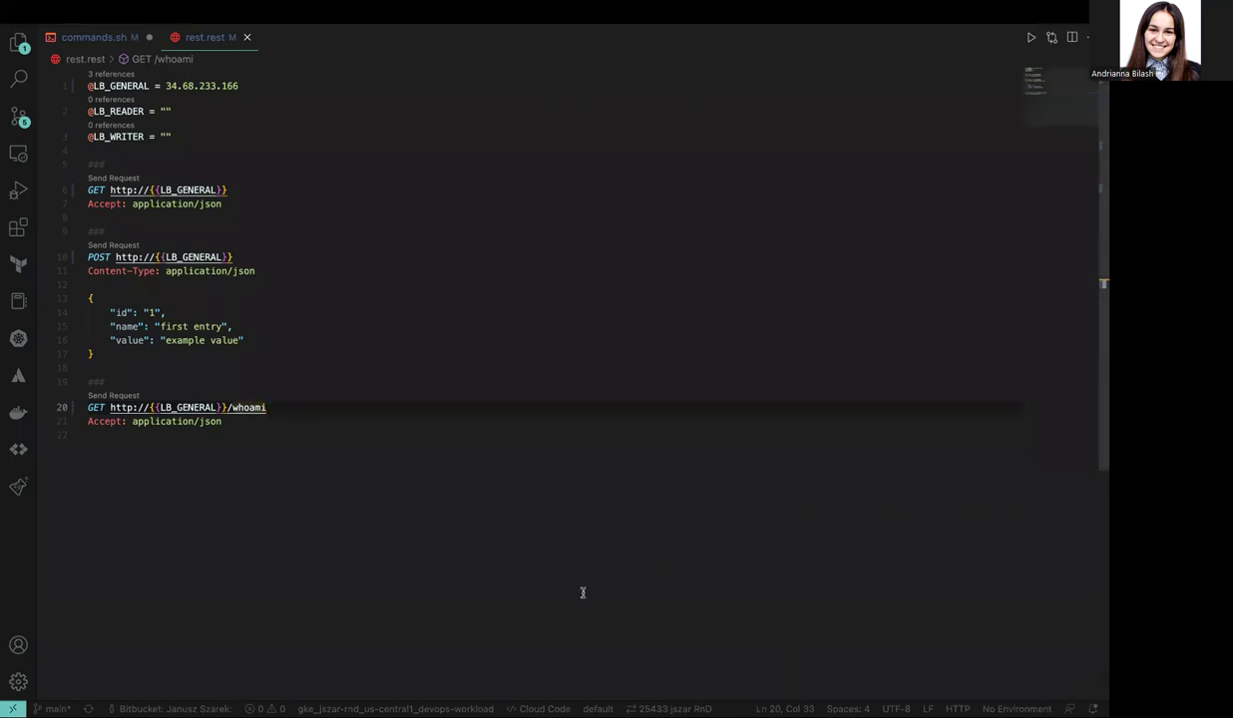
- Switch to k9s, examine the dummy-application-reader pod's logs and return to the pod list
{"action": "key", "text": "ctrl+Left"}
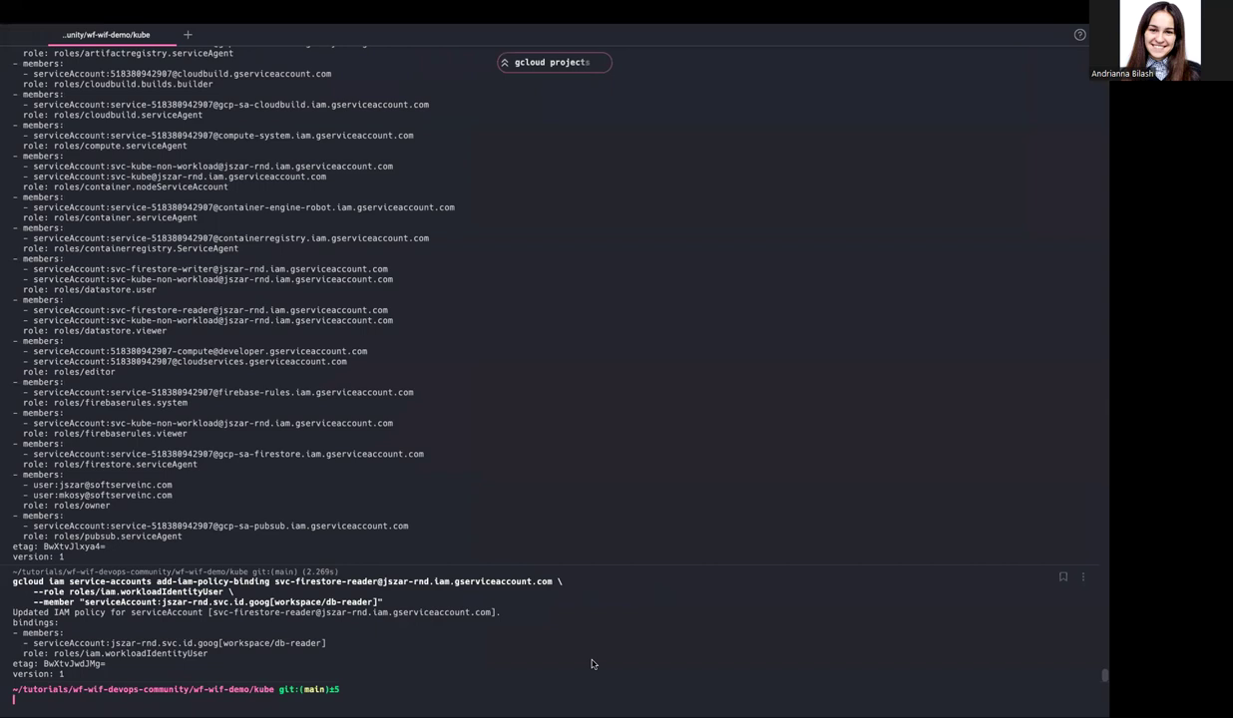
{"action": "key", "text": "ctrl+Left"}
{"action": "scroll", "coordinate": [554, 399], "scroll_direction": "up", "scroll_amount": 5}
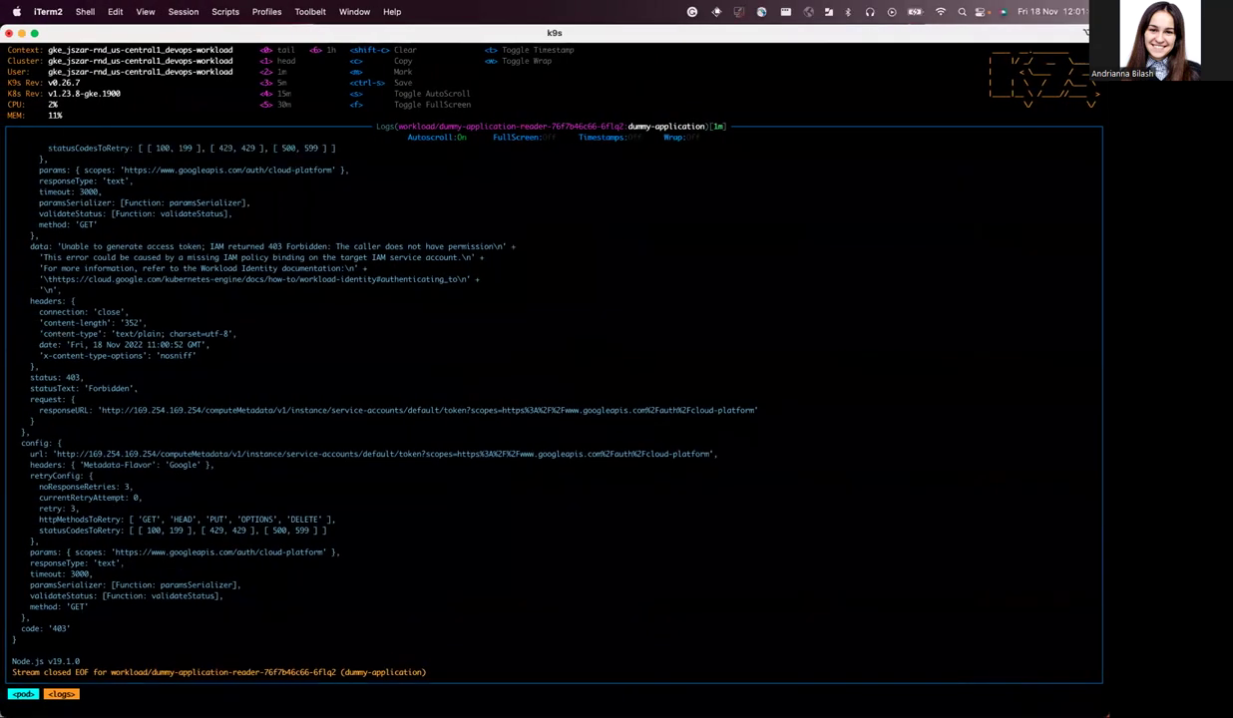
{"action": "key", "text": "Escape"}
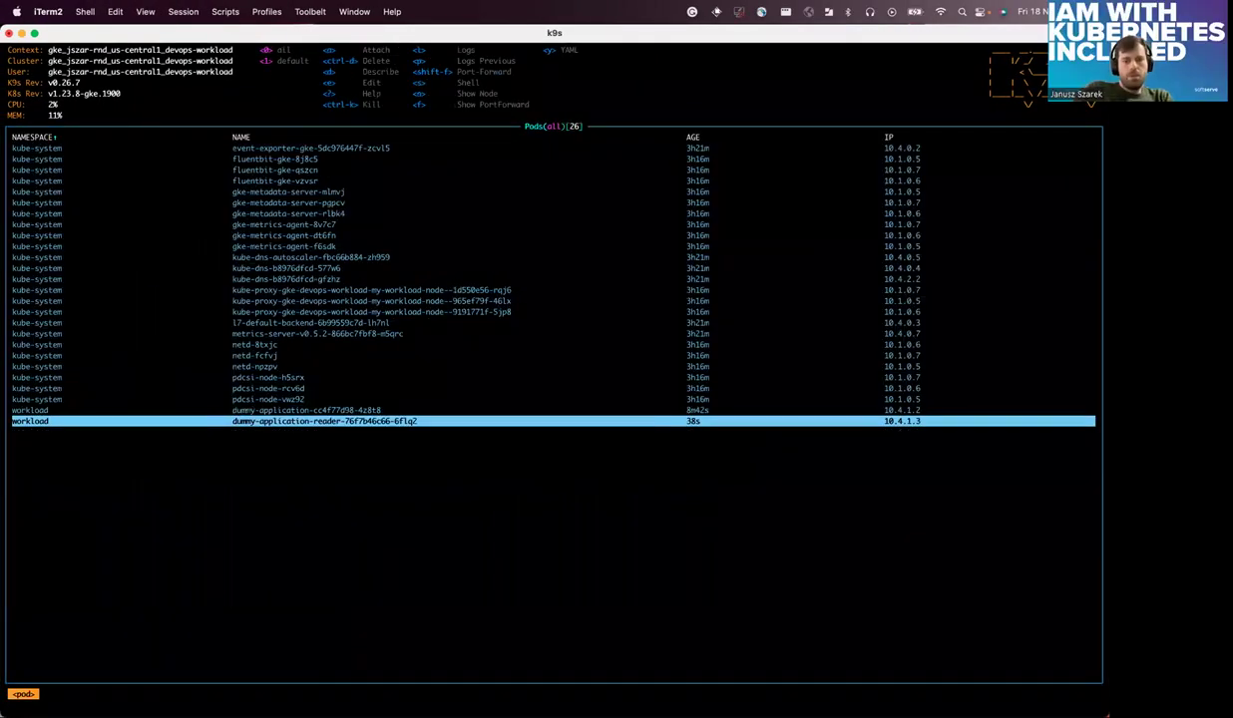
- List the deployments in k9s and check the service account in the YAML of workload/dummy-application-reader
{"action": "key", "text": "colon"}
{"action": "type", "text": "d"}
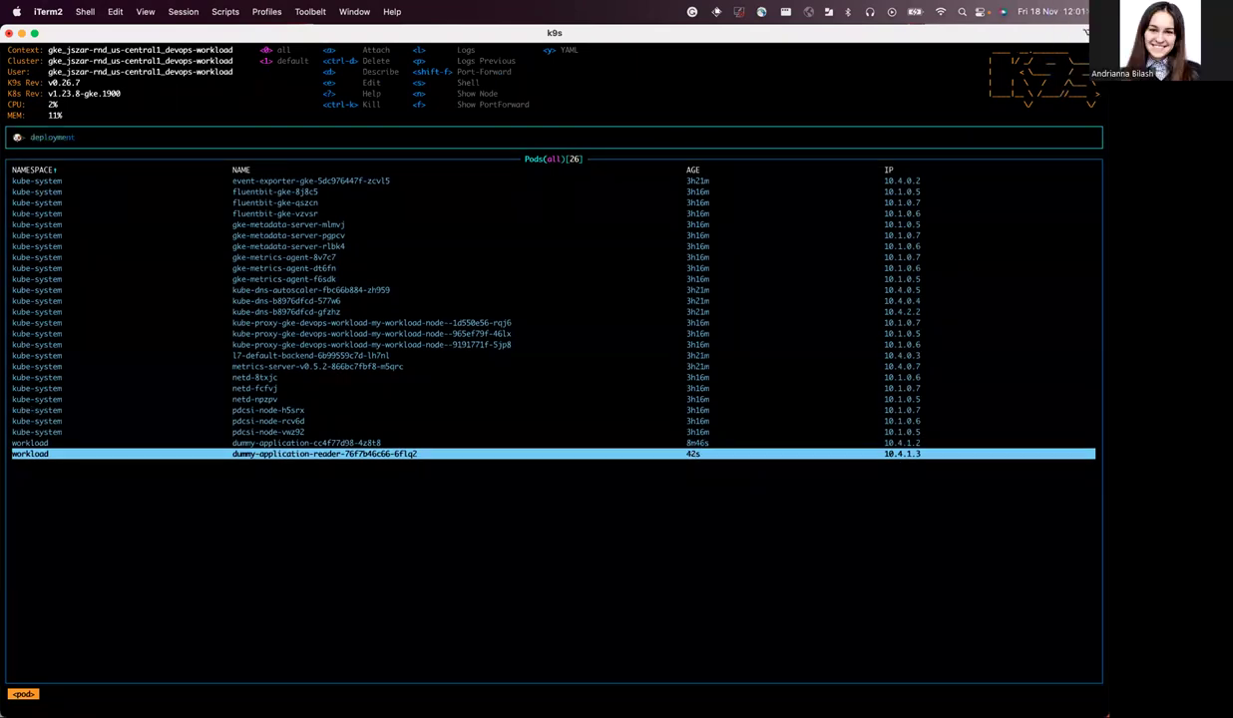
{"action": "key", "text": "Return"}
{"action": "key", "text": "Down"}
{"action": "key", "text": "Down"}
{"action": "key", "text": "Down"}
{"action": "key", "text": "Down"}
{"action": "key", "text": "Down"}
{"action": "key", "text": "Down"}
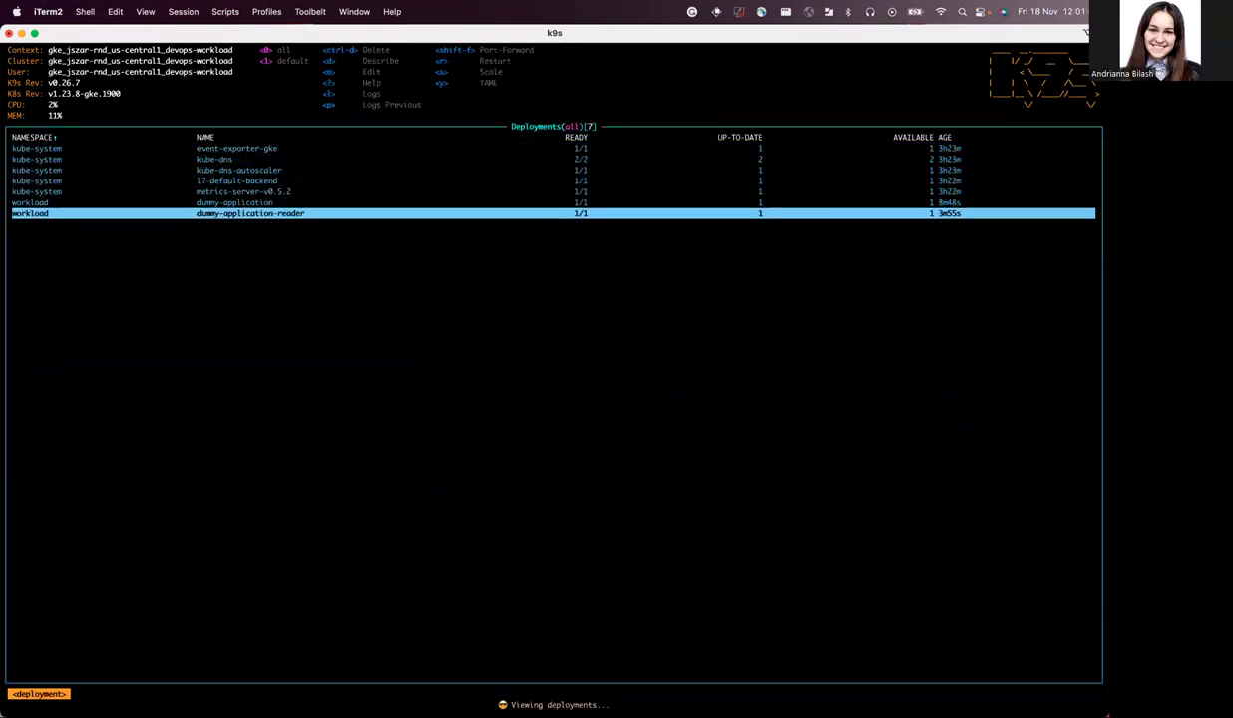
{"action": "key", "text": "y"}
{"action": "key", "text": "Down"}
{"action": "key", "text": "Down"}
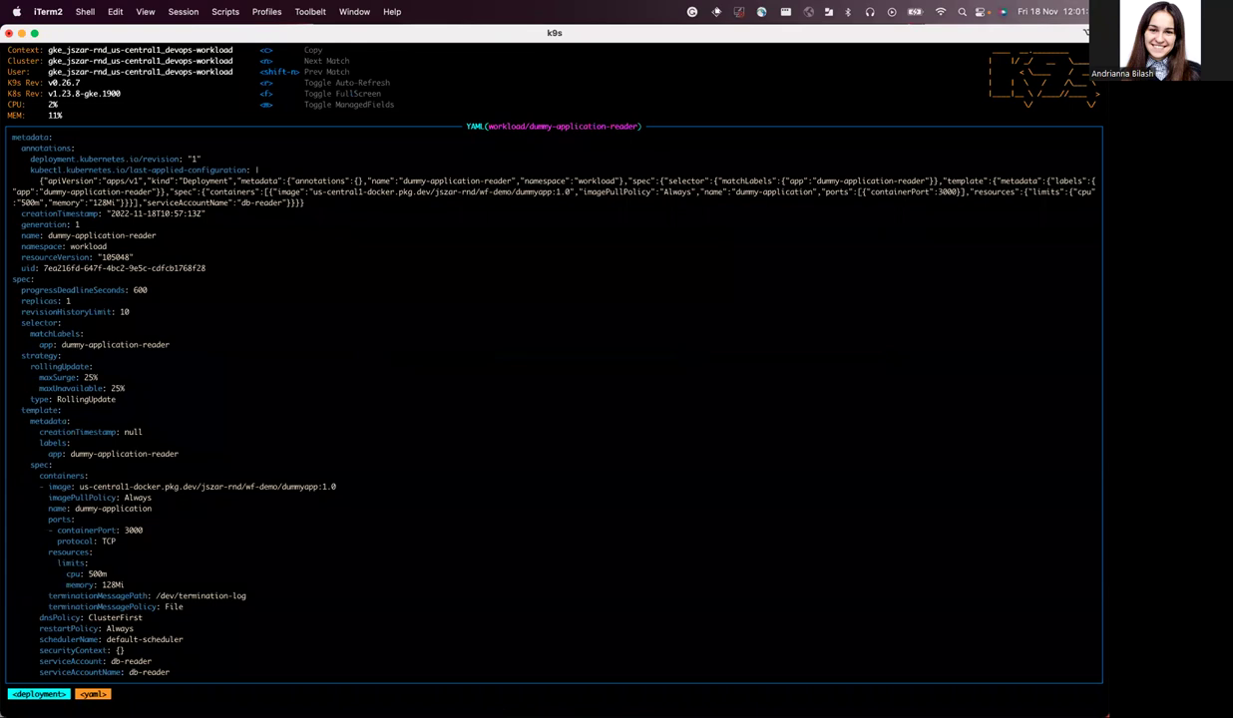
{"action": "scroll", "coordinate": [114, 529], "scroll_direction": "down", "scroll_amount": 1}
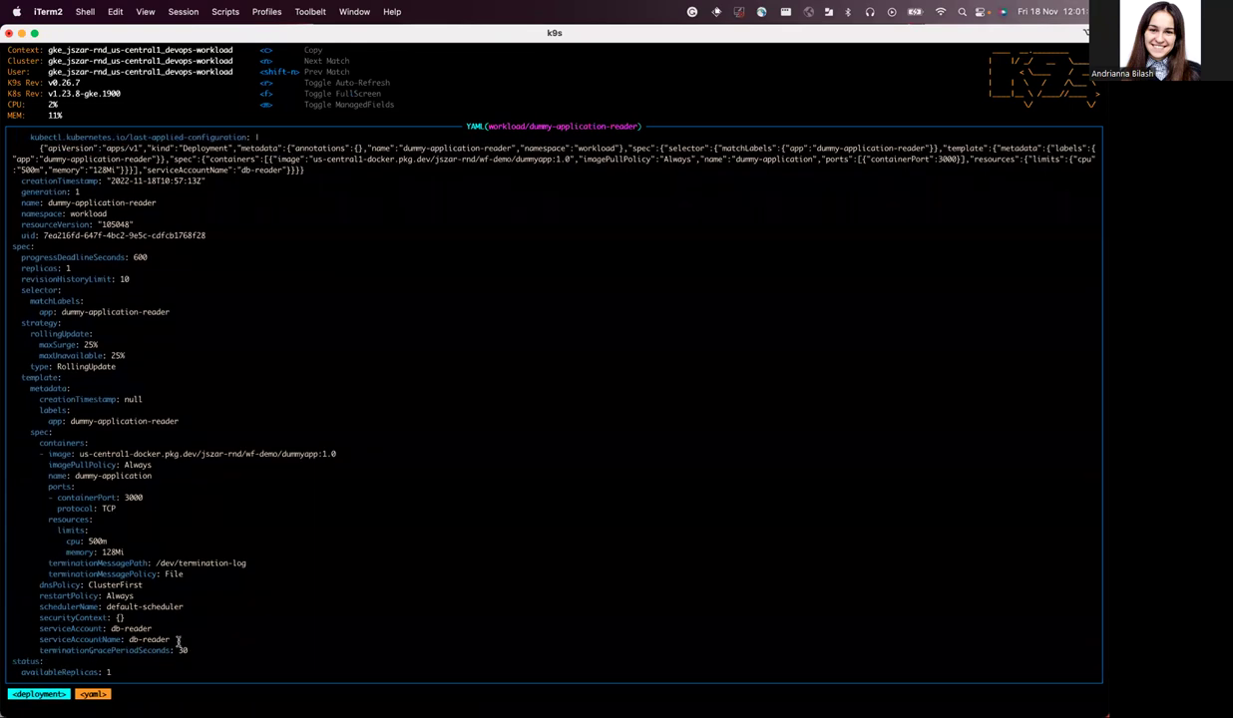
{"action": "triple_click", "coordinate": [113, 629]}
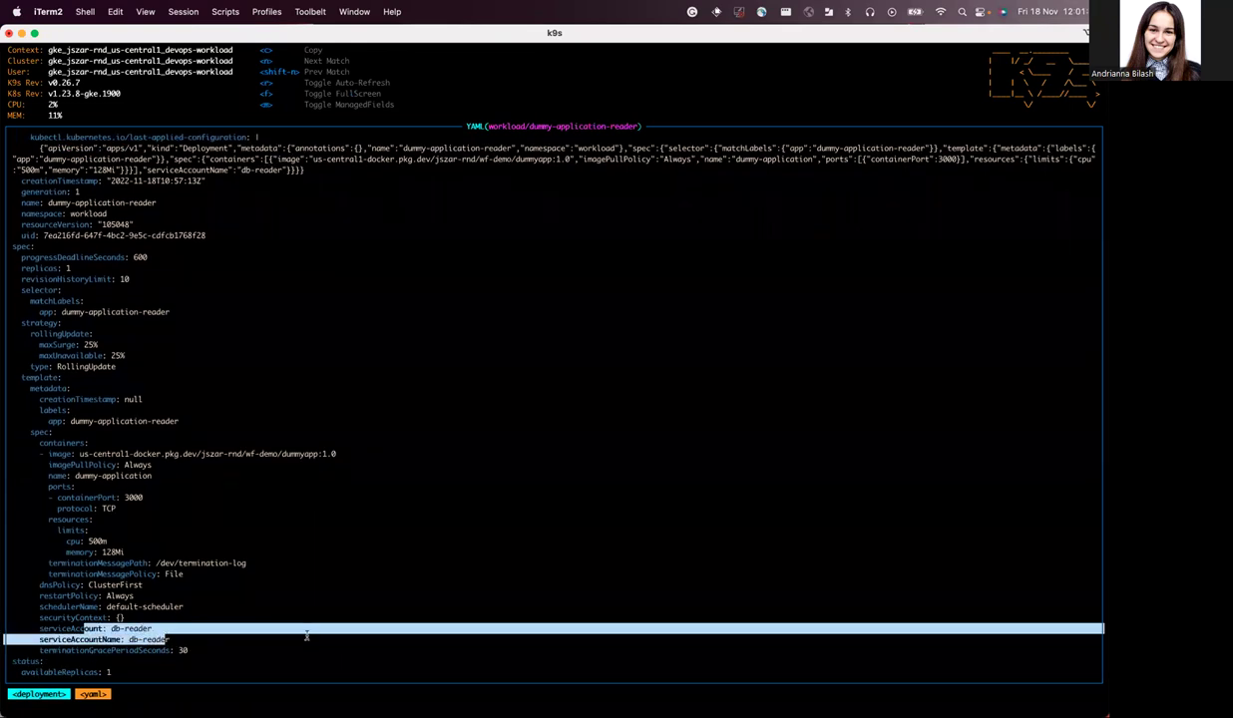
{"action": "key", "text": "Escape"}
- List the service accounts in k9s and examine the YAML annotations of db-reader in the workload namespace
{"action": "key", "text": "colon"}
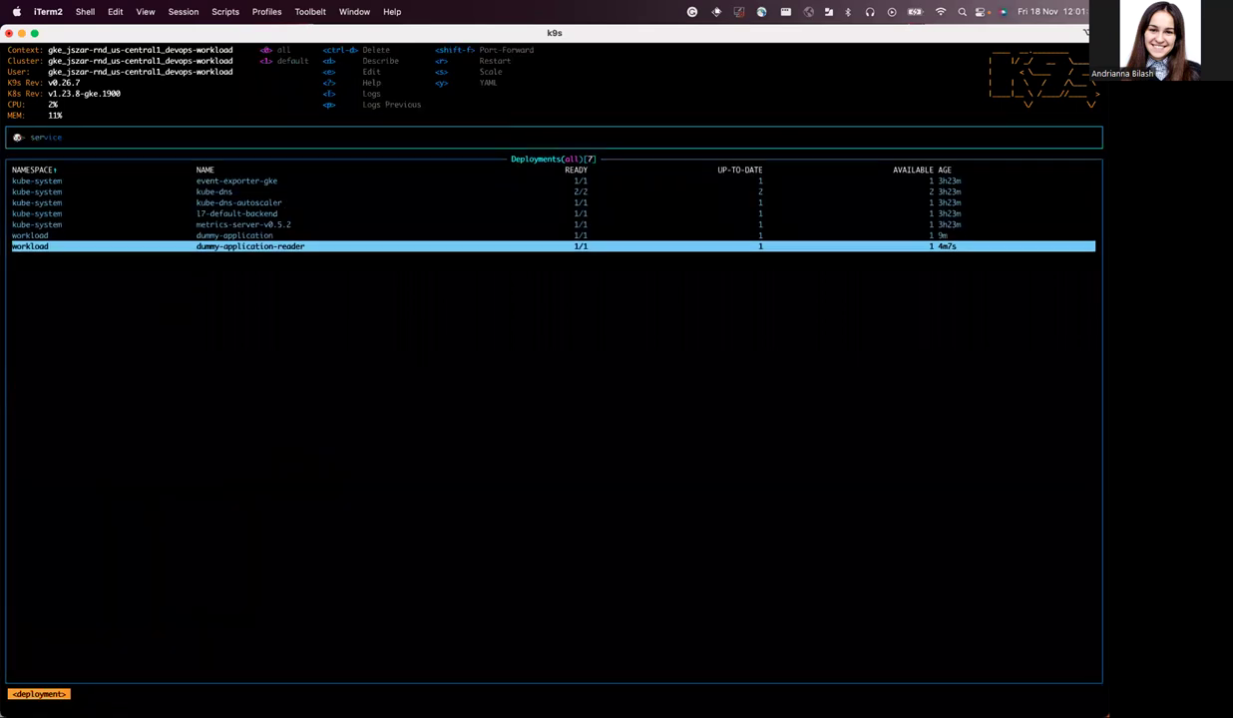
{"action": "type", "text": "serviceaccount"}
{"action": "key", "text": "Return"}
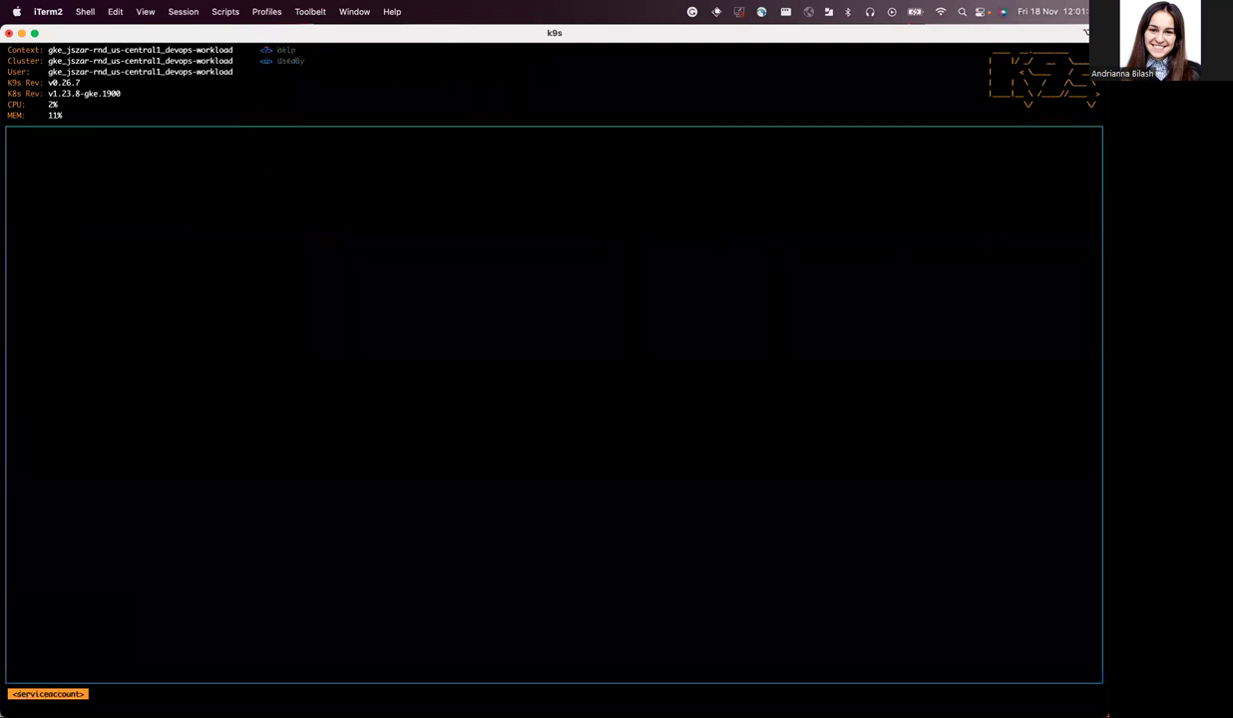
{"action": "key", "text": "Down"}
{"action": "key", "text": "Down"}
{"action": "key", "text": "Down"}
{"action": "key", "text": "Down"}
{"action": "key", "text": "Down"}
{"action": "key", "text": "Down"}
{"action": "key", "text": "Down"}
{"action": "key", "text": "Down"}
{"action": "key", "text": "Down"}
{"action": "key", "text": "Down"}
{"action": "key", "text": "Down"}
{"action": "key", "text": "Down"}
{"action": "key", "text": "Down"}
{"action": "key", "text": "Down"}
{"action": "key", "text": "Down"}
{"action": "key", "text": "Down"}
{"action": "key", "text": "Down"}
{"action": "key", "text": "Down"}
{"action": "key", "text": "Down"}
{"action": "key", "text": "Down"}
{"action": "key", "text": "Down"}
{"action": "key", "text": "Down"}
{"action": "key", "text": "Down"}
{"action": "key", "text": "Down"}
{"action": "key", "text": "Down"}
{"action": "key", "text": "Down"}
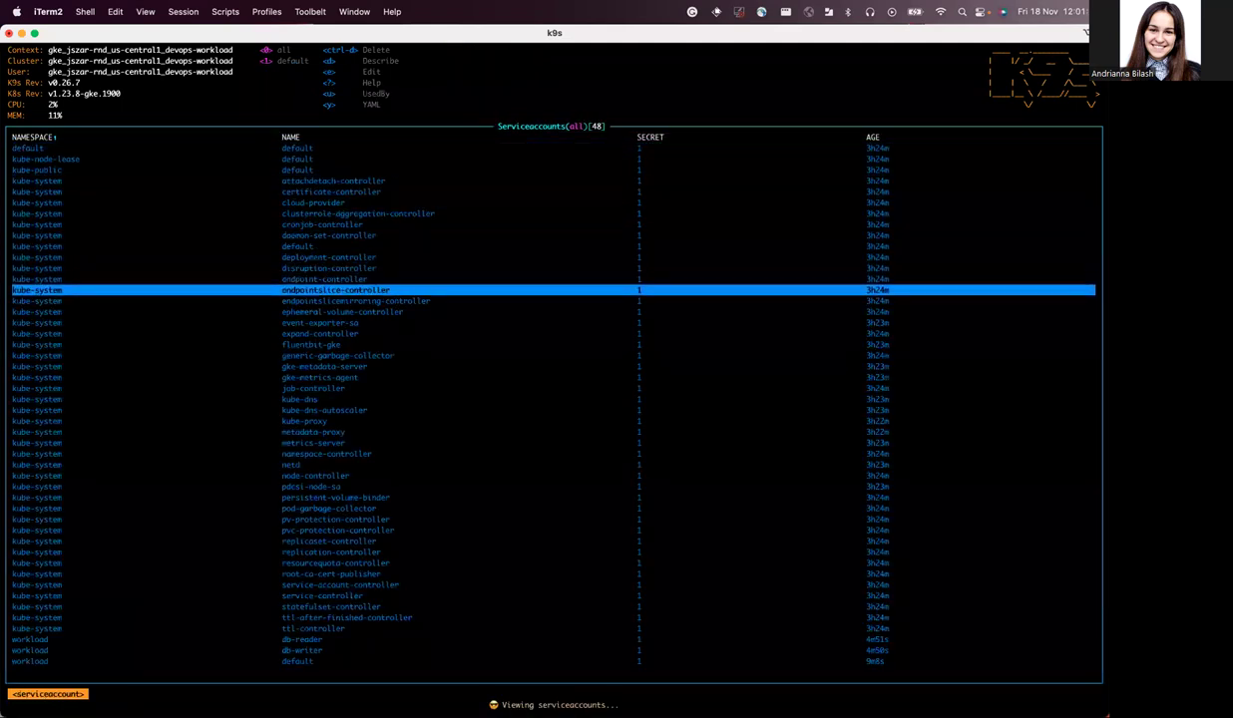
{"action": "key", "text": "Down"}
{"action": "key", "text": "Down"}
{"action": "key", "text": "Down"}
{"action": "key", "text": "Down"}
{"action": "key", "text": "Down"}
{"action": "key", "text": "Down"}
{"action": "key", "text": "Down"}
{"action": "key", "text": "Down"}
{"action": "key", "text": "Down"}
{"action": "key", "text": "Down"}
{"action": "key", "text": "Down"}
{"action": "key", "text": "Down"}
{"action": "key", "text": "Down"}
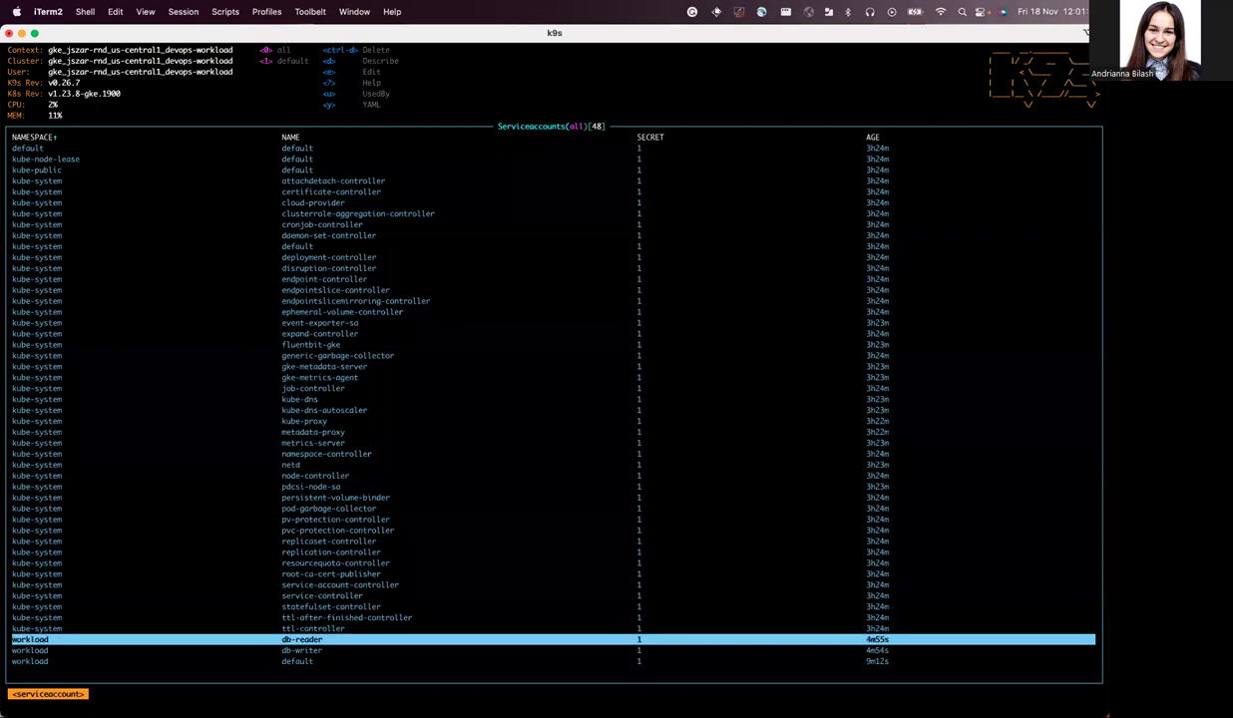
{"action": "key", "text": "y"}
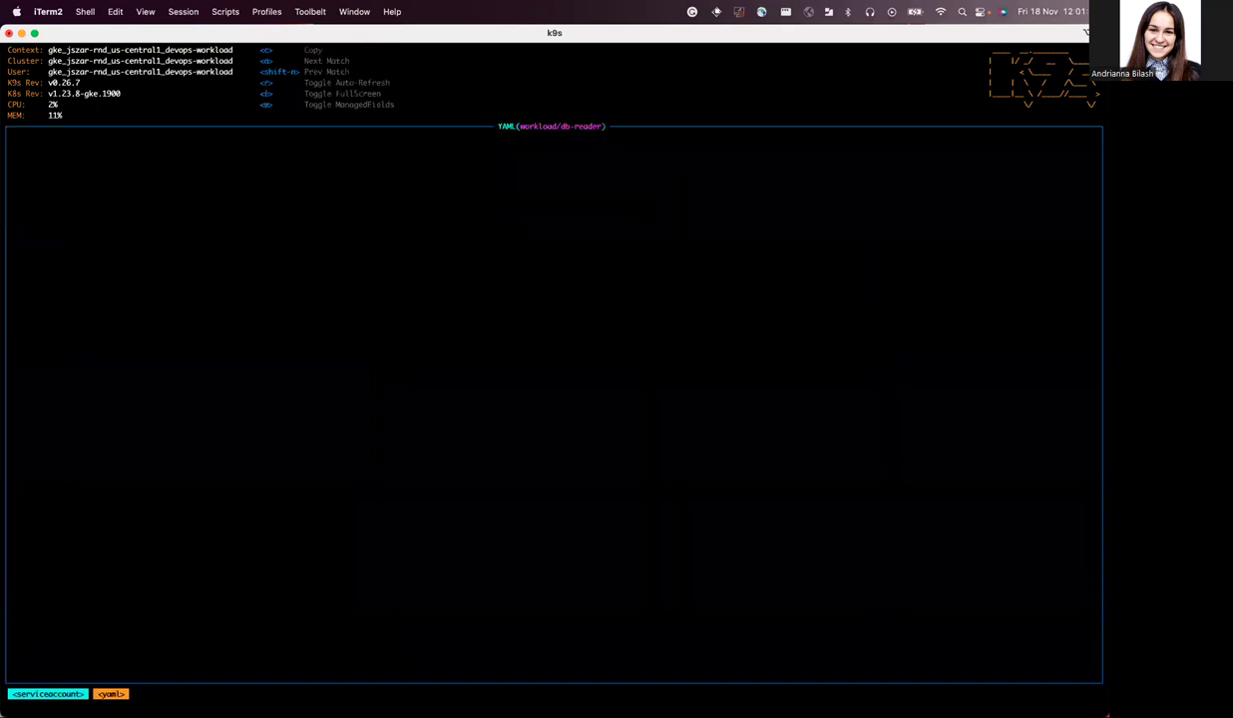
{"action": "key", "text": "Escape"}
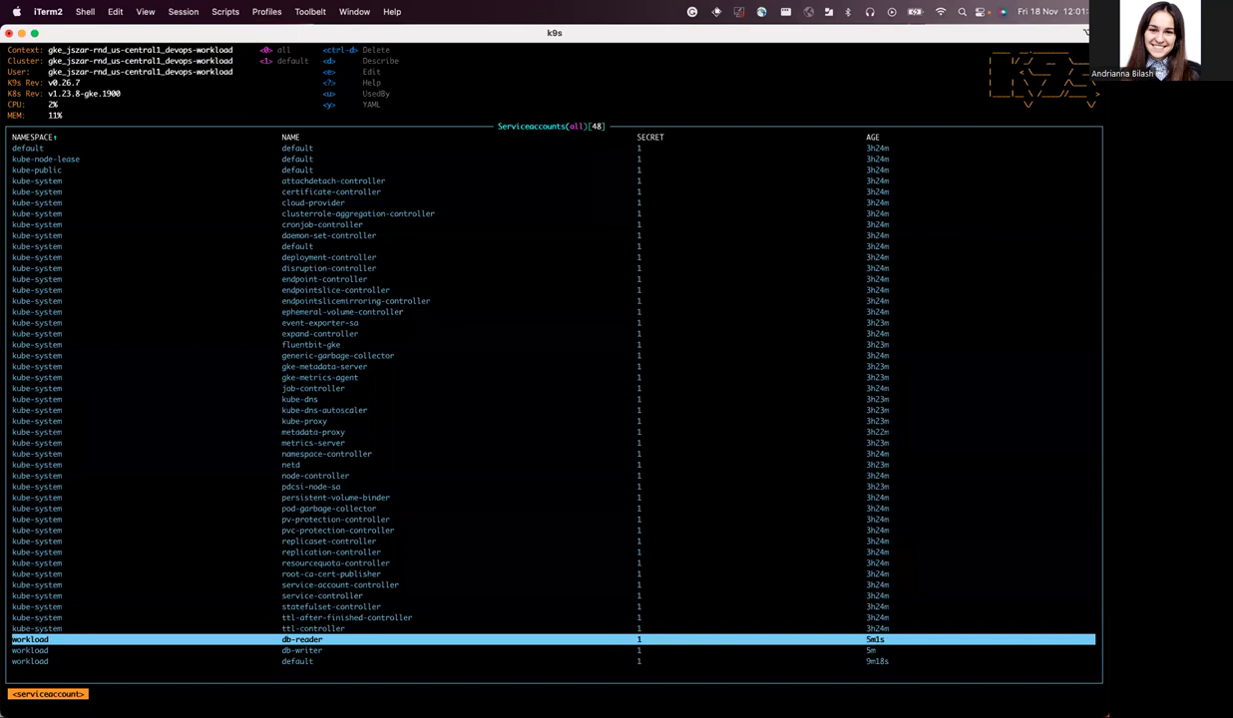
{"action": "key", "text": "y"}
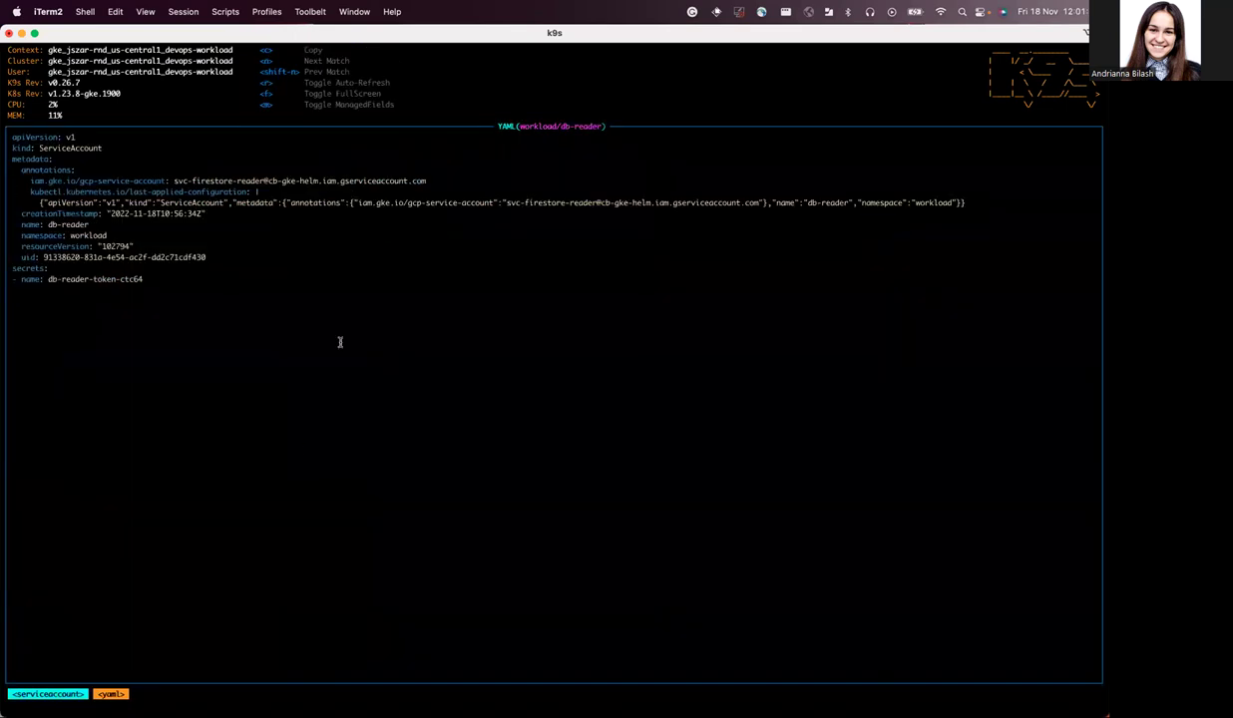
{"action": "key", "text": "Escape"}
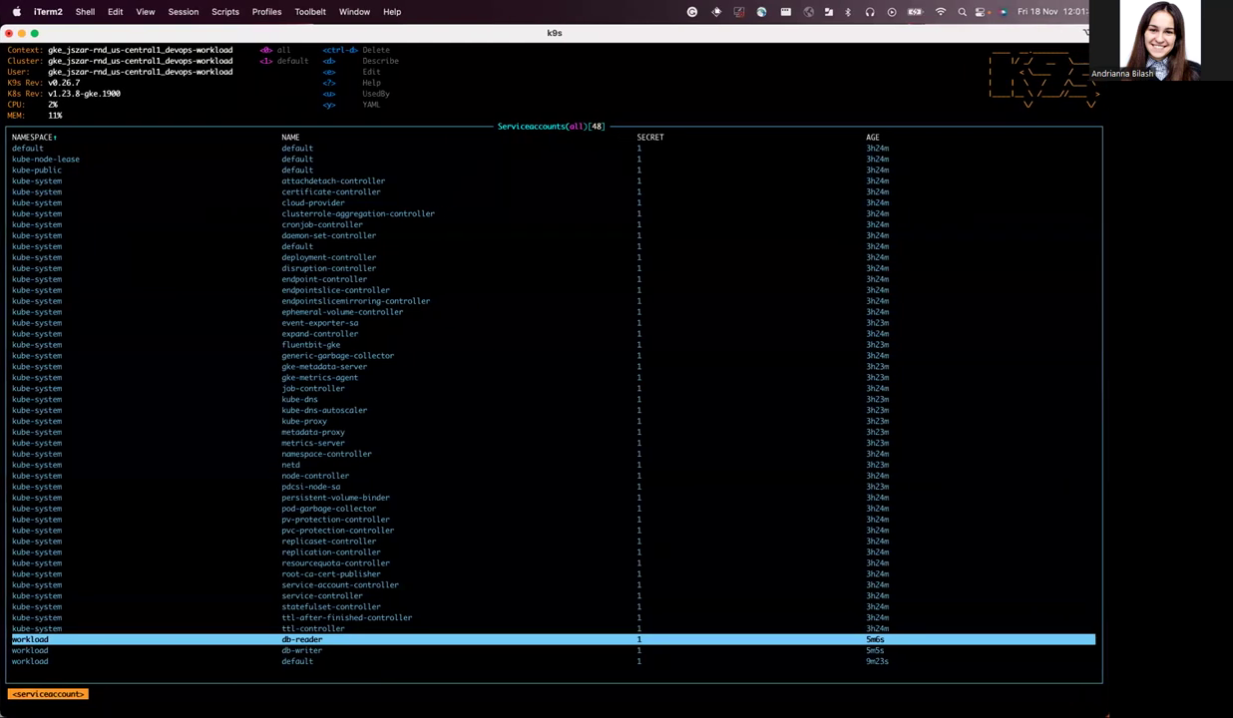
- Switch to Google Cloud console in Chrome, open the project's IAM permissions page and dismiss the cluster notification
{"action": "mouse_move", "coordinate": [429, 703]}
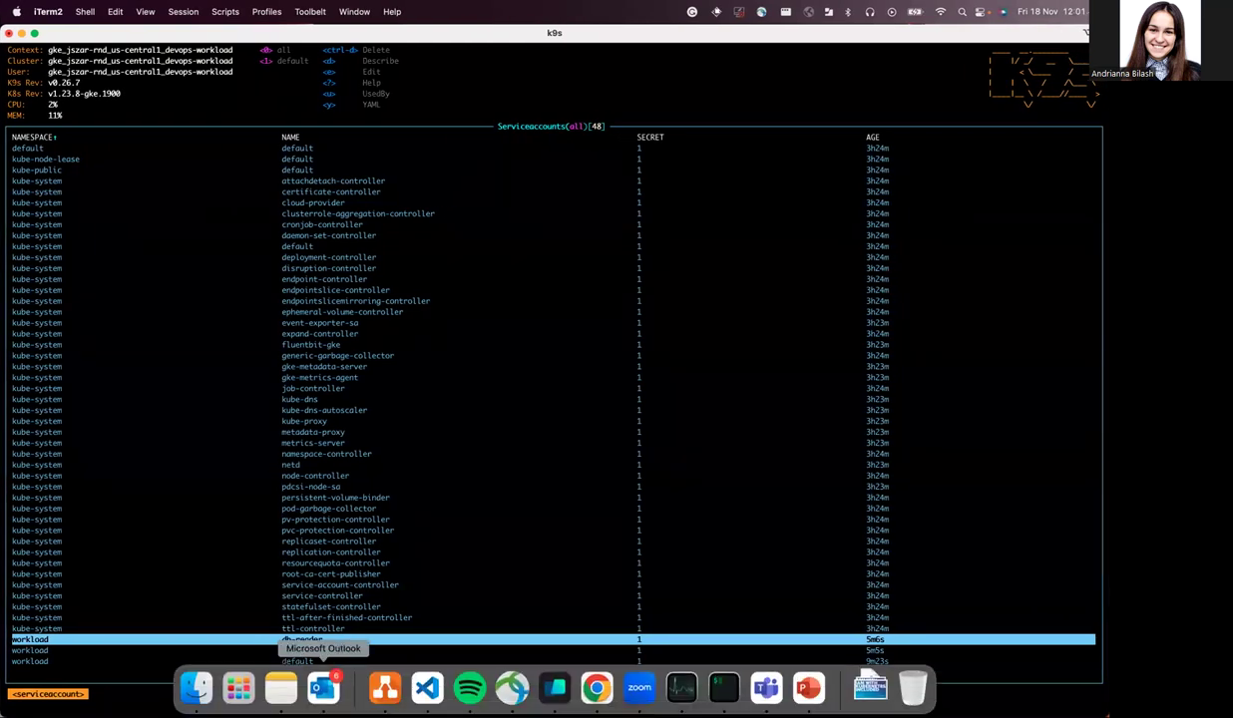
{"action": "left_click", "coordinate": [596, 688]}
{"action": "mouse_move", "coordinate": [77, 539]}
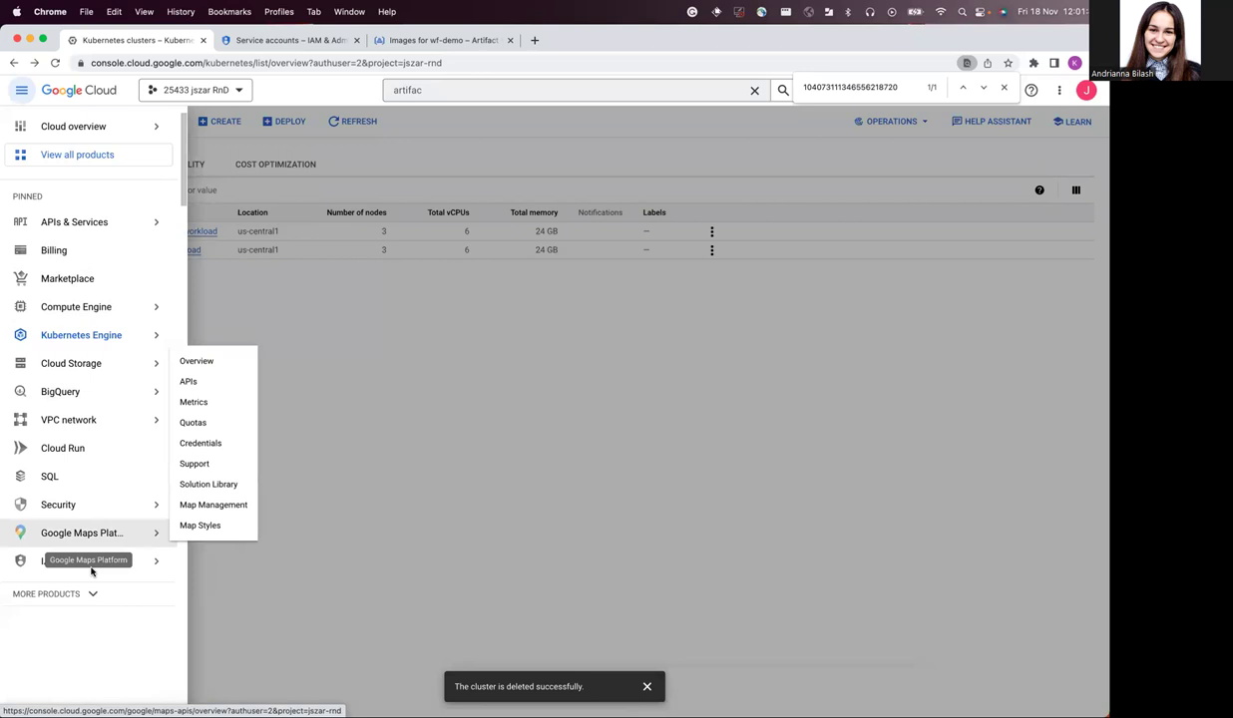
{"action": "mouse_move", "coordinate": [70, 562]}
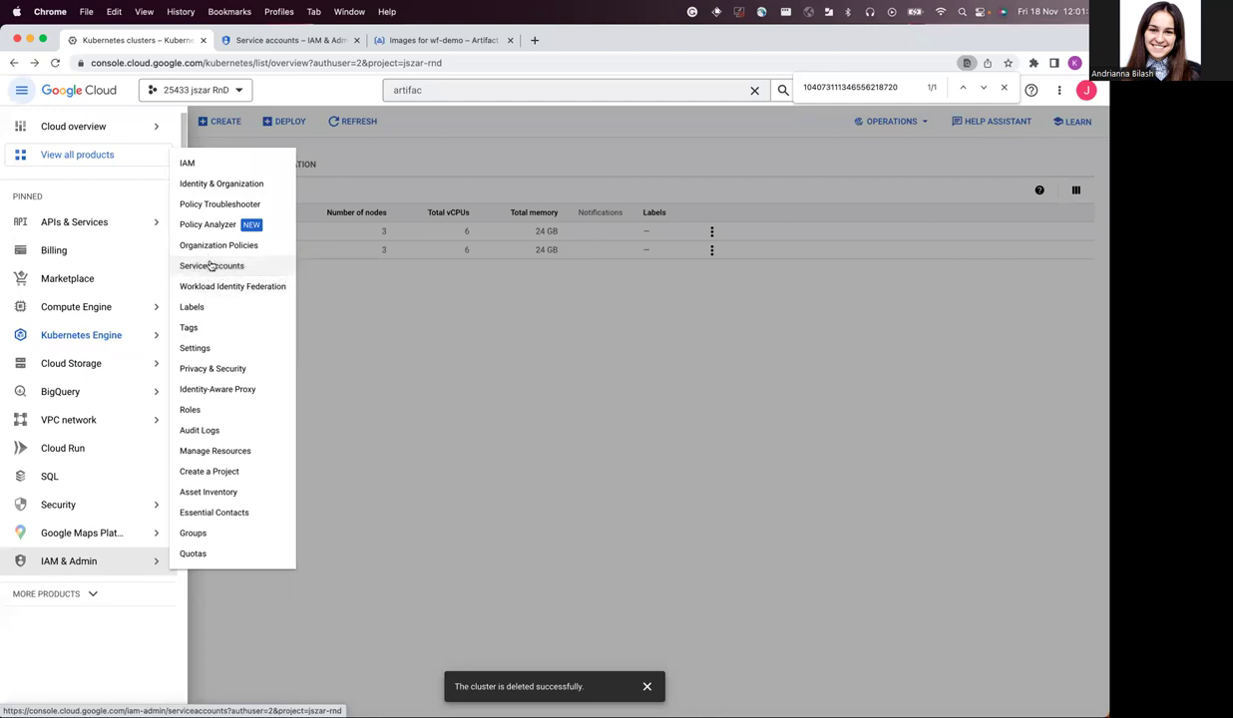
{"action": "left_click", "coordinate": [189, 163]}
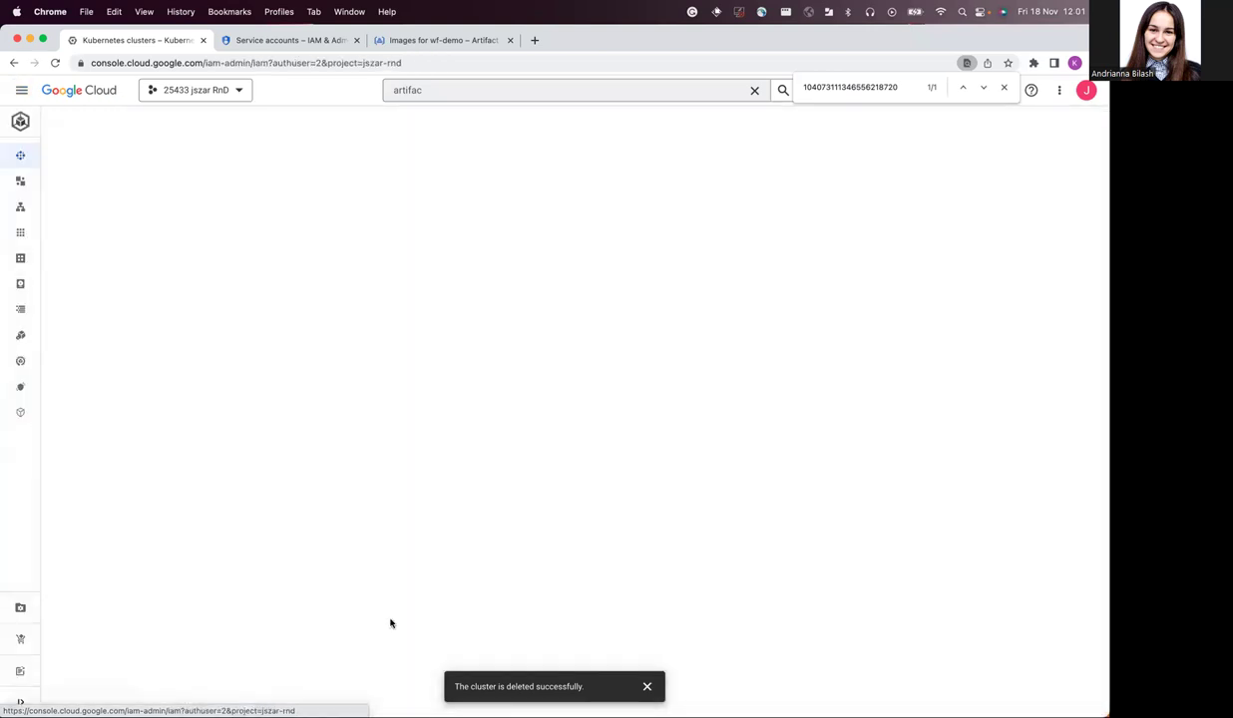
{"action": "left_click", "coordinate": [647, 688]}
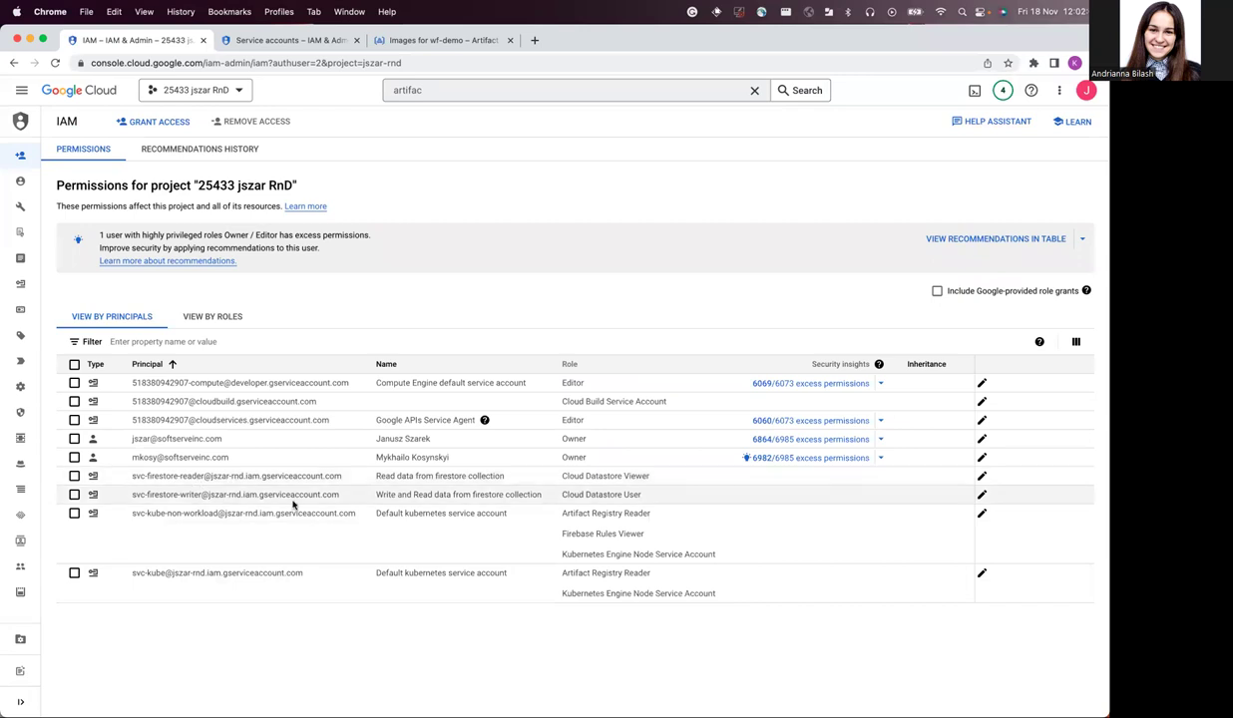
- Open the svc-firestore-reader service account's permissions and highlight the principal that has access to it
{"action": "mouse_move", "coordinate": [32, 287]}
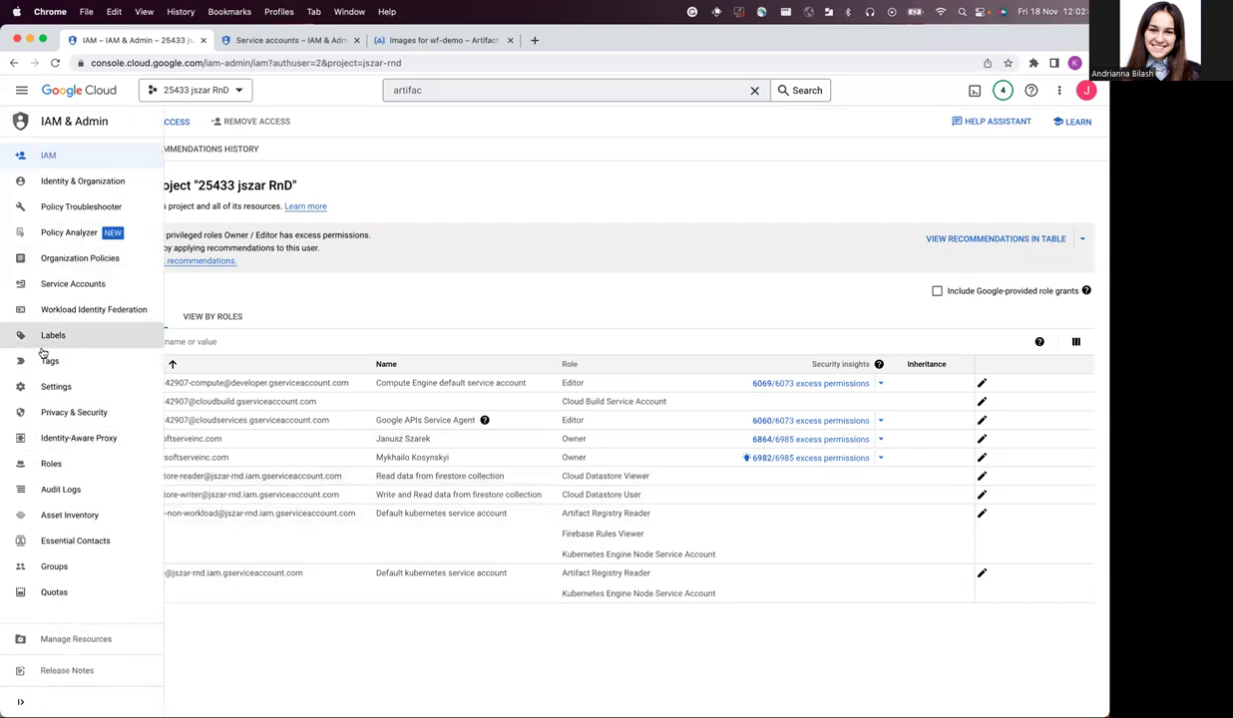
{"action": "left_click", "coordinate": [87, 283]}
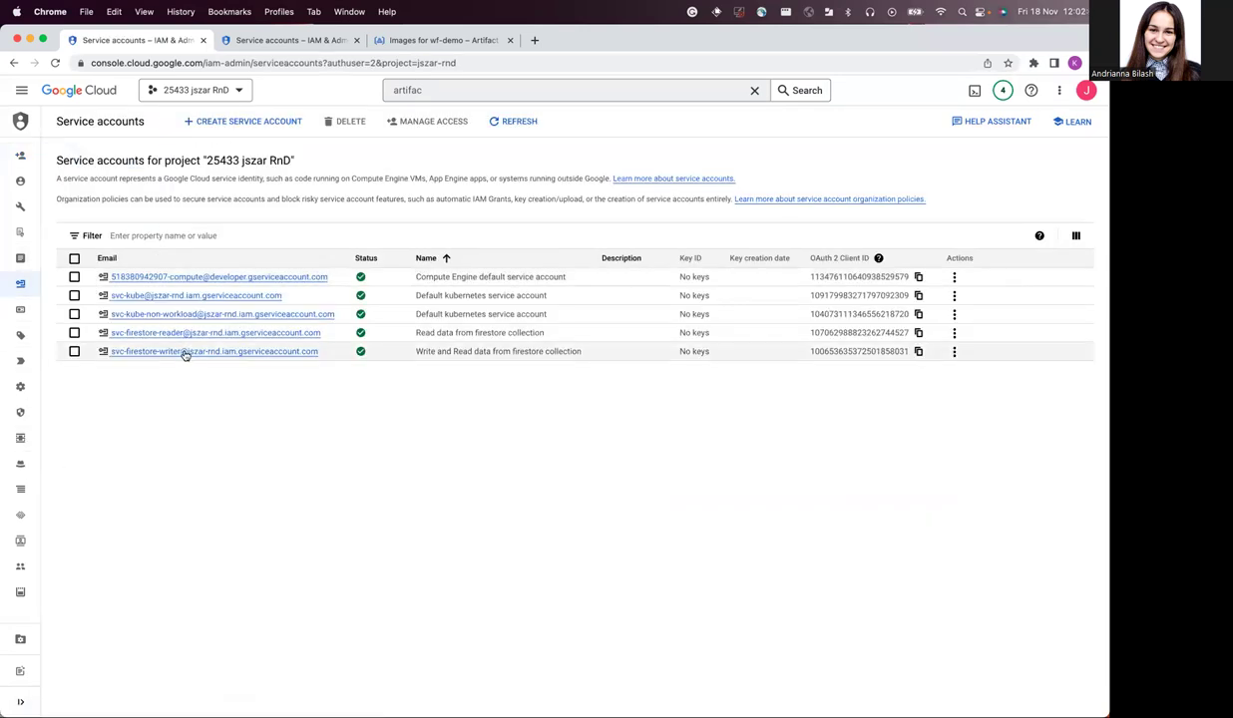
{"action": "left_click", "coordinate": [223, 336]}
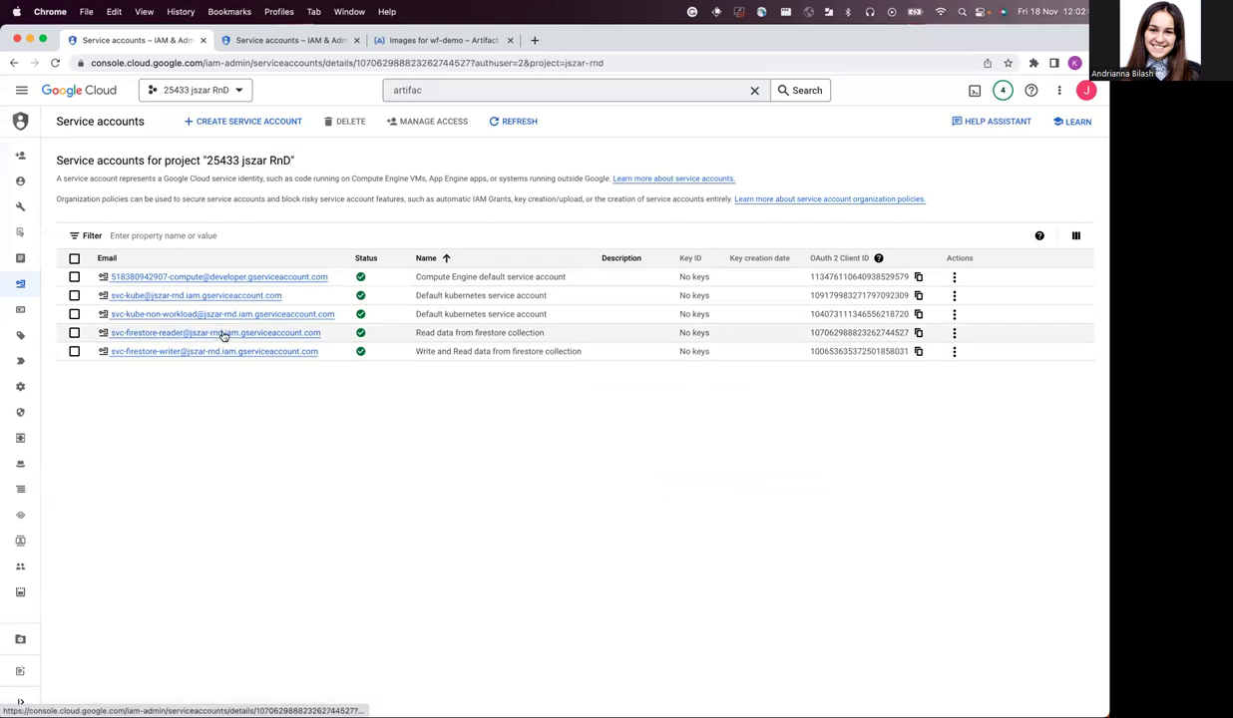
{"action": "left_click", "coordinate": [146, 149]}
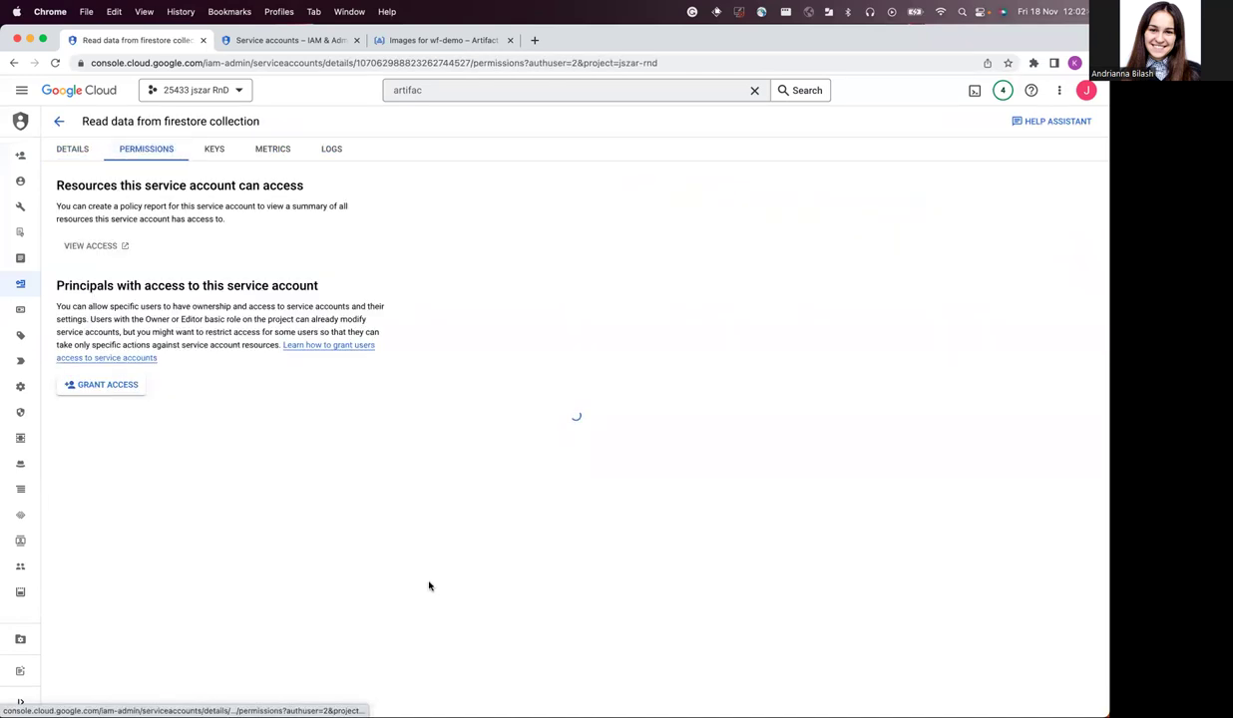
{"action": "left_click_drag", "start_coordinate": [106, 549], "coordinate": [306, 539]}
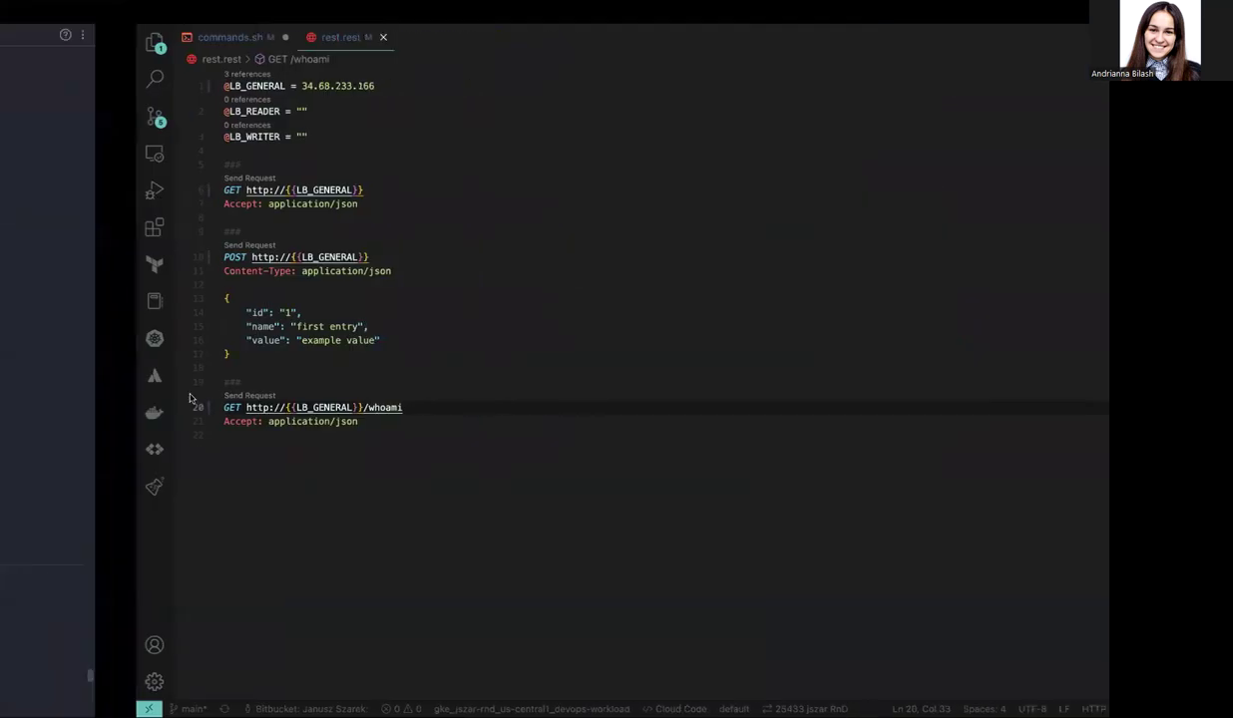
- Return to VS Code and resend the GET, POST and /whoami requests to LB_GENERAL from rest.rest
{"action": "left_click", "coordinate": [248, 179]}
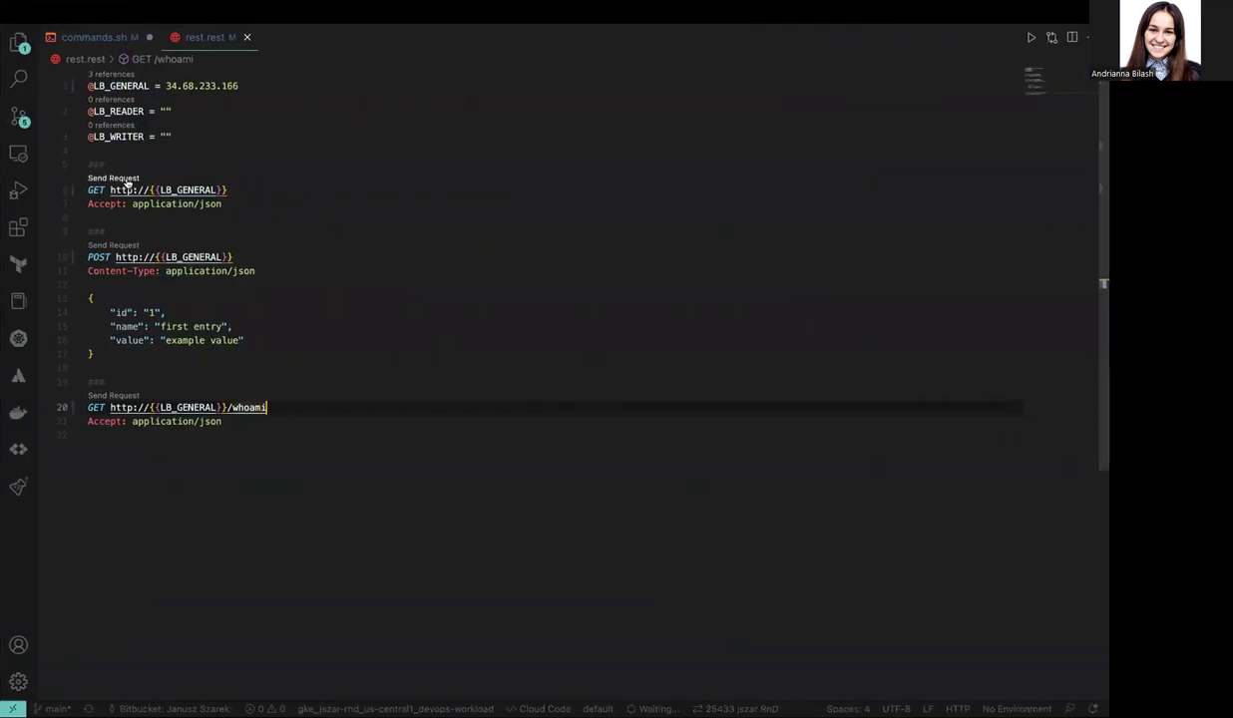
{"action": "left_click", "coordinate": [114, 246]}
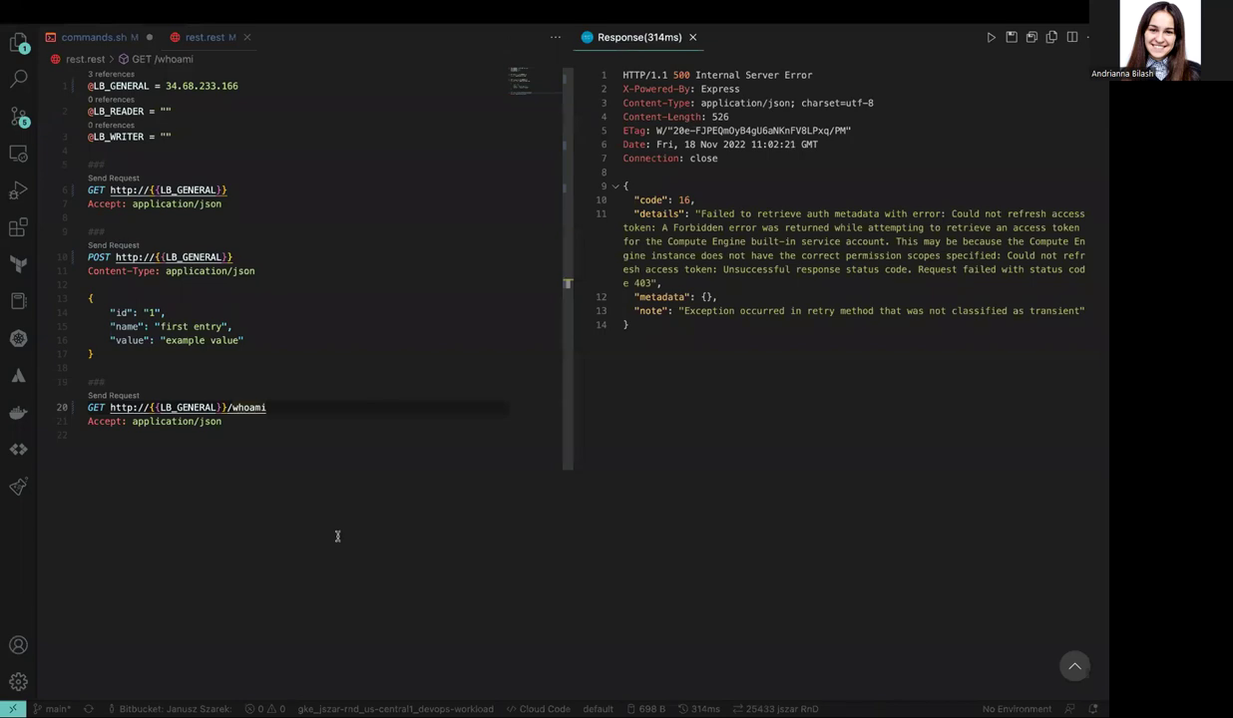
{"action": "left_click", "coordinate": [471, 559]}
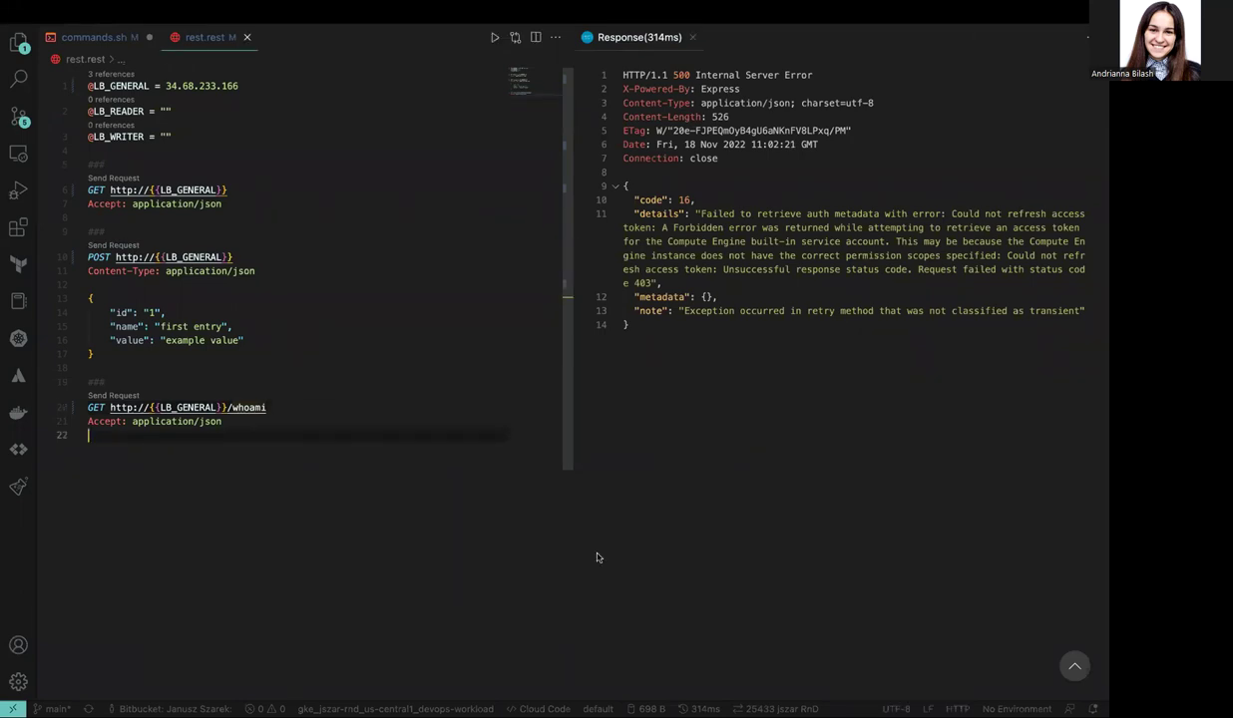
{"action": "left_click", "coordinate": [121, 396]}
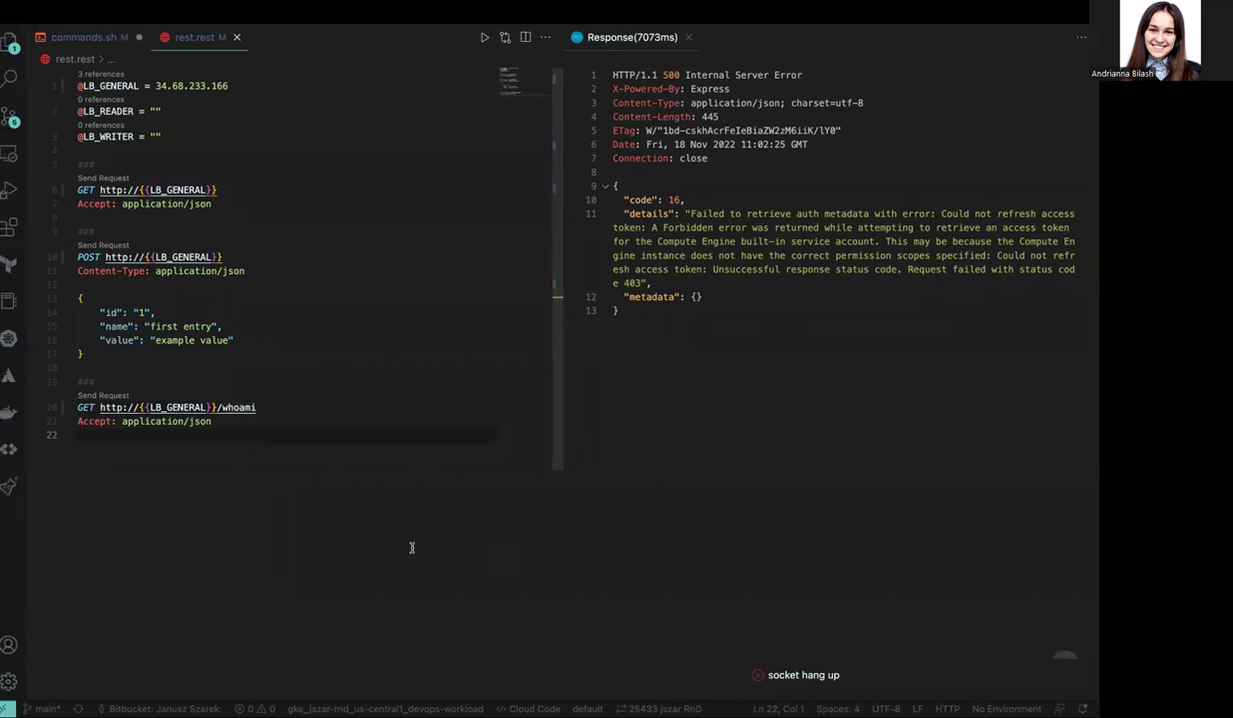
{"action": "key", "text": "ctrl+Left"}
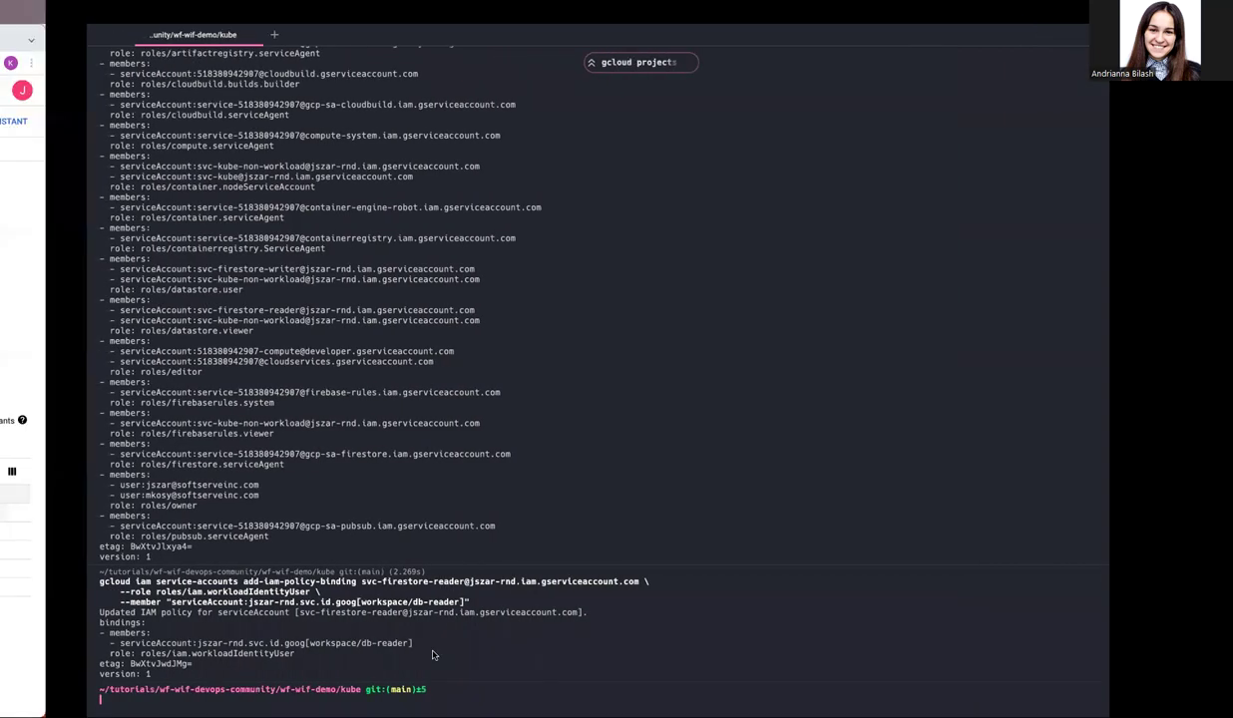
- Switch to the Google Cloud console in Chrome and open the Services & Ingress page of Kubernetes Engine
{"action": "left_click", "coordinate": [23, 92]}
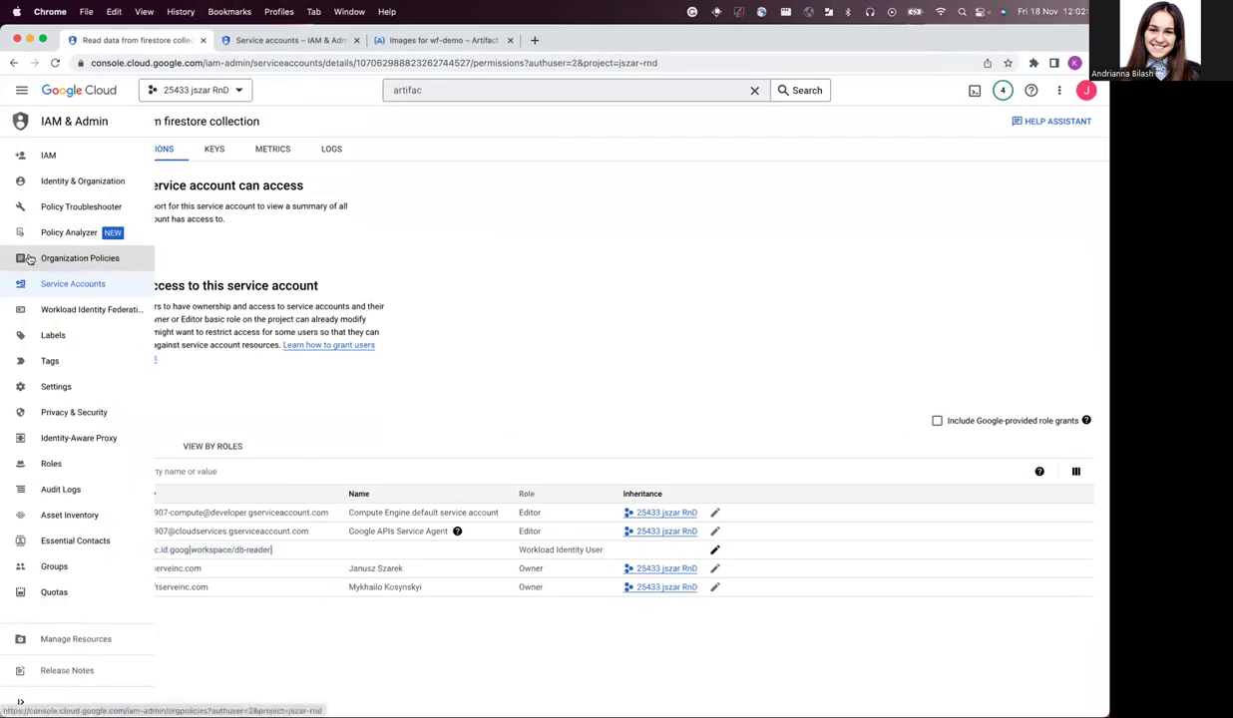
{"action": "left_click", "coordinate": [22, 91]}
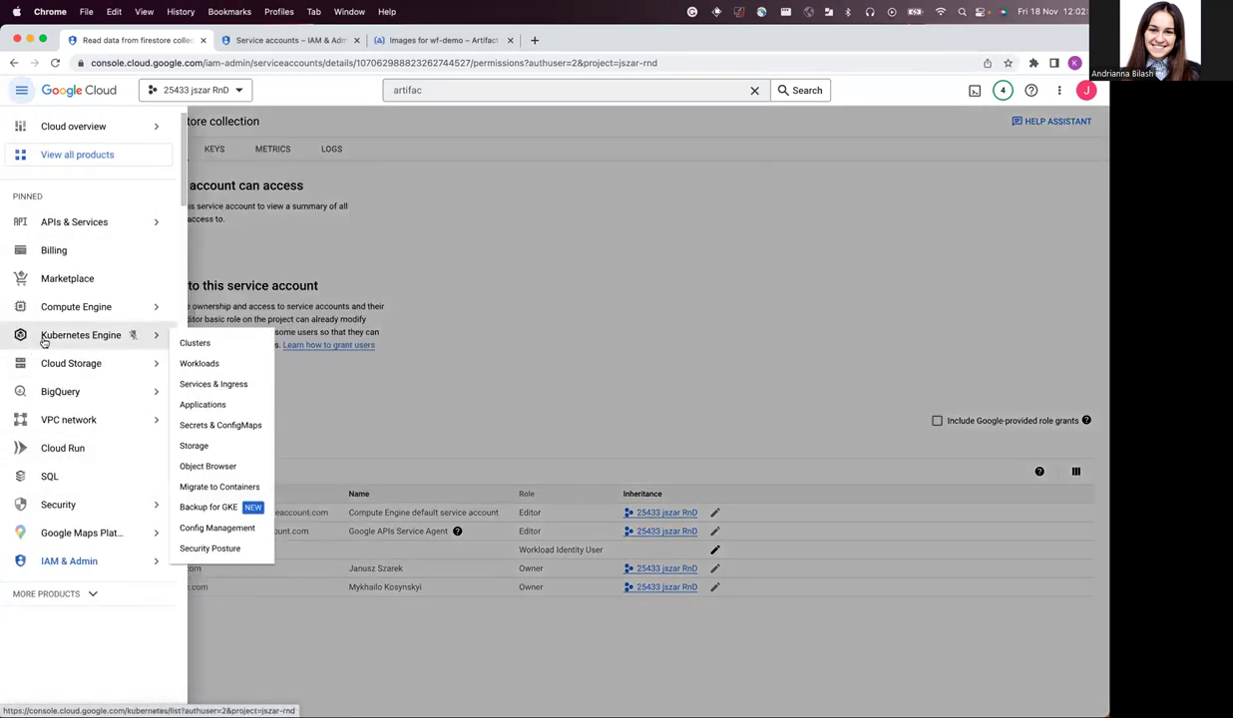
{"action": "mouse_move", "coordinate": [80, 335]}
{"action": "left_click", "coordinate": [245, 387]}
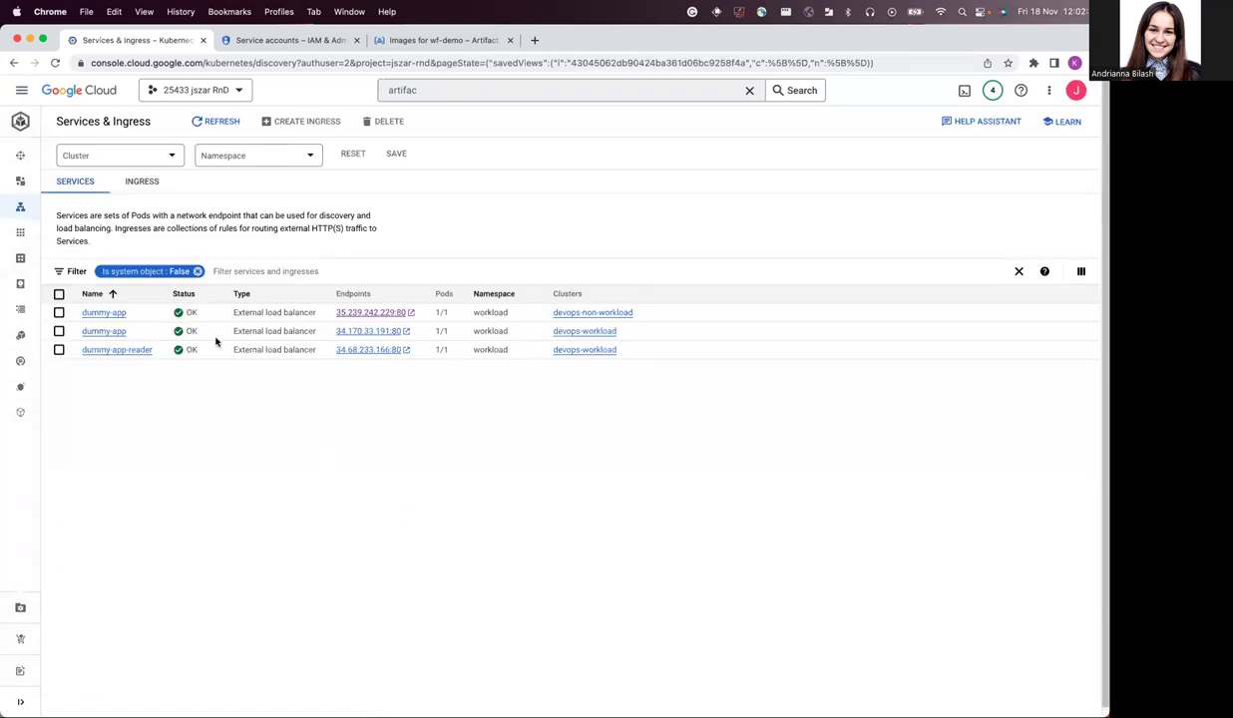
- Open the dummy-app-reader service's external endpoint and reload the page to recheck its response
{"action": "left_click", "coordinate": [405, 353]}
{"action": "left_click", "coordinate": [54, 61]}
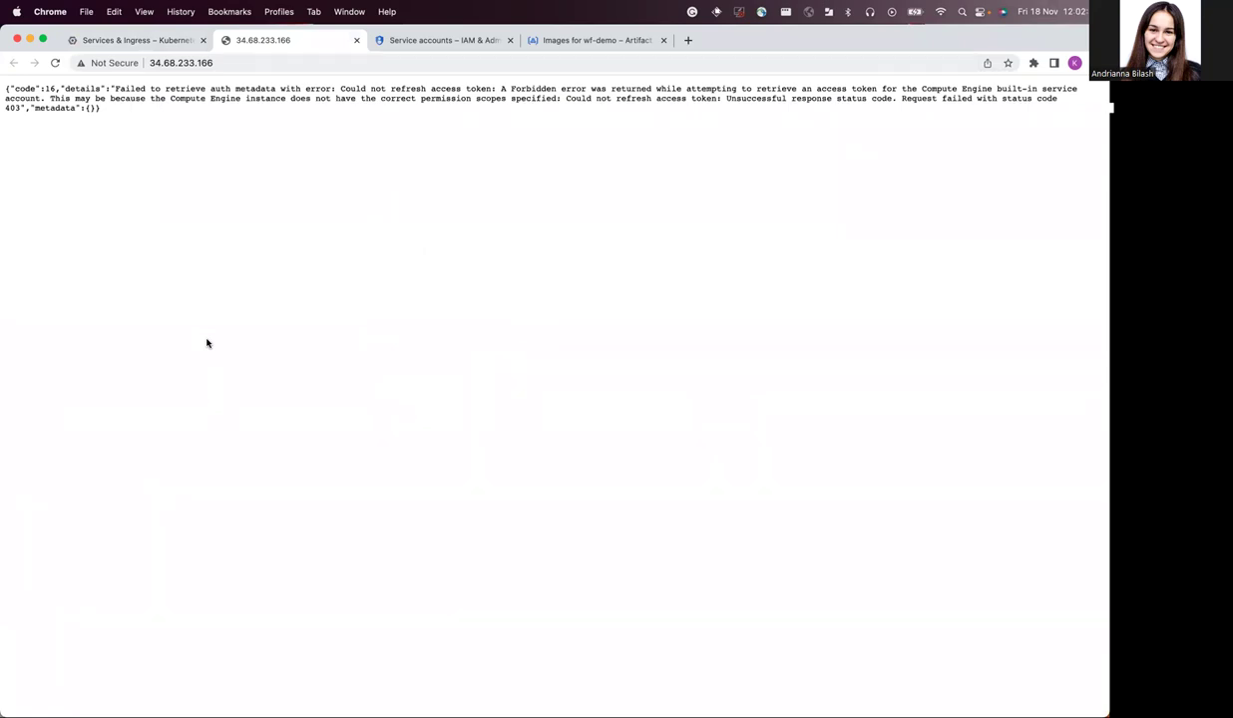
{"action": "left_click", "coordinate": [55, 63]}
{"action": "left_click", "coordinate": [57, 63]}
- Switch to the terminal and list the files in the kube folder
{"action": "key", "text": "ctrl+Right"}
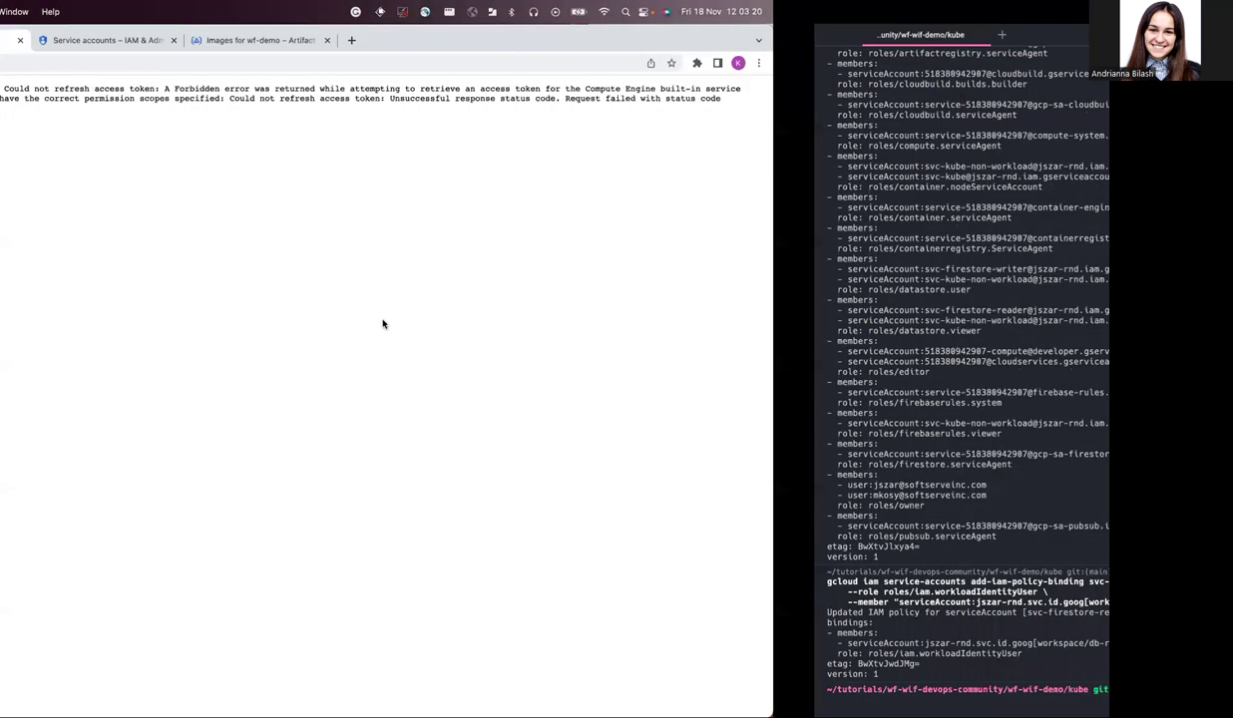
{"action": "key", "text": "ctrl+Right"}
{"action": "key", "text": "ctrl+Left"}
{"action": "type", "text": "ls"}
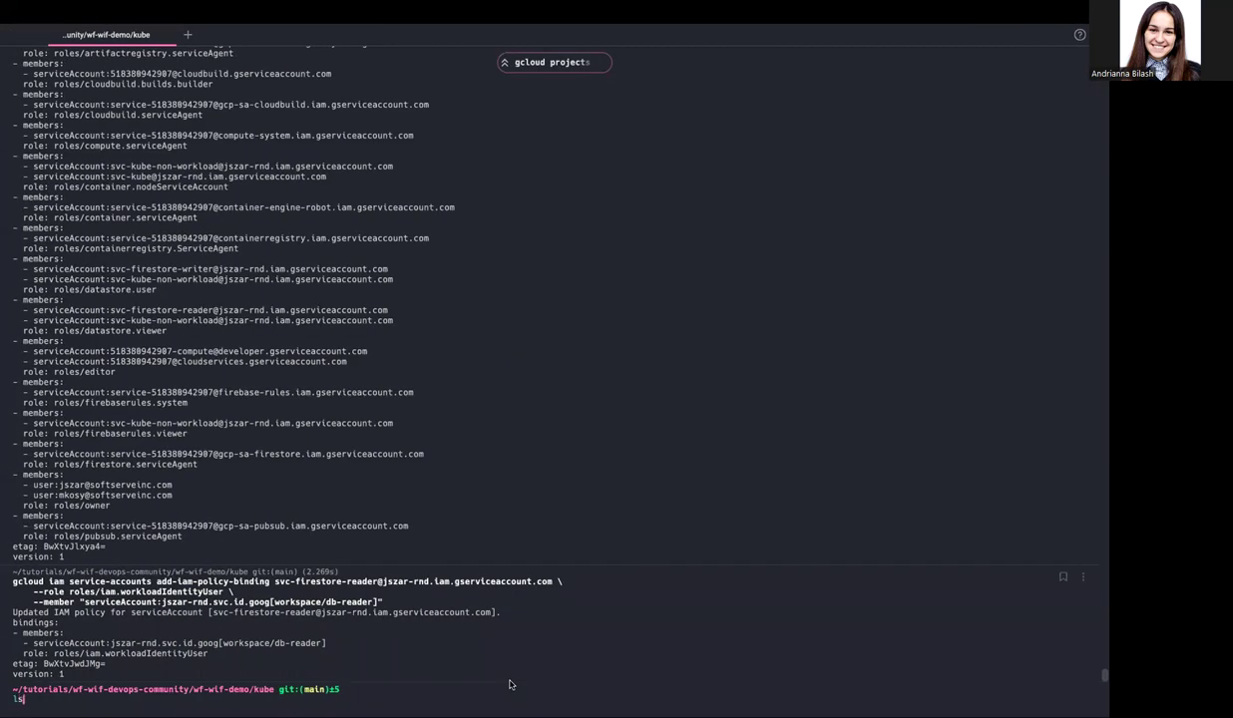
{"action": "key", "text": "Return"}
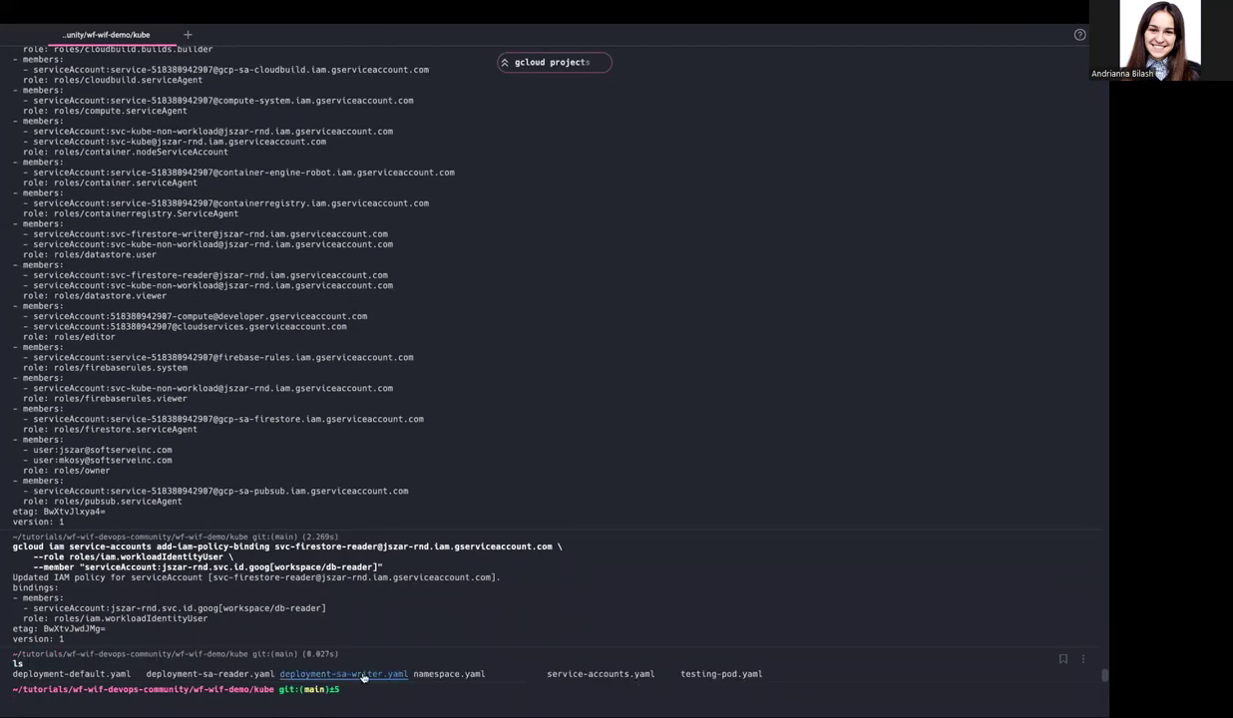
- Apply the deployment-sa-writer.yaml manifest to the cluster with kubectl
{"action": "type", "text": "kubectl apply -f"}
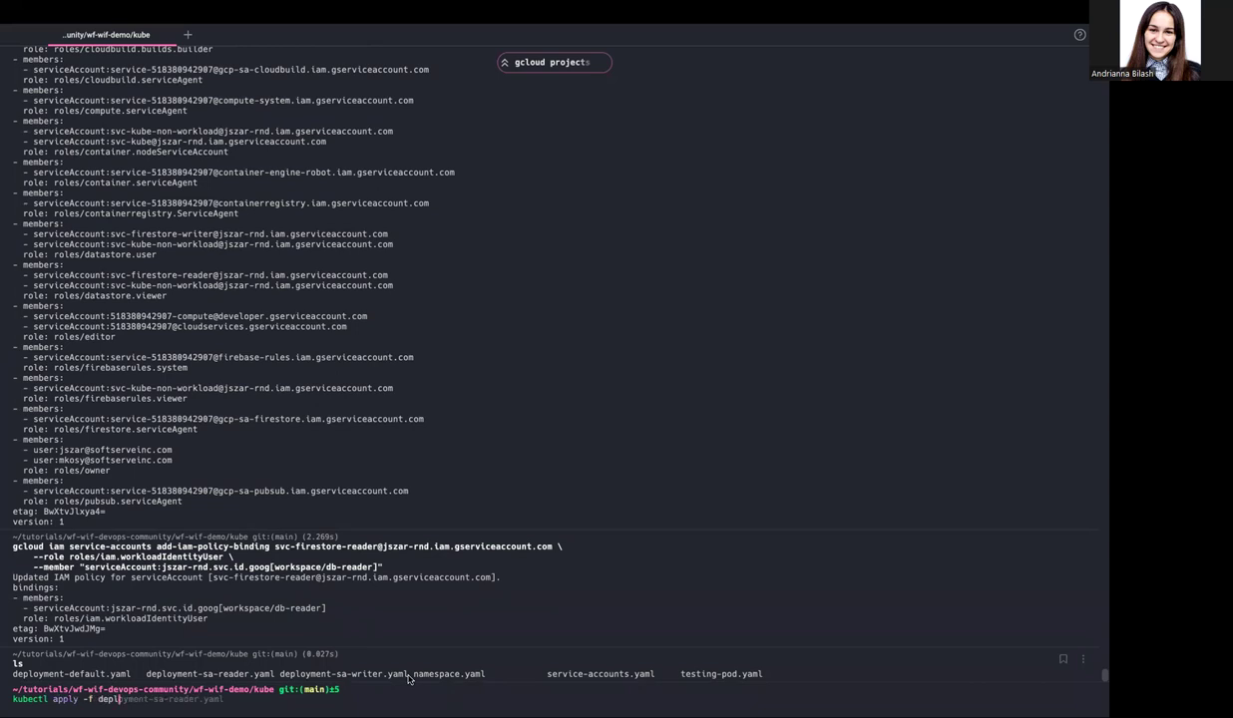
{"action": "type", "text": " depl"}
{"action": "key", "text": "Tab"}
{"action": "key", "text": "Down"}
{"action": "key", "text": "Down"}
{"action": "key", "text": "Return"}
{"action": "key", "text": "Return"}
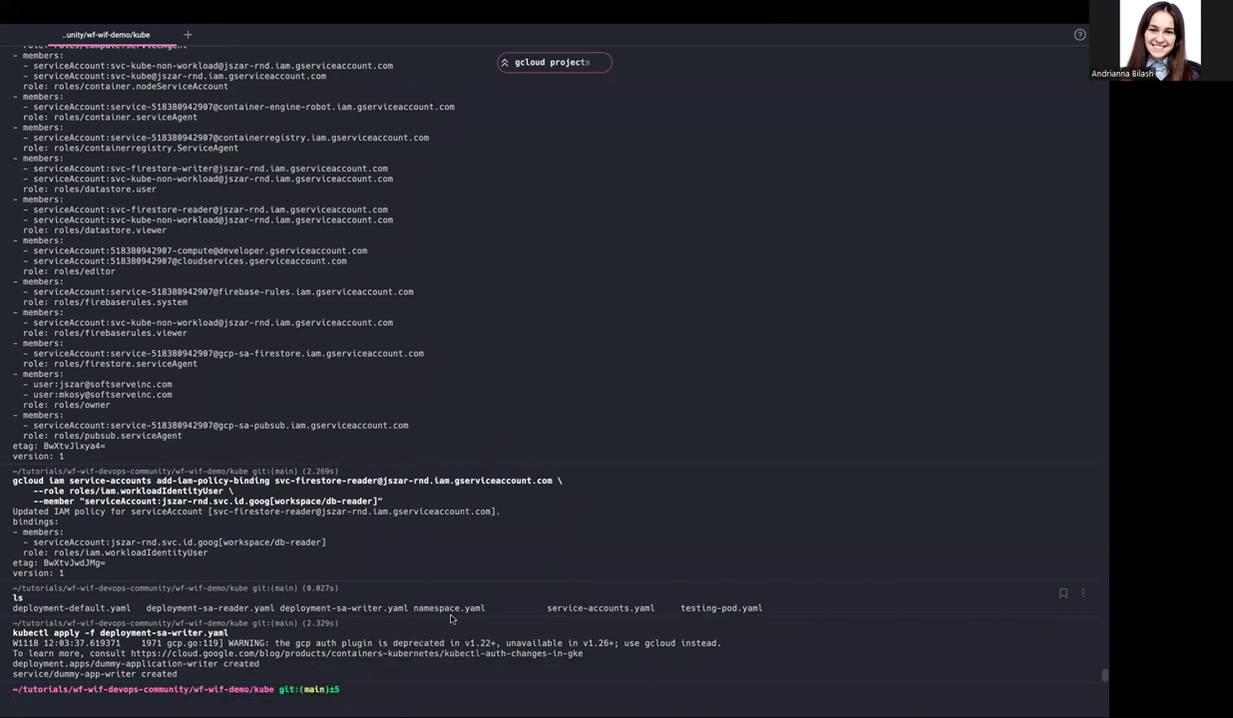
- Copy the svc-firestore-writer binding command for roles/iam.workloadIdentityUser and workspace/db-writer from commands.sh in VS Code and run it in the terminal
{"action": "key", "text": "ctrl+Left"}
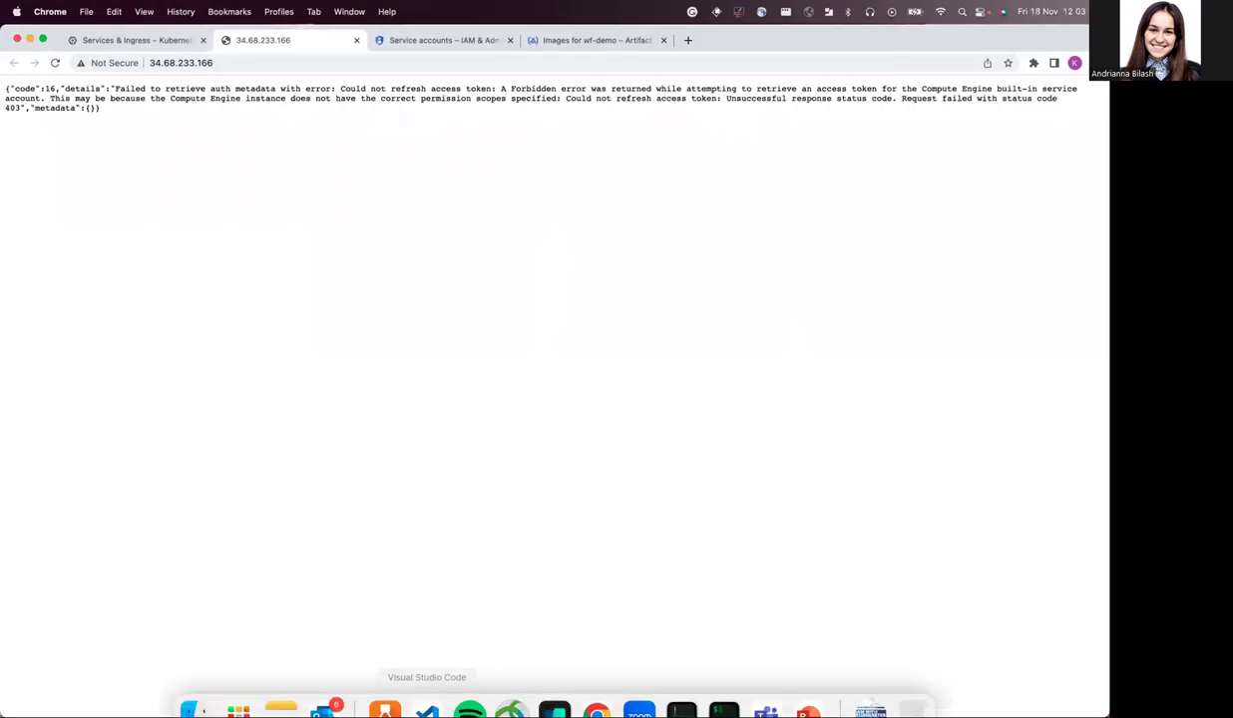
{"action": "left_click", "coordinate": [427, 711]}
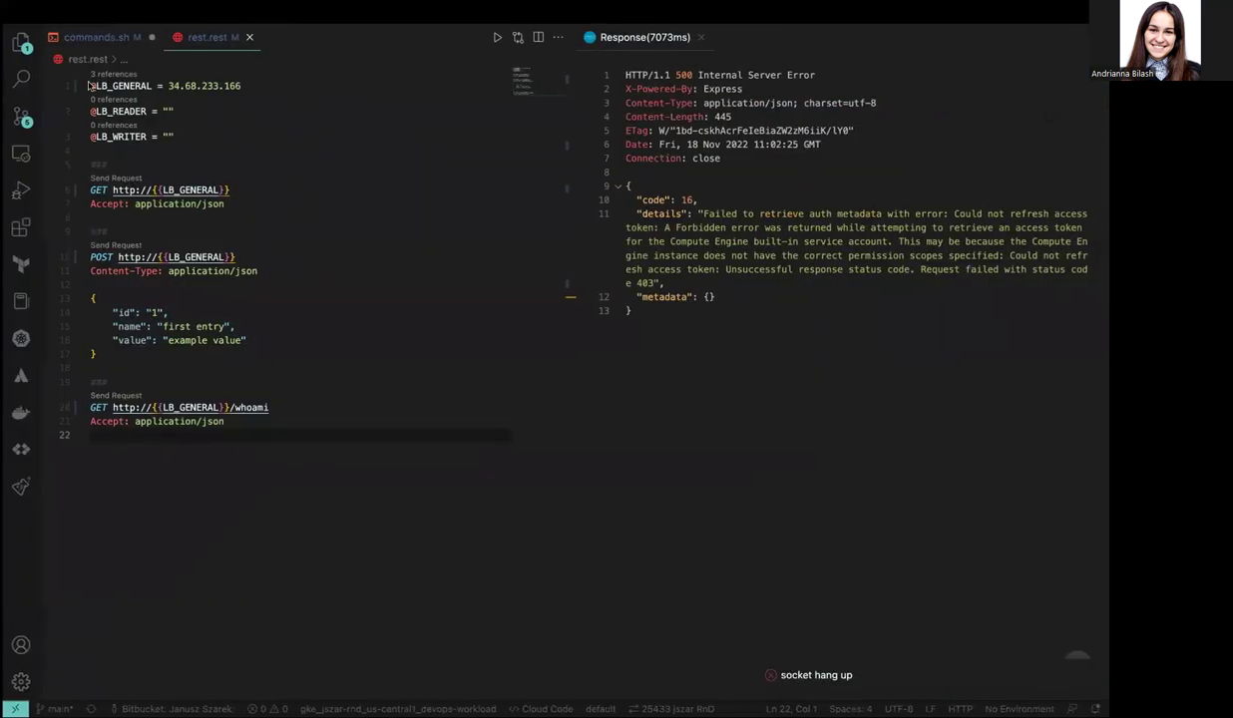
{"action": "left_click", "coordinate": [96, 37]}
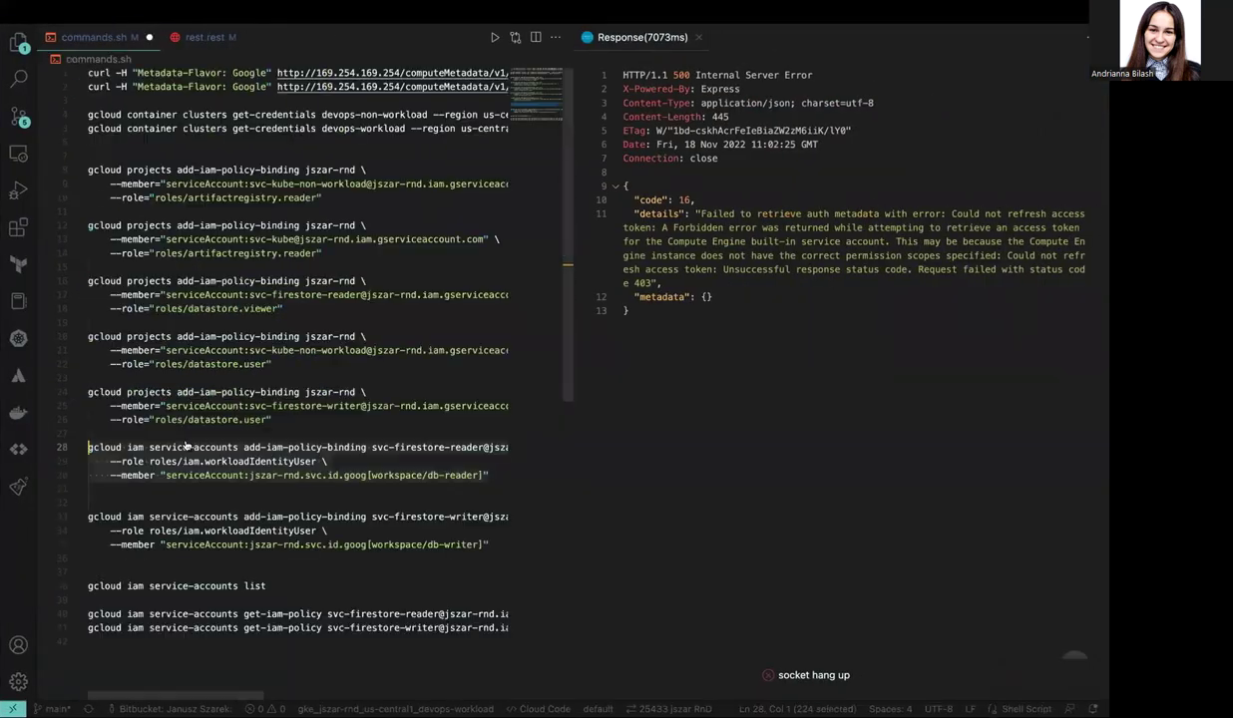
{"action": "left_click_drag", "start_coordinate": [477, 550], "coordinate": [36, 505]}
{"action": "key", "text": "super+c"}
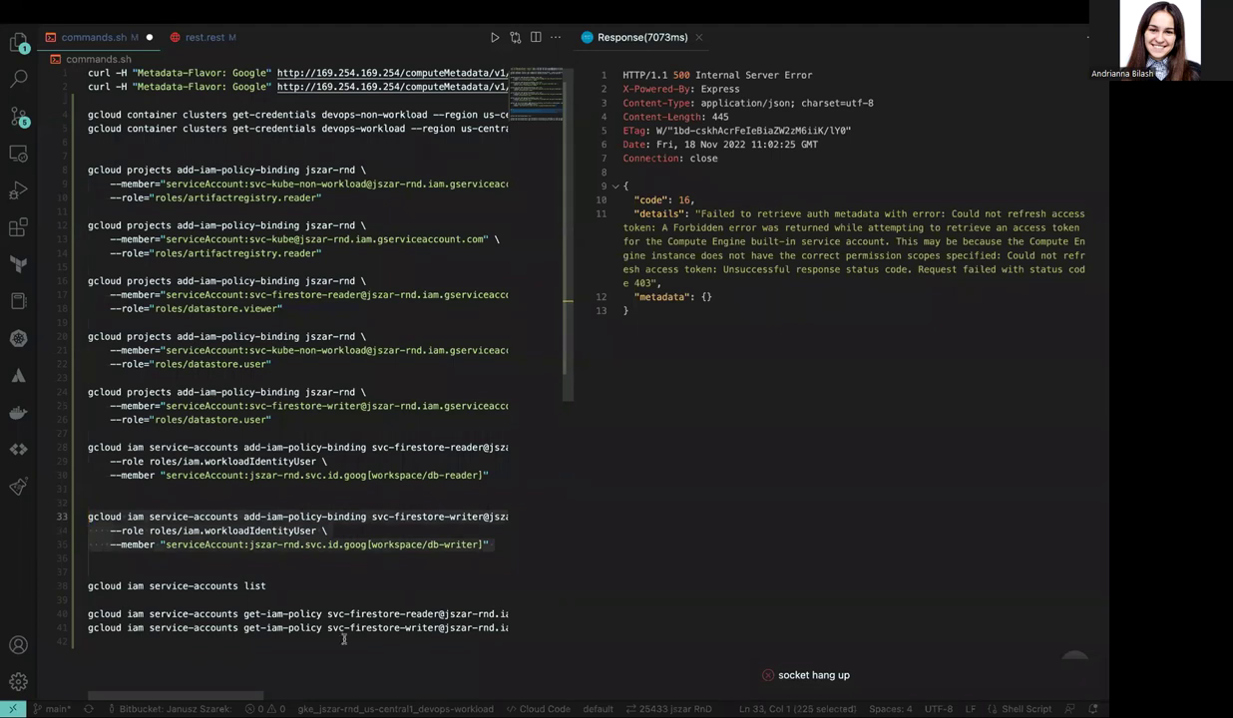
{"action": "key", "text": "ctrl+Left"}
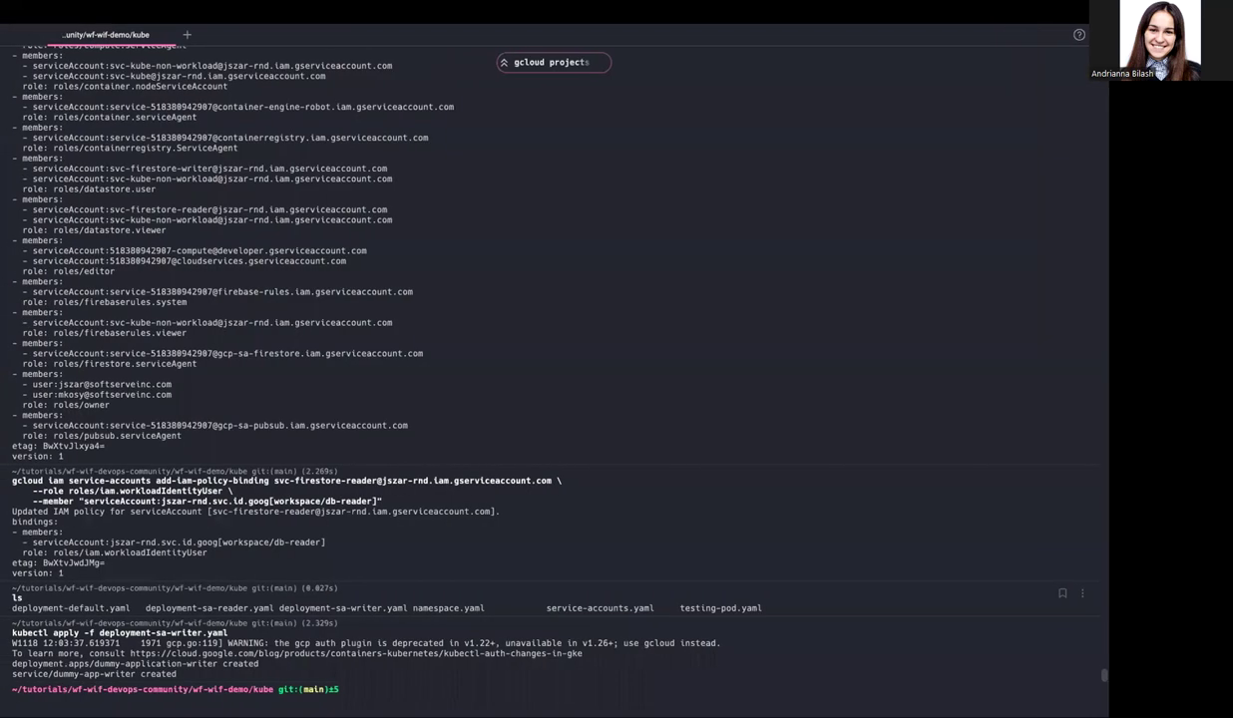
{"action": "key", "text": "super+v"}
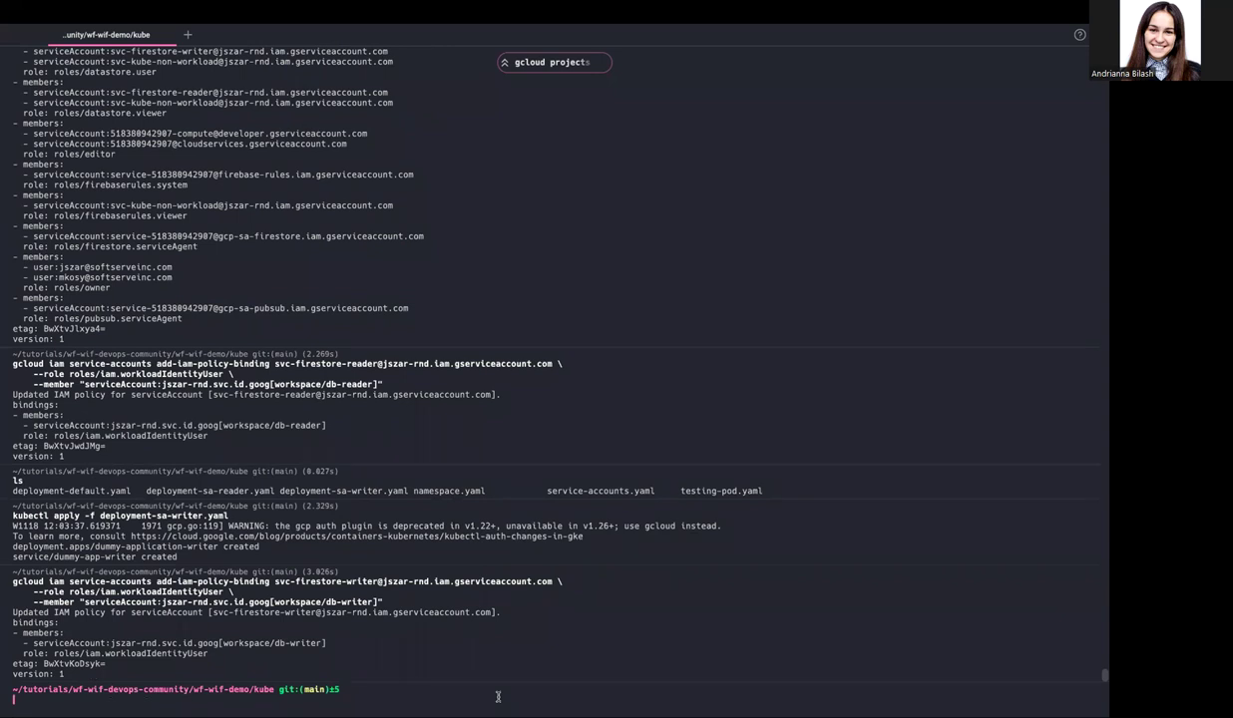
- Switch to k9s in iTerm2 and list the cluster's pods
{"action": "key", "text": "super+Tab"}
{"action": "mouse_move", "coordinate": [469, 688]}
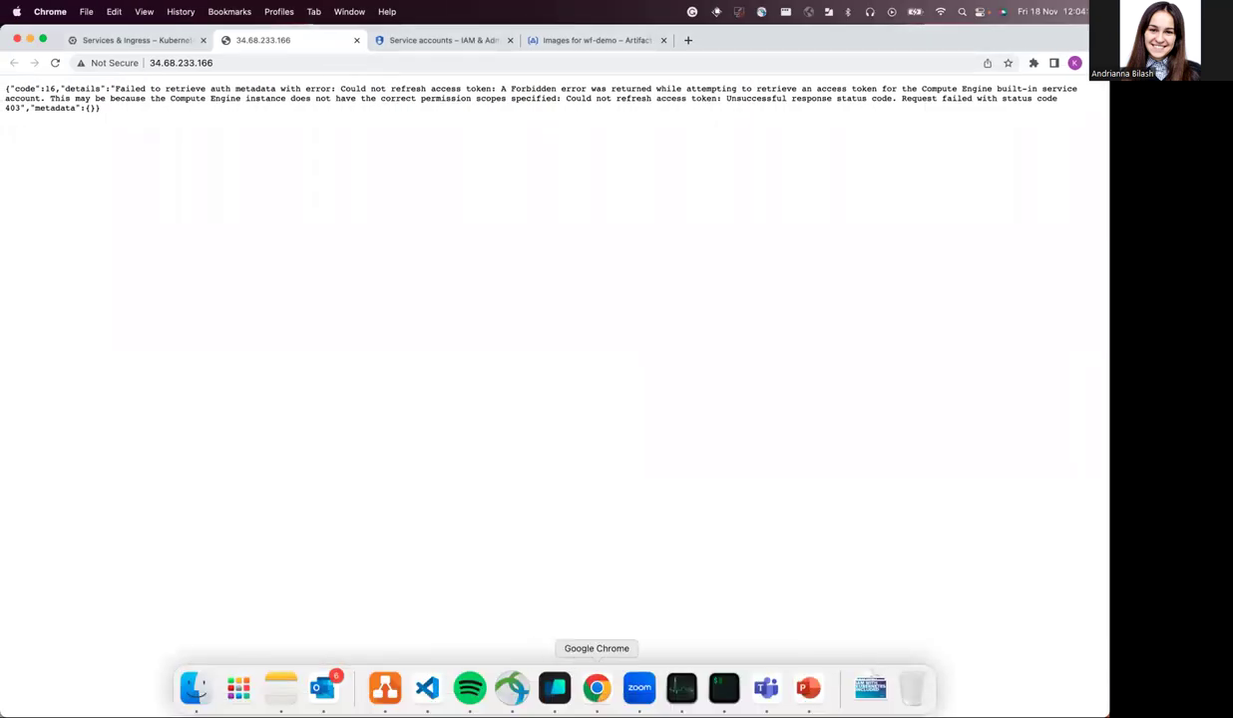
{"action": "left_click", "coordinate": [724, 688]}
{"action": "key", "text": "Down"}
{"action": "key", "text": "colon"}
{"action": "type", "text": "pod"}
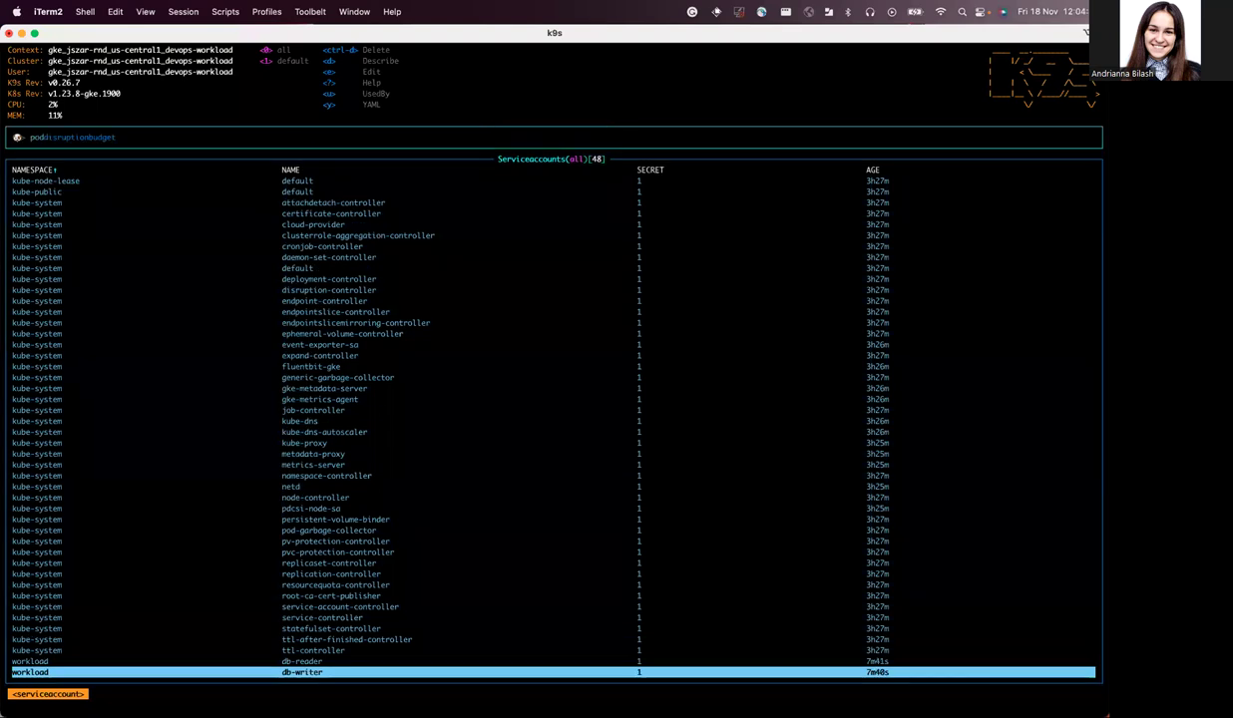
{"action": "key", "text": "Return"}
- Select the dummy-application-writer pod in the workload namespace and view its logs
{"action": "key", "text": "Down"}
{"action": "key", "text": "Down"}
{"action": "key", "text": "Down"}
{"action": "key", "text": "Down"}
{"action": "key", "text": "Down"}
{"action": "key", "text": "Down"}
{"action": "key", "text": "Down"}
{"action": "key", "text": "Down"}
{"action": "key", "text": "Down"}
{"action": "key", "text": "Down"}
{"action": "key", "text": "Down"}
{"action": "key", "text": "Down"}
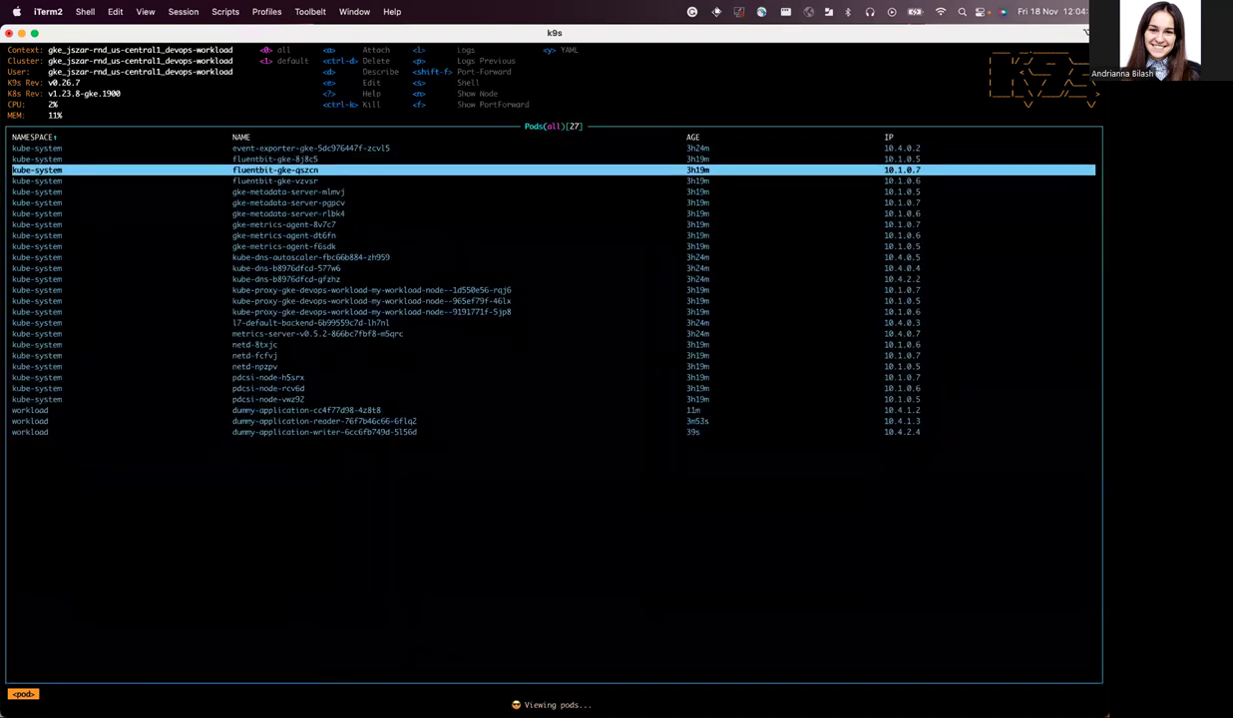
{"action": "key", "text": "Down"}
{"action": "key", "text": "Down"}
{"action": "key", "text": "Down"}
{"action": "key", "text": "Down"}
{"action": "key", "text": "Down"}
{"action": "key", "text": "Down"}
{"action": "key", "text": "Down"}
{"action": "key", "text": "Down"}
{"action": "key", "text": "Down"}
{"action": "key", "text": "Down"}
{"action": "key", "text": "Down"}
{"action": "key", "text": "Down"}
{"action": "key", "text": "Down"}
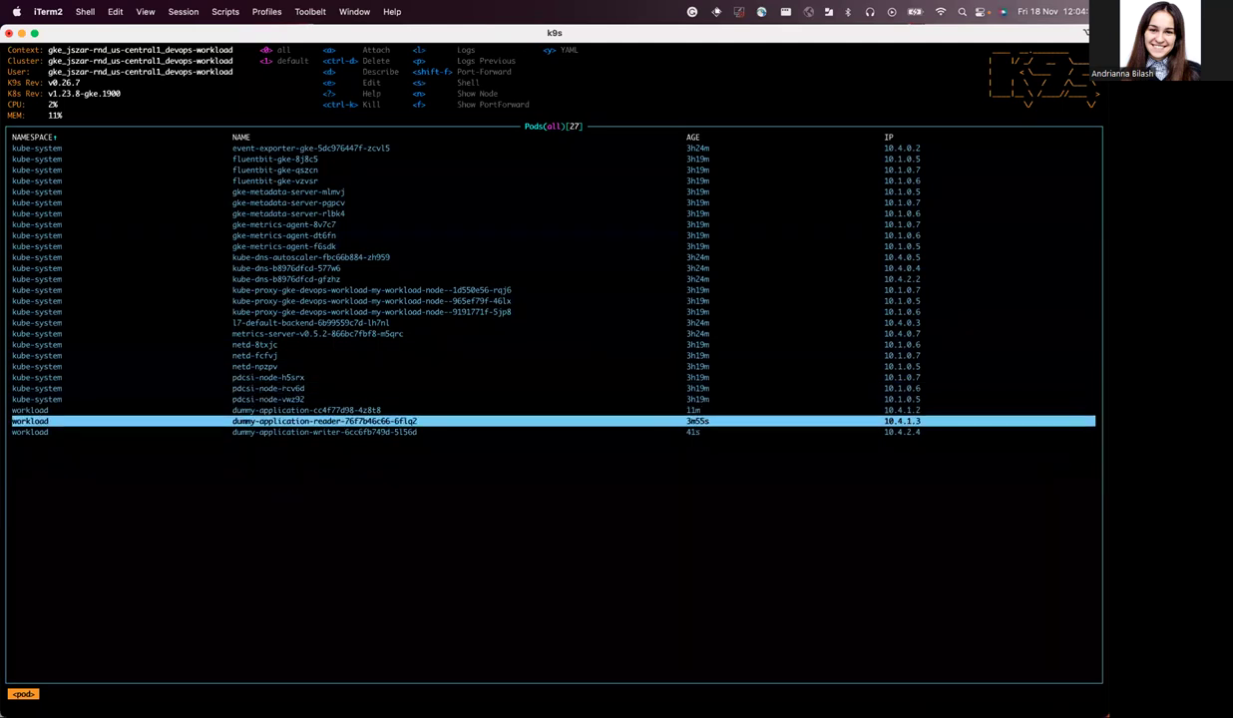
{"action": "key", "text": "l"}
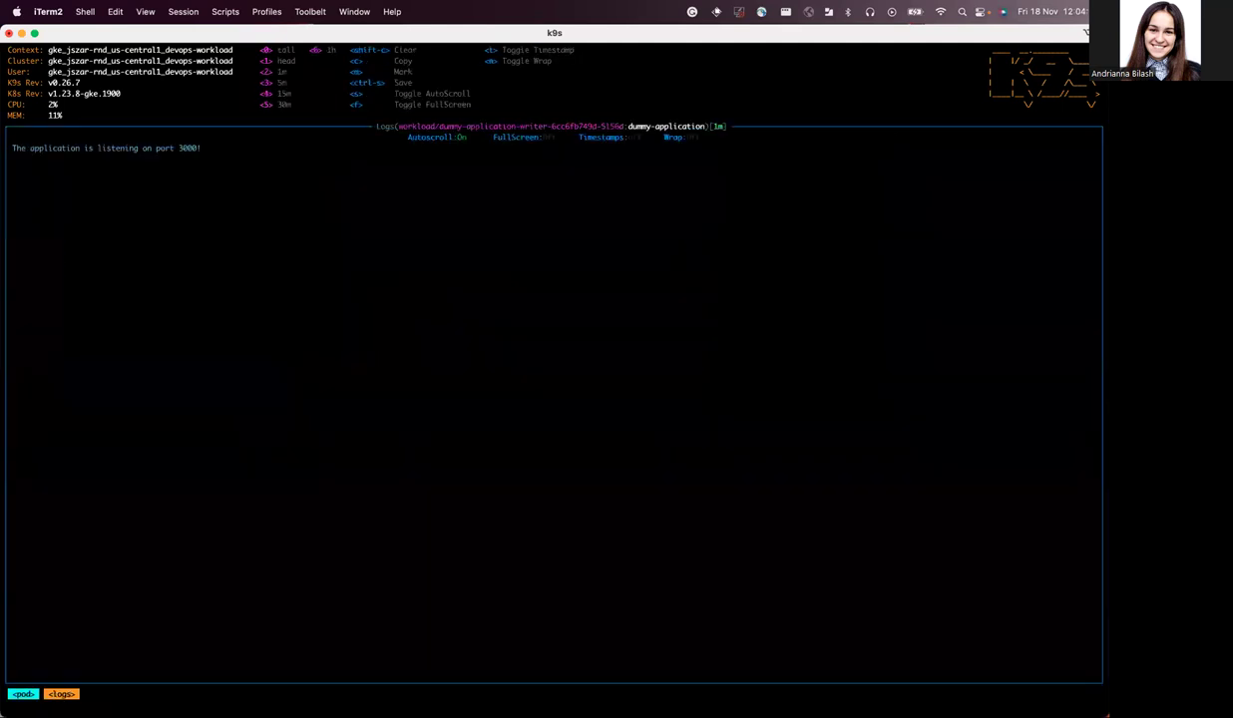
- Return to the pod list and view the dummy-application-reader pod's logs with the tail range
{"action": "key", "text": "Escape"}
{"action": "key", "text": "Up"}
{"action": "key", "text": "l"}
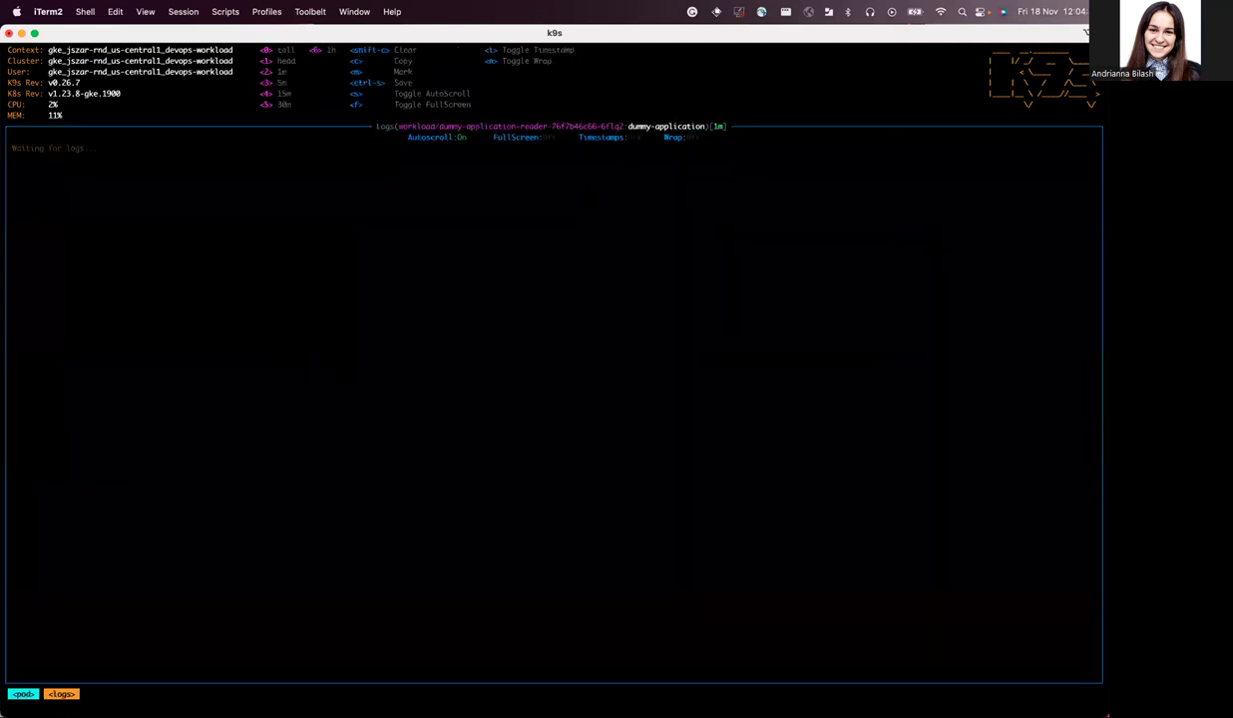
{"action": "key", "text": "0"}
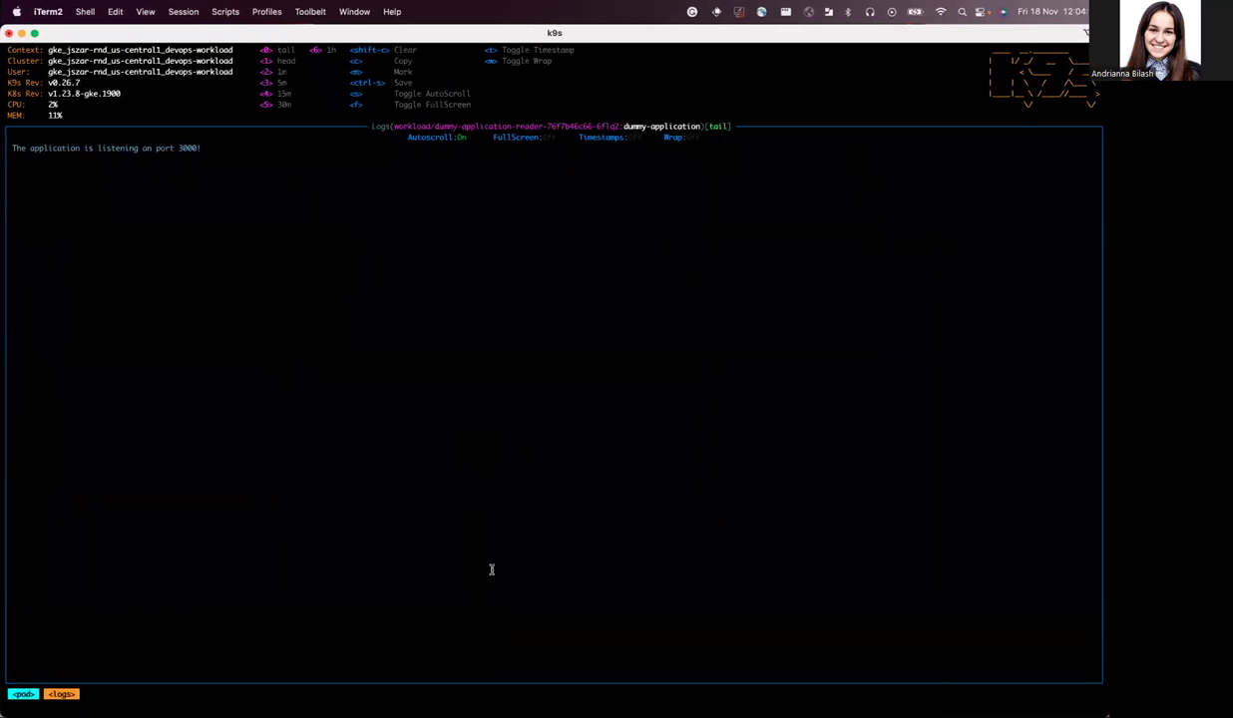
- Switch to Chrome, reload the reader endpoint at 34.68.233.166 and request its /whoami path twice
{"action": "mouse_move", "coordinate": [280, 698]}
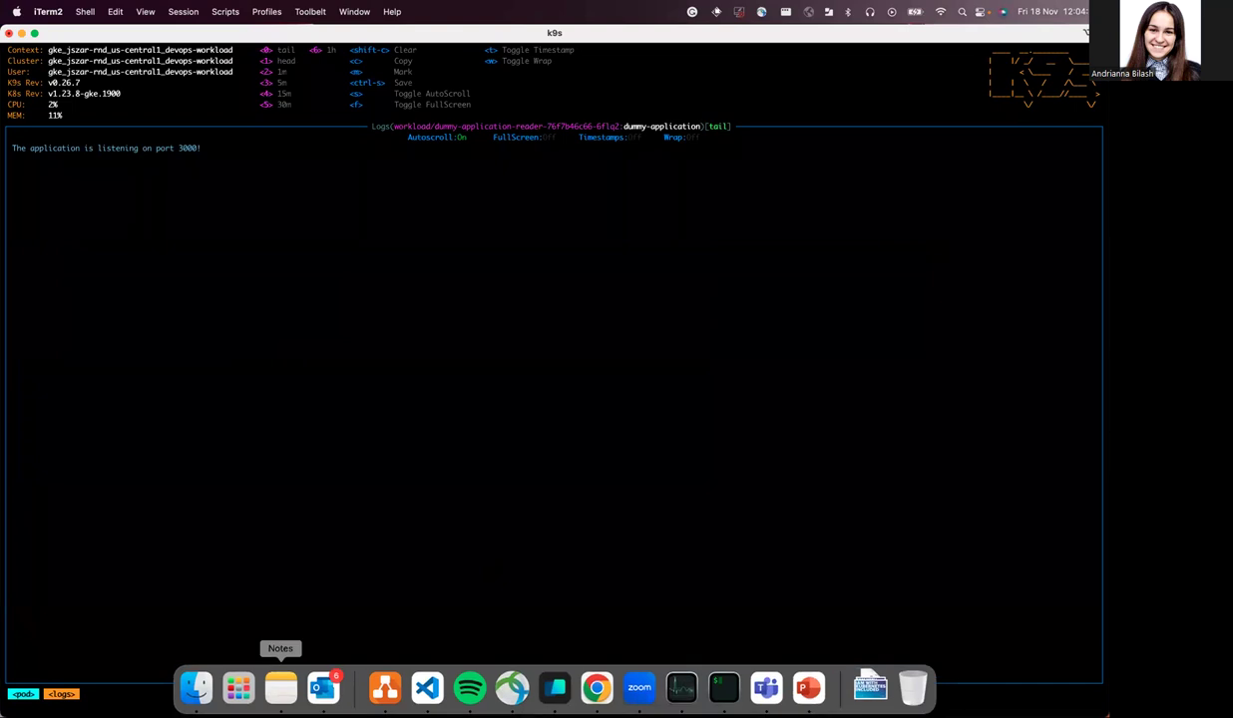
{"action": "left_click", "coordinate": [596, 688]}
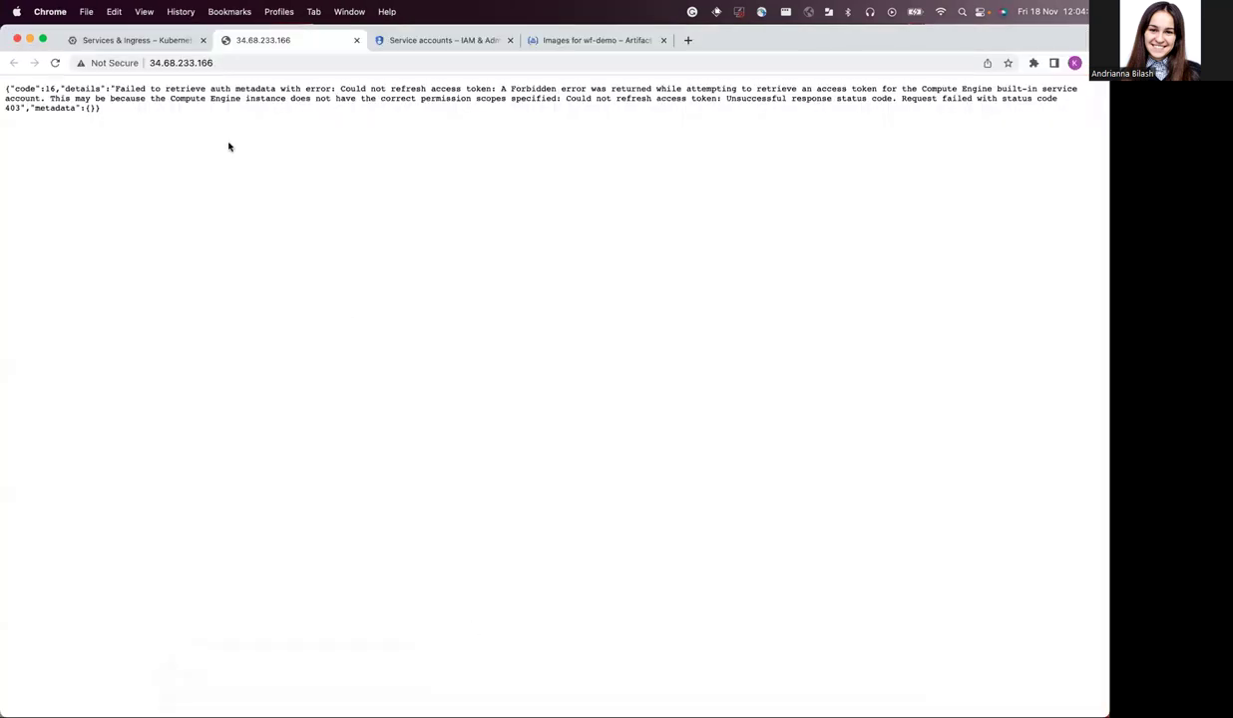
{"action": "left_click", "coordinate": [53, 64]}
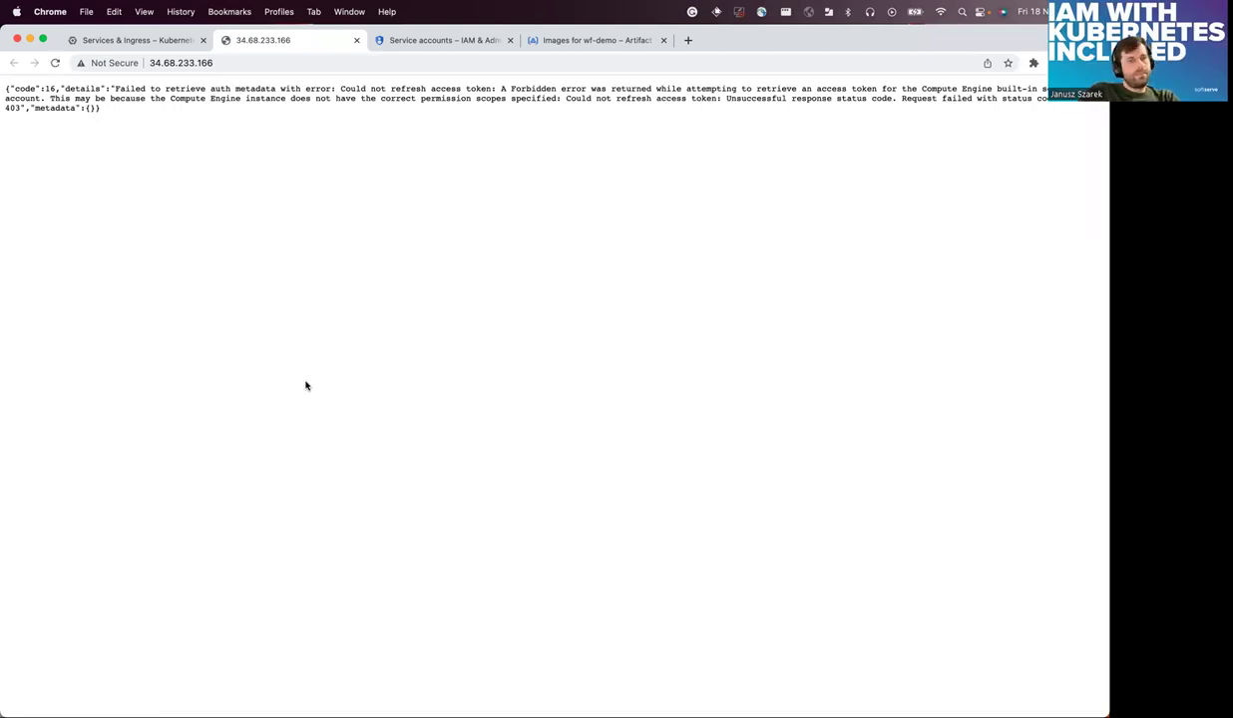
{"action": "left_click", "coordinate": [278, 62]}
{"action": "key", "text": "Right"}
{"action": "type", "text": "/whoami"}
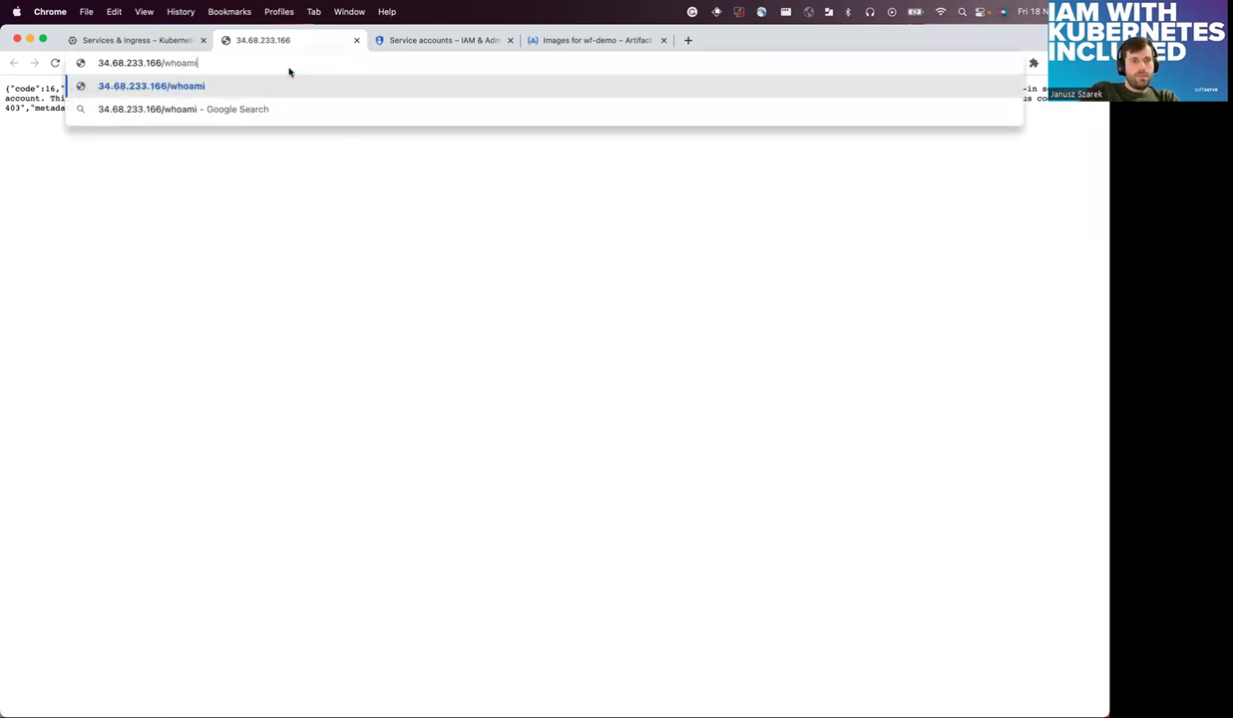
{"action": "key", "text": "Return"}
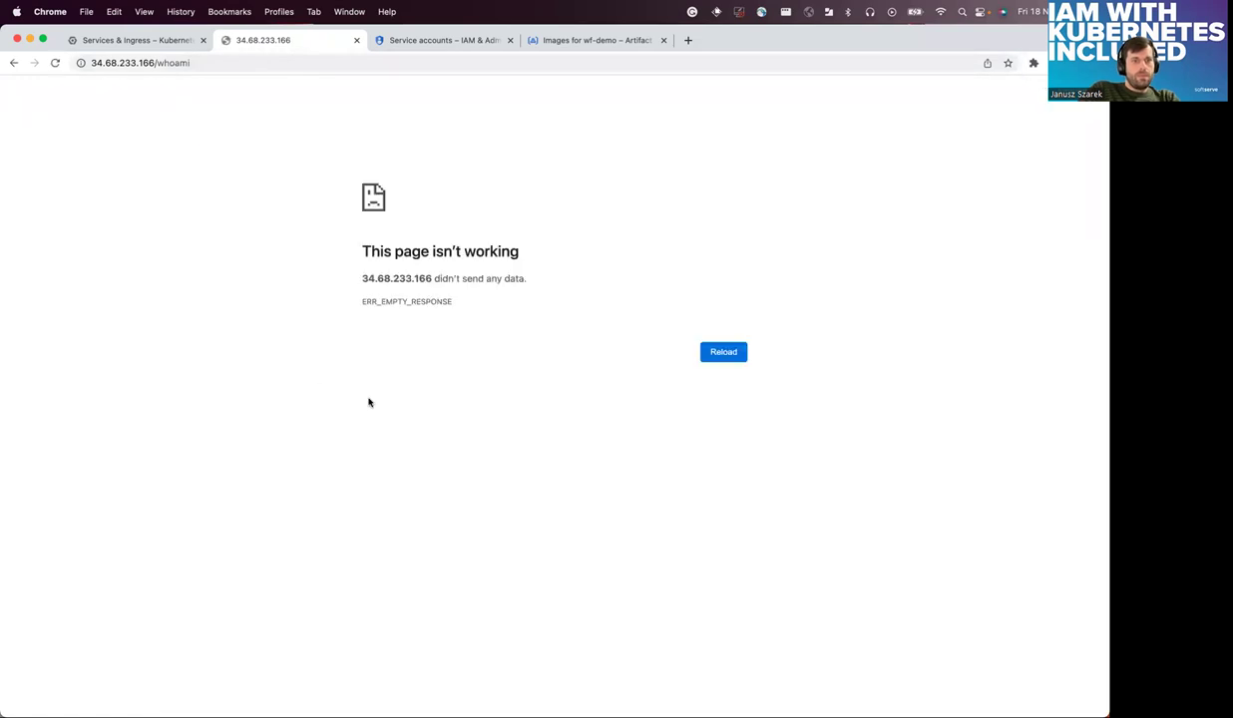
{"action": "key", "text": "super+r"}
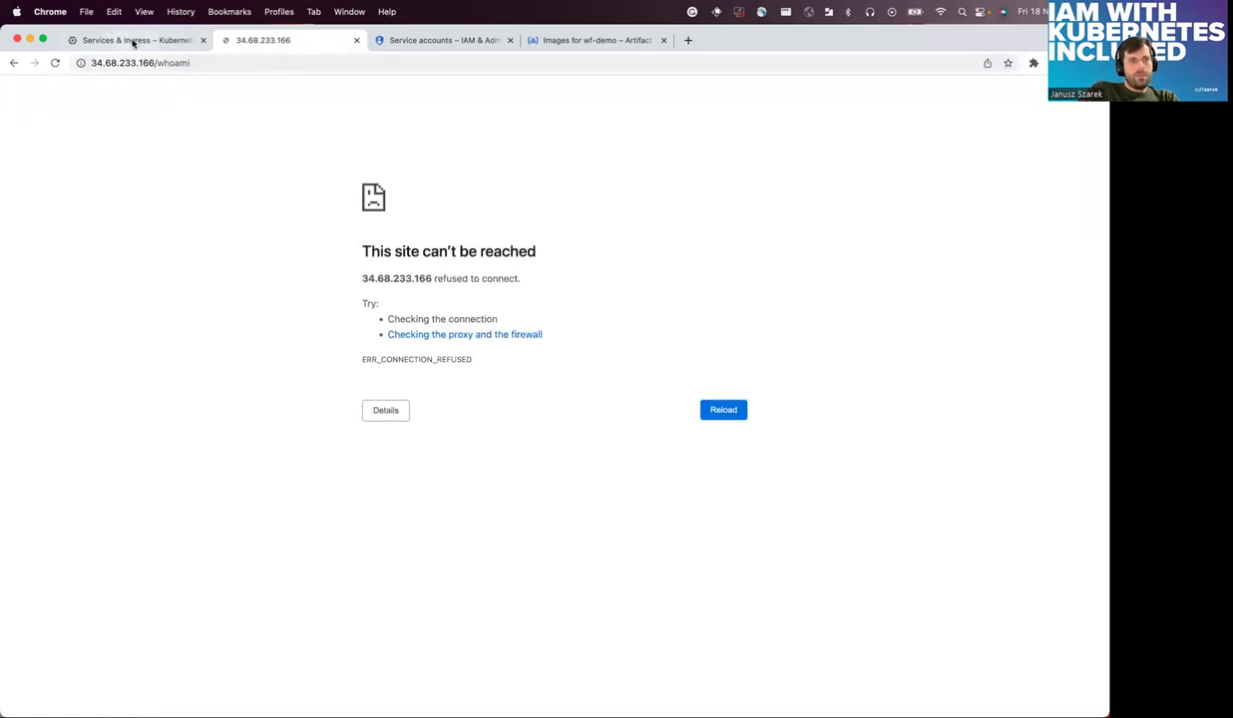
- Refresh the Services & Ingress list and open the dummy-app-writer service's external endpoint
{"action": "left_click", "coordinate": [132, 40]}
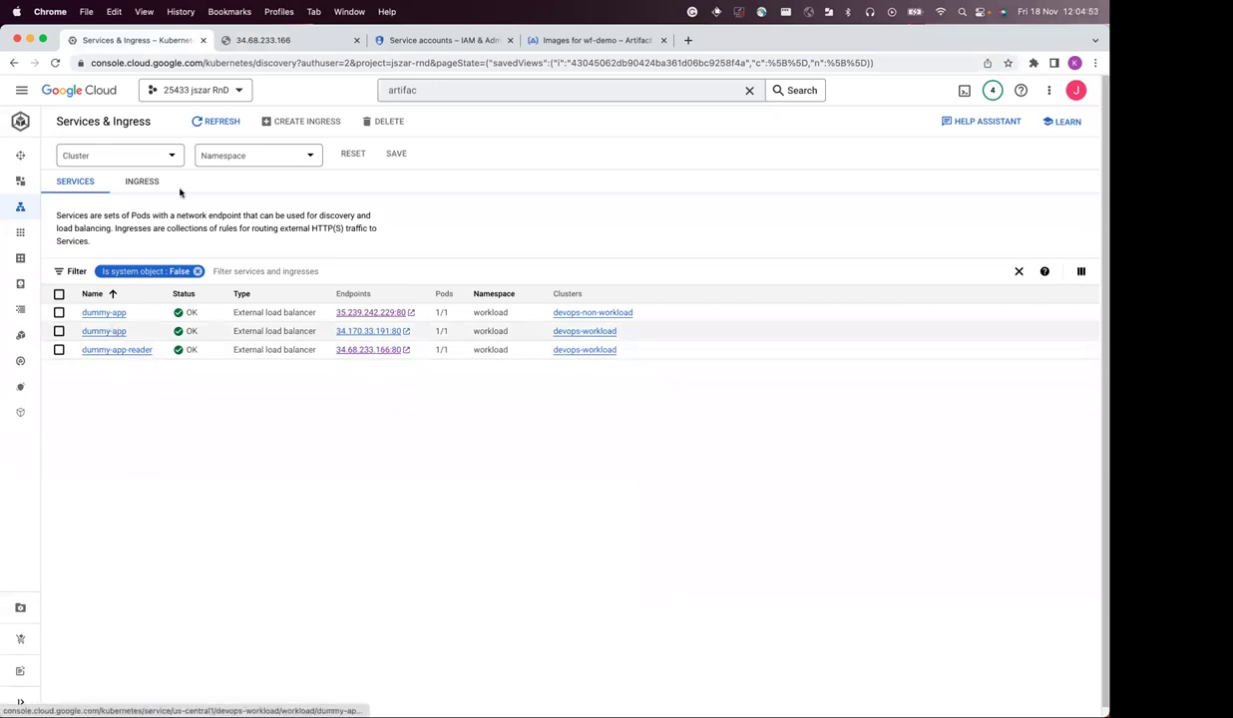
{"action": "left_click", "coordinate": [214, 120]}
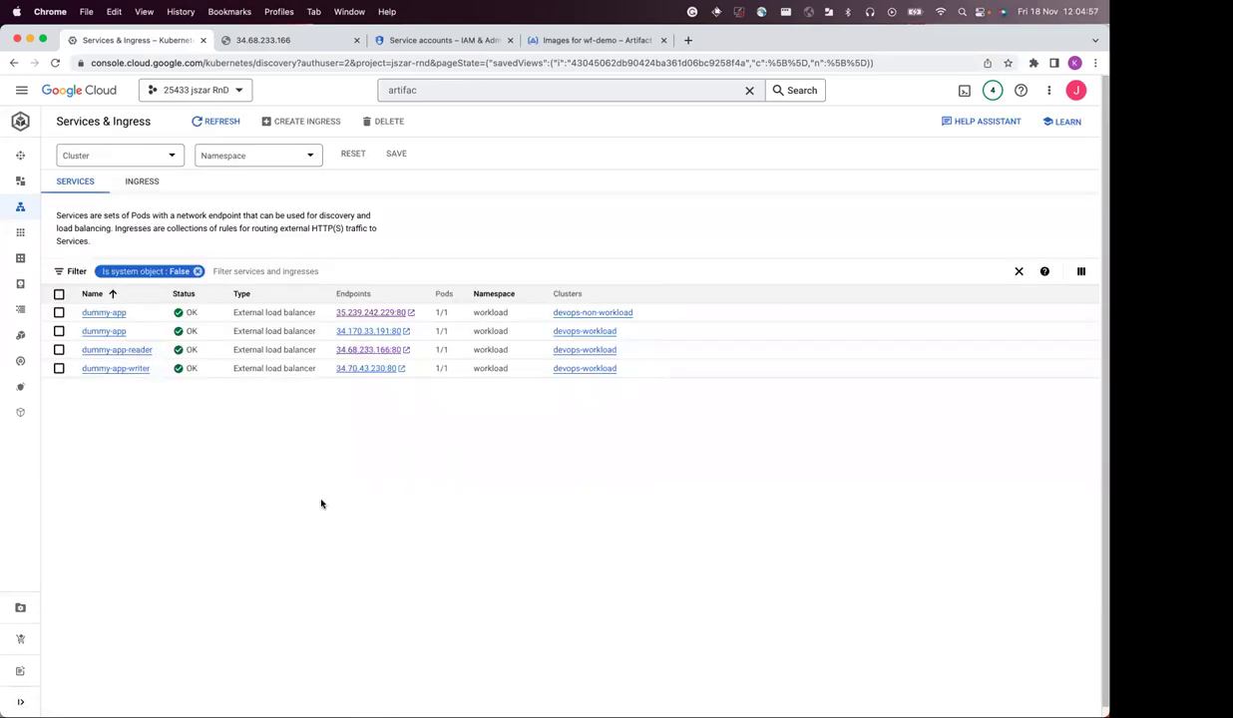
{"action": "left_click", "coordinate": [385, 370]}
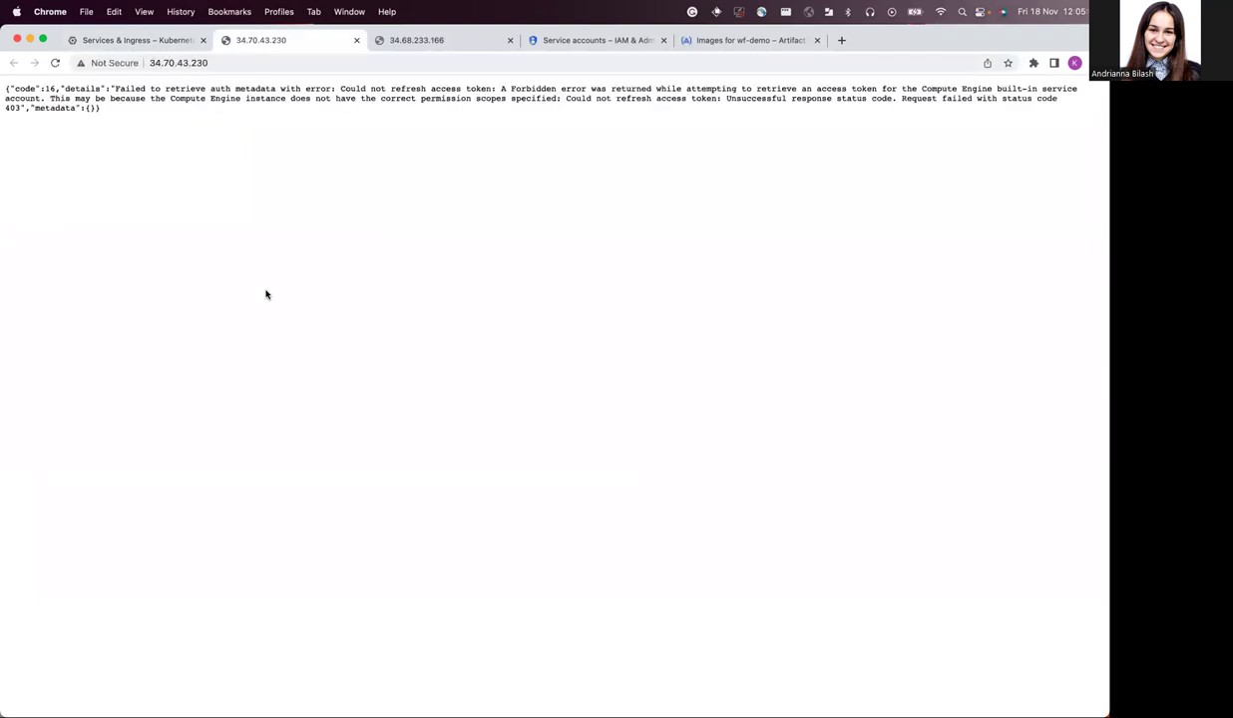
- Return to the Kubernetes Engine console and open the details of the devops-workload cluster from the clusters list
{"action": "left_click", "coordinate": [165, 42]}
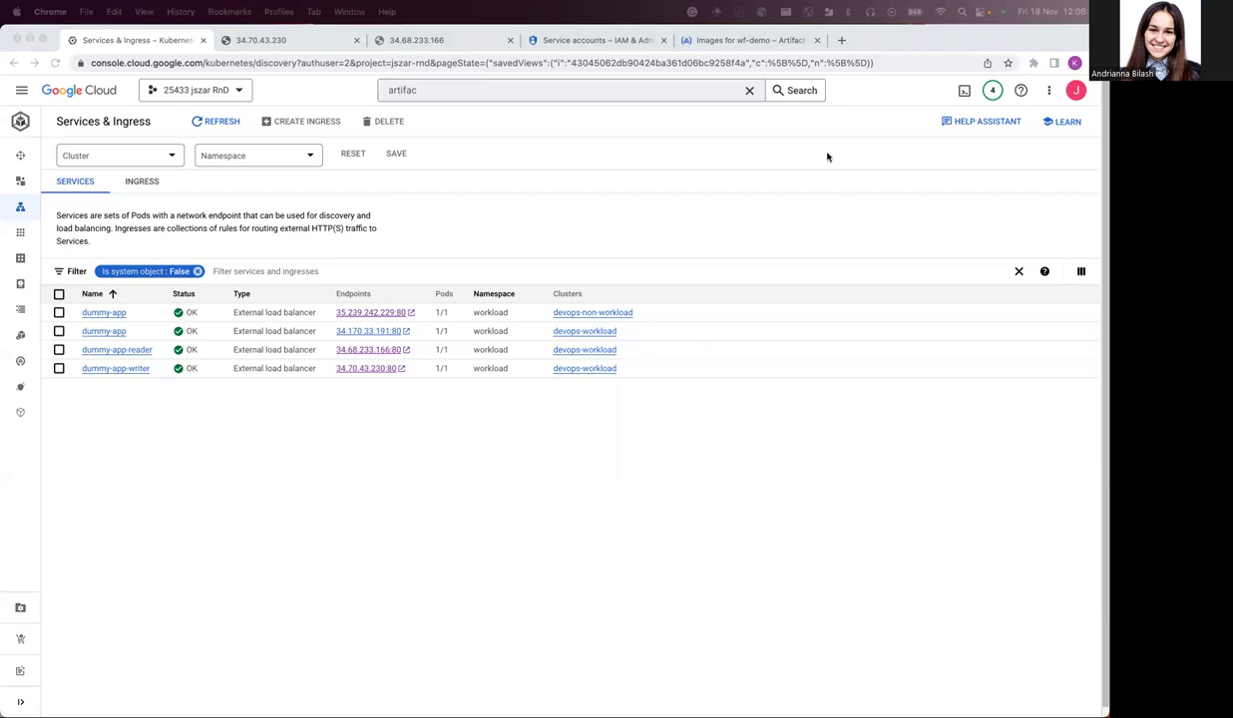
{"action": "left_click", "coordinate": [24, 202]}
{"action": "mouse_move", "coordinate": [66, 165]}
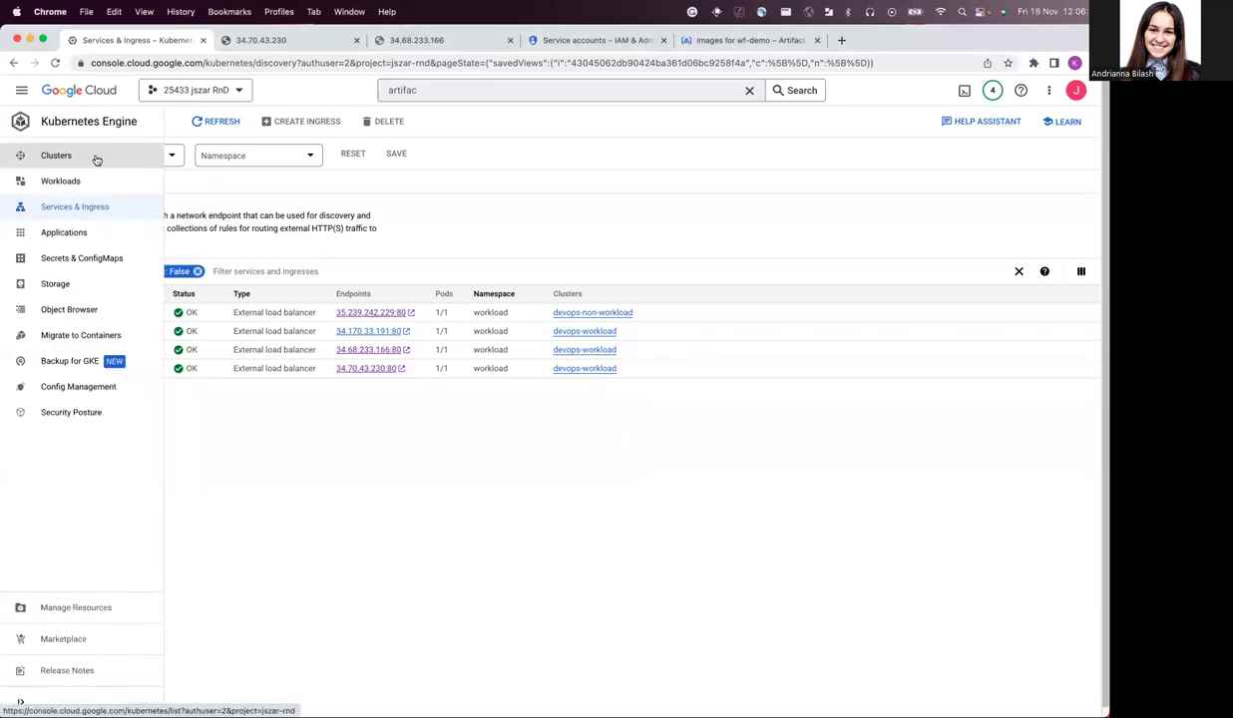
{"action": "left_click", "coordinate": [97, 158]}
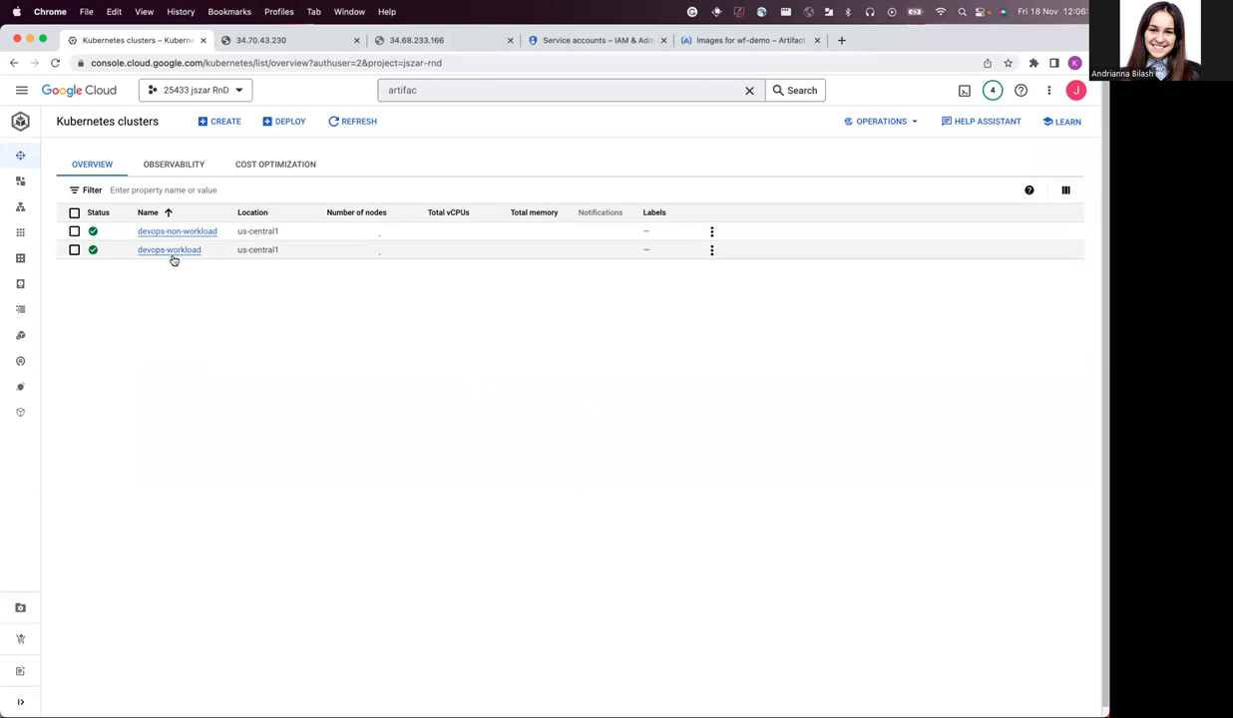
{"action": "left_click", "coordinate": [184, 253]}
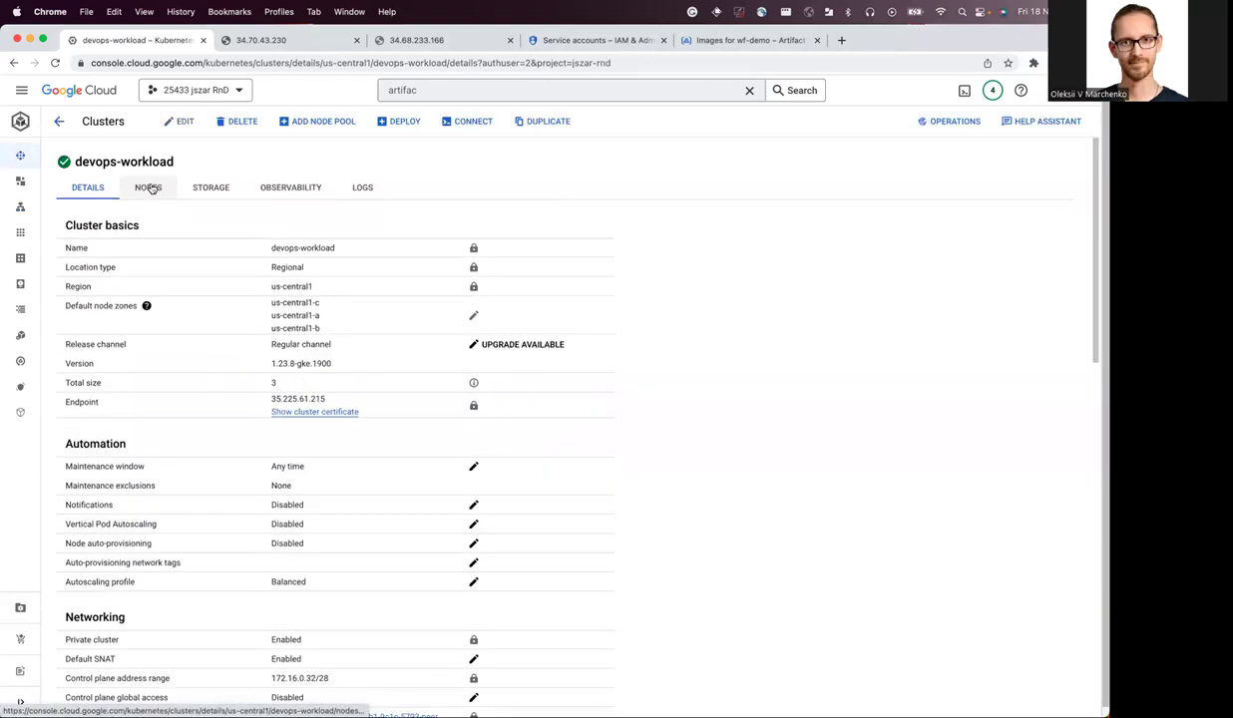
- Open my-workload-node-pool from the devops-workload cluster's nodes, review its security, metadata and instance settings, and return to the cluster
{"action": "left_click", "coordinate": [148, 187]}
{"action": "left_click", "coordinate": [112, 294]}
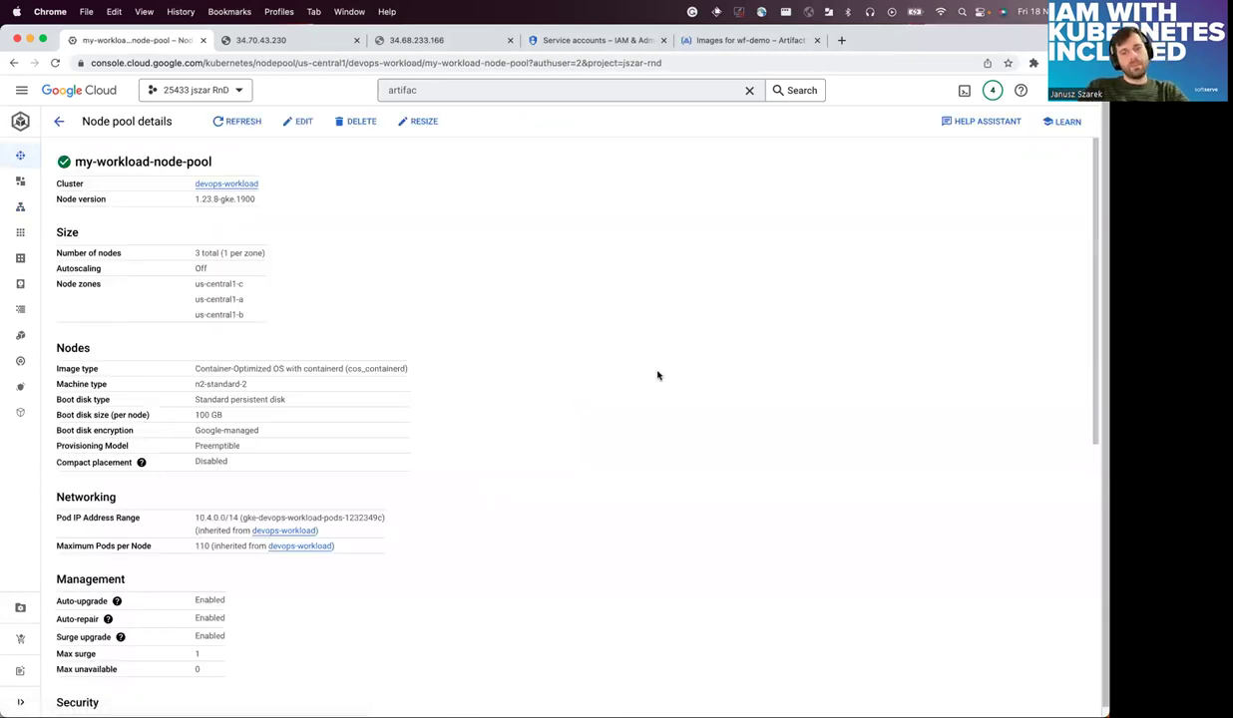
{"action": "scroll", "coordinate": [657, 375], "scroll_direction": "down", "scroll_amount": 3}
{"action": "scroll", "coordinate": [658, 375], "scroll_direction": "down", "scroll_amount": 1}
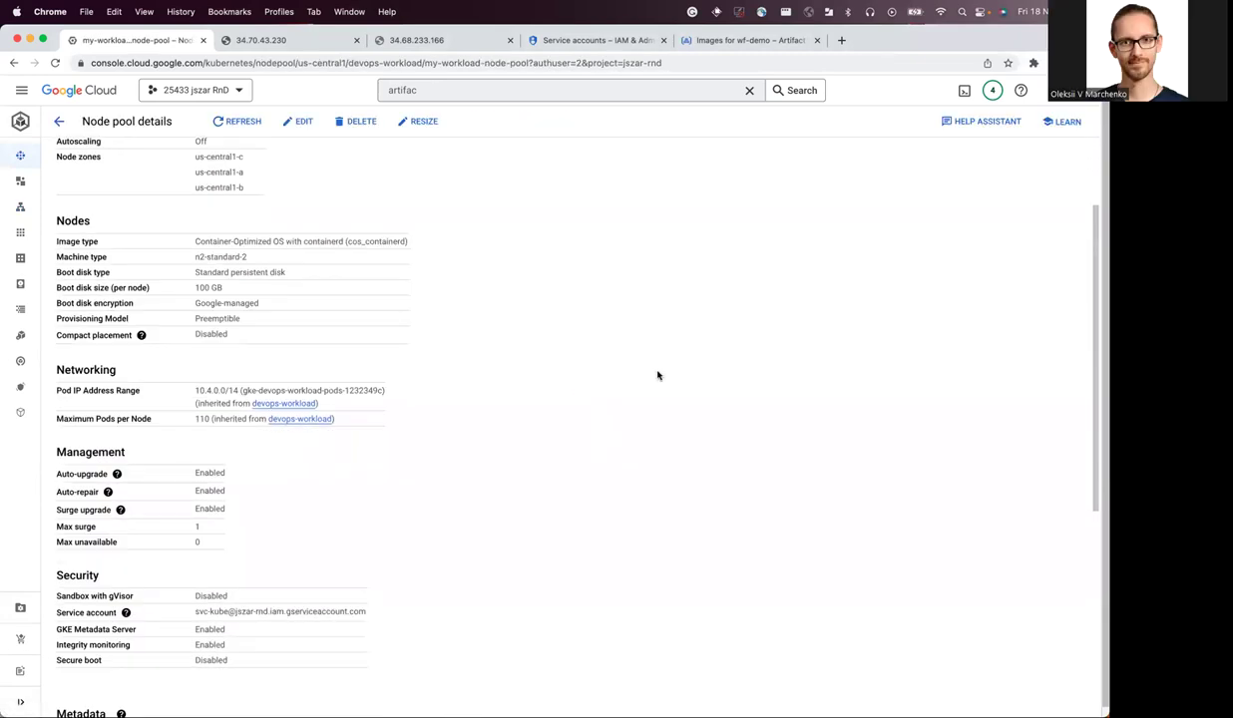
{"action": "scroll", "coordinate": [543, 469], "scroll_direction": "down", "scroll_amount": 4}
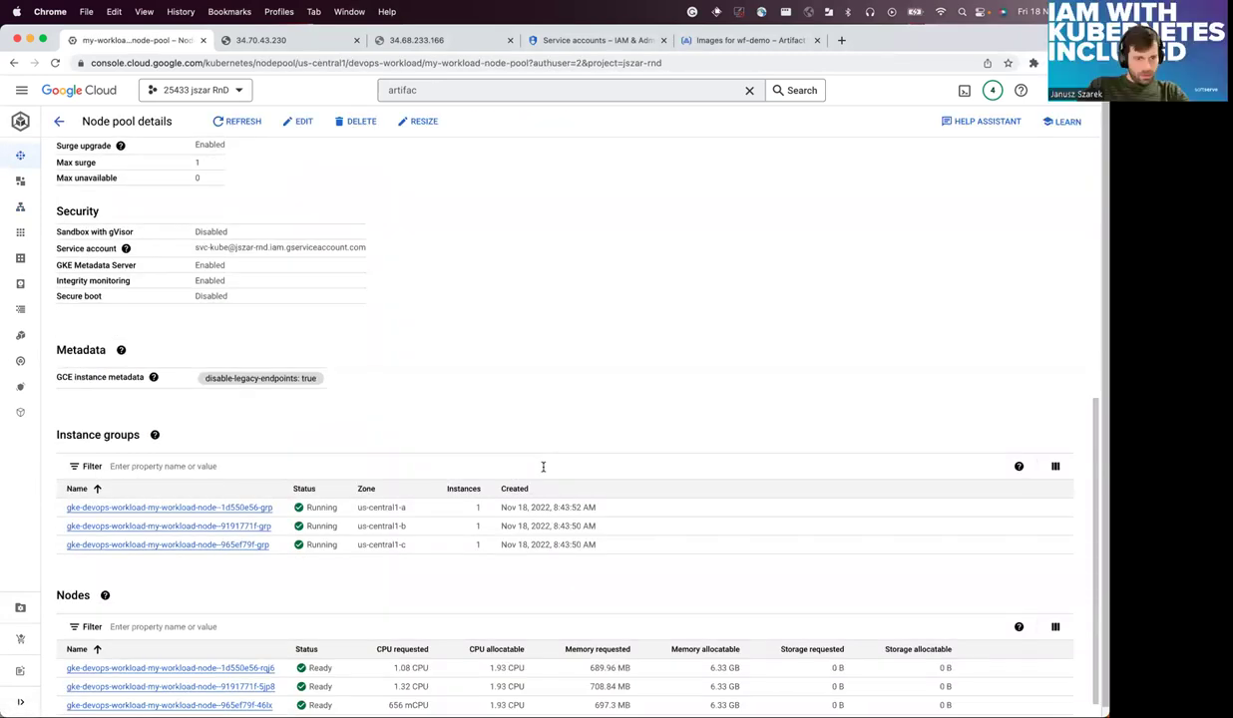
{"action": "scroll", "coordinate": [543, 466], "scroll_direction": "up", "scroll_amount": 4}
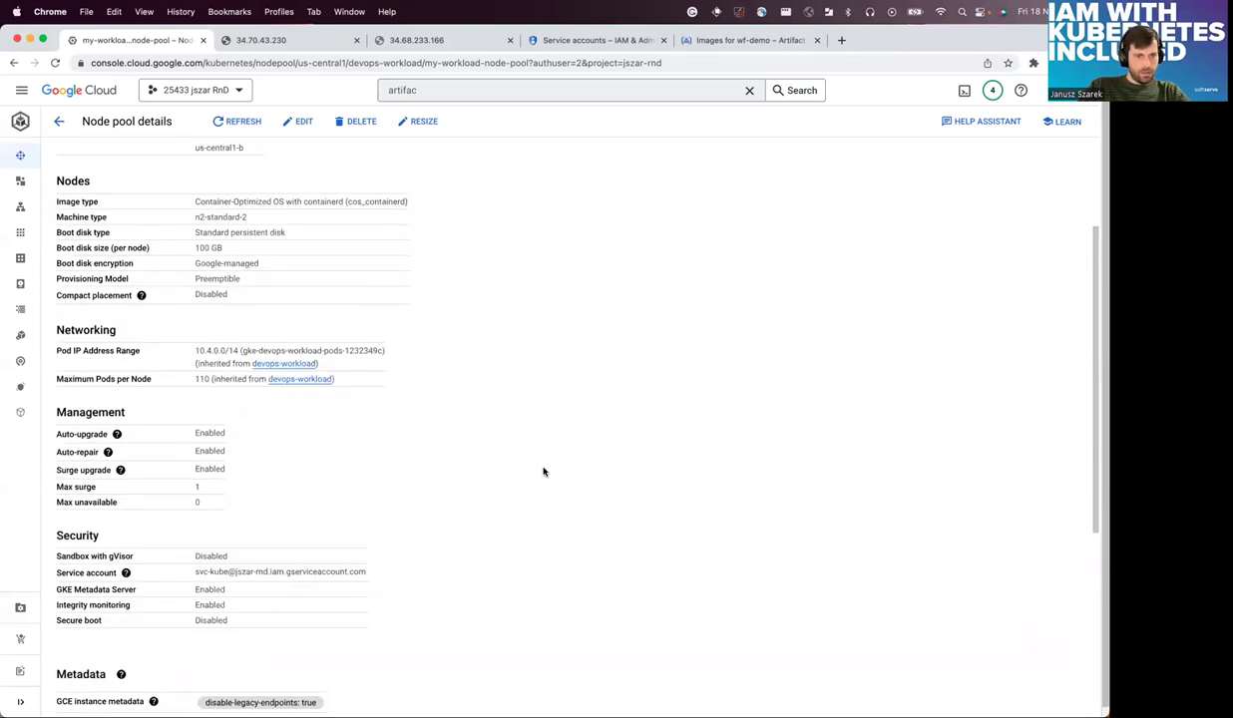
{"action": "scroll", "coordinate": [543, 471], "scroll_direction": "up", "scroll_amount": 2}
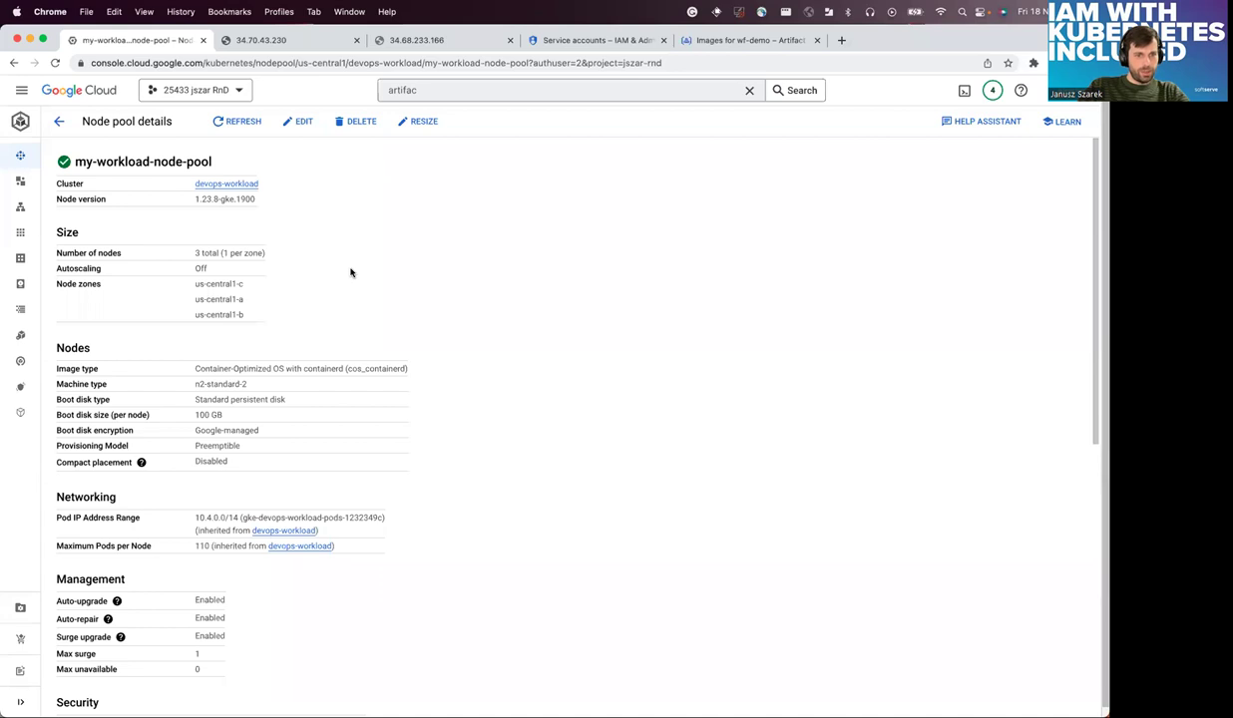
{"action": "left_click", "coordinate": [59, 120]}
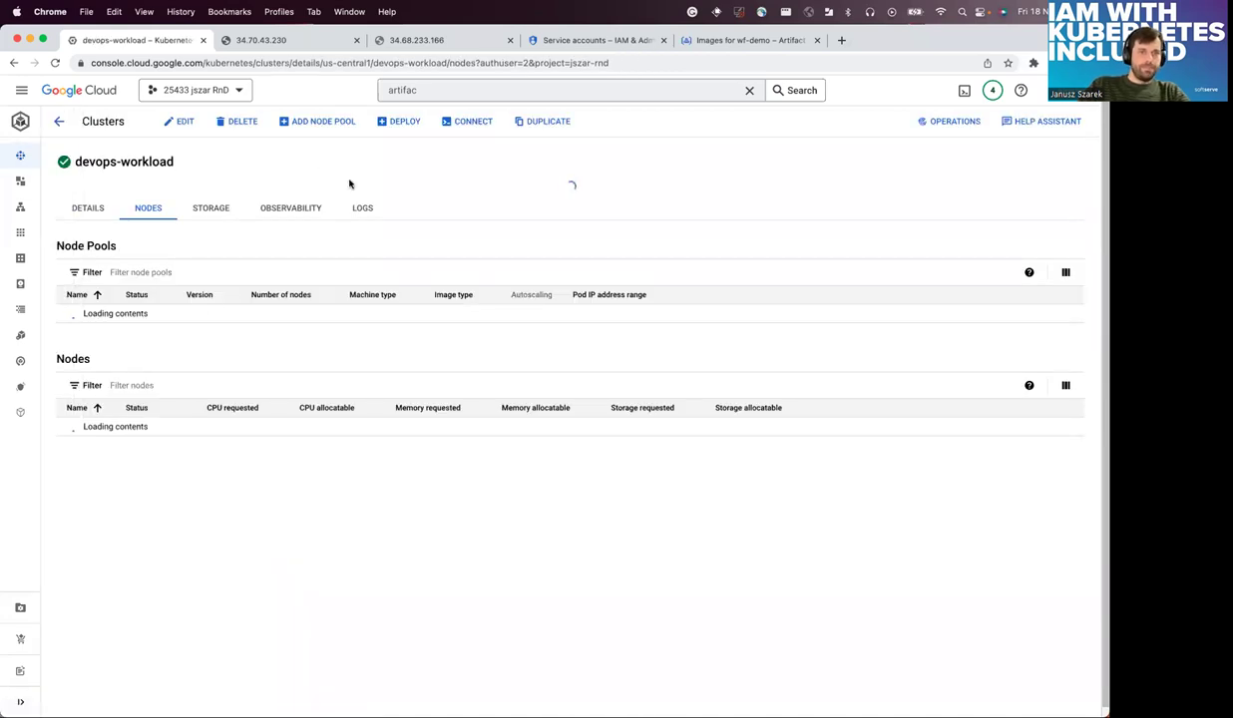
- Start creating a new Kubernetes cluster from the clusters list and open its cluster-level security settings
{"action": "mouse_move", "coordinate": [32, 132]}
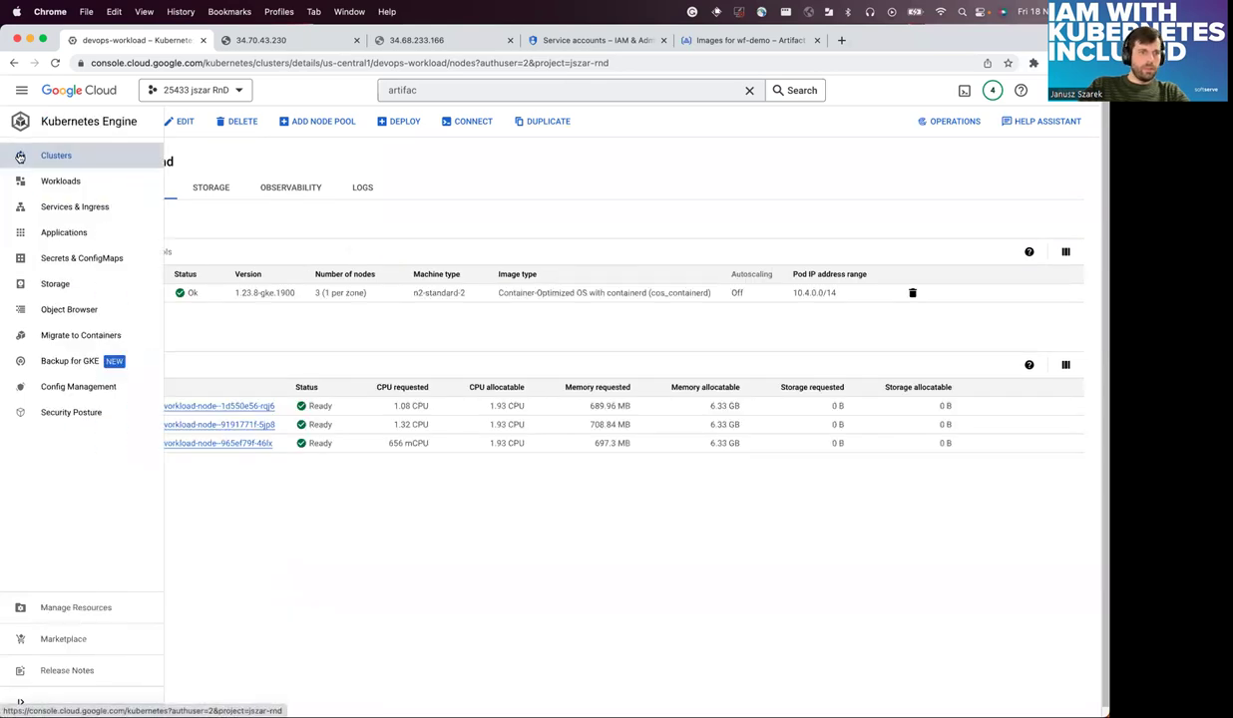
{"action": "left_click", "coordinate": [56, 156]}
{"action": "left_click", "coordinate": [217, 120]}
{"action": "left_click", "coordinate": [695, 405]}
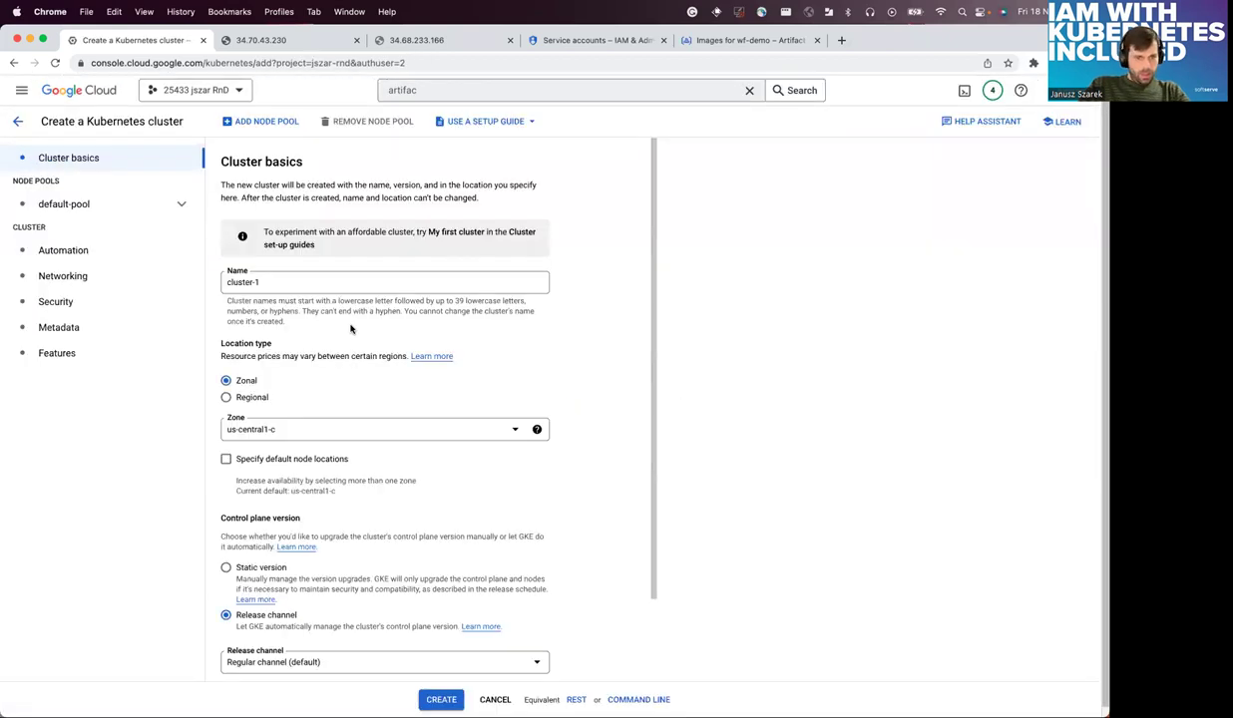
{"action": "left_click", "coordinate": [57, 302]}
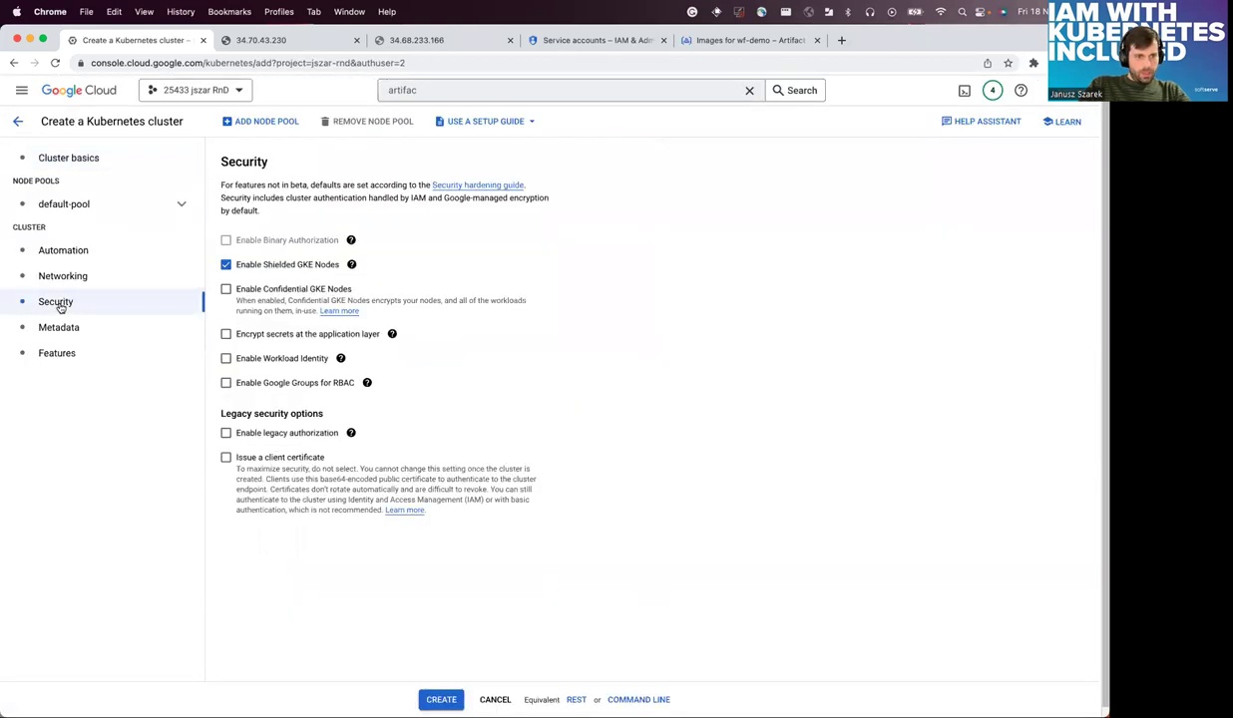
- Review the new cluster's default-pool details, node and networking settings, and the service accounts offered in its node security
{"action": "left_click", "coordinate": [66, 168]}
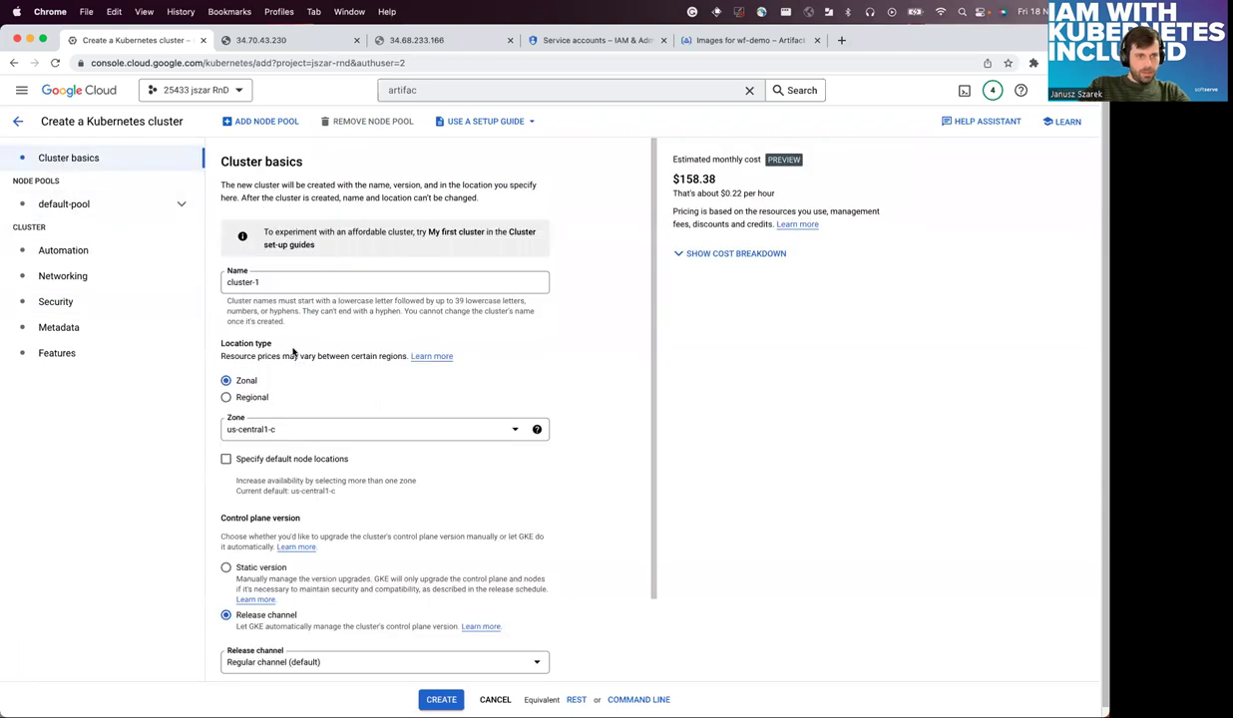
{"action": "left_click", "coordinate": [121, 200]}
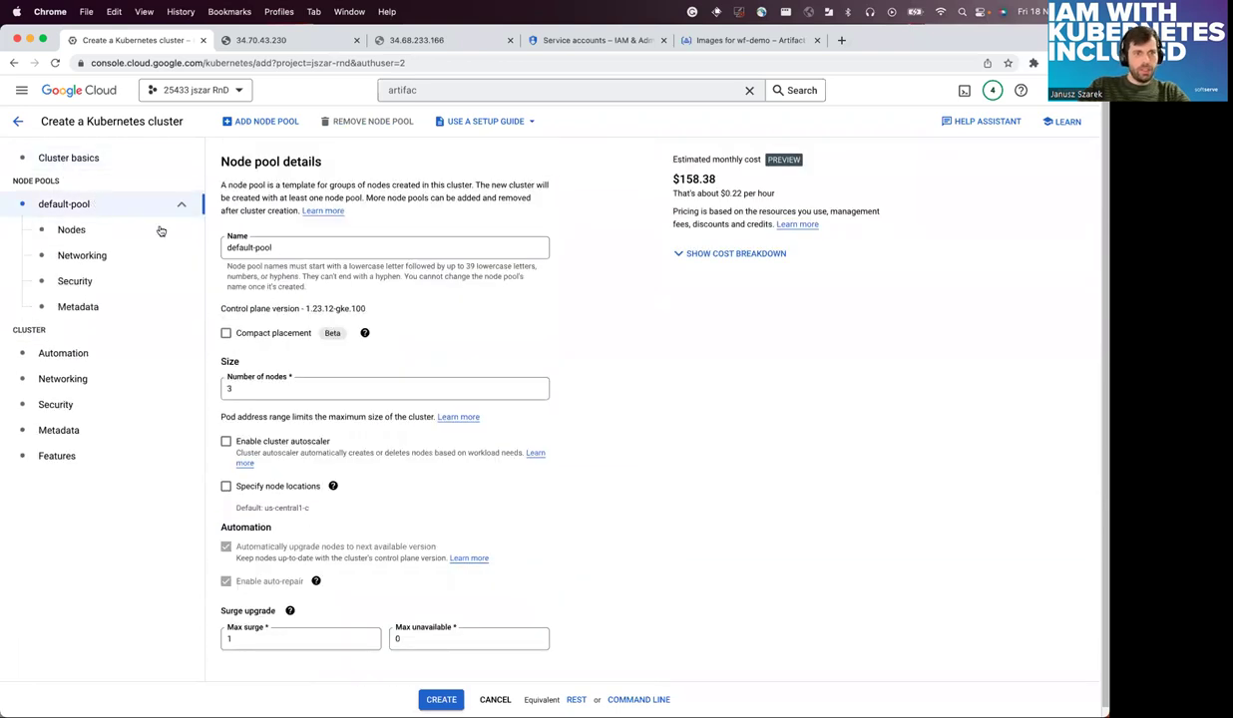
{"action": "left_click", "coordinate": [74, 231]}
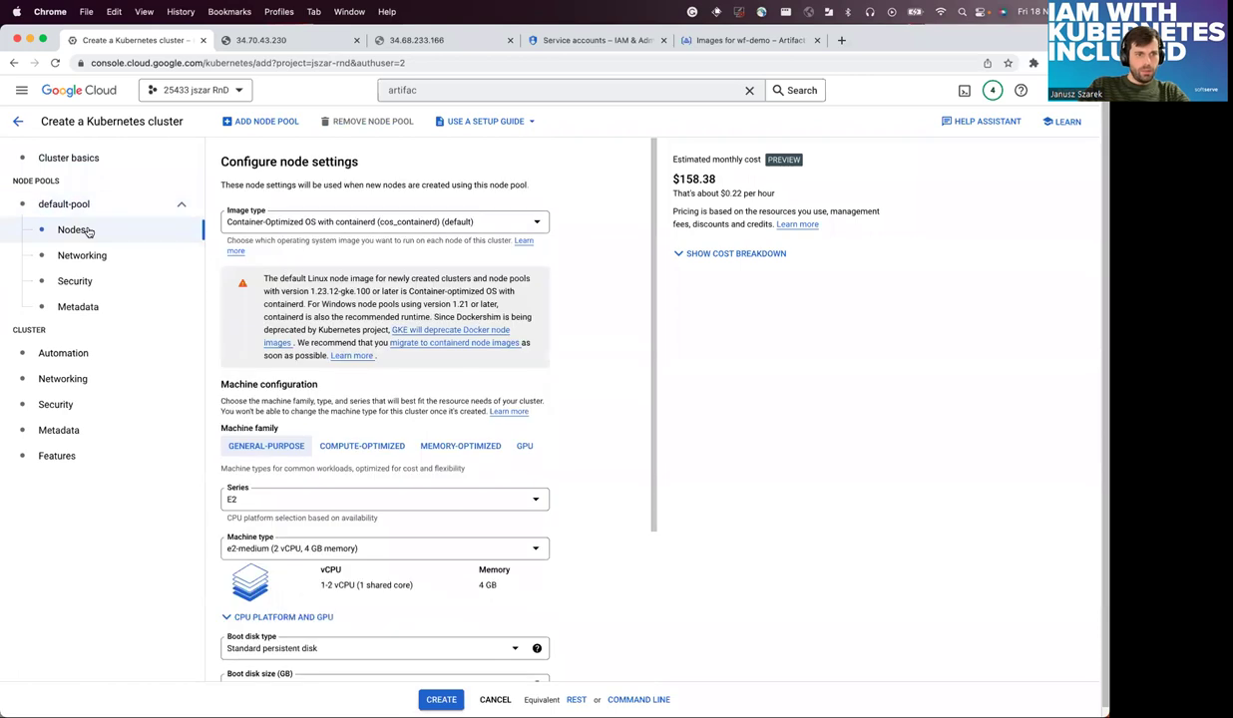
{"action": "scroll", "coordinate": [271, 412], "scroll_direction": "down", "scroll_amount": 4}
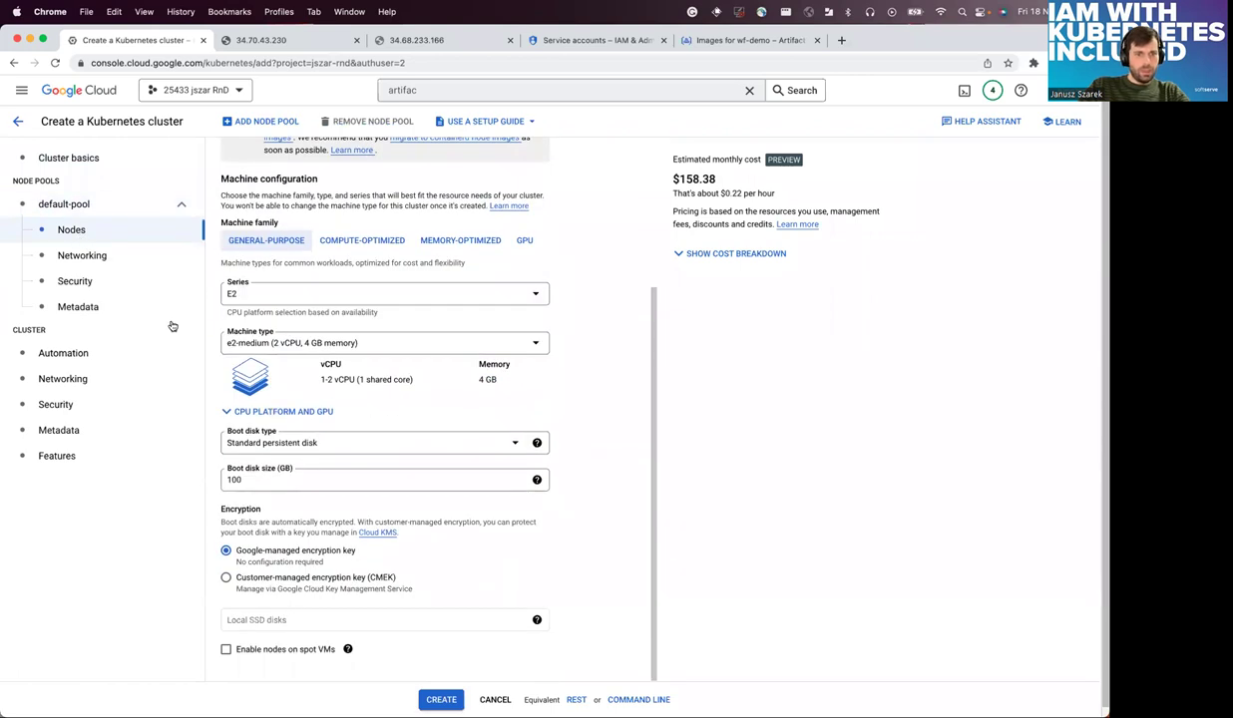
{"action": "left_click", "coordinate": [121, 254]}
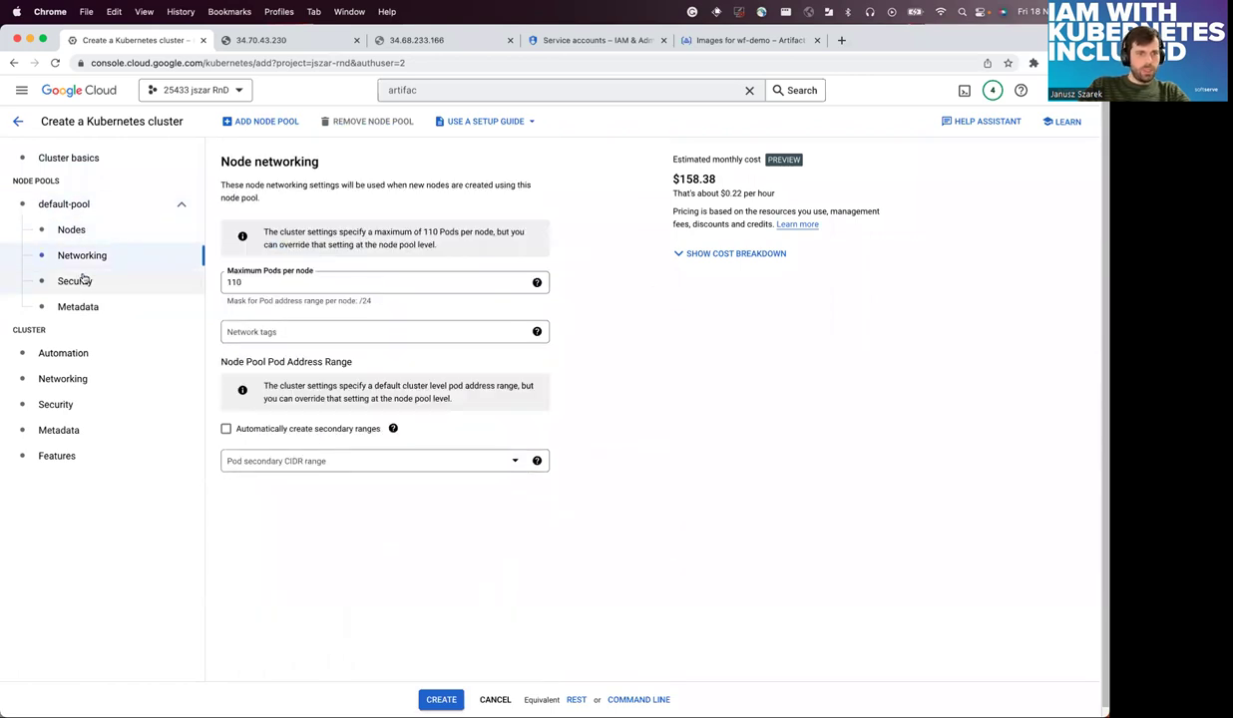
{"action": "left_click", "coordinate": [80, 281]}
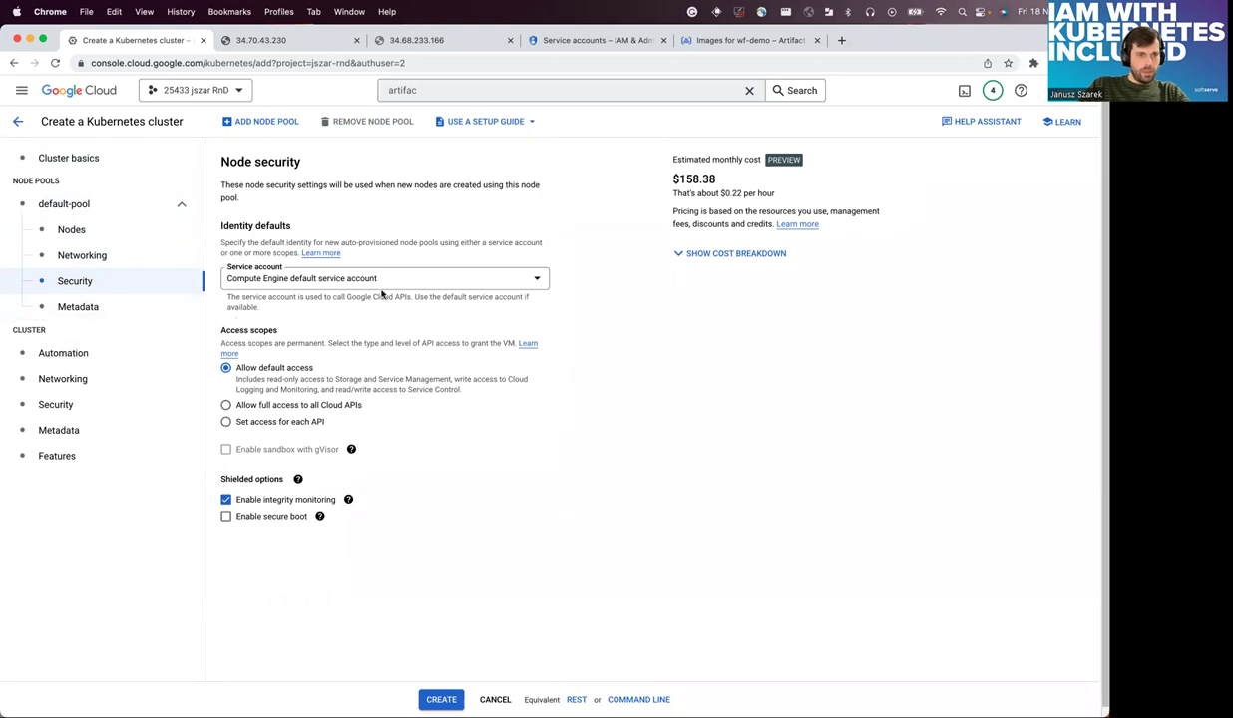
{"action": "left_click", "coordinate": [371, 281]}
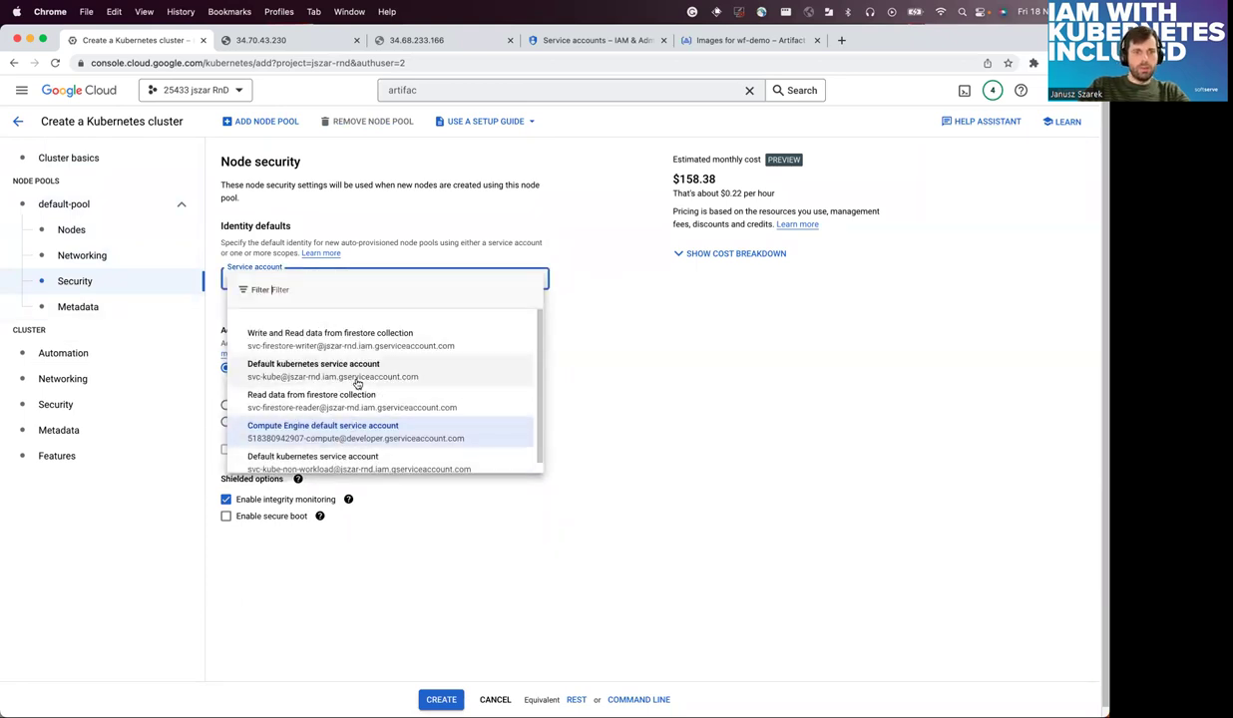
{"action": "left_click", "coordinate": [77, 308]}
- Look through the default-pool's node metadata and the cluster-level networking, security, metadata and features settings
{"action": "left_click", "coordinate": [76, 308]}
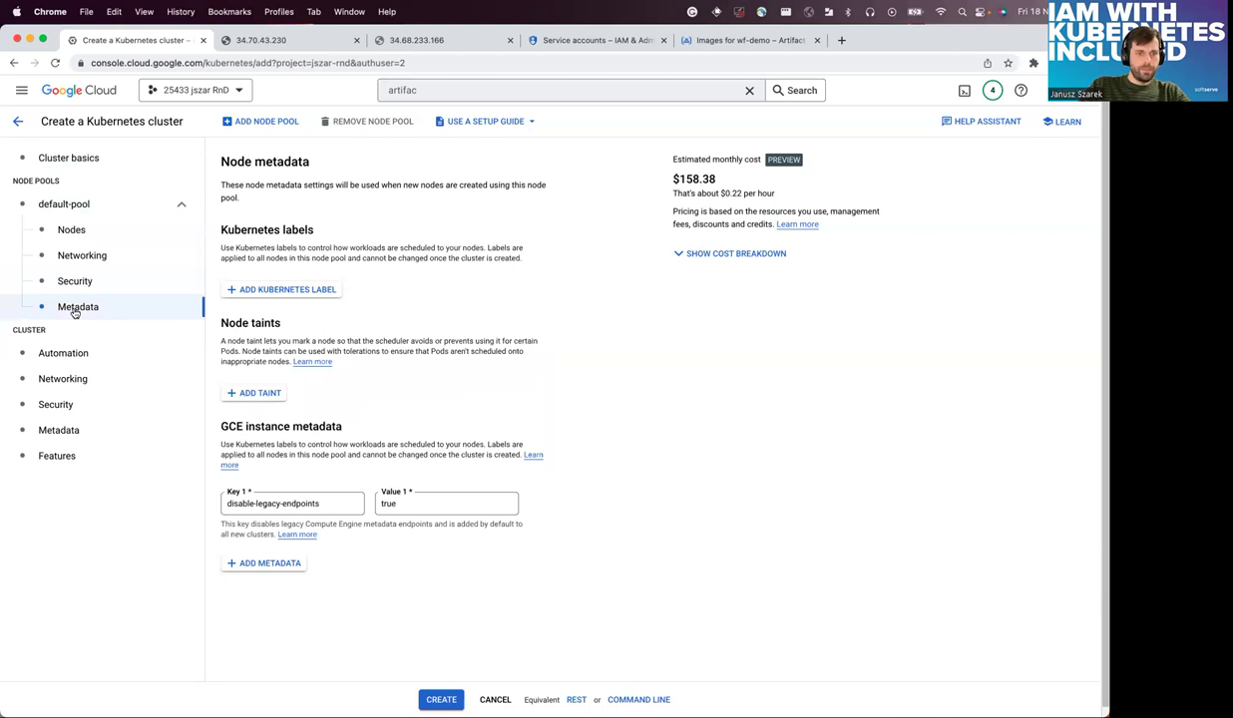
{"action": "left_click", "coordinate": [77, 380]}
{"action": "scroll", "coordinate": [340, 462], "scroll_direction": "down", "scroll_amount": 5}
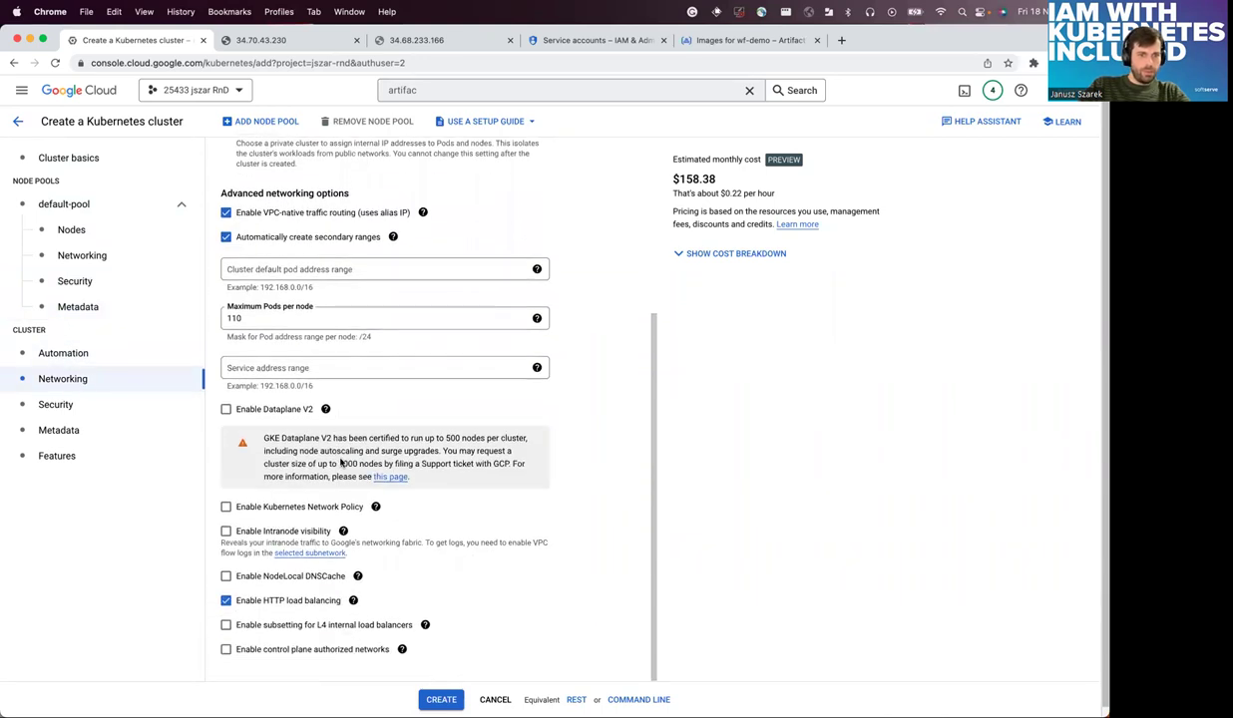
{"action": "left_click", "coordinate": [100, 407]}
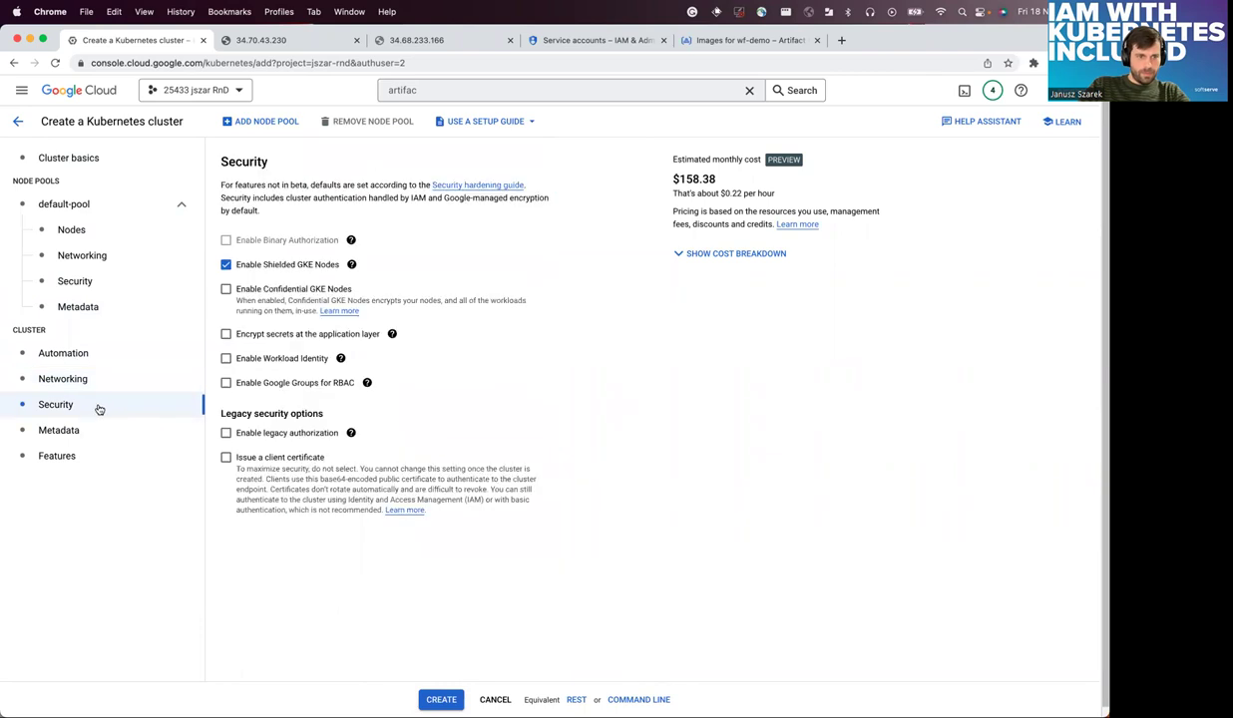
{"action": "left_click", "coordinate": [88, 429]}
{"action": "left_click", "coordinate": [55, 455]}
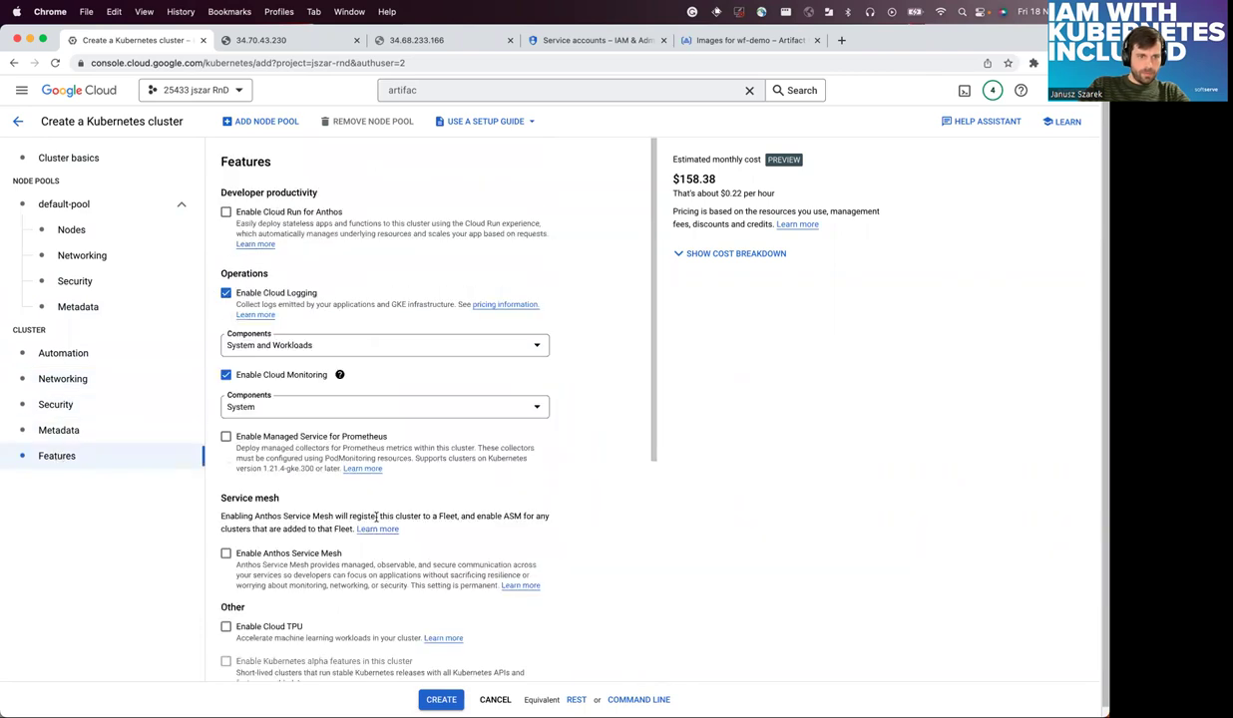
{"action": "scroll", "coordinate": [376, 516], "scroll_direction": "down", "scroll_amount": 8}
{"action": "scroll", "coordinate": [377, 518], "scroll_direction": "up", "scroll_amount": 8}
- Review the new cluster's basics, including location type, control plane version and release channel
{"action": "left_click", "coordinate": [62, 161]}
{"action": "scroll", "coordinate": [518, 524], "scroll_direction": "down", "scroll_amount": 2}
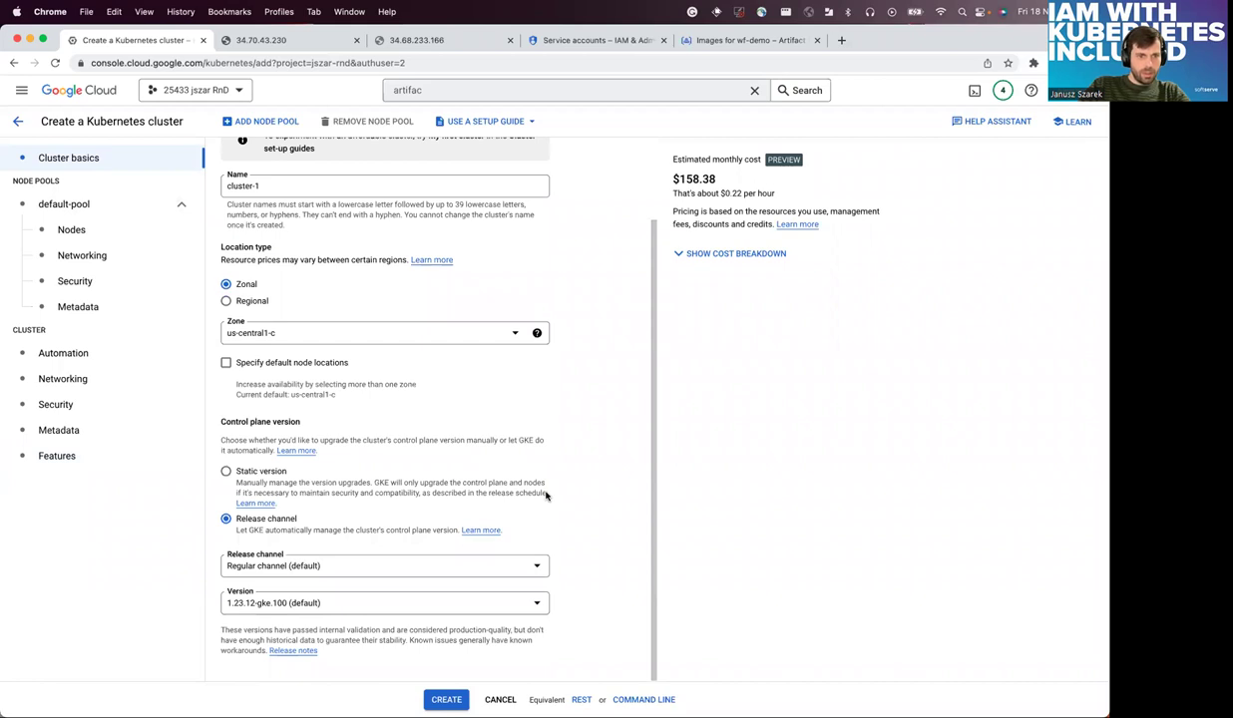
{"action": "scroll", "coordinate": [551, 395], "scroll_direction": "up", "scroll_amount": 2}
{"action": "scroll", "coordinate": [550, 396], "scroll_direction": "down", "scroll_amount": 2}
- Recheck the default-pool's machine configuration and encryption options, followed by its node networking, security and metadata settings
{"action": "left_click", "coordinate": [80, 204]}
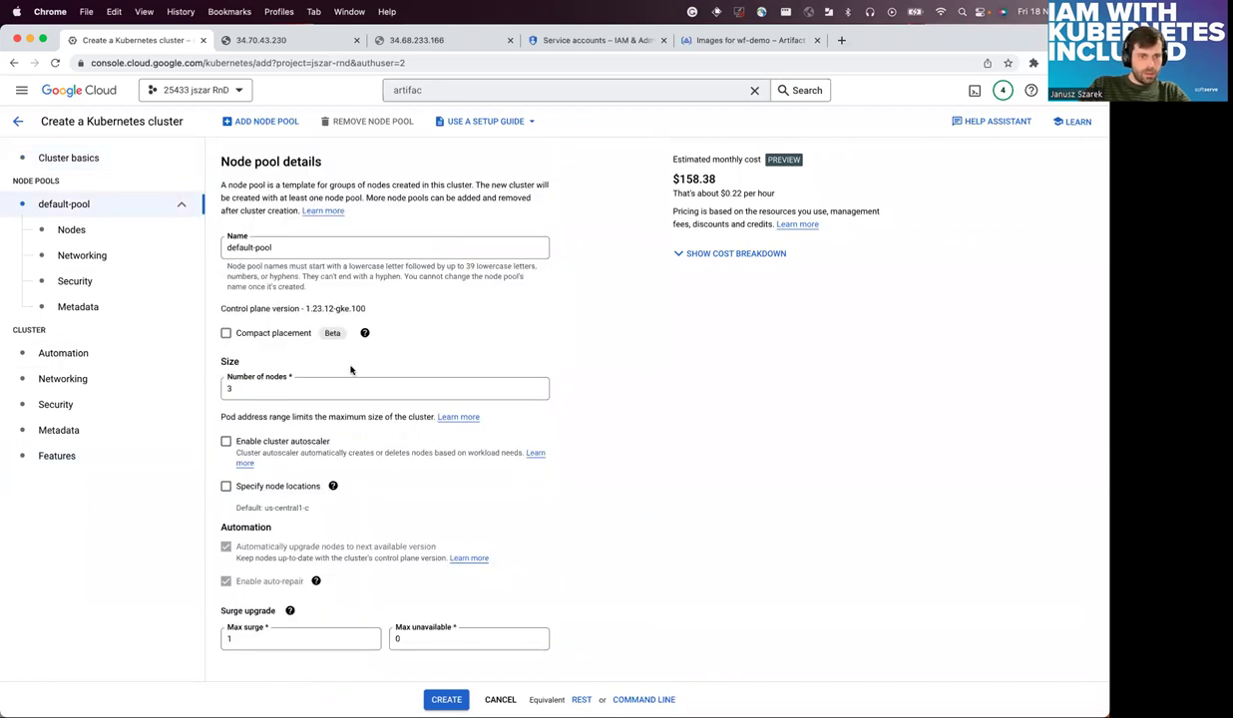
{"action": "left_click", "coordinate": [86, 232]}
{"action": "scroll", "coordinate": [334, 474], "scroll_direction": "down", "scroll_amount": 4}
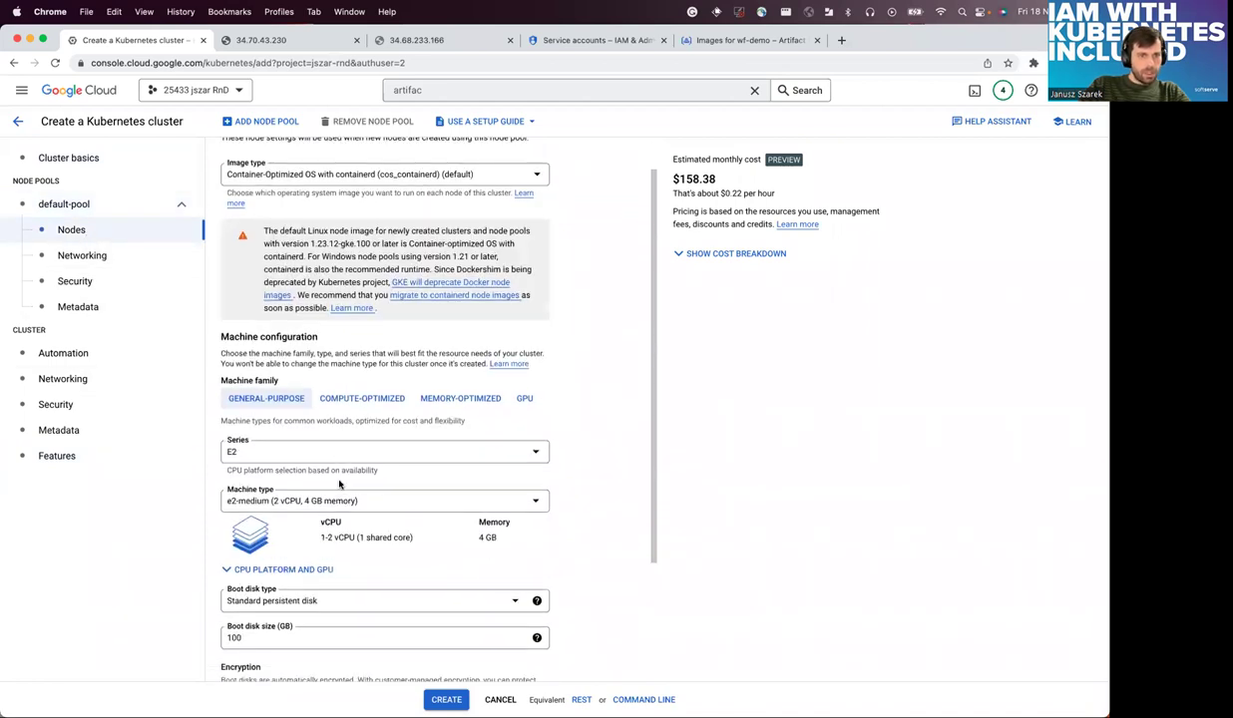
{"action": "scroll", "coordinate": [345, 499], "scroll_direction": "down", "scroll_amount": 1}
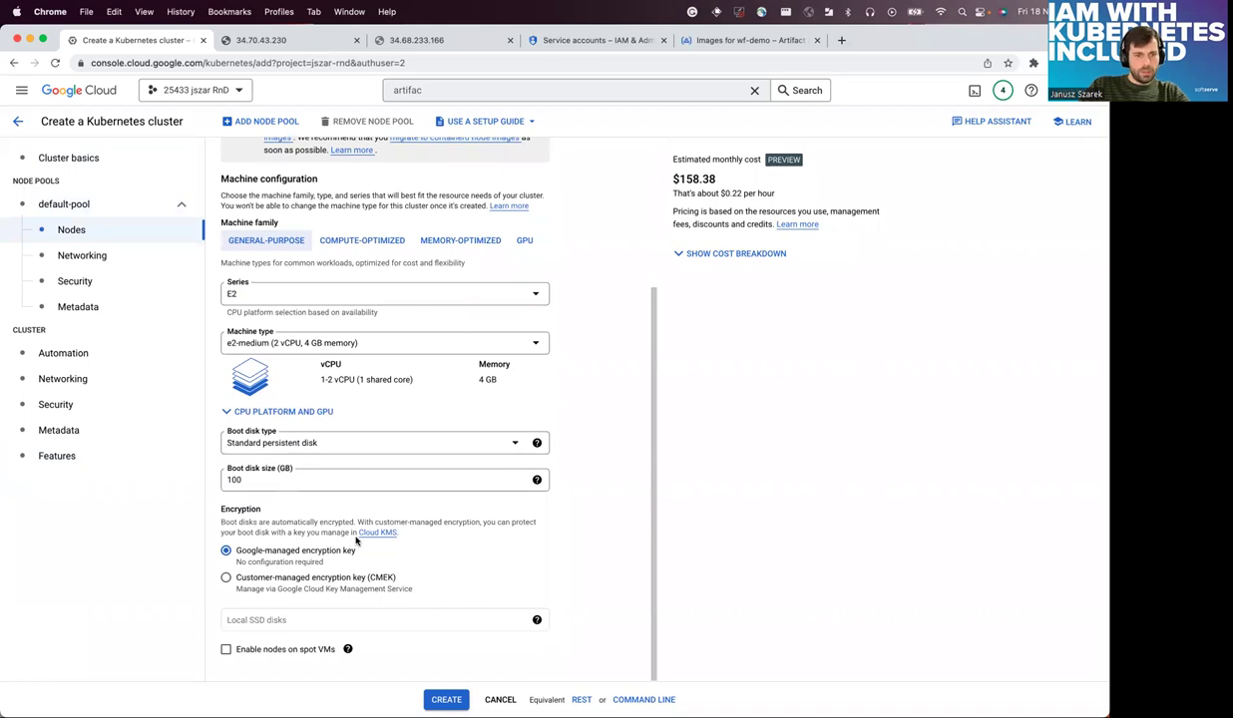
{"action": "scroll", "coordinate": [357, 540], "scroll_direction": "up", "scroll_amount": 2}
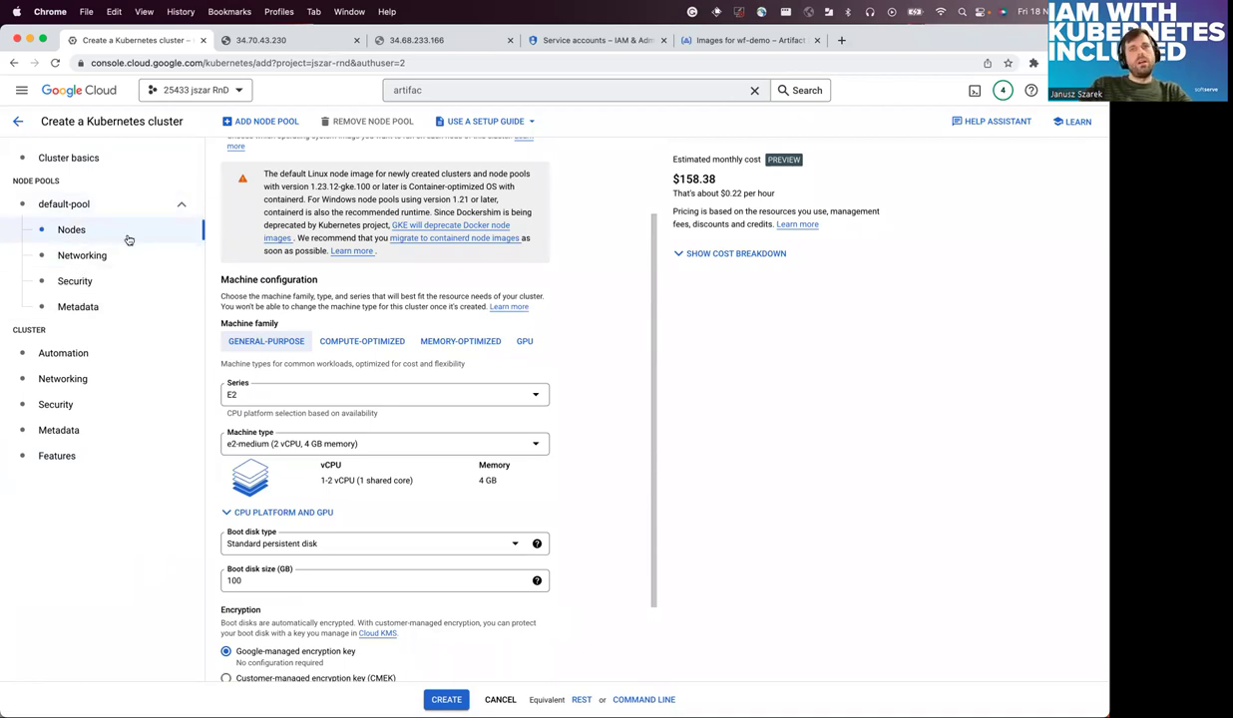
{"action": "left_click", "coordinate": [108, 258]}
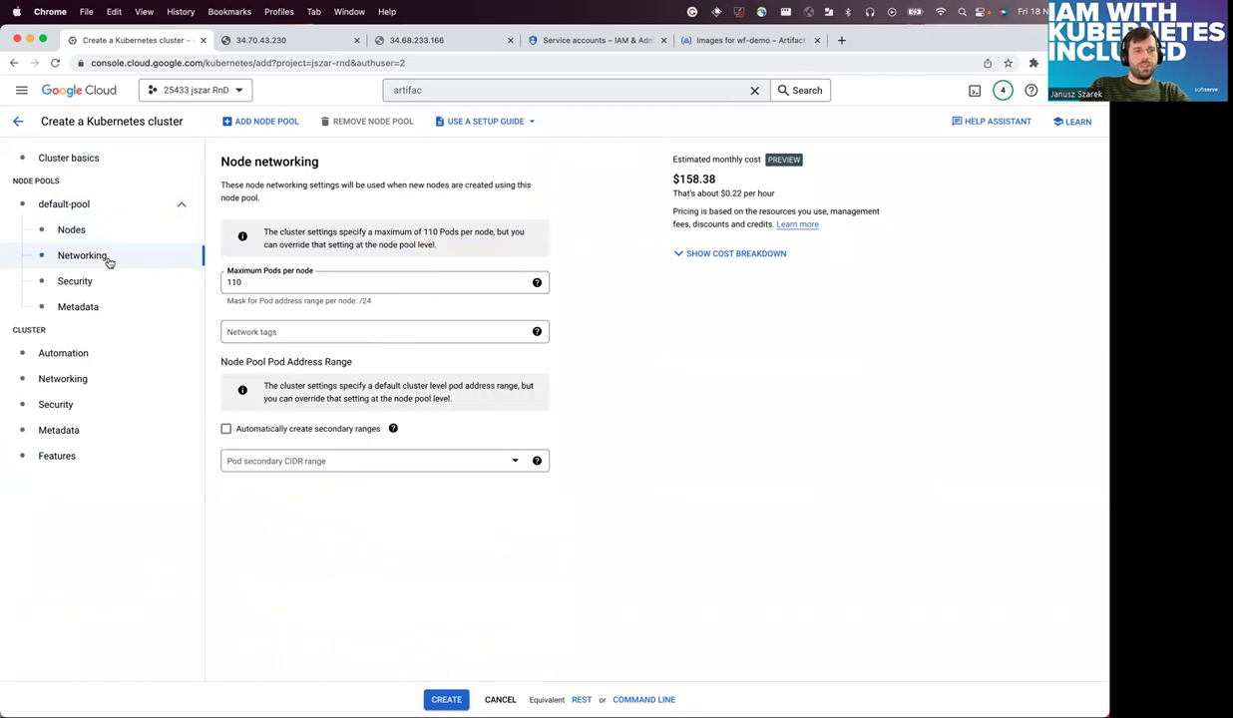
{"action": "left_click", "coordinate": [102, 281]}
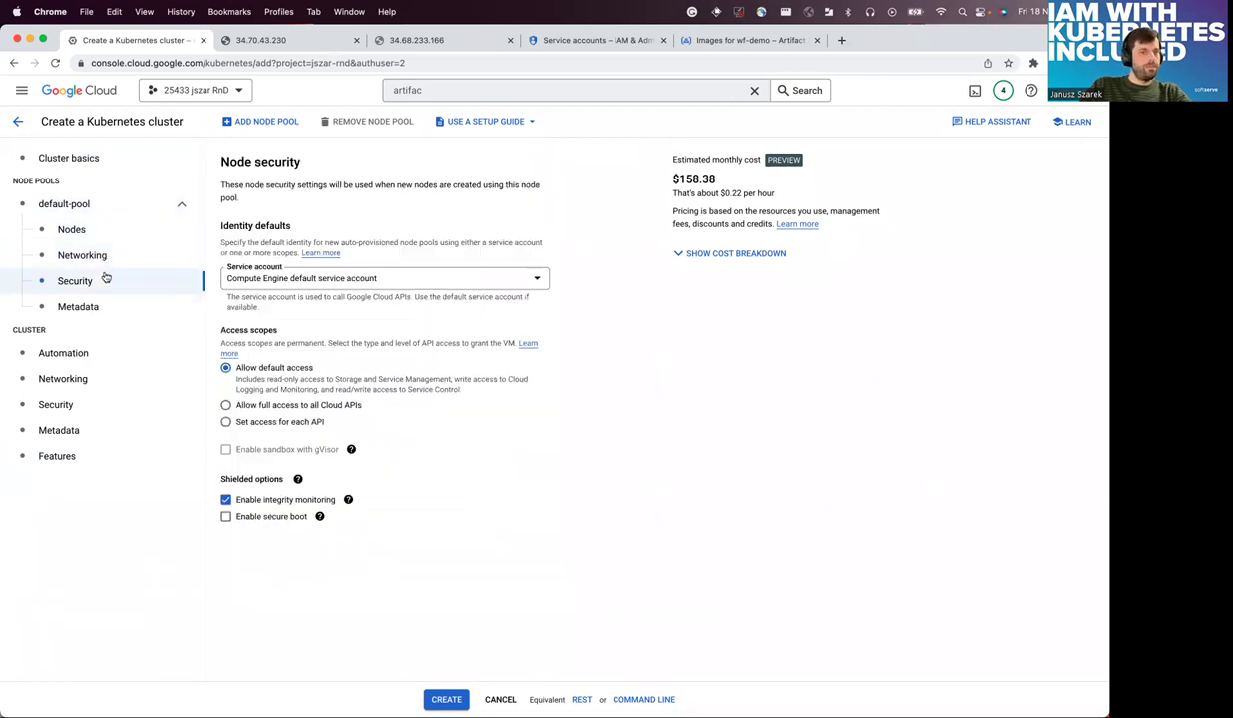
{"action": "left_click", "coordinate": [80, 308]}
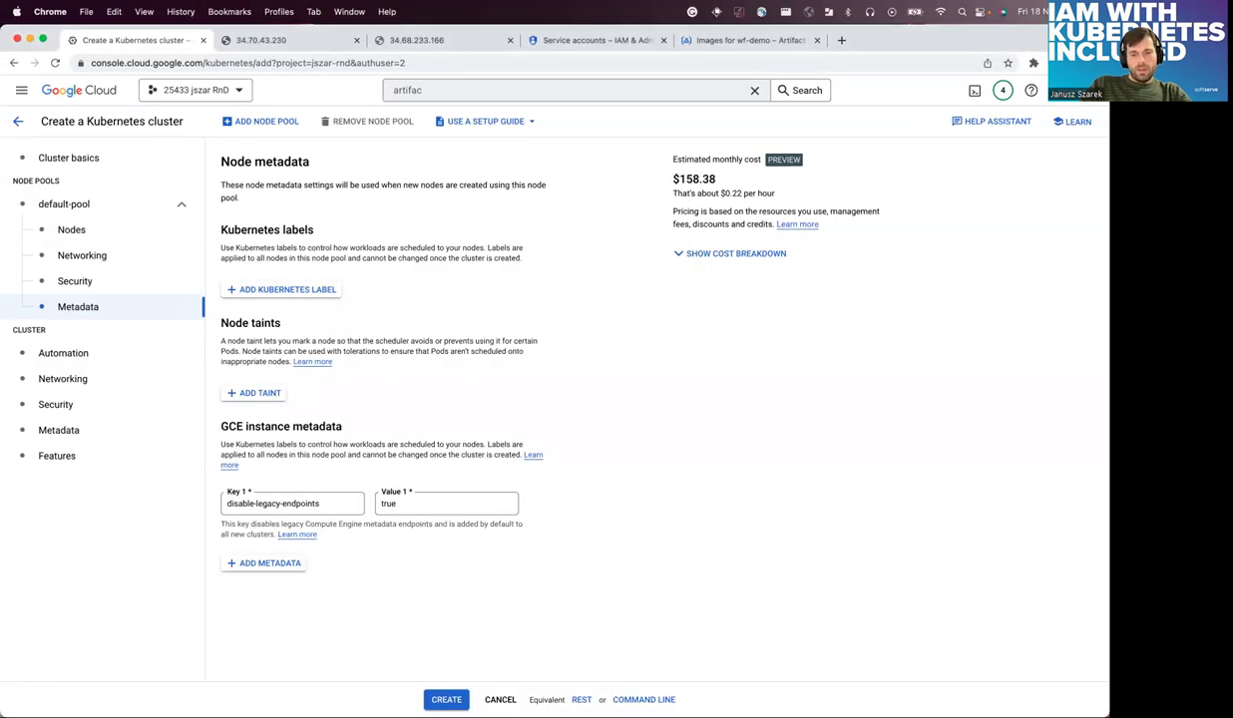
- Switch to iTerm2 and return from the dummy-application-reader pod's logs to the k9s pod list
{"action": "left_click", "coordinate": [702, 666]}
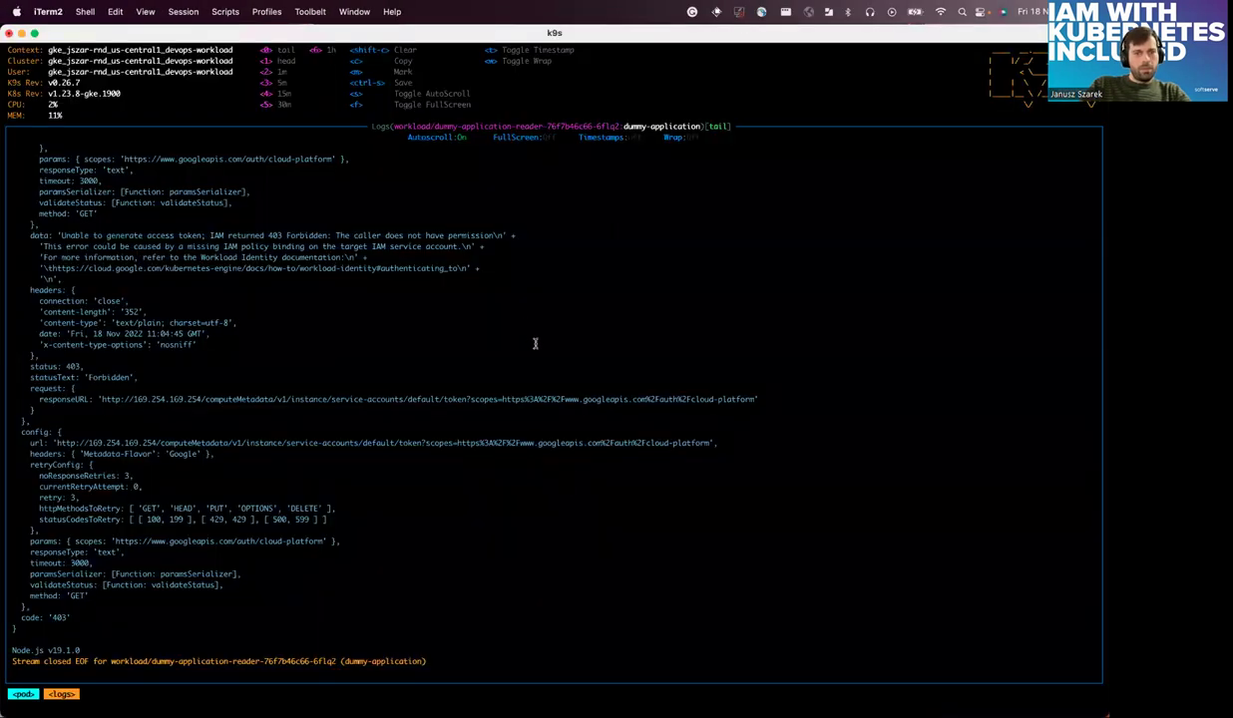
{"action": "key", "text": "Escape"}
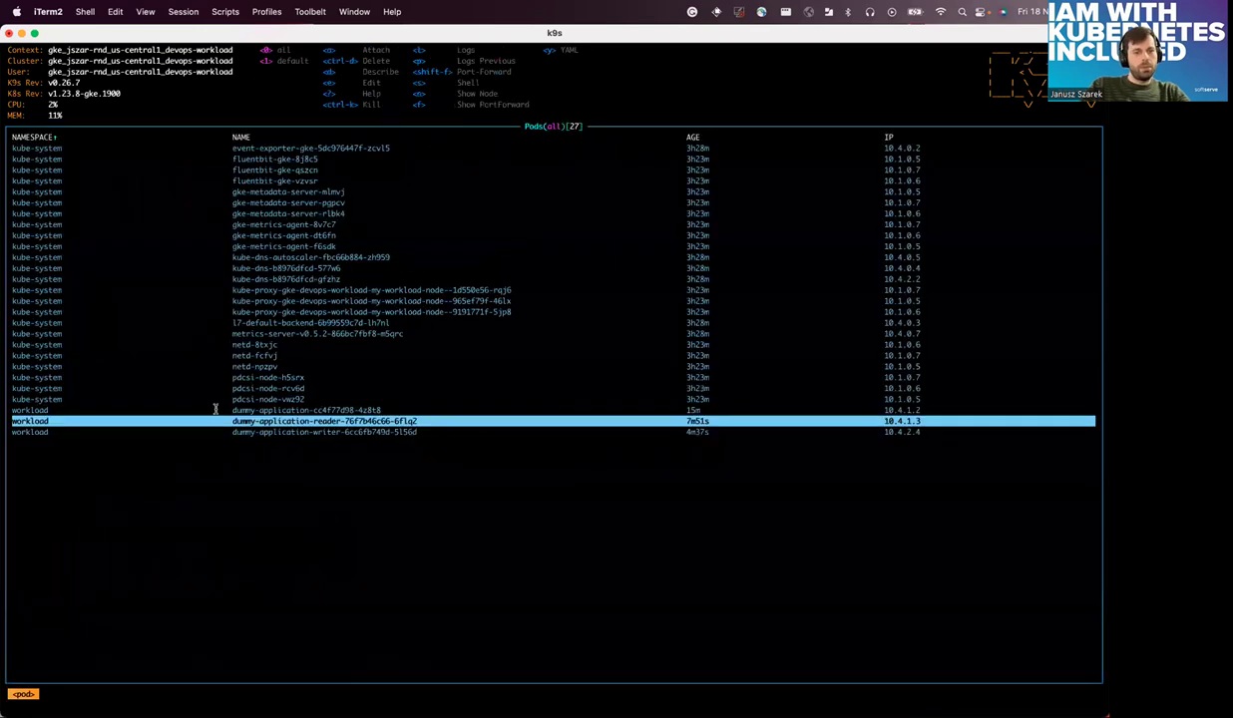
{"action": "key", "text": "Down"}
{"action": "key", "text": "Up"}
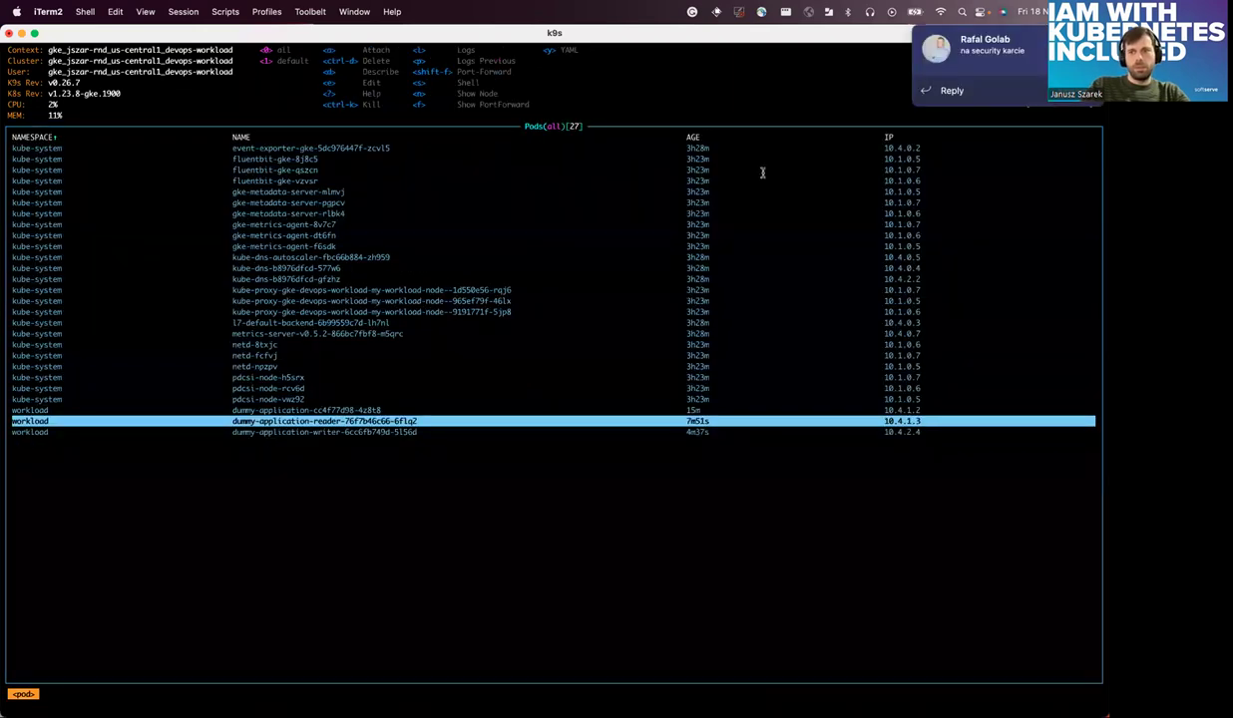
- Open the incoming Teams message, switch back to Chrome and reopen the default-pool's node security settings
{"action": "left_click", "coordinate": [983, 45]}
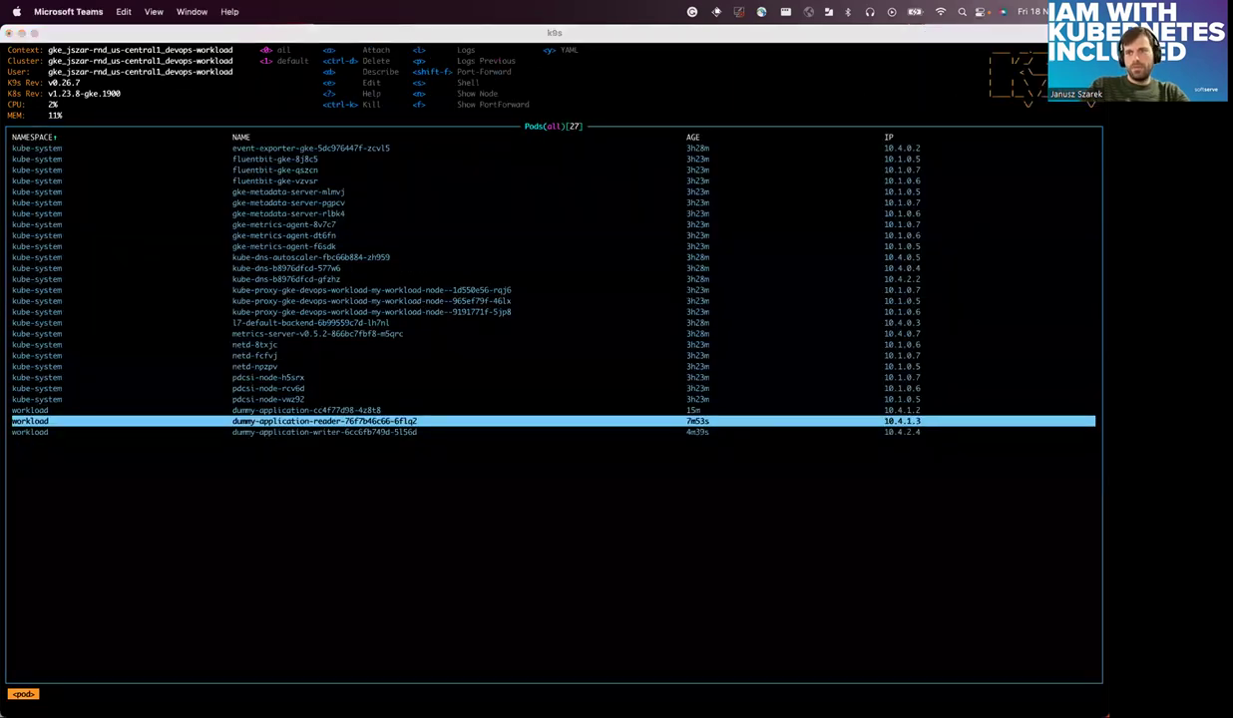
{"action": "mouse_move", "coordinate": [240, 714]}
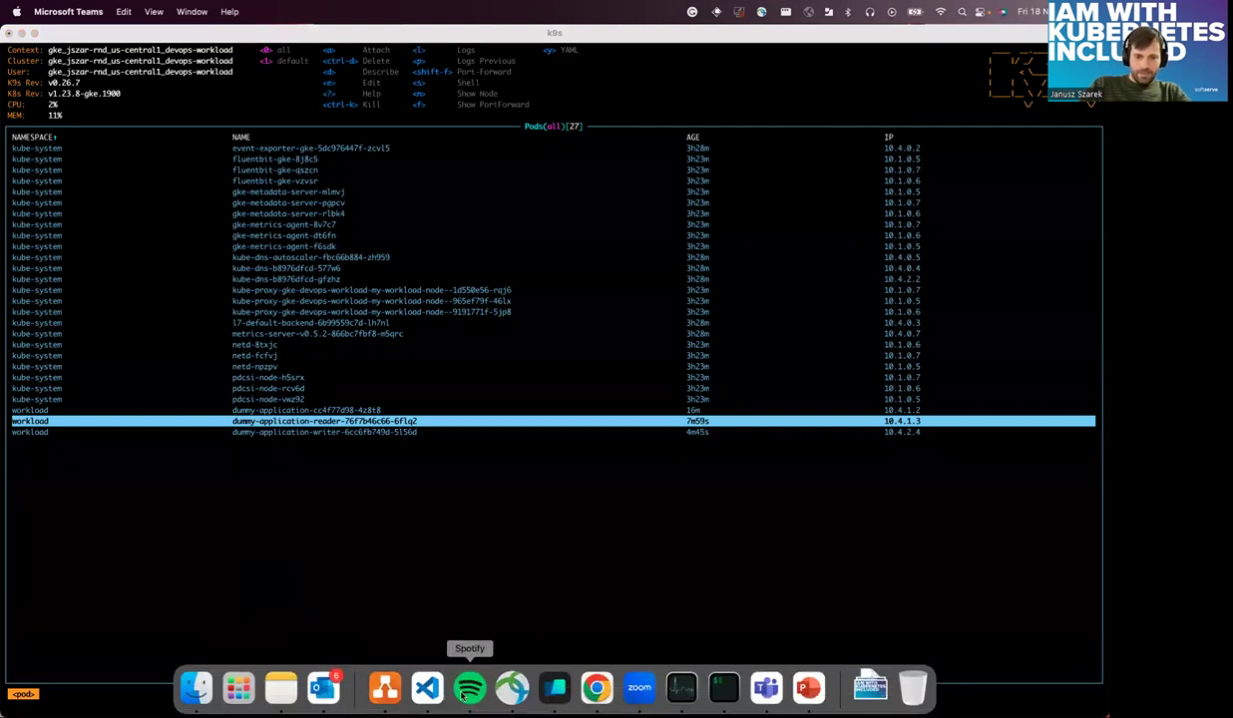
{"action": "left_click", "coordinate": [603, 688]}
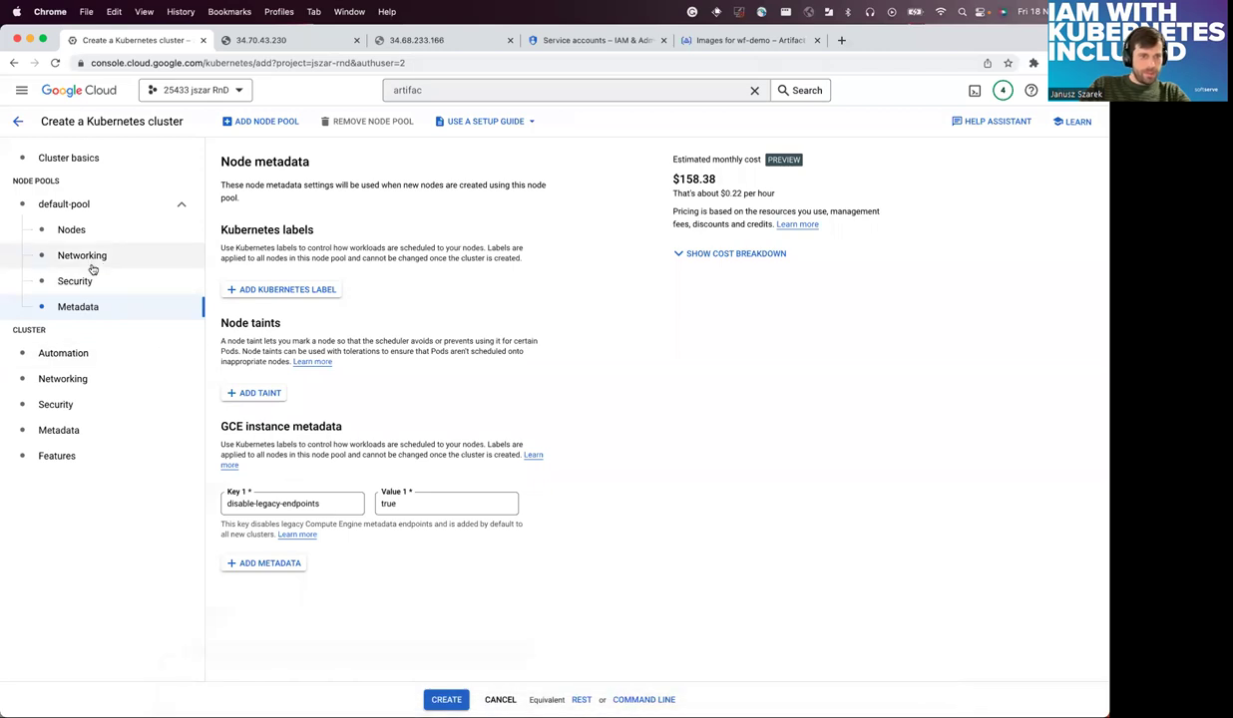
{"action": "left_click", "coordinate": [87, 282]}
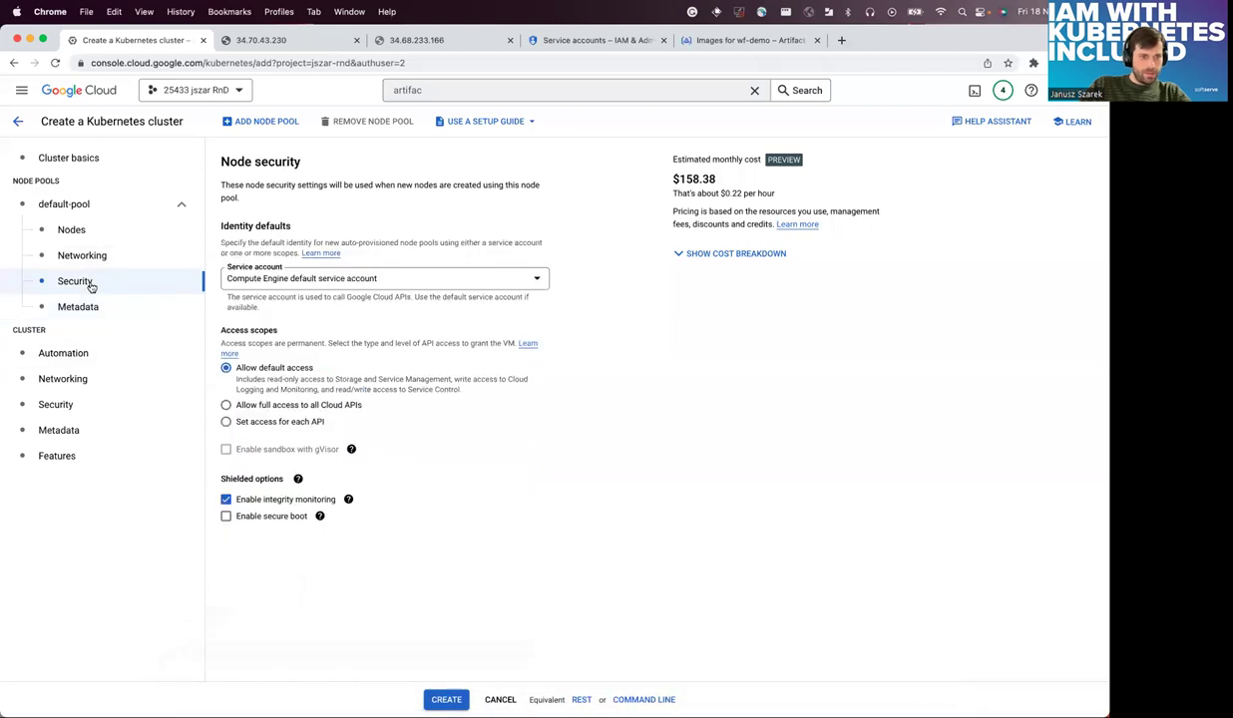
- Go through the default-pool's access scope options and select Allow full access to all Cloud APIs
{"action": "double_click", "coordinate": [224, 335]}
{"action": "left_click", "coordinate": [260, 363]}
{"action": "left_click", "coordinate": [264, 419]}
{"action": "left_click", "coordinate": [295, 406]}
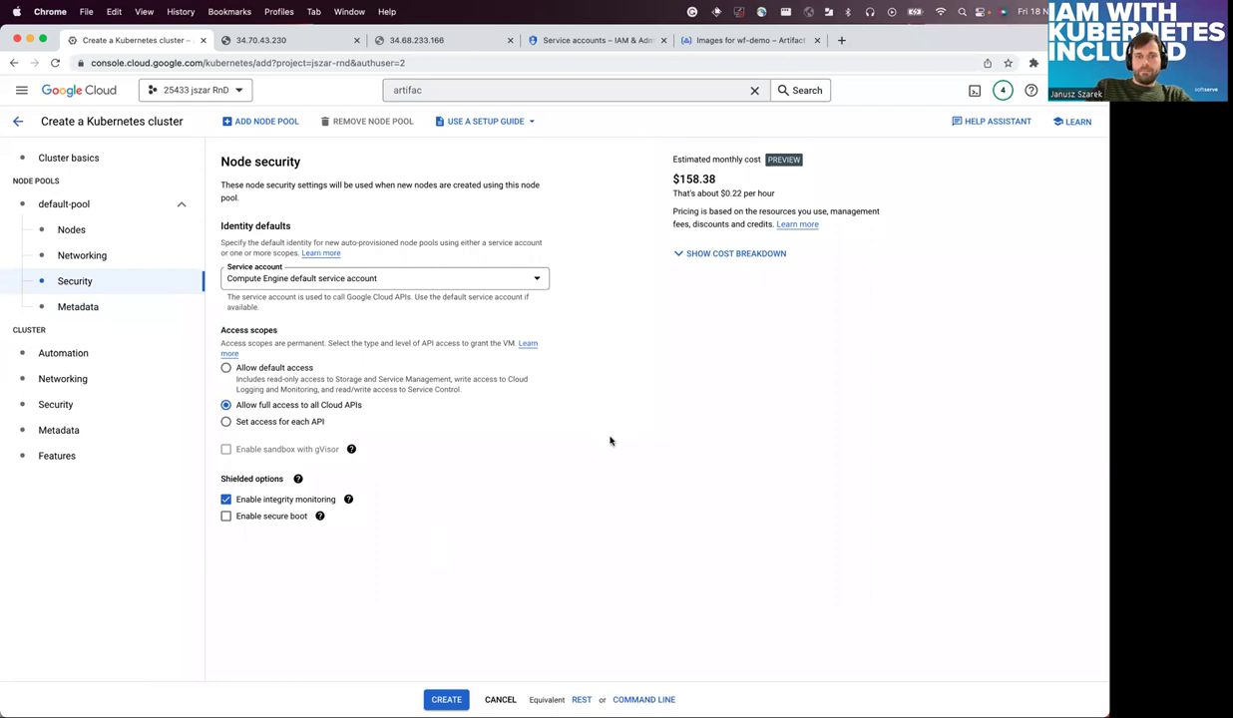
- Switch to k9s in iTerm2 and open a shell in the dummy-application-writer pod
{"action": "key", "text": "ctrl+Right"}
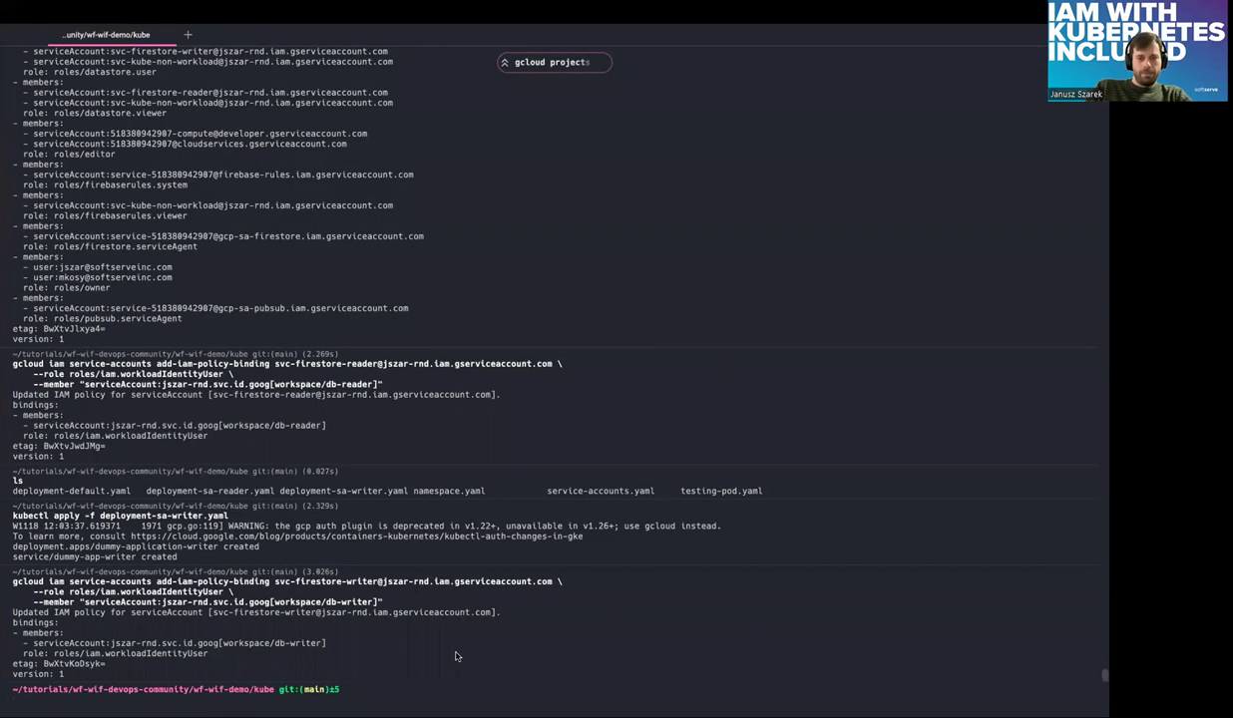
{"action": "key", "text": "ctrl+Left"}
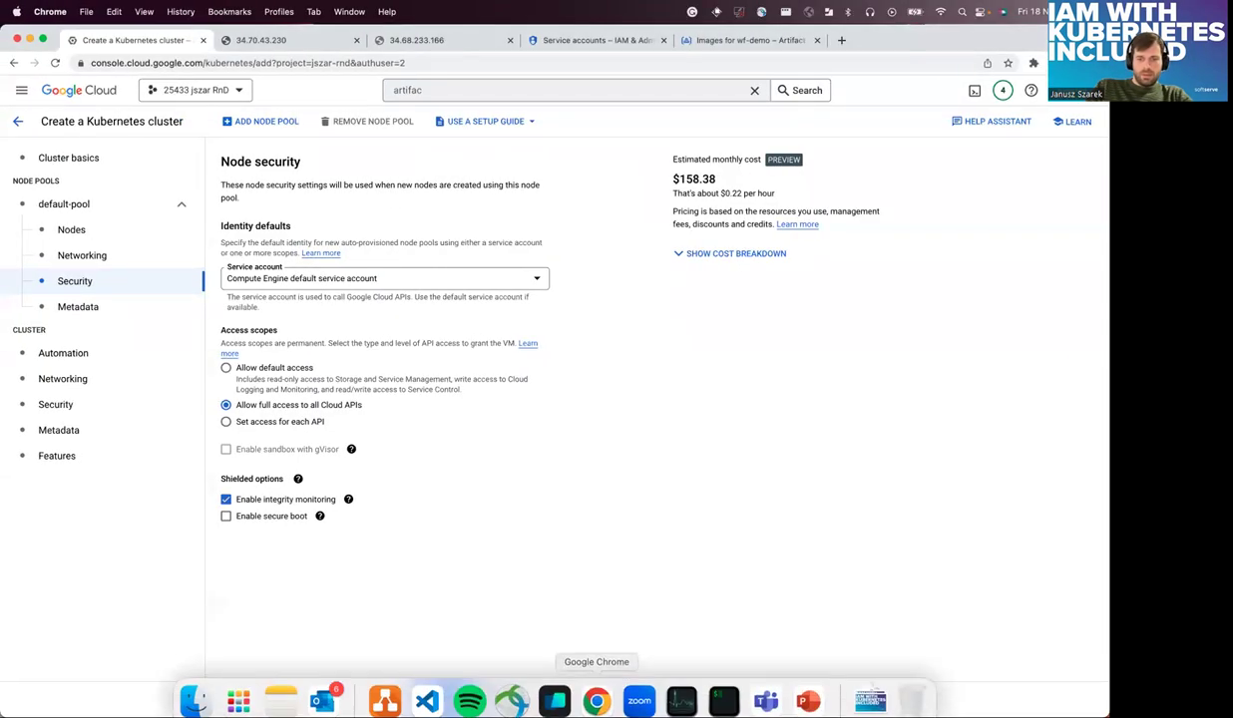
{"action": "left_click", "coordinate": [696, 672]}
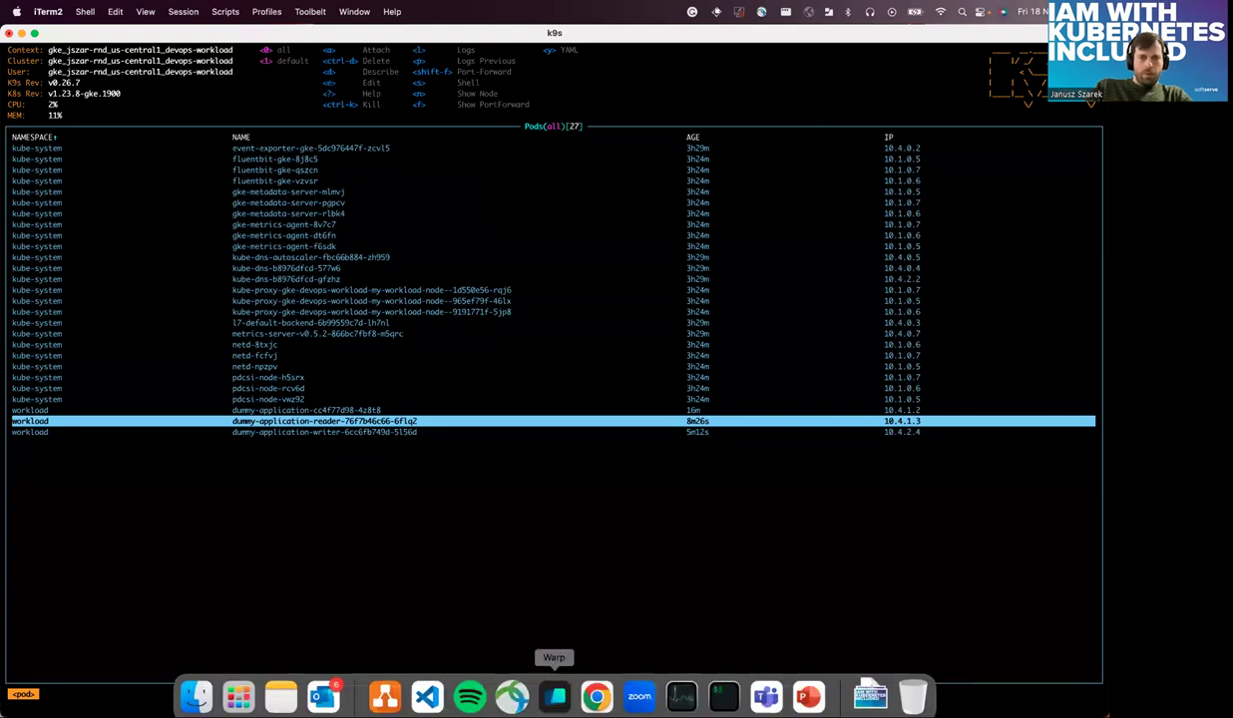
{"action": "key", "text": "Down"}
{"action": "key", "text": "s"}
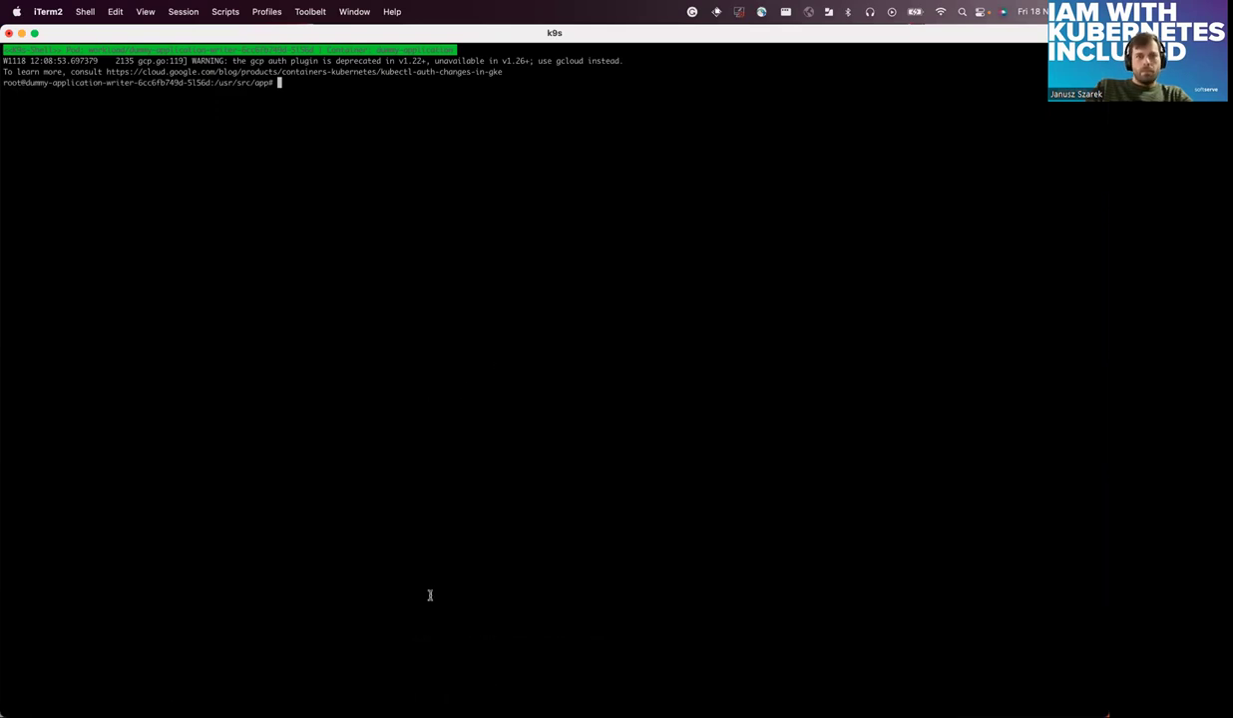
- Copy the first metadata curl command from commands.sh in VS Code and run it in the dummy-application-writer pod's shell
{"action": "key", "text": "ctrl+Right"}
{"action": "key", "text": "ctrl+Right"}
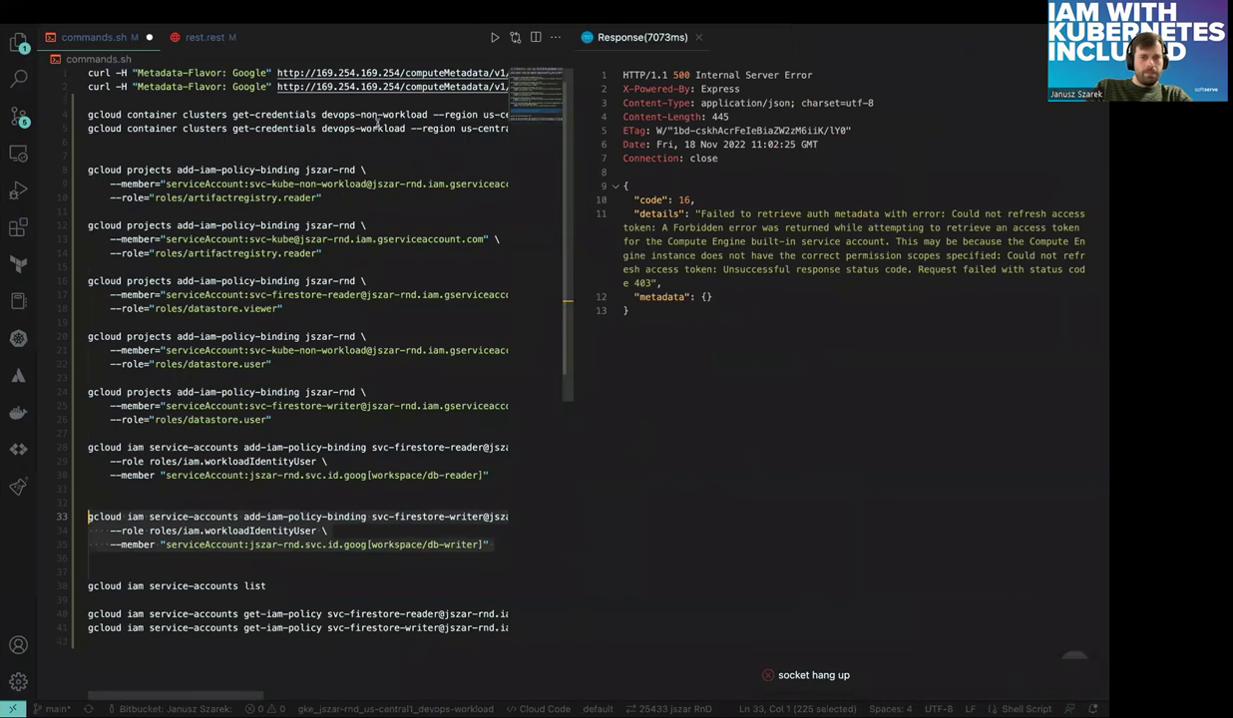
{"action": "left_click", "coordinate": [213, 86]}
{"action": "key", "text": "End"}
{"action": "key", "text": "Up"}
{"action": "key", "text": "shift+Home"}
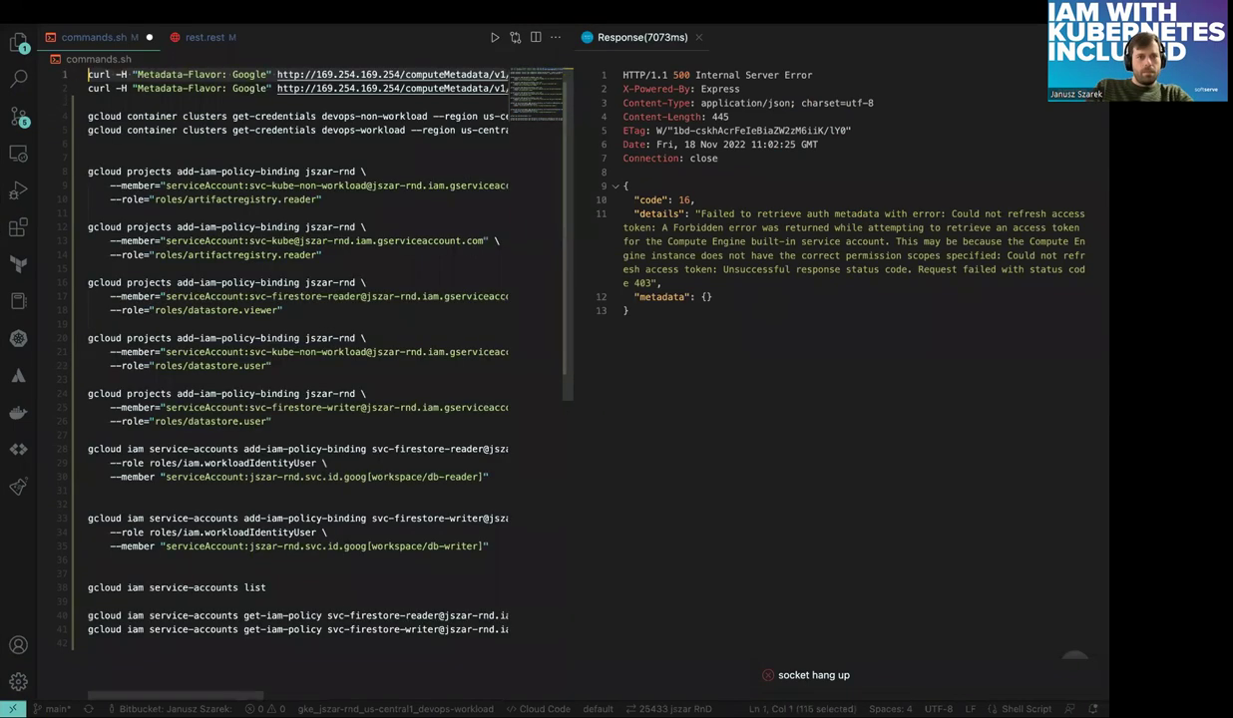
{"action": "key", "text": "ctrl+Left"}
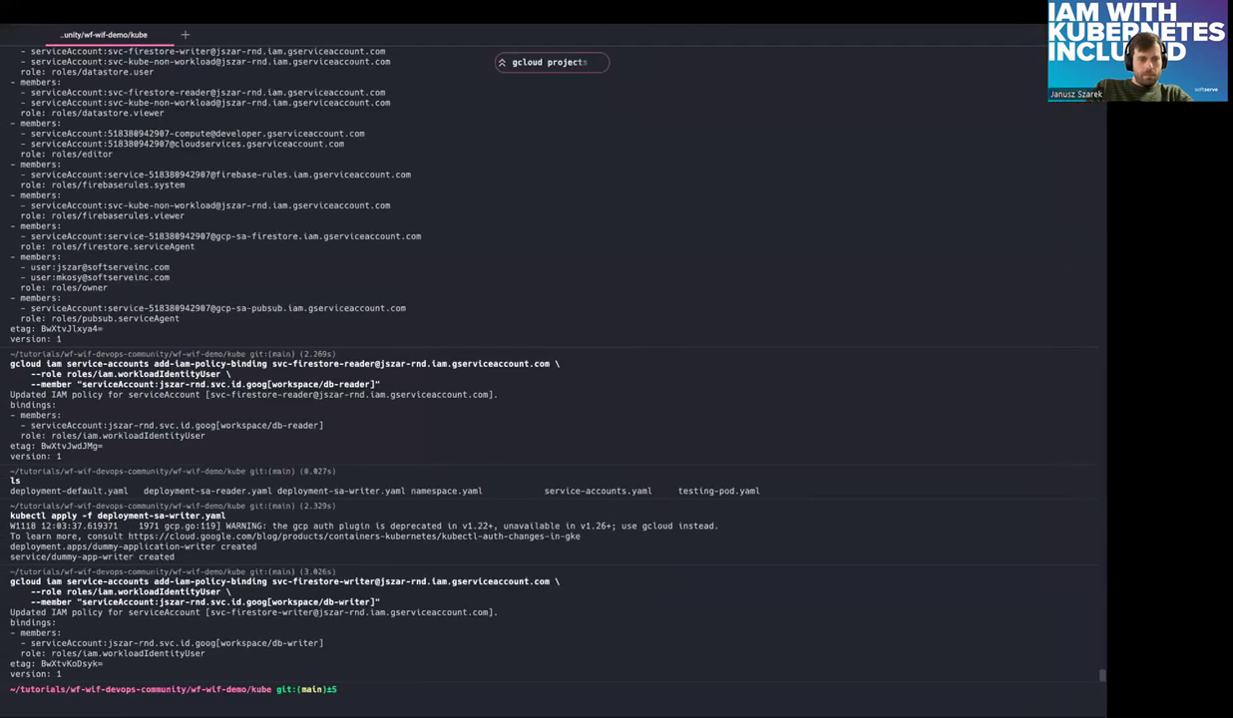
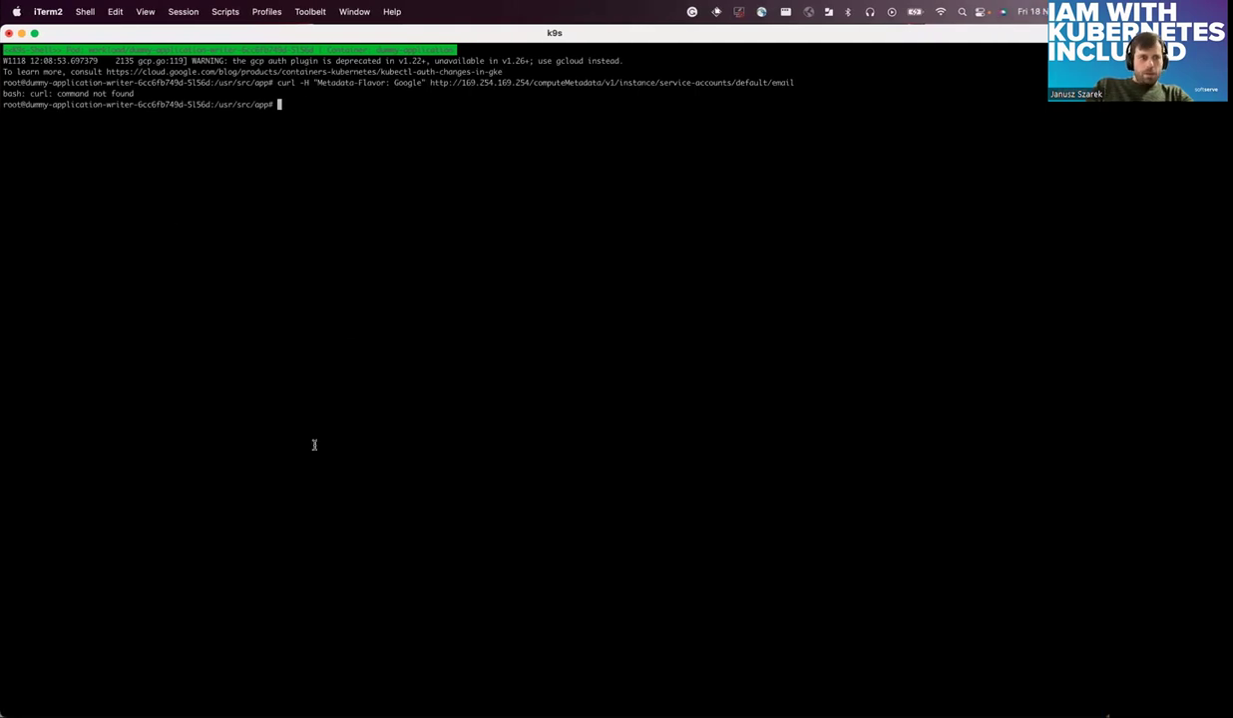
- Exit the dummy-application-writer pod's shell and return to the pod list
{"action": "type", "text": "xit"}
{"action": "key", "text": "Return"}
{"action": "type", "text": "exit"}
{"action": "key", "text": "Return"}
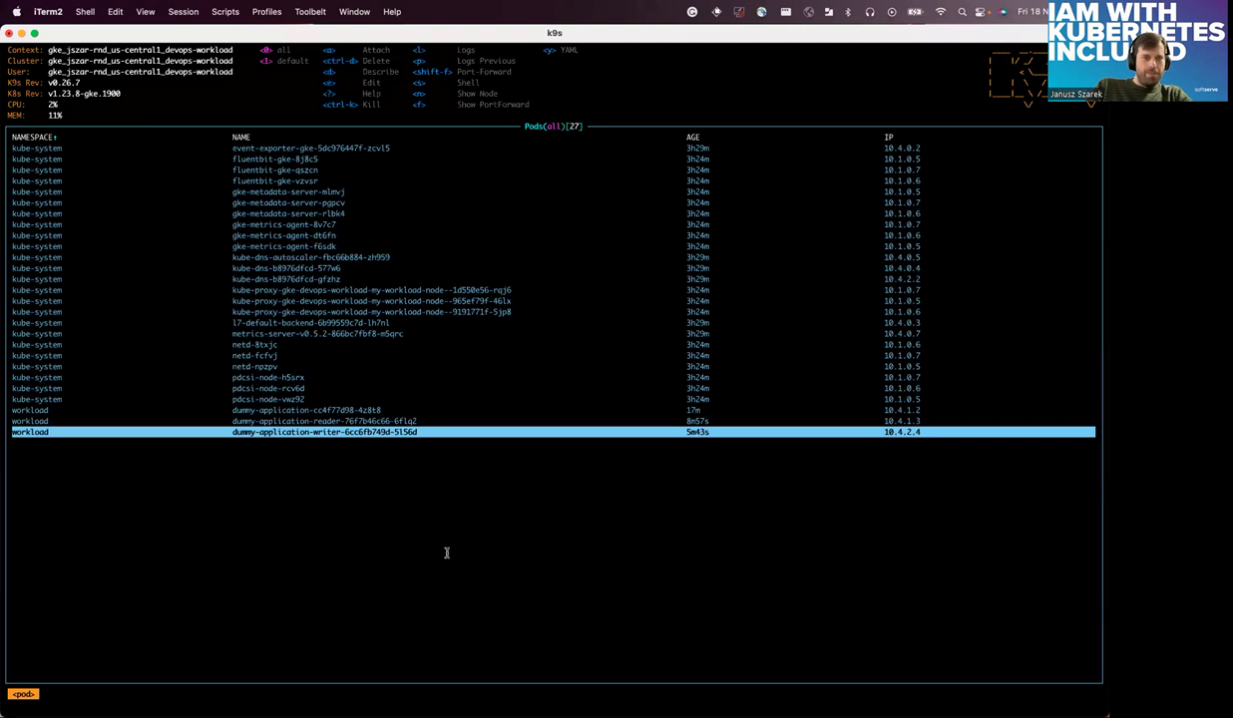
- View the dummy-application-writer pod's logs, return to the pod list and select the reader pod
{"action": "key", "text": "l"}
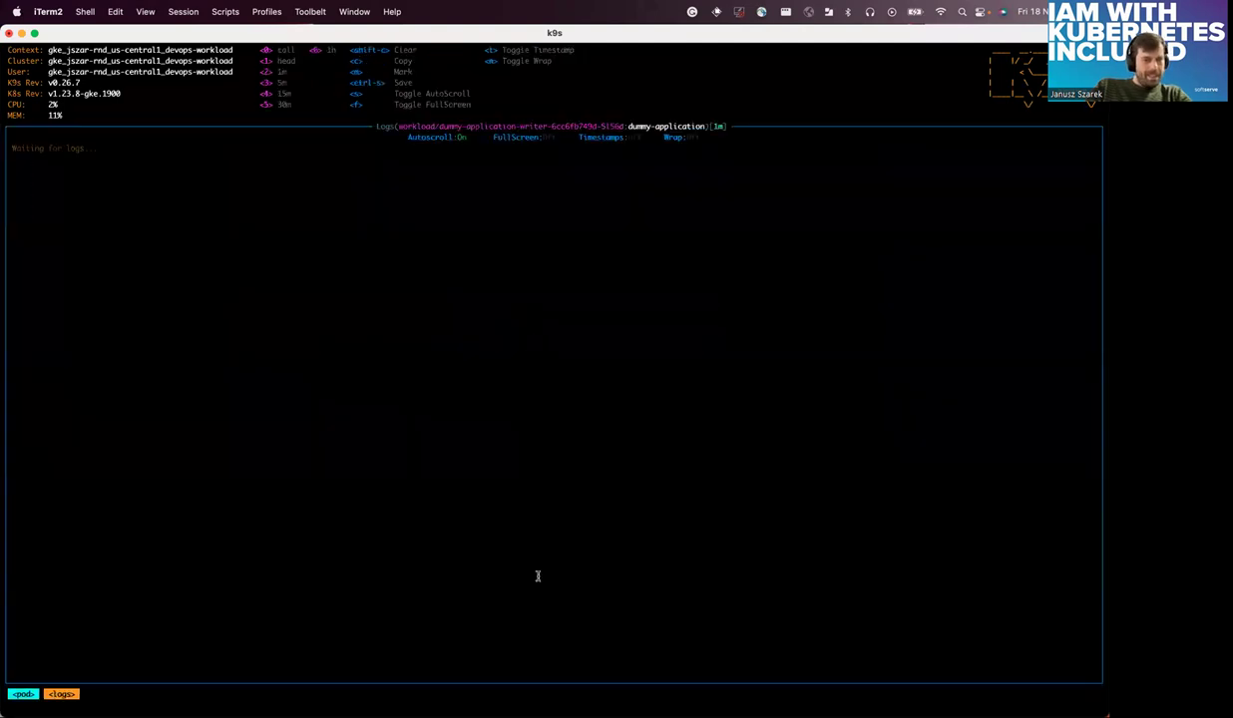
{"action": "key", "text": "Escape"}
{"action": "key", "text": "Up"}
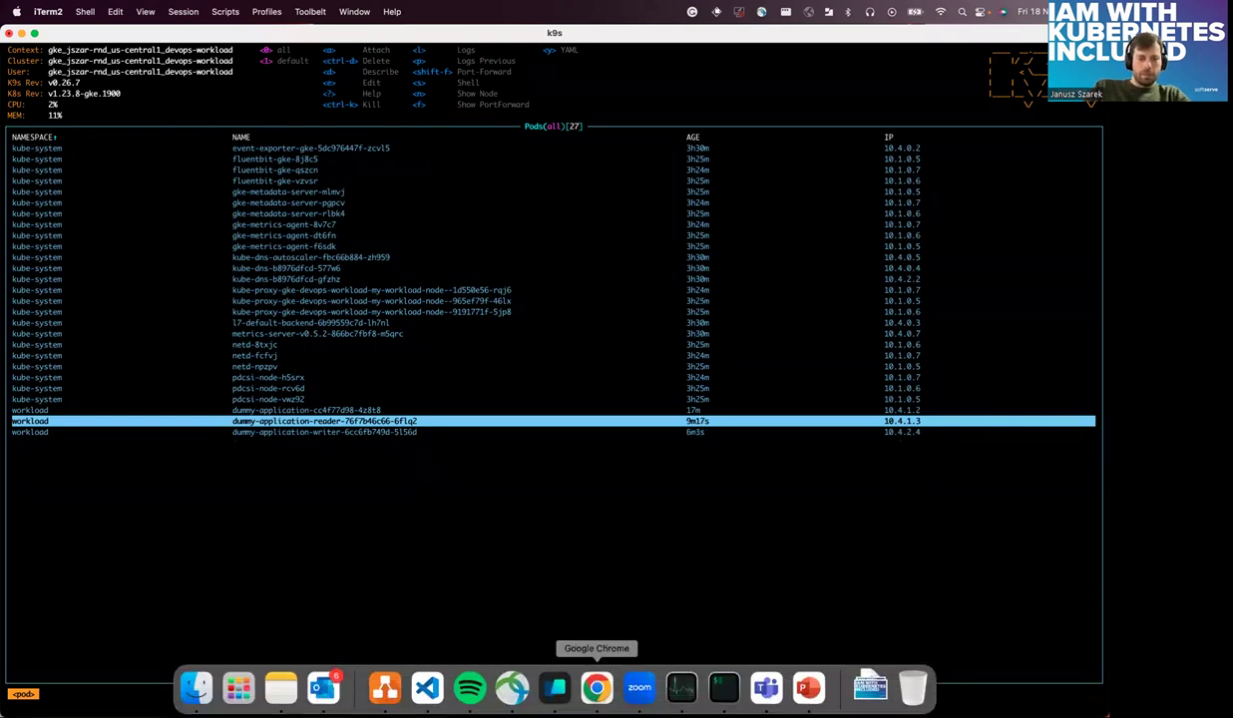
- Switch to Warp, list the kube folder's files and apply testing-pod.yaml with kubectl
{"action": "left_click", "coordinate": [555, 688]}
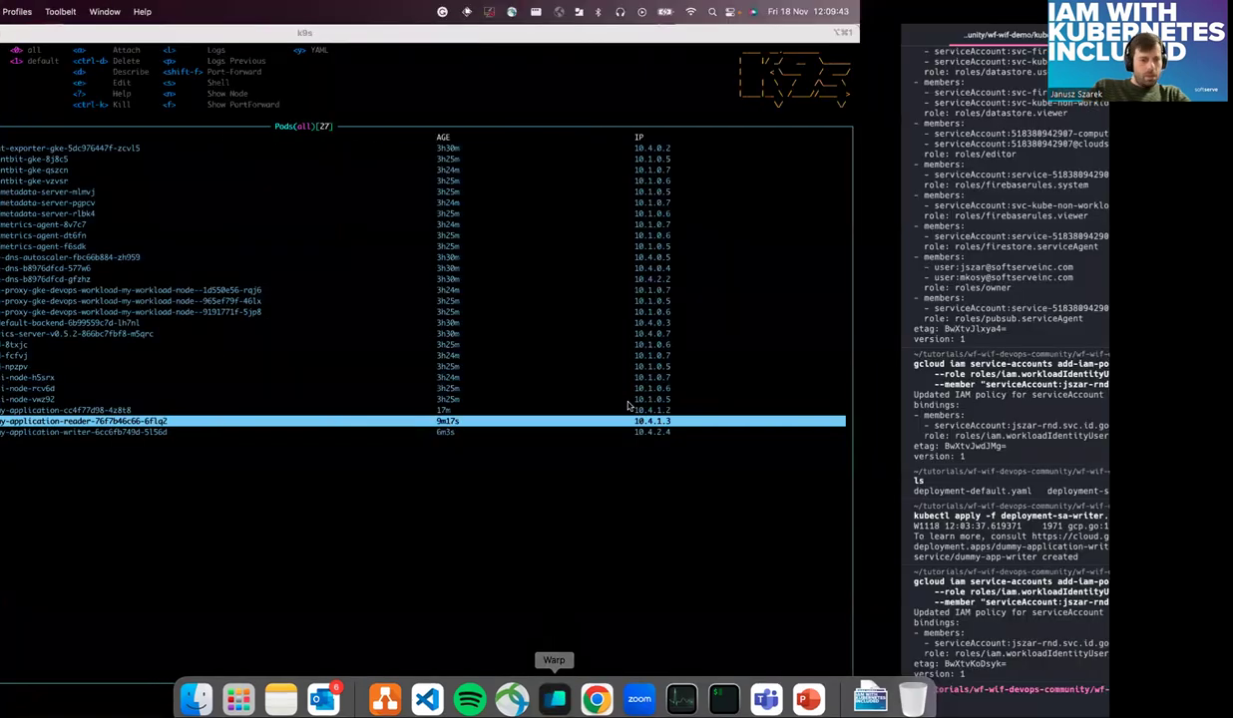
{"action": "type", "text": "ls"}
{"action": "key", "text": "Return"}
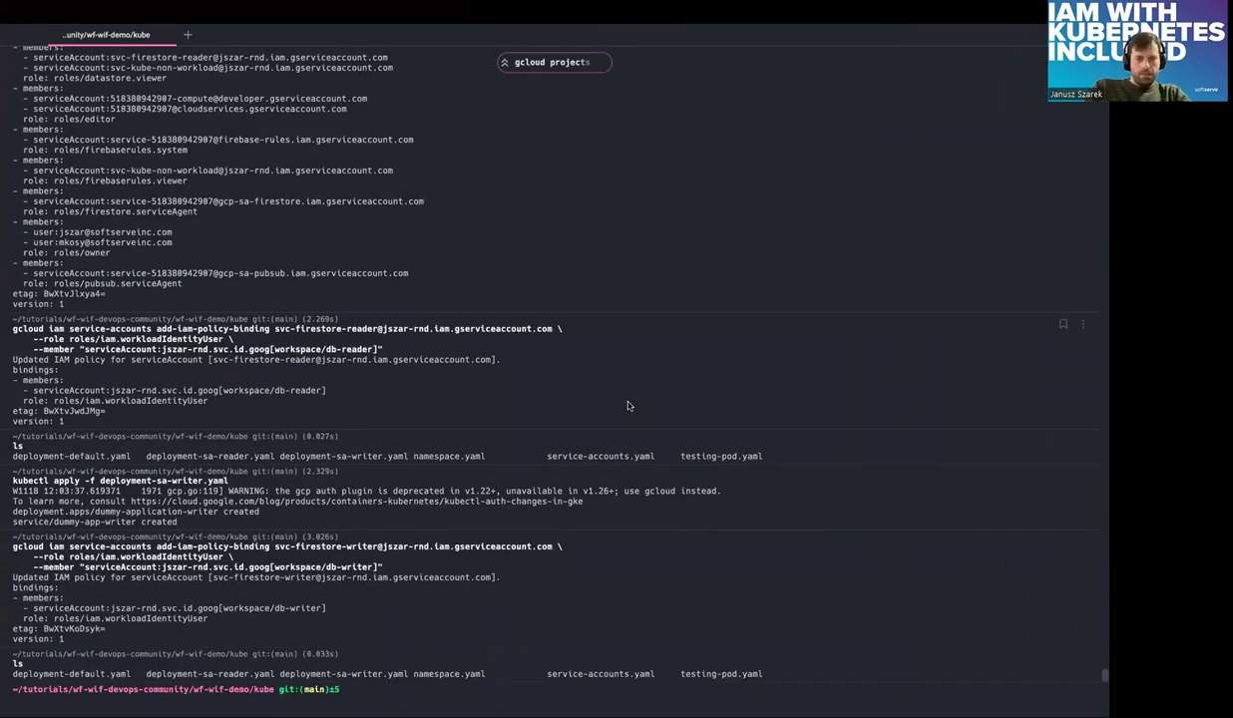
{"action": "type", "text": "kubectl apply -f testing-pod.yaml"}
{"action": "key", "text": "Return"}
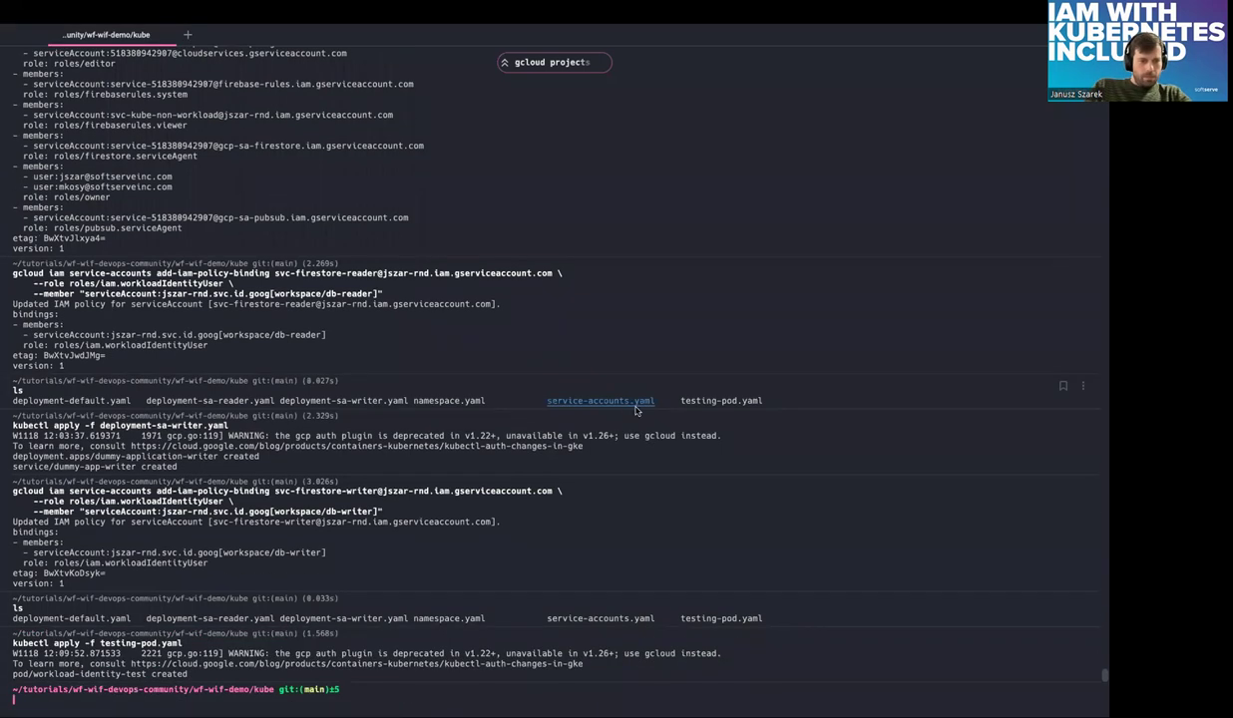
- Switch back to k9s, try to open a shell in the workload-identity-test pod and check its logs
{"action": "key", "text": "ctrl+Left"}
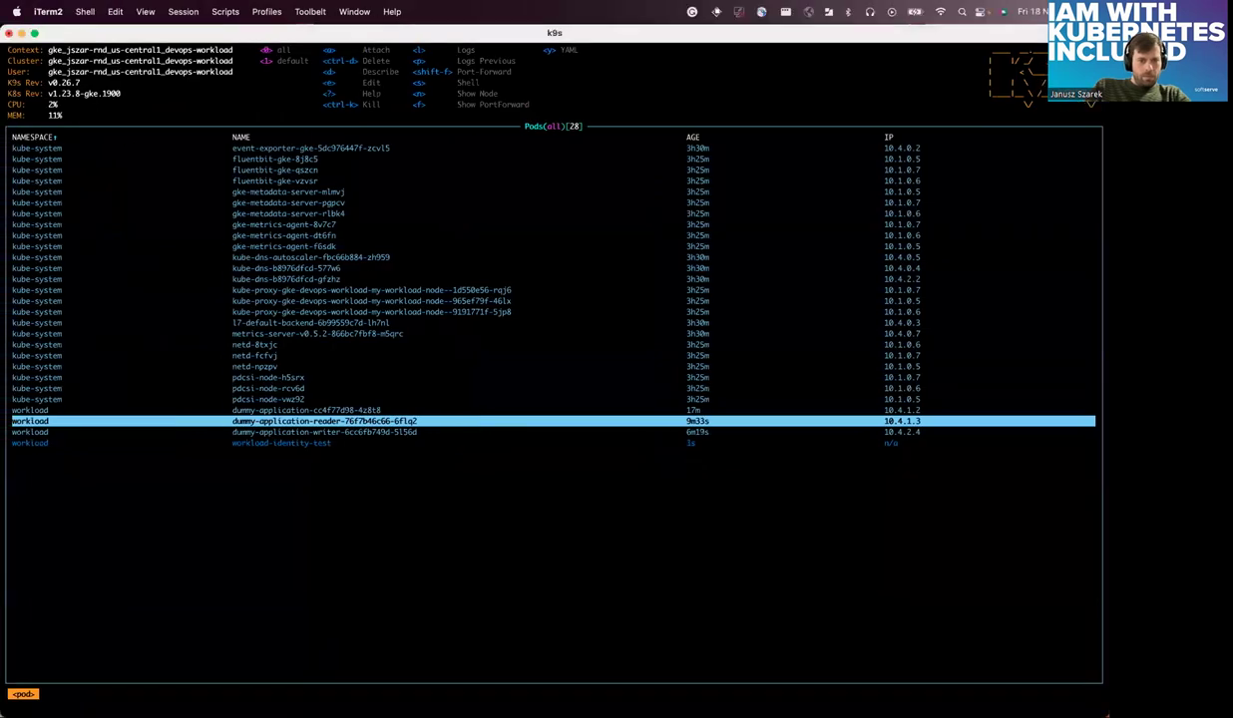
{"action": "key", "text": "Down"}
{"action": "key", "text": "Down"}
{"action": "key", "text": "s"}
{"action": "key", "text": "l"}
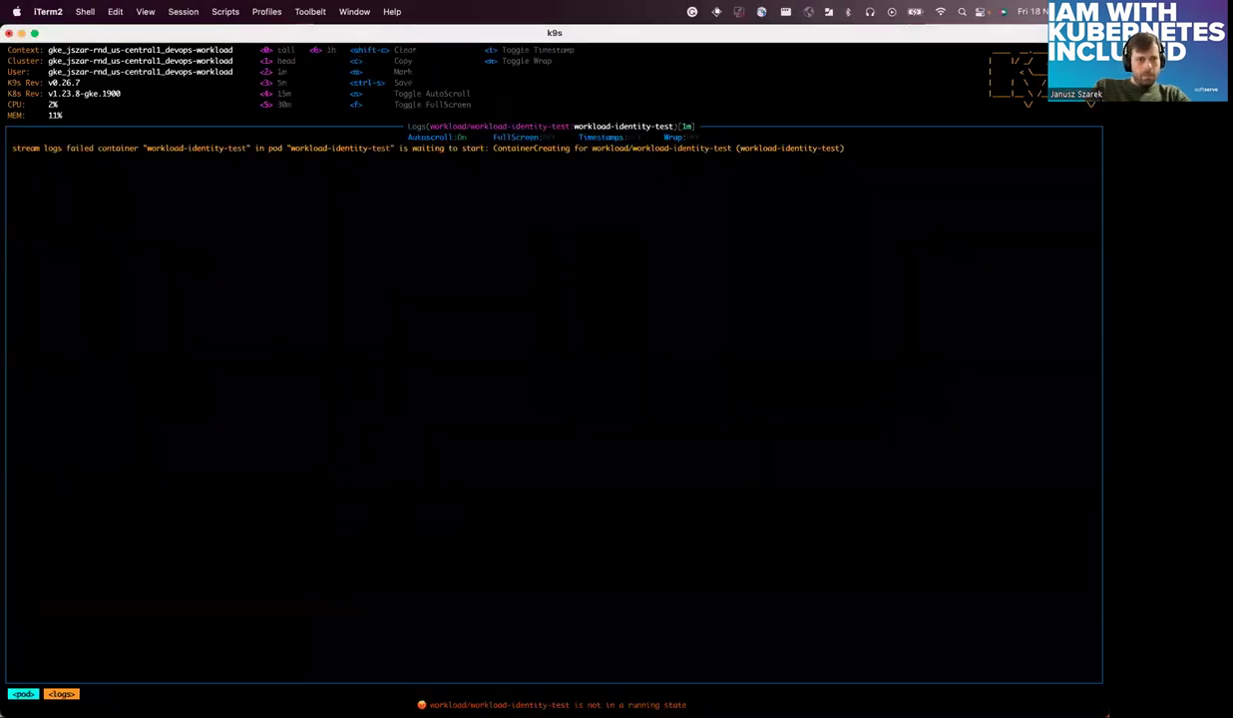
{"action": "key", "text": "Escape"}
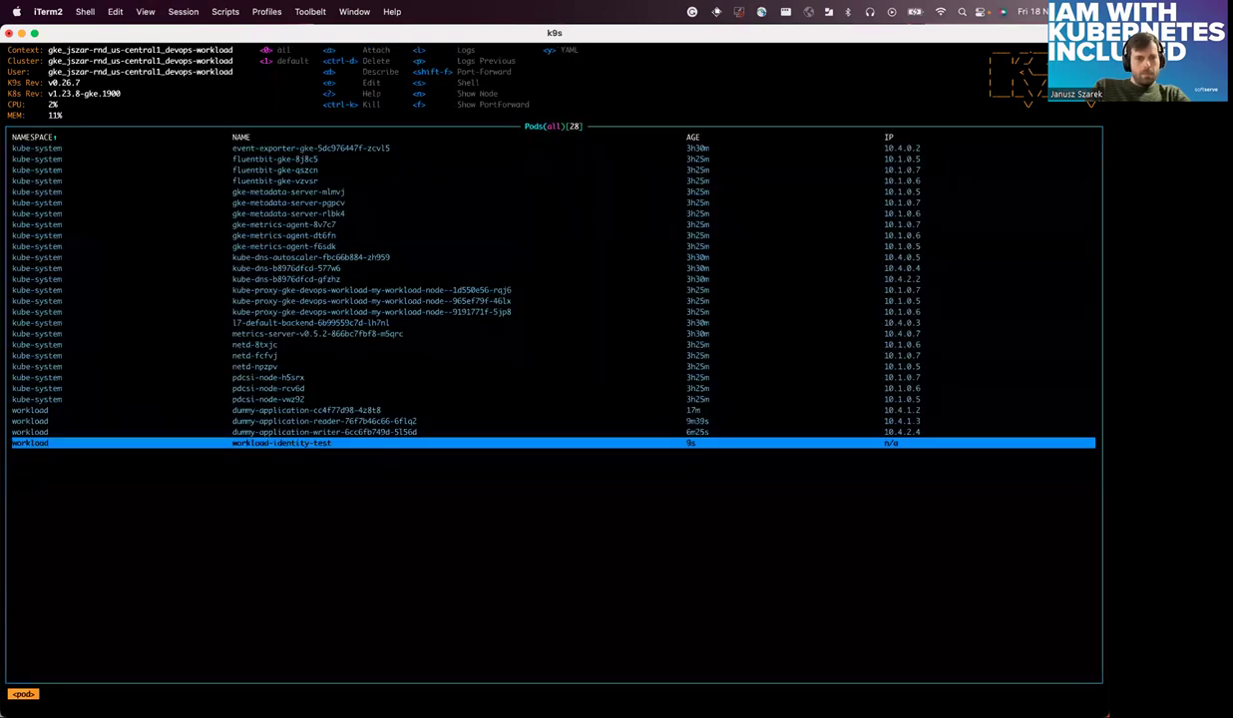
- Describe the workload-identity-test pod, and retry opening its shell and logs
{"action": "key", "text": "d"}
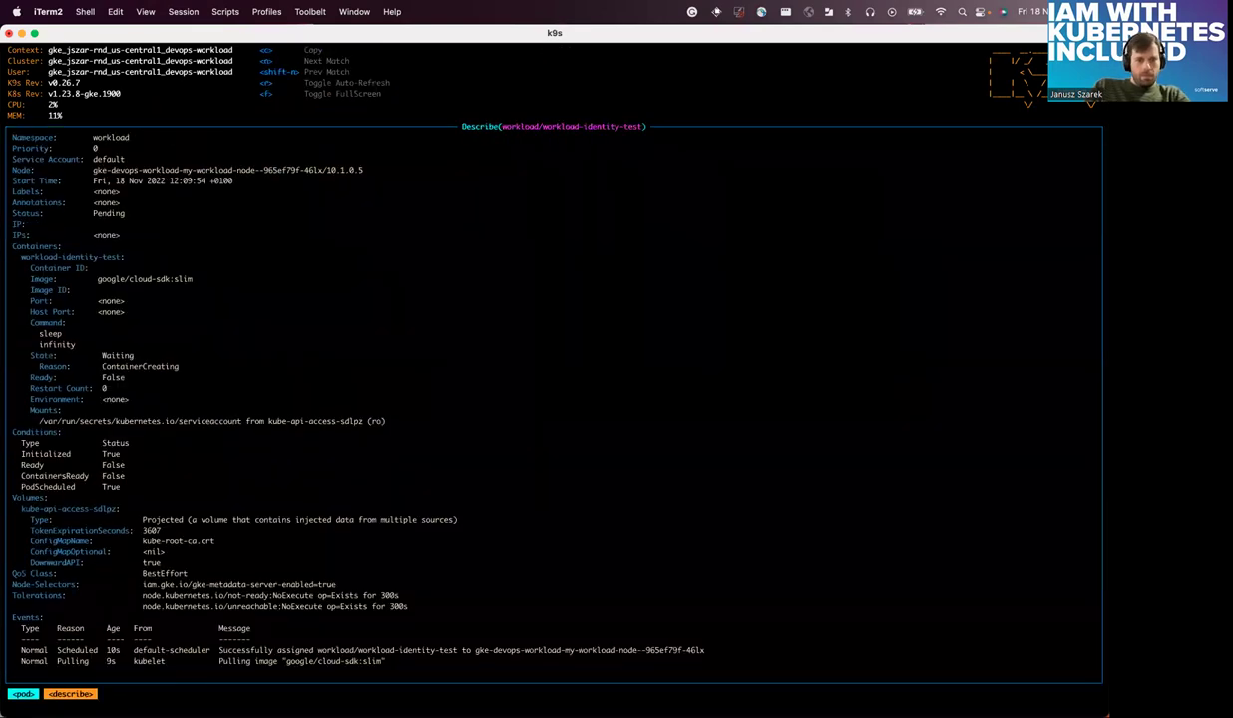
{"action": "key", "text": "Escape"}
{"action": "key", "text": "s"}
{"action": "key", "text": "l"}
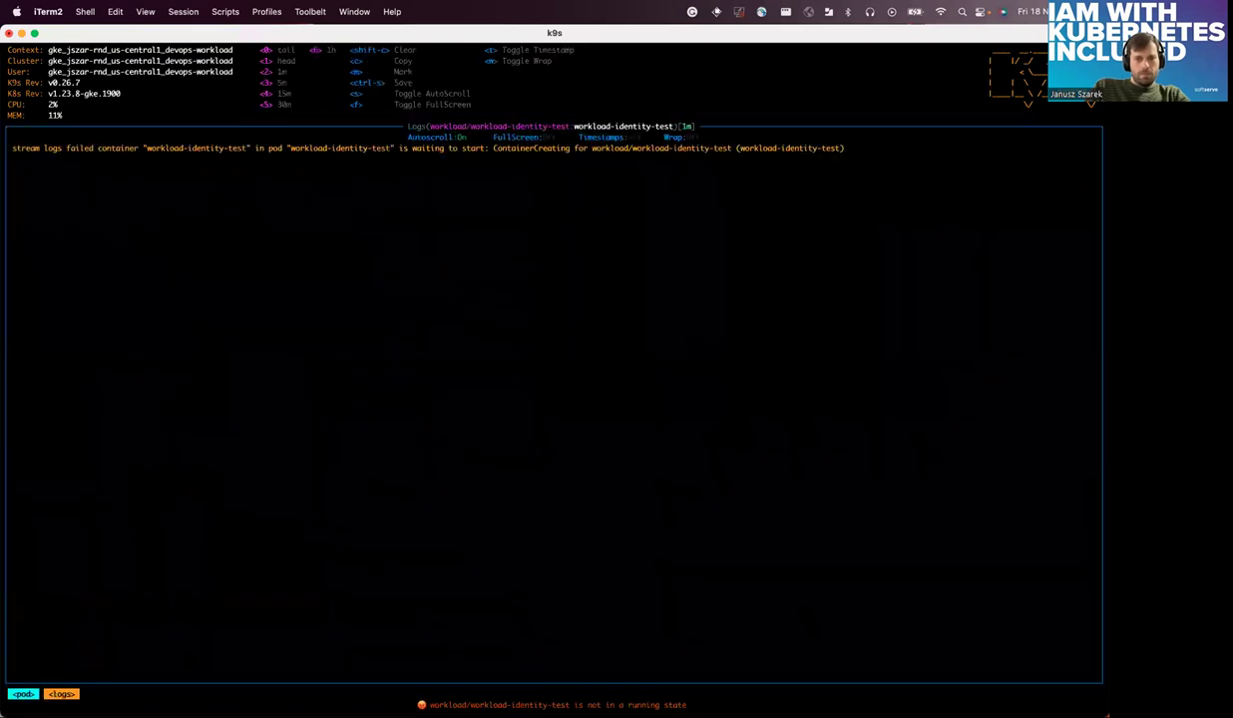
{"action": "key", "text": "Escape"}
{"action": "key", "text": "s"}
{"action": "key", "text": "l"}
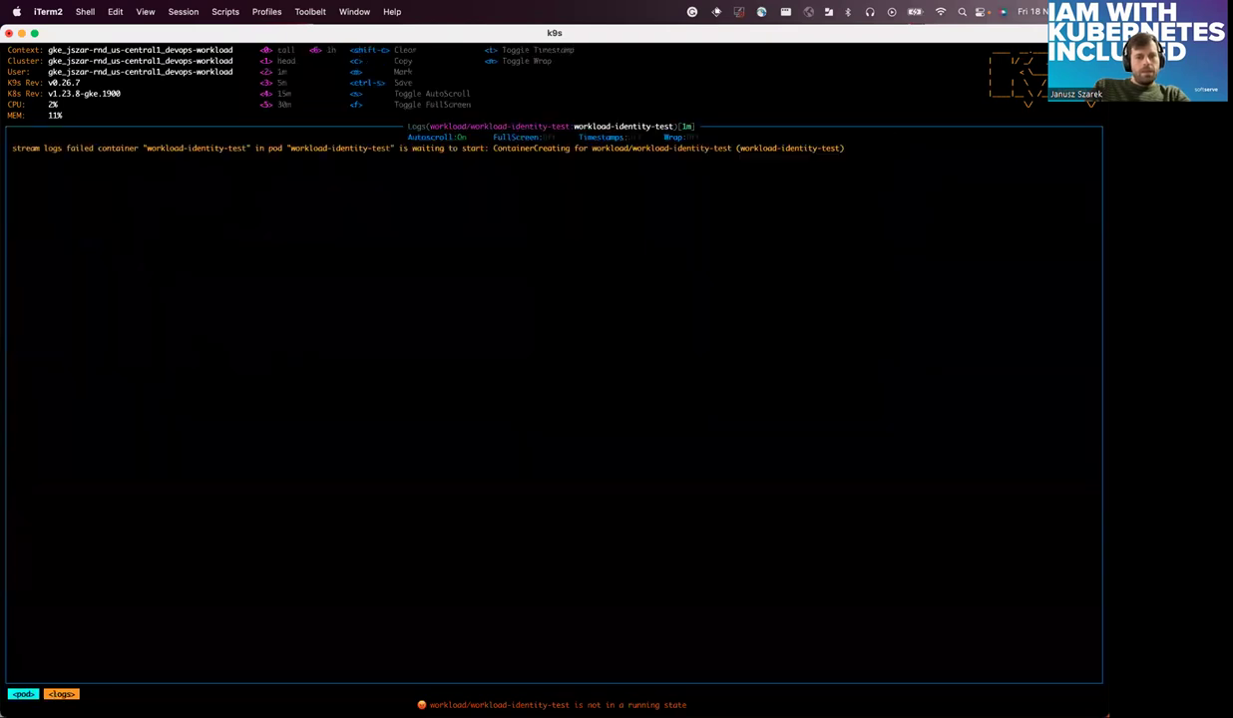
{"action": "key", "text": "Escape"}
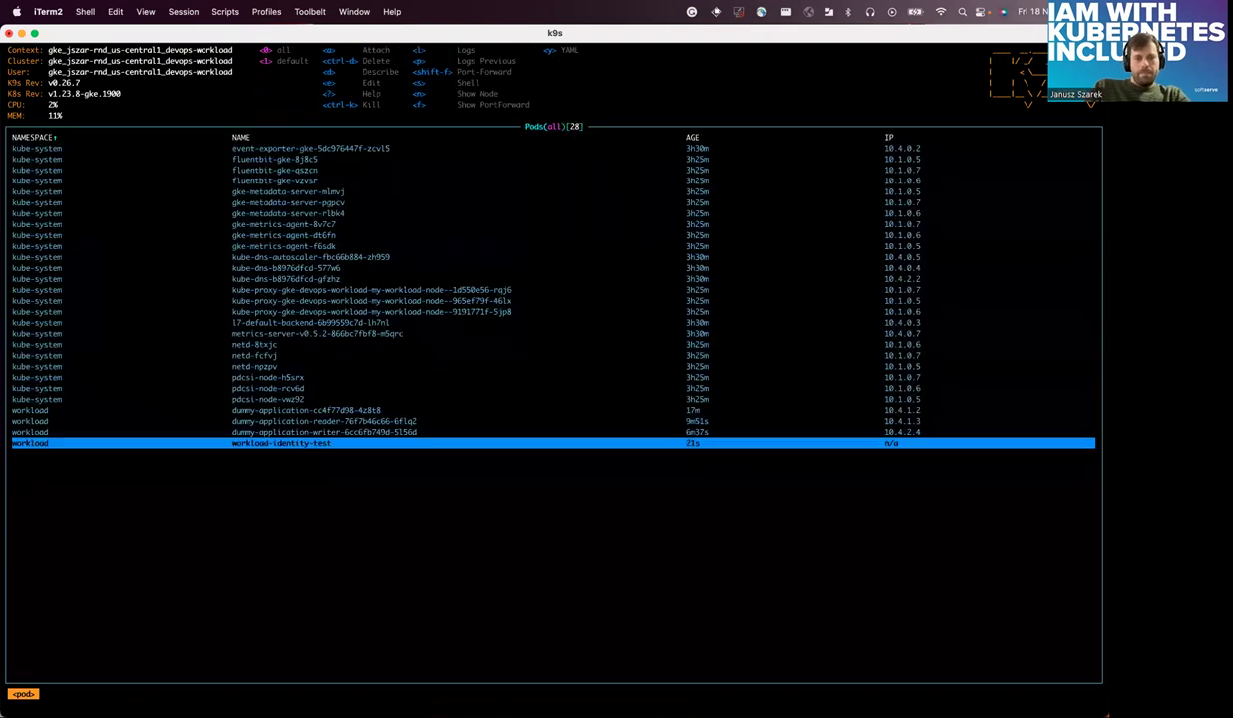
- Examine the workload-identity-test pod's description twice to check its status and image-pull events
{"action": "key", "text": "d"}
{"action": "key", "text": "Down"}
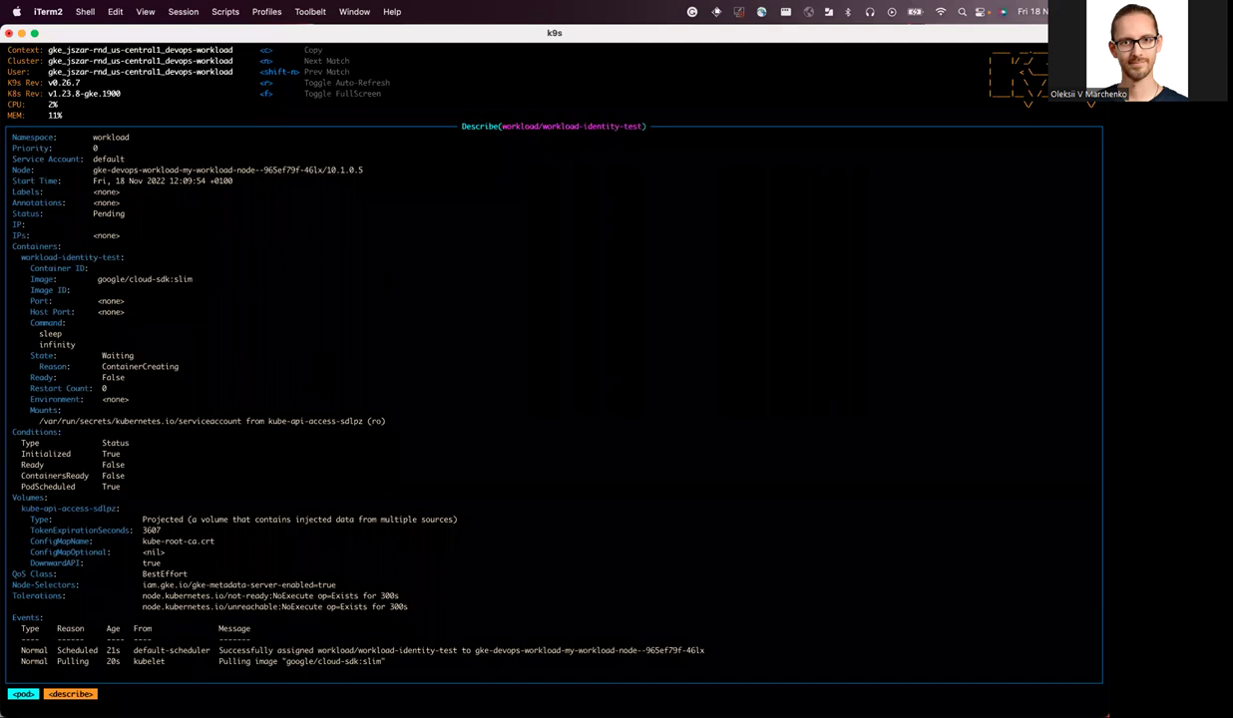
{"action": "key", "text": "Escape"}
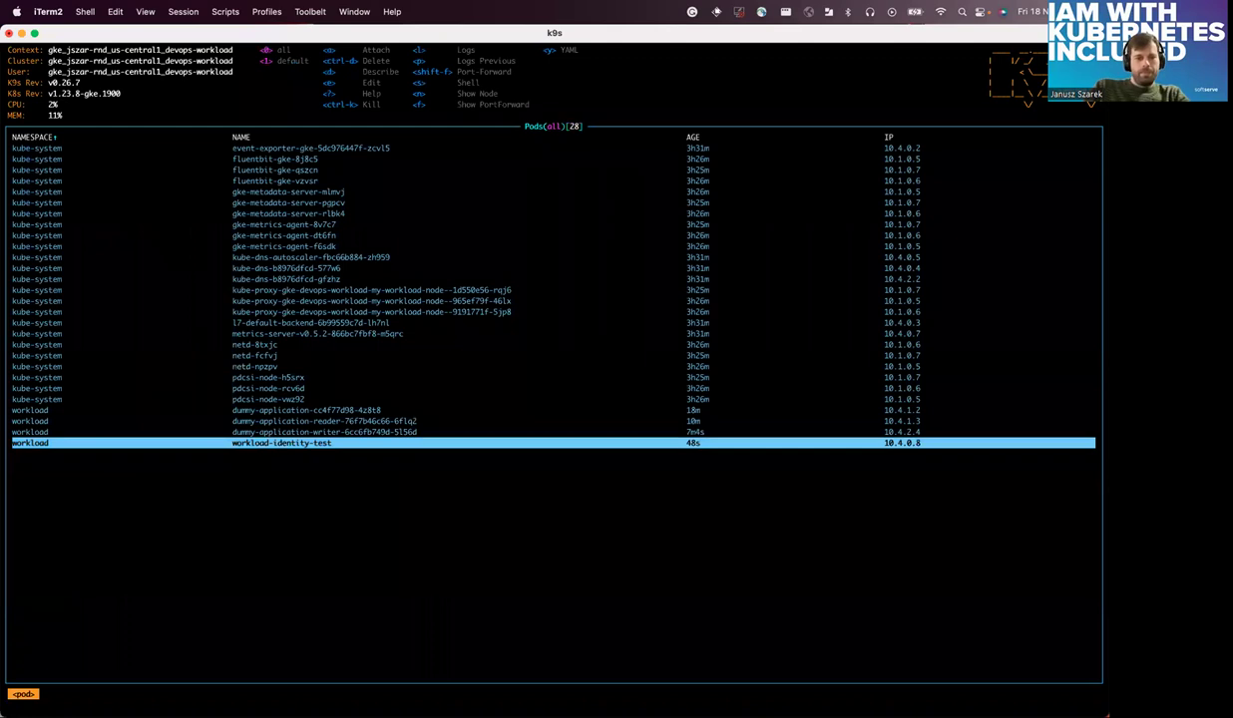
{"action": "key", "text": "d"}
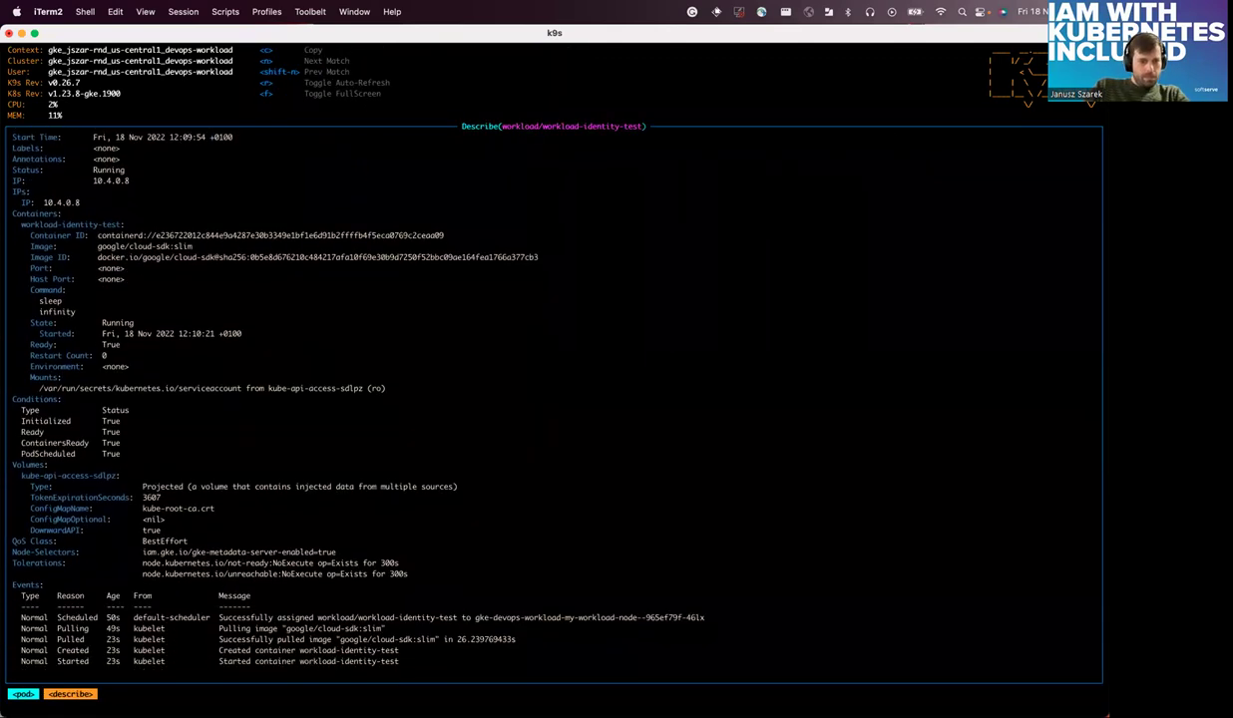
{"action": "key", "text": "Escape"}
{"action": "key", "text": "s"}
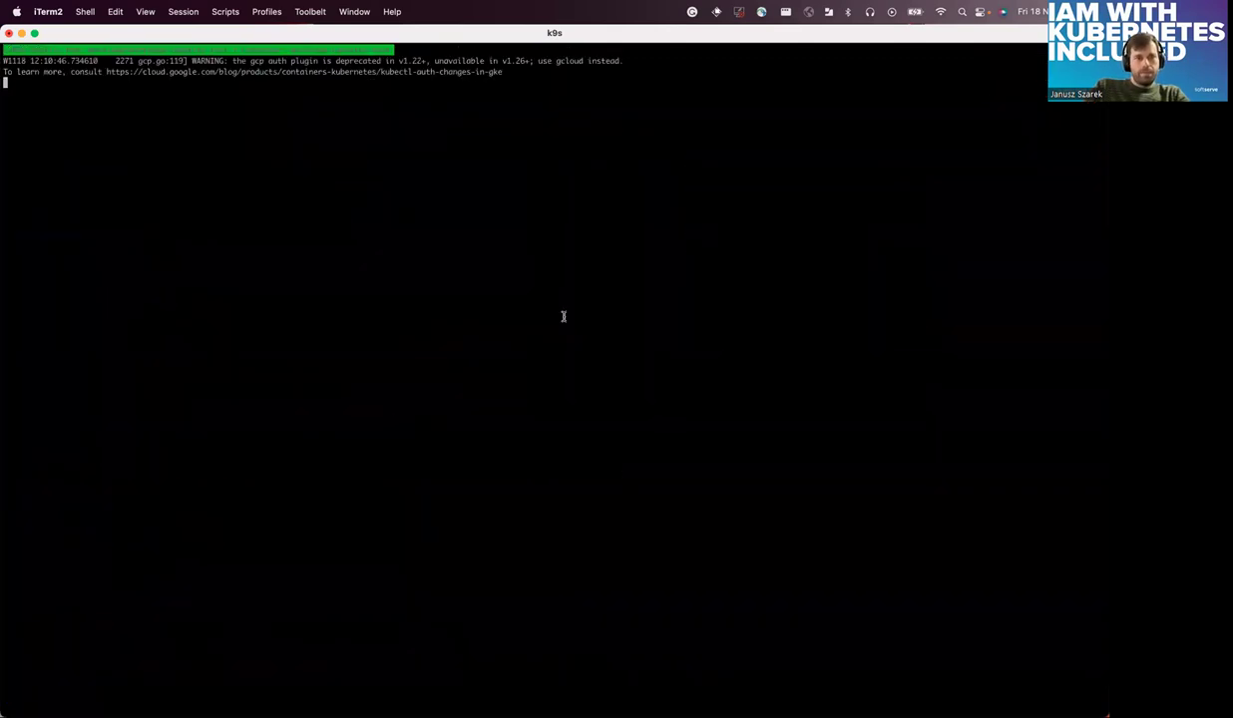
{"action": "type", "text": "curl -H \"Metadata-Flavor: Google\" http://169.254.169.254/computeMetadata/v1/instance/service-accounts/default/email"}
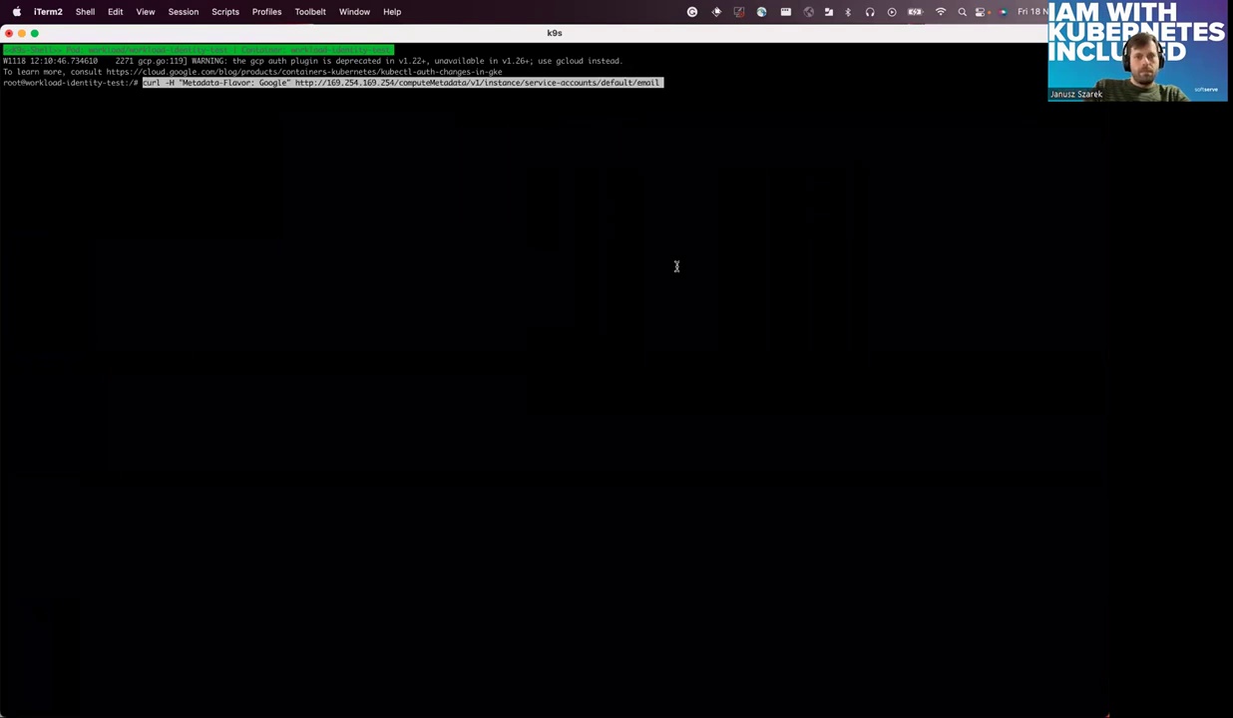
{"action": "key", "text": "Return"}
{"action": "key", "text": "Return"}
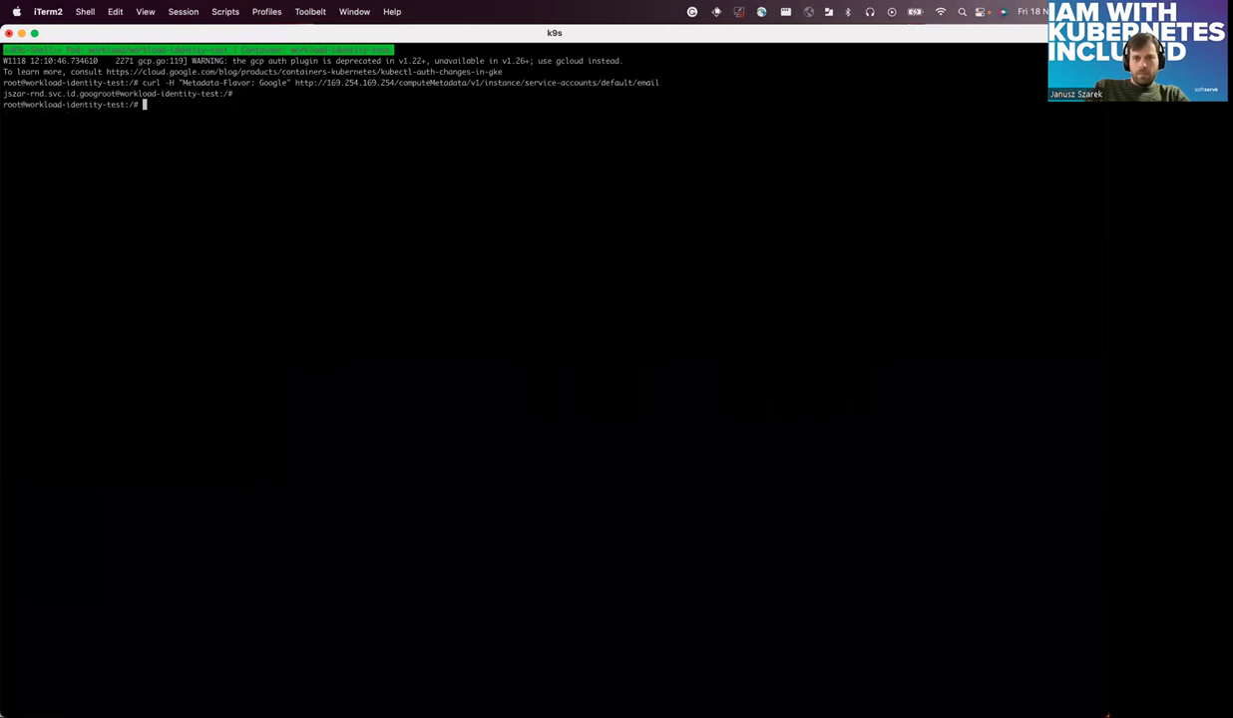
- Change the account in the previous curl command's URL to db-reader and run it
{"action": "key", "text": "Up"}
{"action": "key", "text": "Left"}
{"action": "key", "text": "Left"}
{"action": "key", "text": "Left"}
{"action": "key", "text": "Left"}
{"action": "key", "text": "Left"}
{"action": "key", "text": "Left"}
{"action": "key", "text": "Left"}
{"action": "key", "text": "BackSpace"}
{"action": "key", "text": "BackSpace"}
{"action": "key", "text": "BackSpace"}
{"action": "key", "text": "BackSpace"}
{"action": "key", "text": "BackSpace"}
{"action": "key", "text": "BackSpace"}
{"action": "key", "text": "BackSpace"}
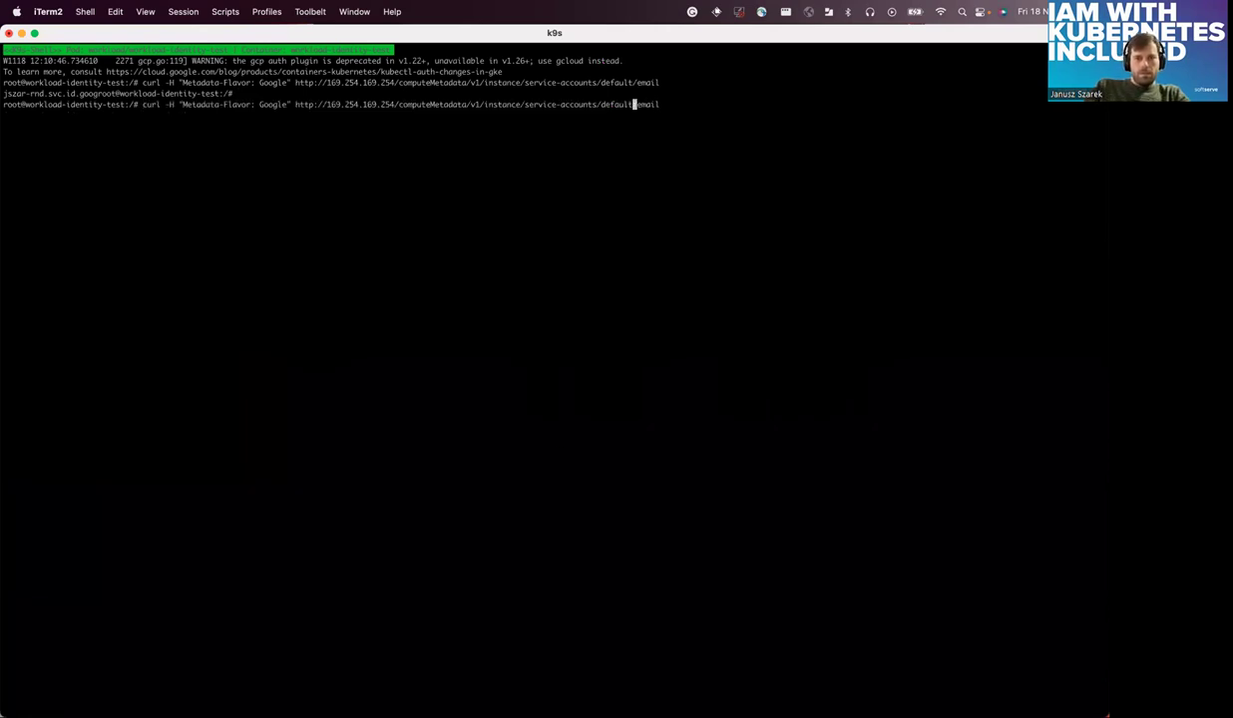
{"action": "type", "text": "db"}
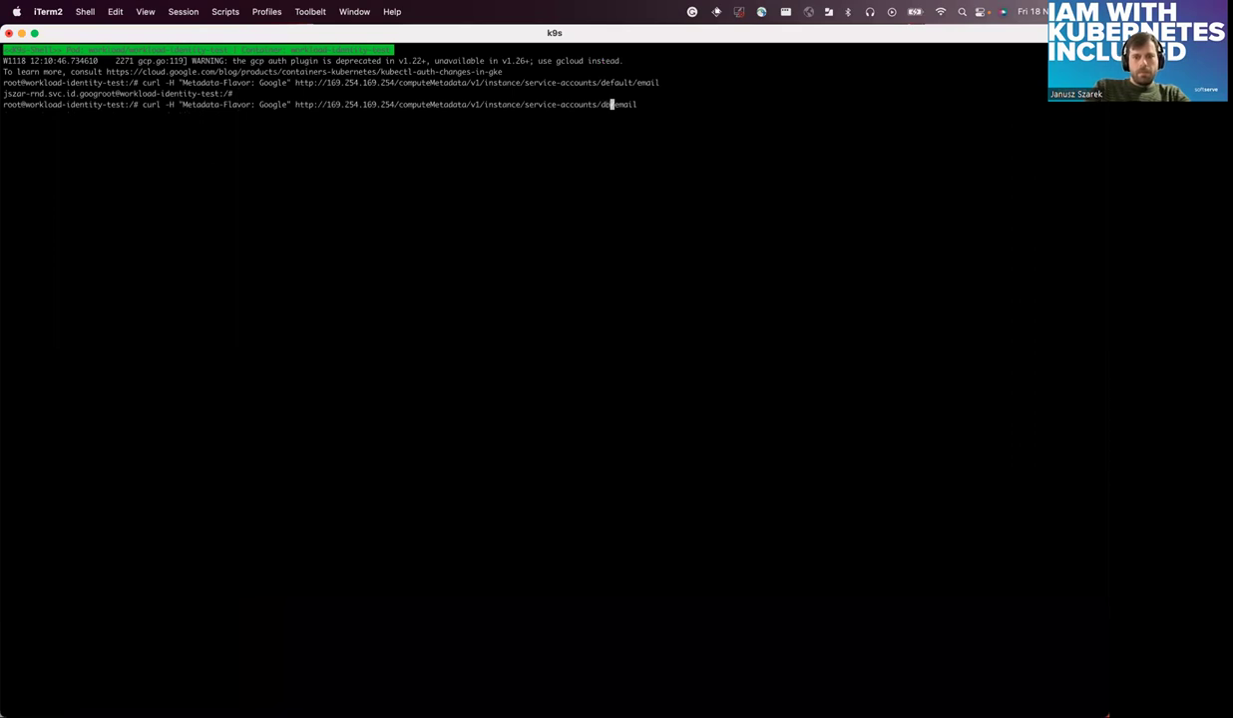
{"action": "type", "text": "-reader"}
{"action": "key", "text": "Return"}
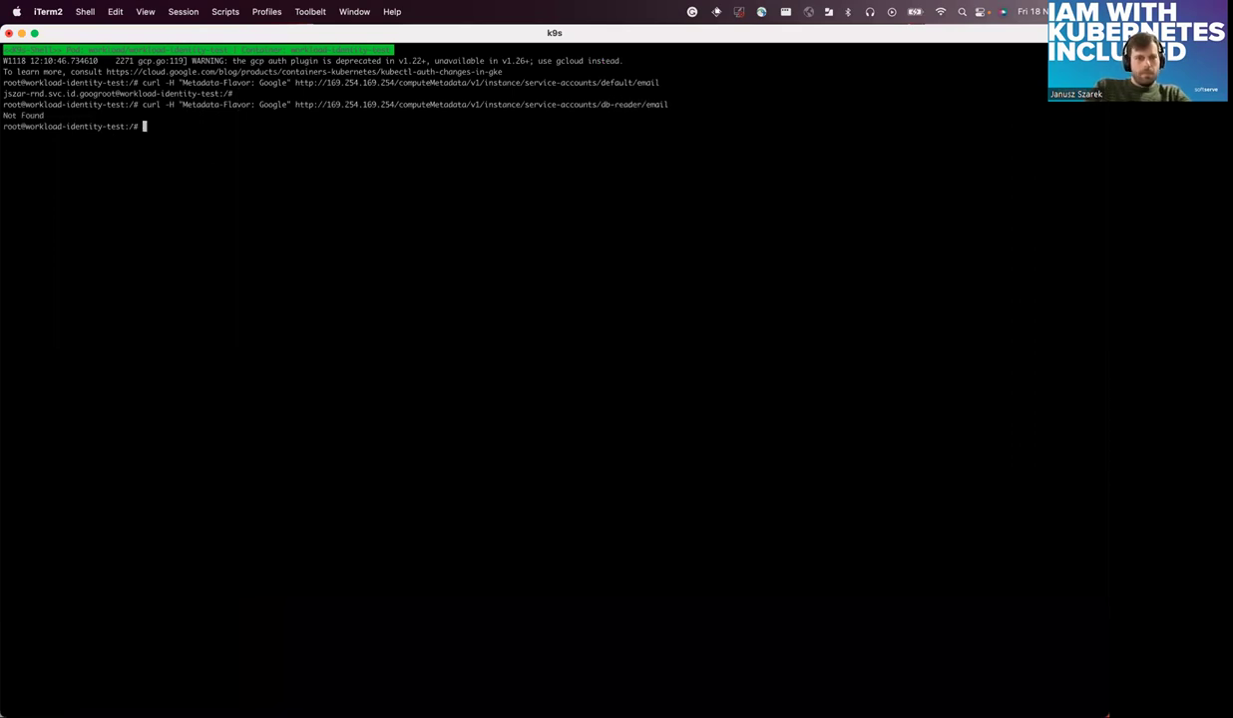
- Rerun the curl query for the default service account's email, highlight the returned identity and exit the pod's shell
{"action": "key", "text": "Up"}
{"action": "key", "text": "Up"}
{"action": "key", "text": "Return"}
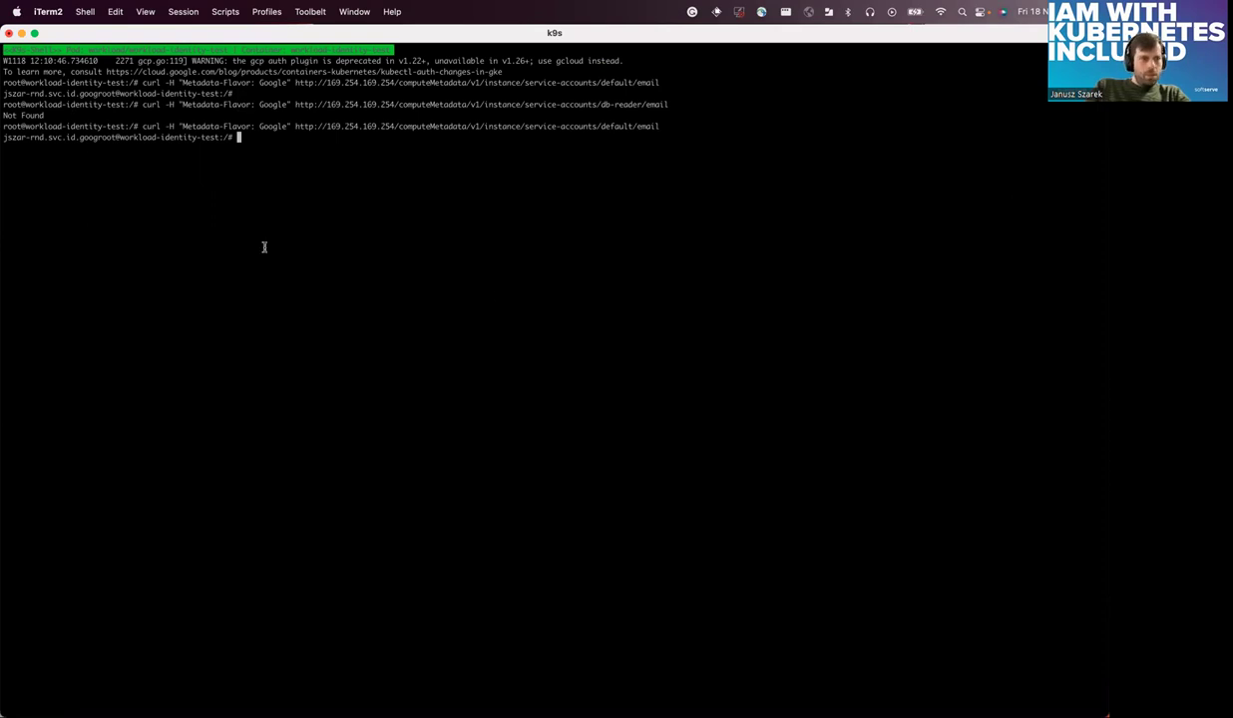
{"action": "left_click_drag", "start_coordinate": [3, 137], "coordinate": [95, 137]}
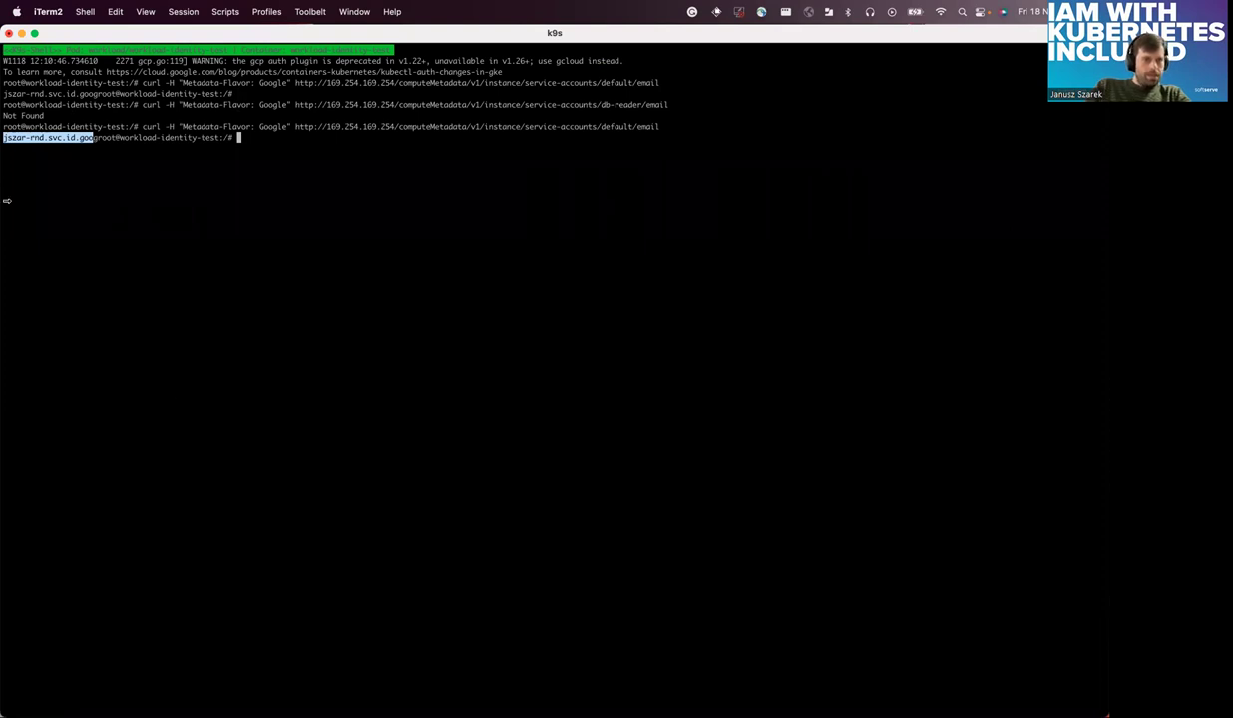
{"action": "left_click", "coordinate": [211, 214]}
{"action": "key", "text": "BackSpace"}
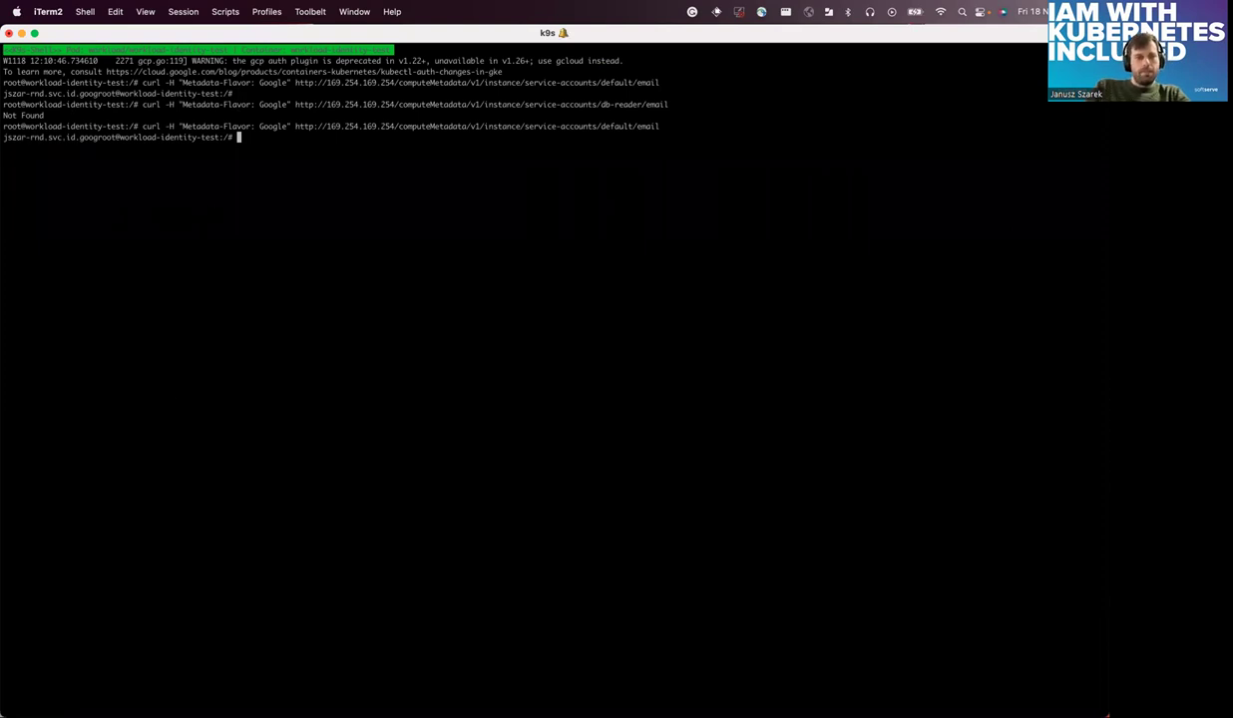
{"action": "type", "text": "exit"}
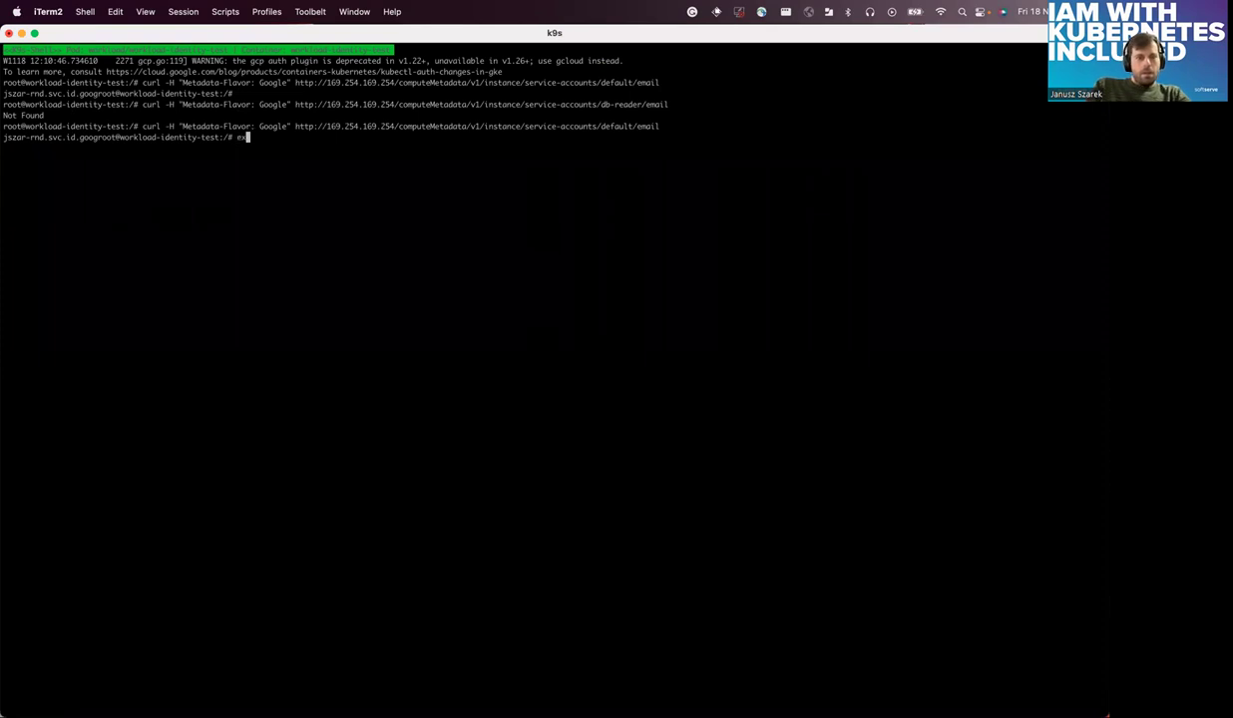
{"action": "key", "text": "Return"}
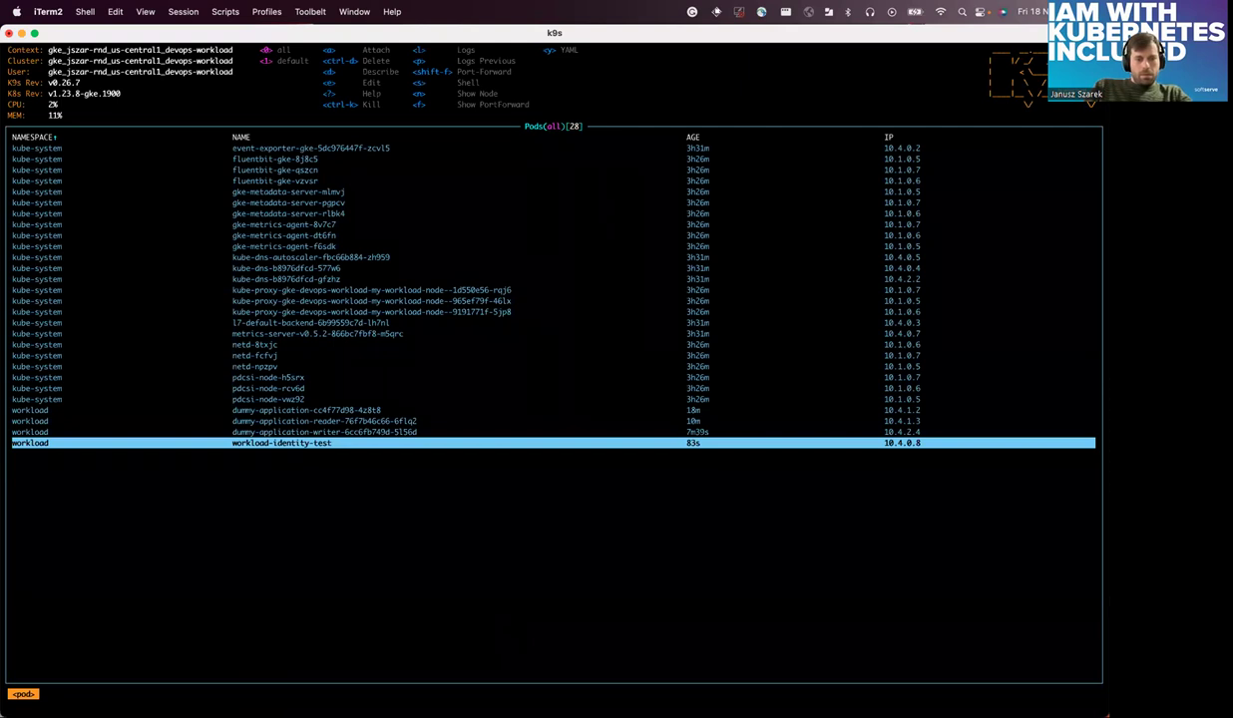
- Delete the workload-identity-test pod from the workload namespace, keeping background propagation
{"action": "key", "text": "ctrl+d"}
{"action": "key", "text": "Tab"}
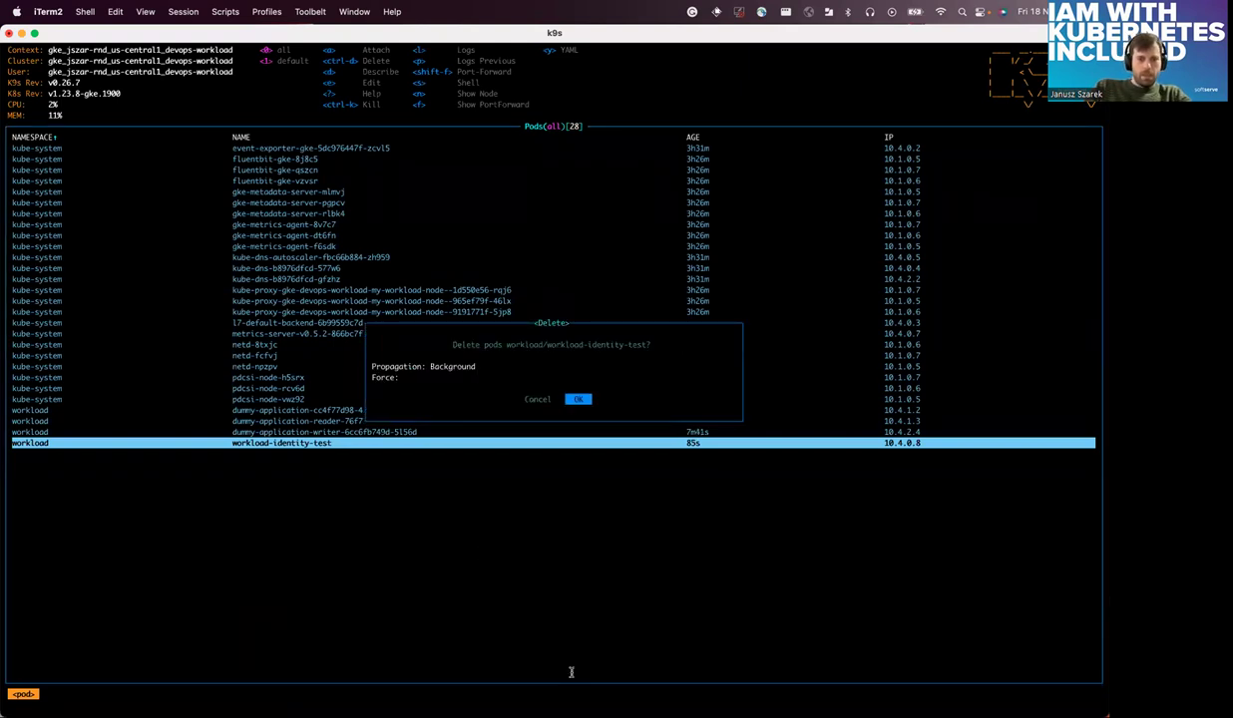
{"action": "key", "text": "Return"}
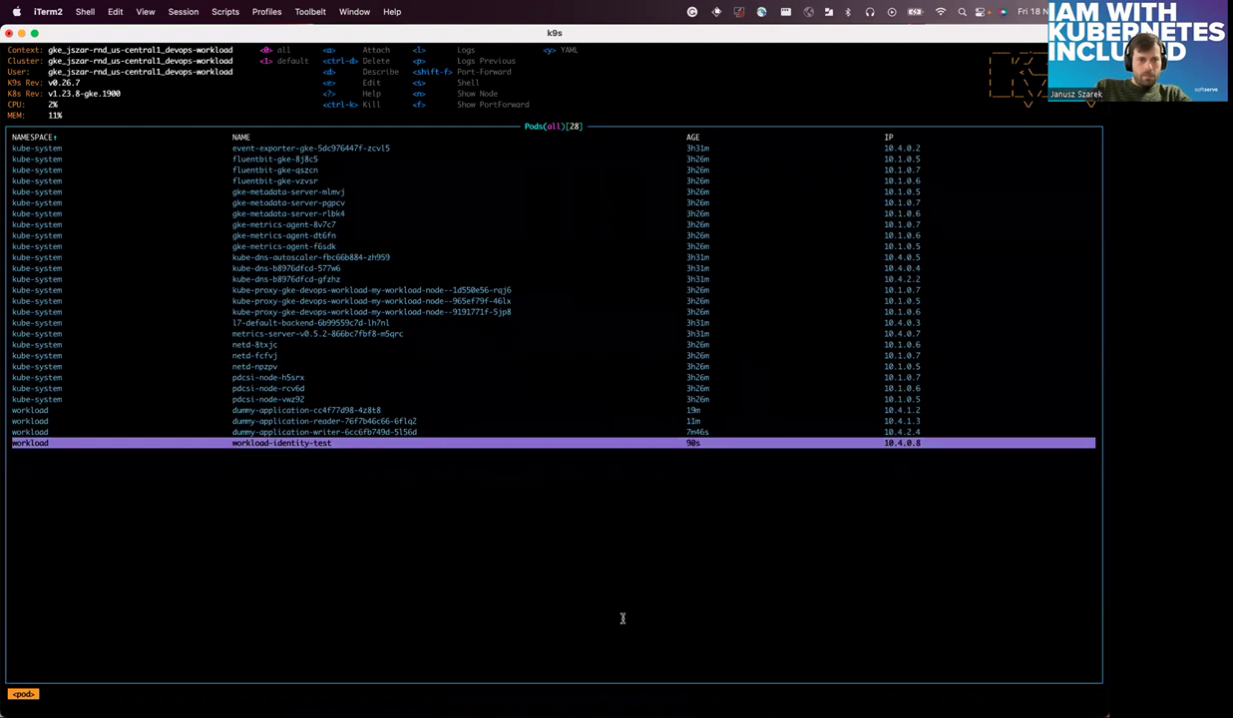
{"action": "key", "text": "Up"}
{"action": "key", "text": "Down"}
- Look up the writer account's name in service-accounts.yaml, set serviceAccountName in testing-pod.yaml to db-writer and save the file
{"action": "key", "text": "ctrl+Right"}
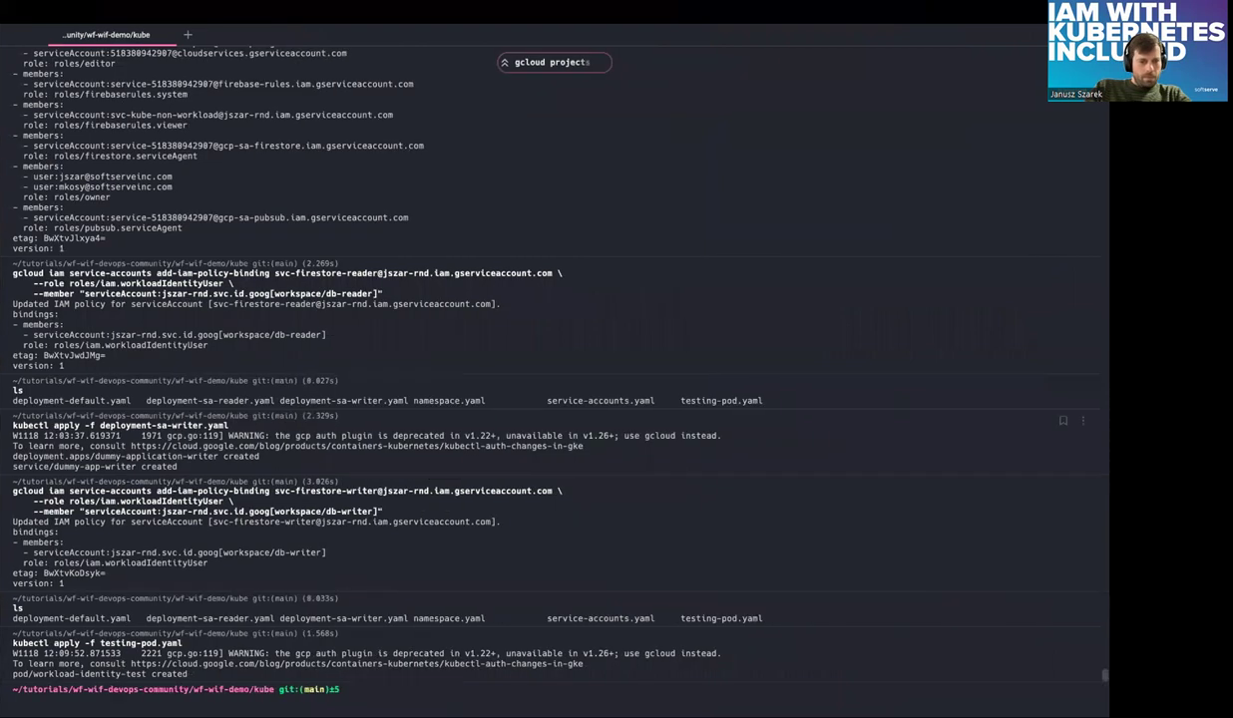
{"action": "key", "text": "Up"}
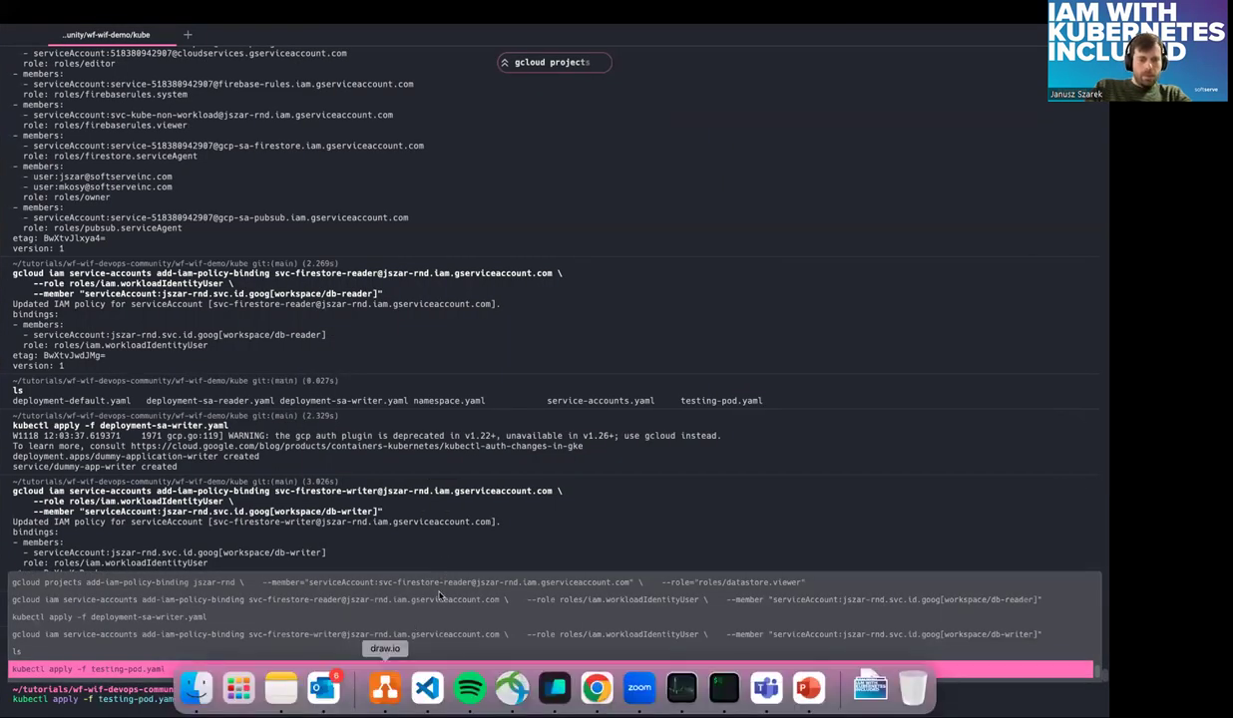
{"action": "key", "text": "ctrl+Right"}
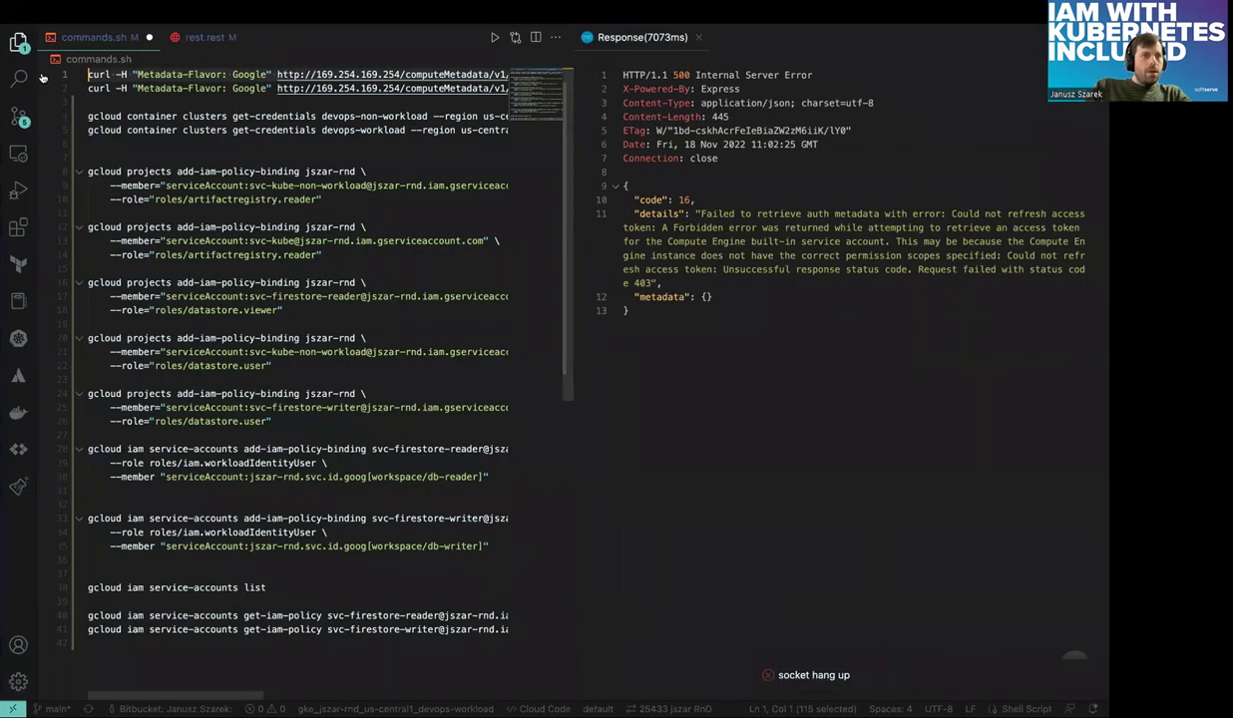
{"action": "key", "text": "super+b"}
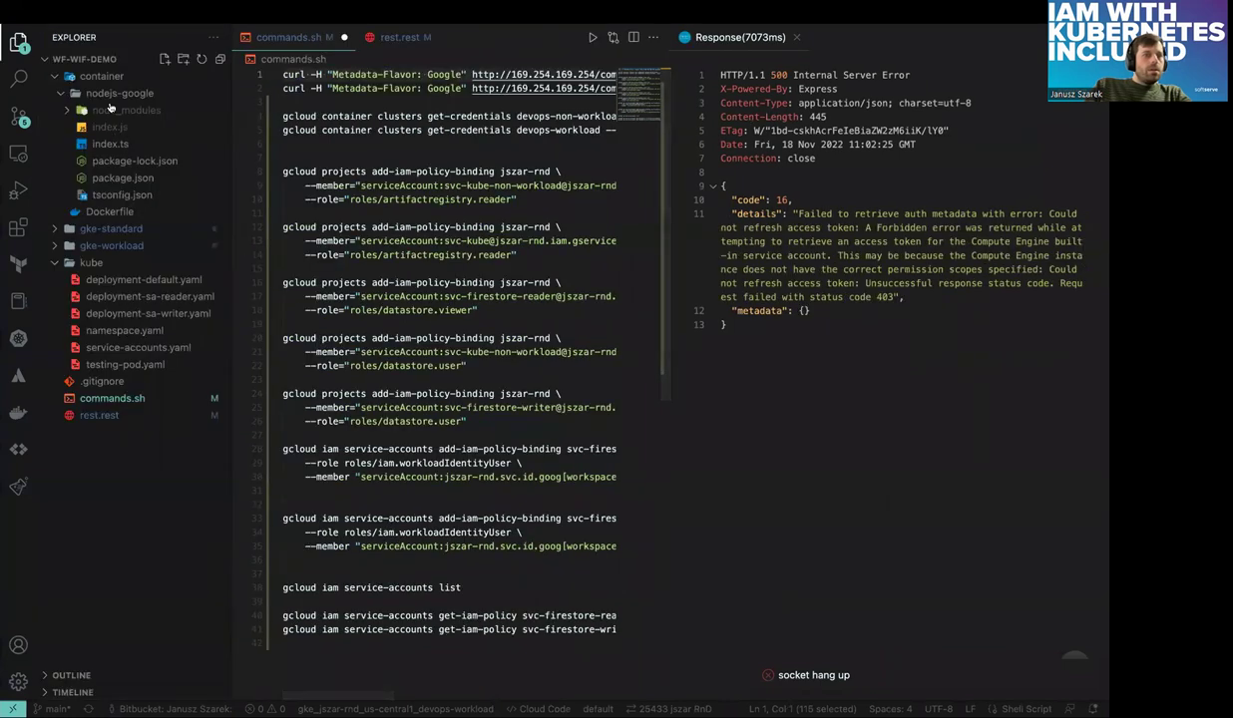
{"action": "left_click", "coordinate": [152, 349]}
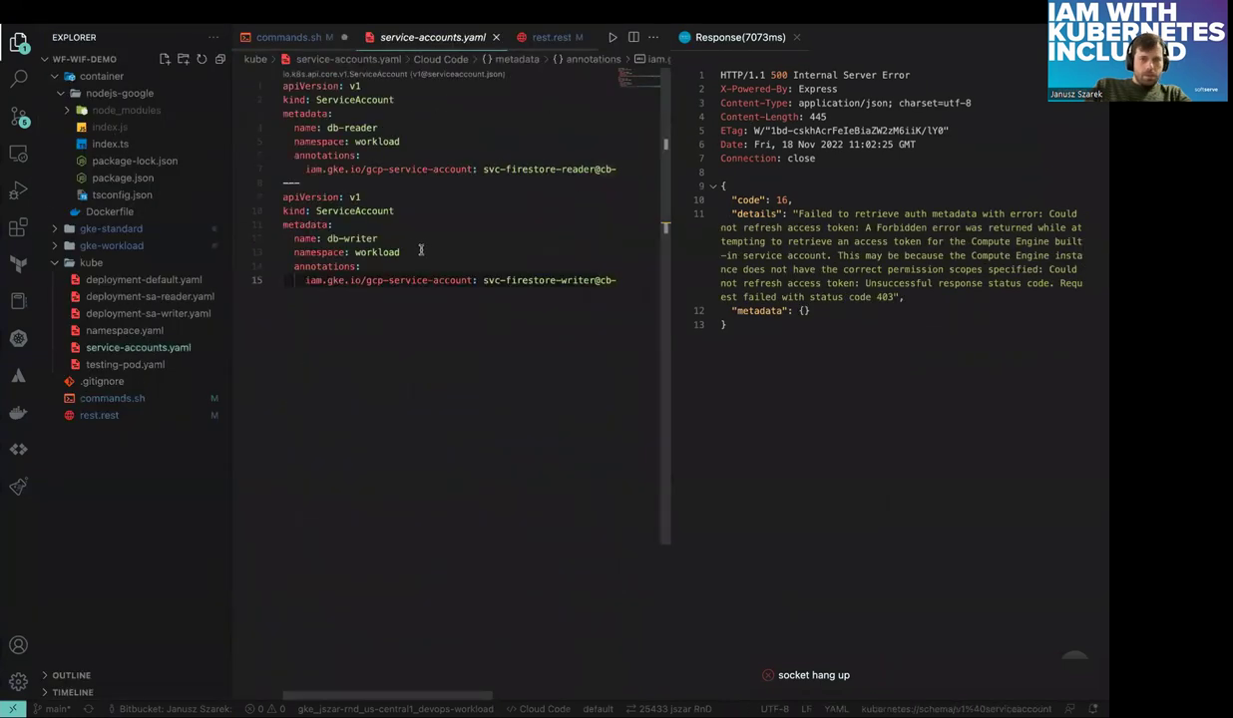
{"action": "left_click", "coordinate": [322, 238]}
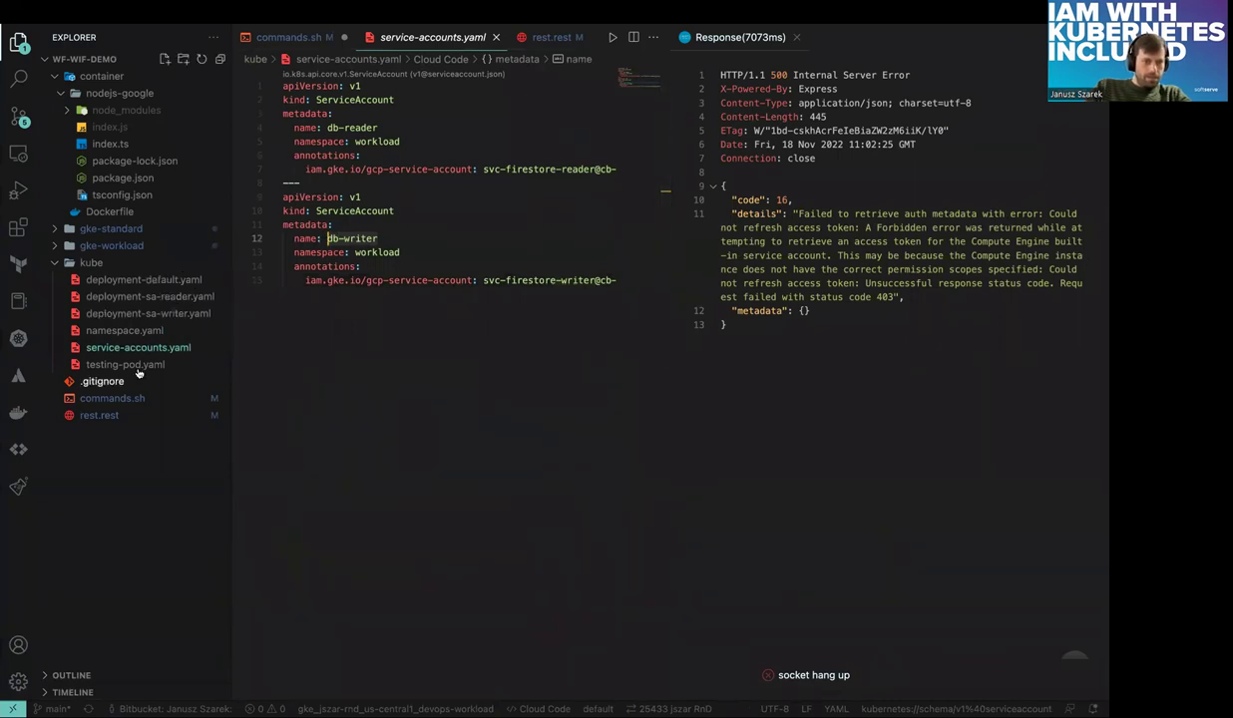
{"action": "left_click", "coordinate": [120, 364]}
{"action": "left_click", "coordinate": [420, 236]}
{"action": "type", "text": "db-writer"}
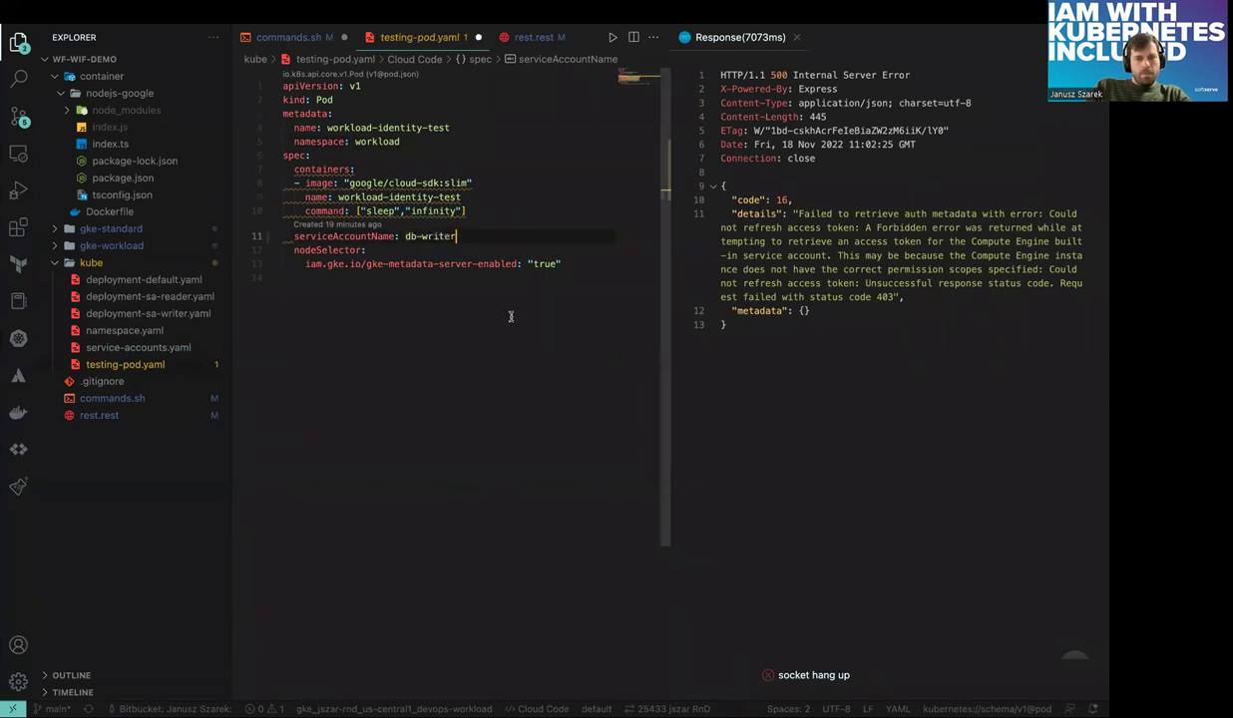
- Run kubectl apply -f testing-pod.yaml in the terminal, repeating it until the workload-identity-test pod is recreated
{"action": "key", "text": "ctrl+Left"}
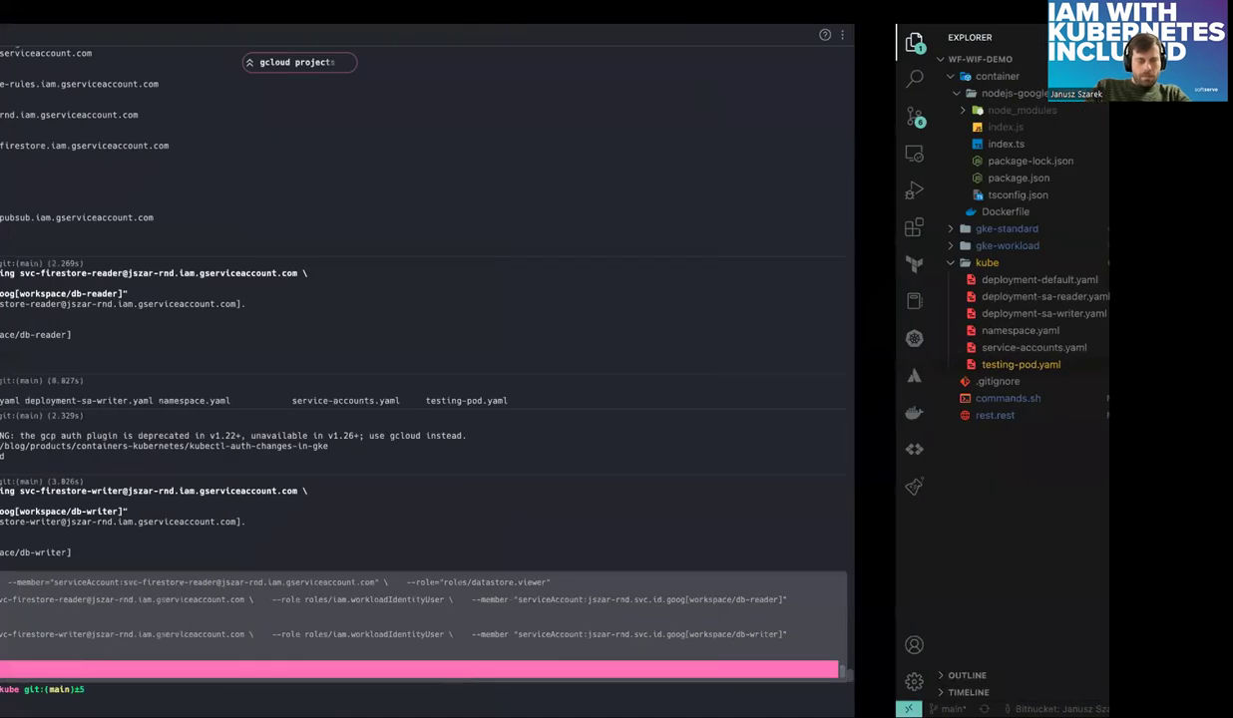
{"action": "key", "text": "Return"}
{"action": "key", "text": "Return"}
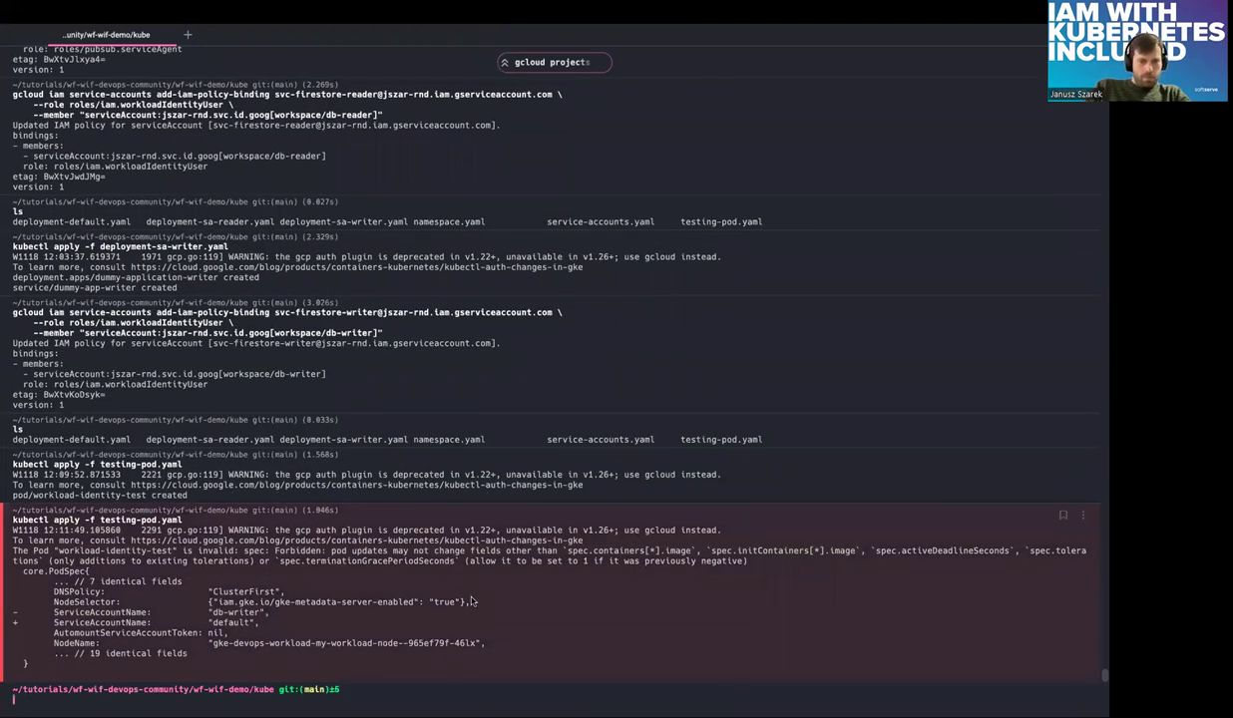
{"action": "key", "text": "Up"}
{"action": "key", "text": "Return"}
{"action": "key", "text": "Return"}
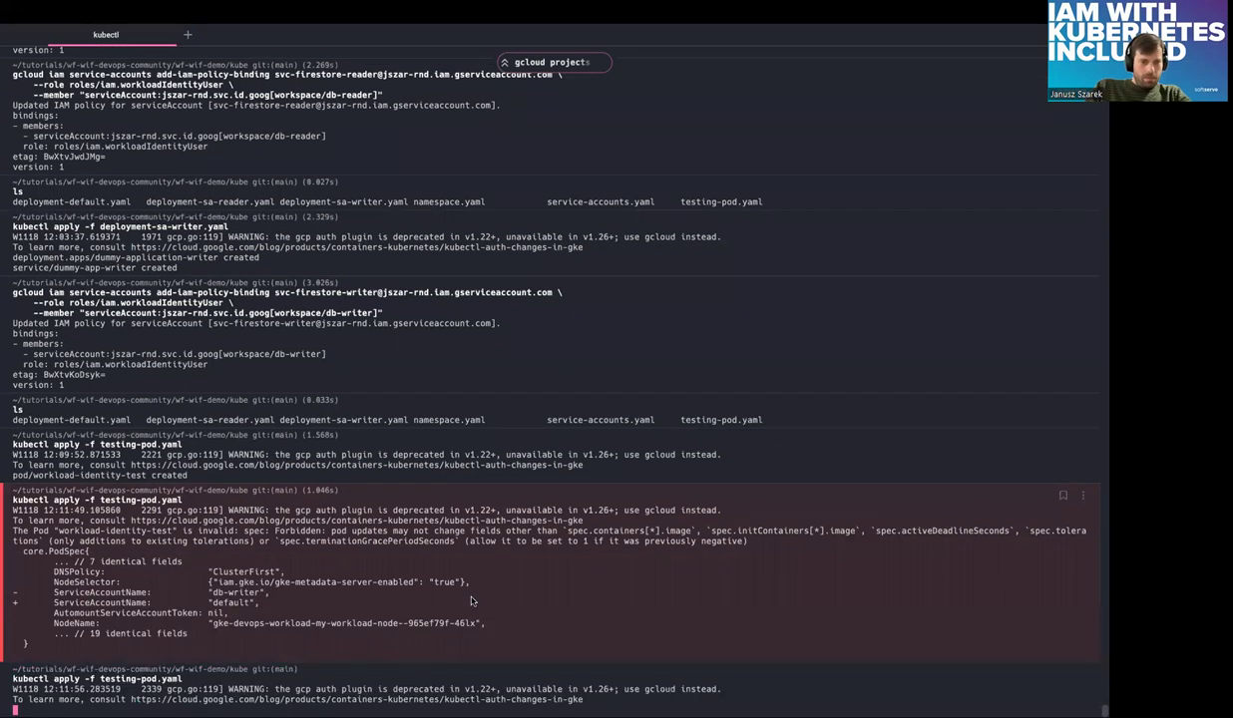
- Return to k9s and check the workload-identity-test pod's logs and its description down to the events
{"action": "key", "text": "ctrl+Left"}
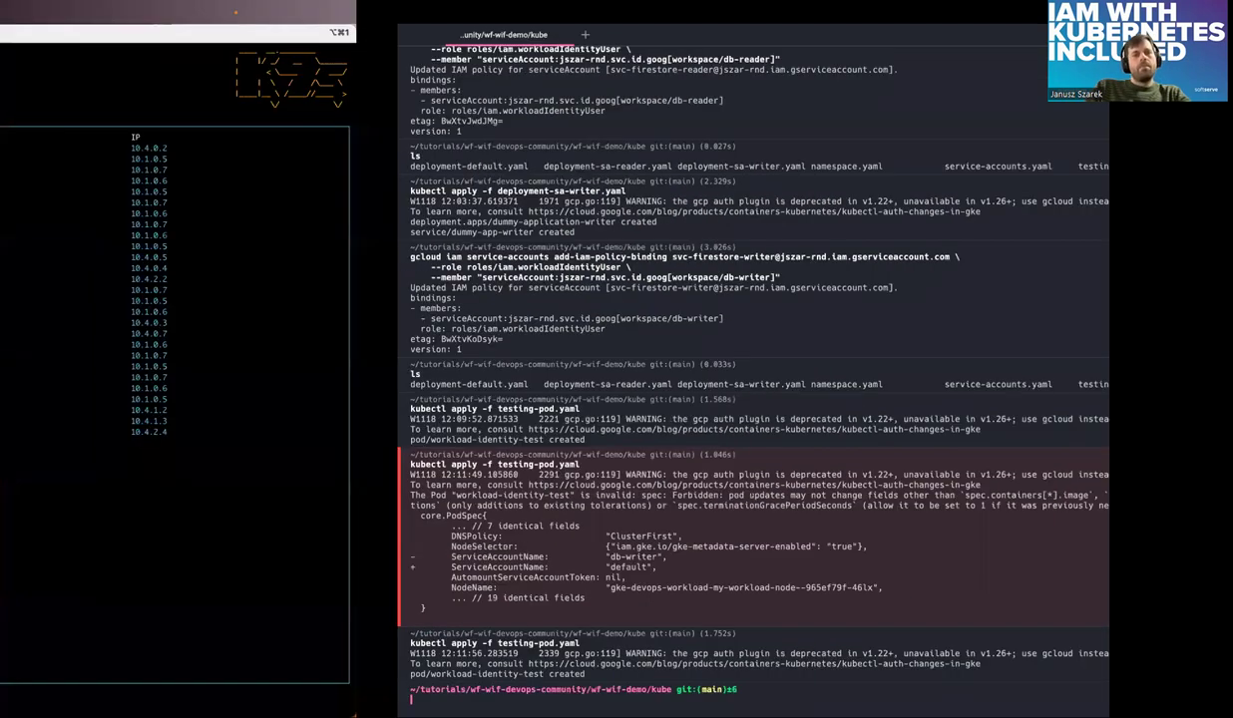
{"action": "key", "text": "l"}
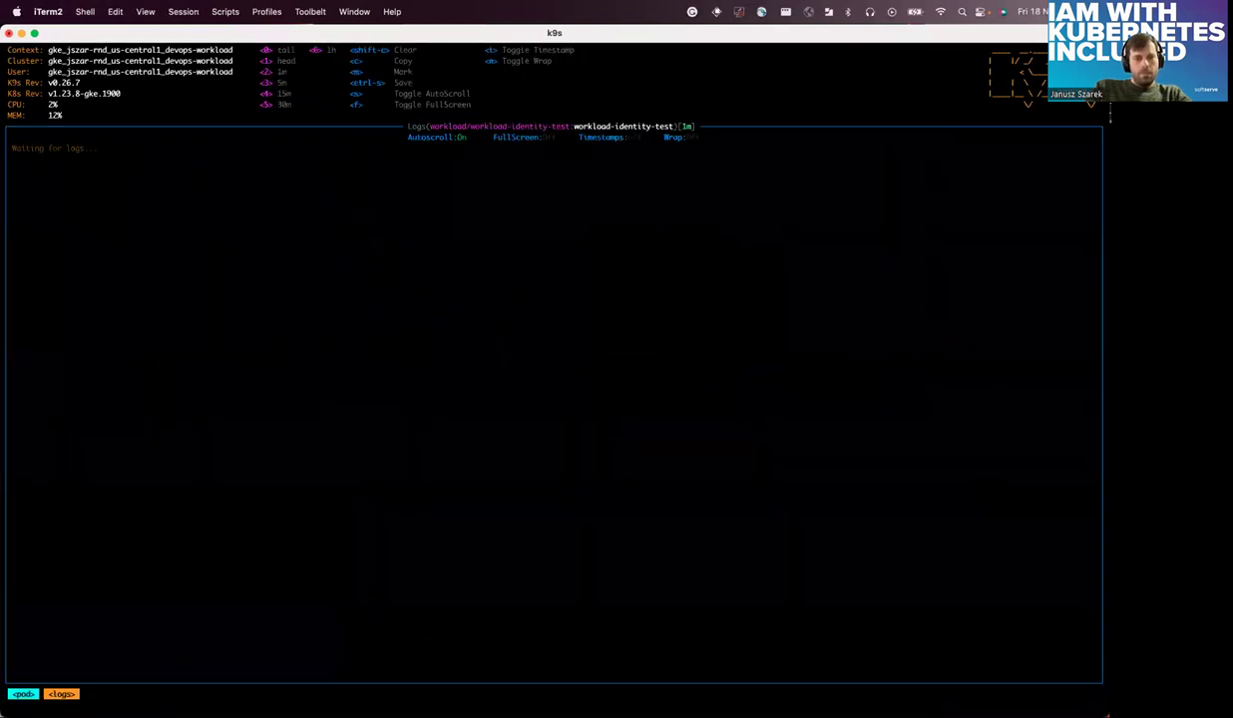
{"action": "key", "text": "Escape"}
{"action": "key", "text": "d"}
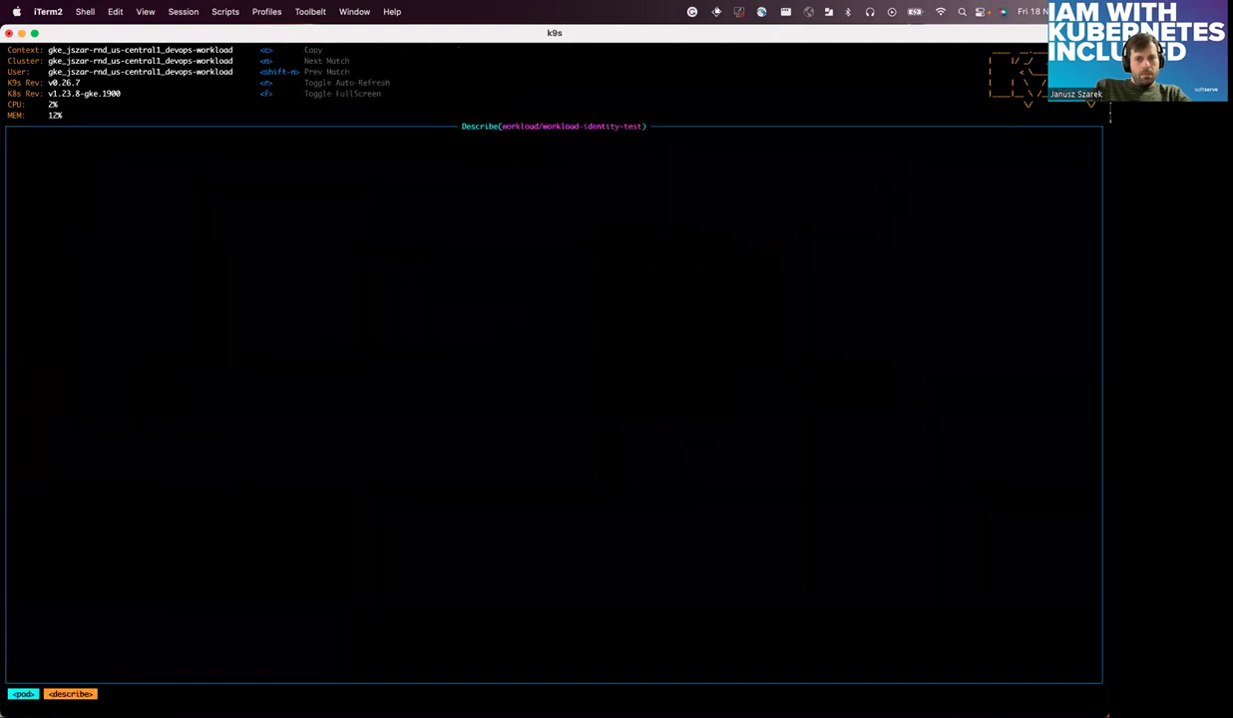
{"action": "scroll", "coordinate": [346, 391], "scroll_direction": "down", "scroll_amount": 2}
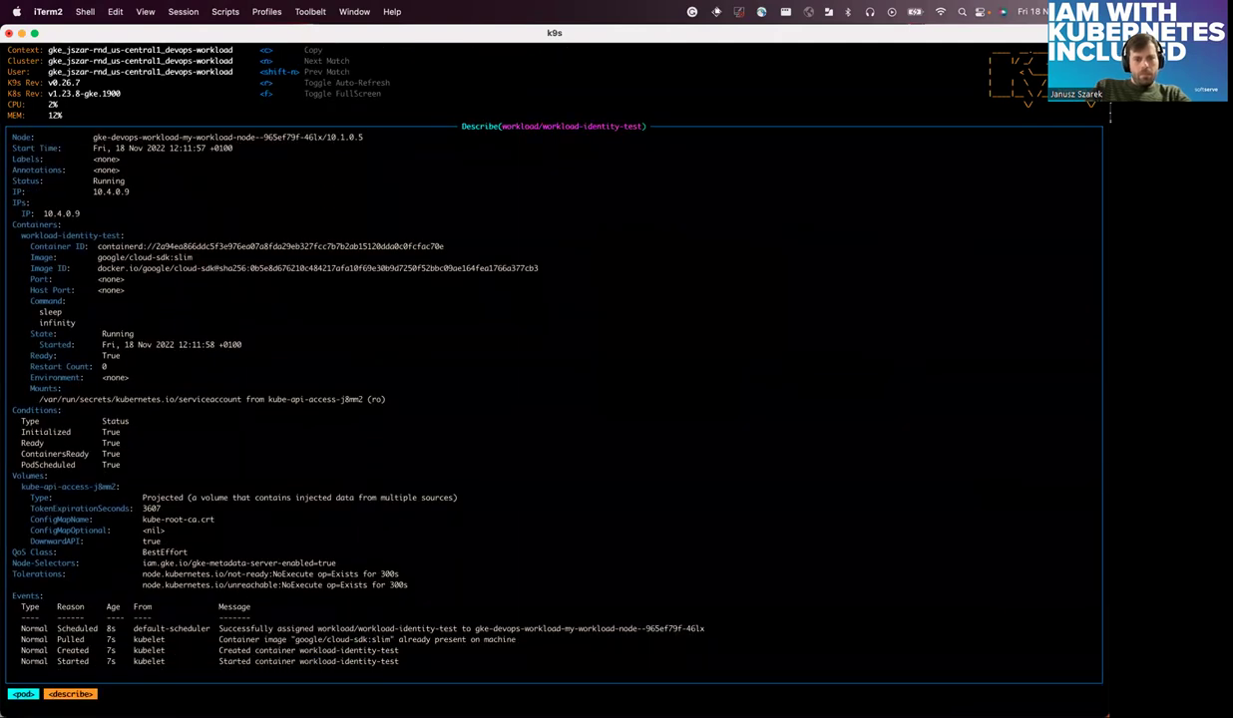
{"action": "key", "text": "Escape"}
- Open a shell in the workload-identity-test pod and run the saved curl query for the default service account's email on the metadata server
{"action": "key", "text": "s"}
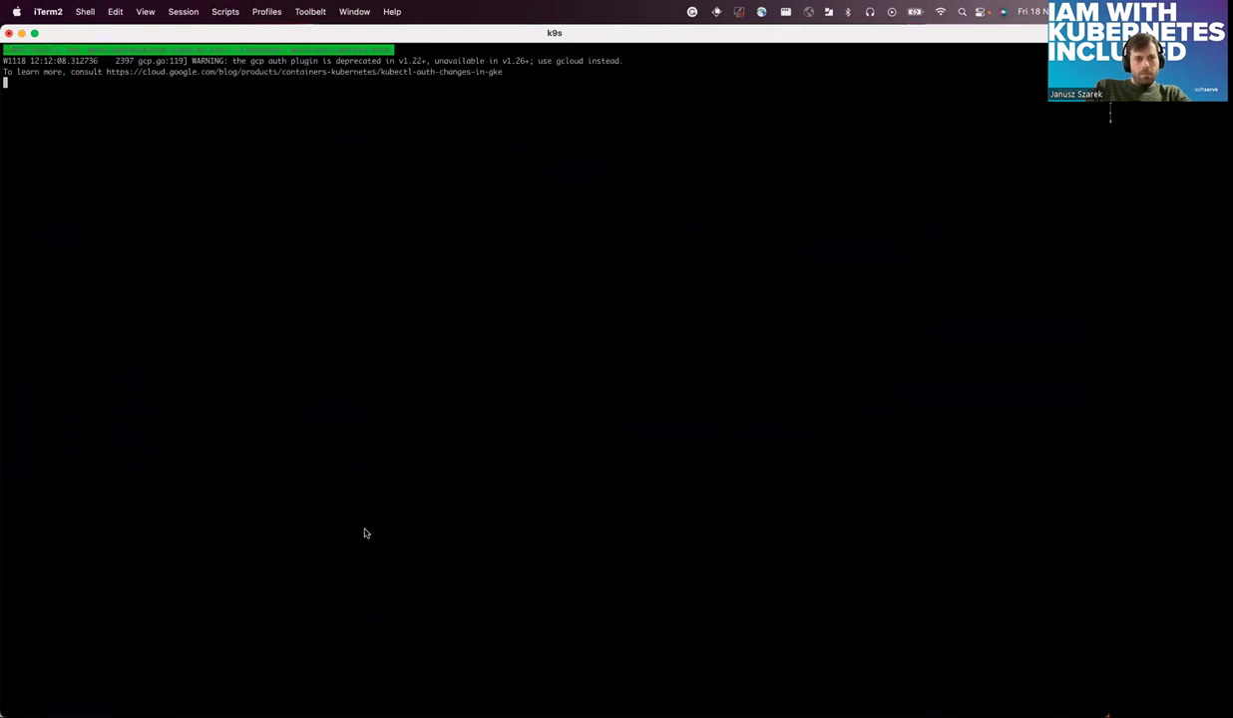
{"action": "key", "text": "ctrl+Right"}
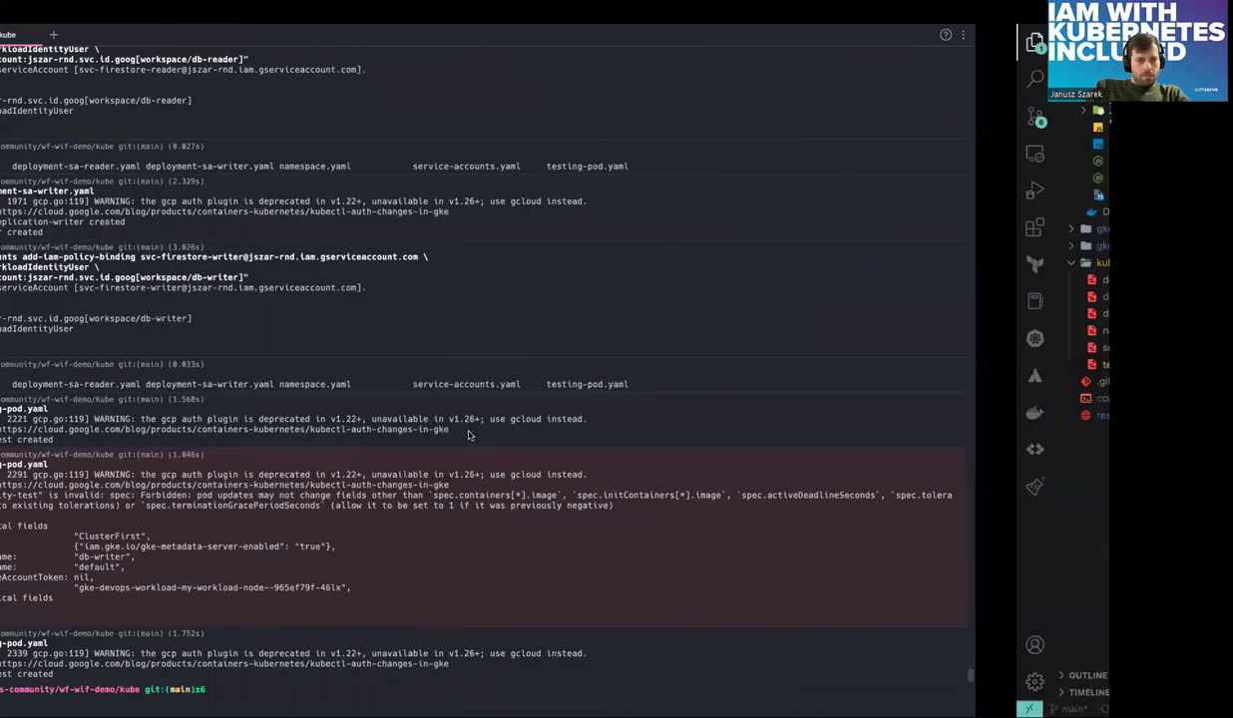
{"action": "key", "text": "ctrl+Right"}
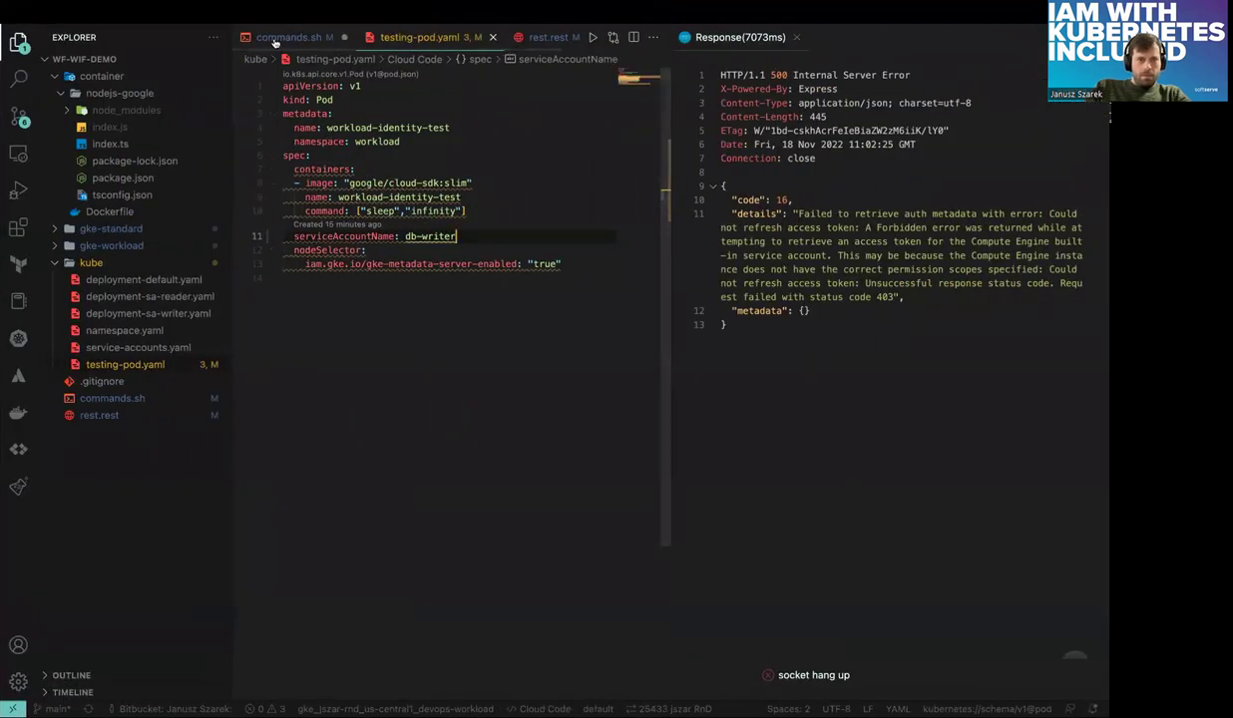
{"action": "key", "text": "ctrl+Tab"}
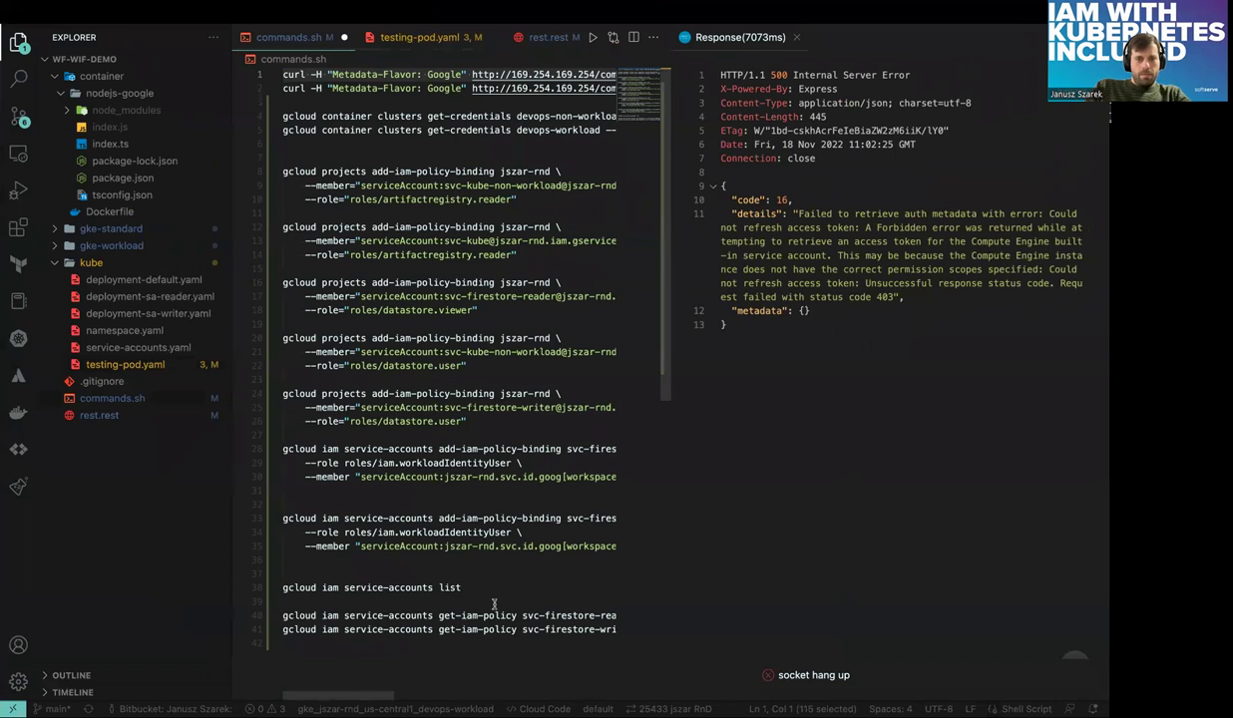
{"action": "key", "text": "ctrl+Left"}
{"action": "type", "text": "curl -H \"Metadata-Flavor: Google\" http://169.254.169.254/computeMetadata/v1/instance/service-accounts/default/email"}
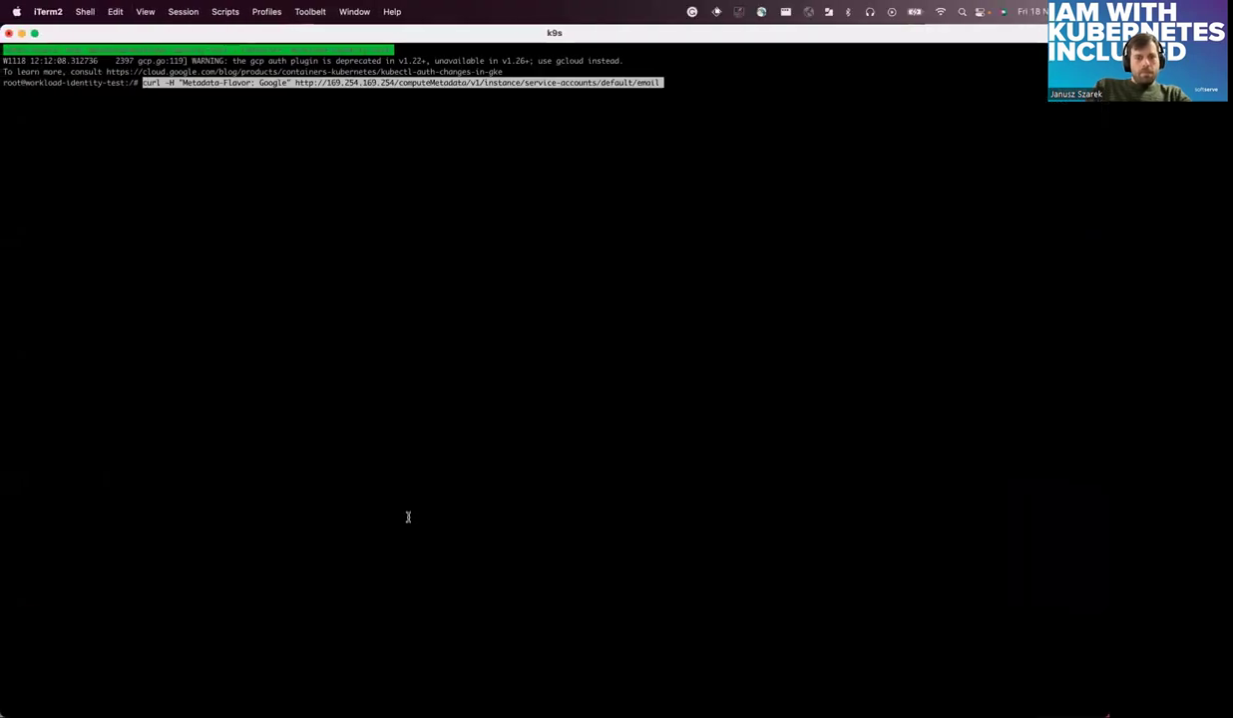
{"action": "key", "text": "Return"}
{"action": "key", "text": "Return"}
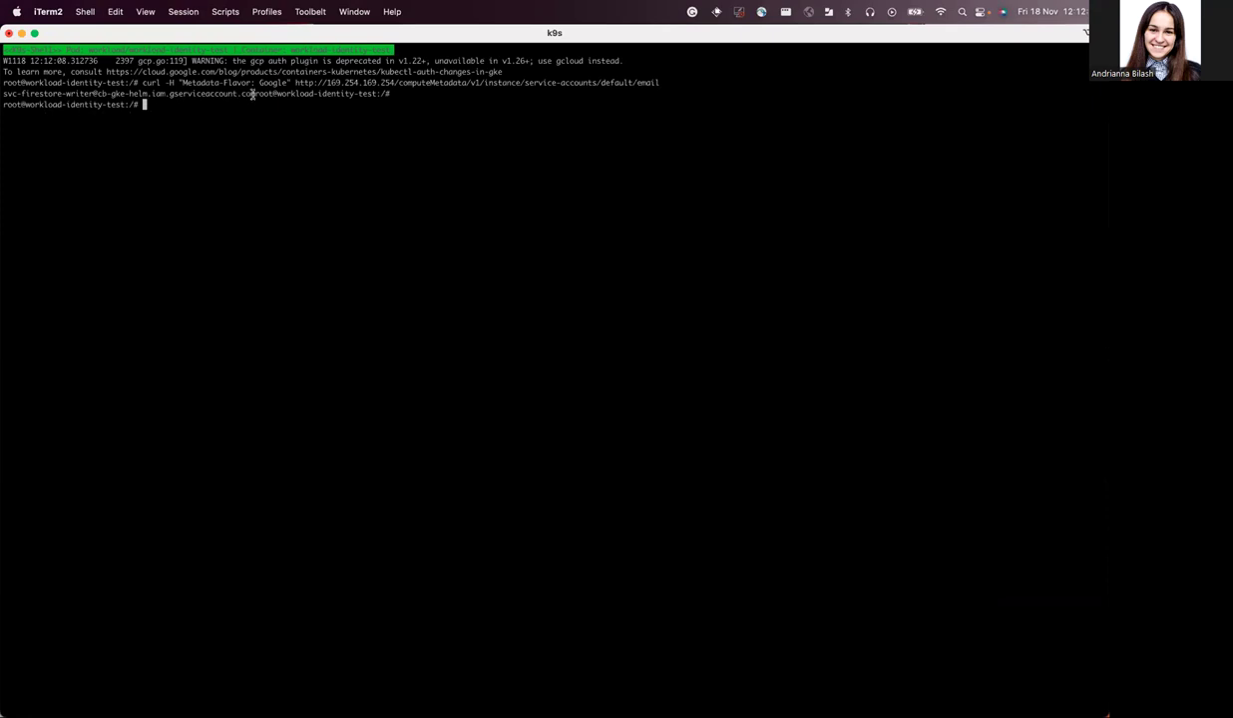
- Highlight the returned service account identity and the queried metadata URL, and exit the pod's shell
{"action": "left_click_drag", "start_coordinate": [255, 93], "coordinate": [2, 94]}
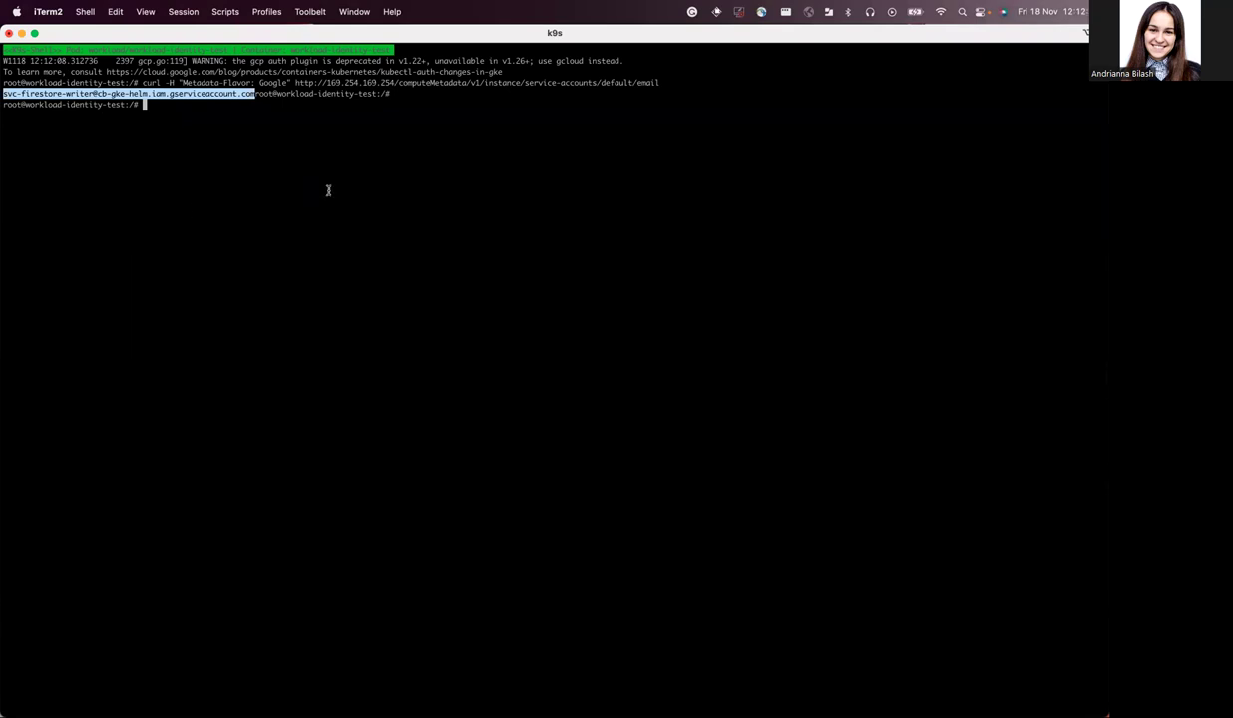
{"action": "double_click", "coordinate": [618, 83]}
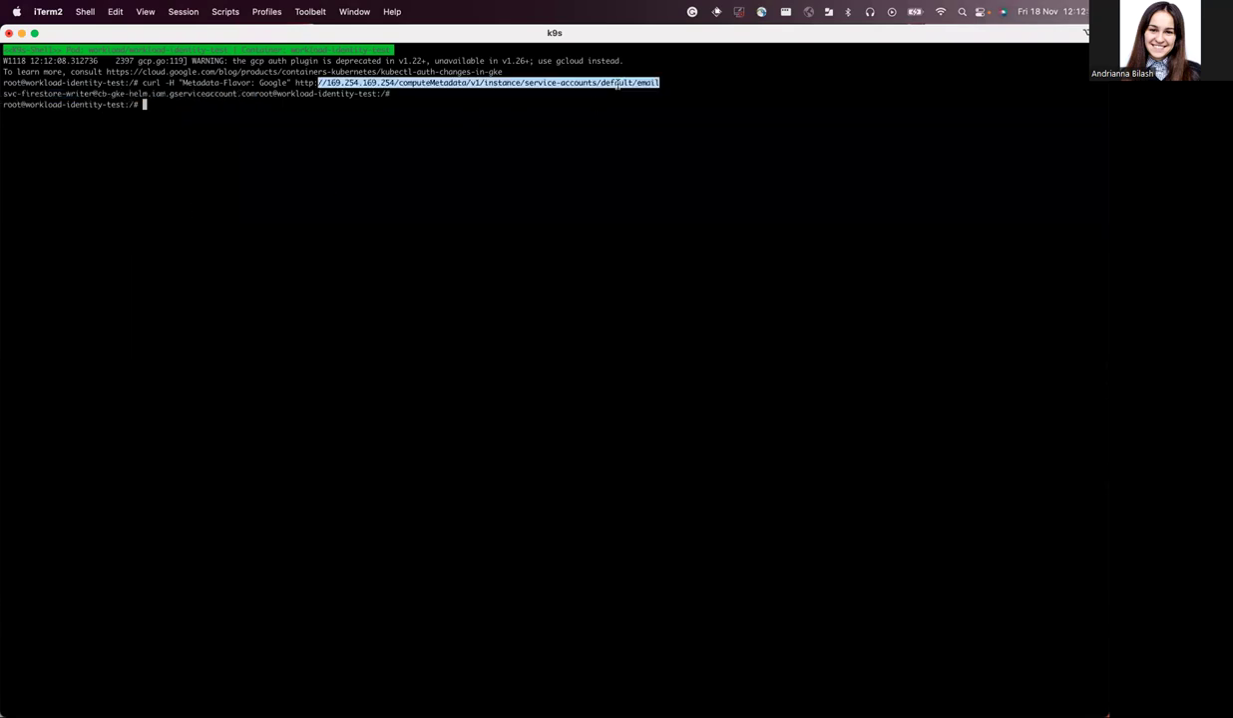
{"action": "left_click", "coordinate": [60, 94]}
{"action": "left_click_drag", "start_coordinate": [60, 93], "coordinate": [257, 93]}
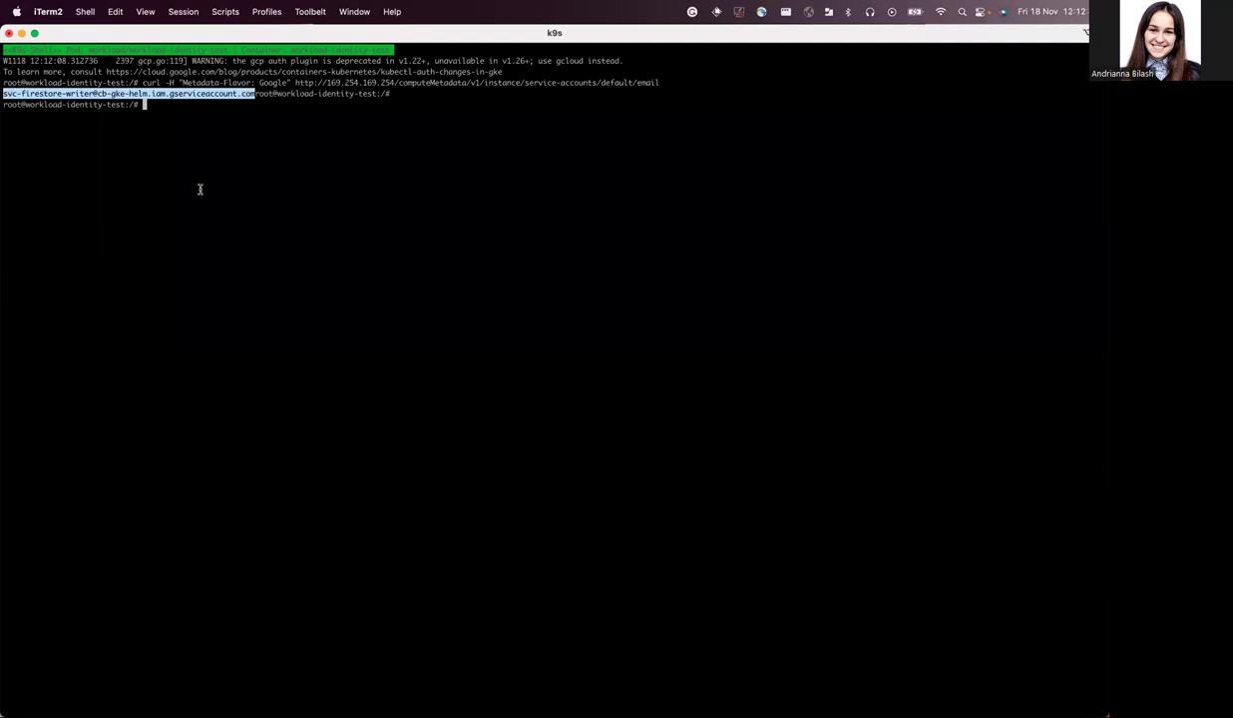
{"action": "type", "text": "e"}
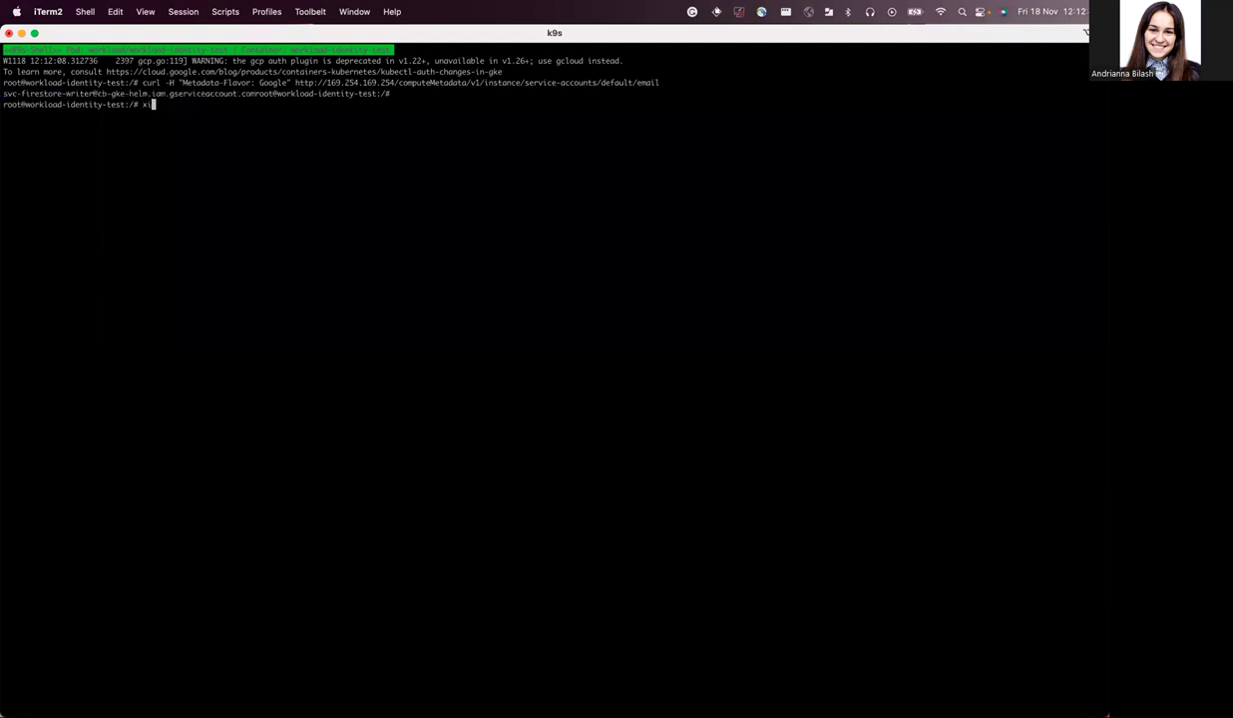
{"action": "type", "text": "xit"}
{"action": "key", "text": "Return"}
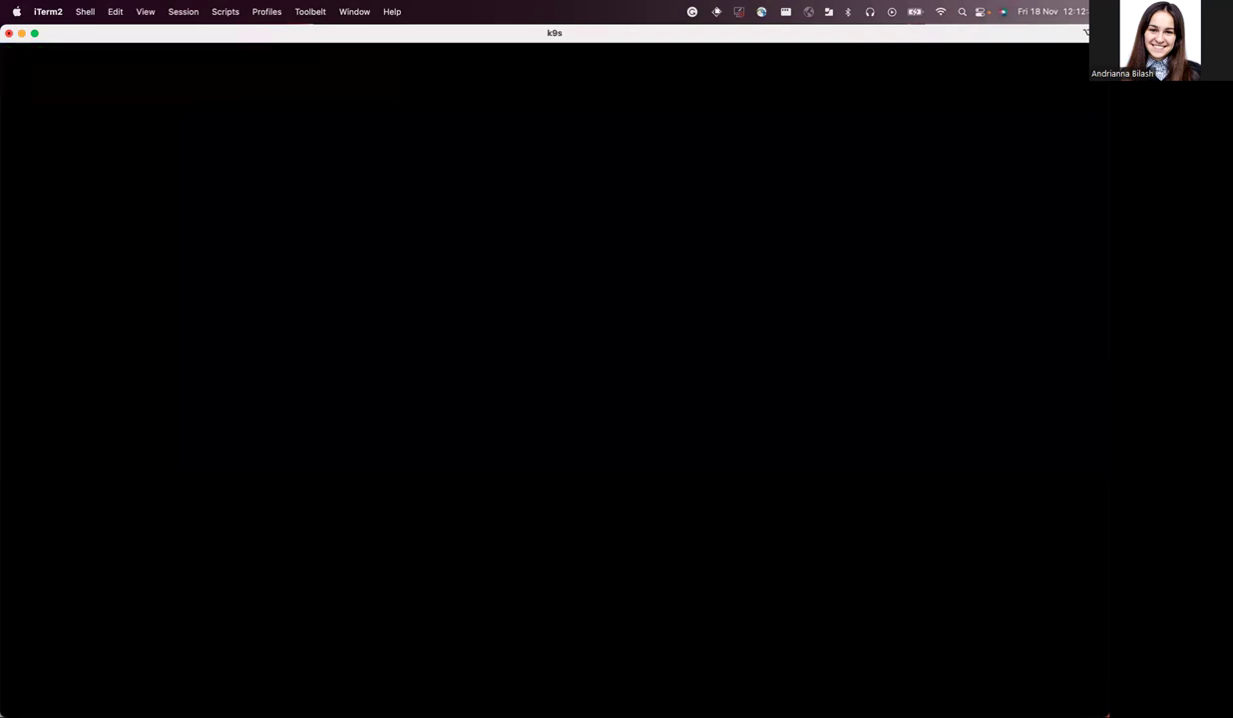
- Examine the workload-identity-test pod's YAML, highlight its serviceAccount and serviceAccountName lines, and return to the pod list
{"action": "key", "text": "y"}
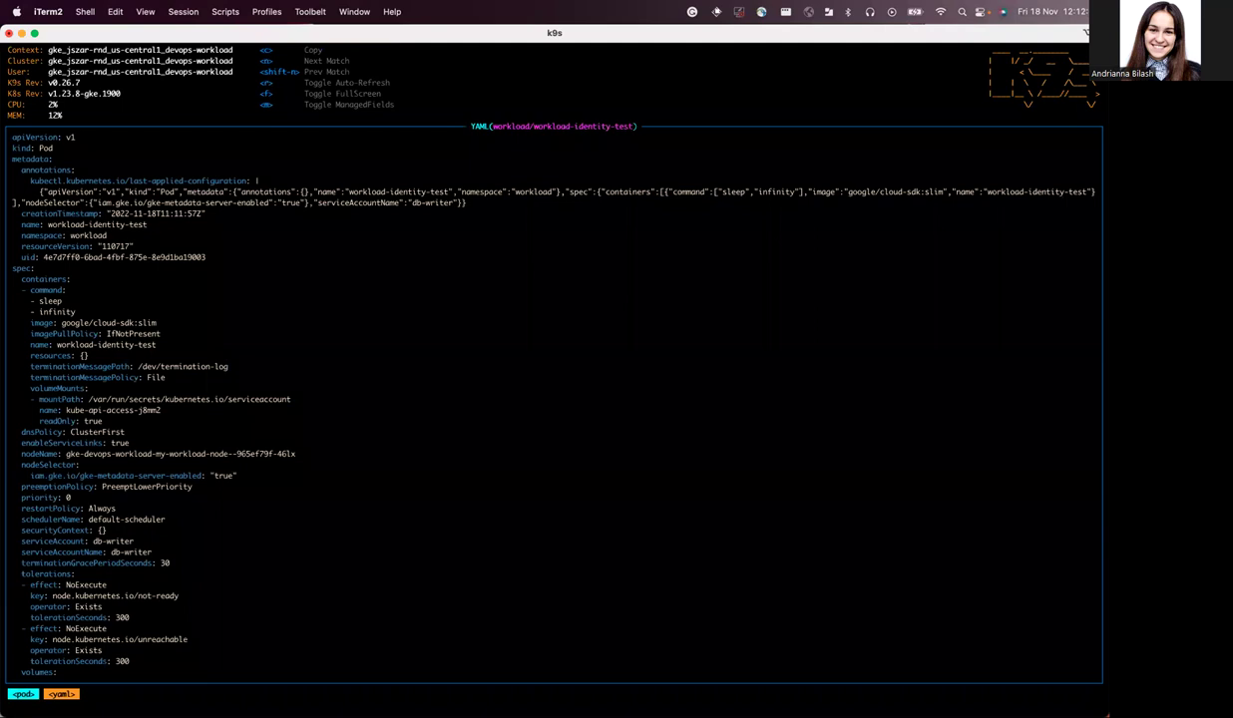
{"action": "key", "text": "Down"}
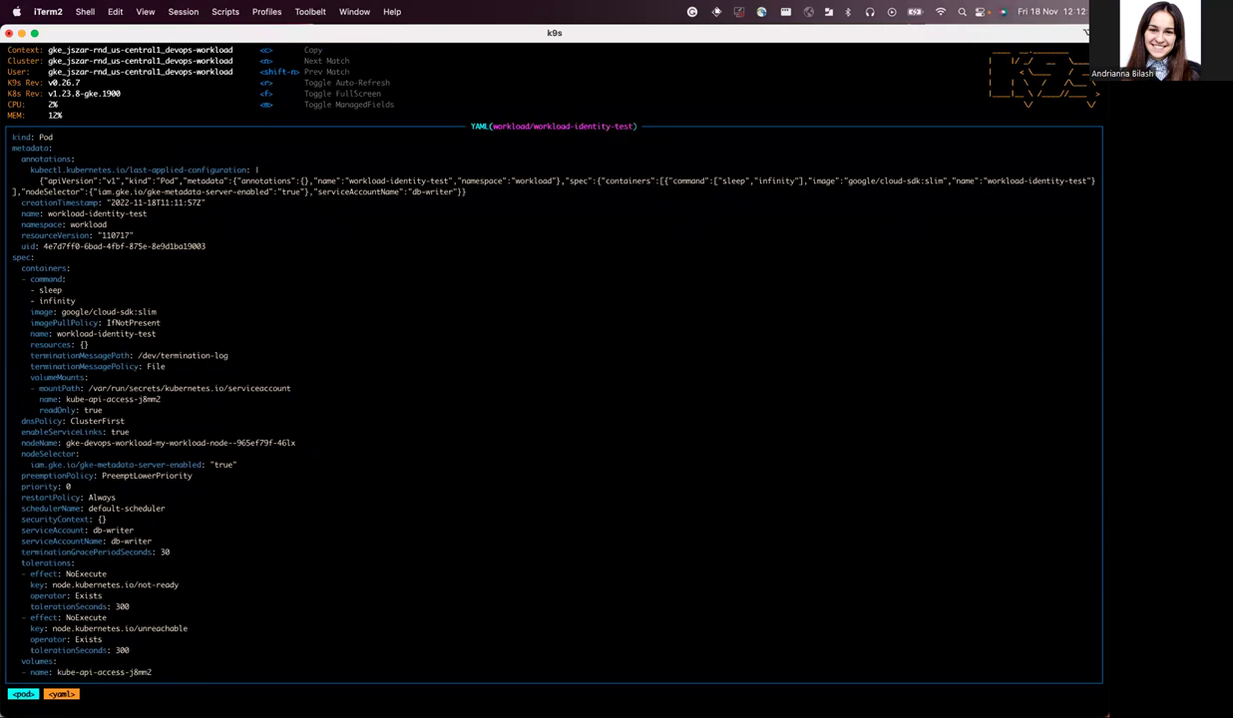
{"action": "key", "text": "Down"}
{"action": "key", "text": "Down"}
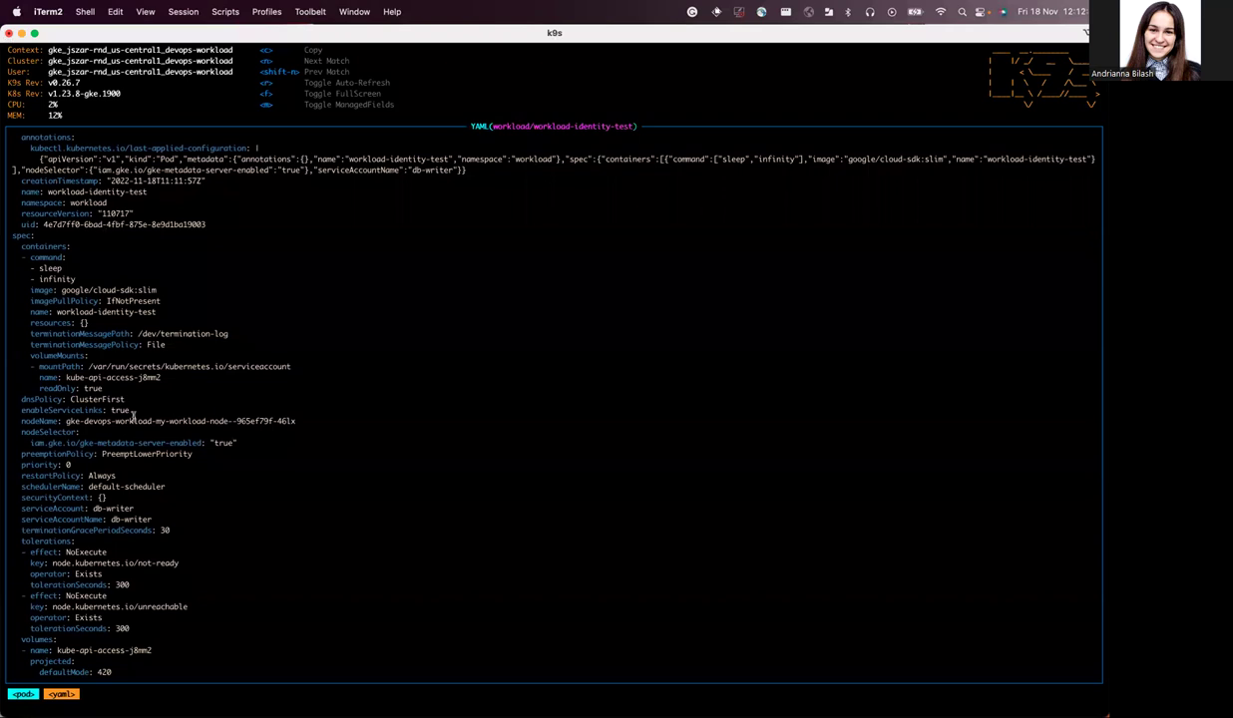
{"action": "left_click_drag", "start_coordinate": [24, 508], "coordinate": [154, 519]}
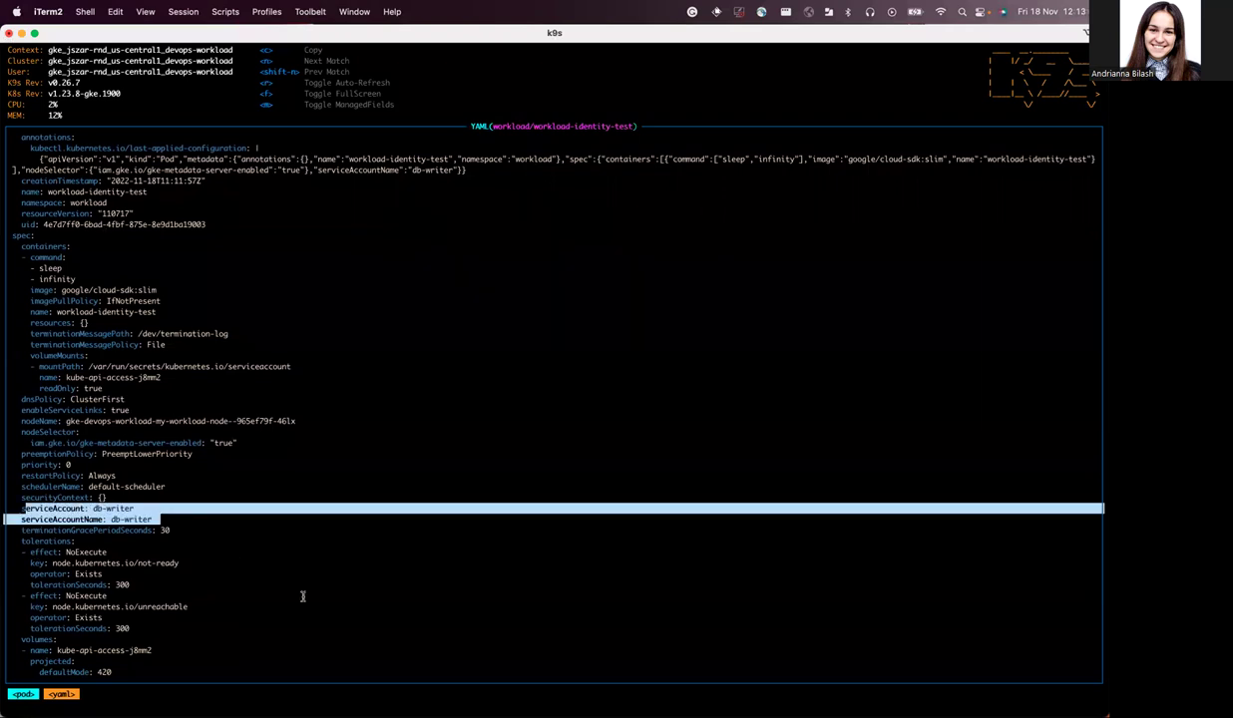
{"action": "left_click", "coordinate": [391, 595]}
{"action": "key", "text": "Escape"}
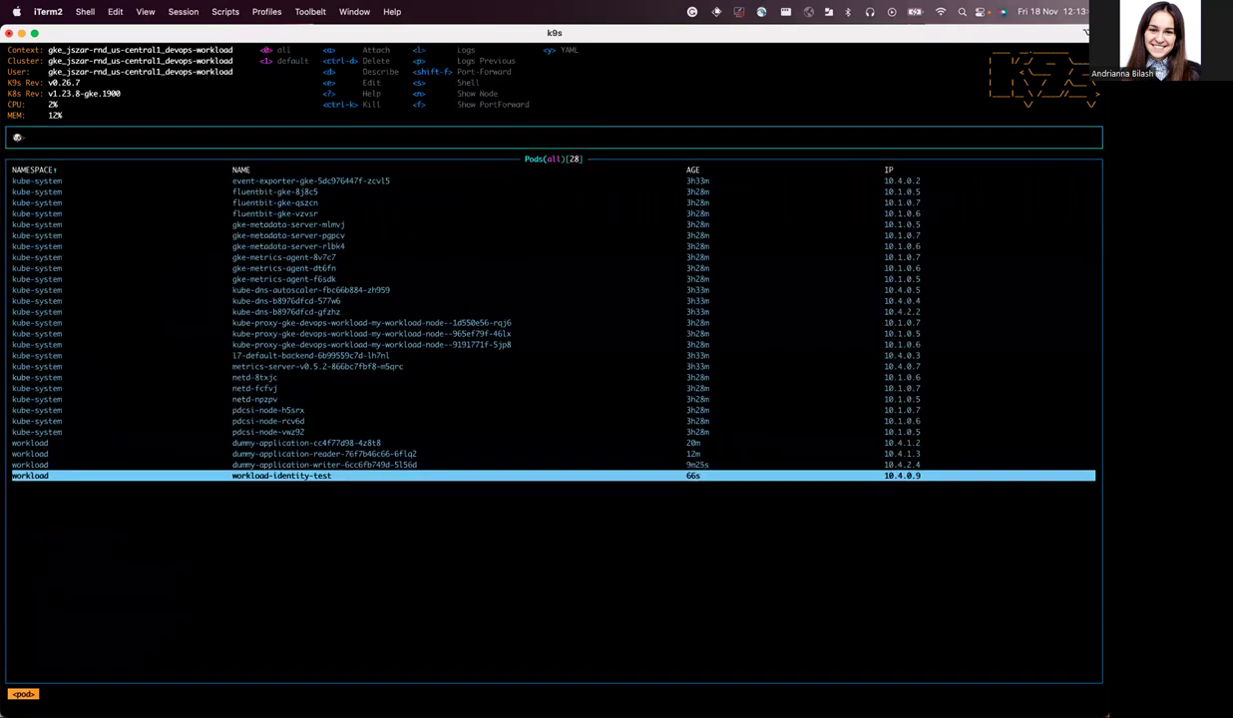
- List the cluster's service accounts and select db-writer in the workload namespace
{"action": "type", "text": "serviceaccount"}
{"action": "key", "text": "Return"}
{"action": "key", "text": "Down"}
{"action": "key", "text": "Down"}
{"action": "key", "text": "Down"}
{"action": "key", "text": "Down"}
{"action": "key", "text": "Down"}
{"action": "key", "text": "Down"}
{"action": "key", "text": "Down"}
{"action": "key", "text": "Down"}
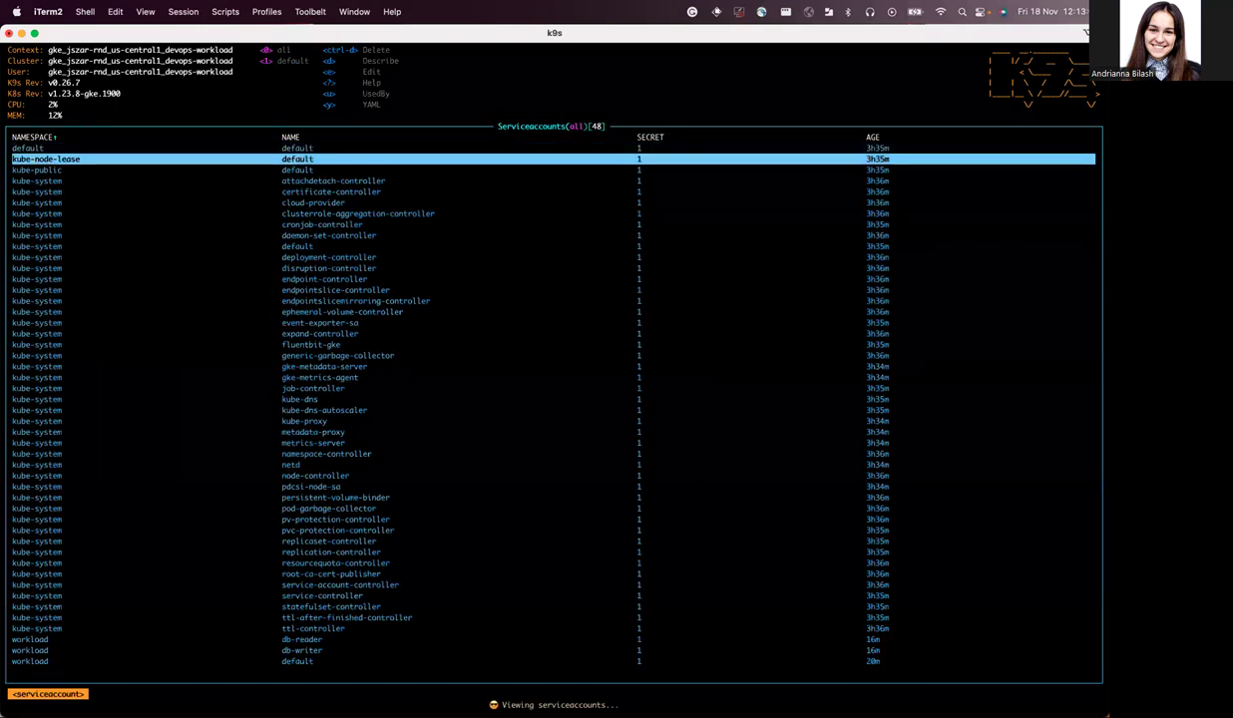
{"action": "key", "text": "Down"}
{"action": "key", "text": "Down"}
{"action": "key", "text": "Down"}
{"action": "key", "text": "Down"}
{"action": "key", "text": "Down"}
{"action": "key", "text": "Down"}
{"action": "key", "text": "Down"}
{"action": "key", "text": "Down"}
{"action": "key", "text": "Down"}
{"action": "key", "text": "Down"}
{"action": "key", "text": "Down"}
{"action": "key", "text": "Down"}
{"action": "key", "text": "Down"}
{"action": "key", "text": "Down"}
{"action": "key", "text": "Down"}
{"action": "key", "text": "Down"}
{"action": "key", "text": "Down"}
{"action": "key", "text": "Down"}
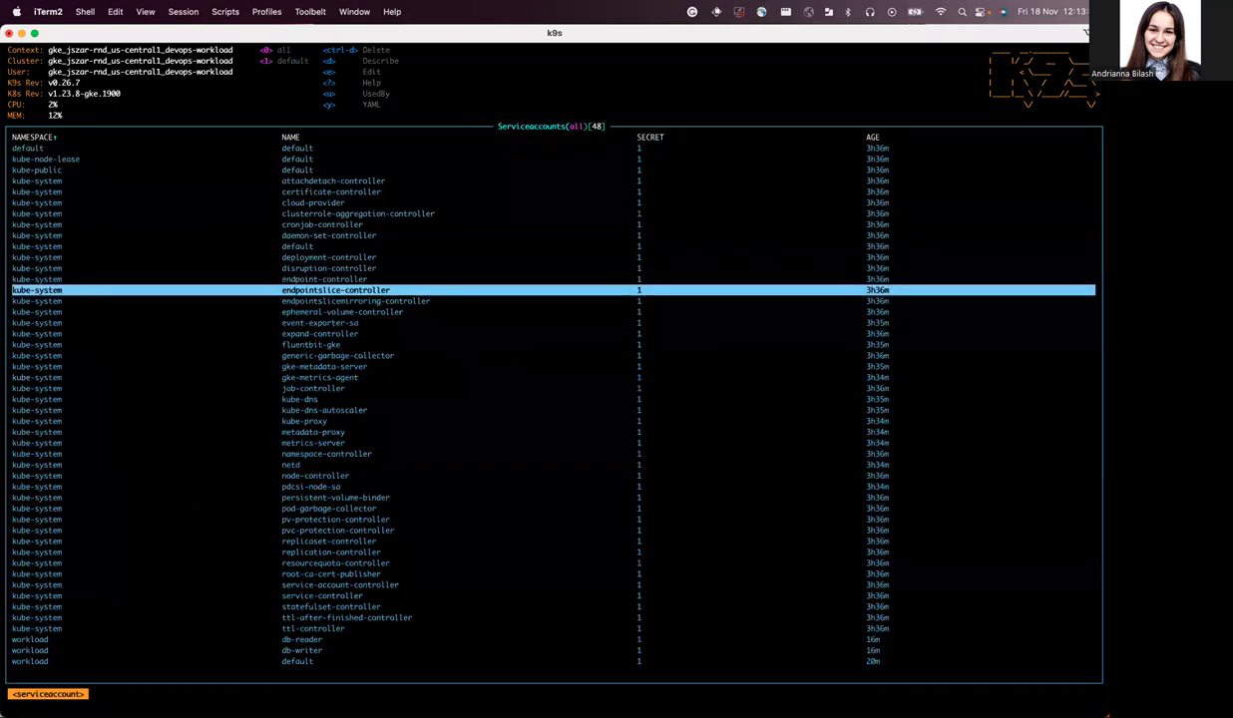
{"action": "key", "text": "Down"}
{"action": "key", "text": "Down"}
{"action": "key", "text": "Down"}
{"action": "key", "text": "Down"}
{"action": "key", "text": "Down"}
{"action": "key", "text": "Down"}
{"action": "key", "text": "Down"}
{"action": "key", "text": "Down"}
{"action": "key", "text": "Down"}
{"action": "key", "text": "Down"}
{"action": "key", "text": "Down"}
{"action": "key", "text": "Down"}
{"action": "key", "text": "Down"}
{"action": "key", "text": "Down"}
{"action": "key", "text": "Down"}
{"action": "key", "text": "Down"}
{"action": "key", "text": "Down"}
{"action": "key", "text": "Down"}
{"action": "key", "text": "Down"}
{"action": "key", "text": "Down"}
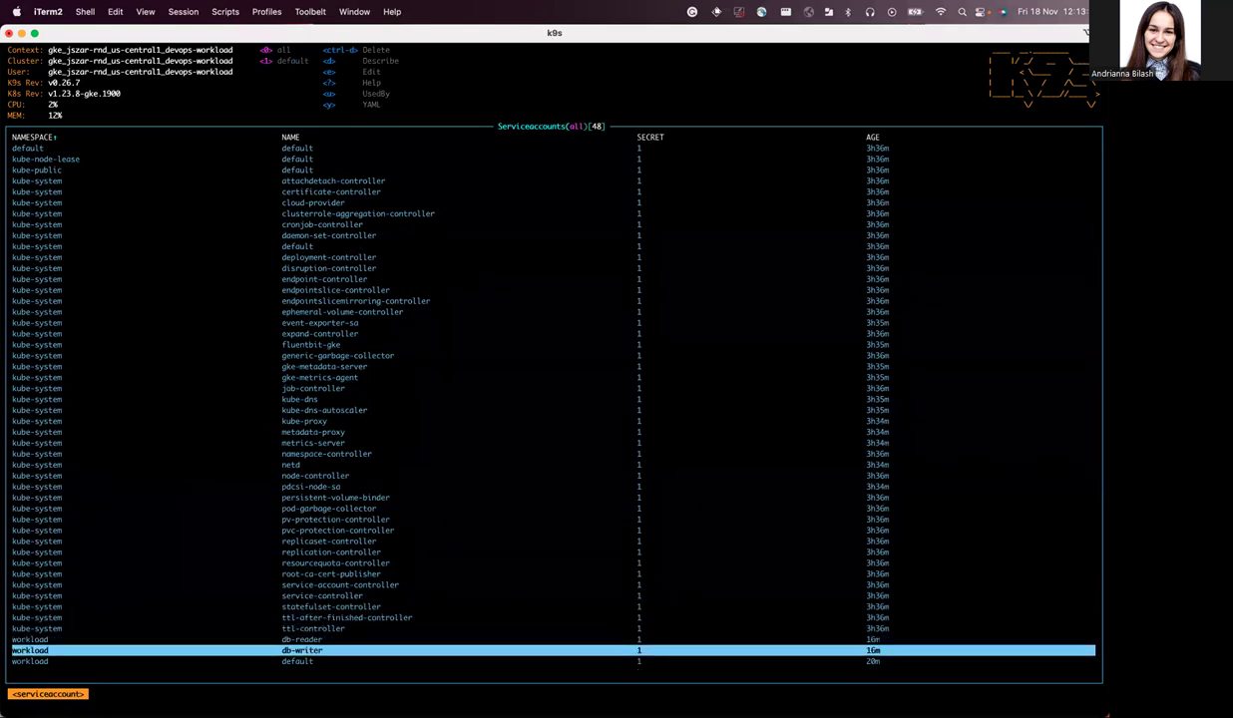
- Describe the db-writer service account and highlight the Google service account in its iam.gke.io/gcp-service-account annotation
{"action": "key", "text": "d"}
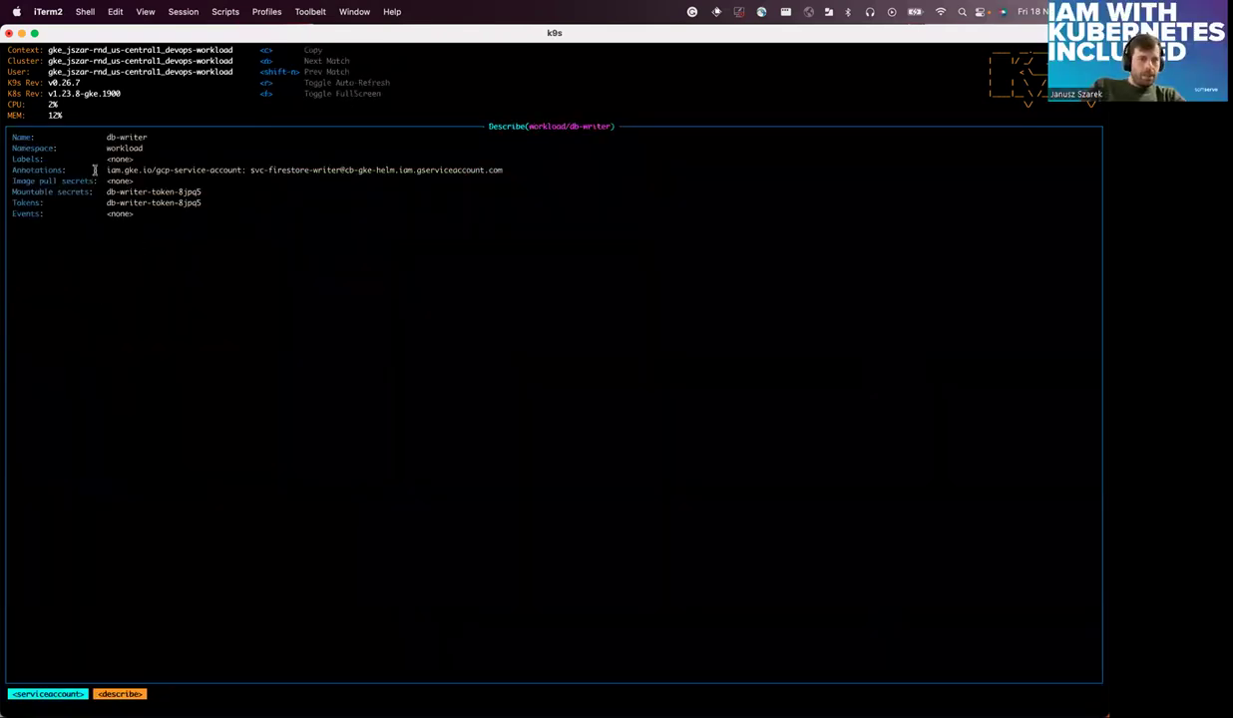
{"action": "left_click_drag", "start_coordinate": [107, 170], "coordinate": [502, 171]}
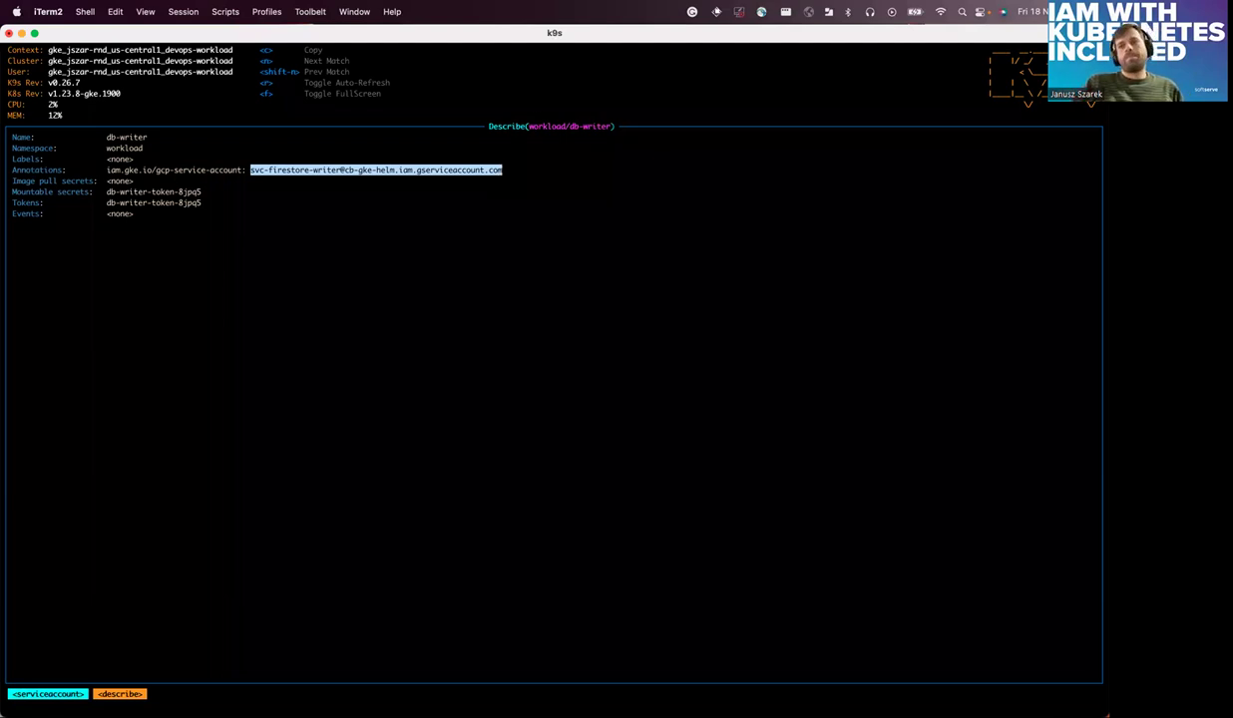
- Switch to the Workload Identity – GKE presentation and advance past the DEMO slide to the cluster and service account diagram
{"action": "key", "text": "super+Tab"}
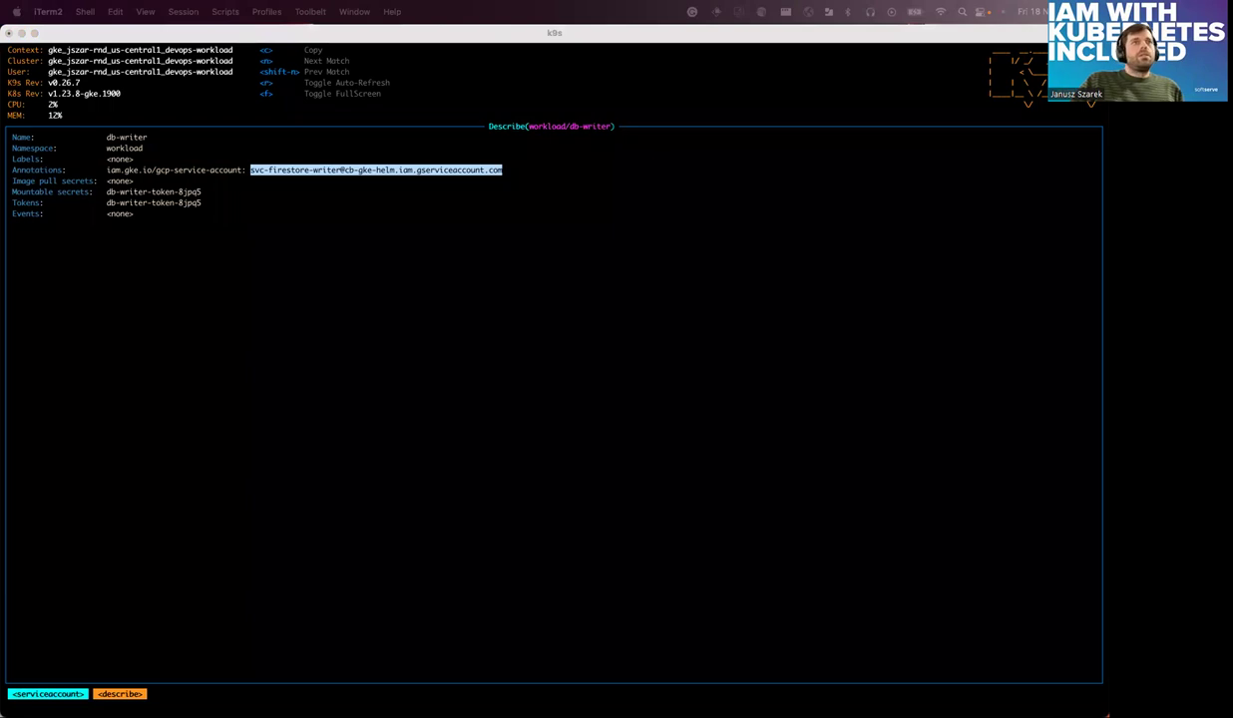
{"action": "key", "text": "super+Tab"}
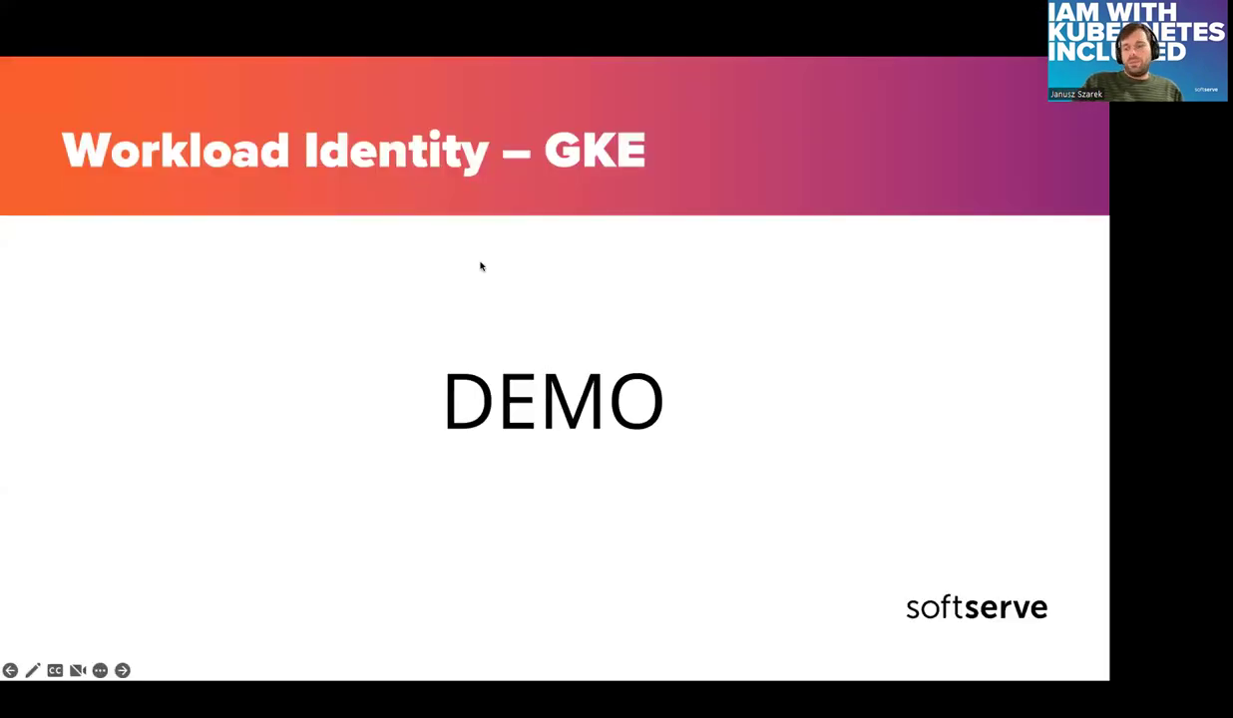
{"action": "key", "text": "Right"}
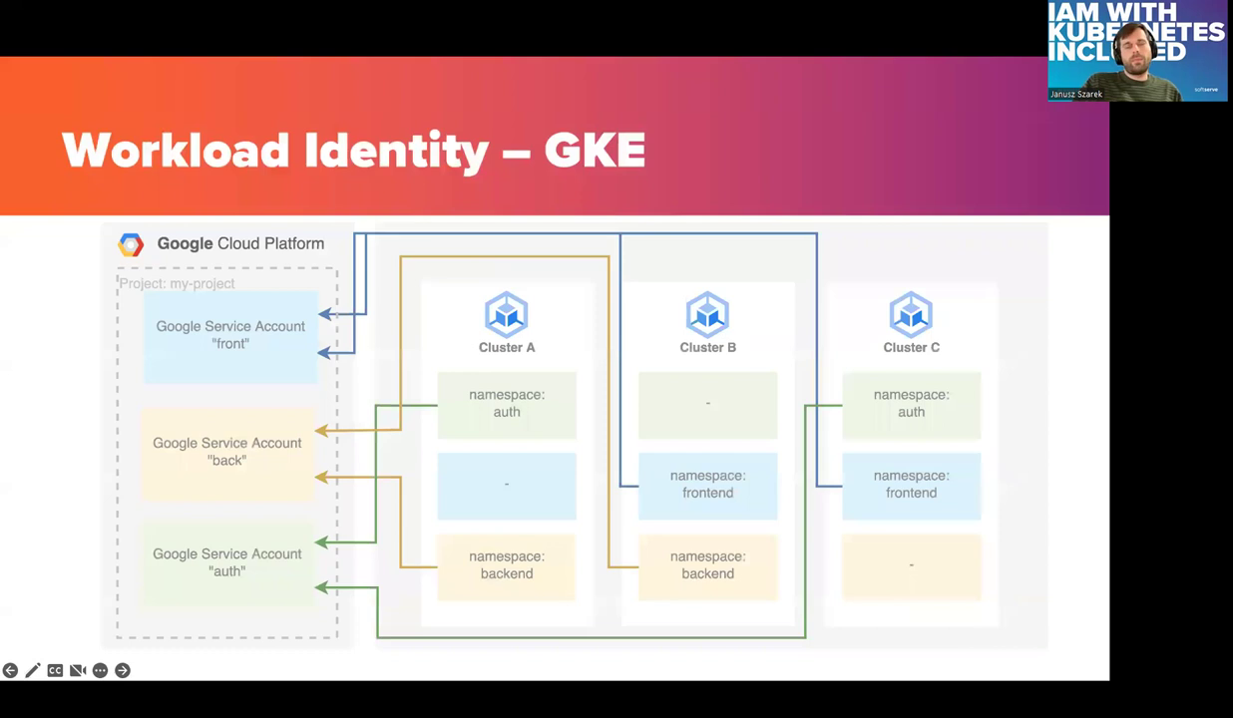
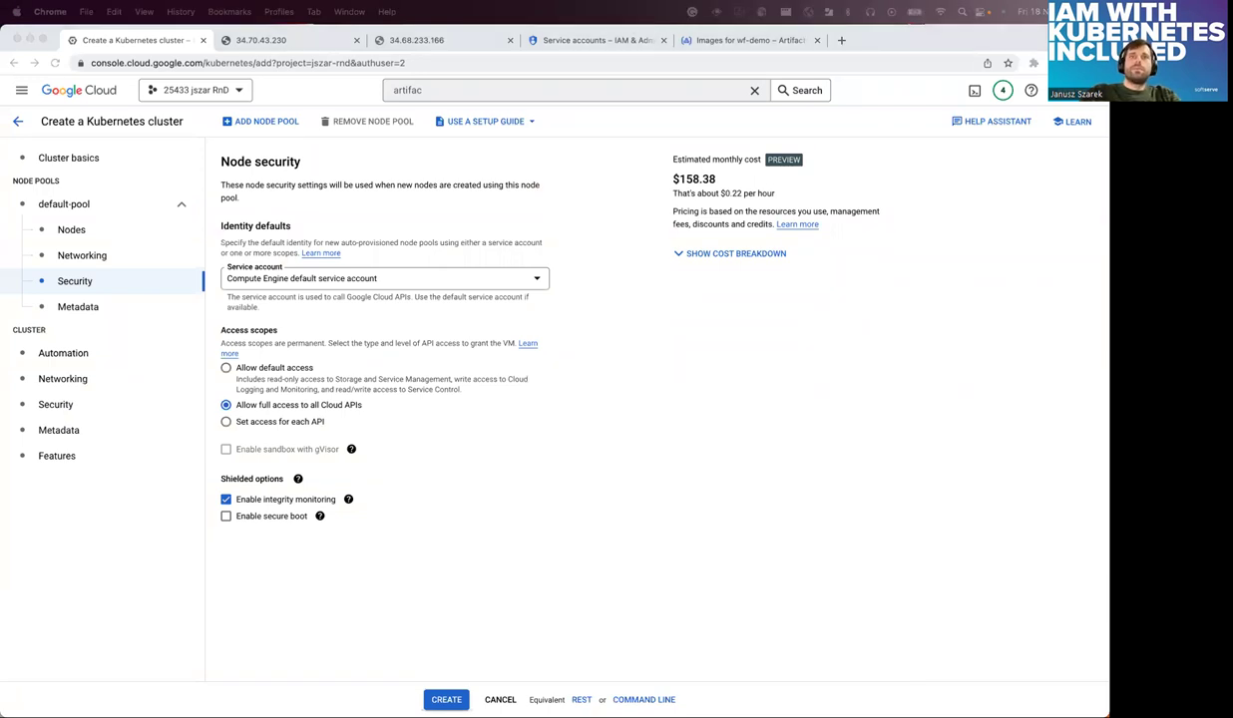
- Switch to the Azure portal's test-gcp enterprise application overview and highlight its Application ID and Object ID
{"action": "double_click", "coordinate": [864, 183]}
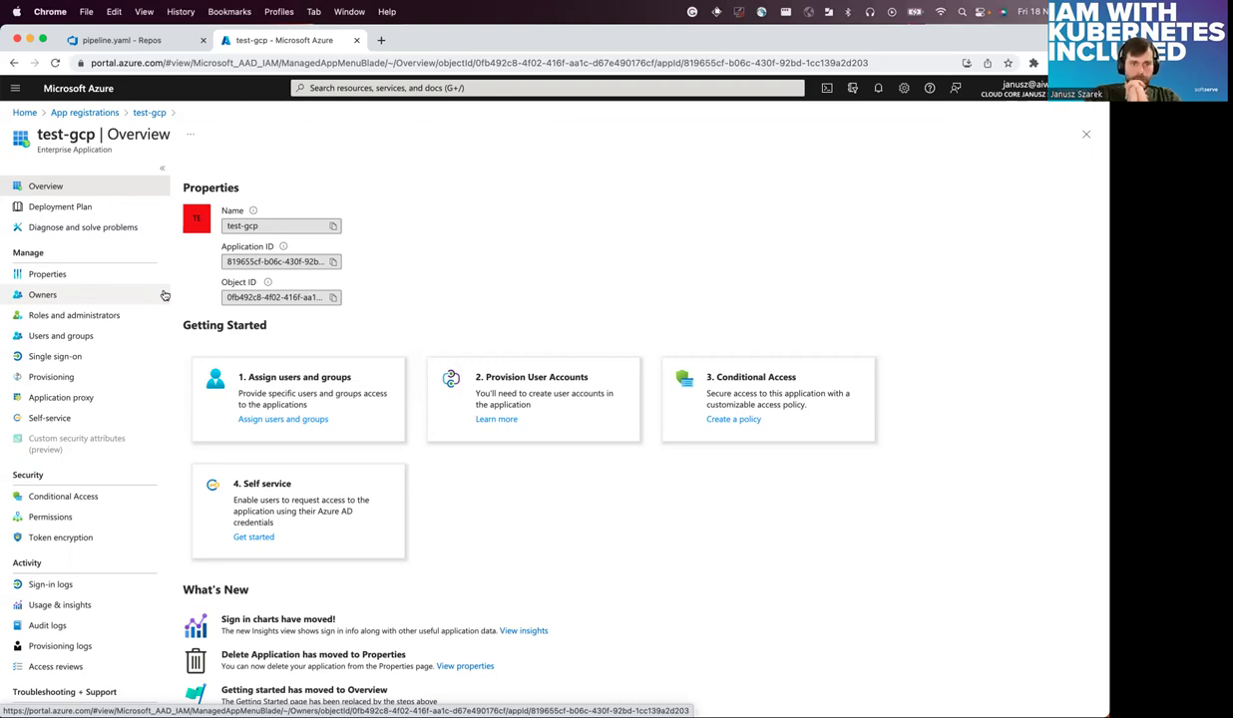
{"action": "left_click", "coordinate": [261, 262]}
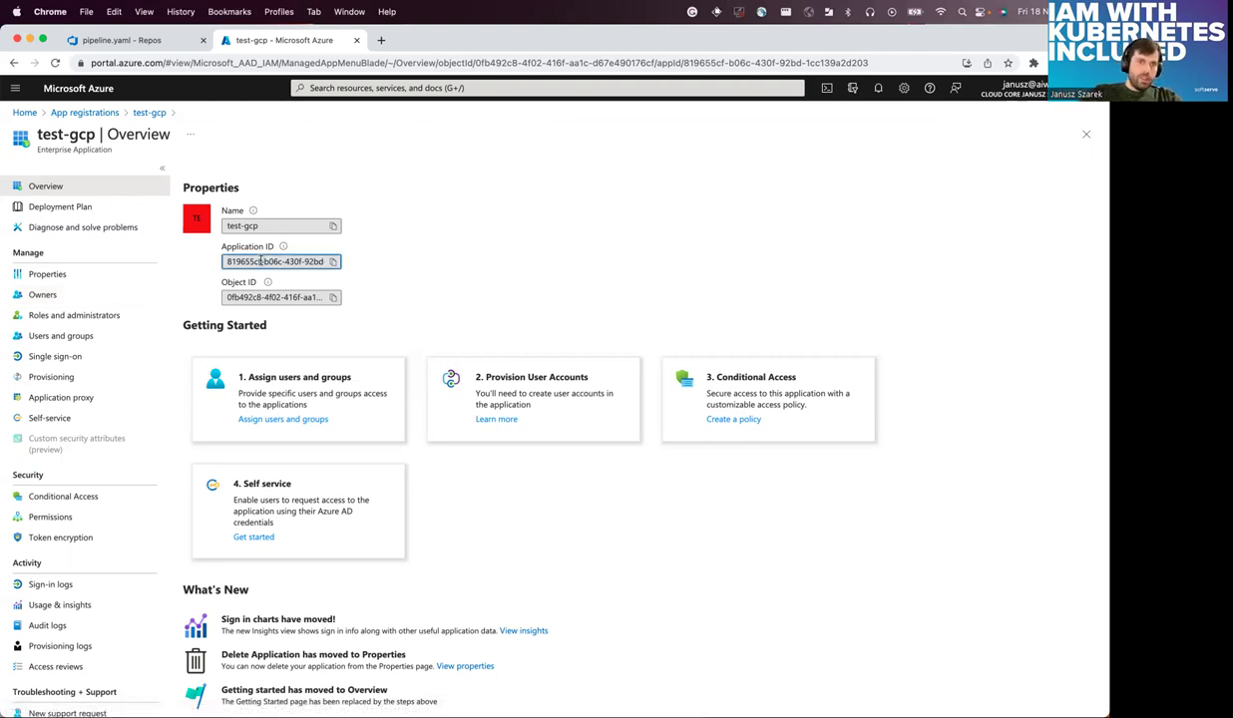
{"action": "triple_click", "coordinate": [305, 297]}
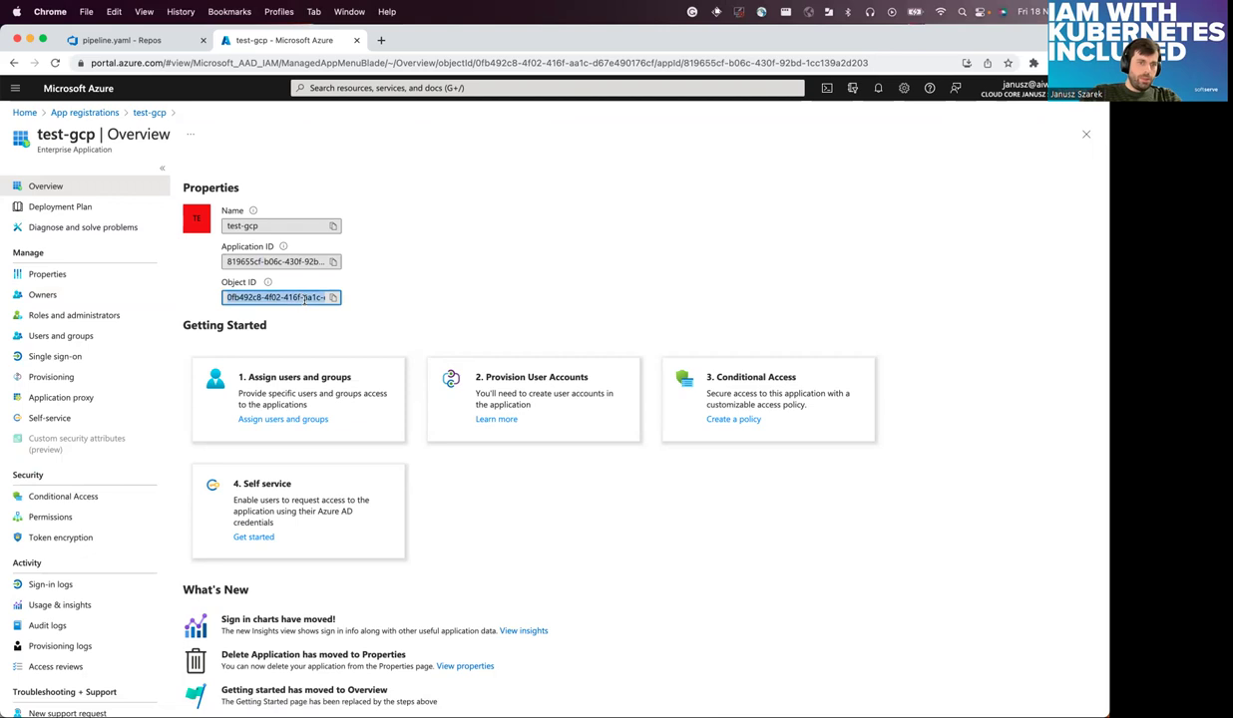
- From the pipeline.yaml page in Azure DevOps, open the Tutorials project's settings in a new tab and switch to it
{"action": "left_click", "coordinate": [129, 41]}
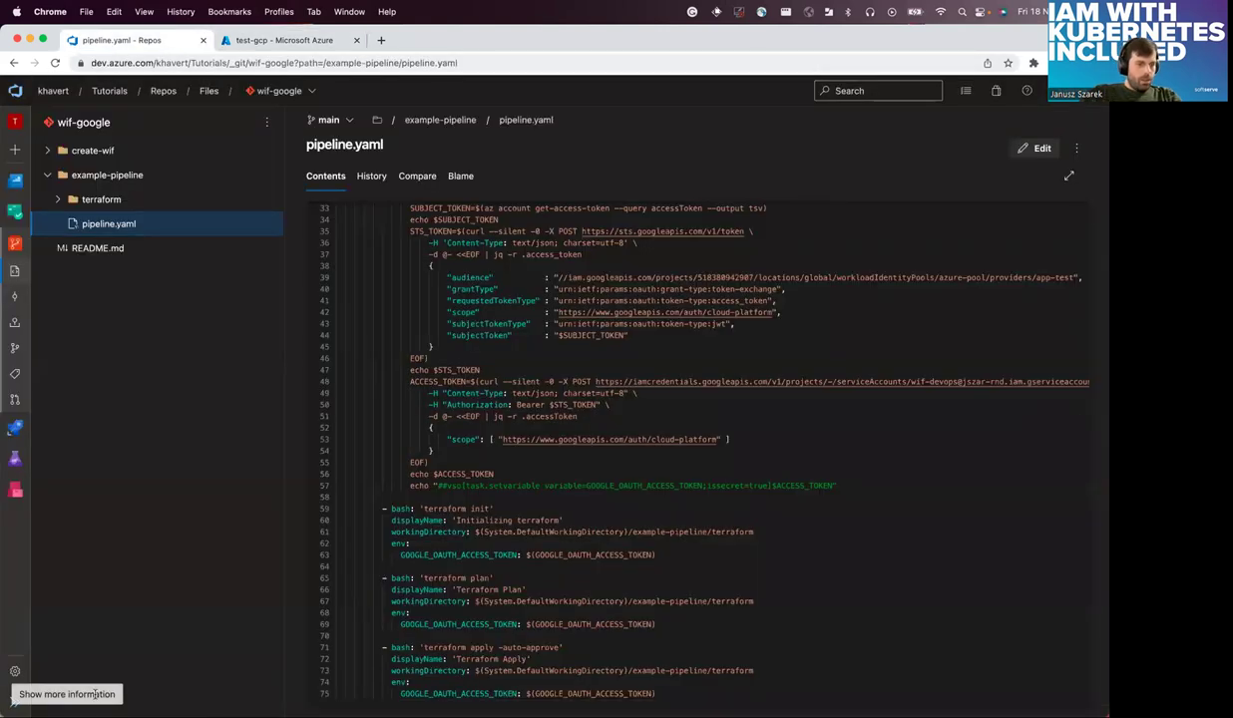
{"action": "left_click", "coordinate": [14, 700]}
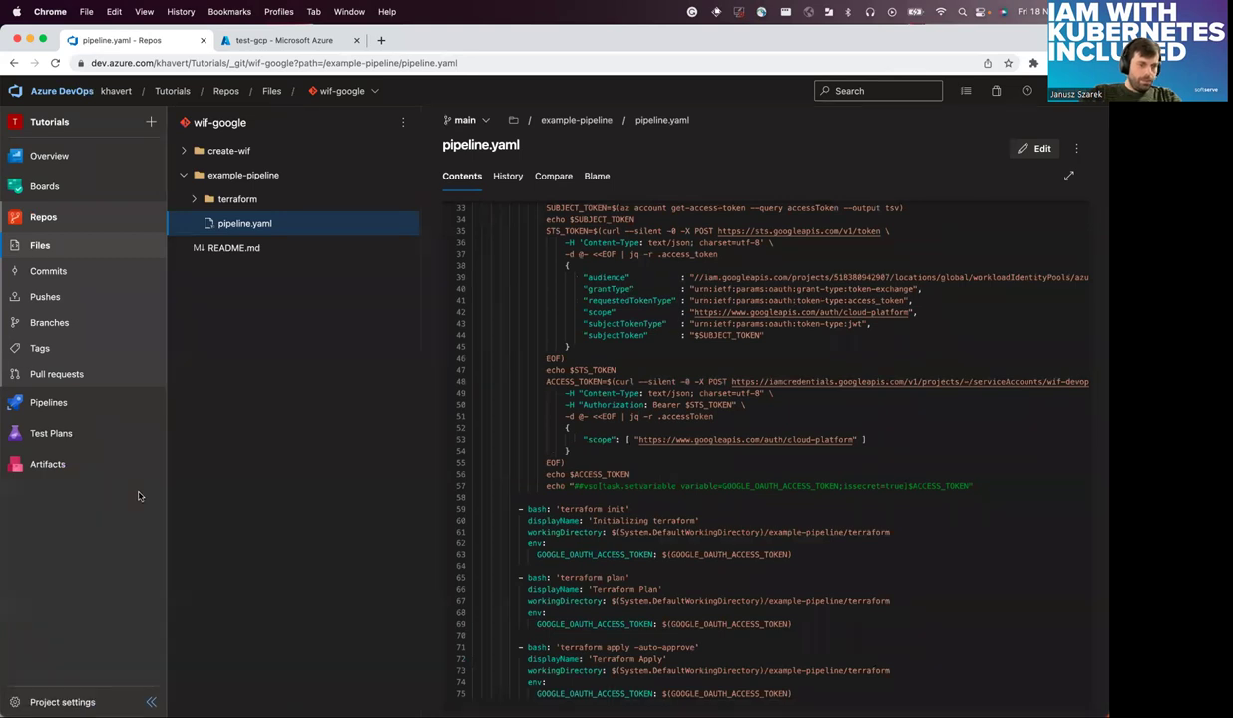
{"action": "right_click", "coordinate": [71, 688]}
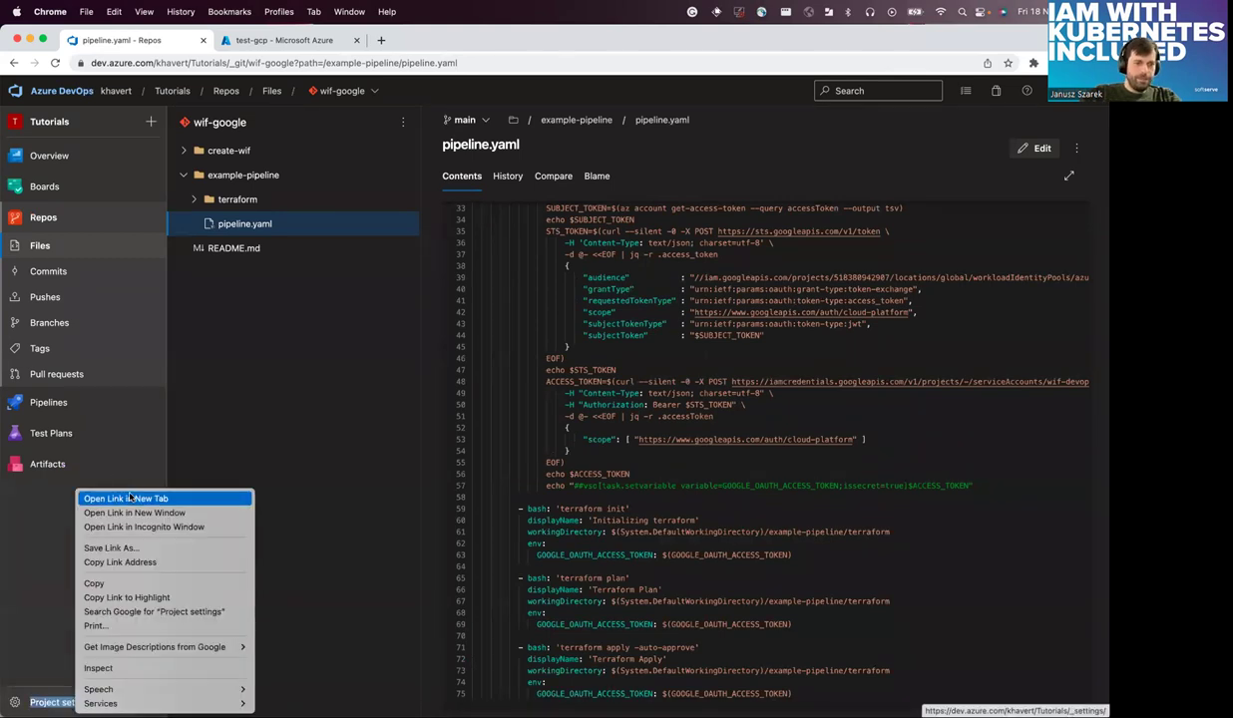
{"action": "left_click", "coordinate": [110, 482]}
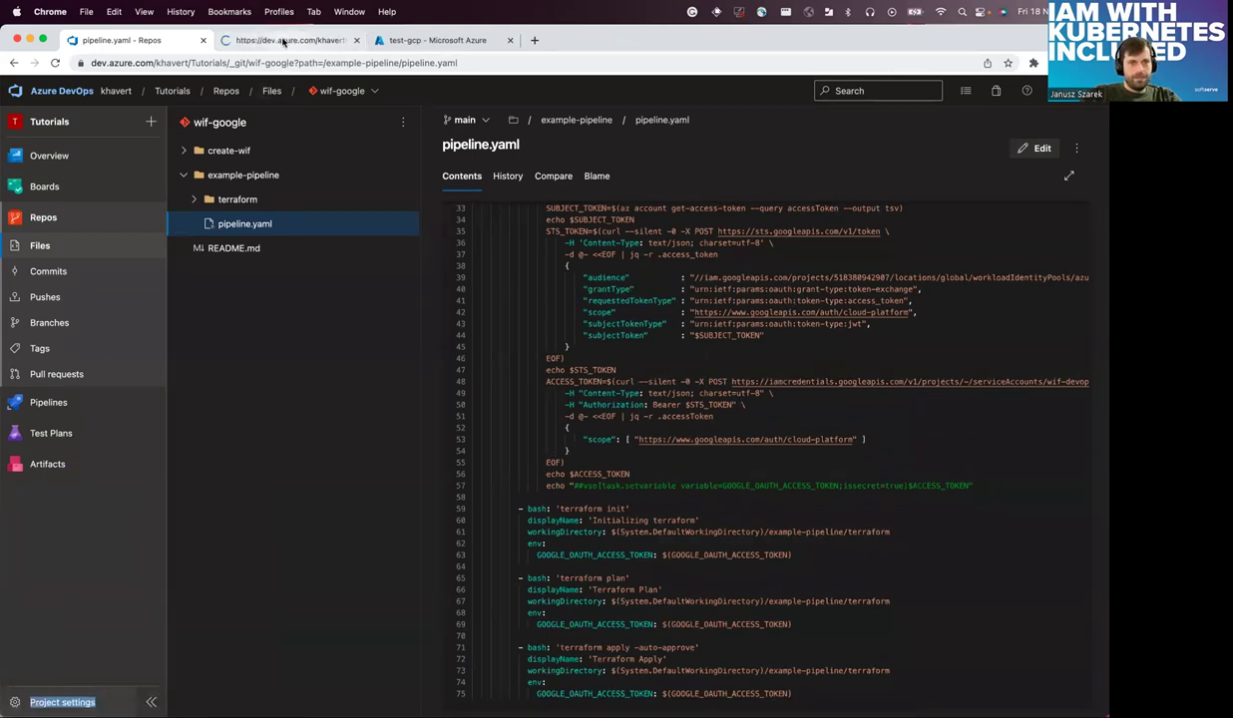
{"action": "left_click", "coordinate": [282, 41]}
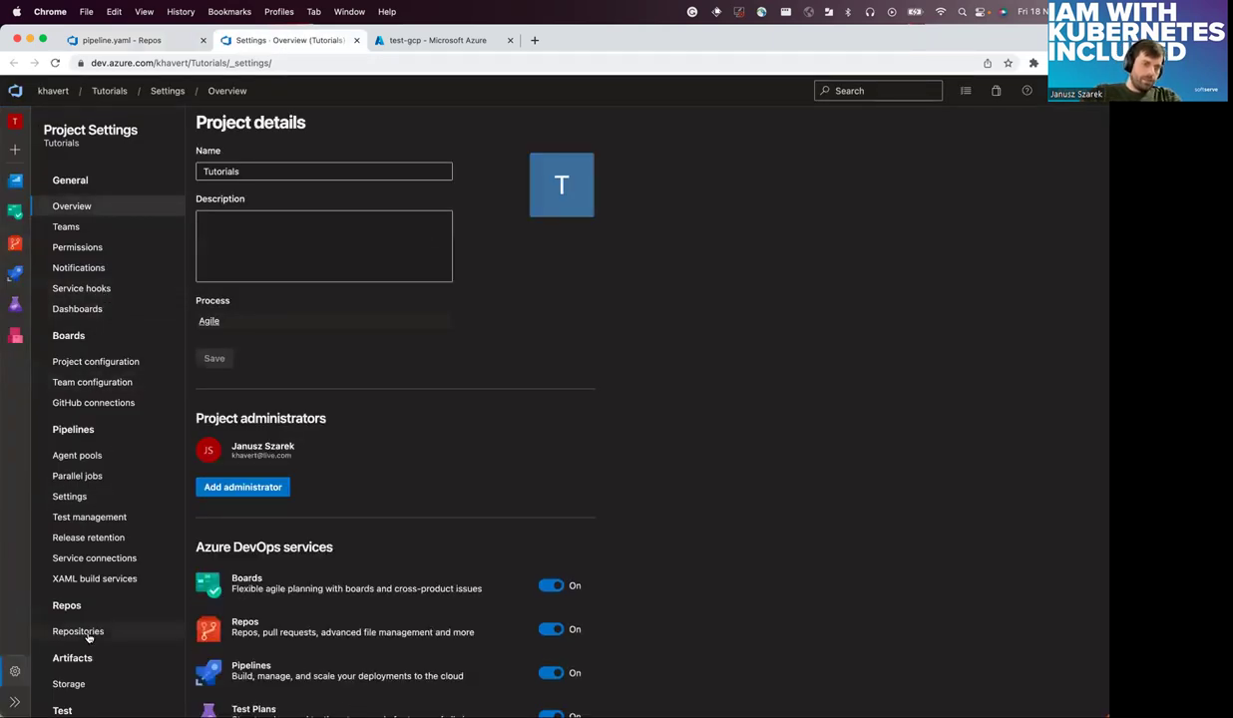
- Open the project's service connections and view the details of AzureSPN
{"action": "scroll", "coordinate": [159, 494], "scroll_direction": "down", "scroll_amount": 1}
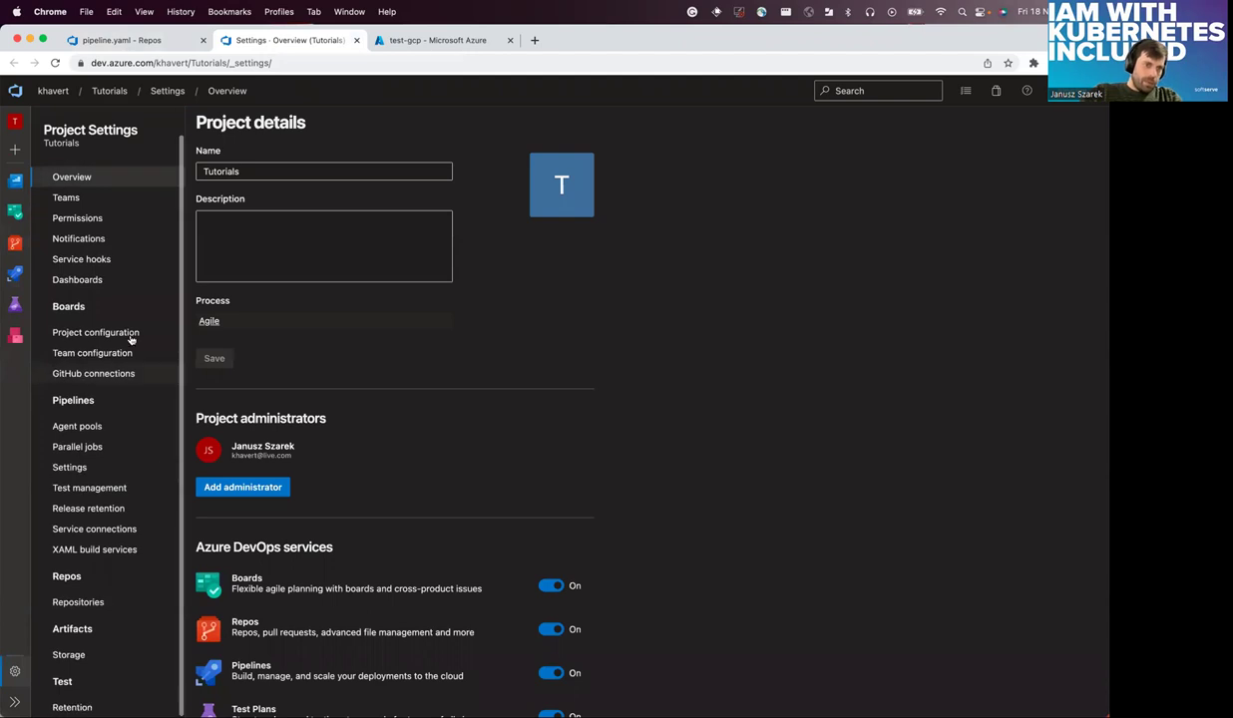
{"action": "left_click", "coordinate": [96, 527]}
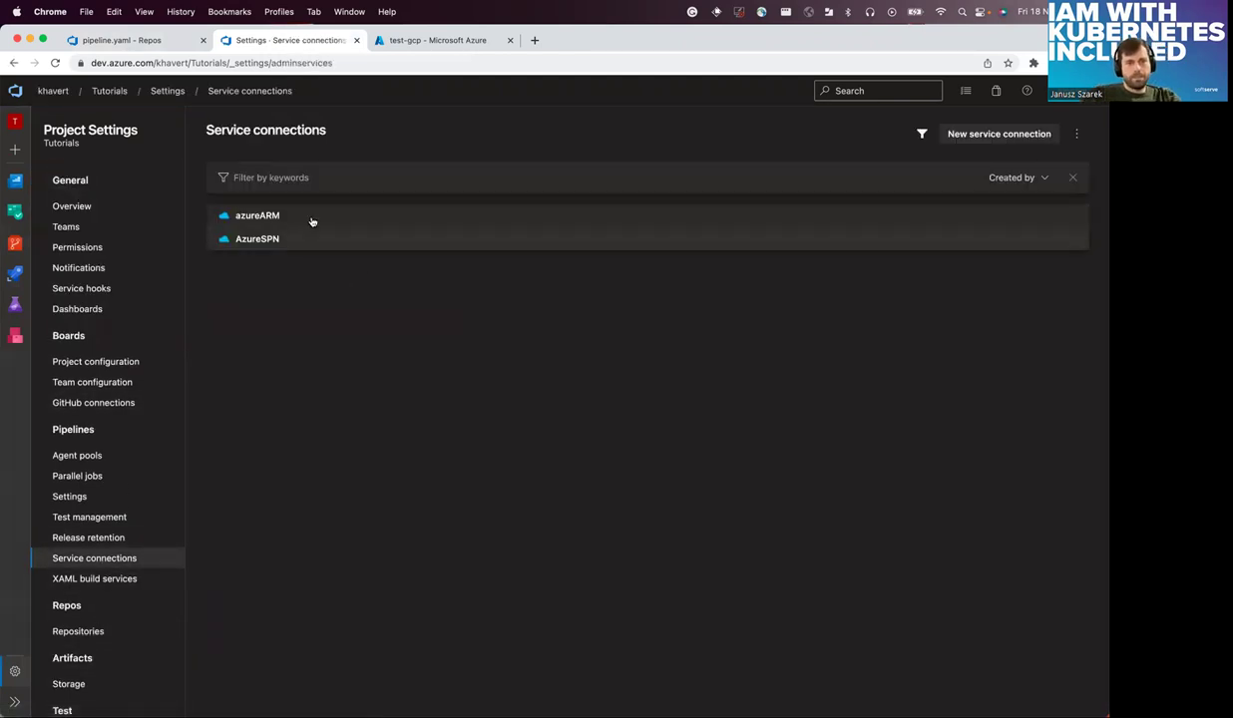
{"action": "left_click", "coordinate": [334, 239]}
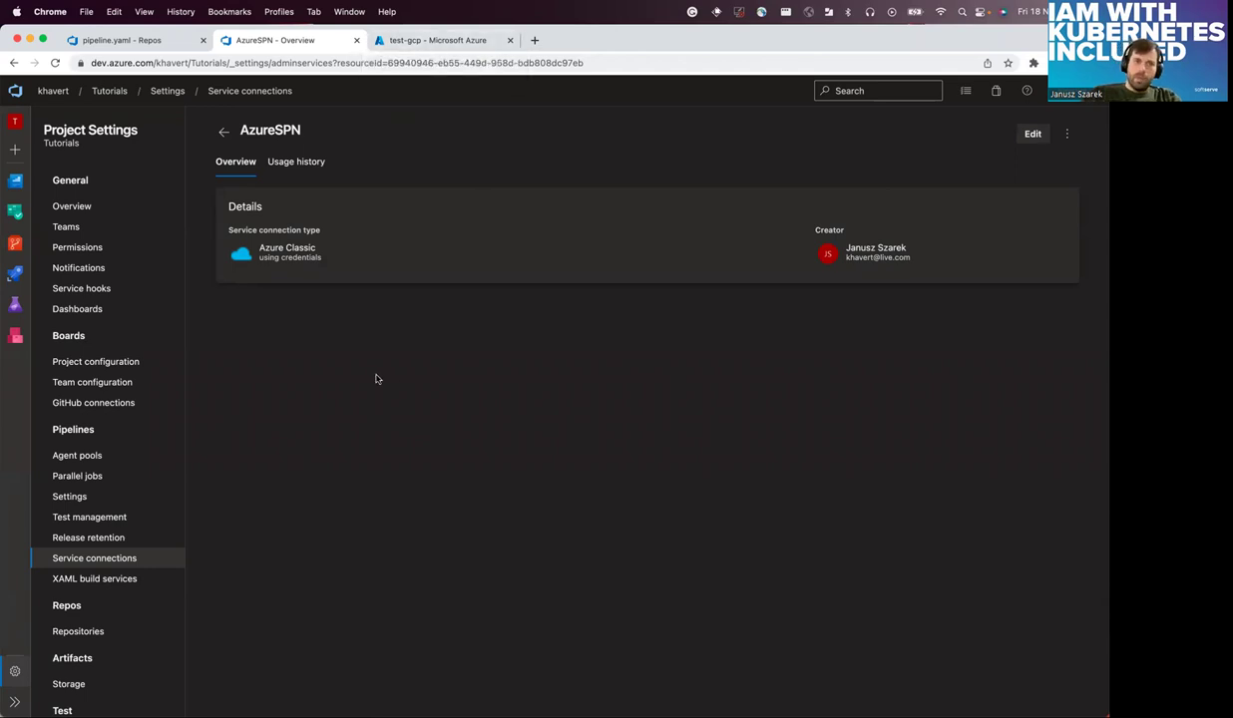
- Revisit the test-gcp application overview, and return to pipeline.yaml to view it from its first line
{"action": "left_click", "coordinate": [427, 40]}
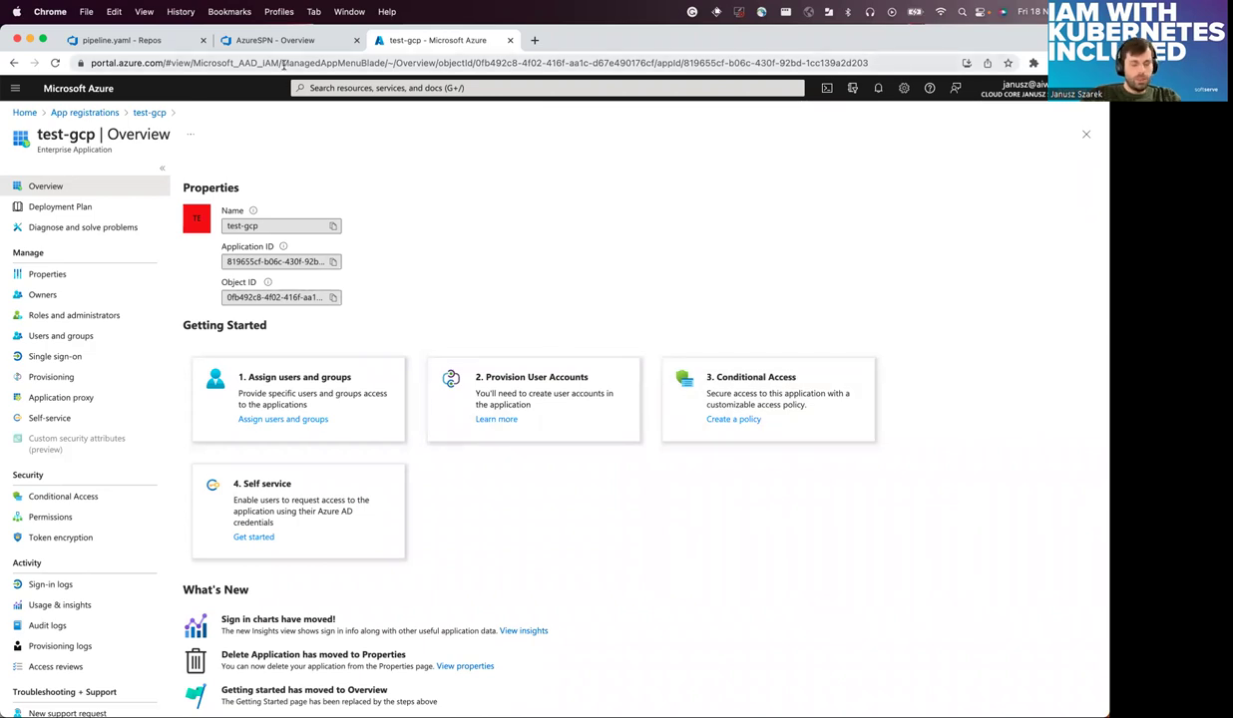
{"action": "left_click", "coordinate": [118, 41]}
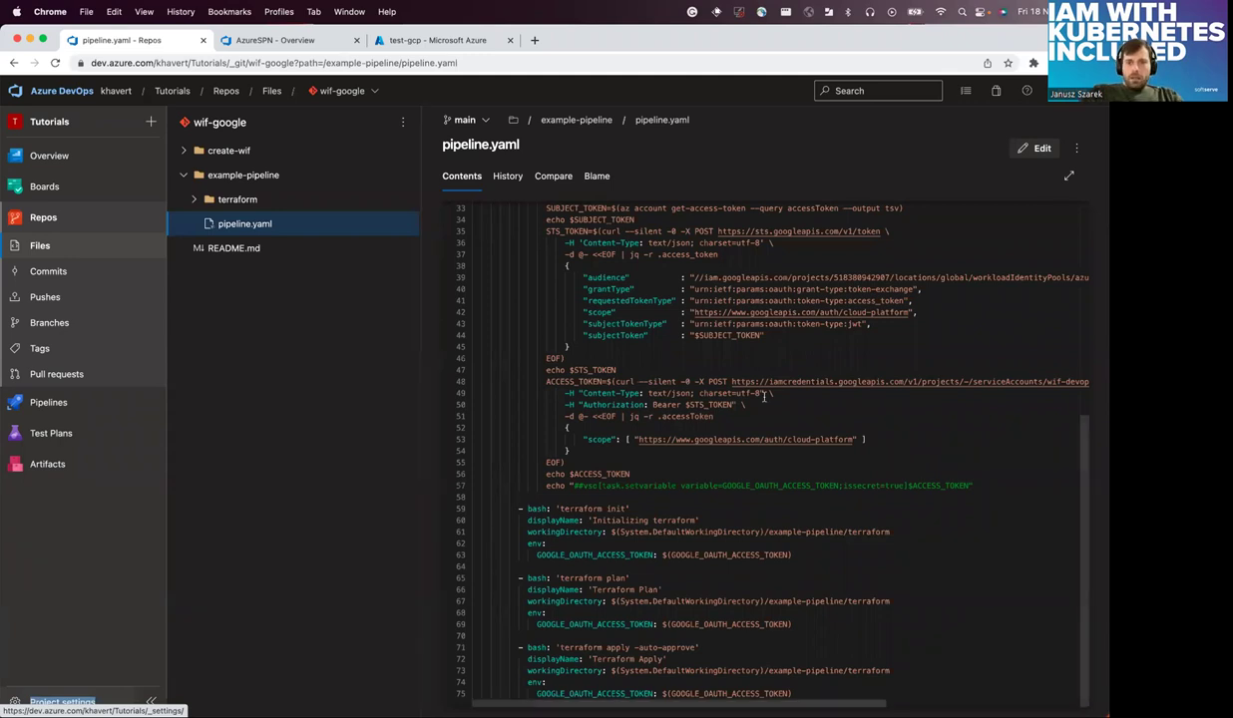
{"action": "scroll", "coordinate": [764, 395], "scroll_direction": "up", "scroll_amount": 10}
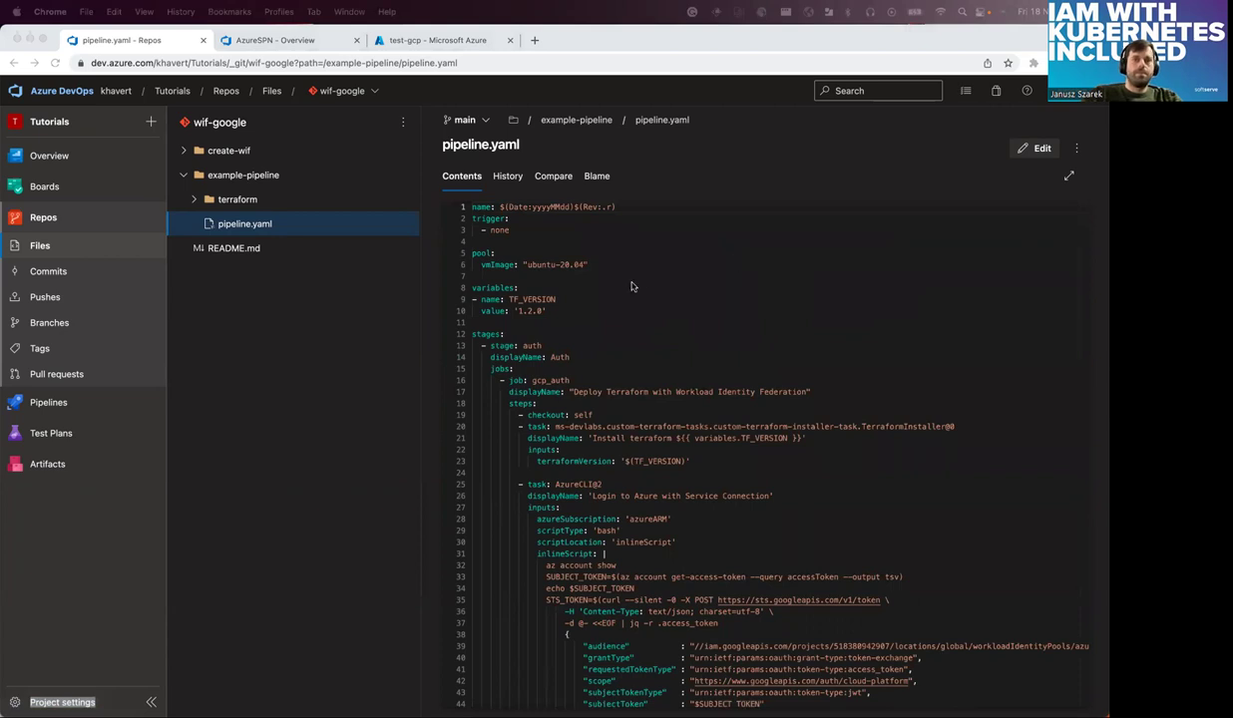
- Switch to the Google Cloud console window and open IAM & Admin's Workload Identity Federation and Service Accounts pages in new tabs
{"action": "key", "text": "ctrl+Up"}
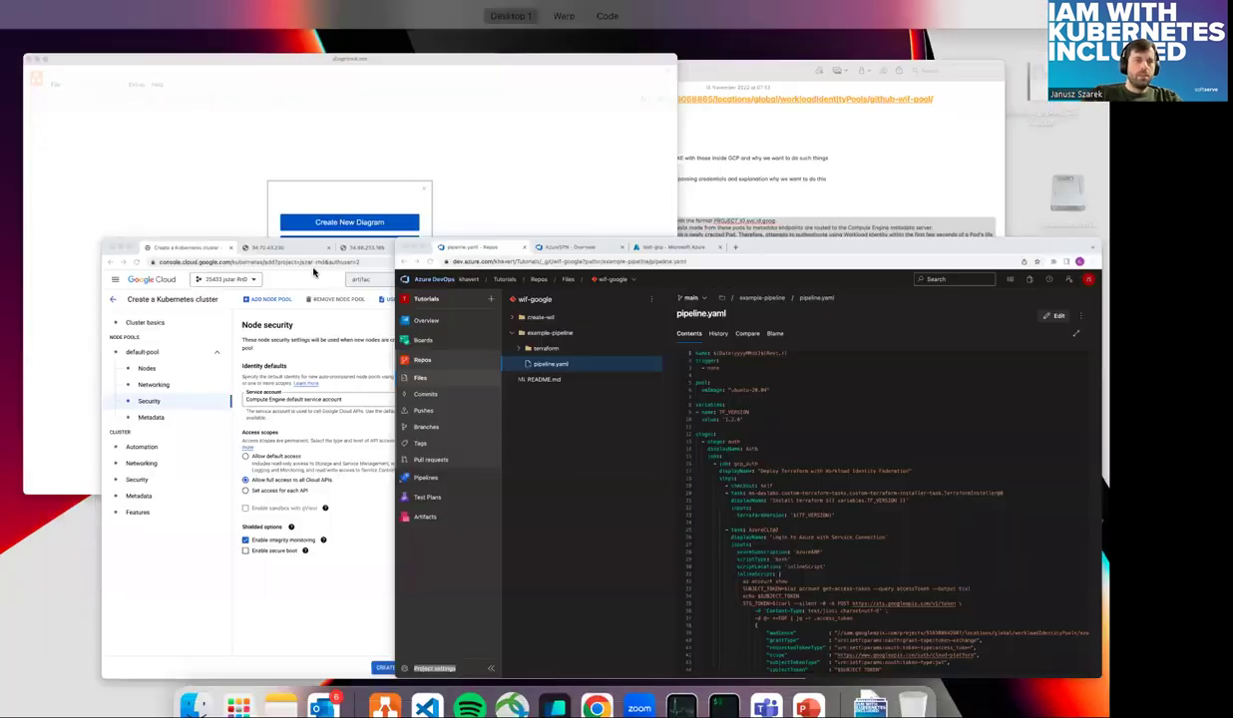
{"action": "left_click", "coordinate": [394, 508]}
{"action": "left_click", "coordinate": [24, 90]}
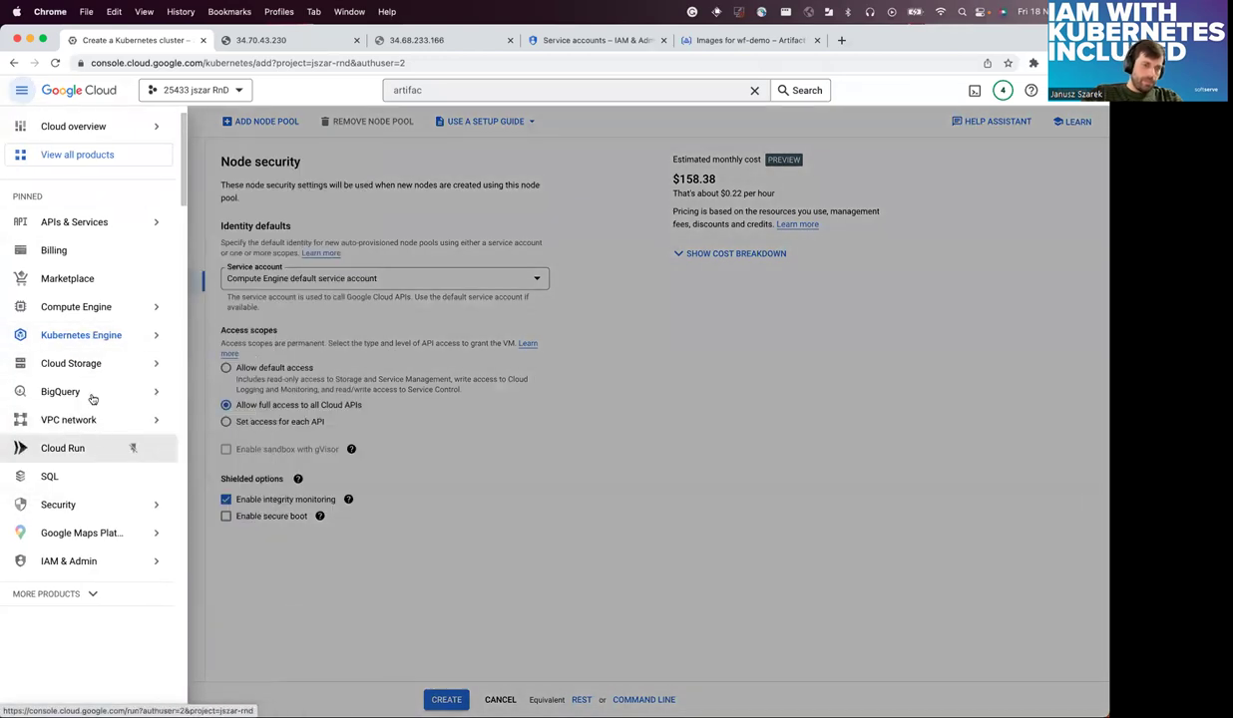
{"action": "mouse_move", "coordinate": [95, 561]}
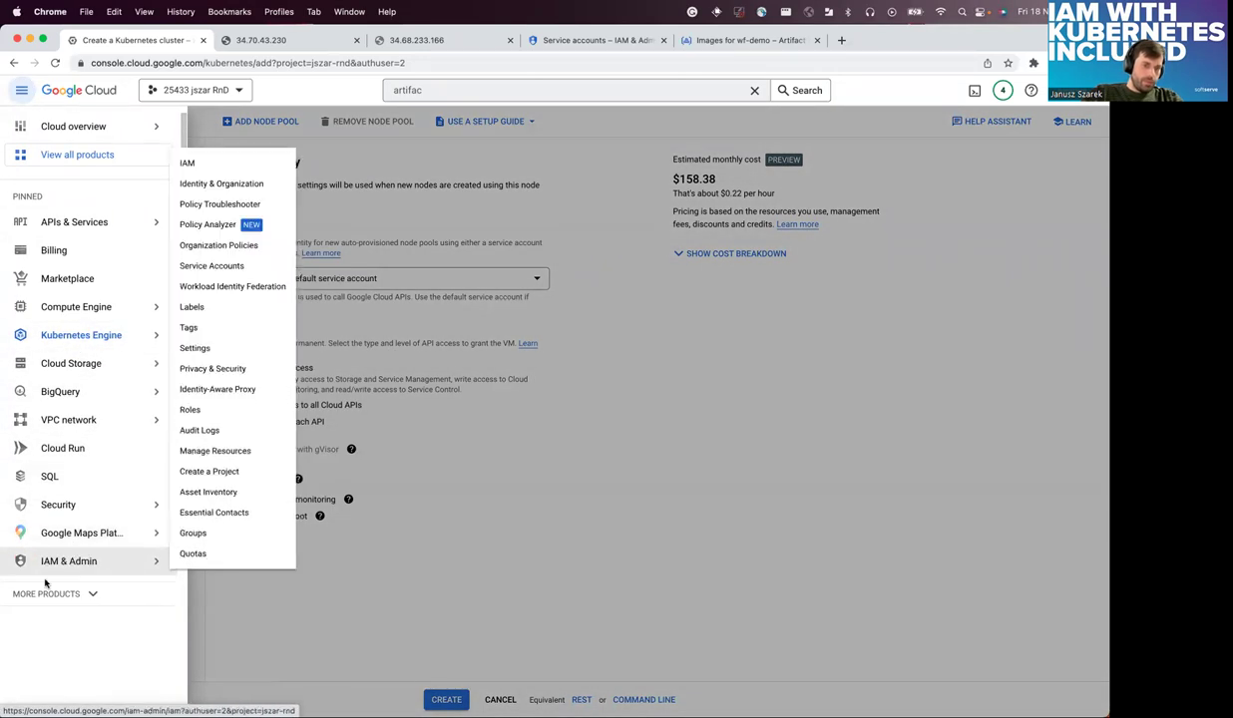
{"action": "right_click", "coordinate": [257, 291]}
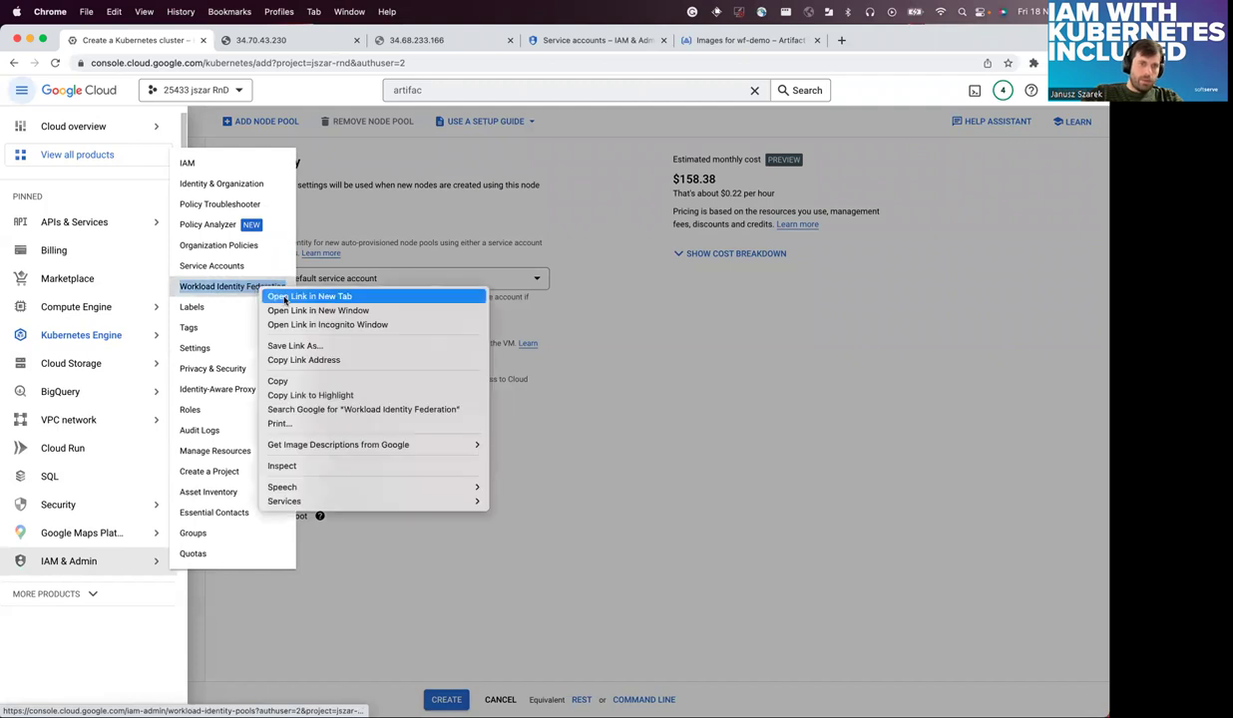
{"action": "left_click", "coordinate": [289, 296]}
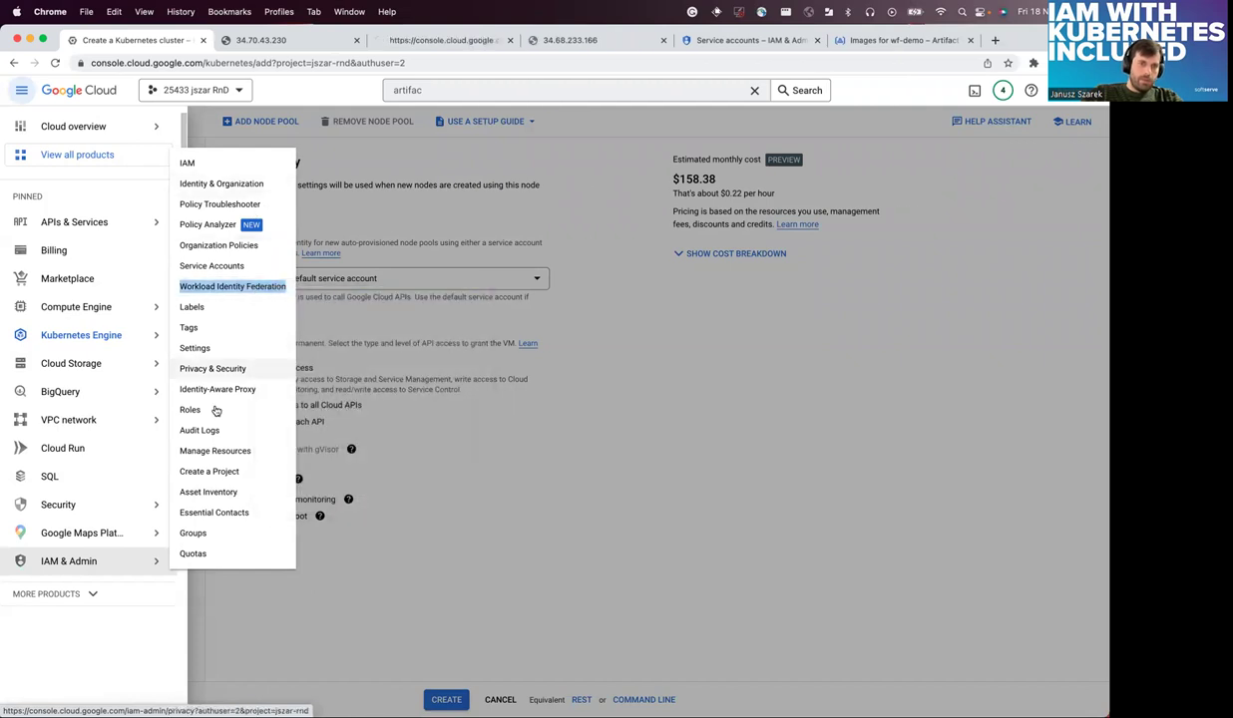
{"action": "right_click", "coordinate": [241, 266]}
{"action": "left_click", "coordinate": [274, 271]}
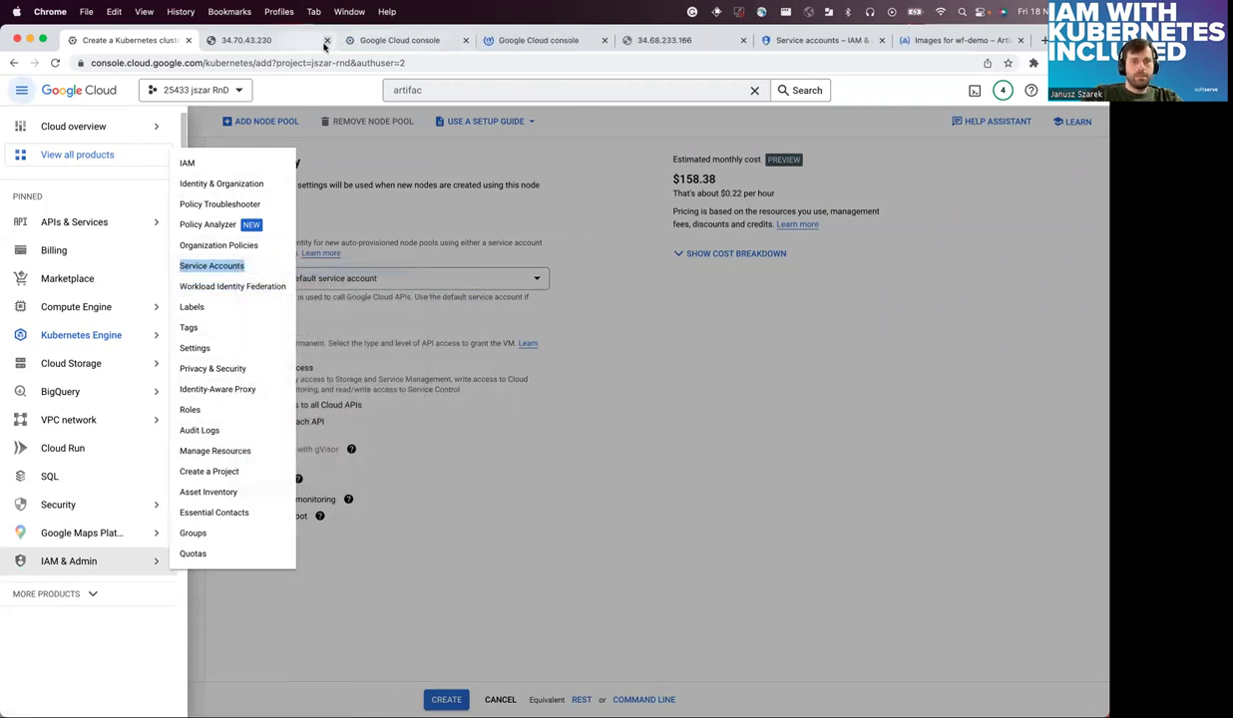
- Close the 34.70.43.230 and 34.68.233.166 tabs and check the project's Workload Identity Pools and Service accounts pages
{"action": "left_click", "coordinate": [328, 40]}
{"action": "left_click", "coordinate": [604, 40]}
{"action": "left_click", "coordinate": [285, 41]}
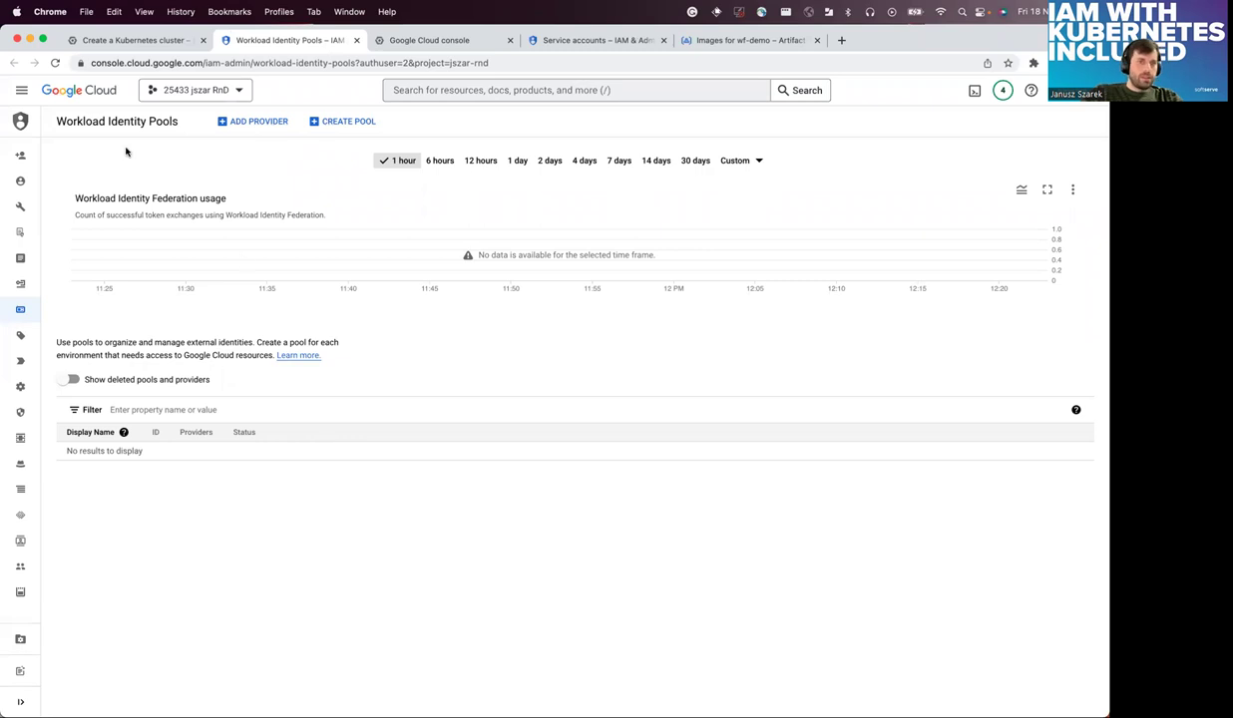
{"action": "left_click", "coordinate": [429, 44]}
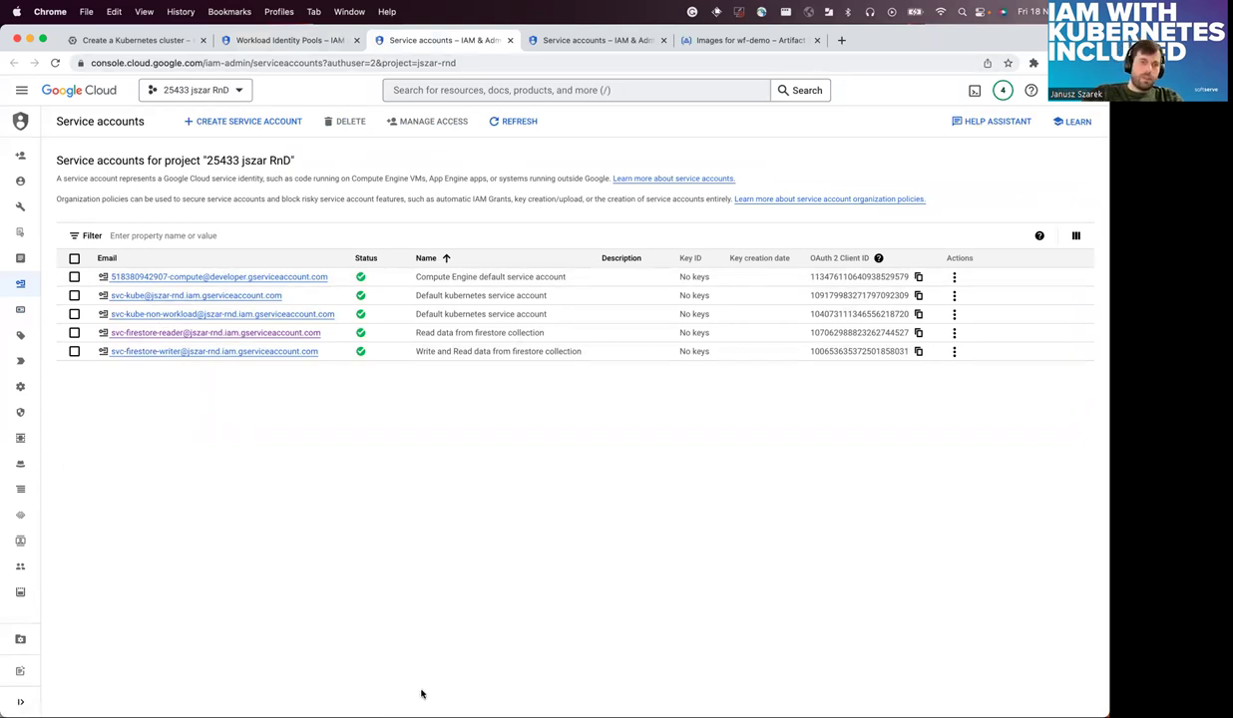
{"action": "left_click", "coordinate": [272, 47]}
- In a cleared terminal, create the global workload identity pool azure-devops-pool with gcloud, using description "DevOps Community in SoftServe" and display name azure-devops-pool
{"action": "key", "text": "ctrl+Right"}
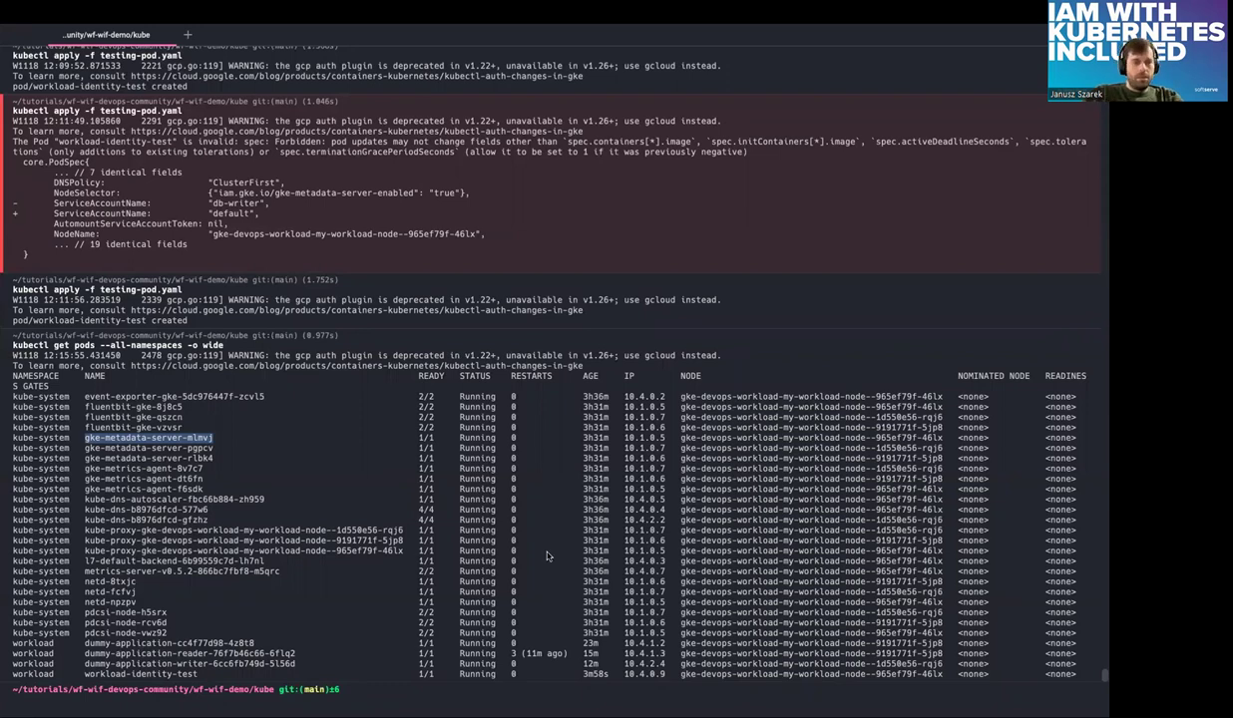
{"action": "left_click", "coordinate": [543, 698]}
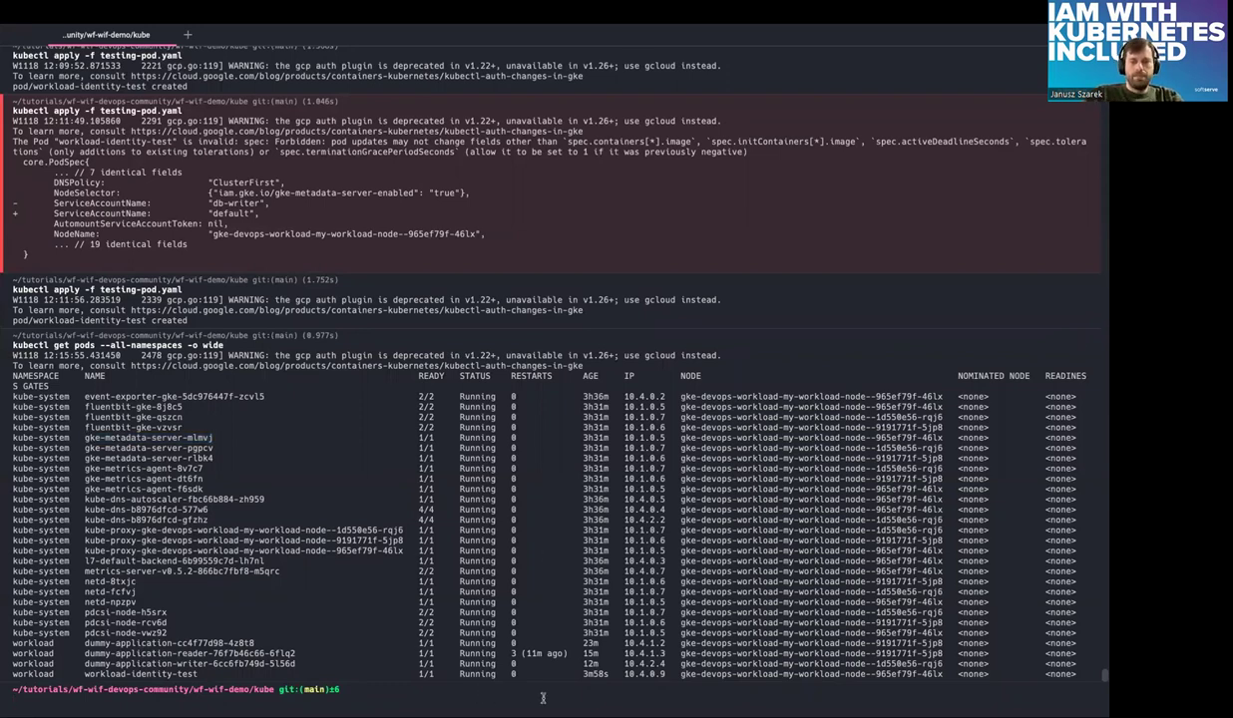
{"action": "key", "text": "super+k"}
{"action": "type", "text": "gcloud iam workload-identity-pools create azure-devops-pool \\     --location=\"global\" \\     --description=\"DevOps Community in SoftServe\" \\     --display-name=\"azure-devops-pool\""}
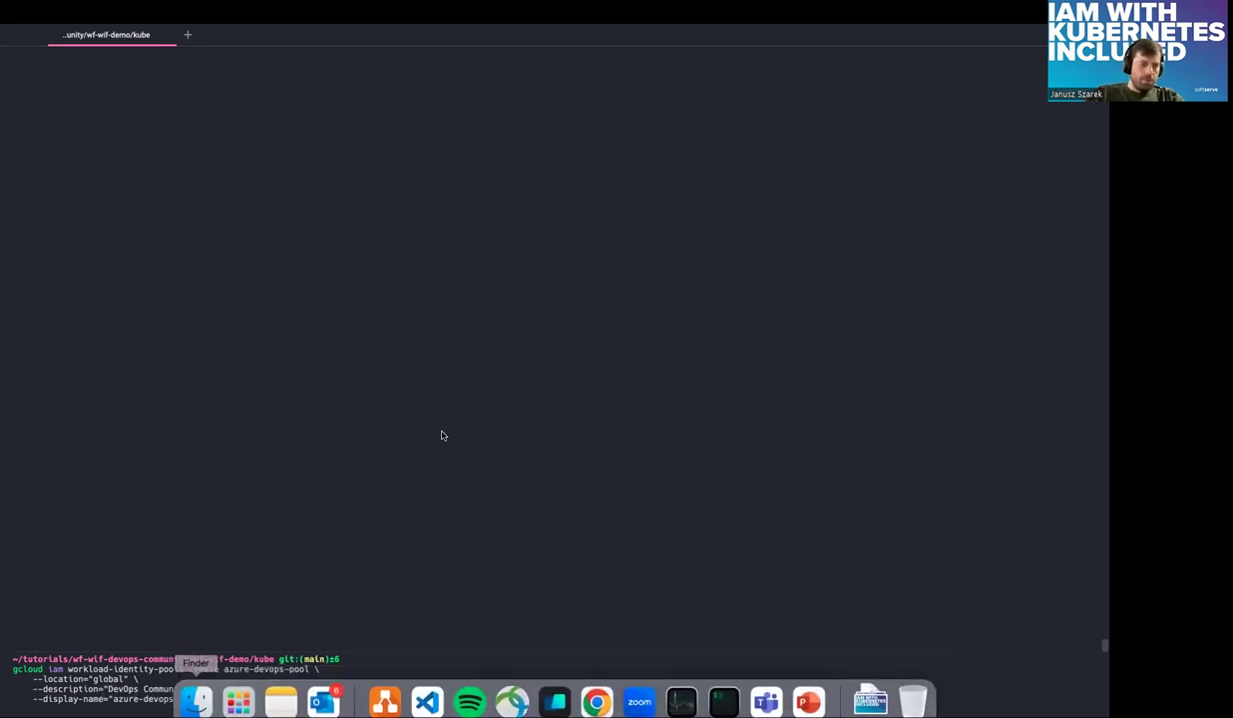
{"action": "key", "text": "Return"}
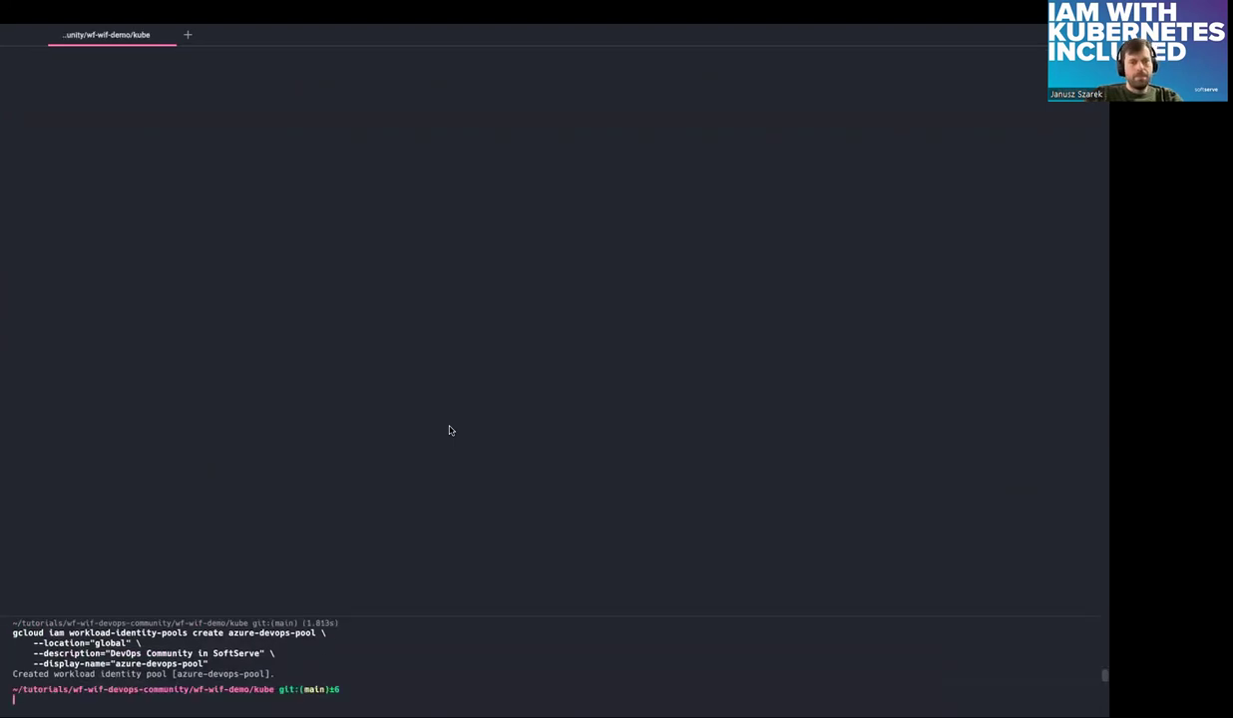
- Reload the Workload Identity Pools page to check for azure-devops-pool, and return to the terminal
{"action": "key", "text": "super+Tab"}
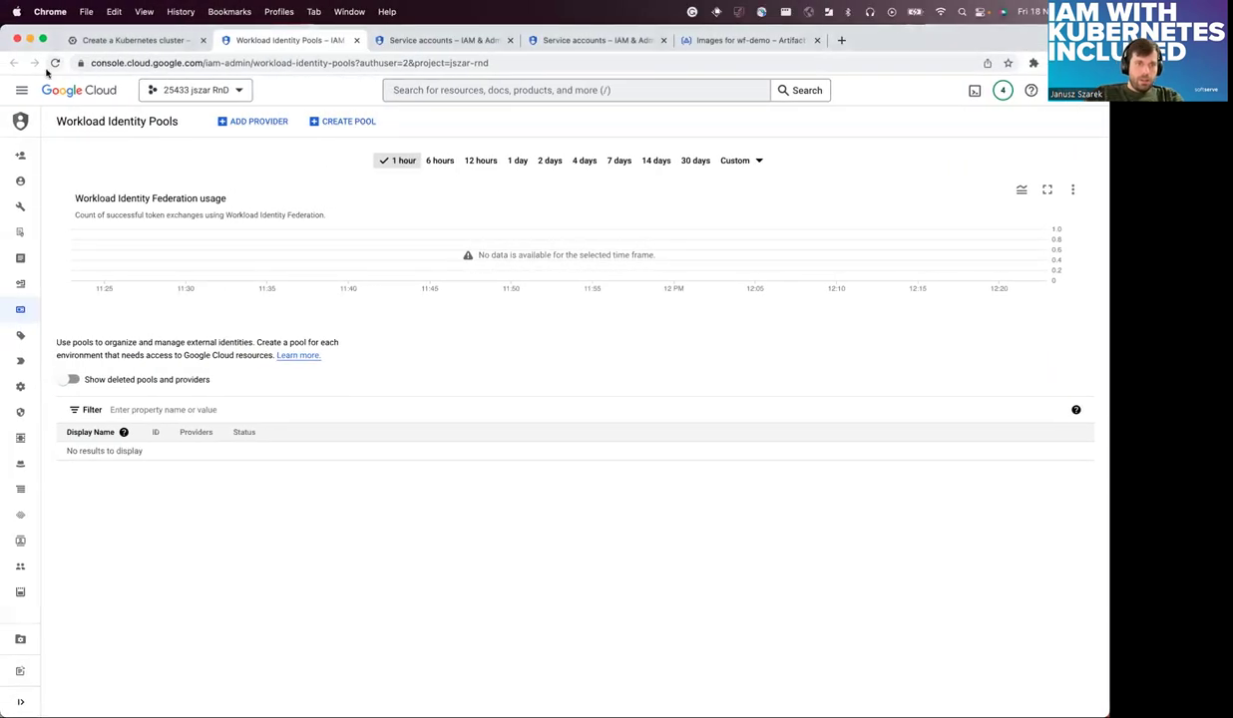
{"action": "left_click", "coordinate": [55, 63]}
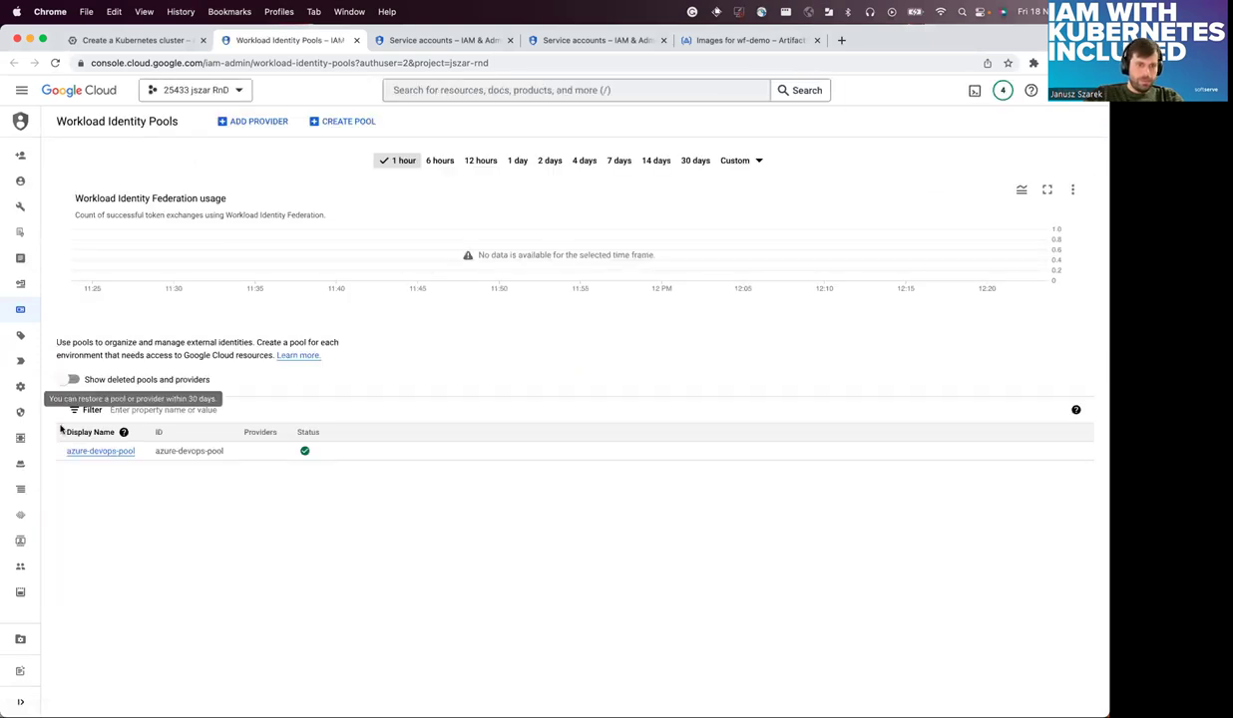
{"action": "key", "text": "super+Tab"}
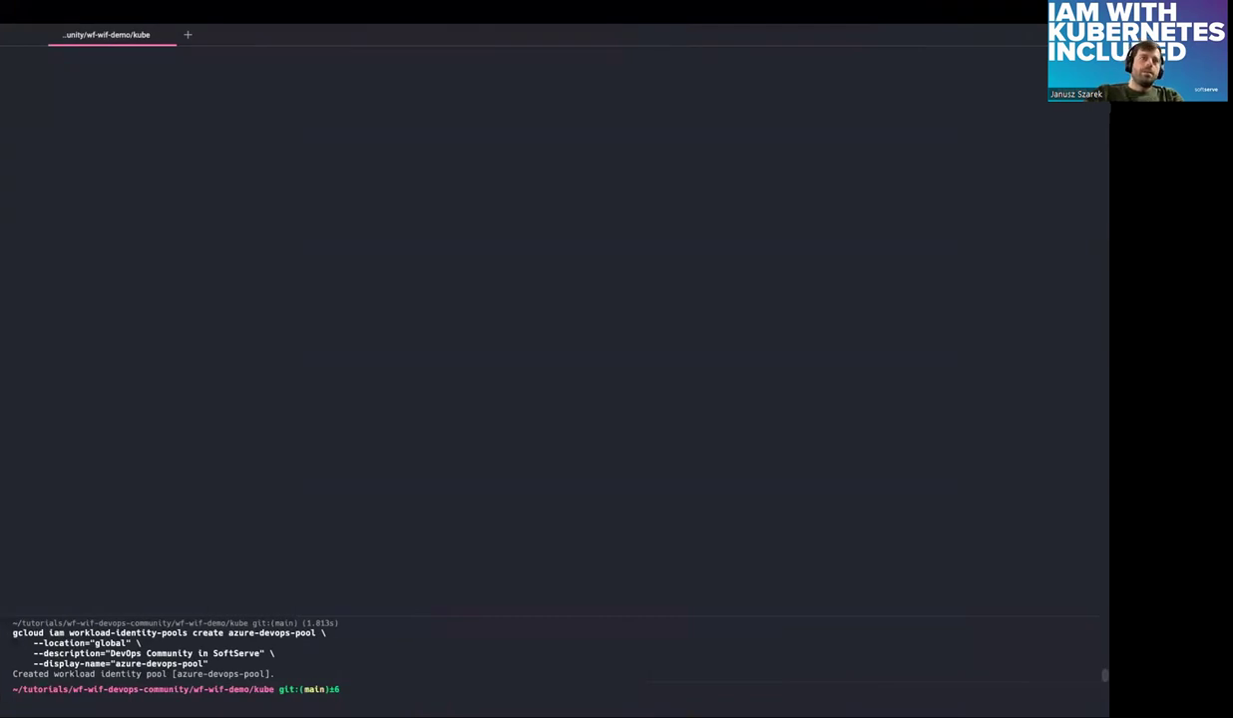
{"action": "mouse_move", "coordinate": [512, 692]}
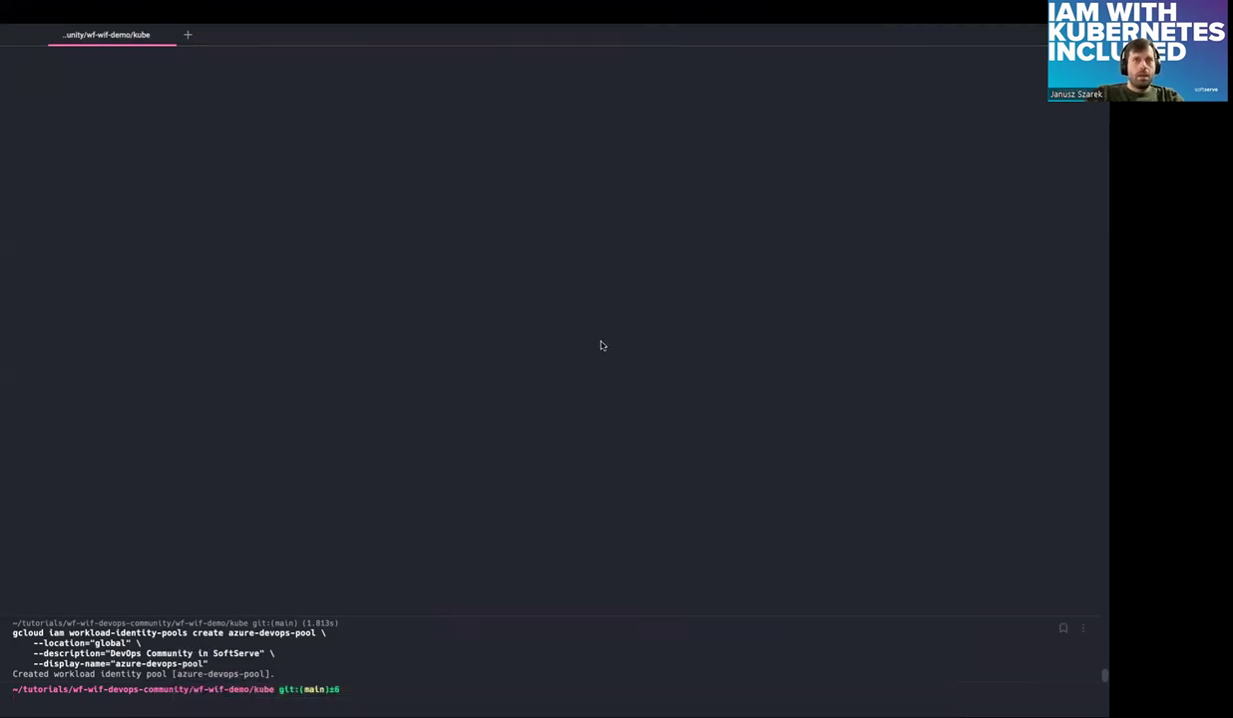
{"action": "key", "text": "Up"}
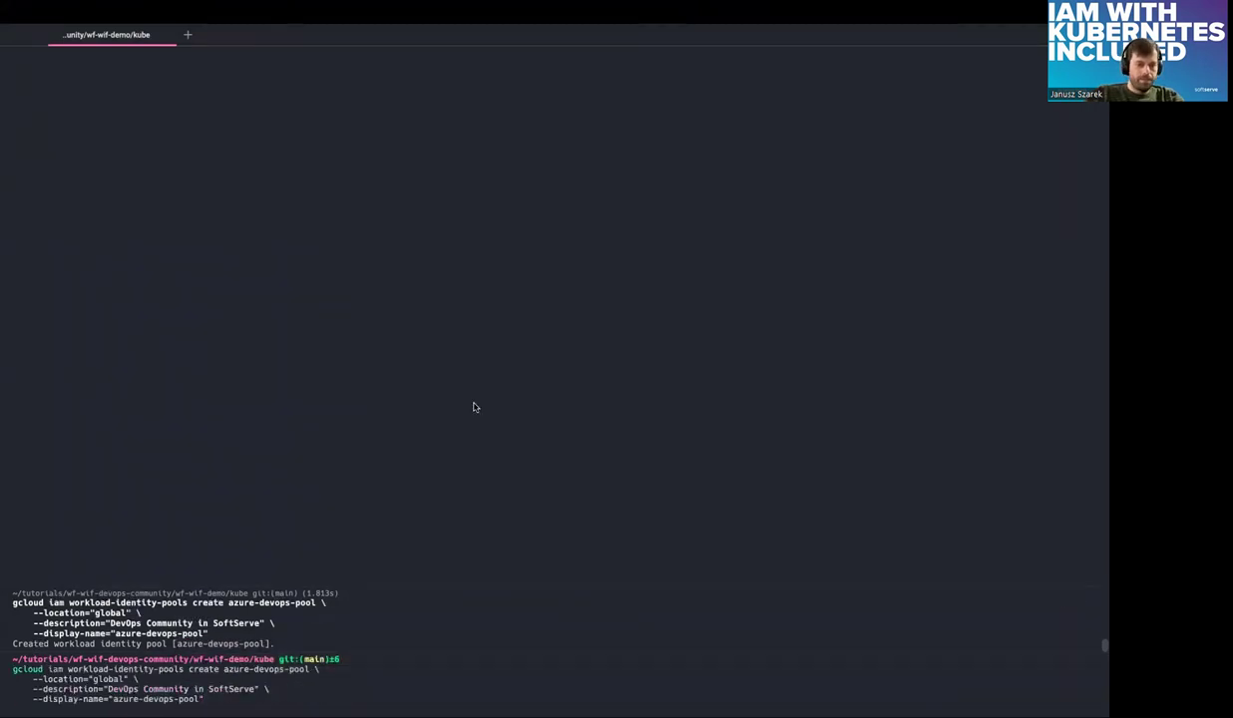
{"action": "key", "text": "Down"}
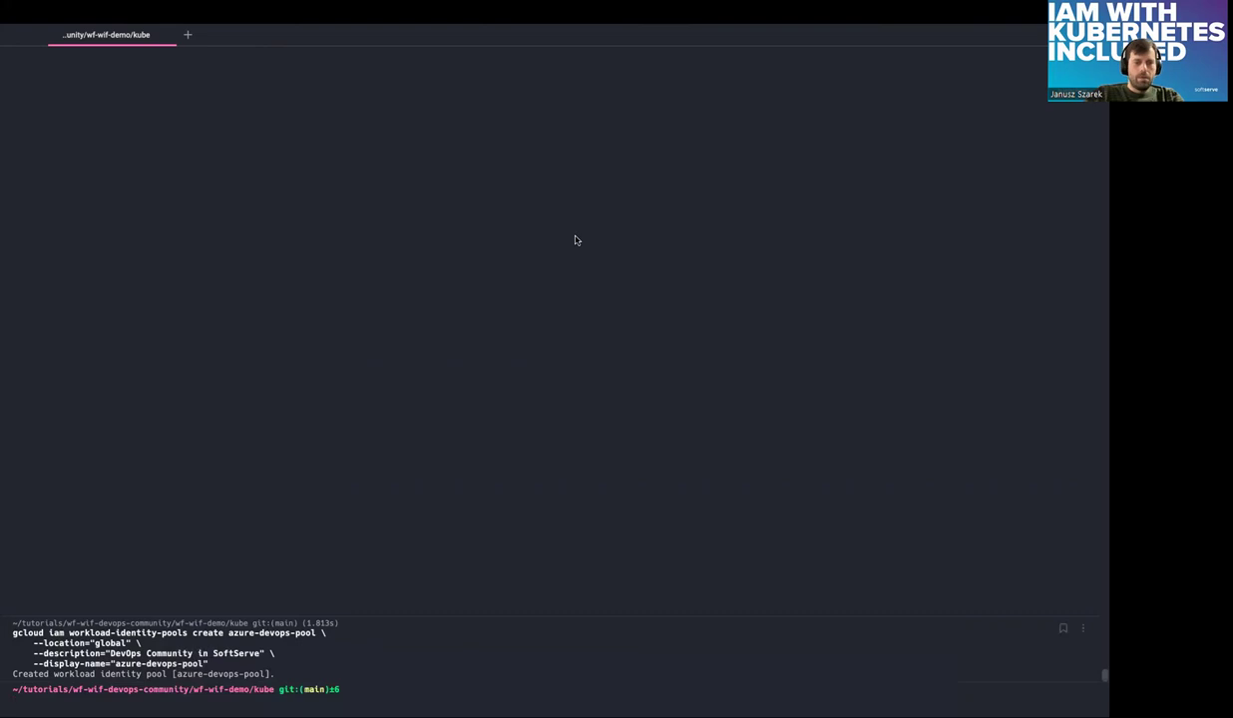
{"action": "type", "text": "gcloud iam workload-identity-pools providers create-oidc app-test \\     --location=\"global\" \\     --workload-identity-pool=\"azure-devops-pool\" \\     --issuer-uri=\"https://sts.windows.net/5f08a5eb-b300-456d-a364-03b18c68e205/\" \\     --allowed-audiences=\"api://819655cf-b06c-430f-92bd-1cc139a2d203,https://management.core.windows.net/\" \\     --attribute-mapping=\"google.subject=assertion.sub,attribute.oid=assertion.oid\""}
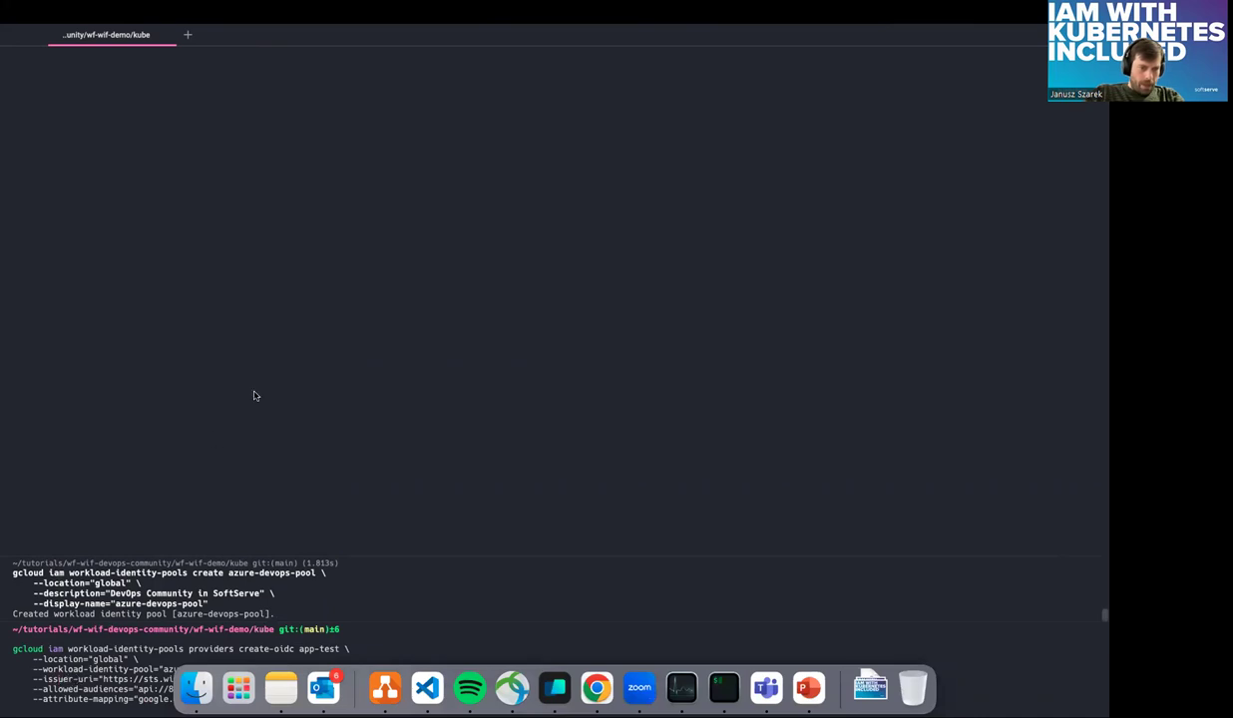
{"action": "left_click_drag", "start_coordinate": [219, 678], "coordinate": [401, 678]}
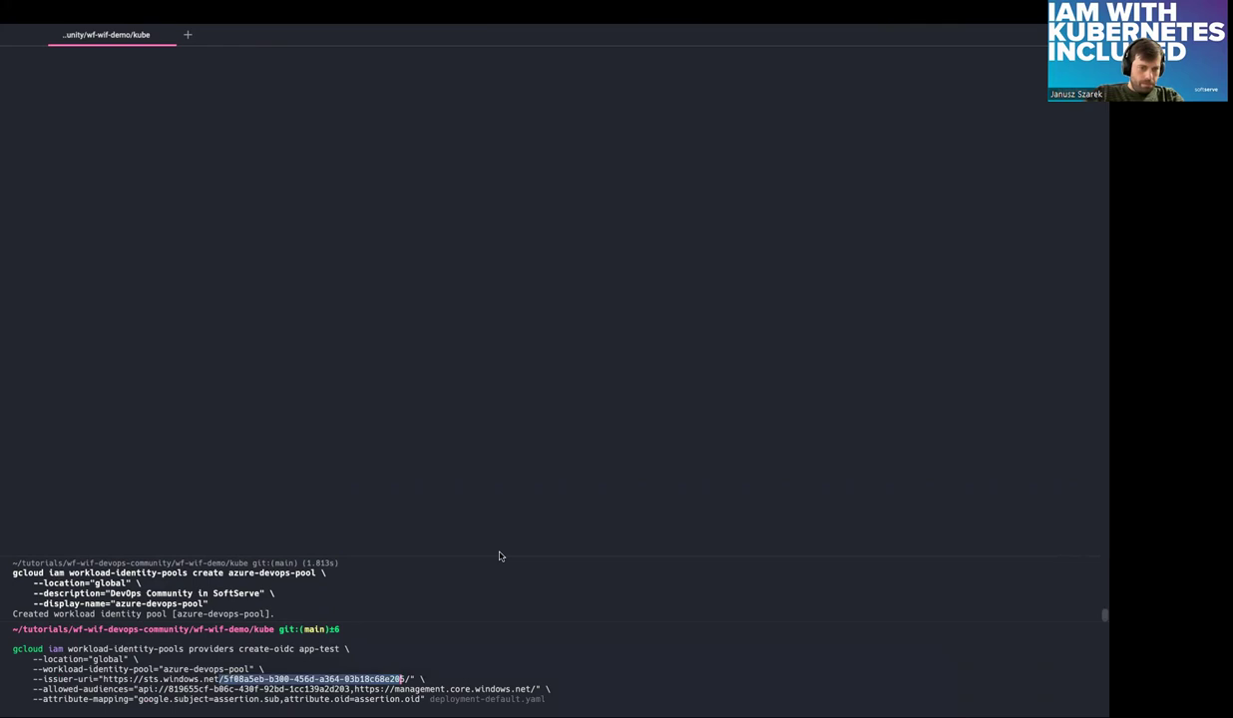
{"action": "left_click", "coordinate": [169, 688]}
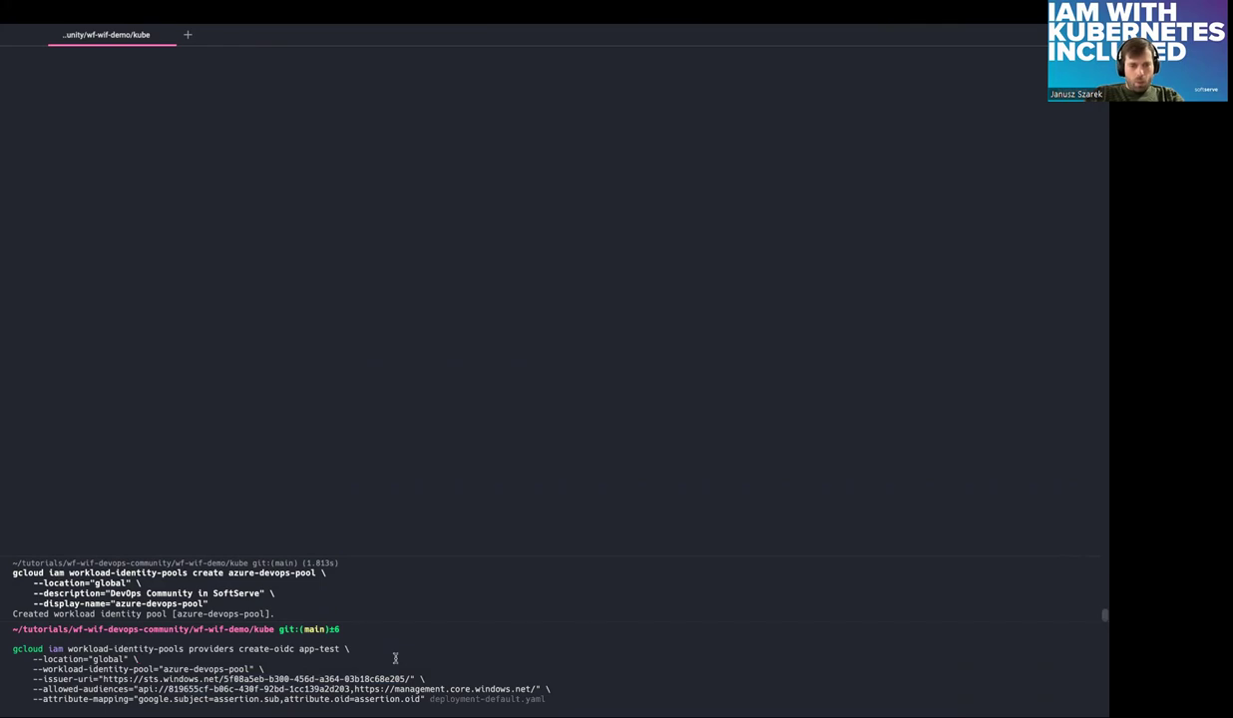
{"action": "key", "text": "ctrl+c"}
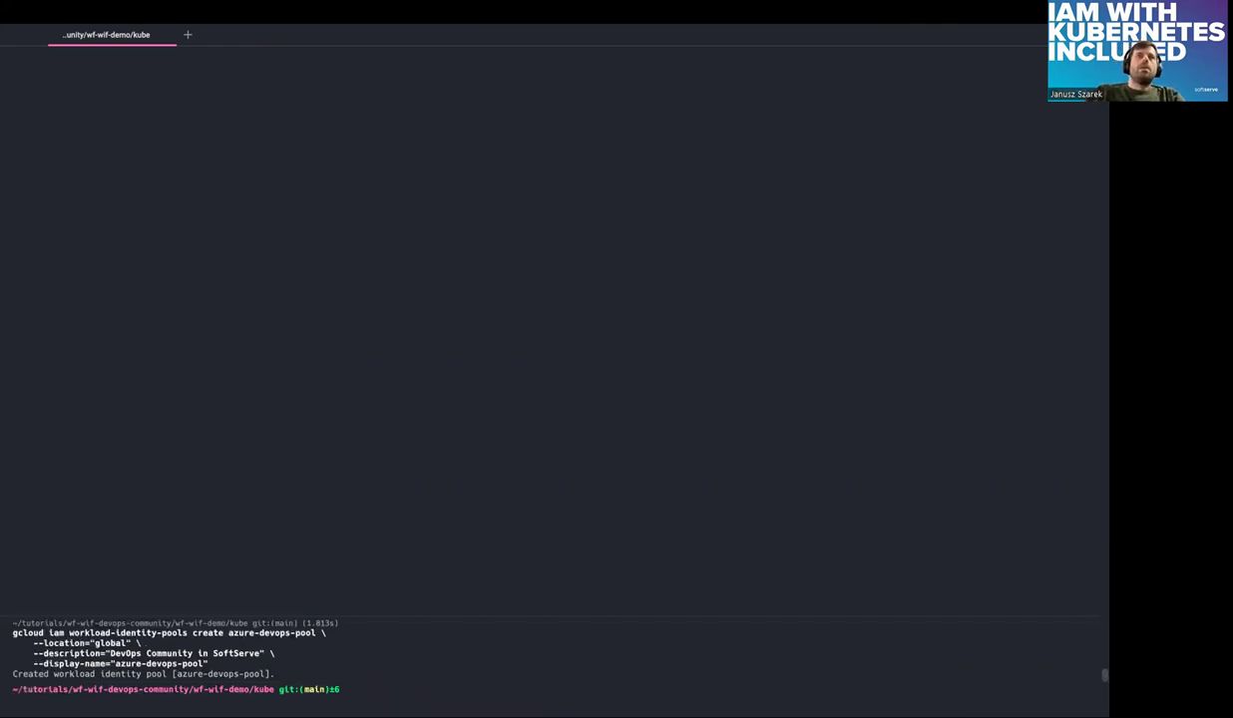
- Log in to Azure with az login as the service principal, giving its client ID, tenant ID and password
{"action": "key", "text": "super+v"}
{"action": "key", "text": "Return"}
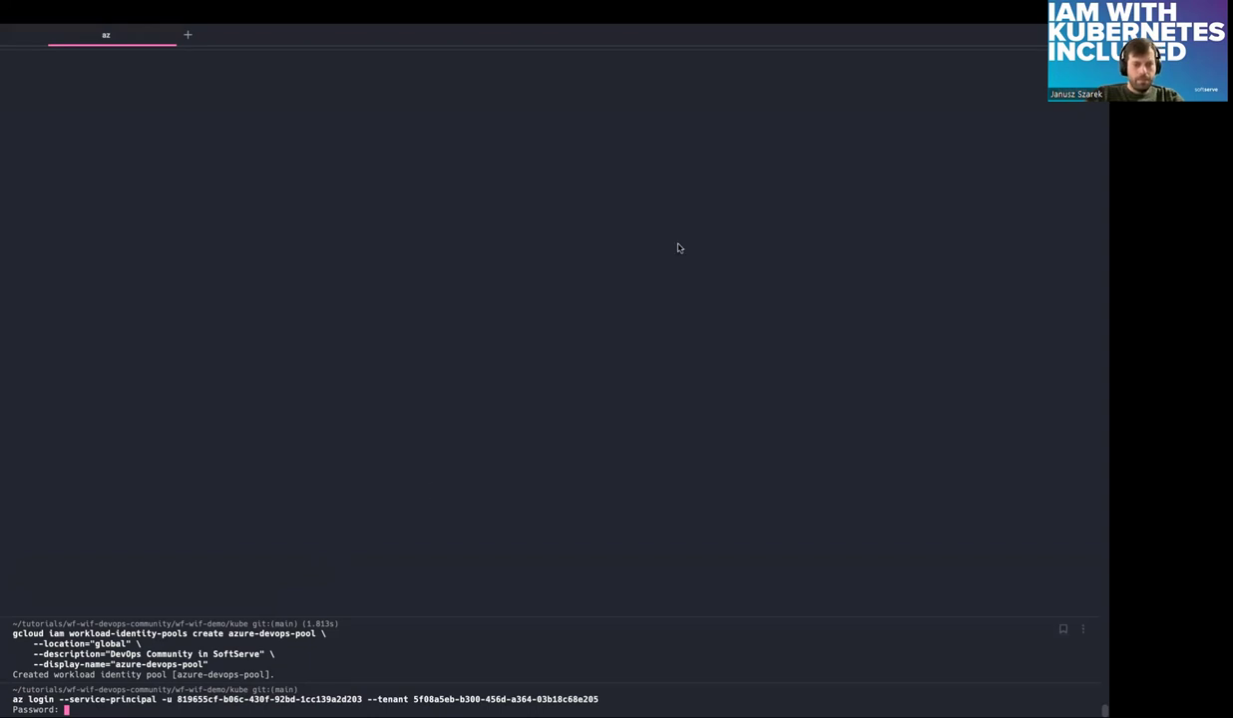
{"action": "key", "text": "Return"}
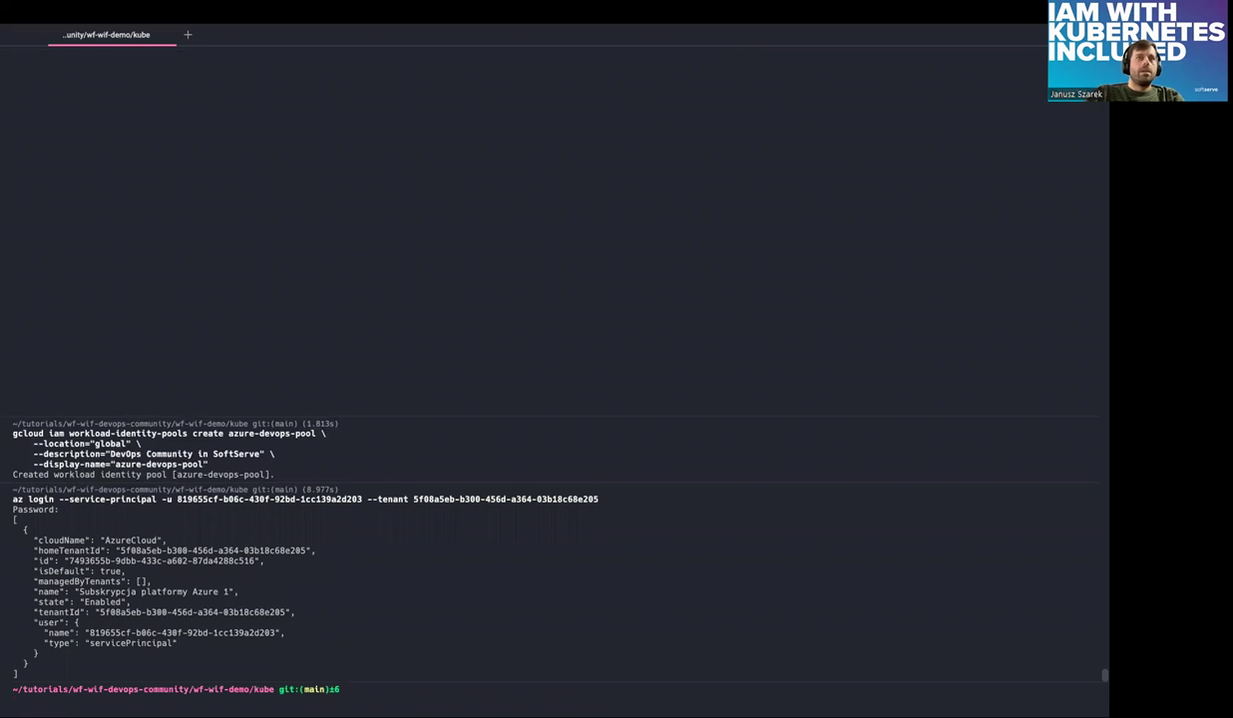
- Request an Azure access token with "az account get-access-token --query accessToken --output tsv" and copy the returned token
{"action": "key", "text": "super+v"}
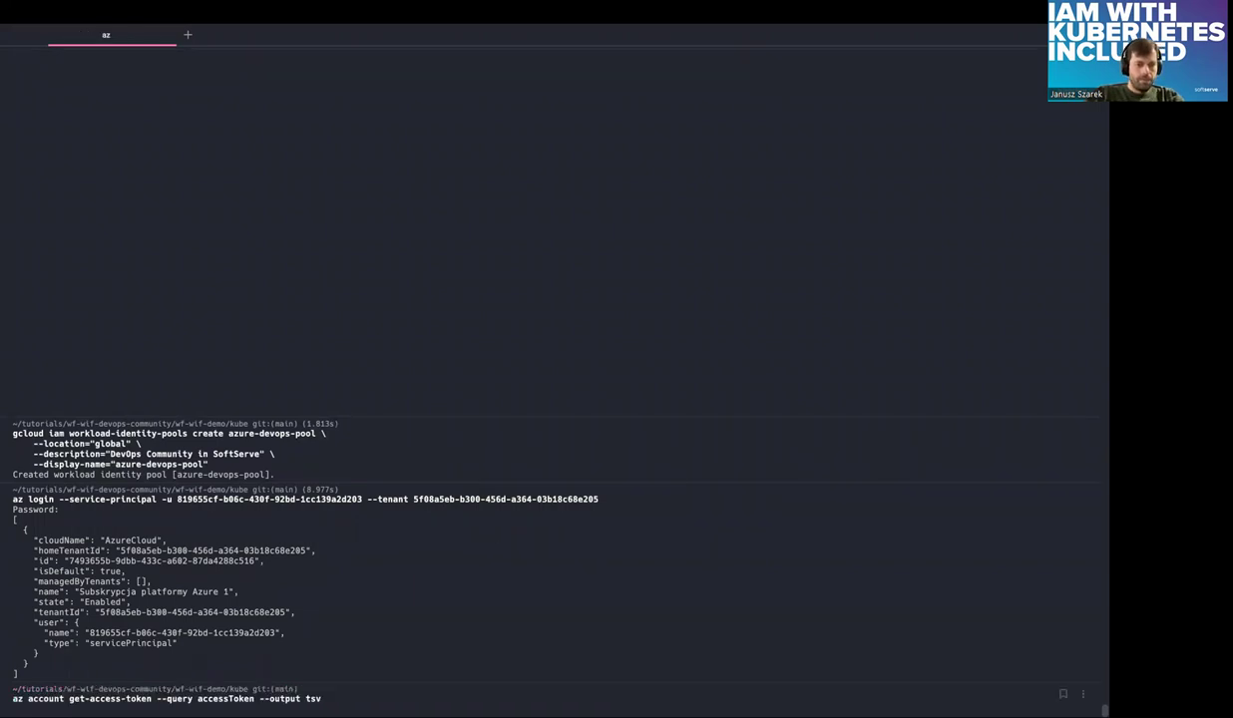
{"action": "key", "text": "Return"}
{"action": "left_click_drag", "start_coordinate": [351, 675], "coordinate": [13, 612]}
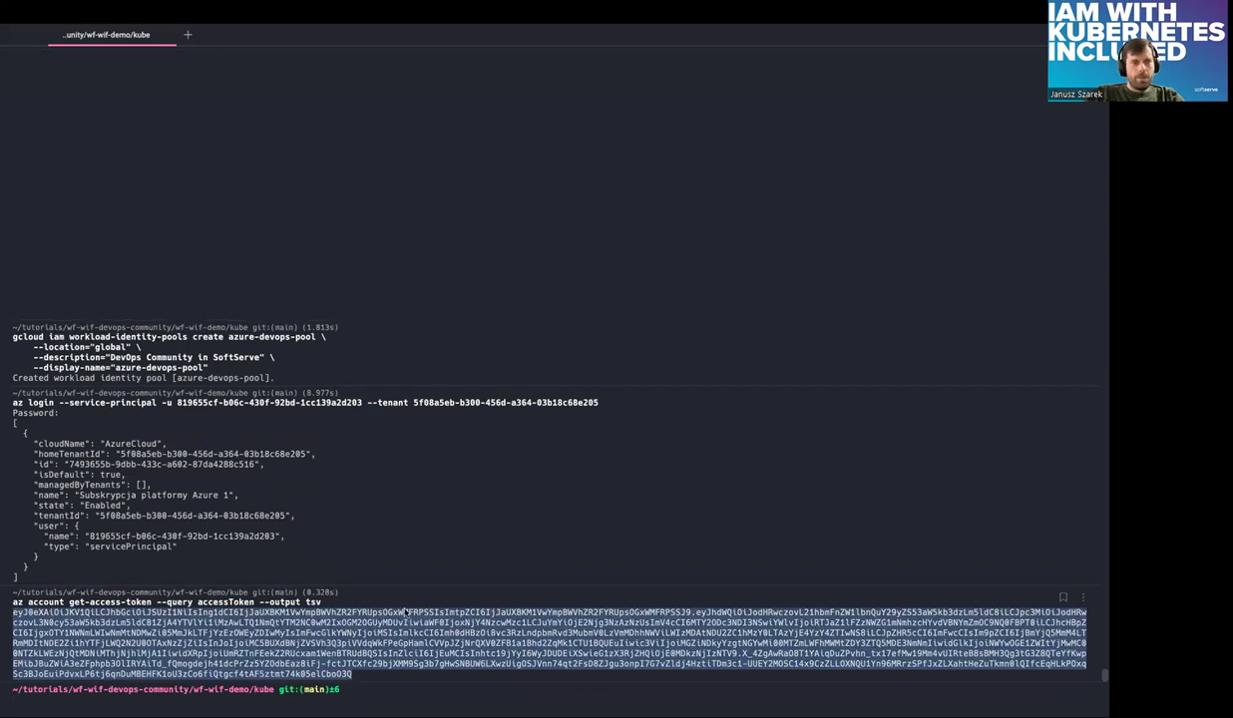
- Switch to VS Code, paste the Azure access token into the empty req.rest file and enlarge the window
{"action": "key", "text": "super+Tab"}
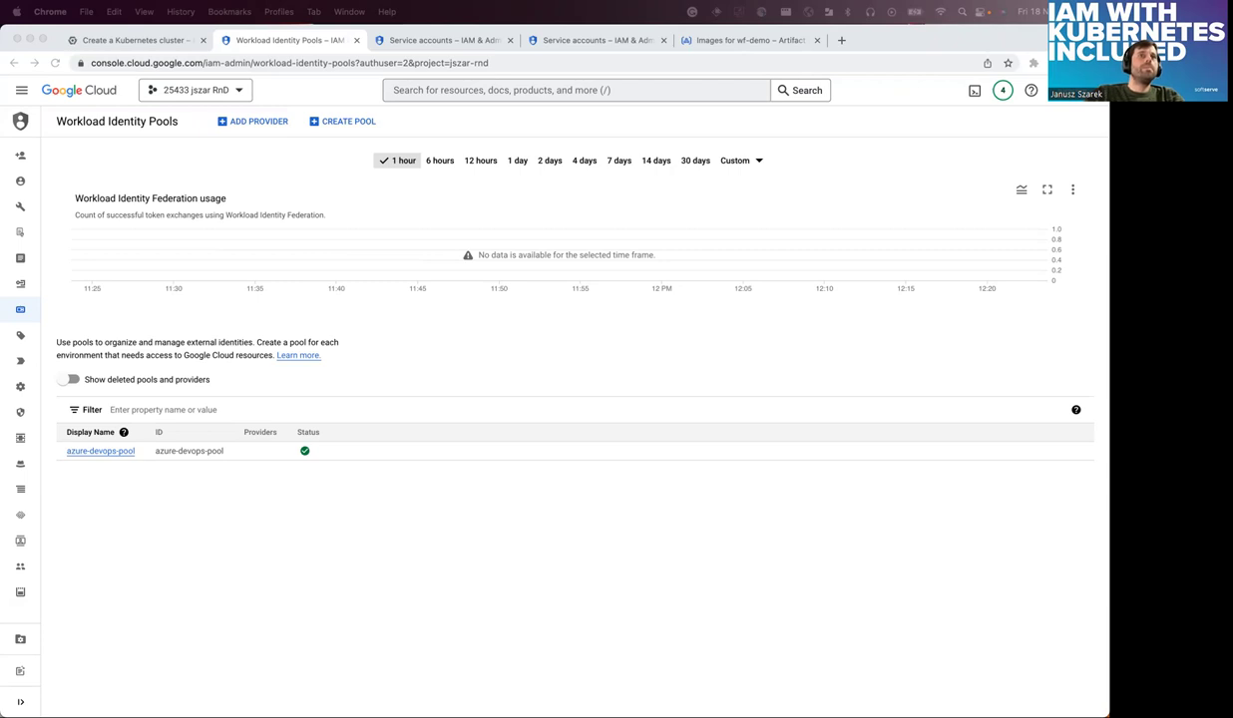
{"action": "key", "text": "super+Tab"}
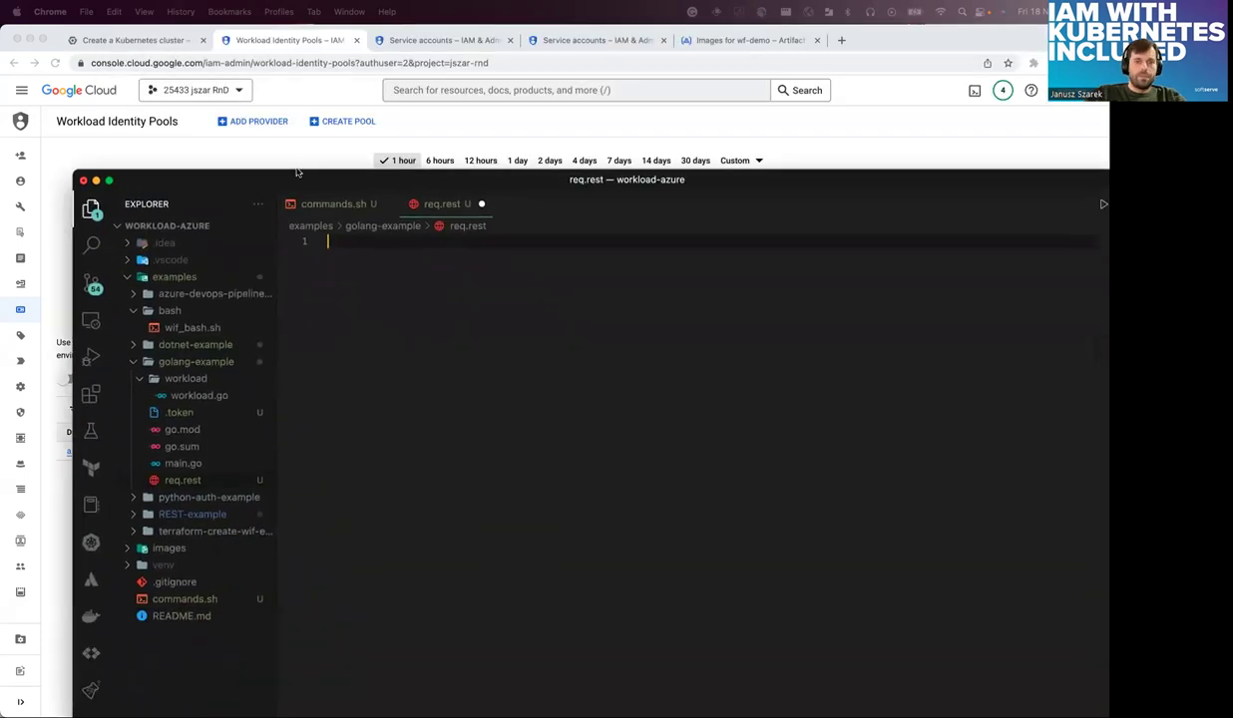
{"action": "key", "text": "super+v"}
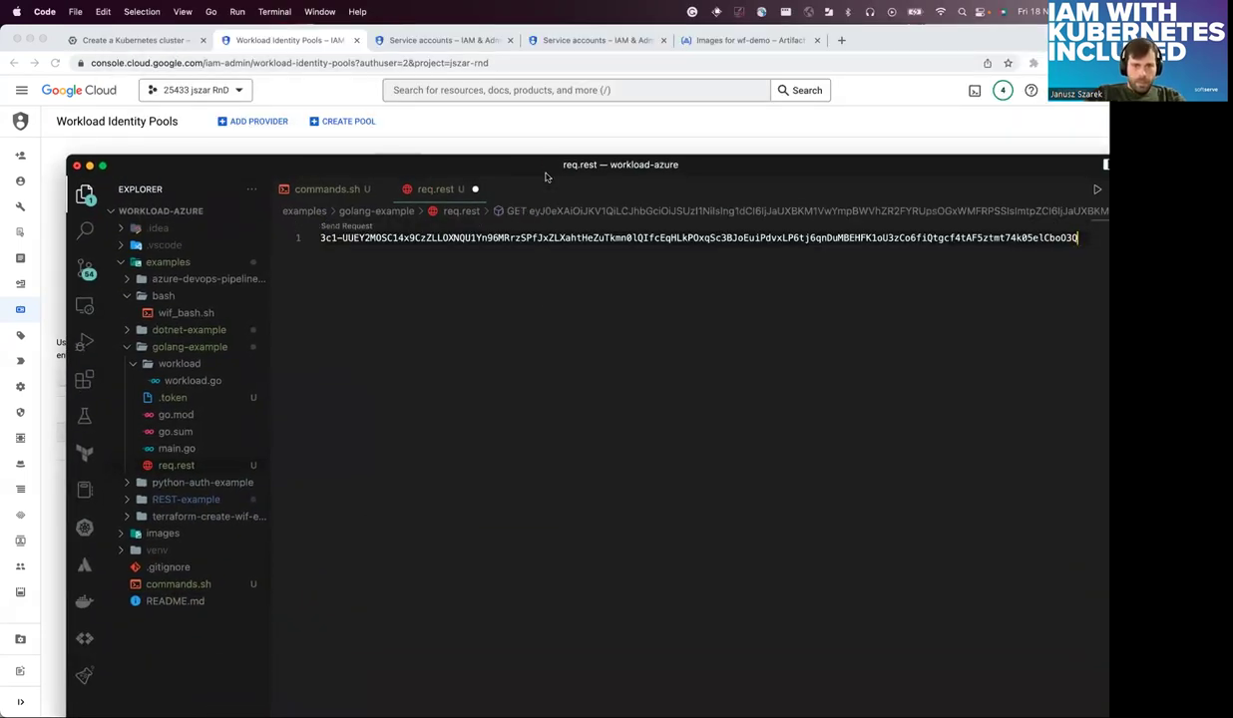
{"action": "double_click", "coordinate": [534, 166]}
- Try to decode the selected access token in req.rest
{"action": "key", "text": "super+a"}
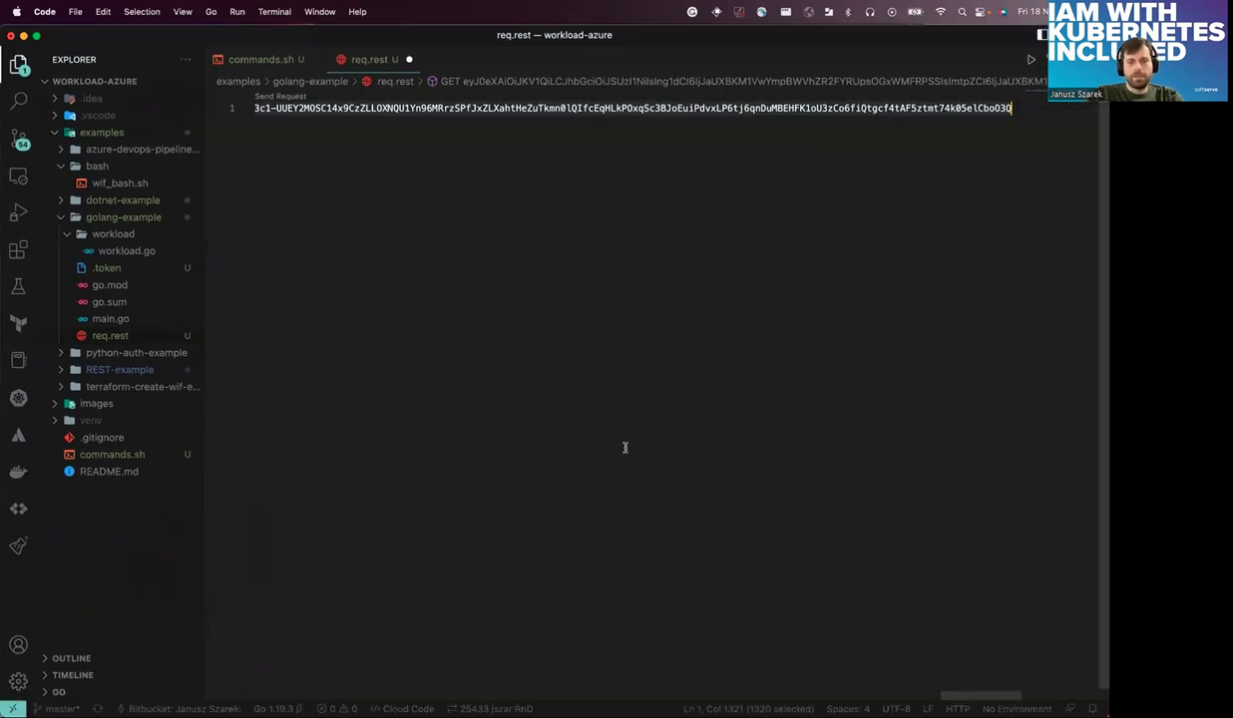
{"action": "key", "text": "super+shift+p"}
{"action": "key", "text": "Down"}
{"action": "key", "text": "Return"}
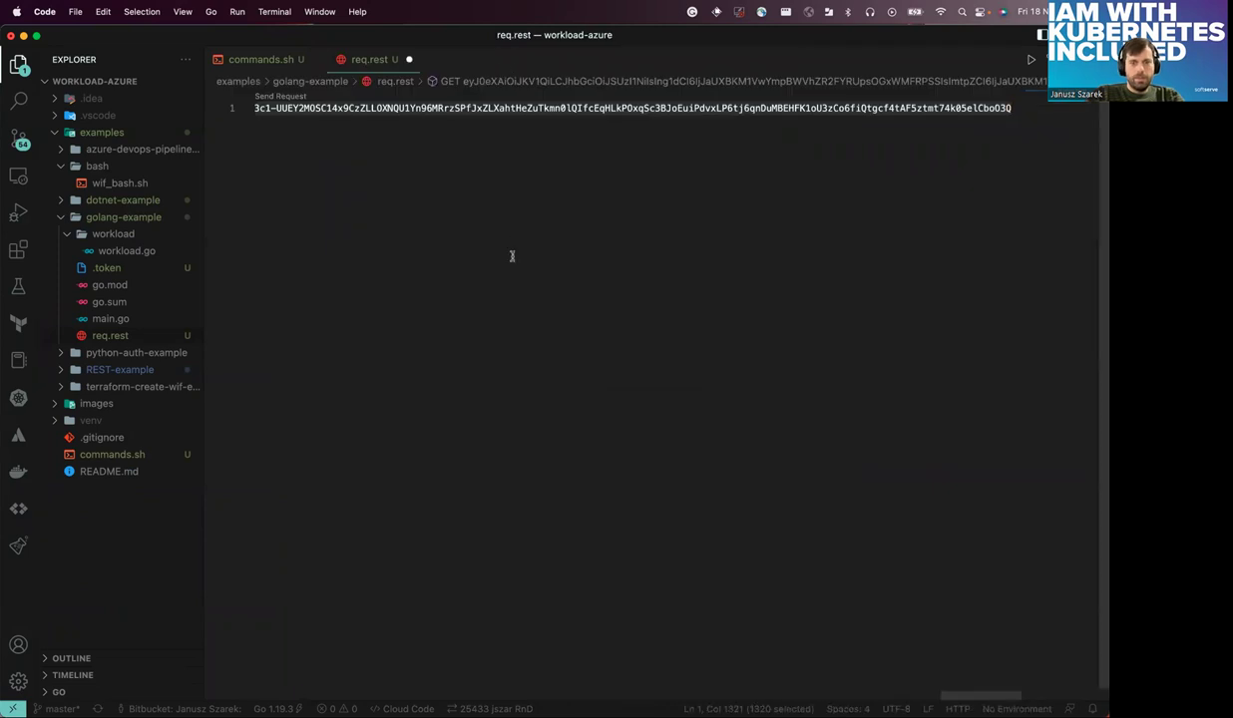
{"action": "key", "text": "super+shift+p"}
{"action": "key", "text": "Down"}
{"action": "key", "text": "Down"}
{"action": "key", "text": "Up"}
{"action": "key", "text": "Return"}
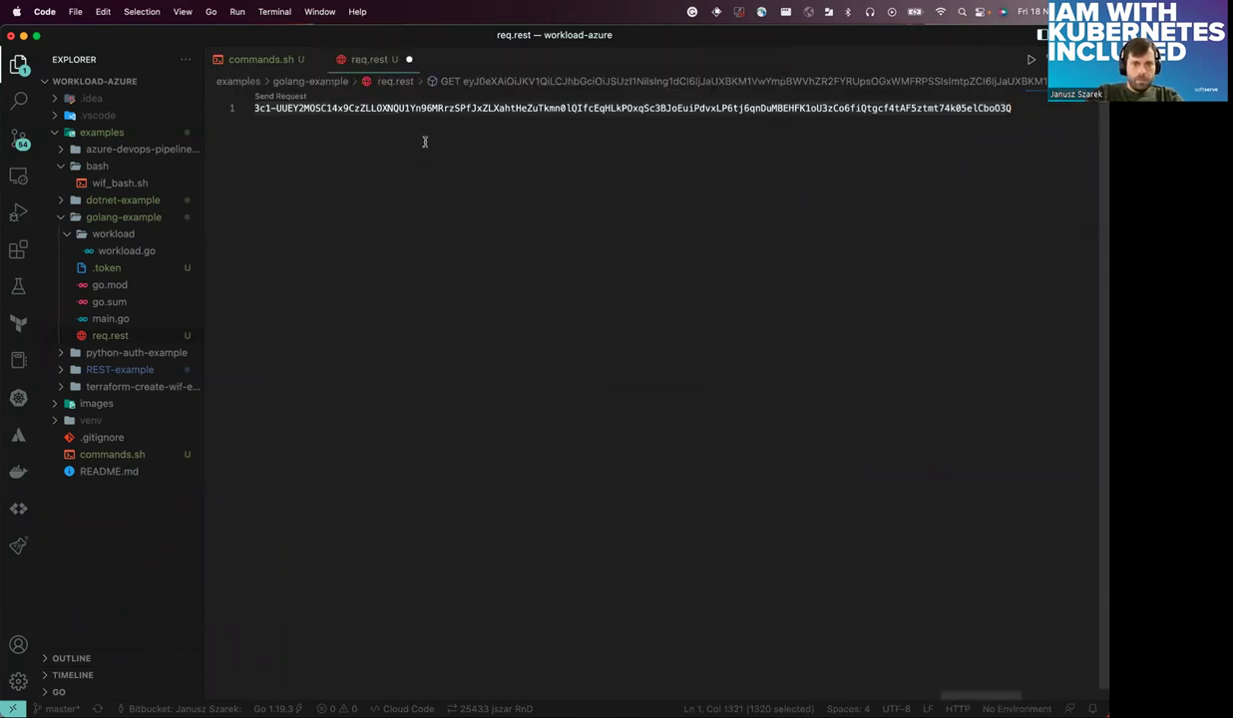
{"action": "key", "text": "super+f"}
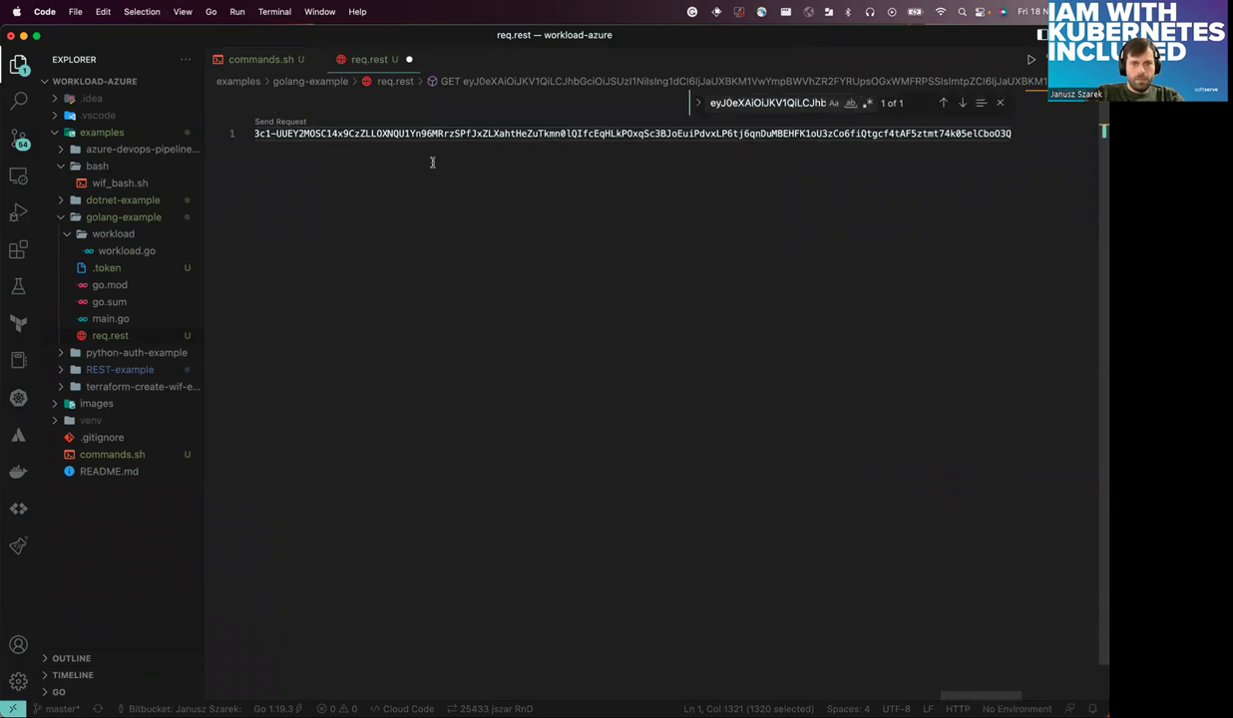
{"action": "left_click", "coordinate": [1000, 102]}
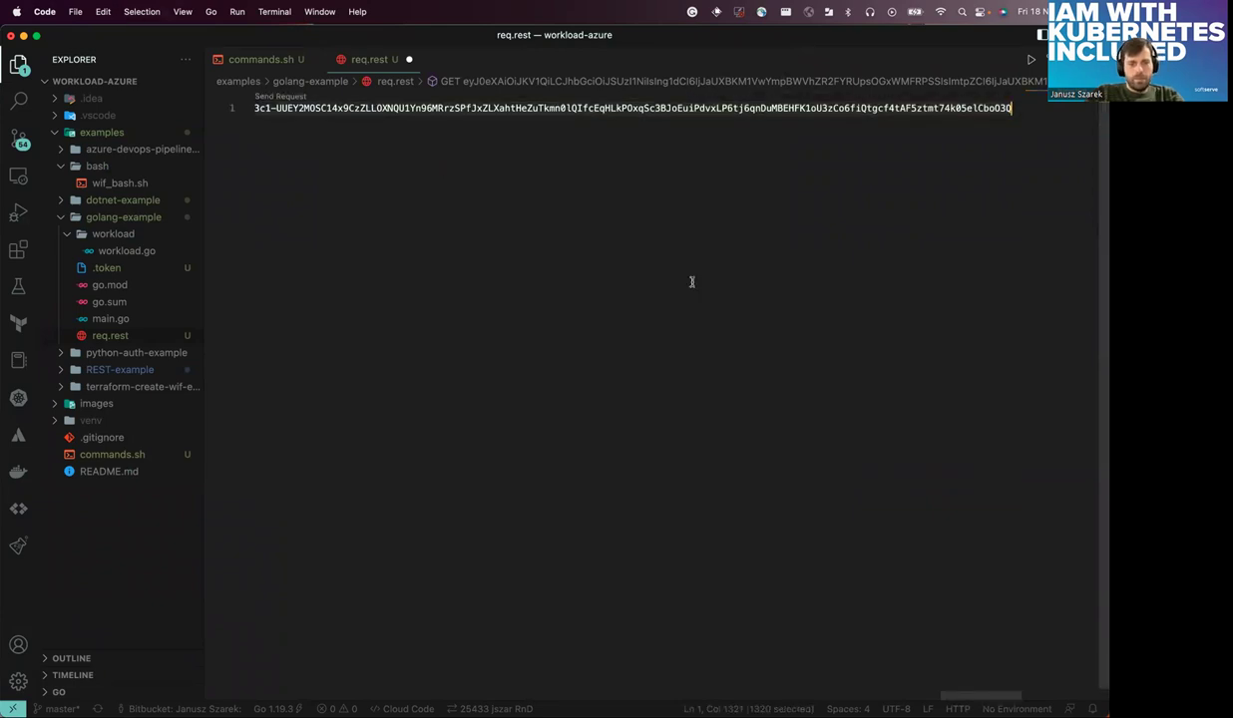
- Decode the access token in place in req.rest and hide the file explorer
{"action": "key", "text": "super+z"}
{"action": "key", "text": "super+shift+p"}
{"action": "key", "text": "Escape"}
{"action": "key", "text": "Escape"}
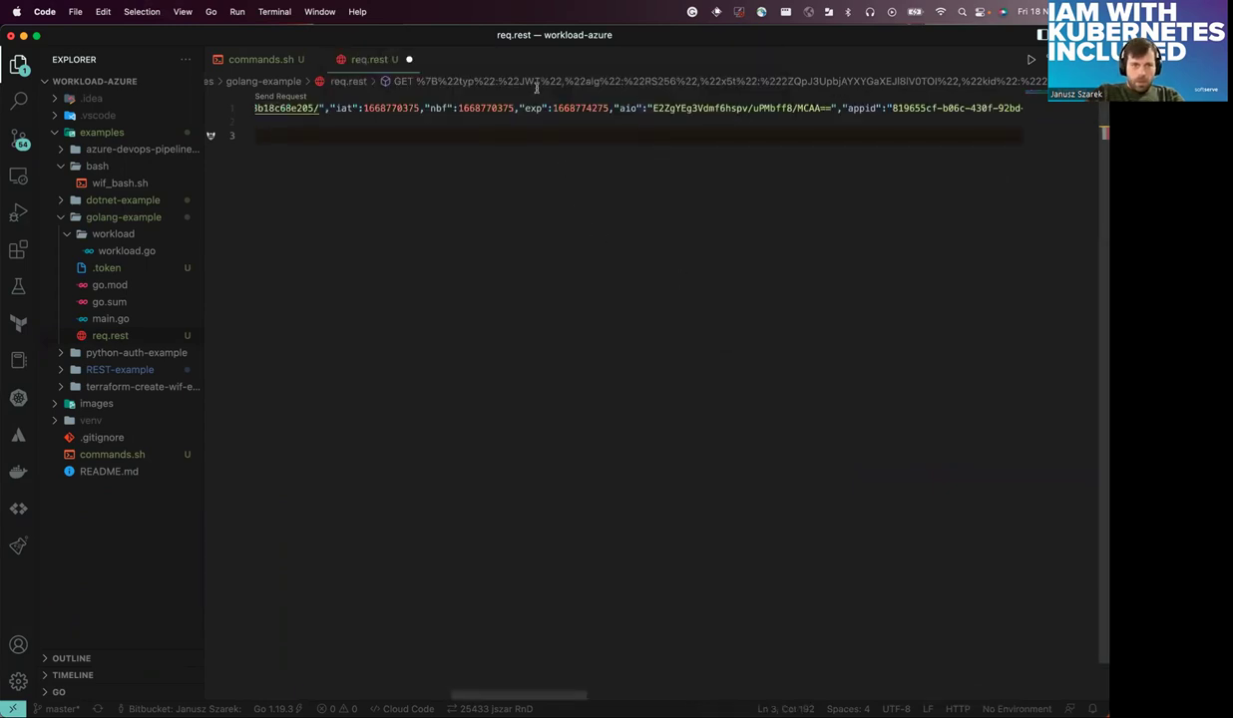
{"action": "left_click", "coordinate": [18, 65]}
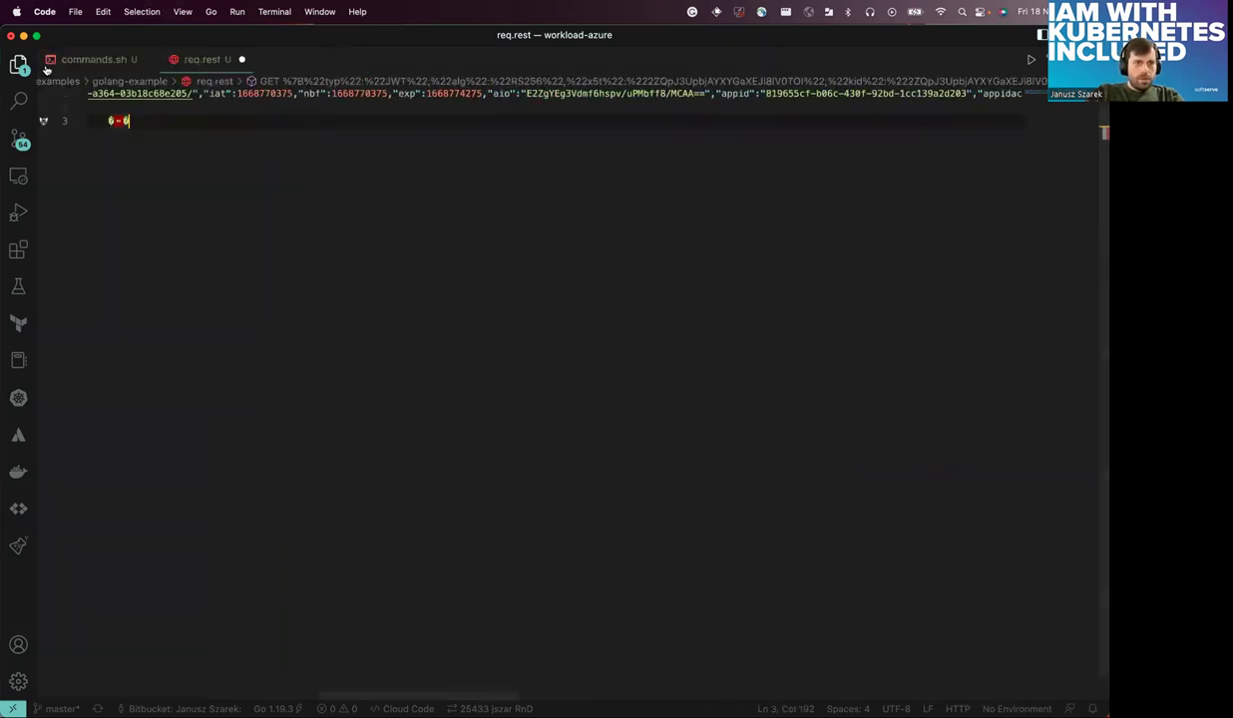
- Delete the garbled lines below the first line of the decoded token in req.rest
{"action": "scroll", "coordinate": [650, 193], "scroll_direction": "right", "scroll_amount": 15}
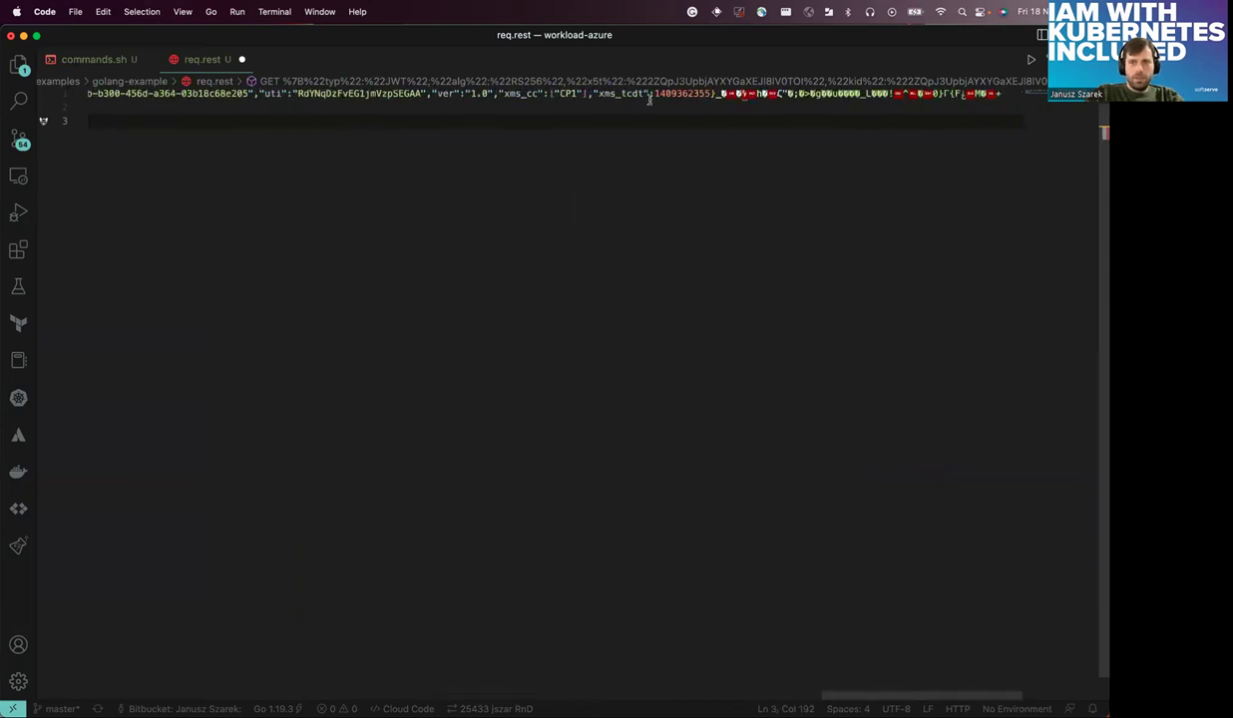
{"action": "scroll", "coordinate": [628, 182], "scroll_direction": "left", "scroll_amount": 15}
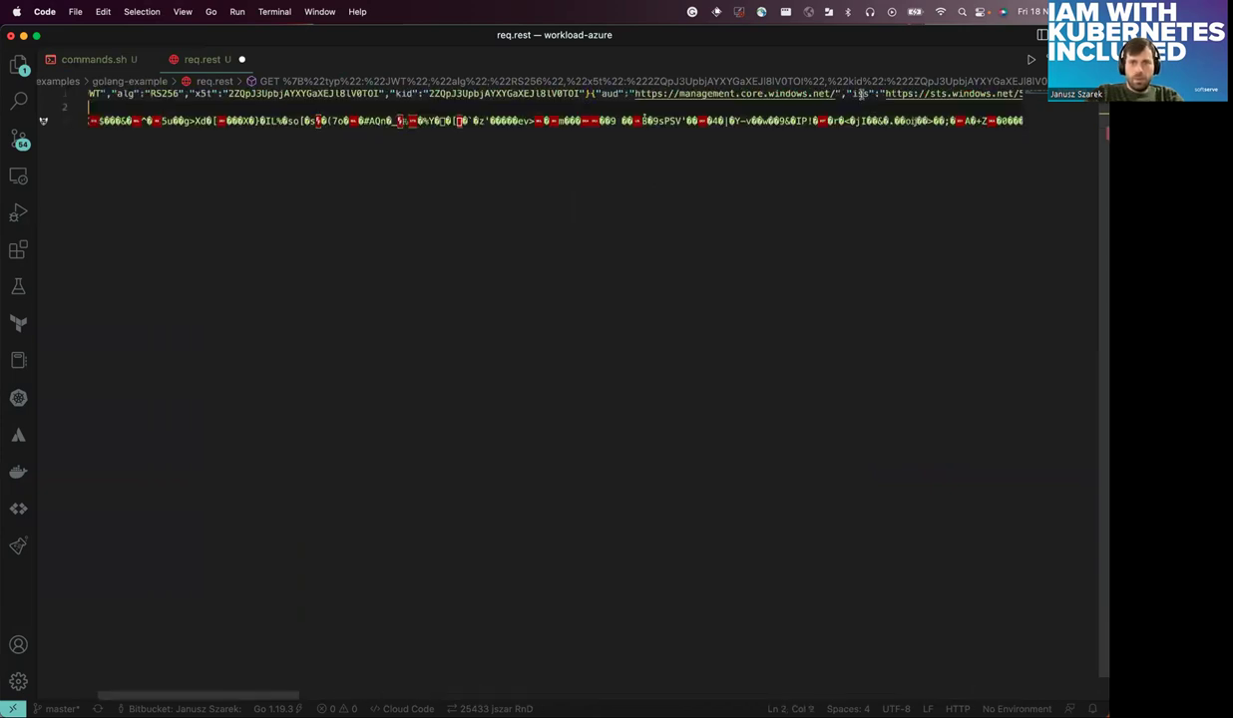
{"action": "key", "text": "shift+Up"}
{"action": "key", "text": "shift+Up"}
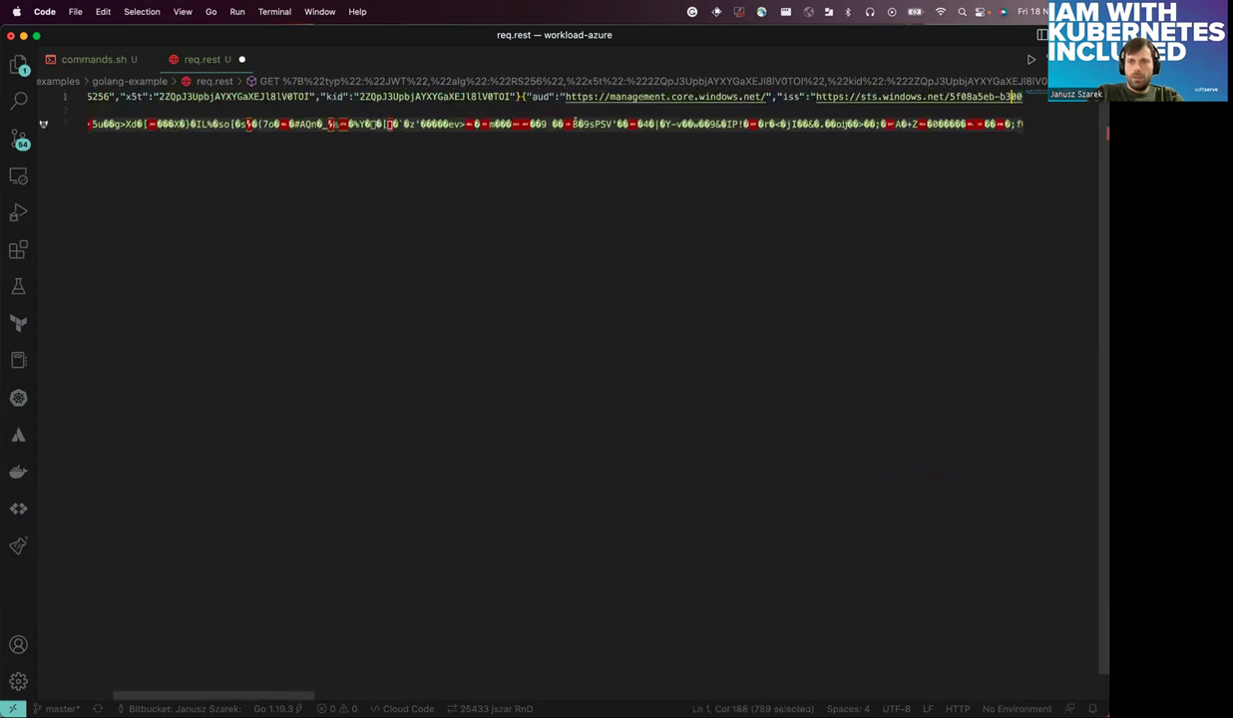
{"action": "key", "text": "shift+End"}
{"action": "key", "text": "Right"}
- Delete the garbled characters after the payload's closing brace at the end of line 1
{"action": "key", "text": "shift+Left"}
{"action": "key", "text": "shift+Left"}
{"action": "key", "text": "shift+Left"}
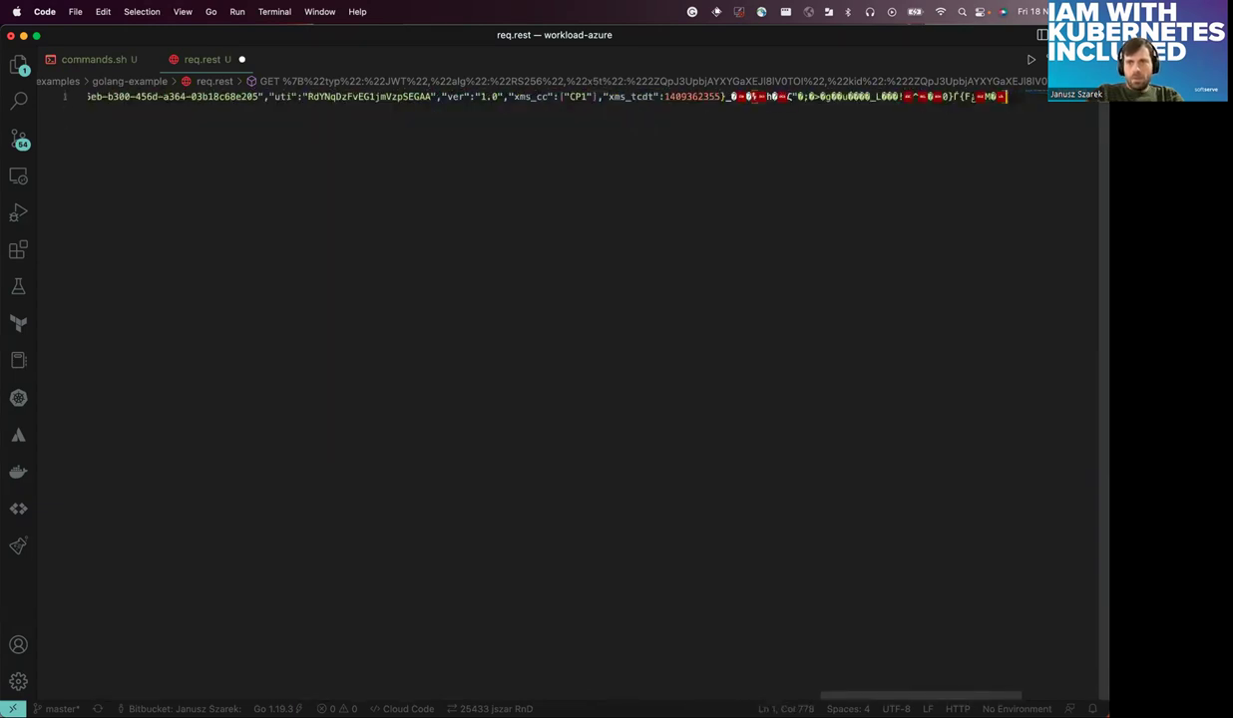
{"action": "key", "text": "alt+shift+Left"}
{"action": "key", "text": "alt+shift+Left"}
{"action": "key", "text": "alt+shift+Left"}
{"action": "key", "text": "alt+shift+Left"}
{"action": "key", "text": "alt+shift+Left"}
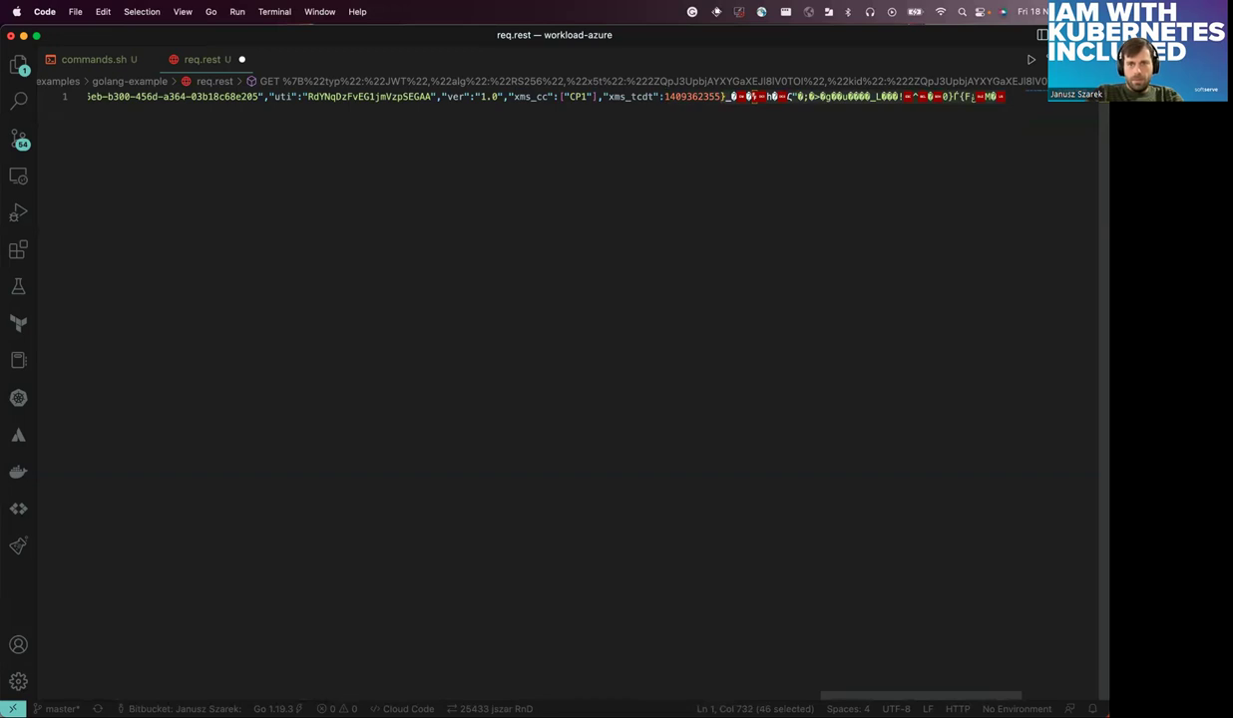
{"action": "key", "text": "BackSpace"}
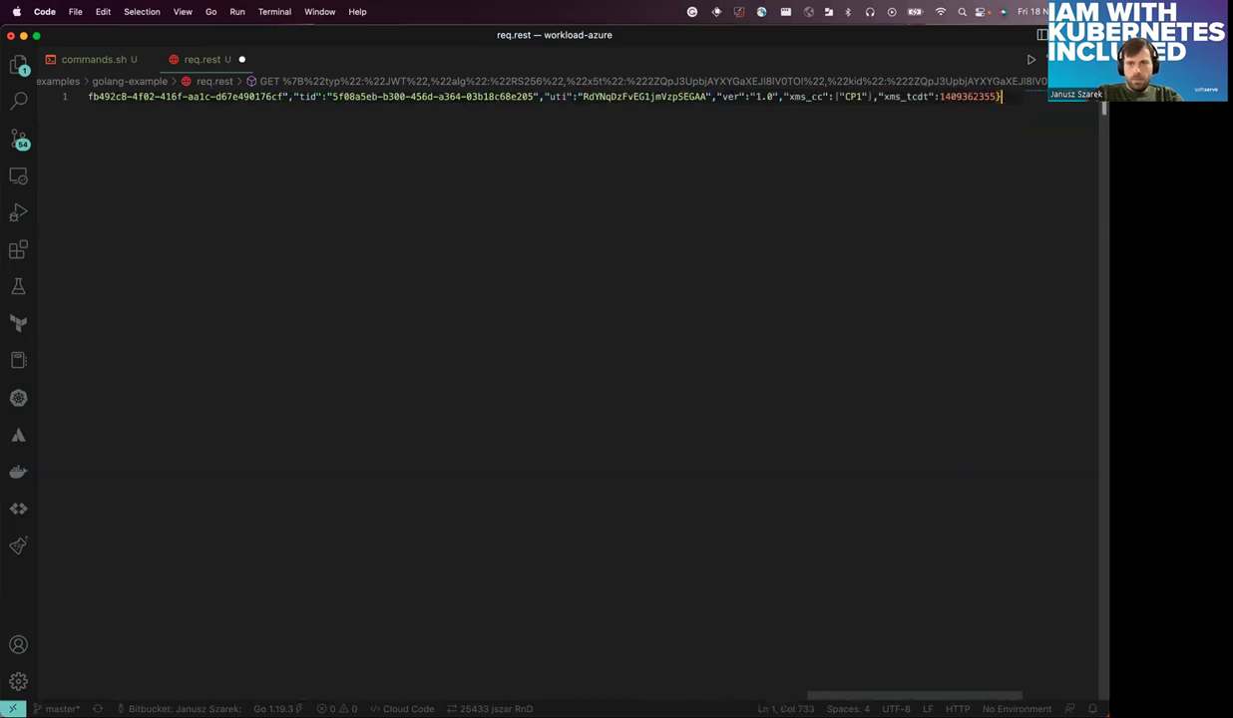
- Put the token's payload on its own line after the JWT header and format it with vscode-json: Beautify
{"action": "key", "text": "super+shift+Left"}
{"action": "key", "text": "Right"}
{"action": "key", "text": "super+Left"}
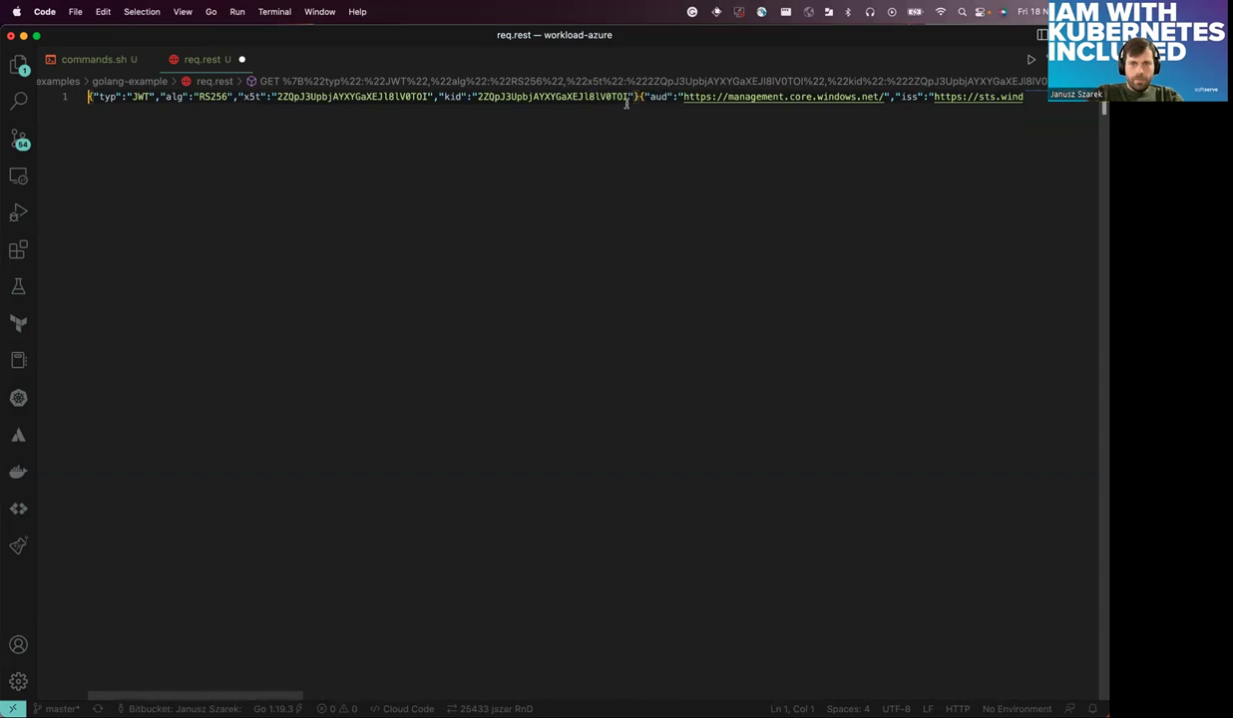
{"action": "left_click", "coordinate": [635, 96]}
{"action": "key", "text": "Return"}
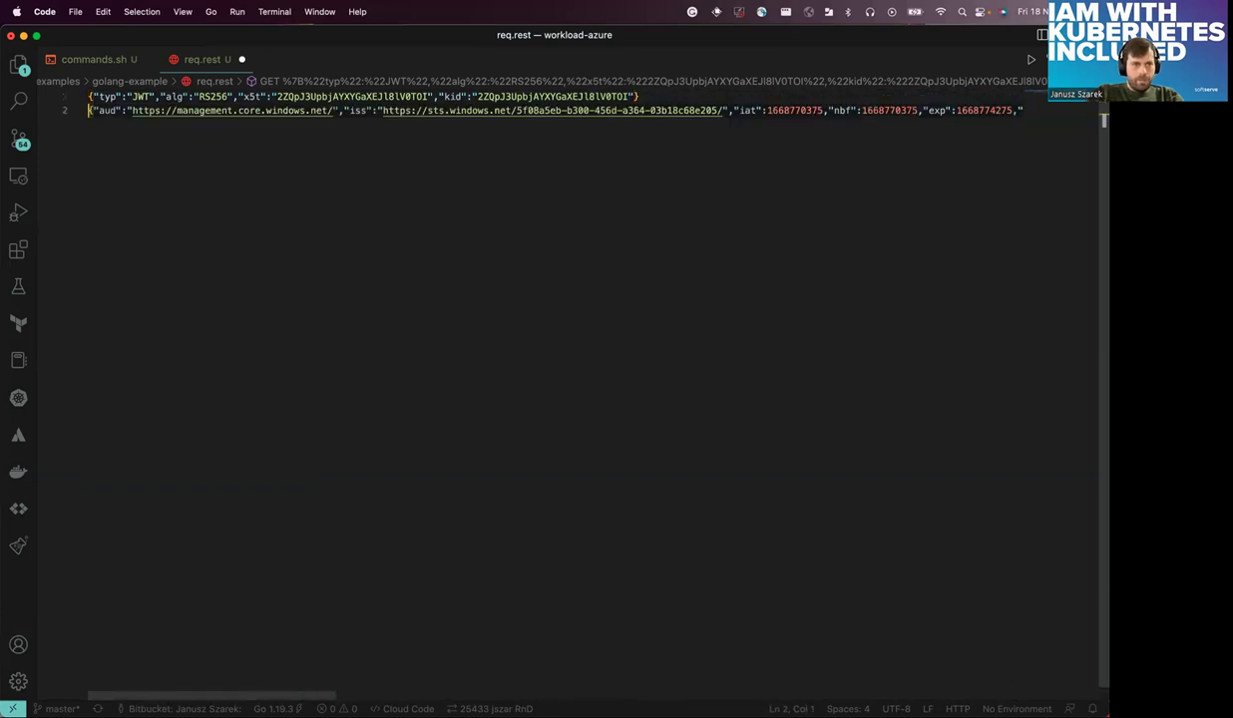
{"action": "key", "text": "super+shift+Right"}
{"action": "key", "text": "super+shift+p"}
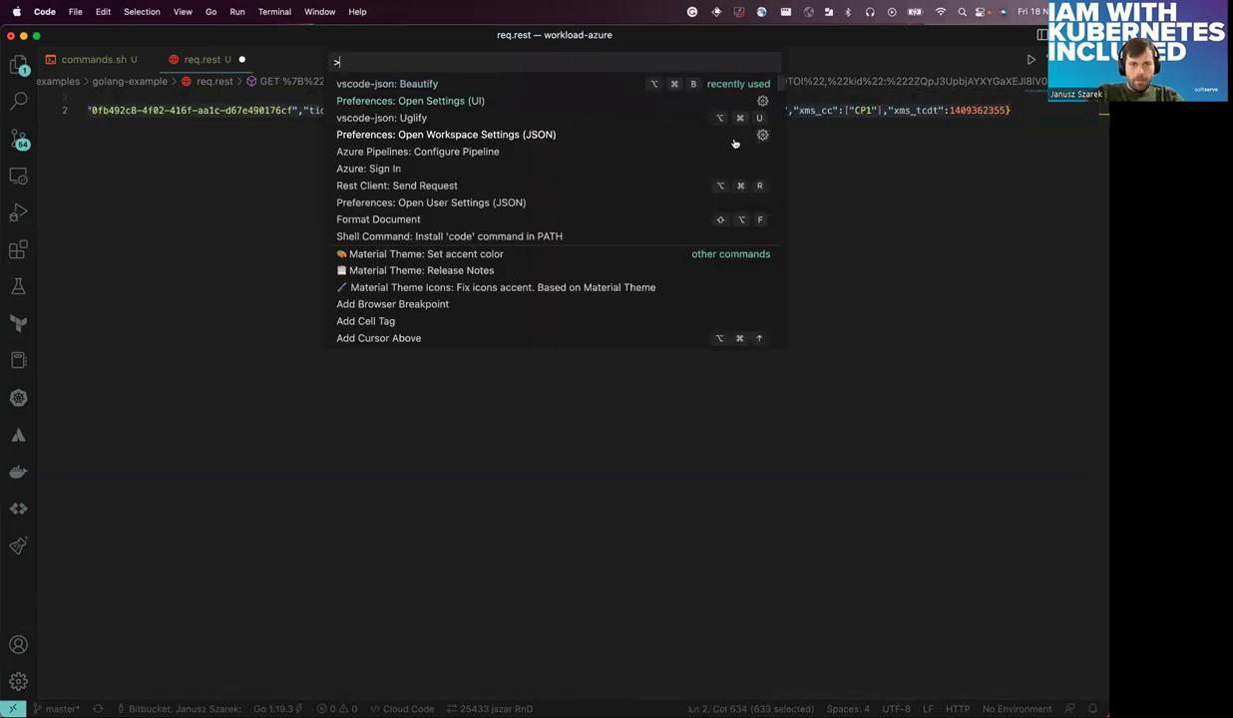
{"action": "left_click", "coordinate": [404, 84]}
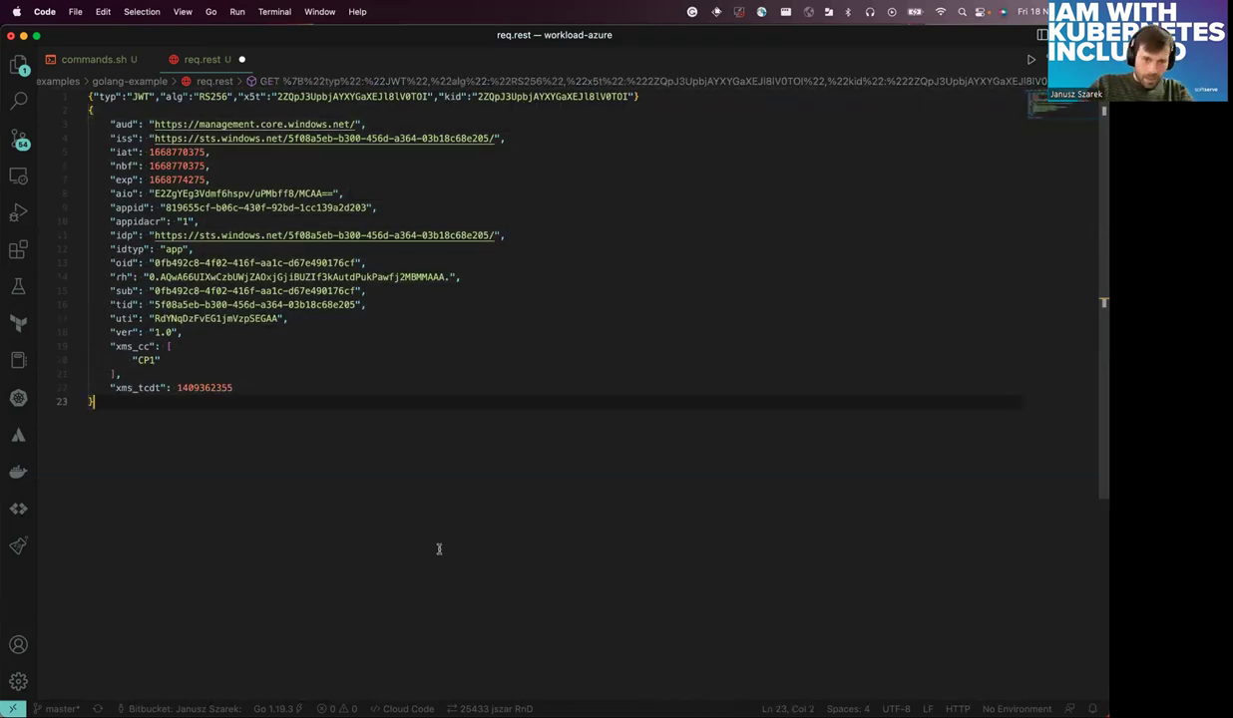
- Copy the app-test create-oidc provider command from commands.sh and paste it below the decoded payload in req.rest for comparison
{"action": "left_click", "coordinate": [94, 59]}
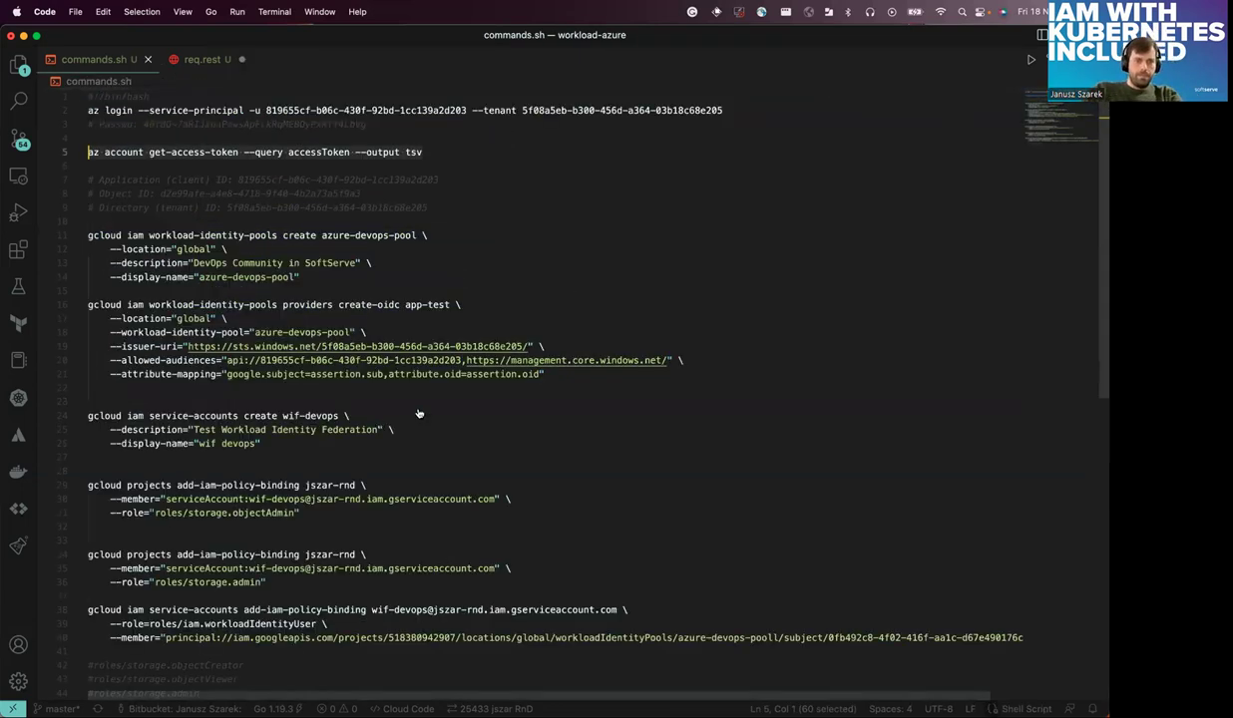
{"action": "left_click_drag", "start_coordinate": [551, 387], "coordinate": [31, 314]}
{"action": "key", "text": "super+c"}
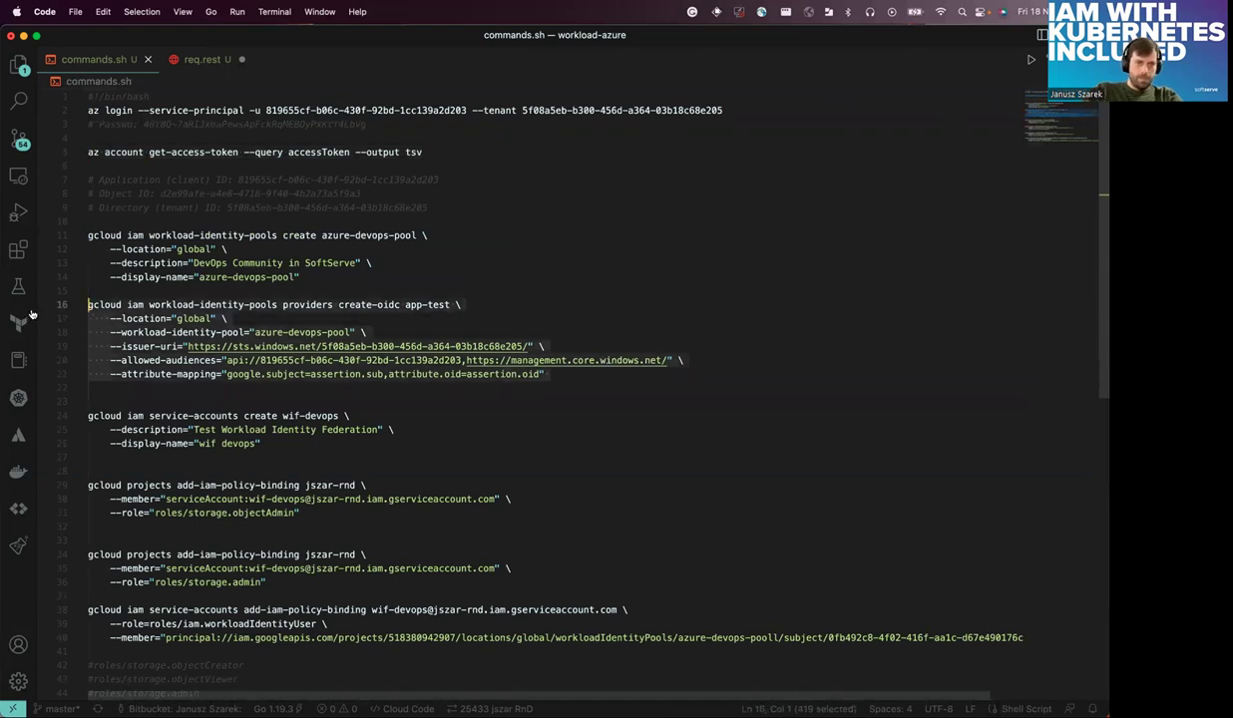
{"action": "left_click", "coordinate": [195, 60]}
{"action": "key", "text": "Return"}
{"action": "key", "text": "Return"}
{"action": "key", "text": "Return"}
{"action": "key", "text": "super+v"}
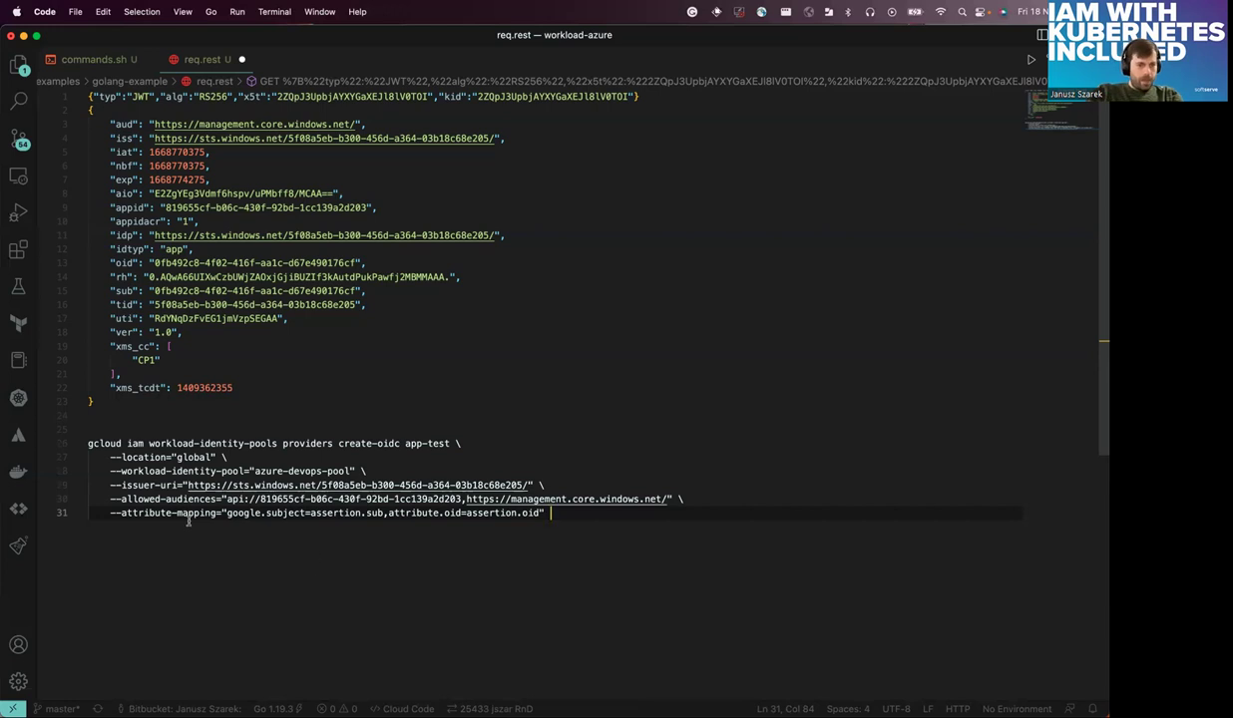
{"action": "left_click", "coordinate": [134, 487]}
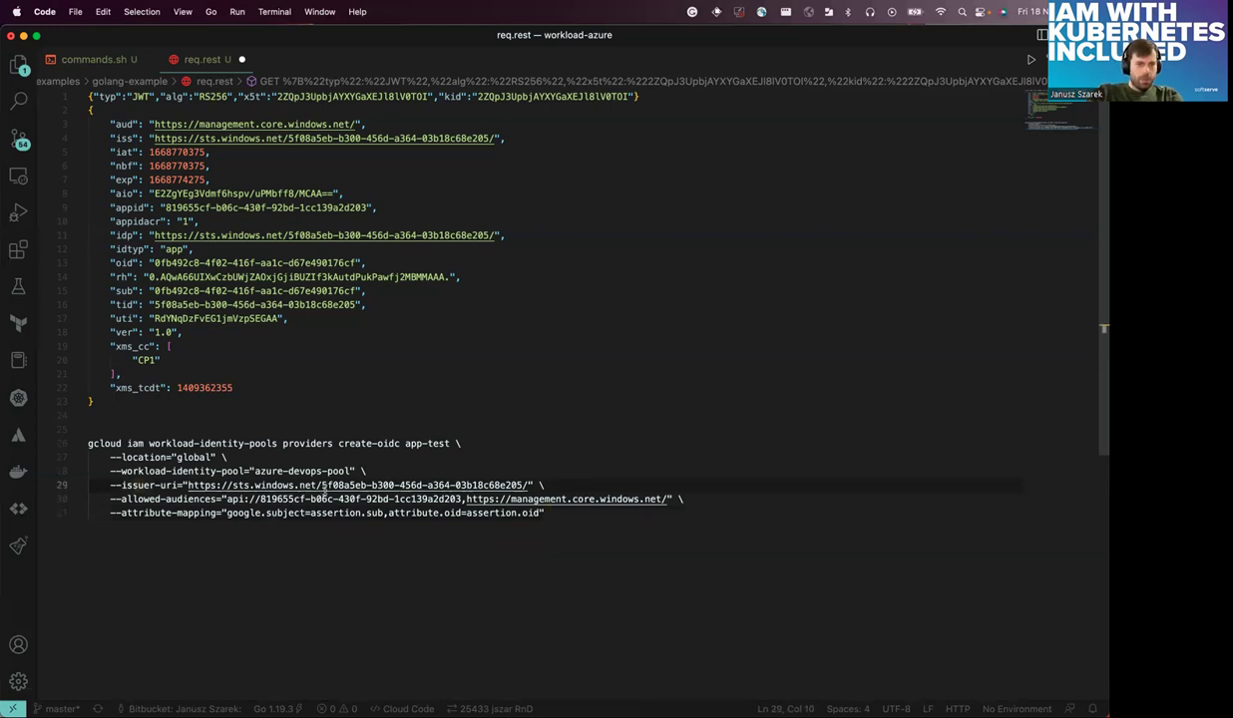
- Compare the tenant ID in the provider command's issuer URI with the Directory (tenant) ID of the test-gcp app registration in Azure
{"action": "left_click_drag", "start_coordinate": [320, 484], "coordinate": [521, 485]}
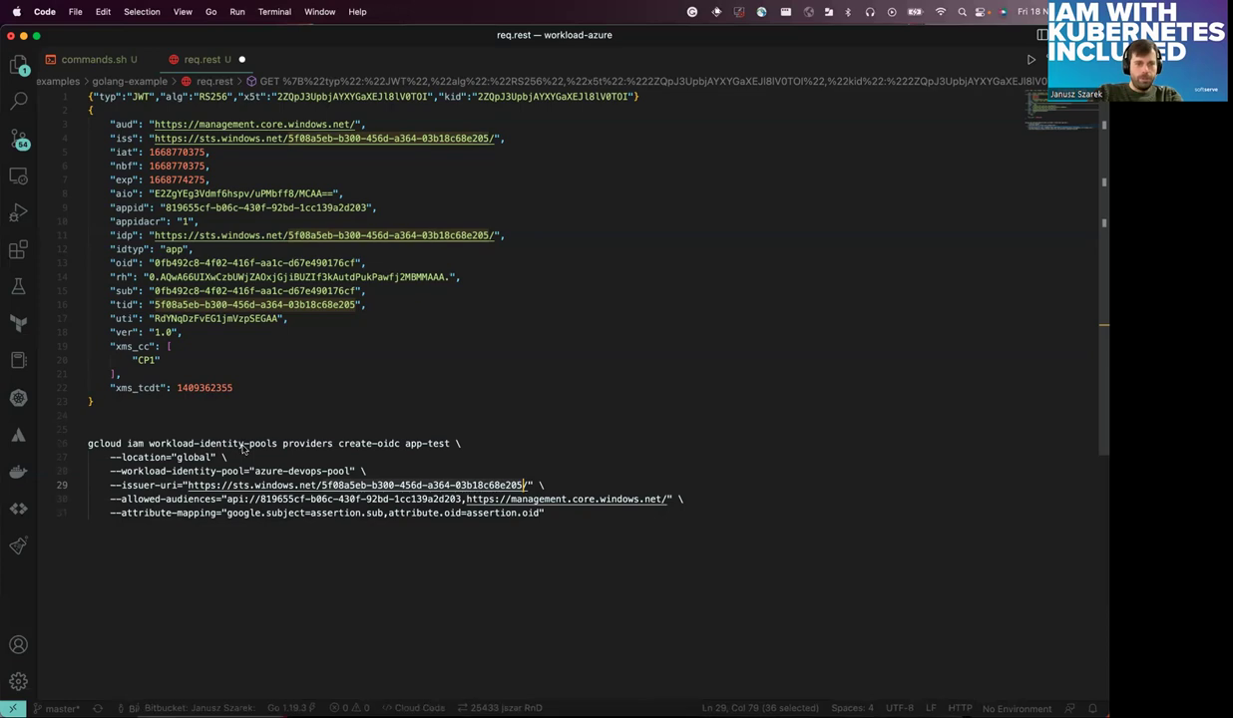
{"action": "key", "text": "ctrl+Up"}
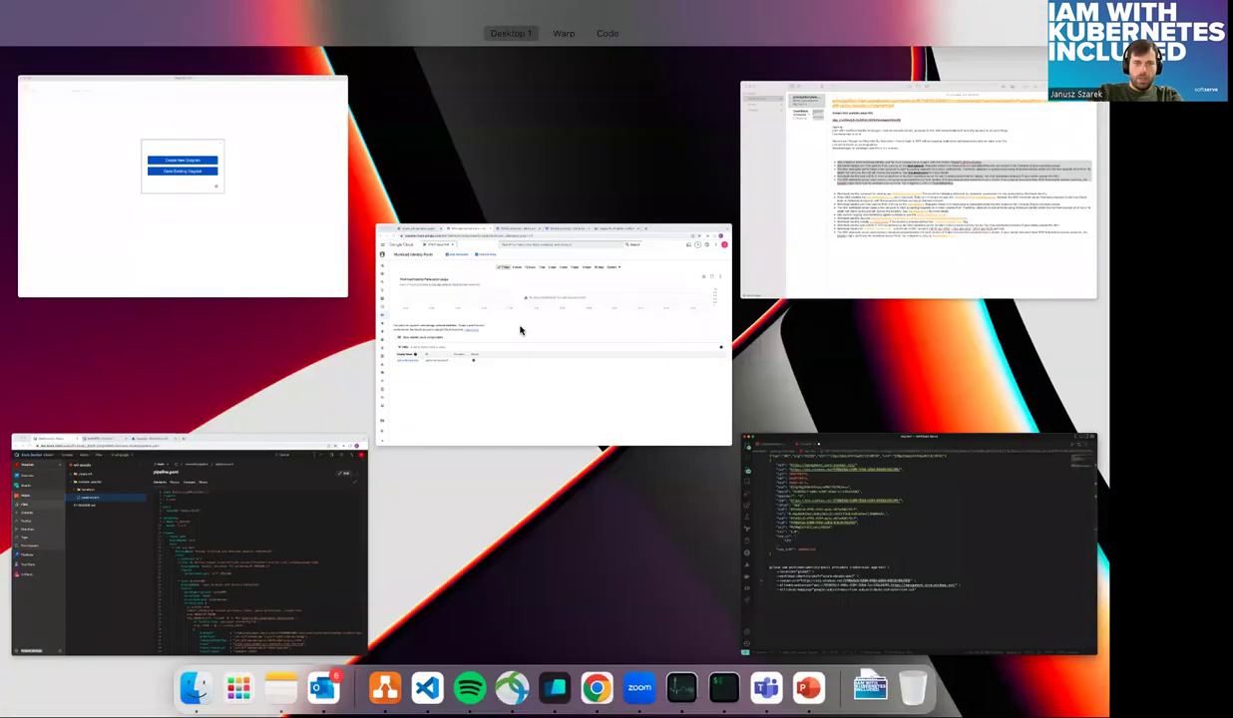
{"action": "left_click", "coordinate": [403, 297]}
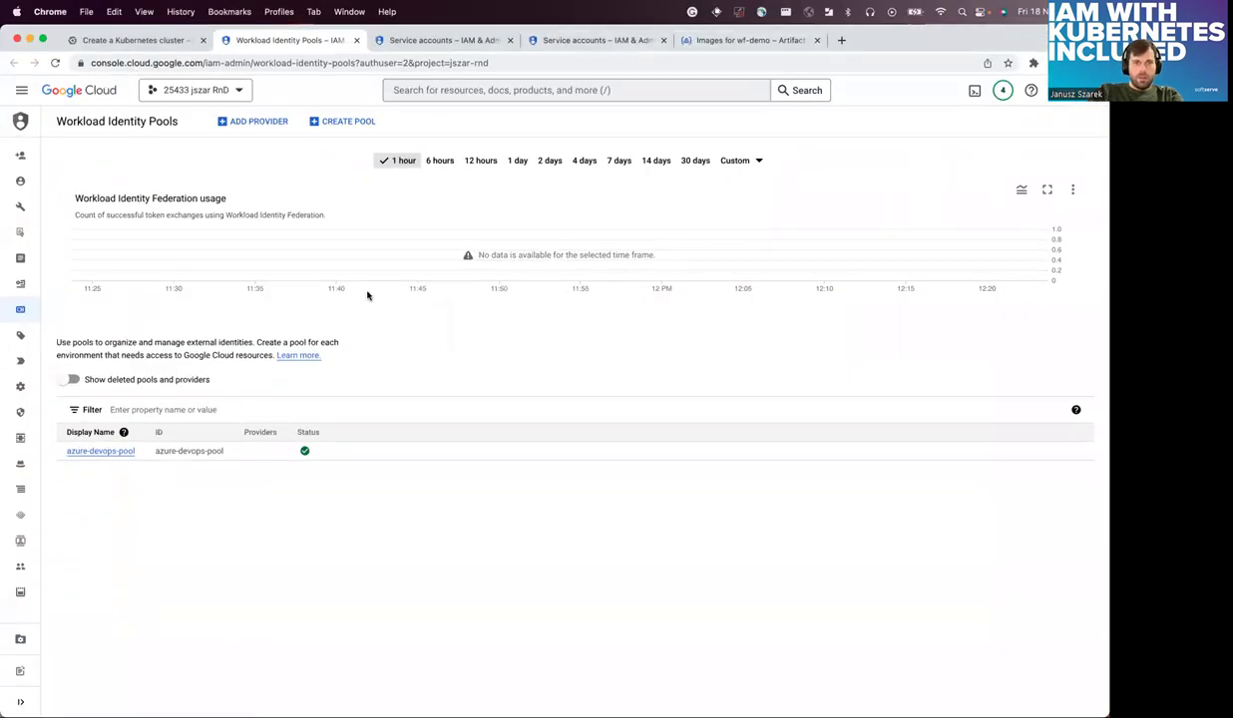
{"action": "key", "text": "ctrl+Up"}
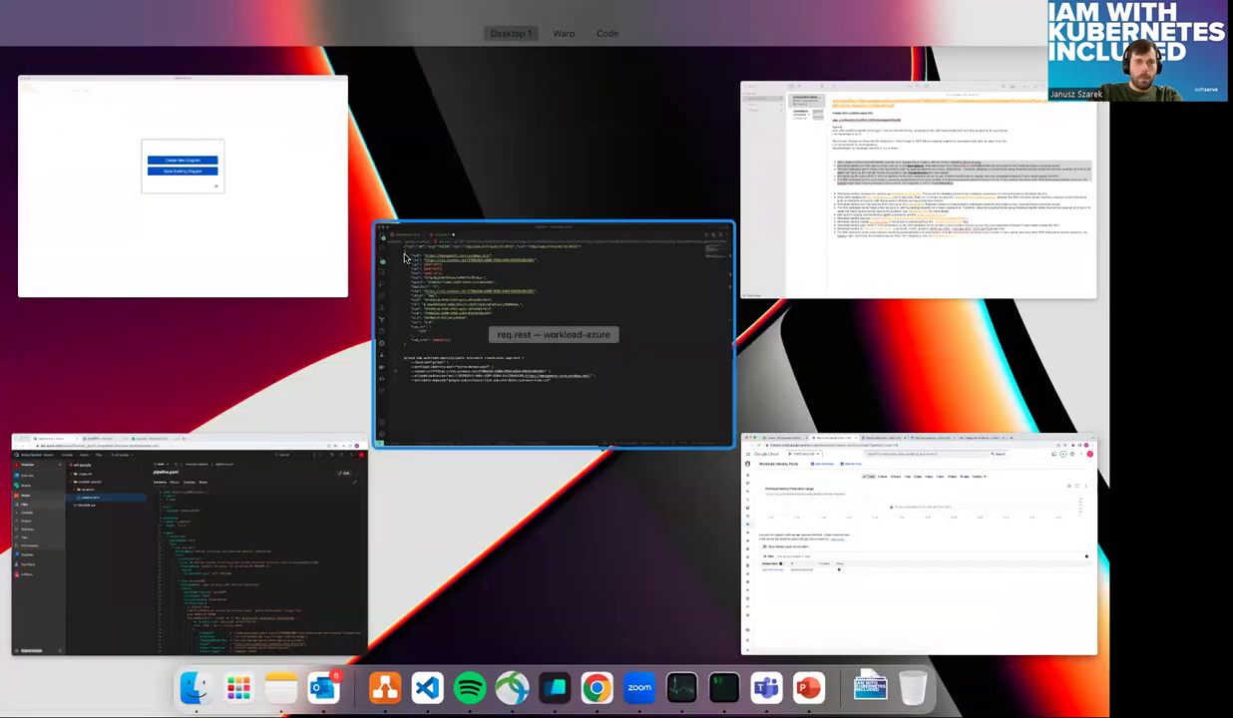
{"action": "left_click", "coordinate": [116, 531]}
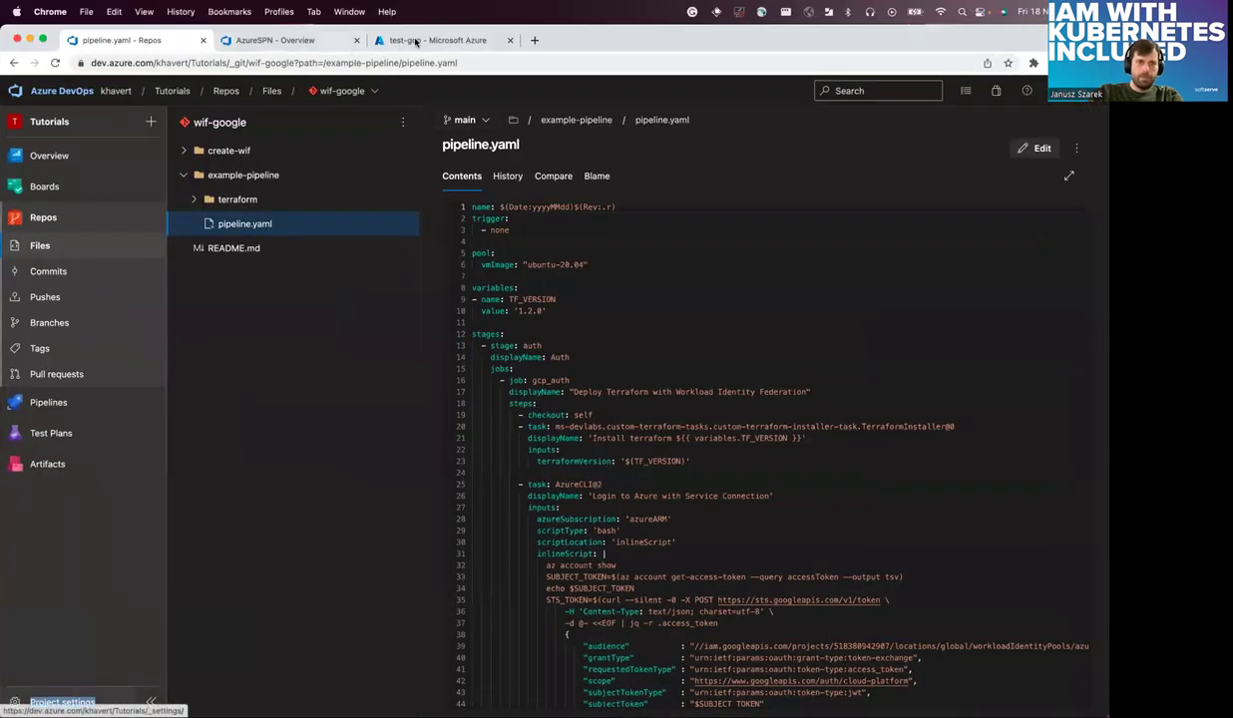
{"action": "left_click", "coordinate": [404, 40]}
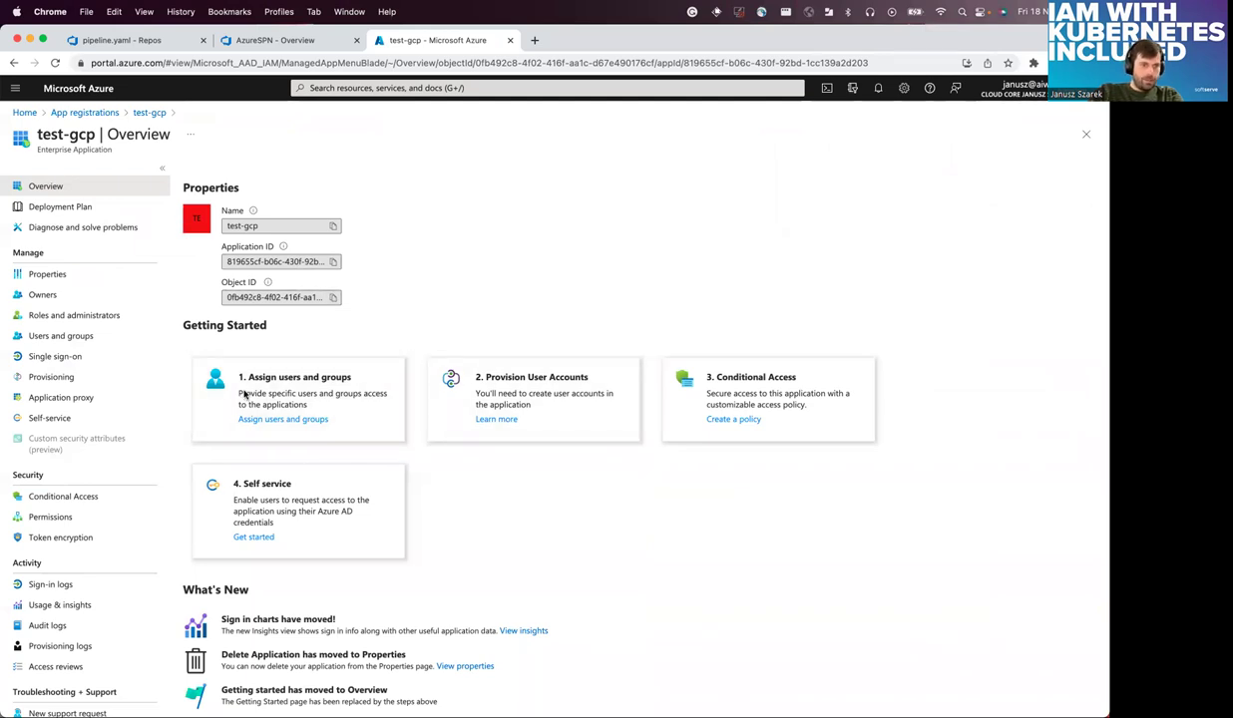
{"action": "left_click", "coordinate": [14, 63]}
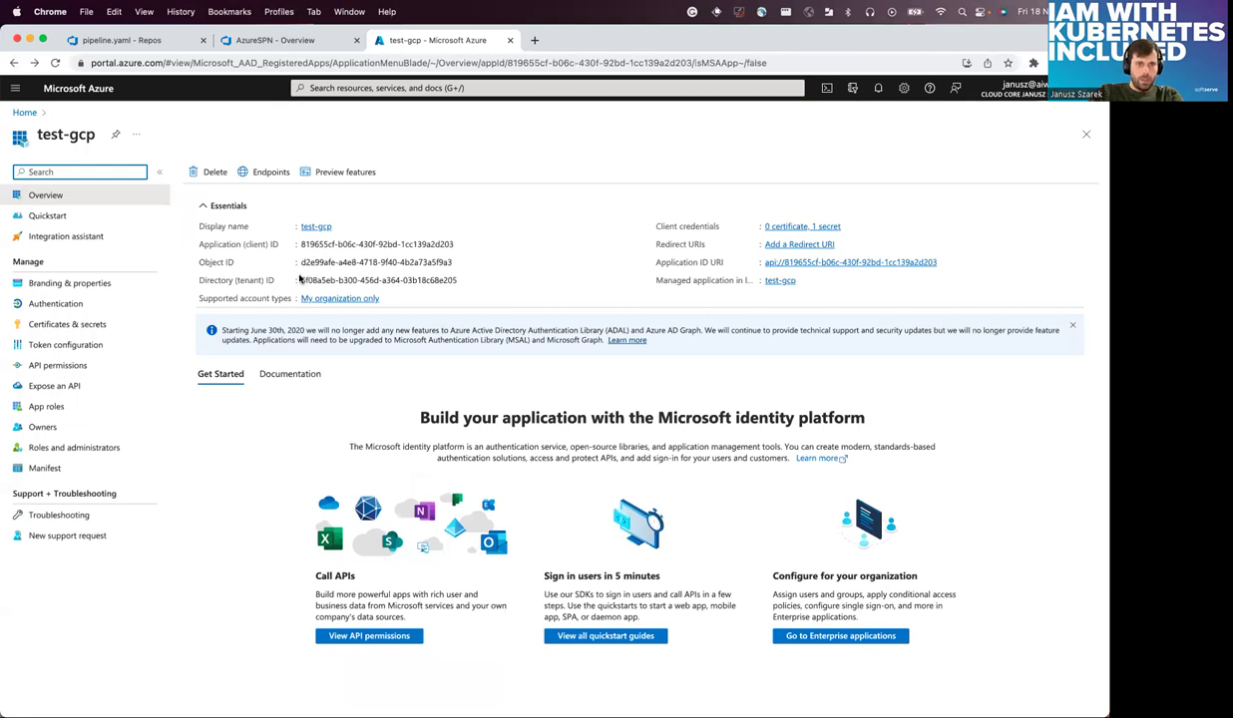
{"action": "left_click_drag", "start_coordinate": [300, 282], "coordinate": [457, 280]}
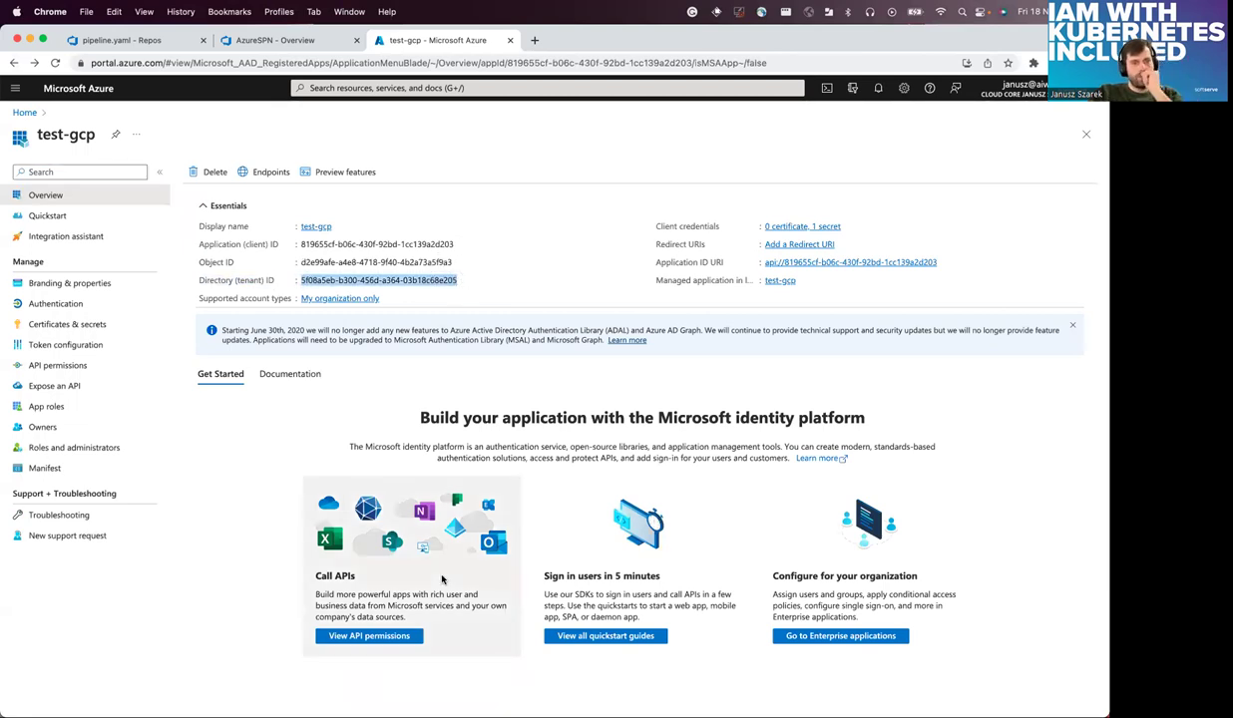
- Compare the application ID in the command's allowed audiences with the Application ID of test-gcp's managed enterprise application in Azure
{"action": "left_click", "coordinate": [783, 284]}
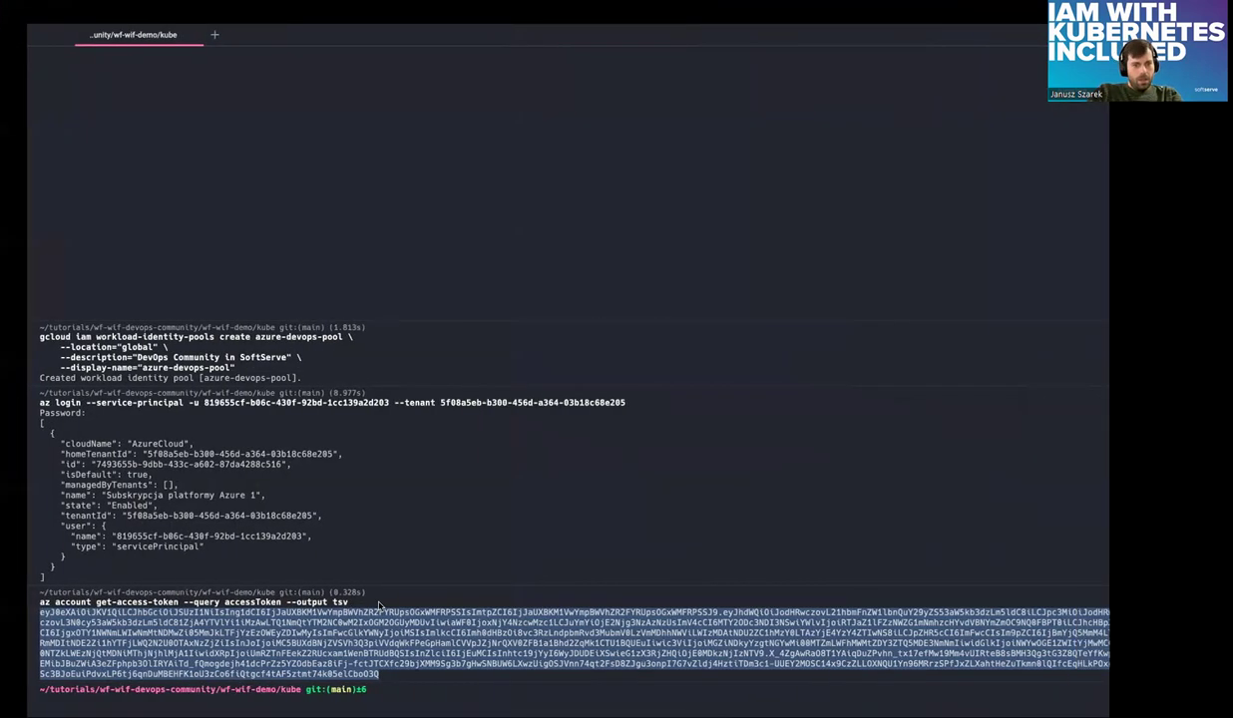
{"action": "key", "text": "ctrl+Left"}
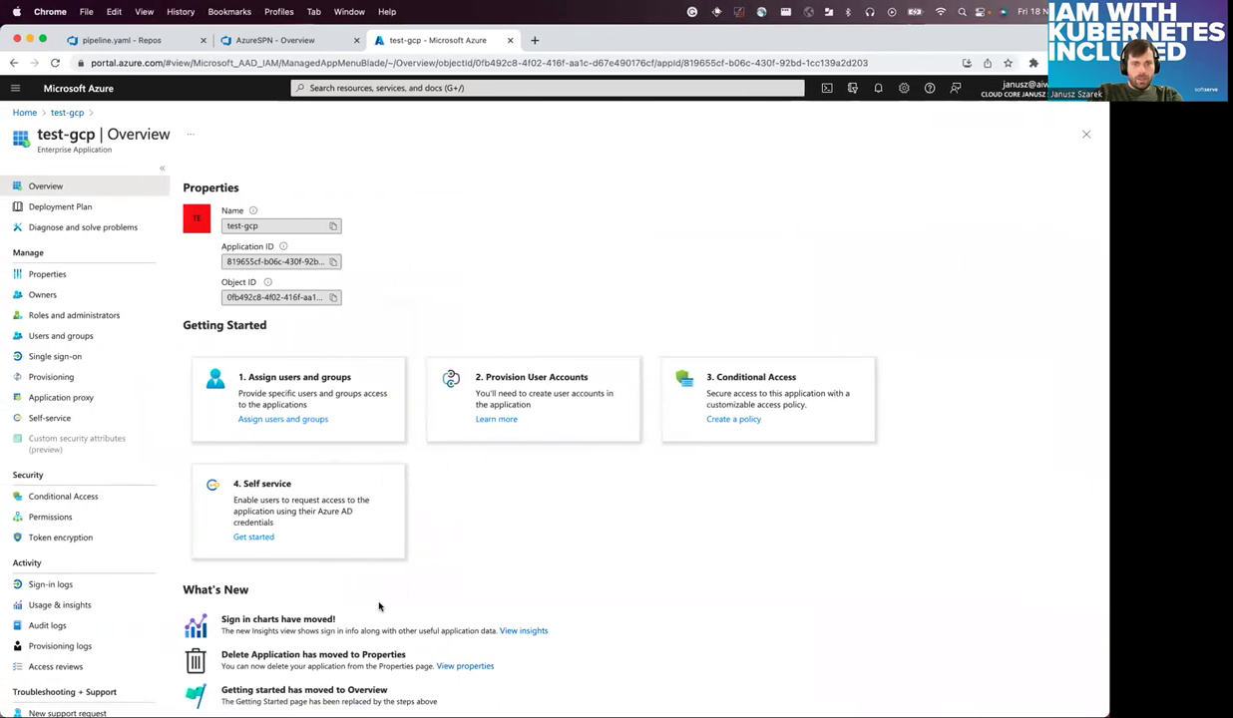
{"action": "key", "text": "ctrl+Up"}
{"action": "left_click", "coordinate": [329, 570]}
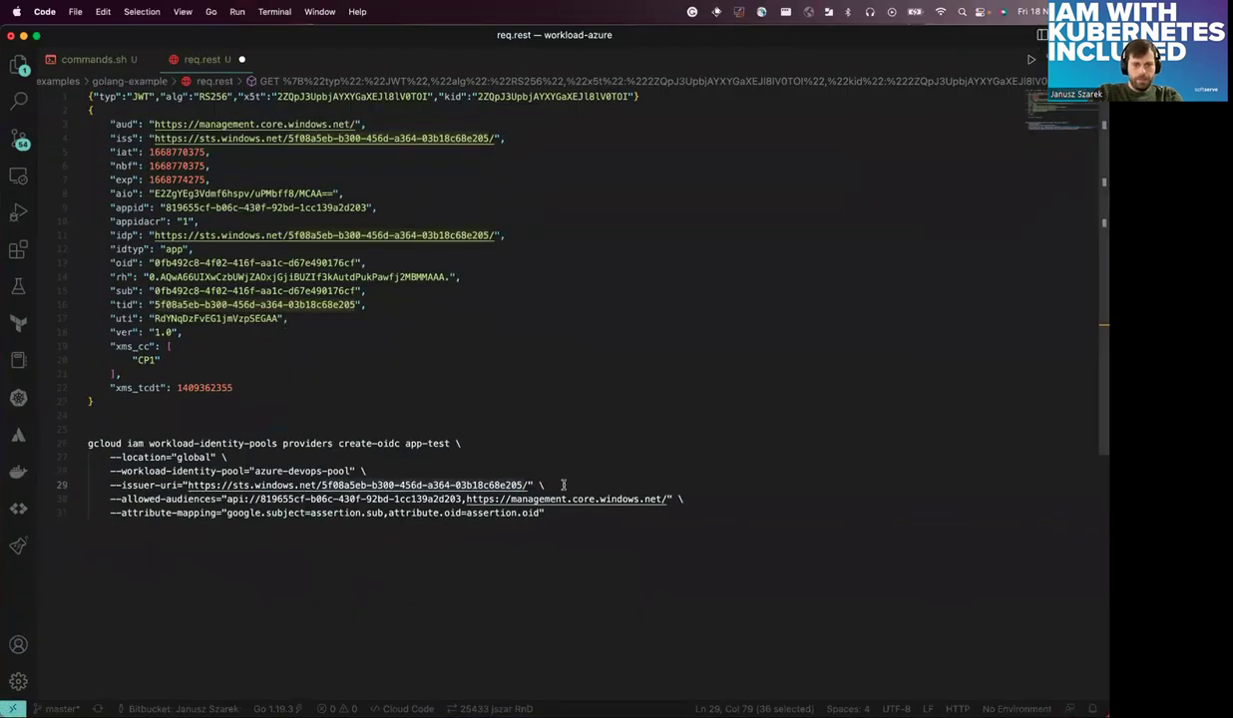
{"action": "left_click_drag", "start_coordinate": [259, 498], "coordinate": [461, 498]}
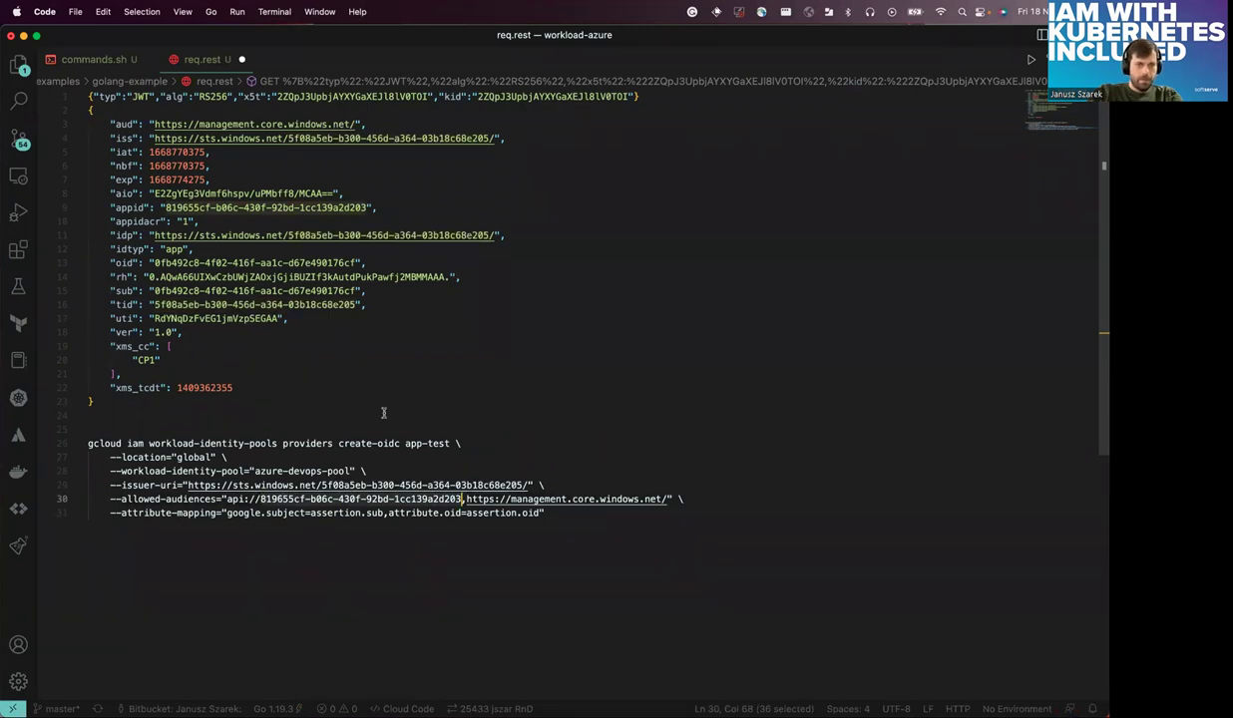
{"action": "key", "text": "ctrl+Up"}
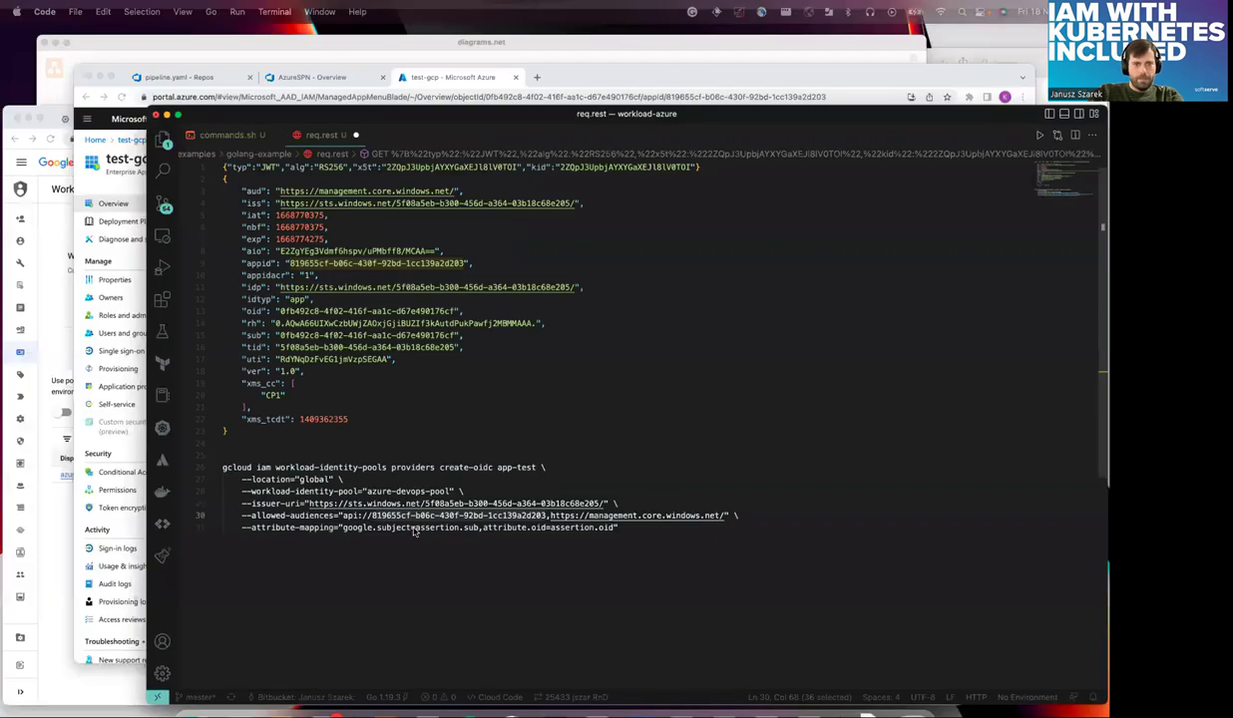
{"action": "left_click", "coordinate": [254, 262]}
{"action": "left_click", "coordinate": [254, 263]}
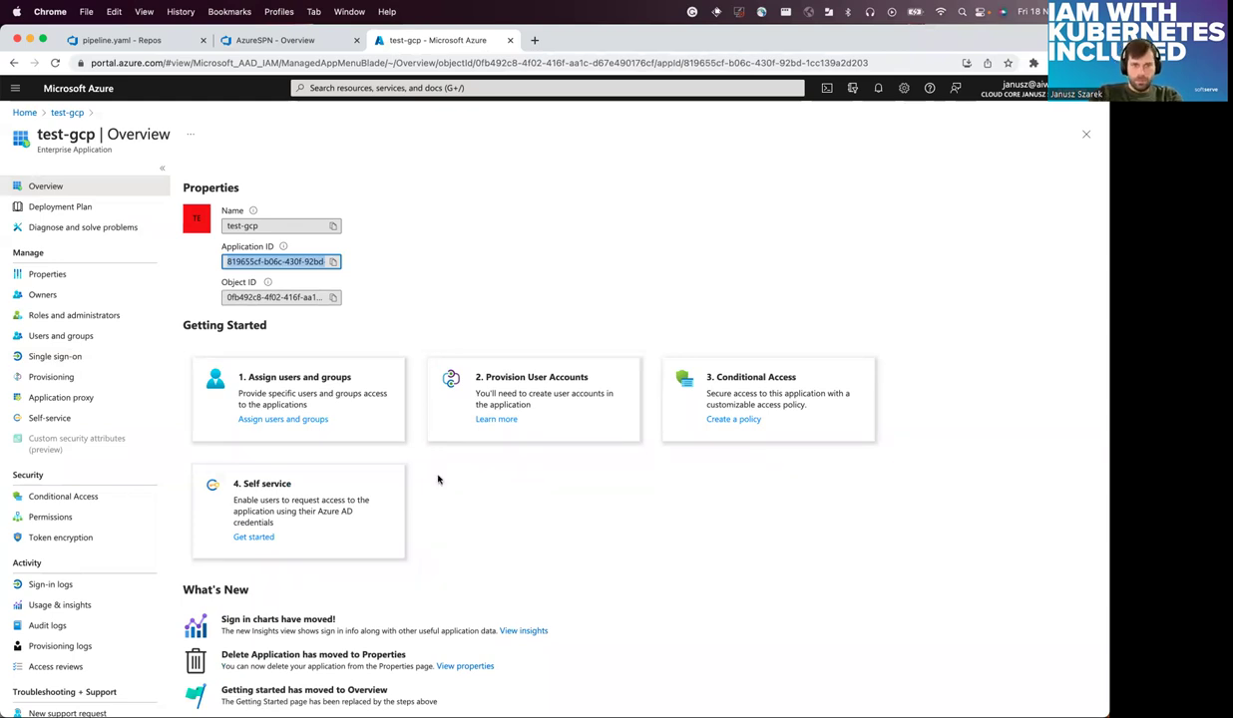
- Copy the create-oidc app-test command from req.rest and run it in the Warp terminal to create the provider in azure-devops-pool
{"action": "key", "text": "ctrl+Up"}
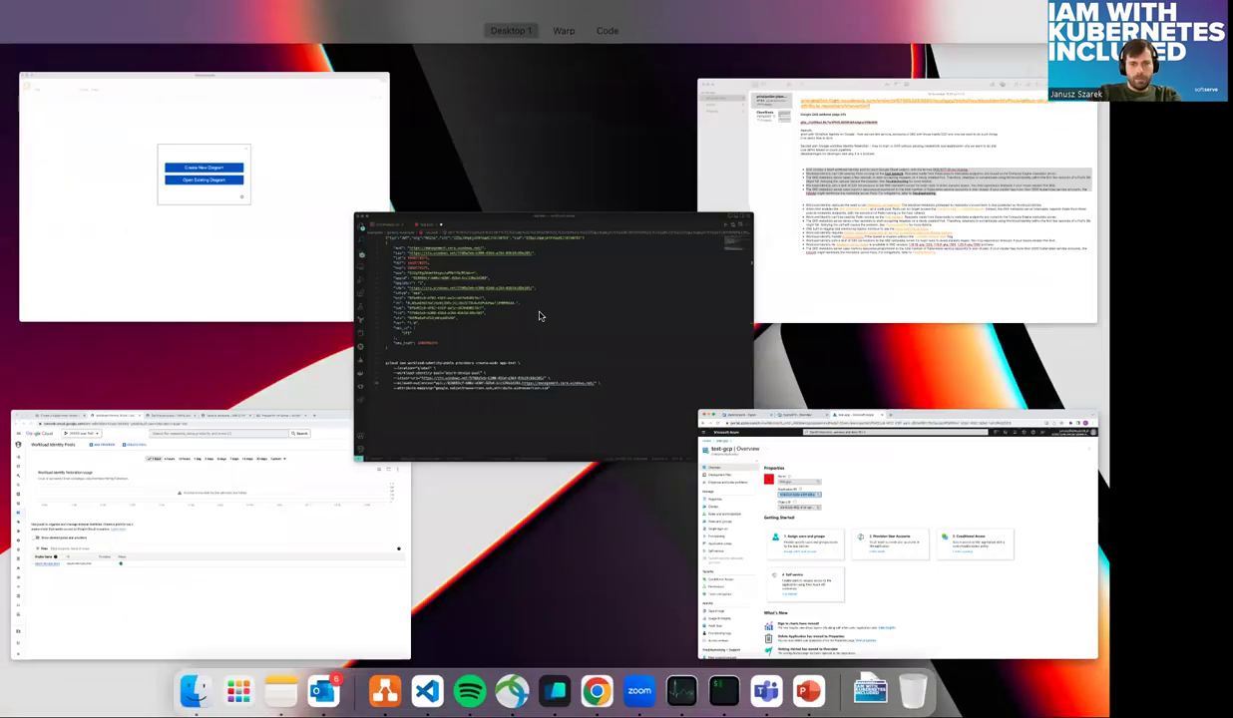
{"action": "left_click", "coordinate": [539, 316]}
{"action": "left_click_drag", "start_coordinate": [571, 515], "coordinate": [87, 443]}
{"action": "key", "text": "ctrl+Right"}
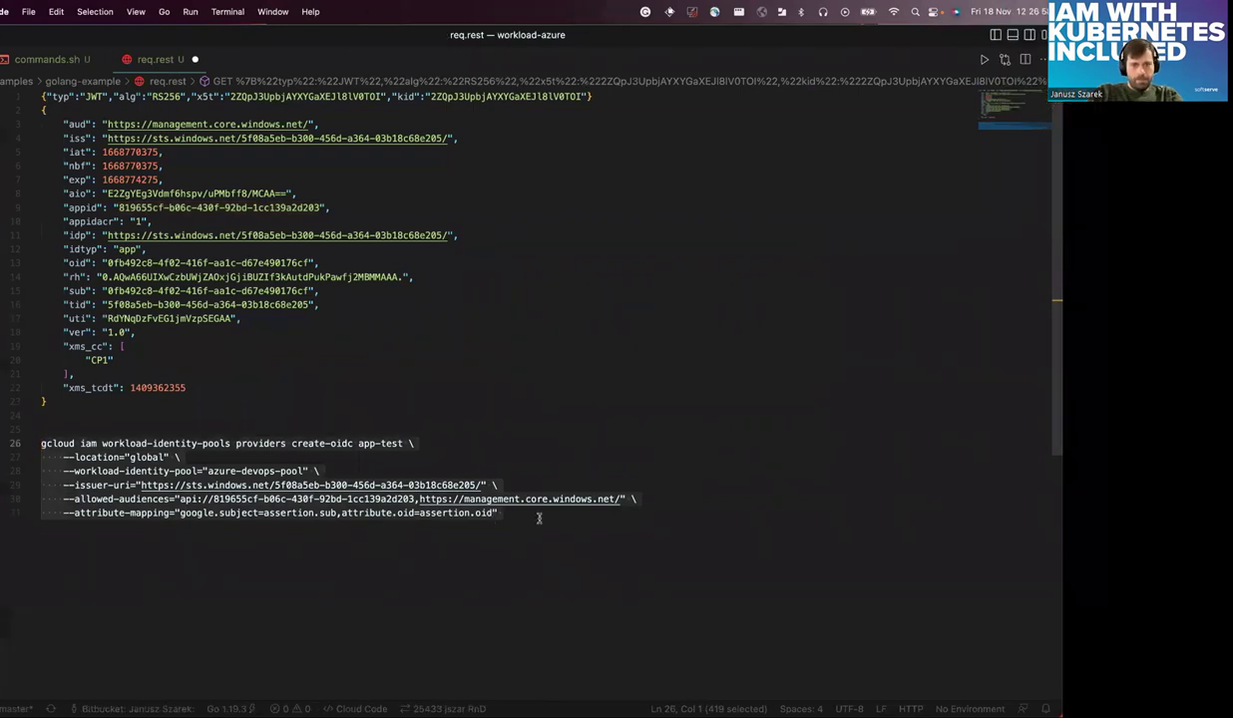
{"action": "left_click", "coordinate": [741, 694]}
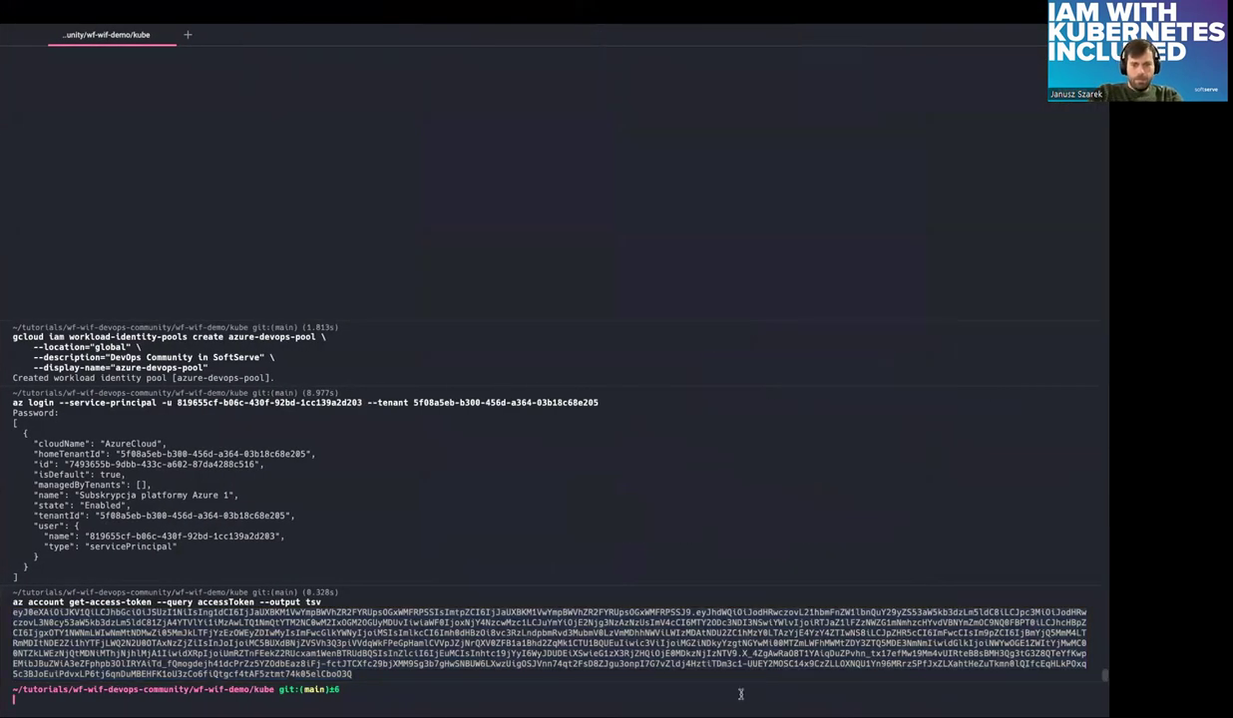
{"action": "type", "text": "gcloud iam workload-identity-pools providers create-oidc app-test \\     --location=\"global\" \\     --workload-identity-pool=\"azure-devops-pool\" \\     --issuer-uri=\"https://sts.windows.net/5f08a5eb-b300-456d-a364-03b18c68e205/\" \\     --allowed-audiences=\"api://819655cf-b06c-430f-92bd-1cc139a2d203,https://management.core.windows.net/\" \\     --attribute-mapping=\"google.subject=assertion.sub,attribute.oid=assertion.oid\""}
{"action": "key", "text": "Return"}
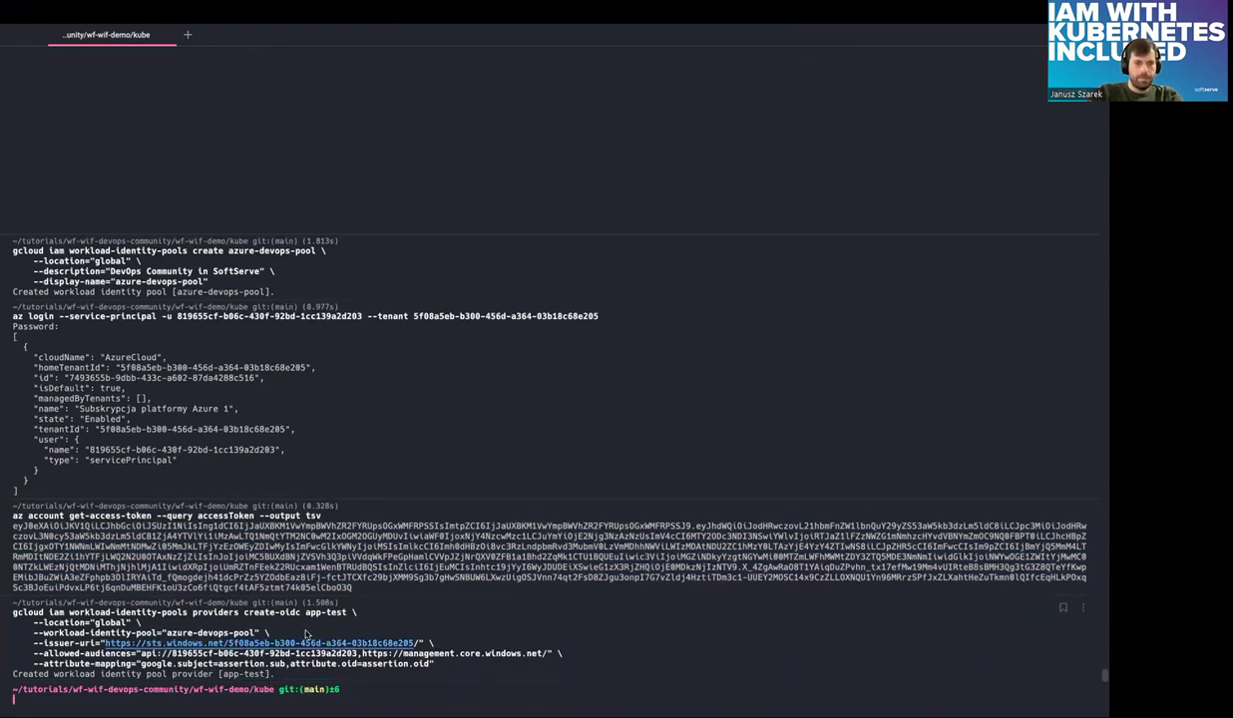
- Switch to the Google Cloud console, reload Workload Identity Pools and expand azure-devops-pool to check its app-test provider
{"action": "key", "text": "super+Tab"}
{"action": "key", "text": "ctrl+Up"}
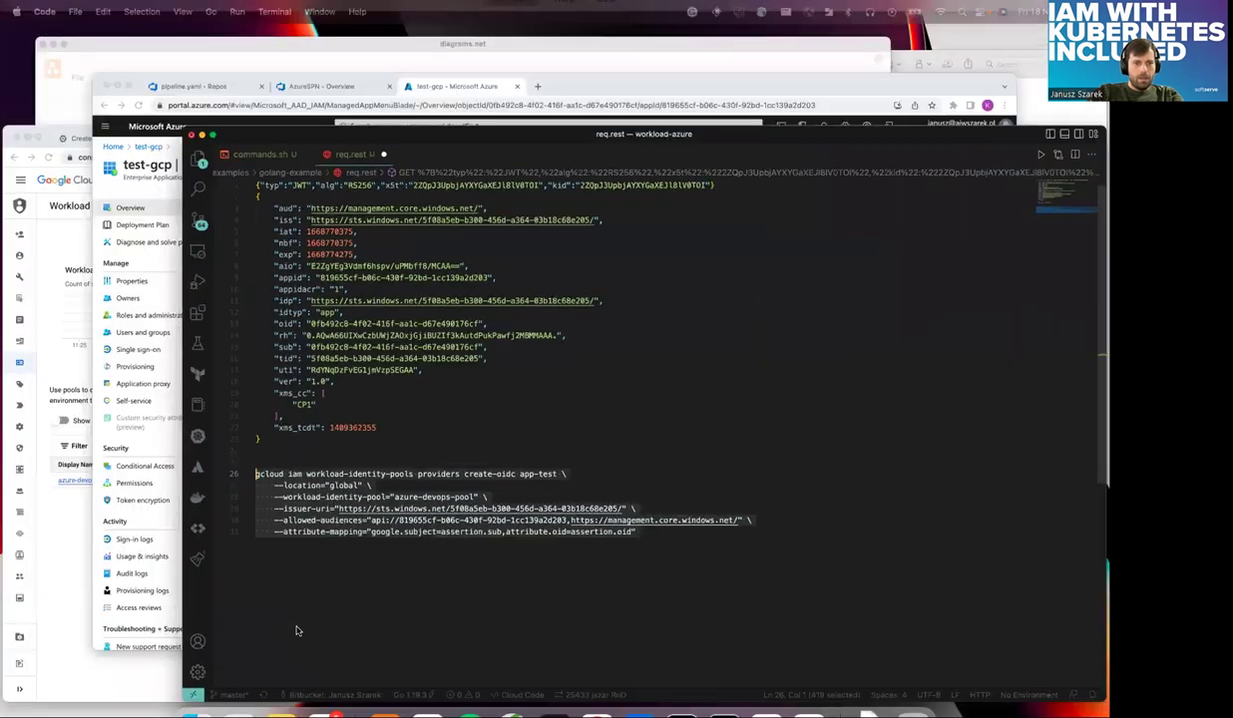
{"action": "key", "text": "Return"}
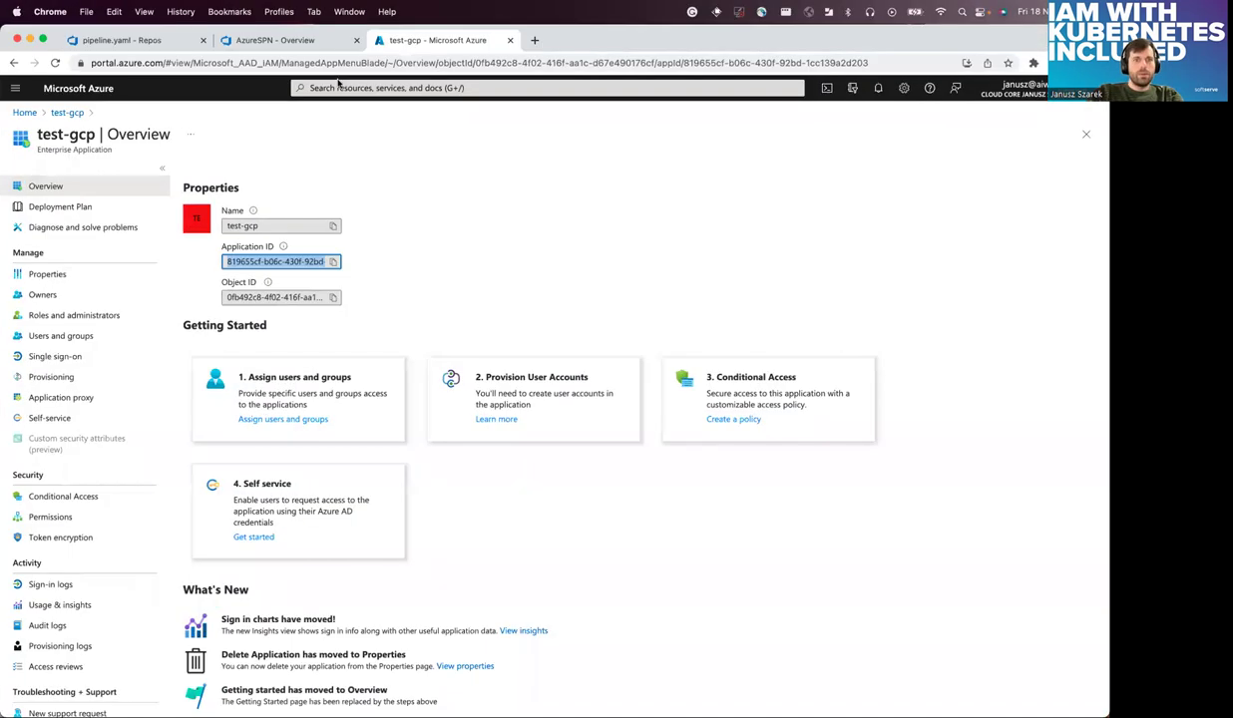
{"action": "key", "text": "ctrl+Up"}
{"action": "left_click", "coordinate": [235, 454]}
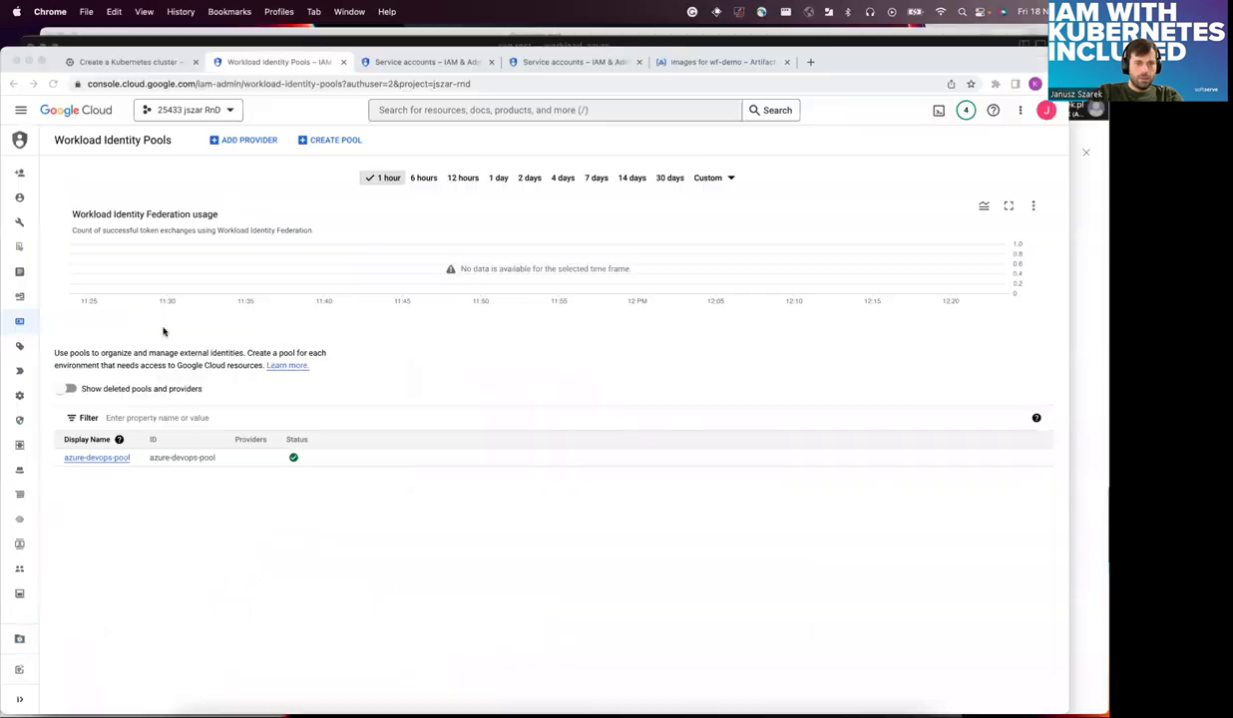
{"action": "left_click", "coordinate": [55, 62]}
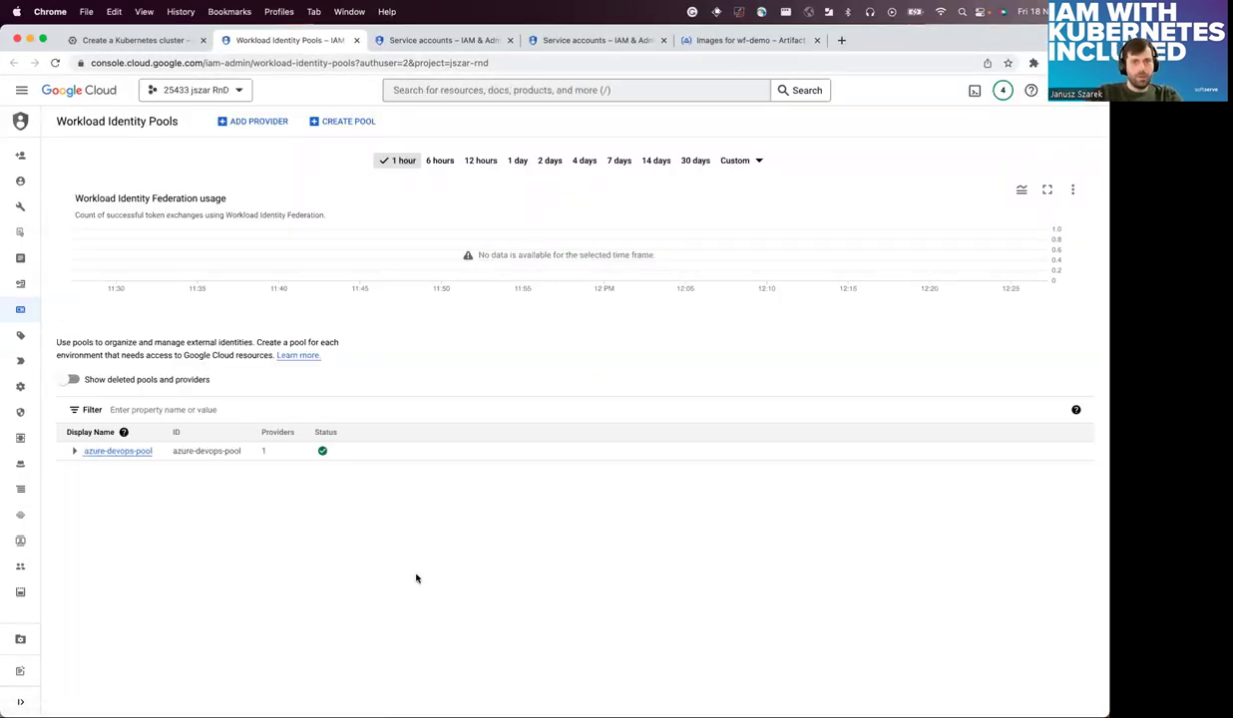
{"action": "left_click", "coordinate": [75, 451]}
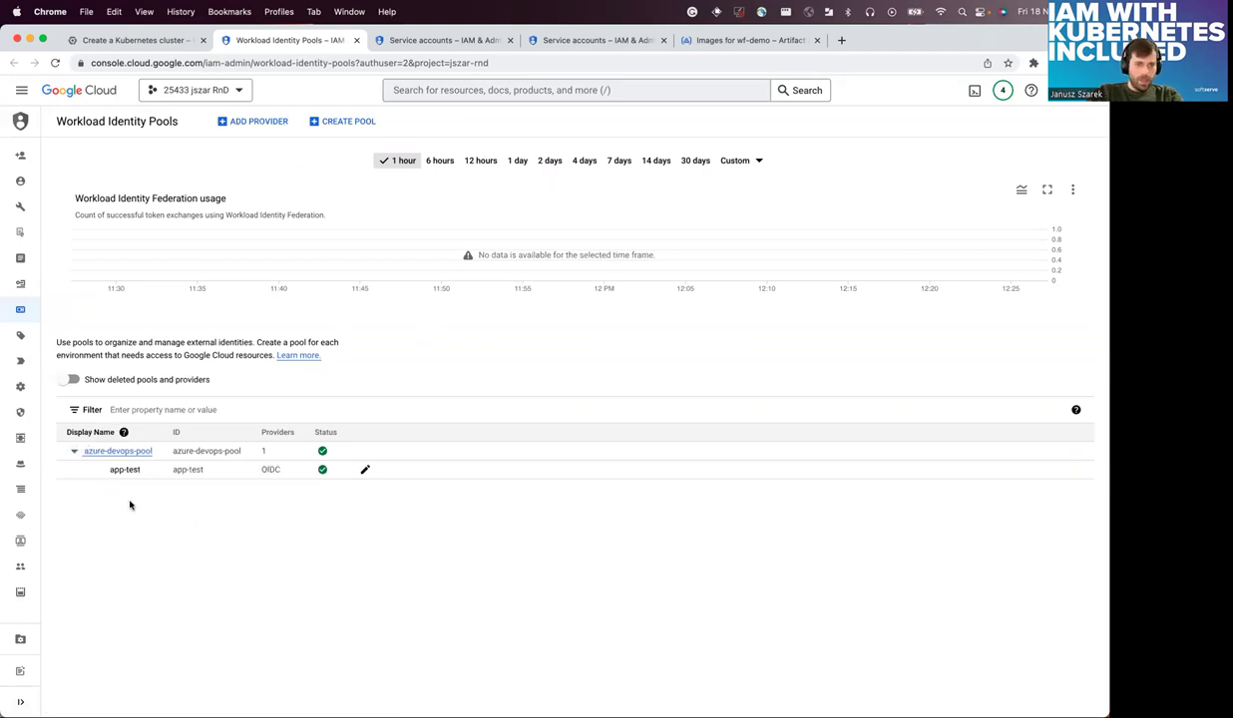
{"action": "triple_click", "coordinate": [123, 469]}
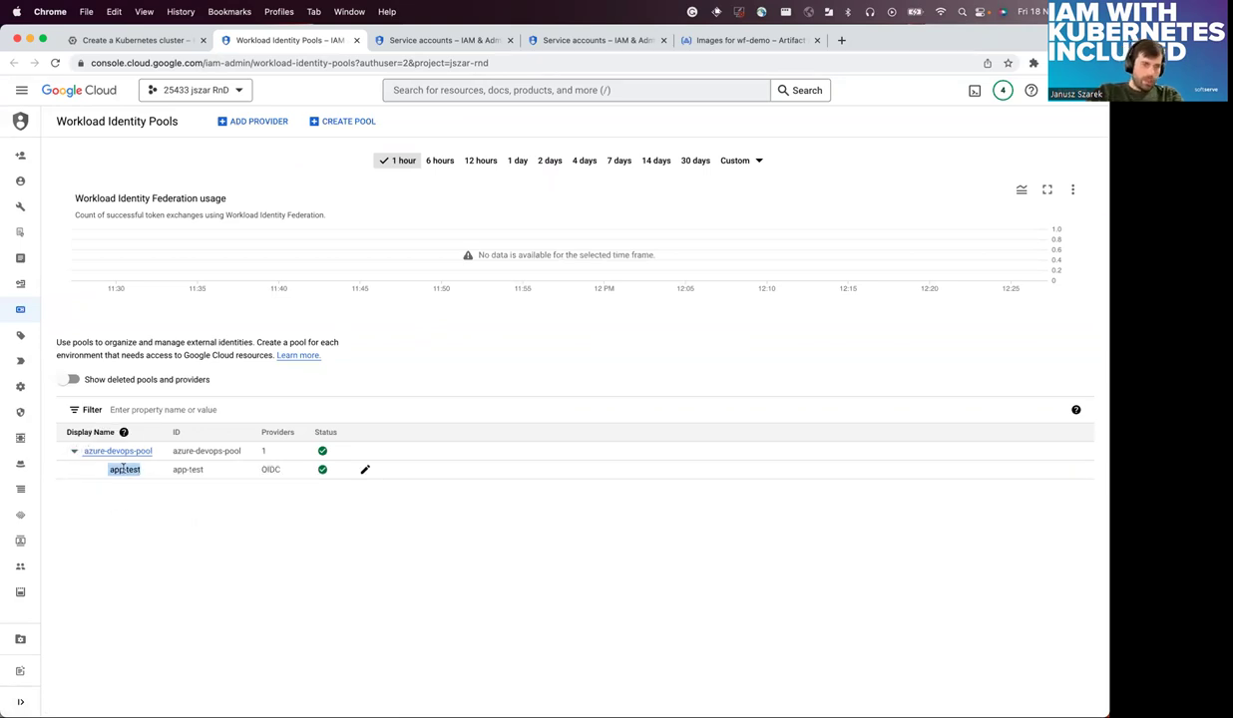
- Open the app-test provider for editing and examine its issuer URL and first allowed audience
{"action": "left_click", "coordinate": [365, 470]}
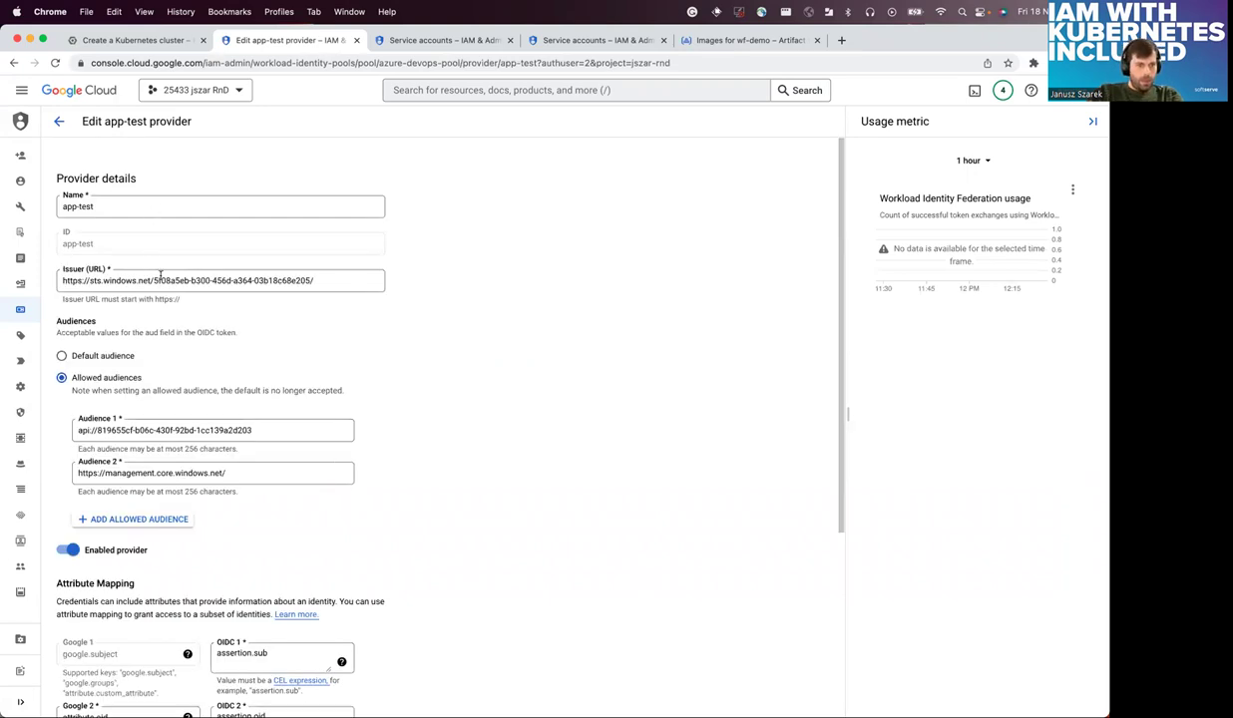
{"action": "left_click_drag", "start_coordinate": [154, 282], "coordinate": [504, 460]}
{"action": "scroll", "coordinate": [504, 460], "scroll_direction": "down", "scroll_amount": 1}
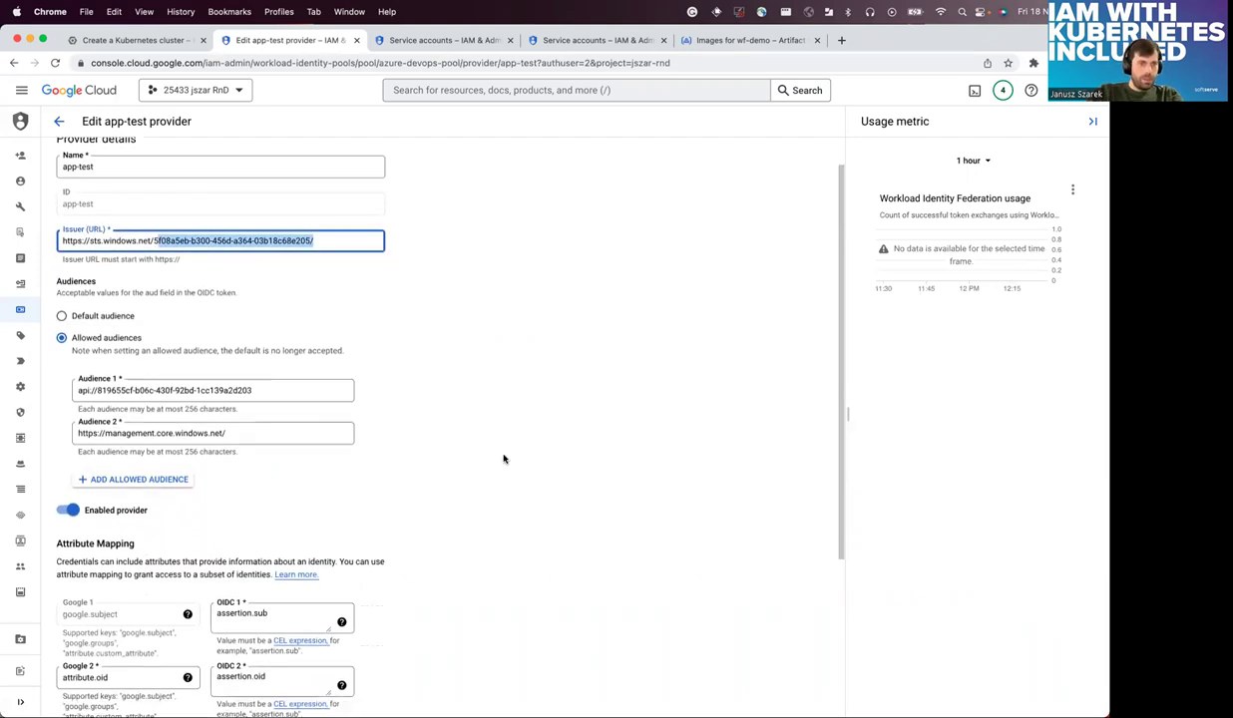
{"action": "mouse_move", "coordinate": [33, 406]}
{"action": "left_click_drag", "start_coordinate": [261, 390], "coordinate": [80, 391]}
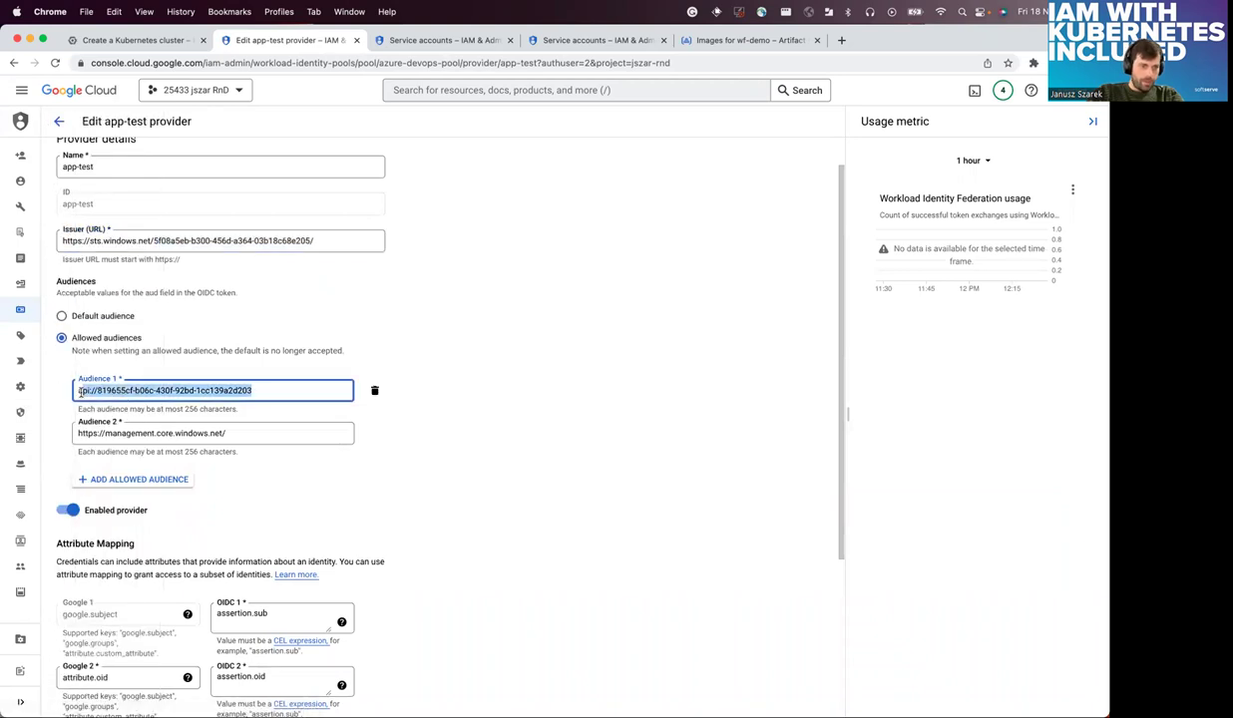
- Examine the provider's second allowed audience, the Azure management URL
{"action": "left_click", "coordinate": [521, 478]}
{"action": "left_click_drag", "start_coordinate": [239, 433], "coordinate": [78, 435]}
{"action": "left_click", "coordinate": [489, 472]}
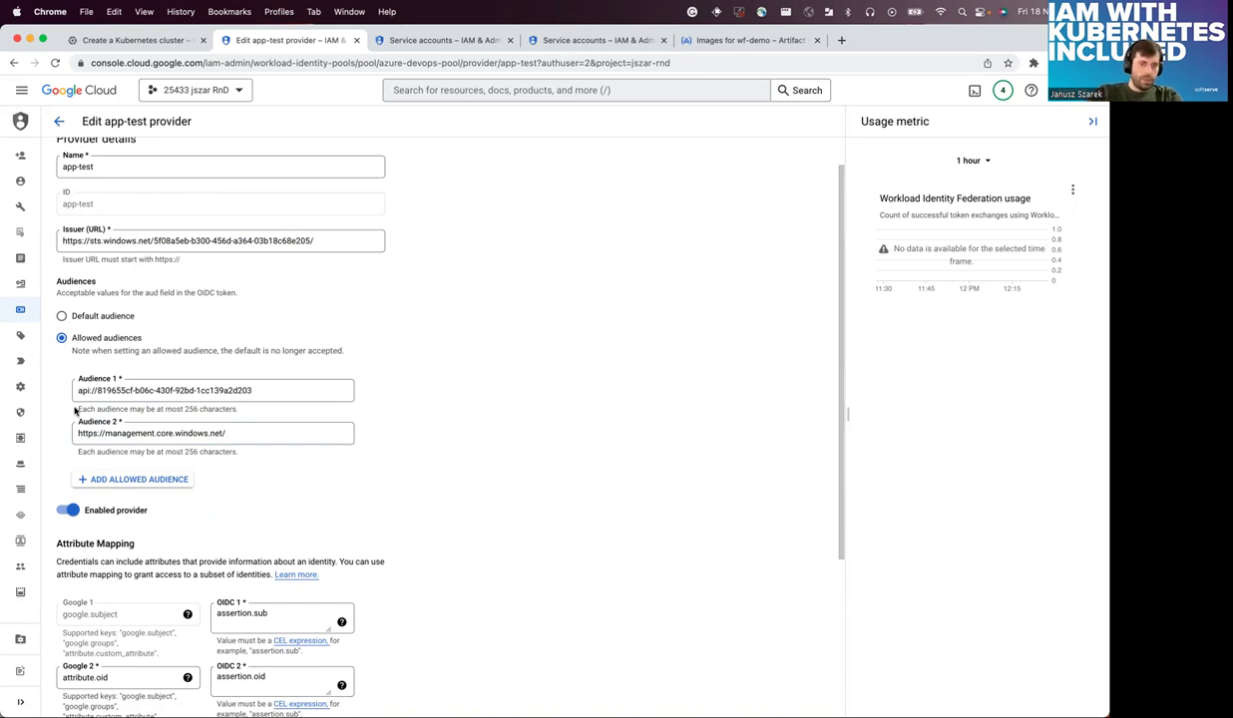
{"action": "double_click", "coordinate": [128, 433]}
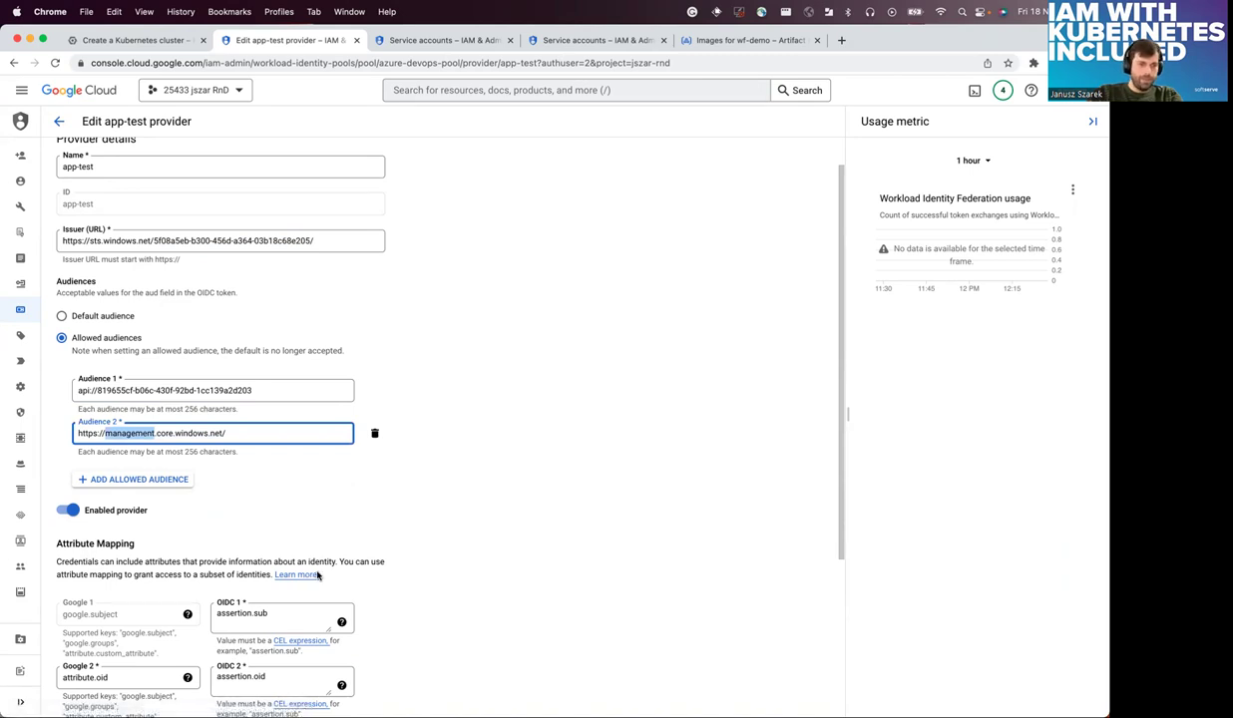
{"action": "left_click_drag", "start_coordinate": [227, 433], "coordinate": [72, 433]}
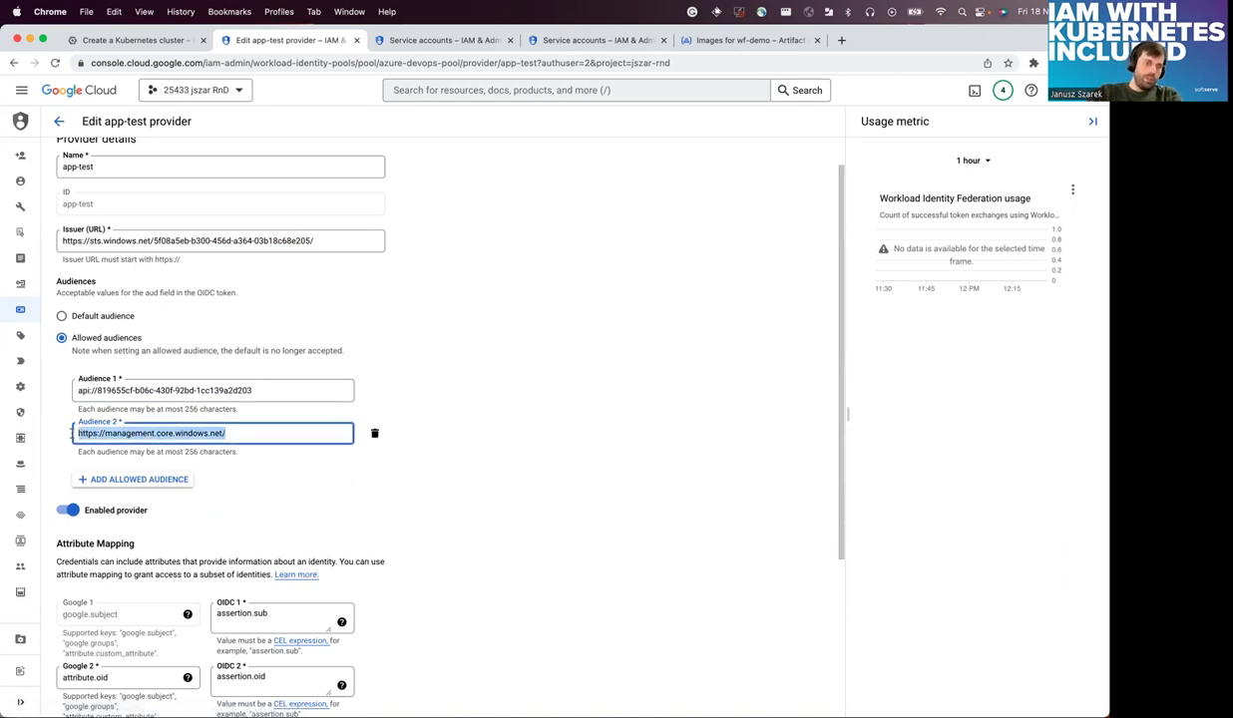
{"action": "left_click", "coordinate": [476, 536]}
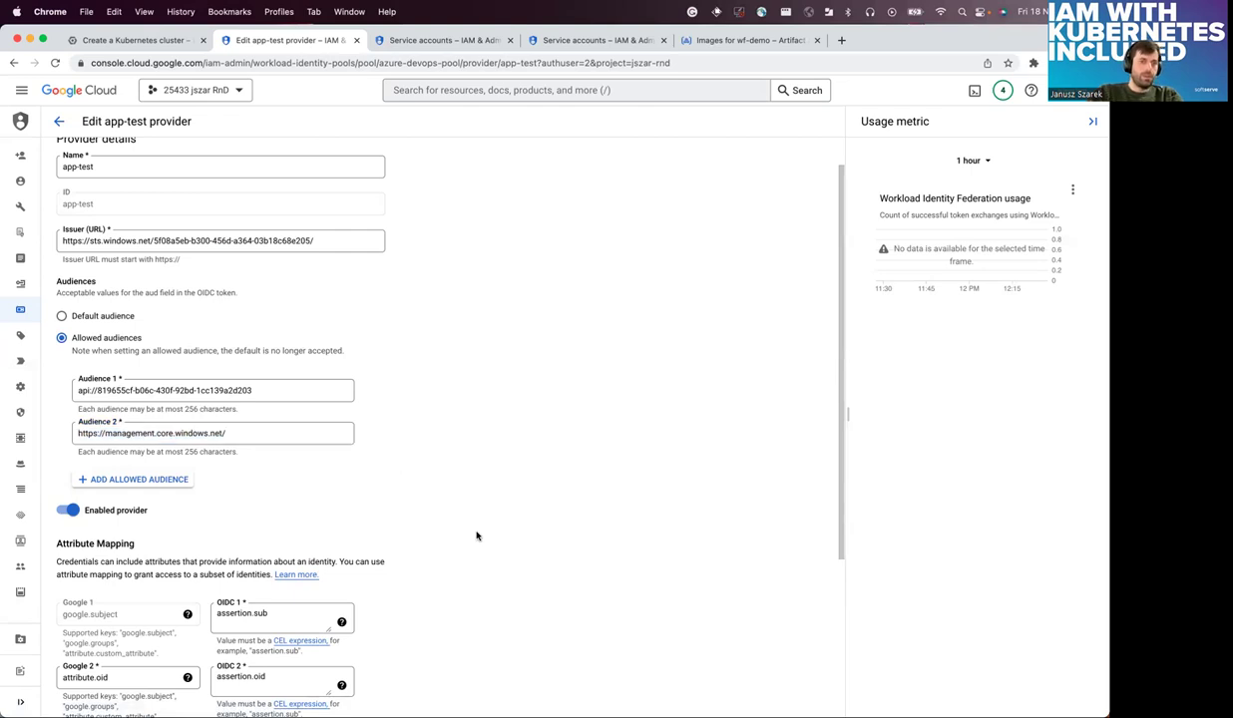
- Examine the app-test provider's attribute mapping from google.subject to assertion.sub
{"action": "scroll", "coordinate": [475, 536], "scroll_direction": "down", "scroll_amount": 3}
{"action": "triple_click", "coordinate": [97, 475]}
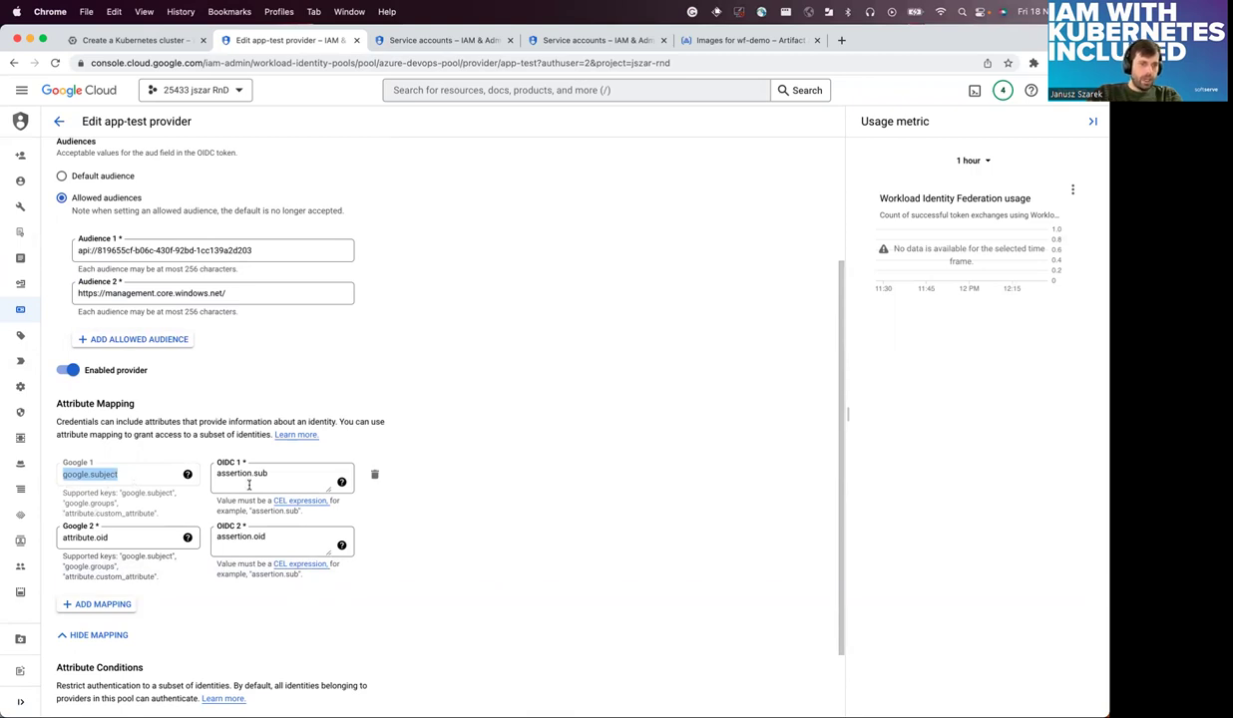
{"action": "mouse_move", "coordinate": [267, 473]}
{"action": "left_mouse_down"}
{"action": "mouse_move", "coordinate": [212, 473]}
{"action": "mouse_move", "coordinate": [253, 473]}
{"action": "left_mouse_up"}
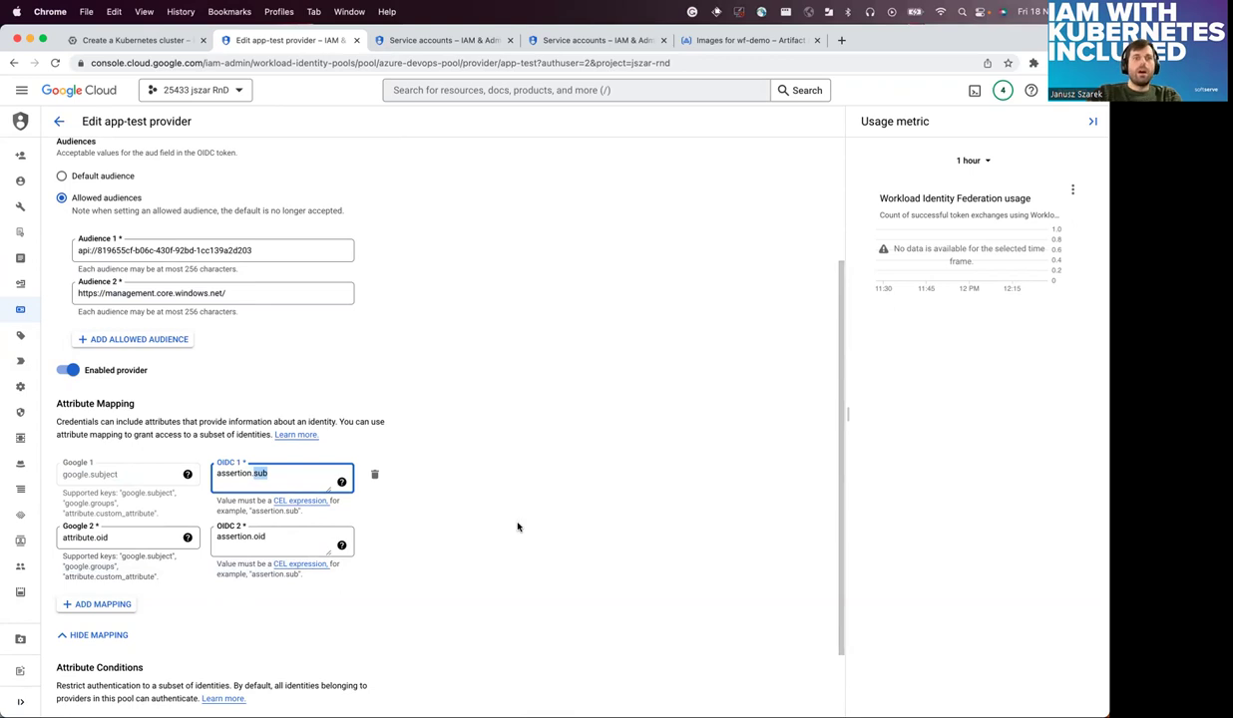
- Switch to req.rest in VS Code and highlight the value of the sub claim in the decoded Azure token
{"action": "mouse_move", "coordinate": [470, 690]}
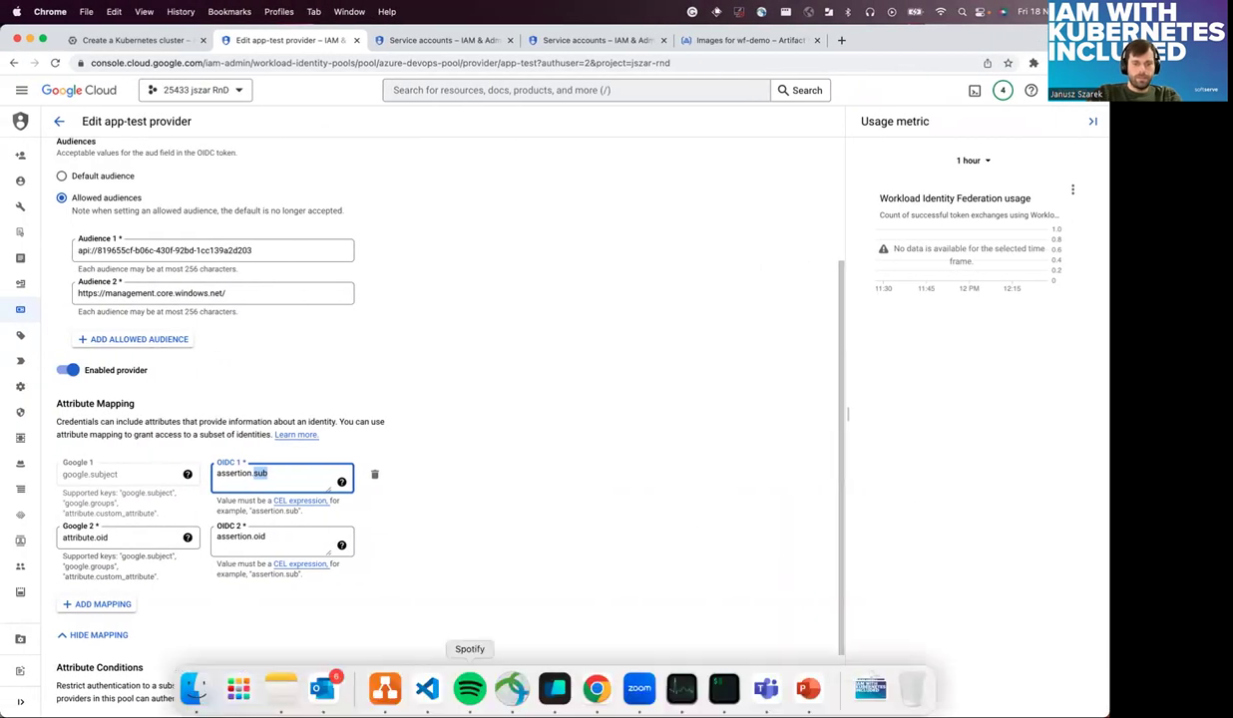
{"action": "key", "text": "ctrl+Up"}
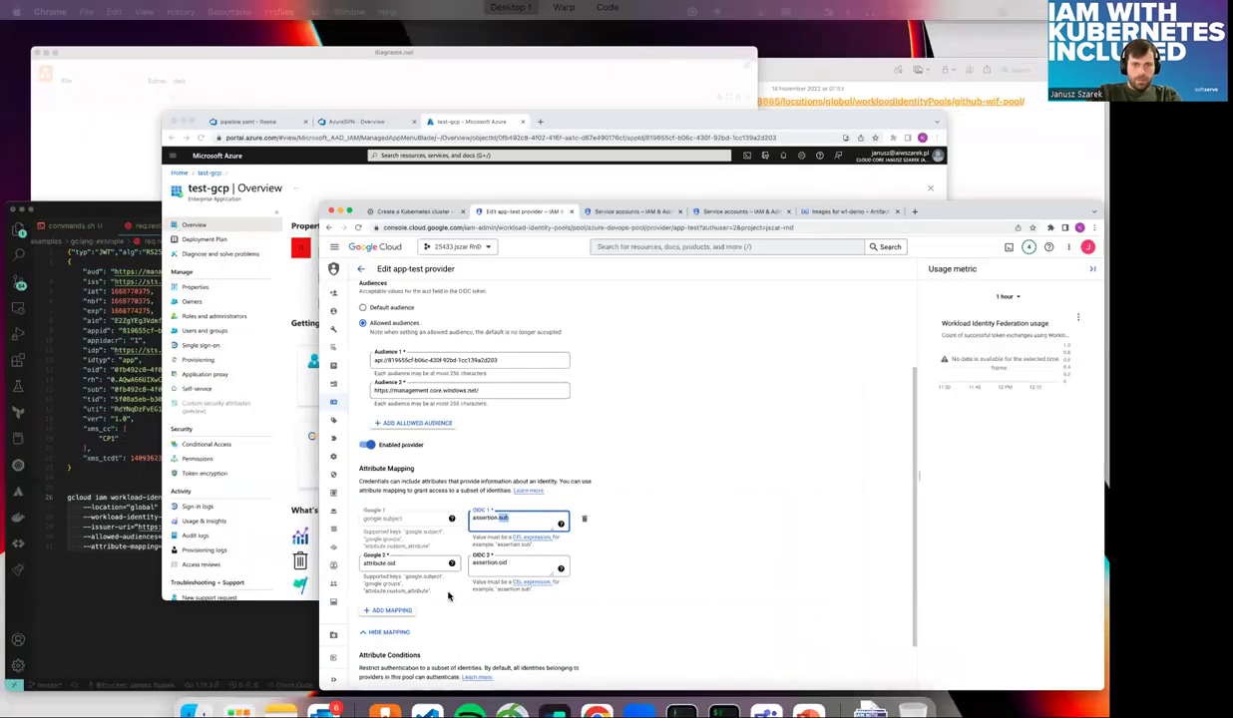
{"action": "left_click", "coordinate": [190, 529]}
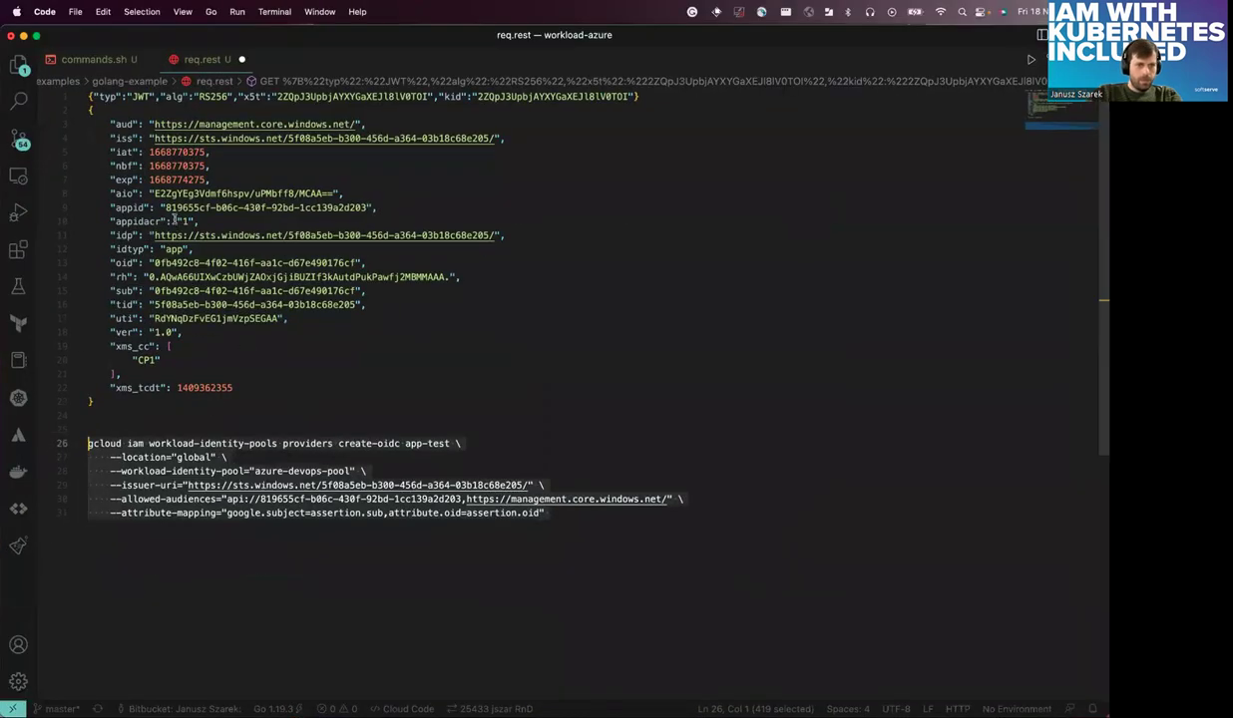
{"action": "left_click", "coordinate": [174, 220]}
{"action": "left_click_drag", "start_coordinate": [152, 290], "coordinate": [357, 291]}
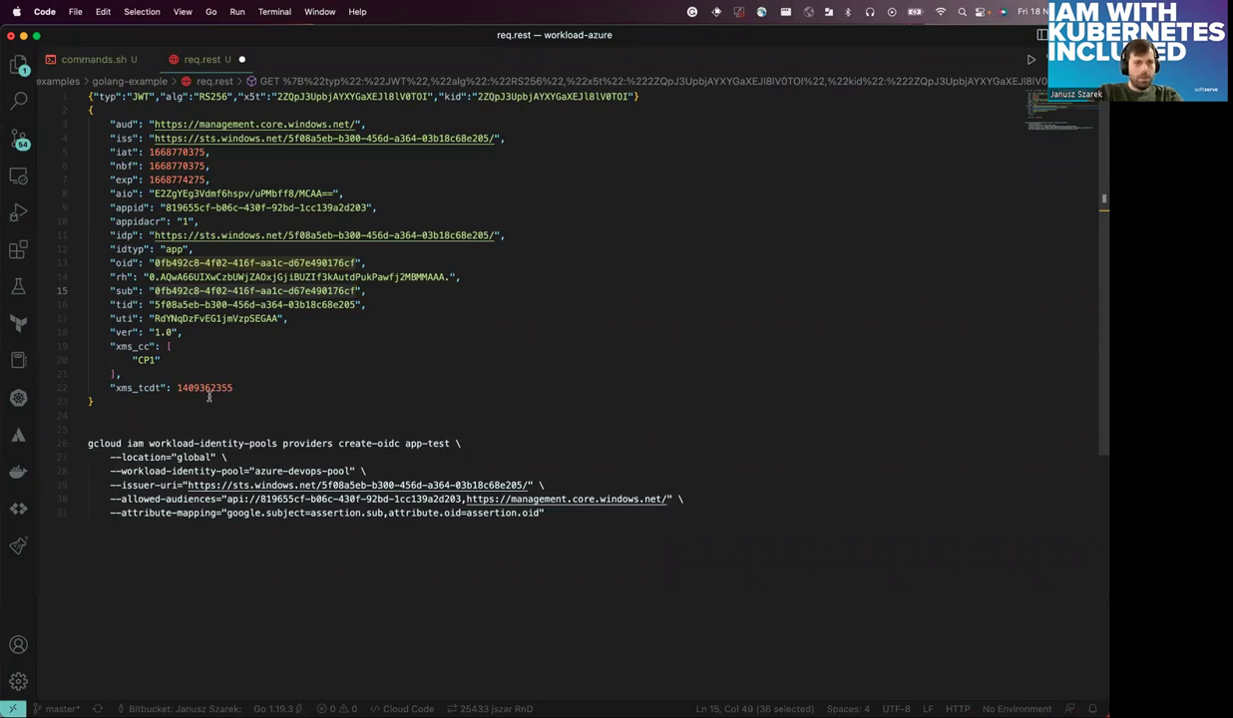
- Return to the app-test provider in Google Cloud, review its remaining mapping and attribute conditions, and leave the edit form without saving
{"action": "key", "text": "ctrl+Up"}
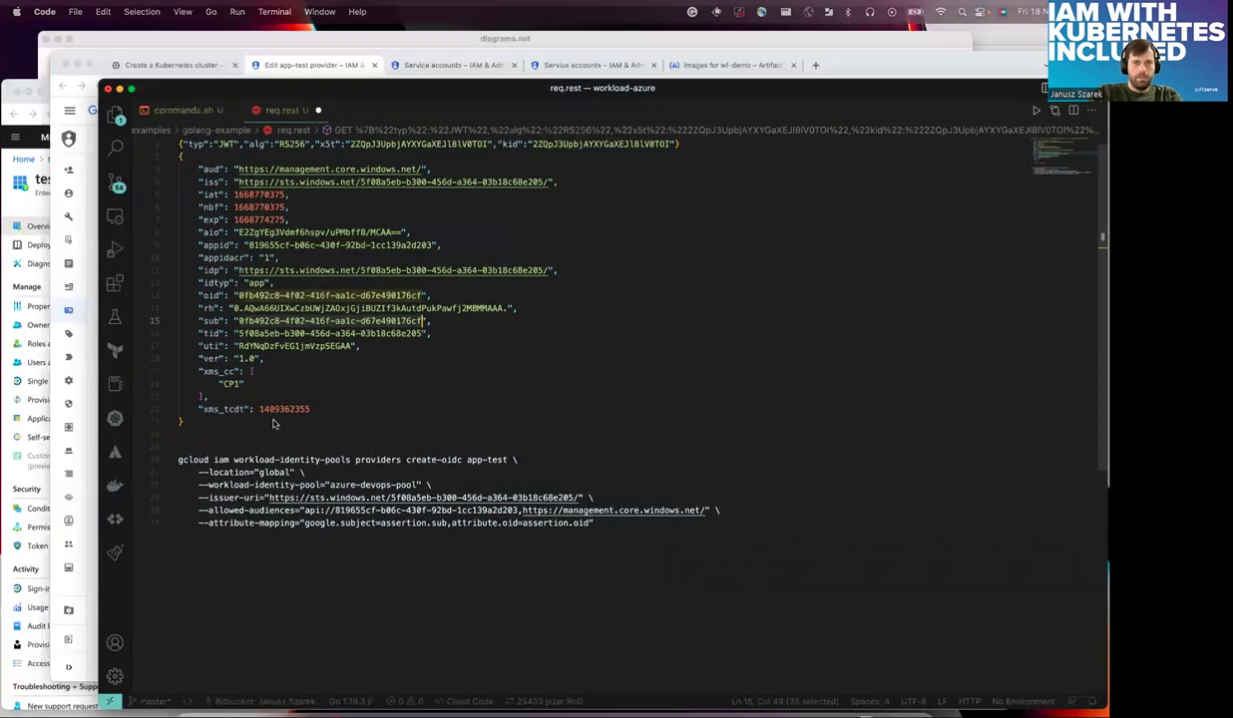
{"action": "left_click", "coordinate": [528, 382]}
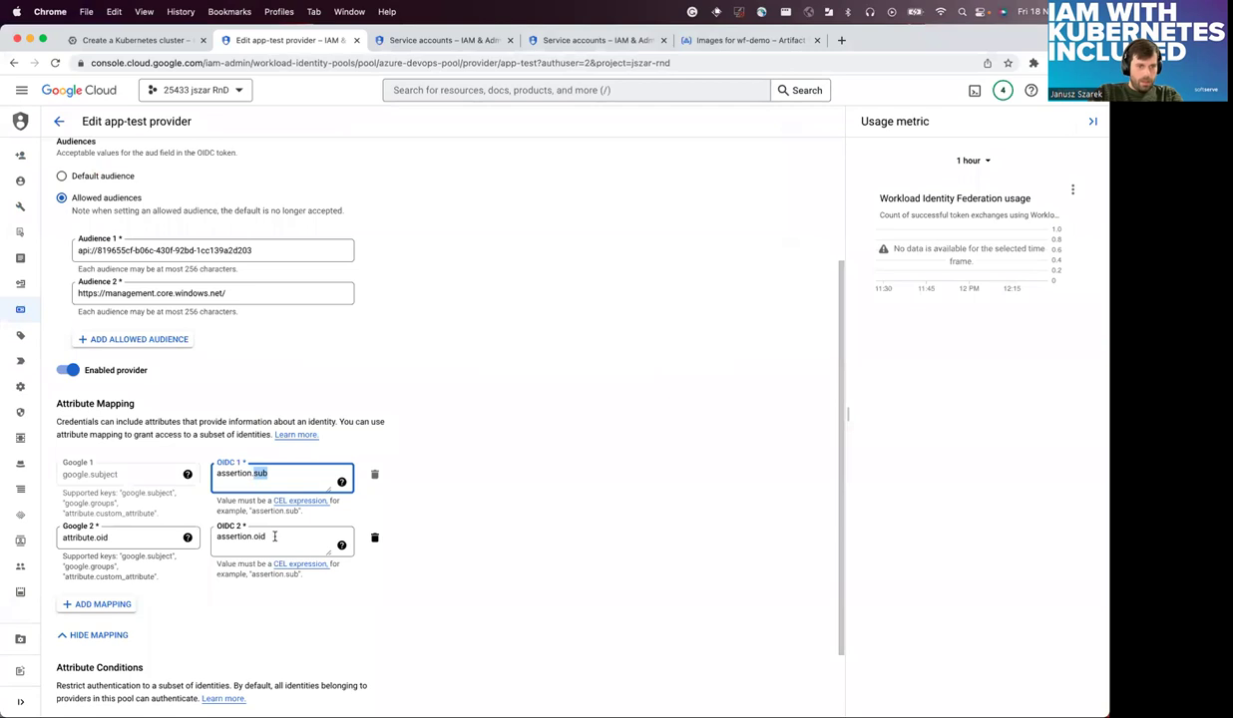
{"action": "scroll", "coordinate": [369, 644], "scroll_direction": "down", "scroll_amount": 3}
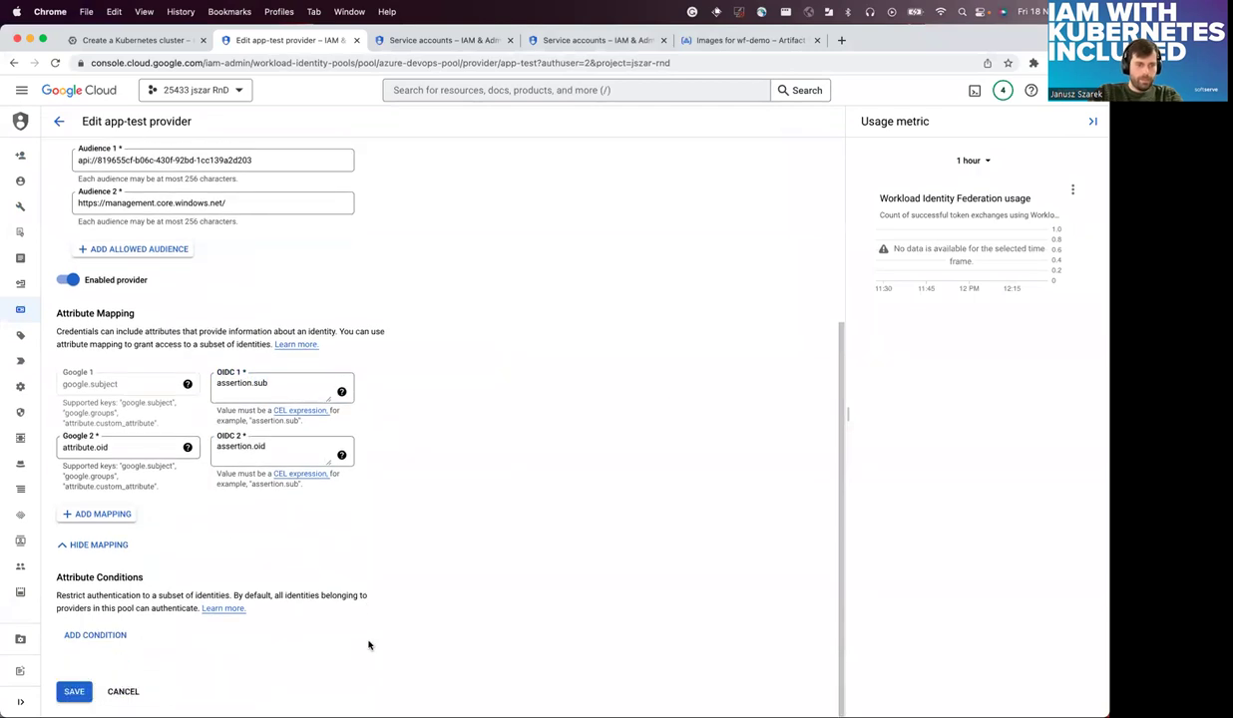
{"action": "left_click", "coordinate": [120, 690]}
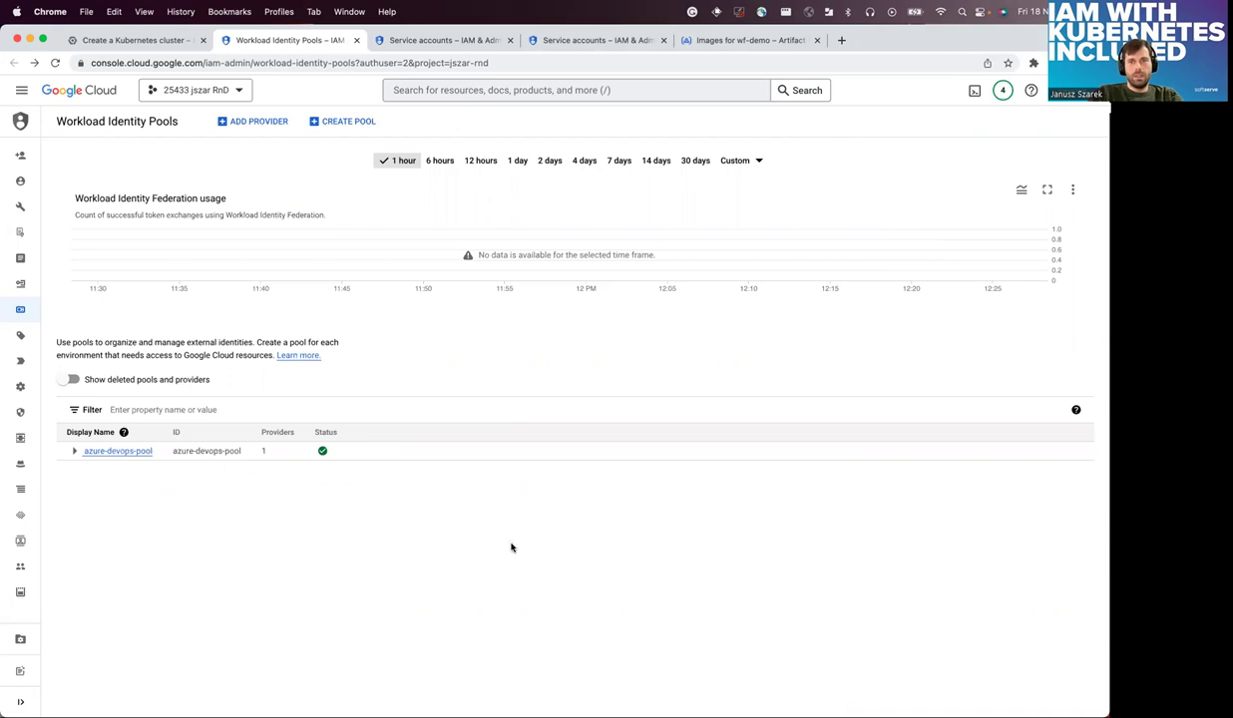
- Take the command from commands.sh and run it in Warp to create service account wif-devops, description "Test Workload Identity Federation", display name "wif devops"
{"action": "key", "text": "ctrl+Up"}
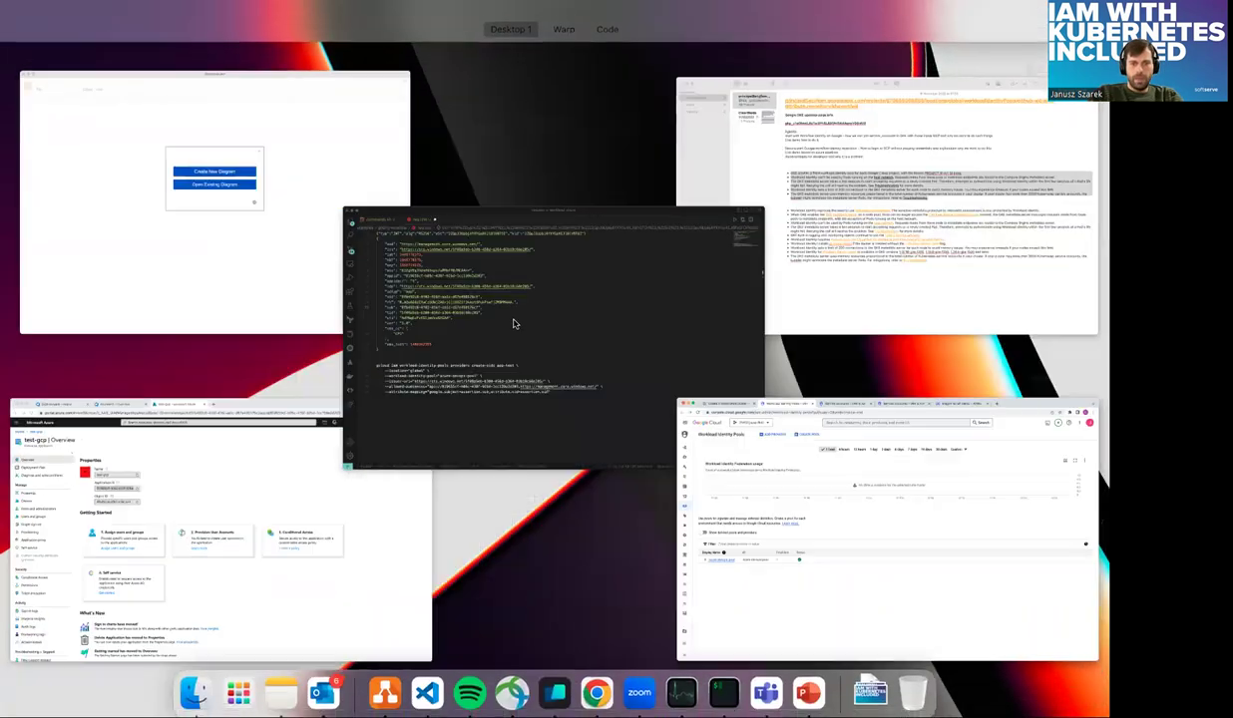
{"action": "left_click", "coordinate": [512, 325]}
{"action": "key", "text": "ctrl+Tab"}
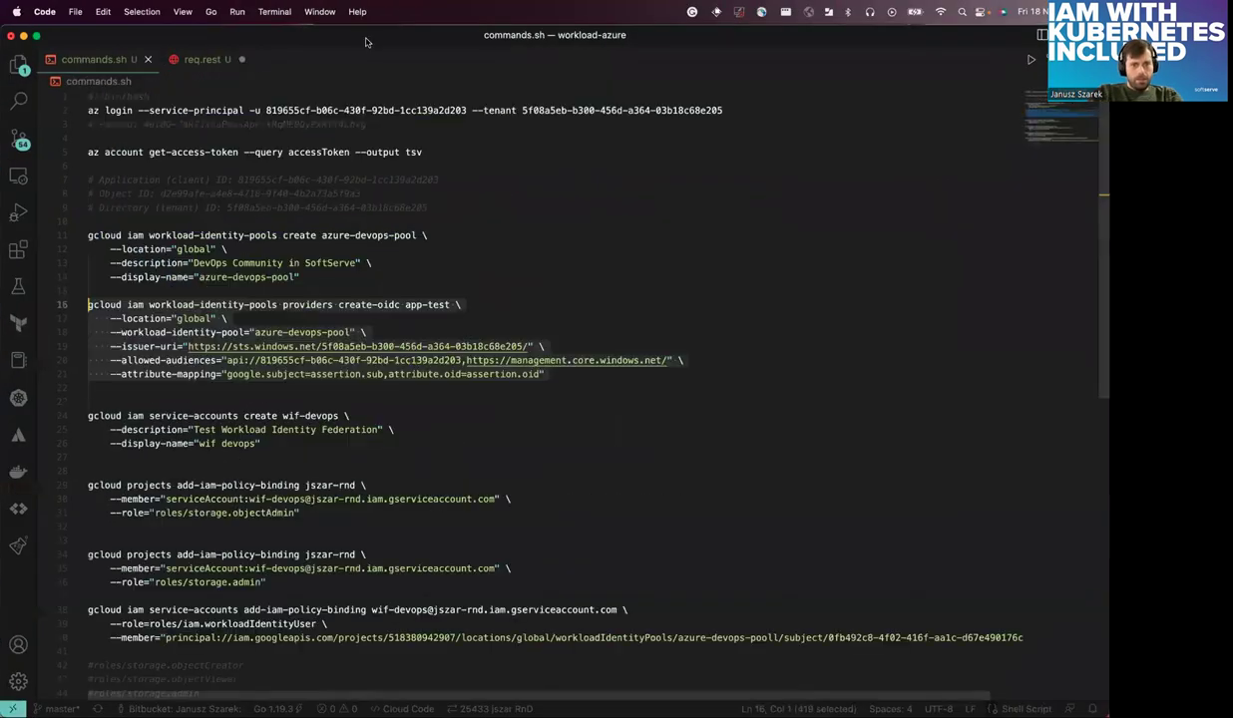
{"action": "key", "text": "ctrl+Up"}
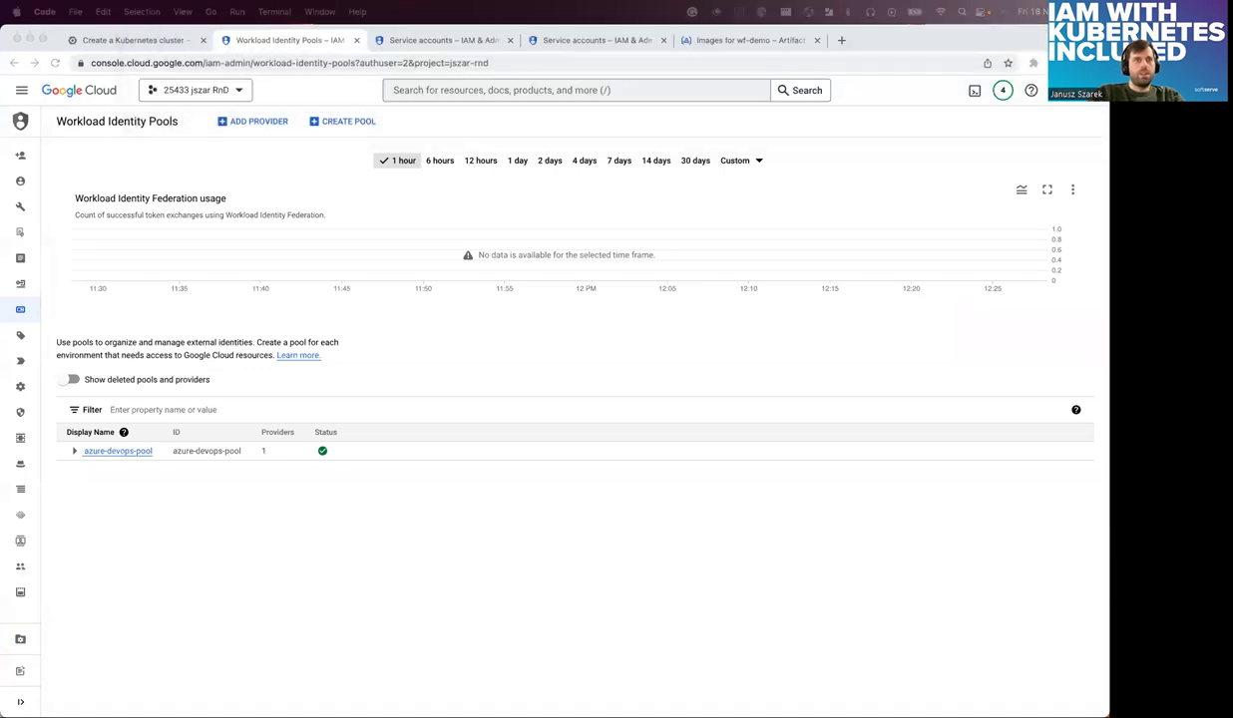
{"action": "key", "text": "ctrl+Right"}
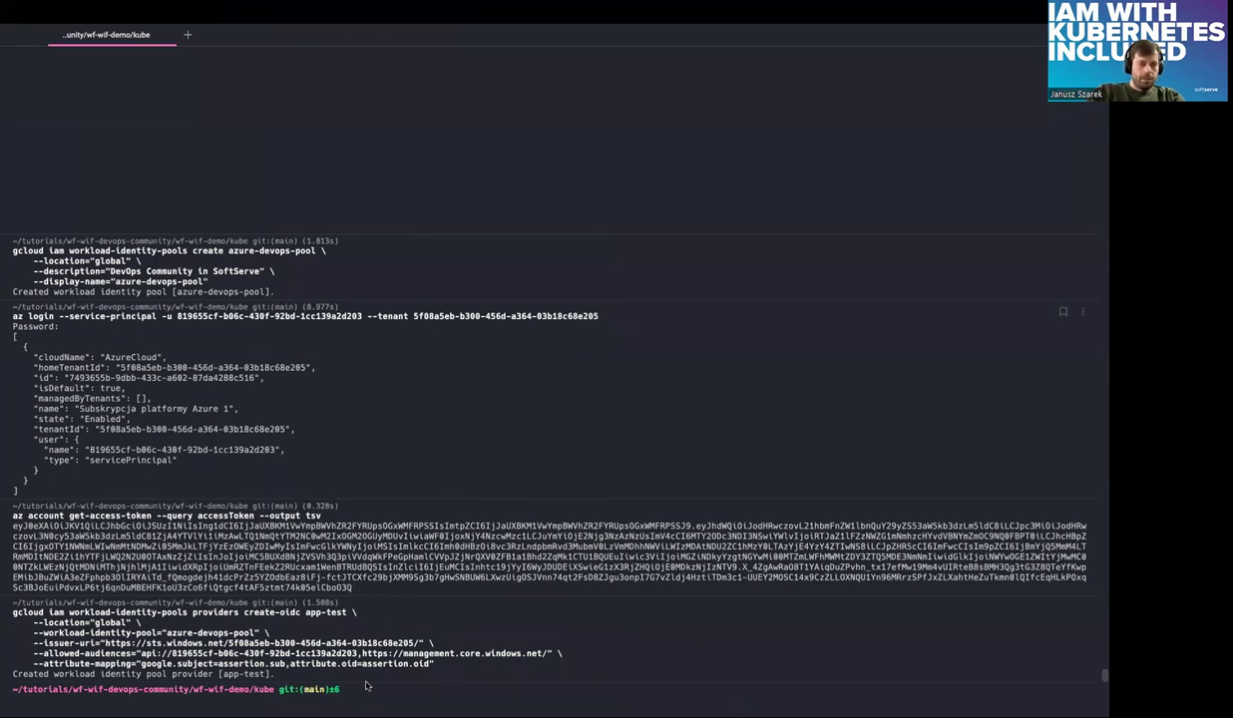
{"action": "type", "text": "gcloud iam service-accounts create wif-devops \\     --description=\"Test Workload Identity Federation\" \\     --display-name=\"wif devops\""}
{"action": "key", "text": "Return"}
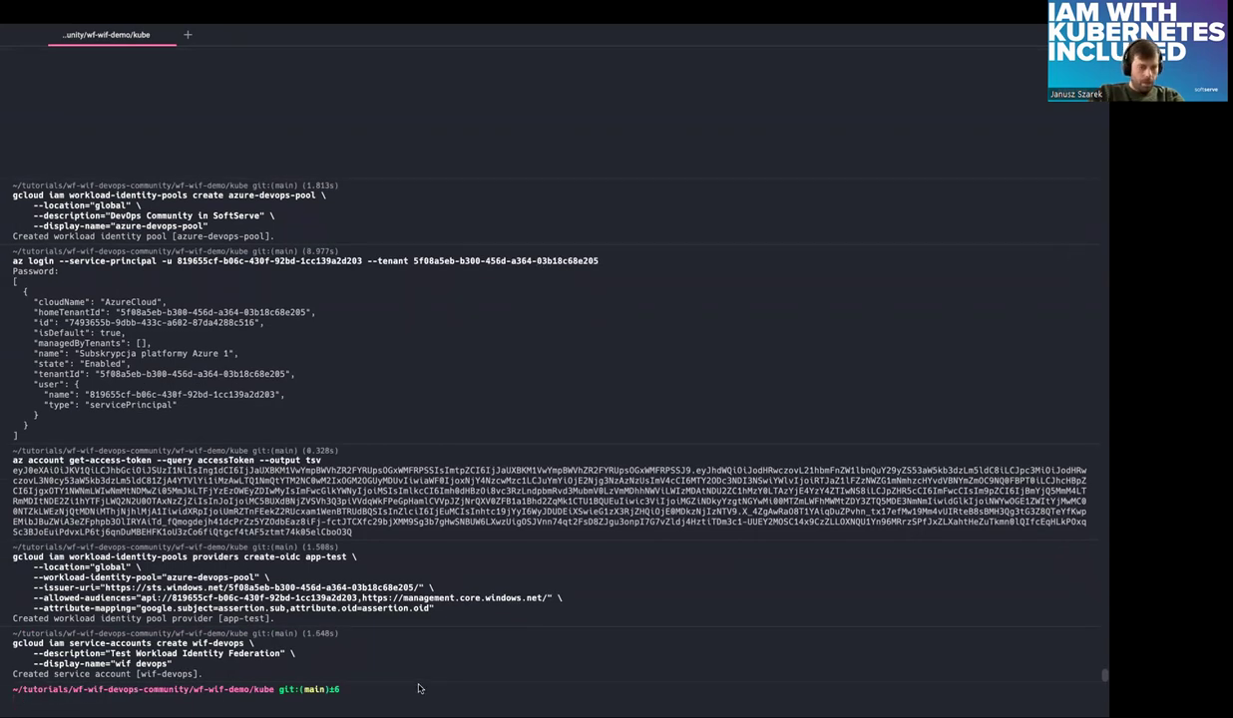
- Grant the wif-devops service account the roles/storage.objectAdmin and roles/storage.admin roles on project jszar-rnd
{"action": "key", "text": "super+v"}
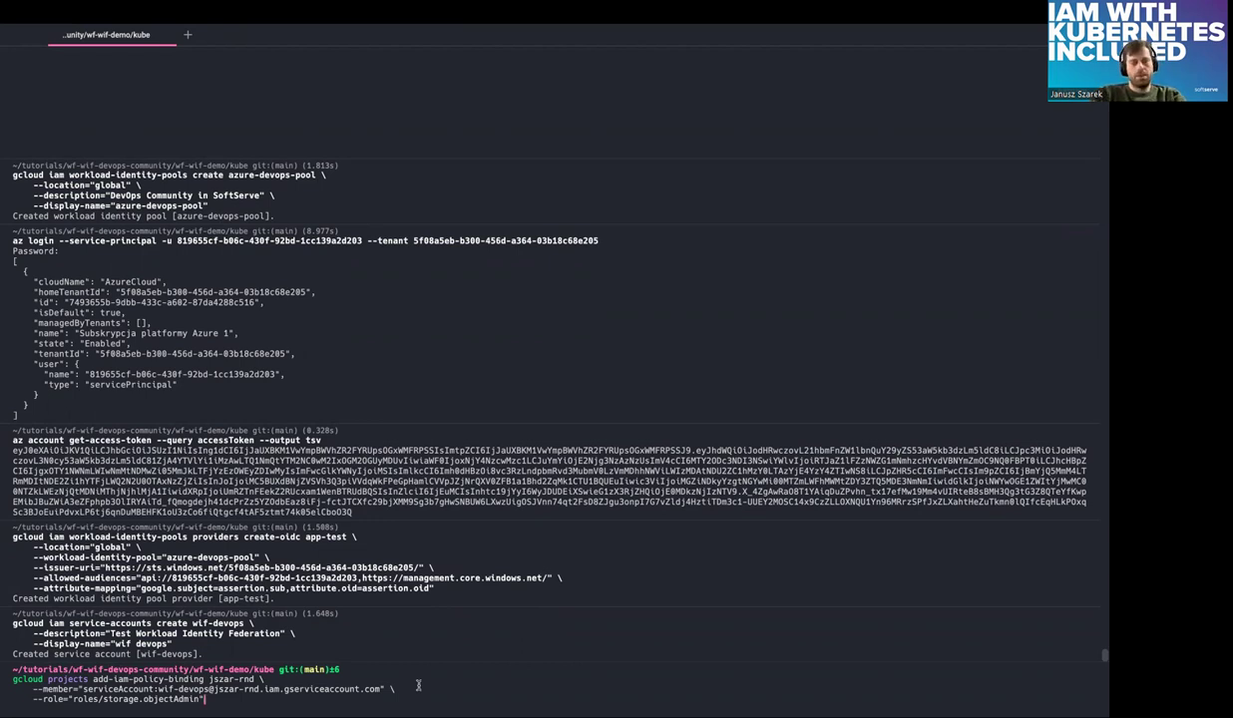
{"action": "key", "text": "Return"}
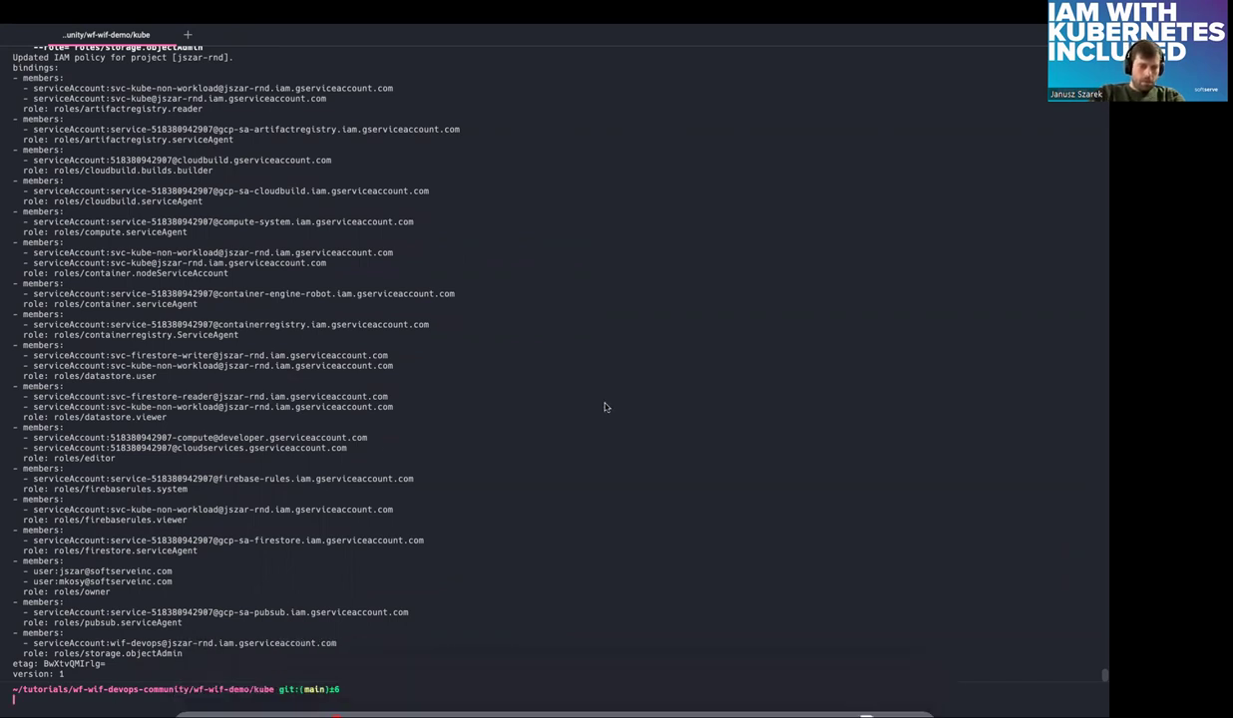
{"action": "key", "text": "super+v"}
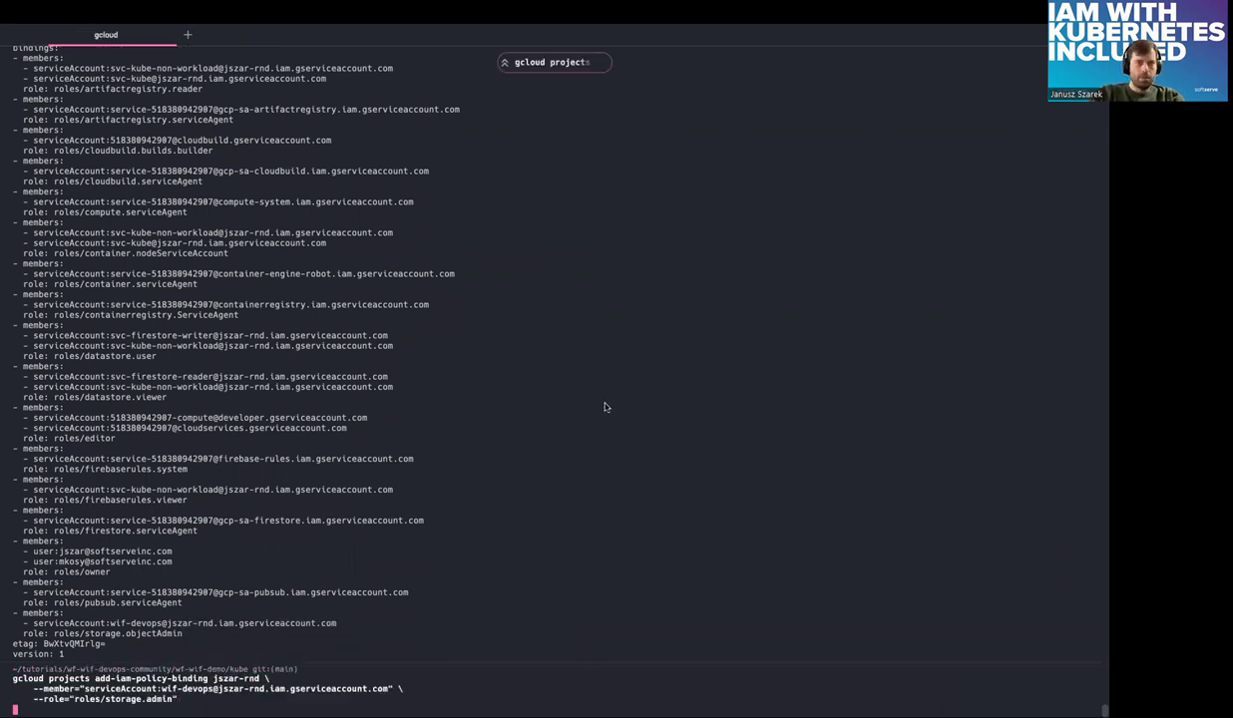
{"action": "key", "text": "Return"}
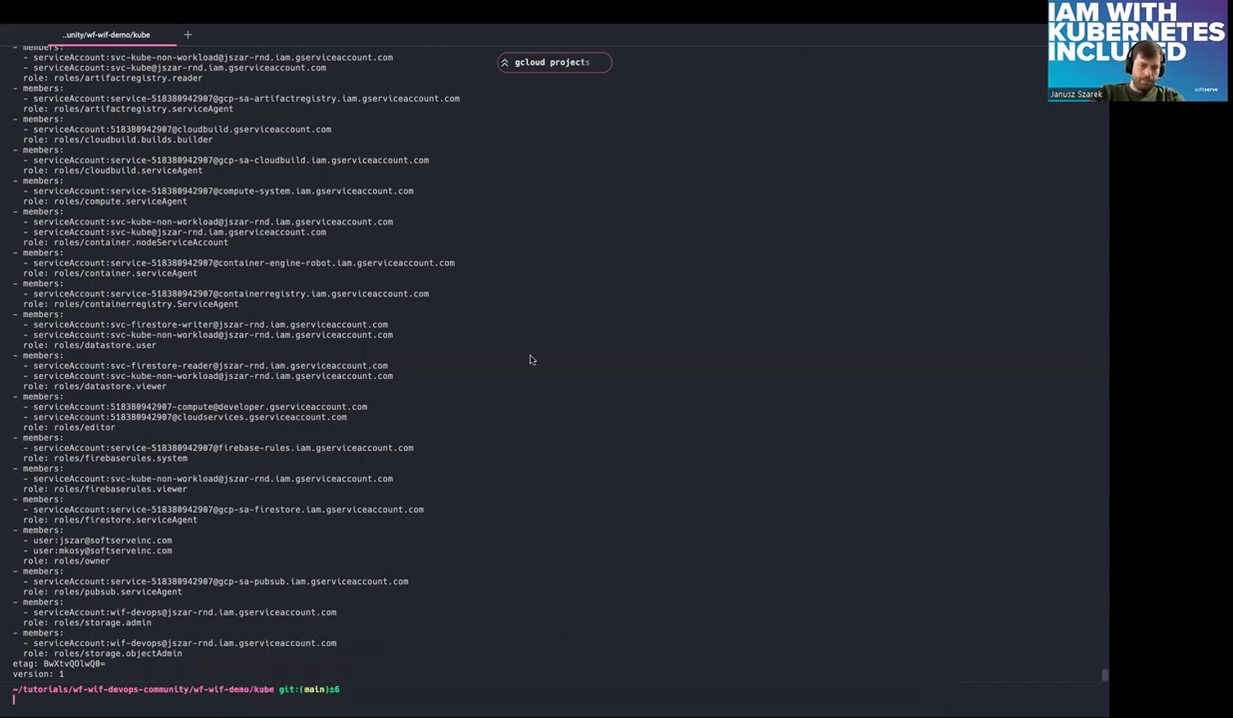
- Enter the add-iam-policy-binding command giving roles/iam.workloadIdentityUser on wif-devops, check its parts and correct the pool name to azure-devops-pool
{"action": "key", "text": "super+v"}
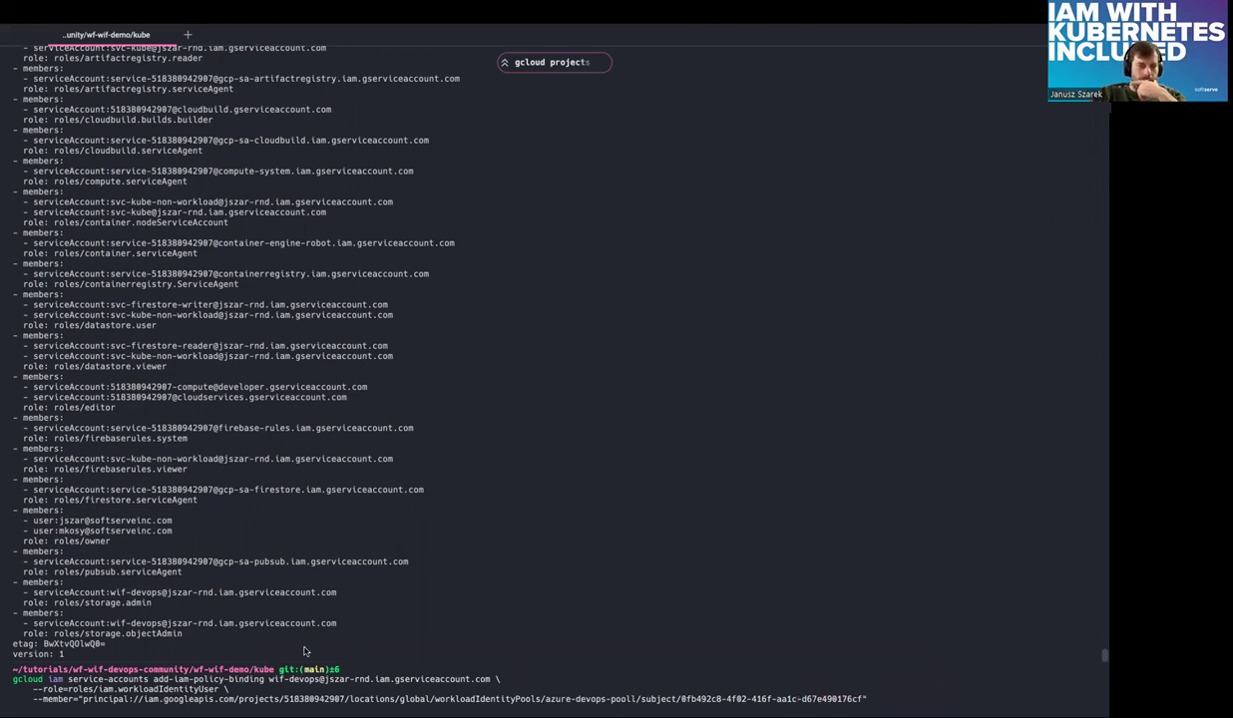
{"action": "left_click_drag", "start_coordinate": [268, 680], "coordinate": [494, 679]}
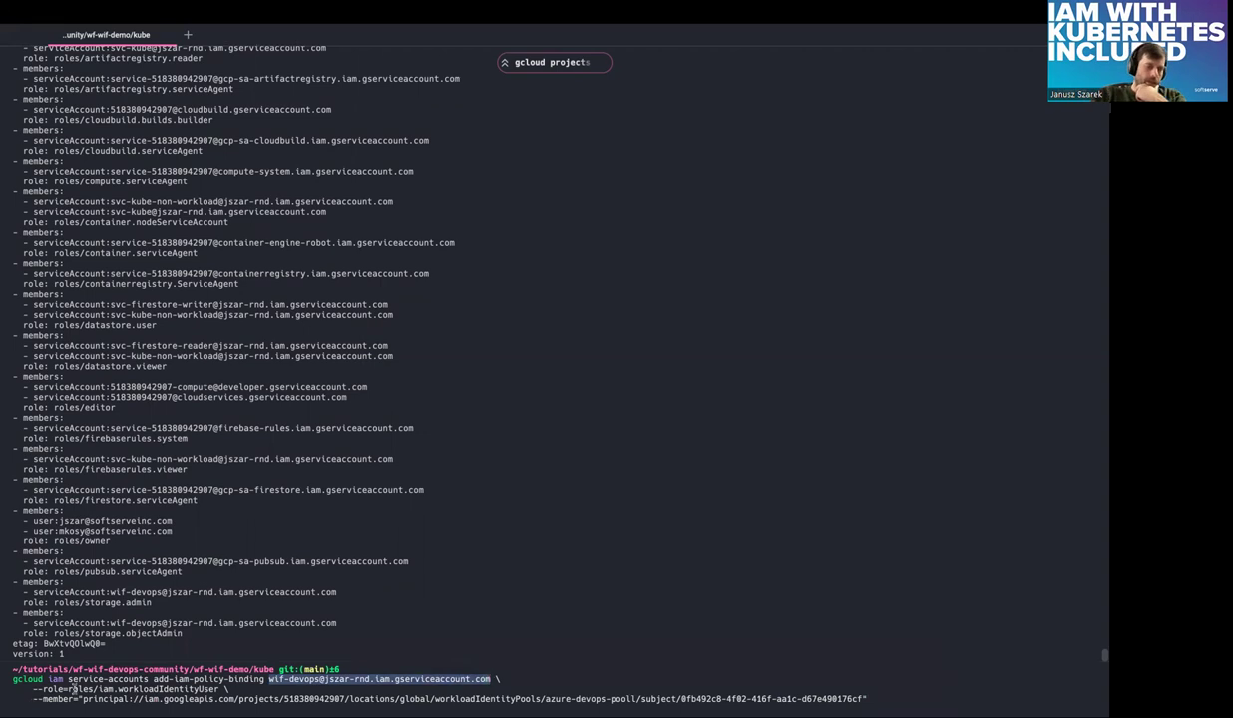
{"action": "left_click_drag", "start_coordinate": [68, 689], "coordinate": [217, 689]}
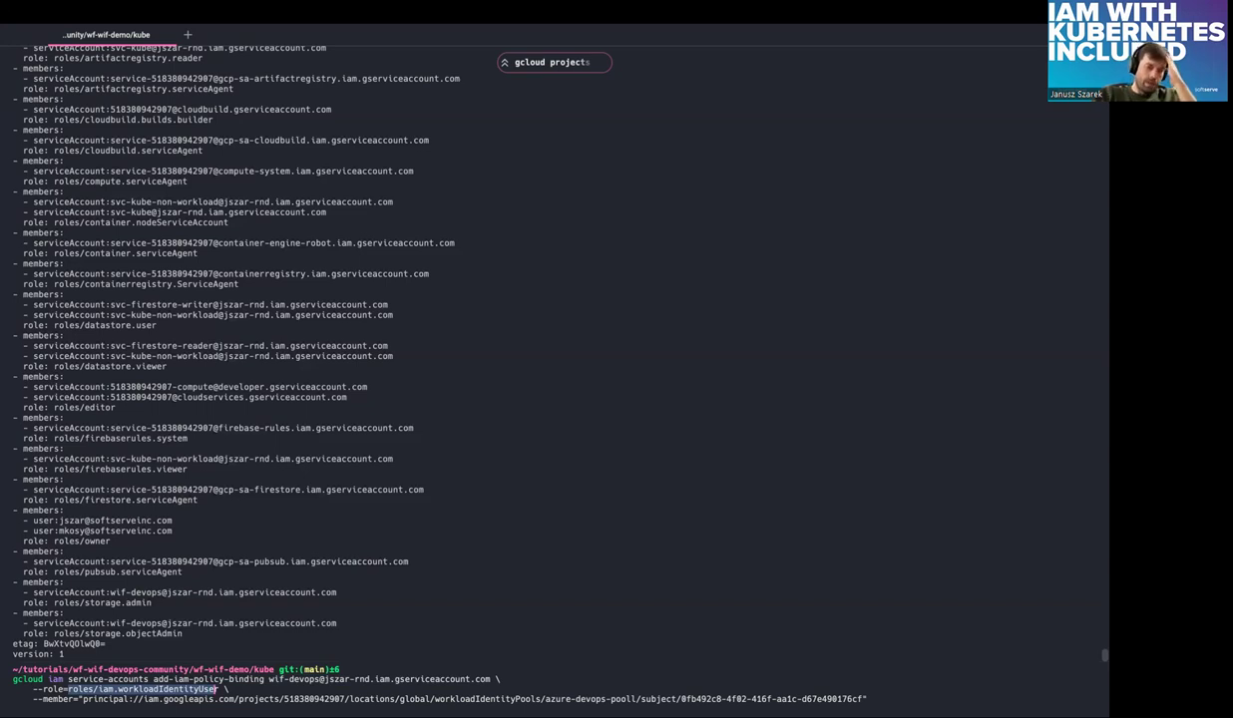
{"action": "left_click", "coordinate": [103, 699]}
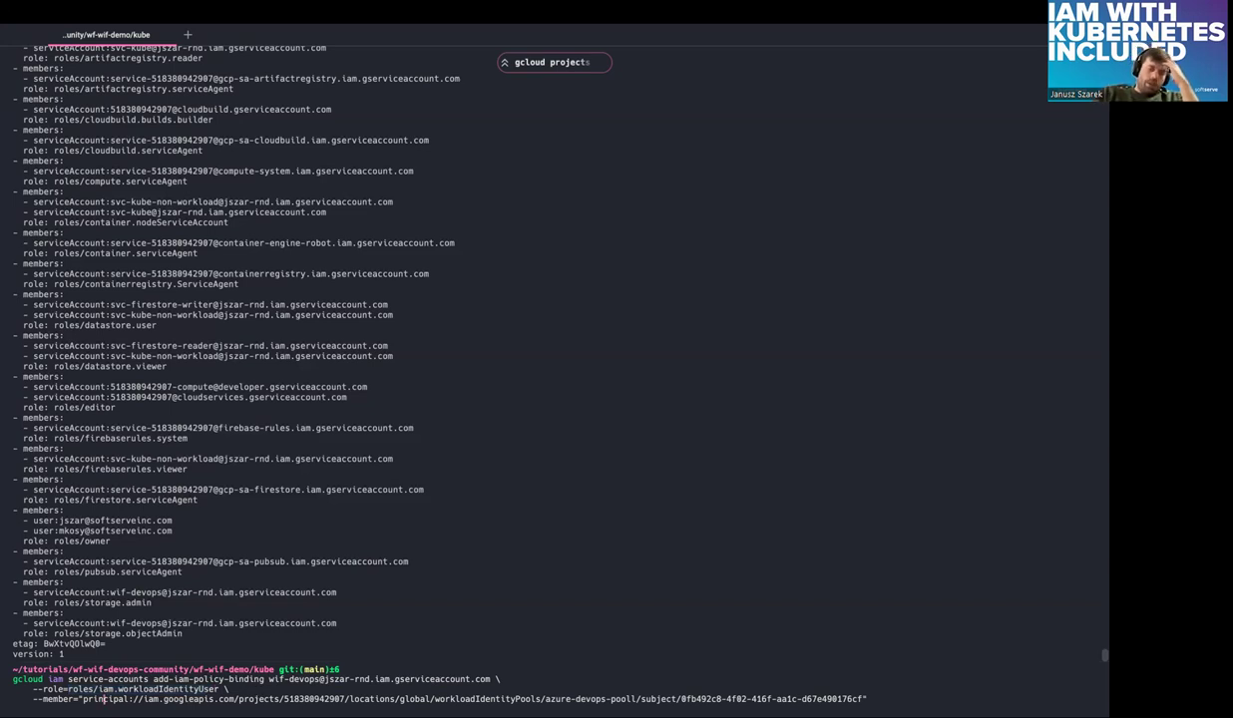
{"action": "double_click", "coordinate": [318, 698]}
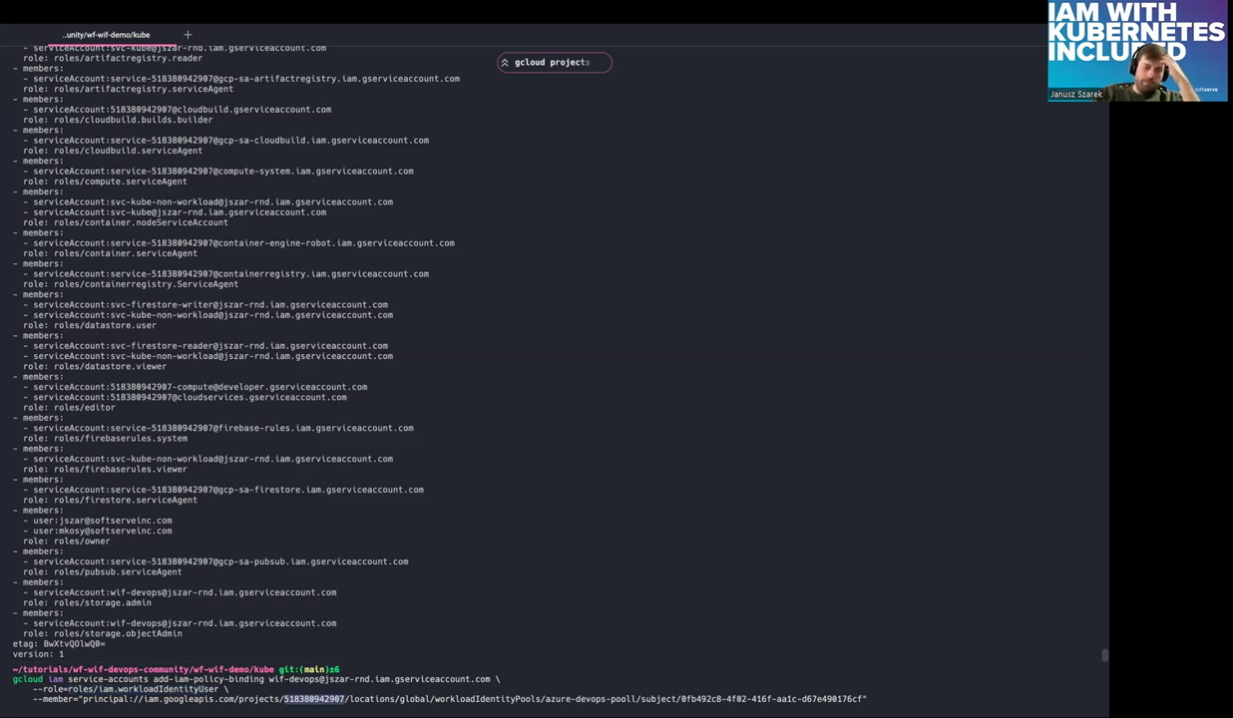
{"action": "left_click_drag", "start_coordinate": [539, 699], "coordinate": [632, 698]}
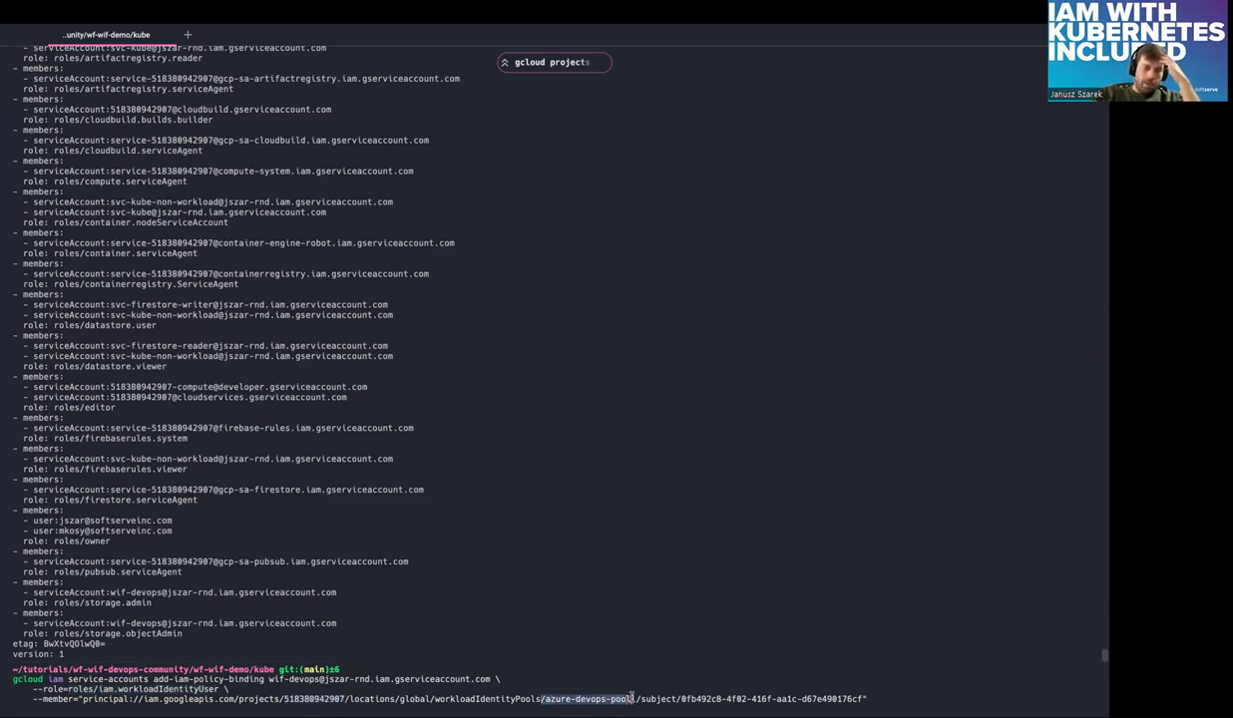
{"action": "left_click", "coordinate": [634, 698]}
{"action": "key", "text": "BackSpace"}
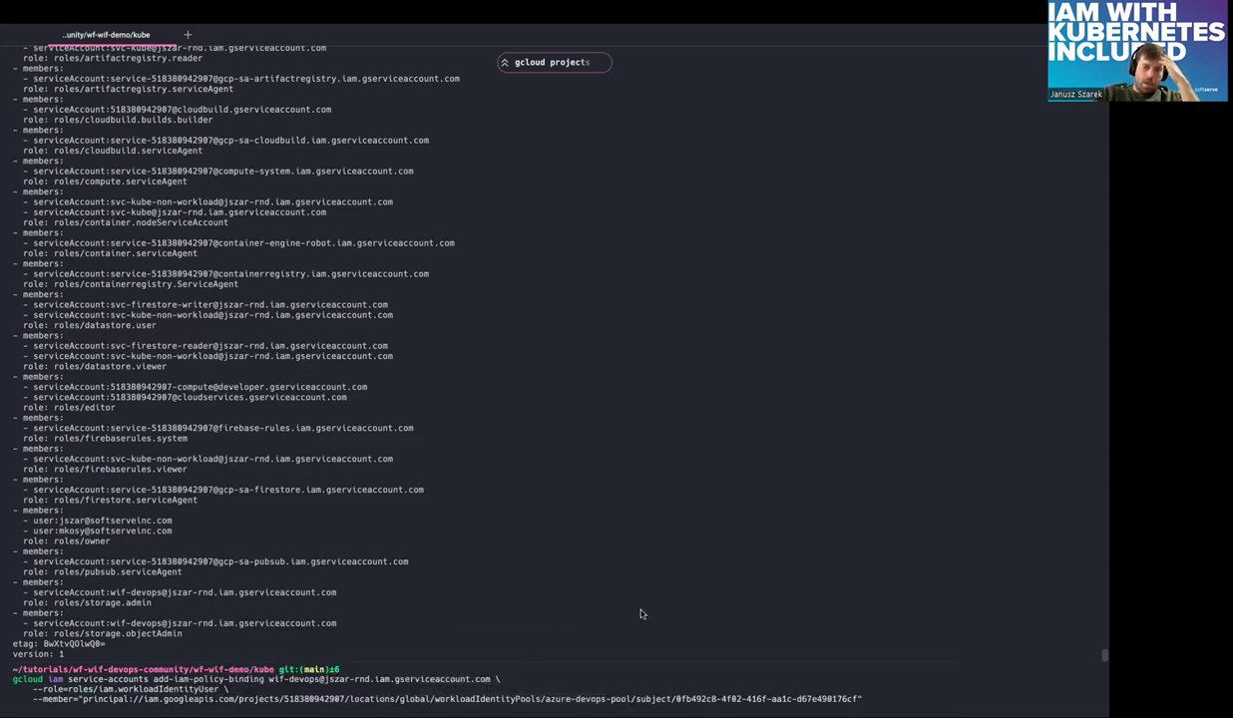
- Select the subject ID in the member string and look it up on the test-gcp overview page in the Azure portal
{"action": "left_click_drag", "start_coordinate": [636, 698], "coordinate": [857, 698]}
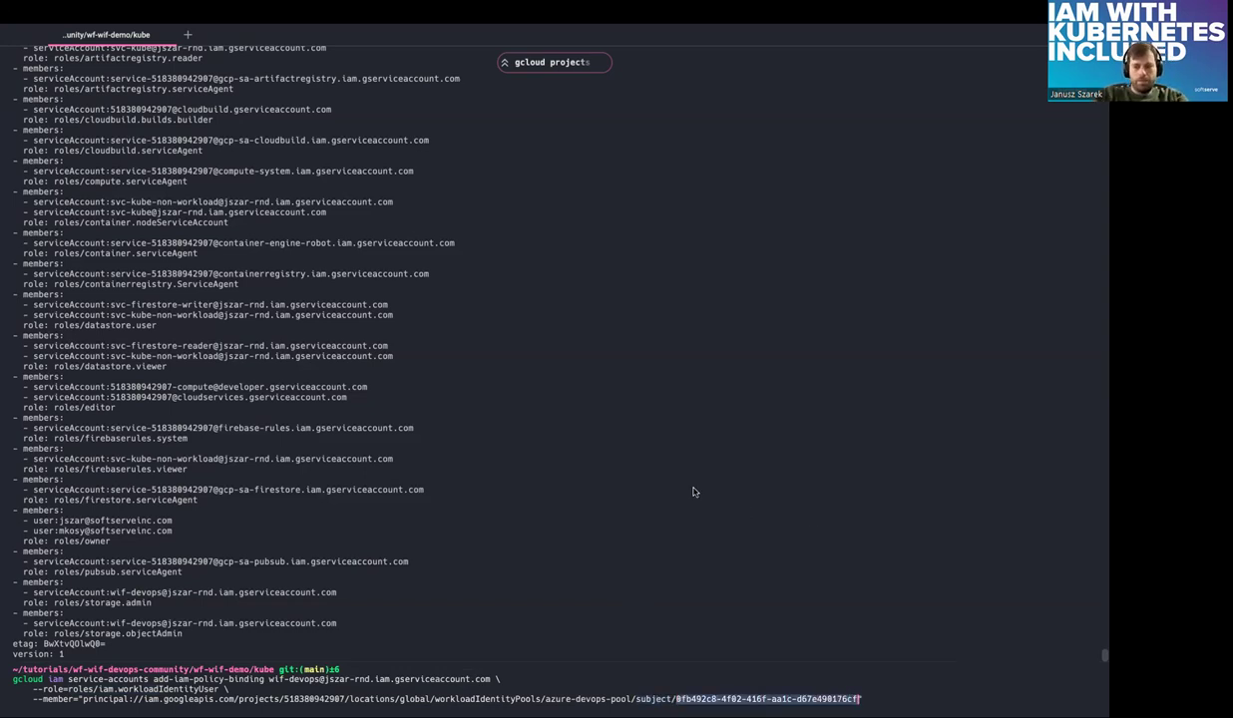
{"action": "key", "text": "ctrl+Left"}
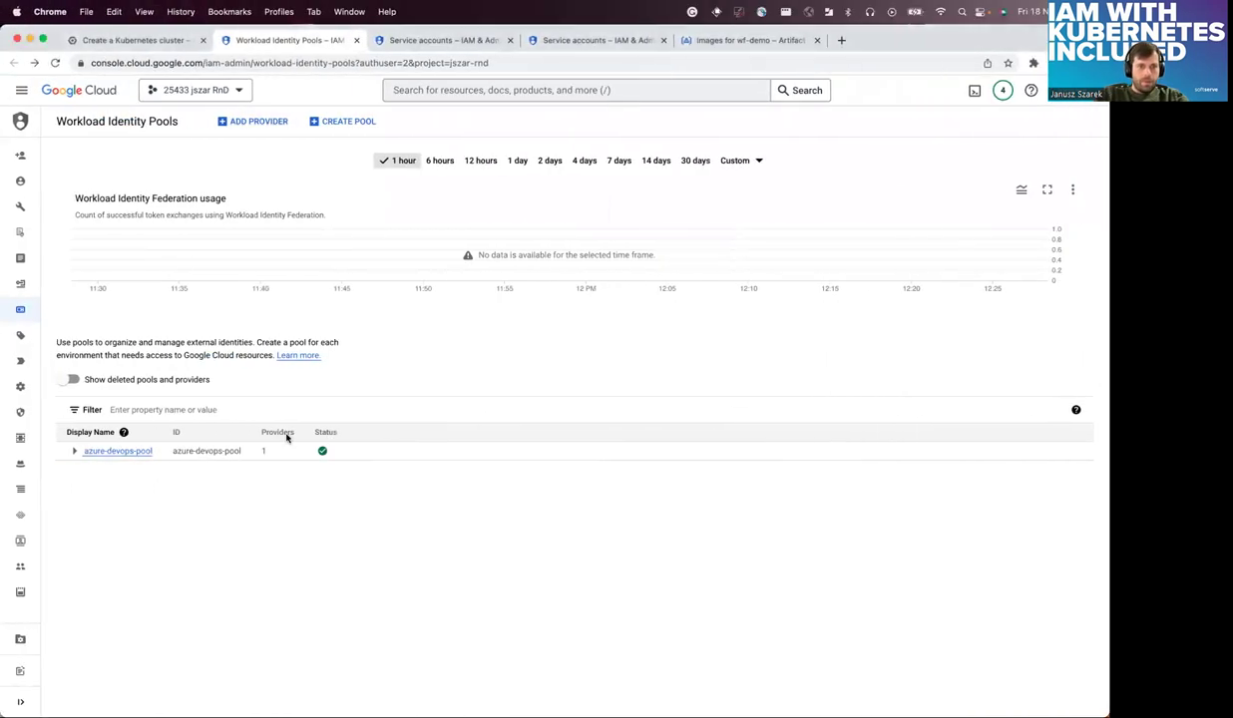
{"action": "key", "text": "ctrl+Up"}
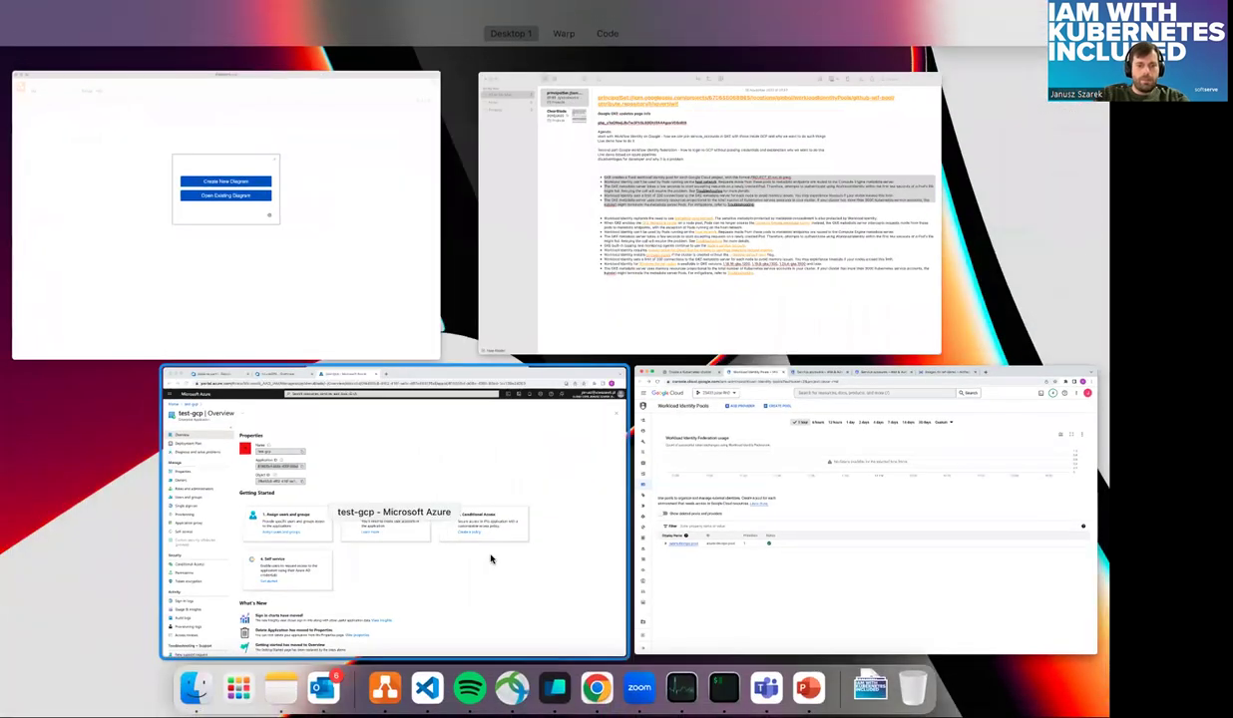
{"action": "left_click", "coordinate": [491, 558]}
{"action": "key", "text": "super+f"}
{"action": "type", "text": "4f02-416f-aa1c-d67e490176cf"}
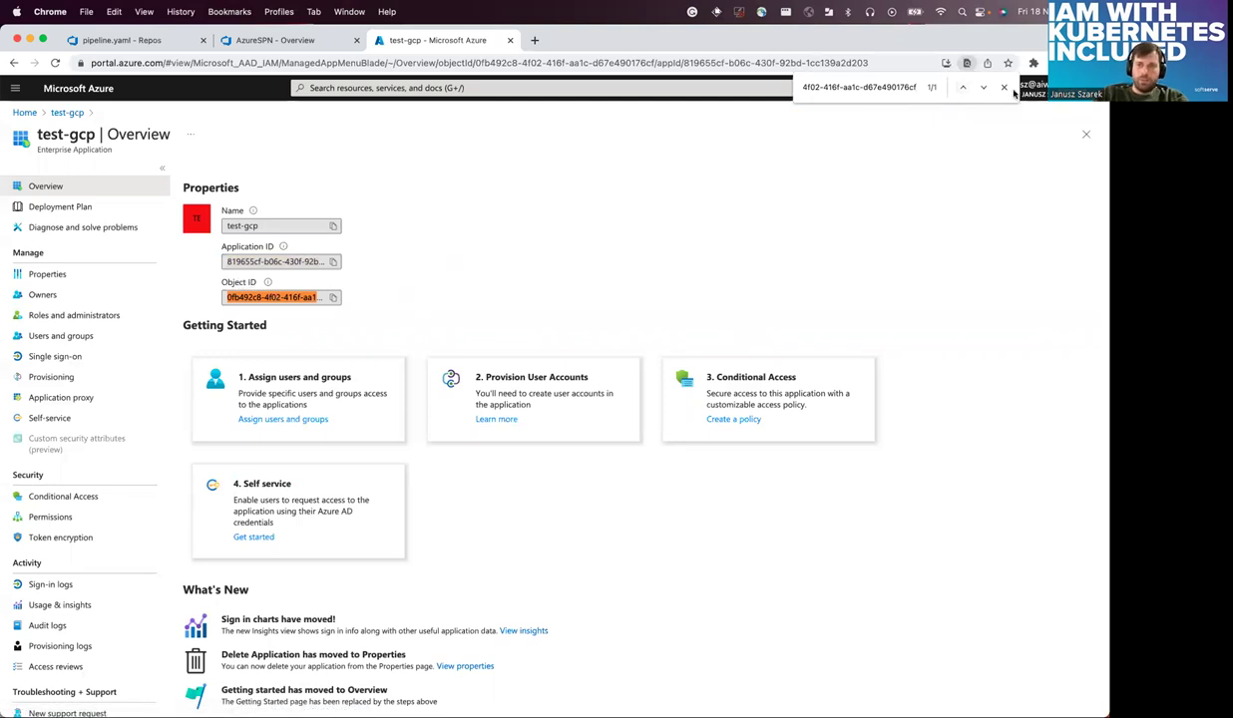
{"action": "key", "text": "Escape"}
- Copy test-gcp's Object ID into the command's subject in Warp and run the roles/iam.workloadIdentityUser binding for wif-devops
{"action": "triple_click", "coordinate": [311, 296]}
{"action": "key", "text": "super+c"}
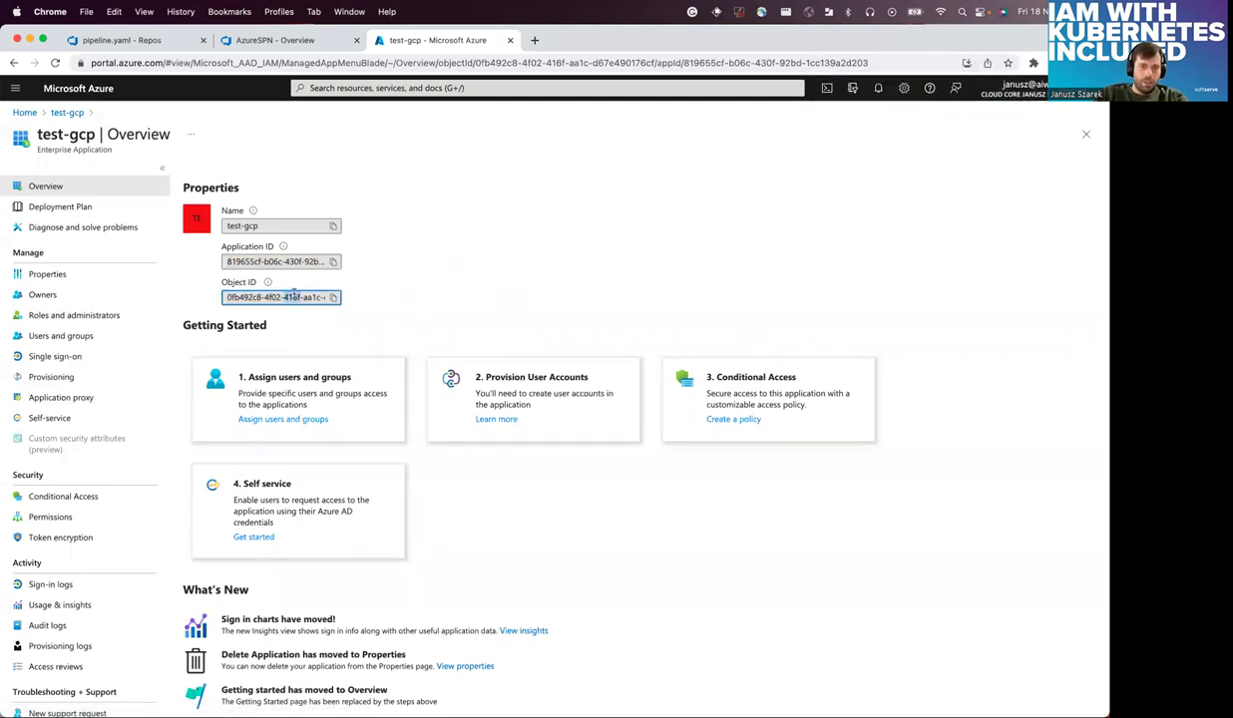
{"action": "left_click", "coordinate": [631, 283]}
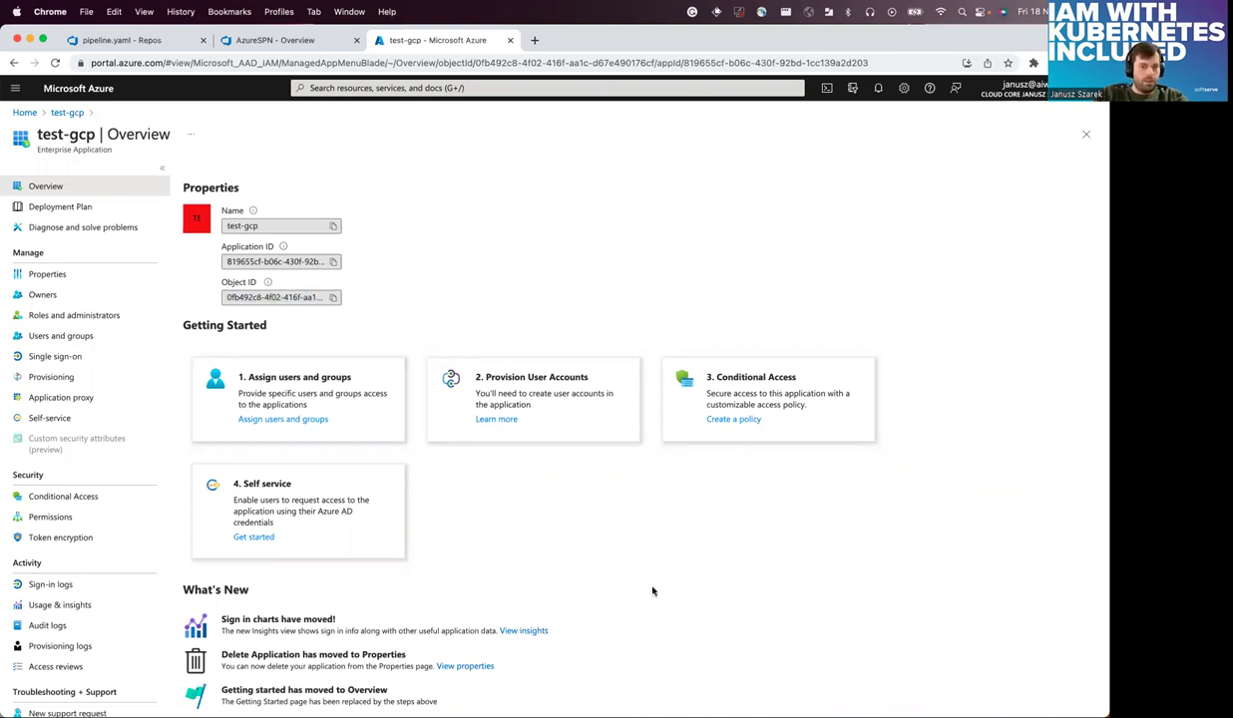
{"action": "key", "text": "ctrl+Right"}
{"action": "key", "text": "super+v"}
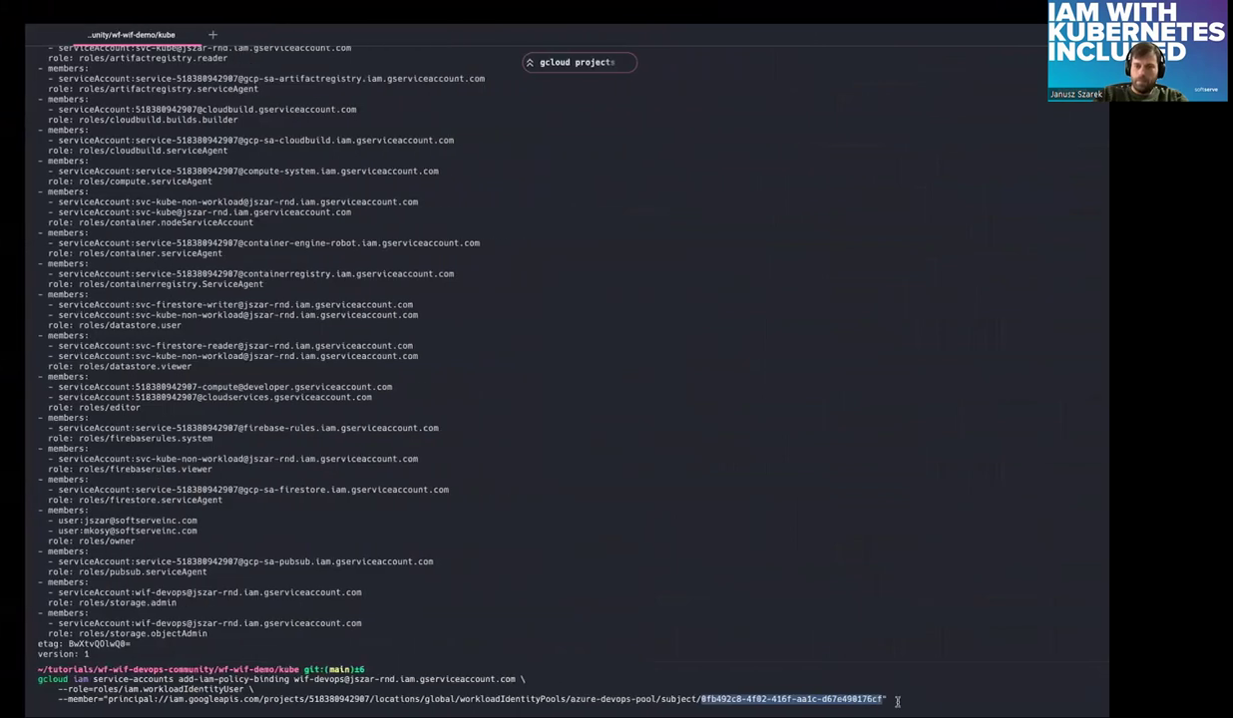
{"action": "key", "text": "Return"}
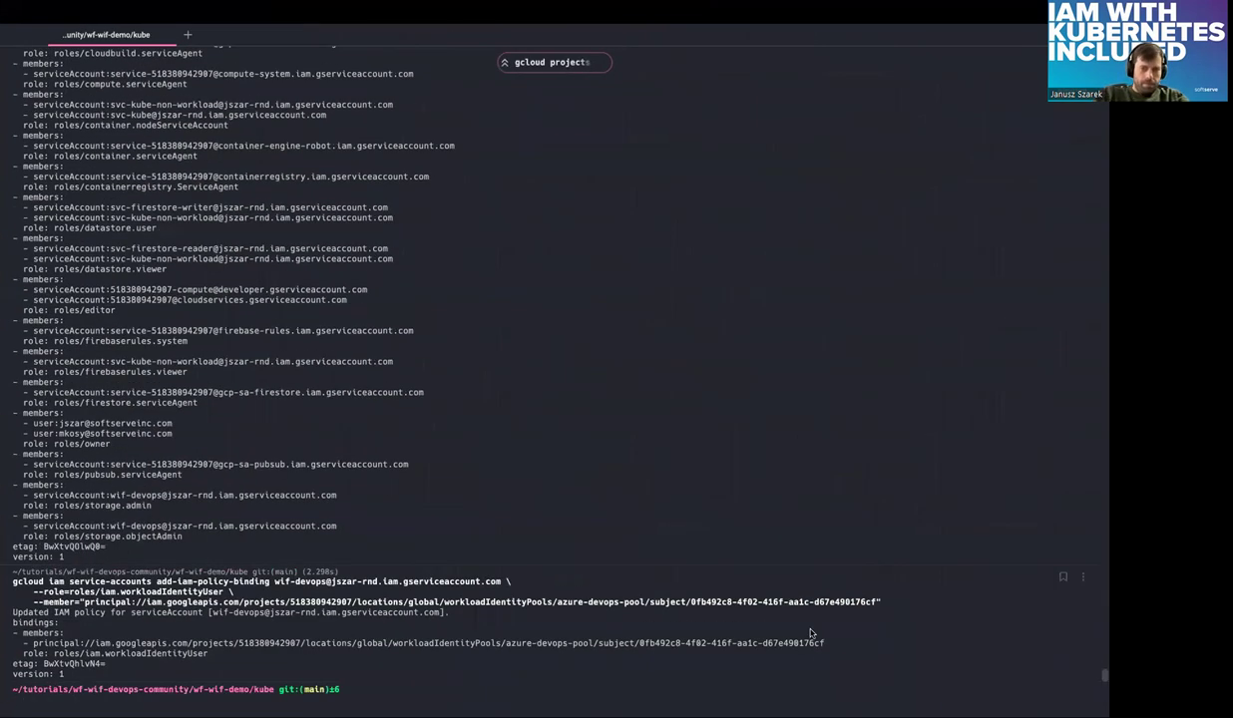
- Switch to the Google Cloud console in Chrome and inspect wif-devops' bound subject among azure-devops-pool's connected service accounts
{"action": "key", "text": "ctrl+Left"}
{"action": "key", "text": "ctrl+super+f"}
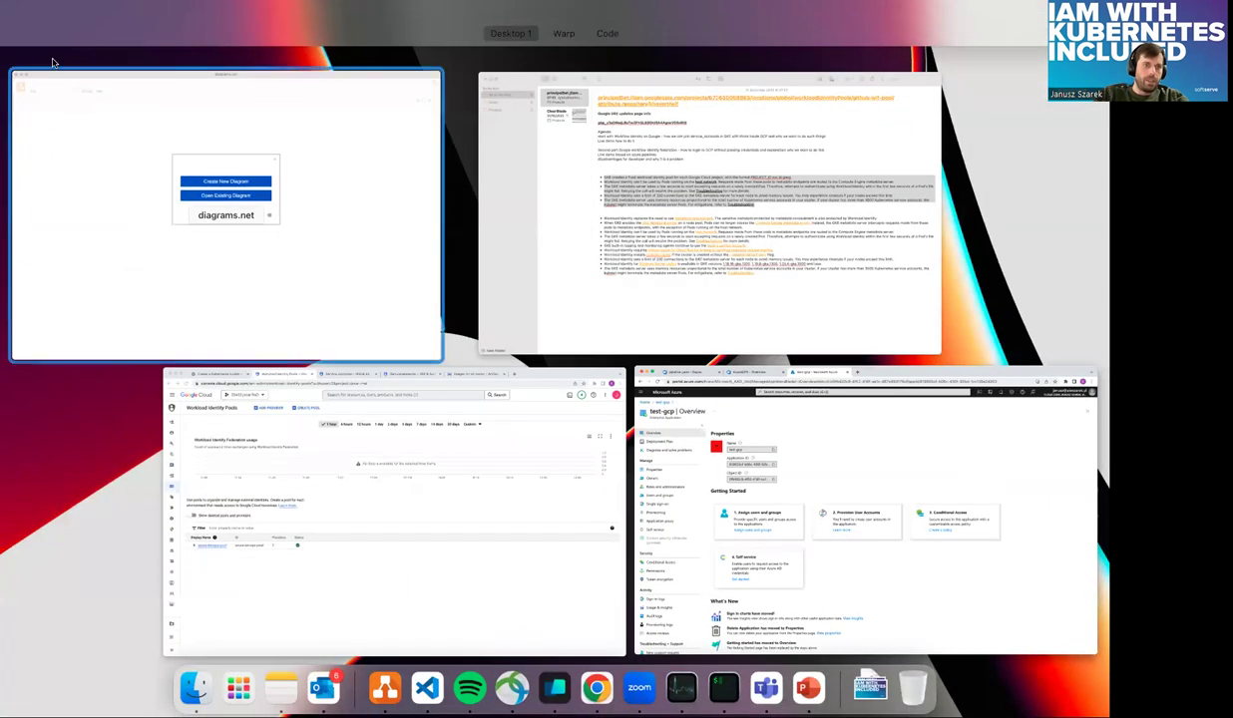
{"action": "left_click", "coordinate": [166, 470]}
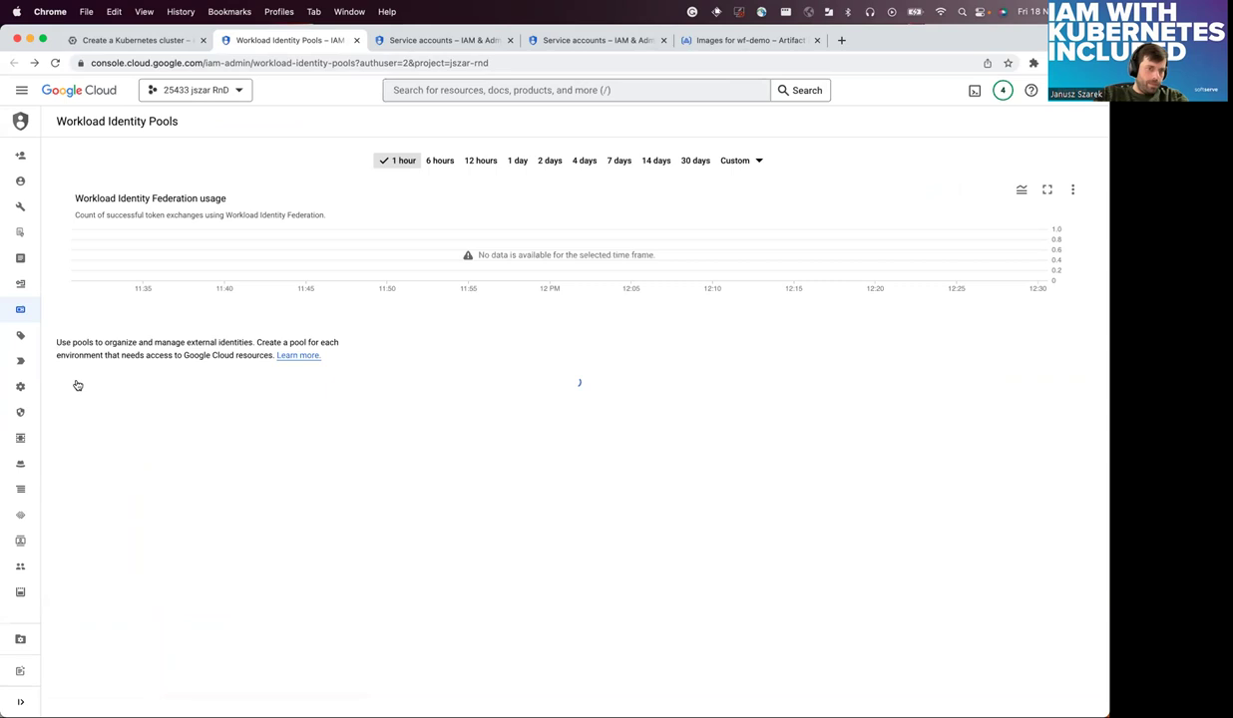
{"action": "left_click", "coordinate": [74, 451]}
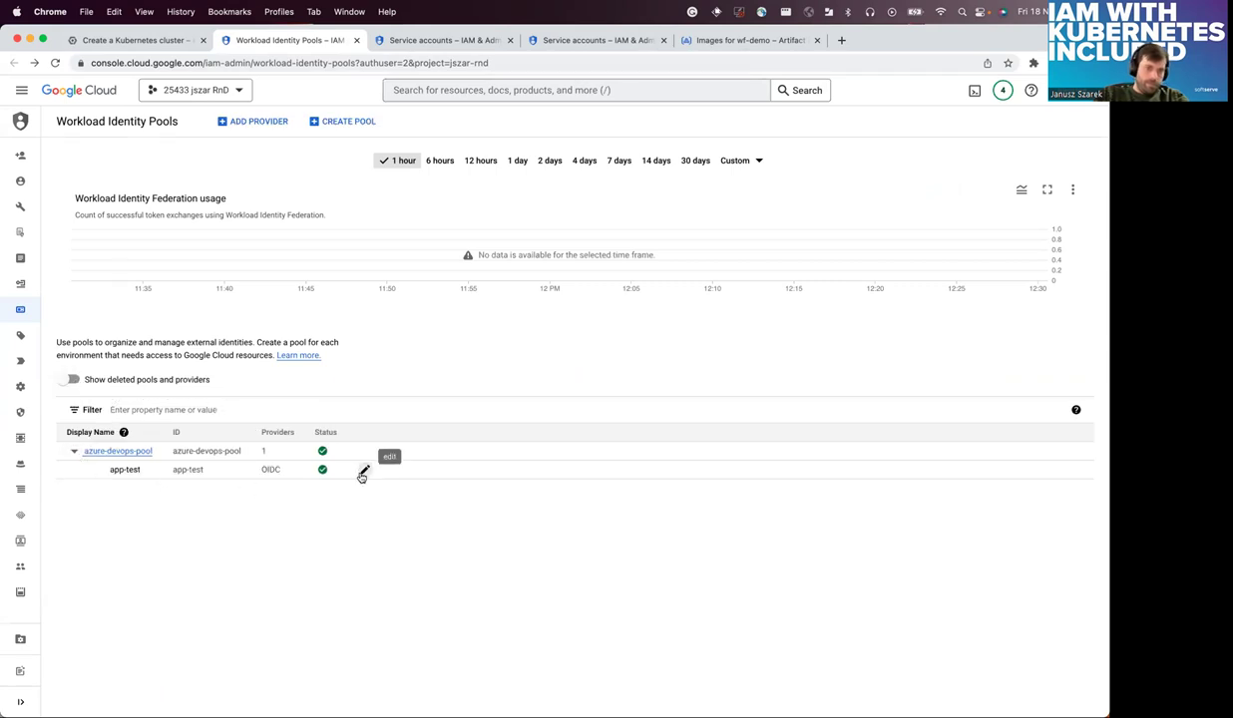
{"action": "left_click", "coordinate": [120, 451]}
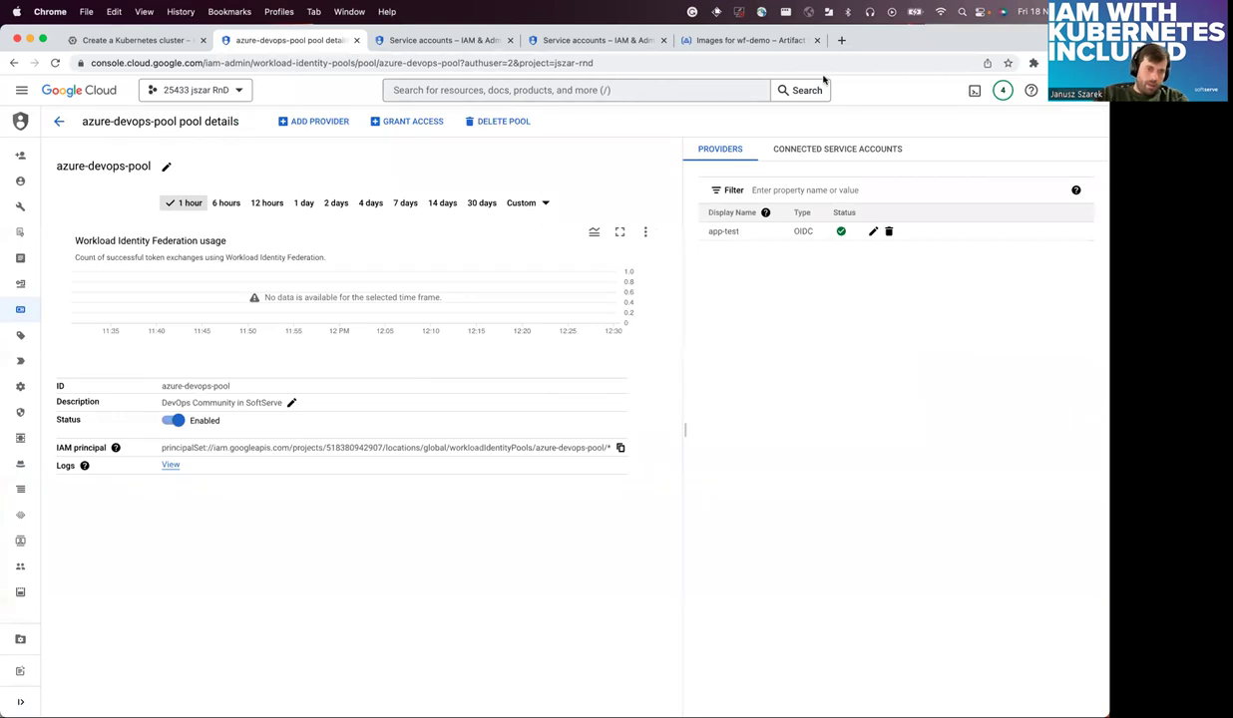
{"action": "left_click", "coordinate": [862, 152]}
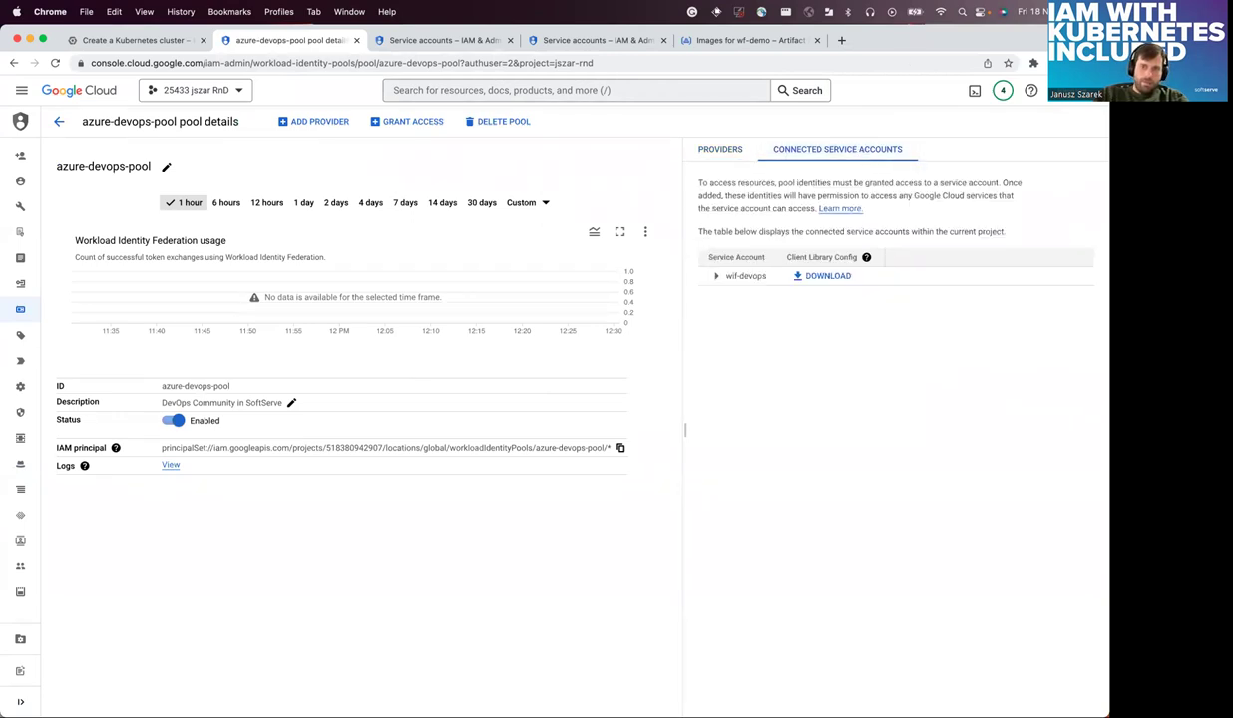
{"action": "left_click", "coordinate": [715, 279]}
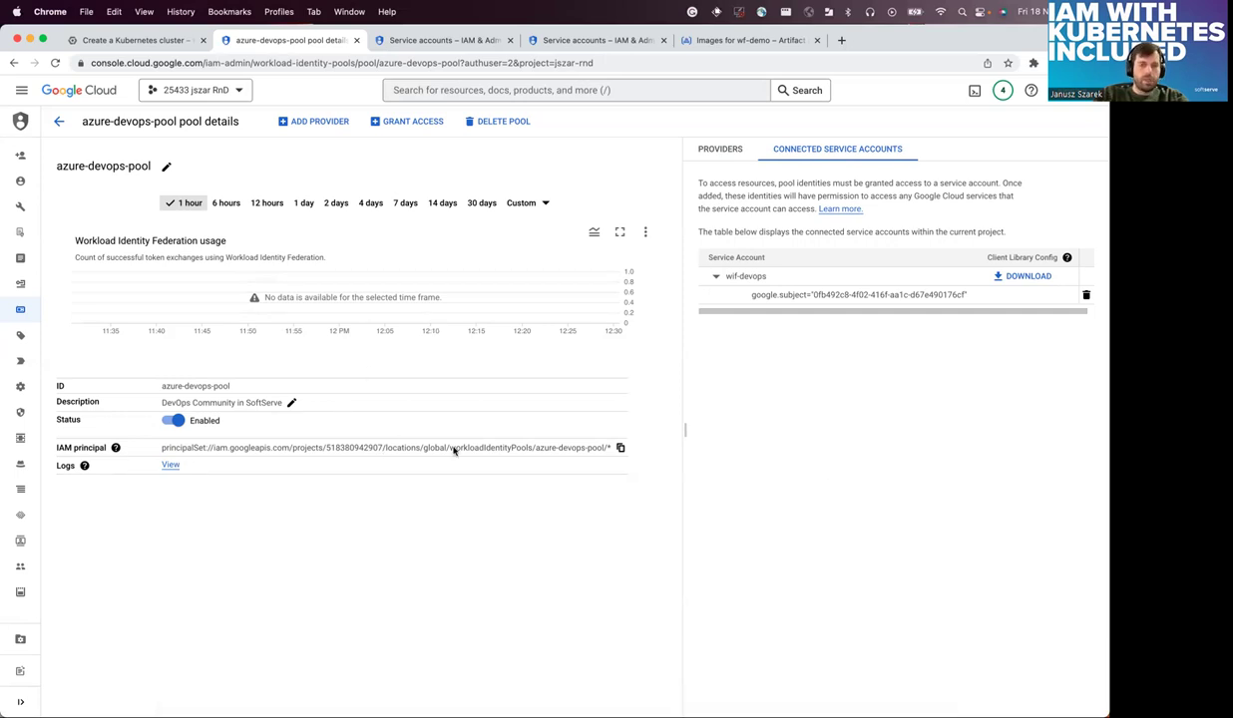
{"action": "left_click", "coordinate": [737, 273]}
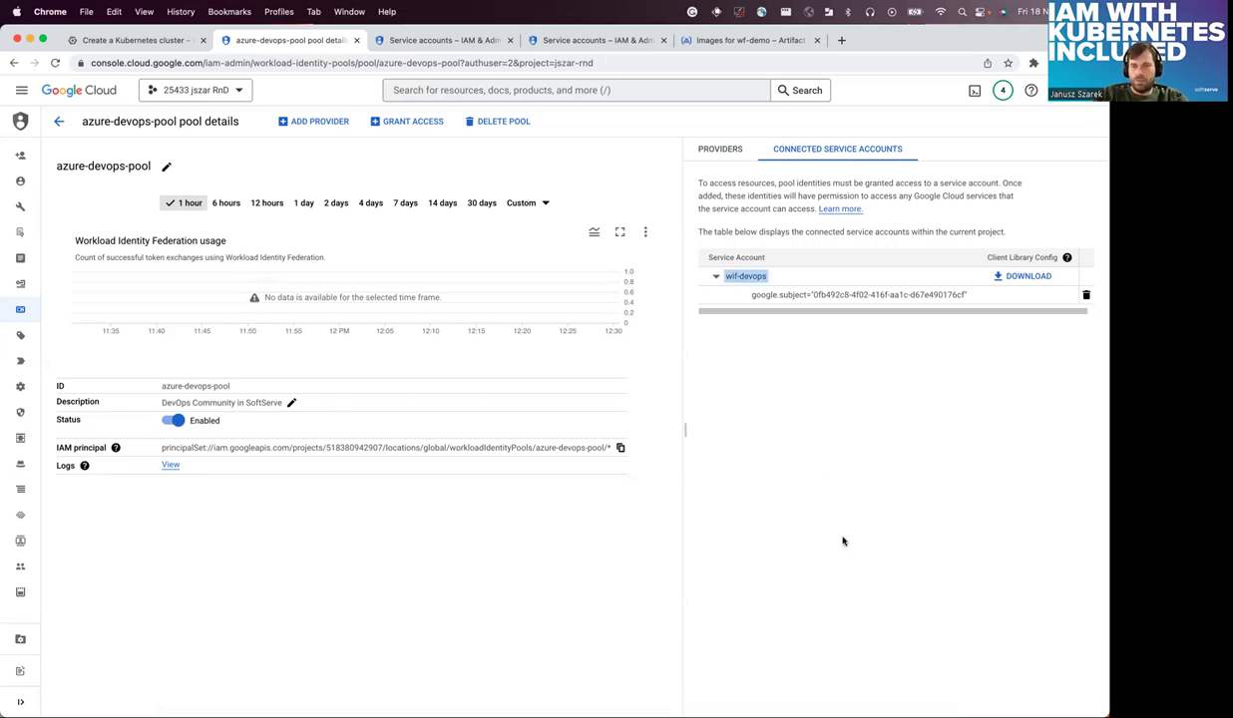
- Open the wif-devops service account's permissions and examine the azure-devops-pool principal that has access to it
{"action": "mouse_move", "coordinate": [20, 150]}
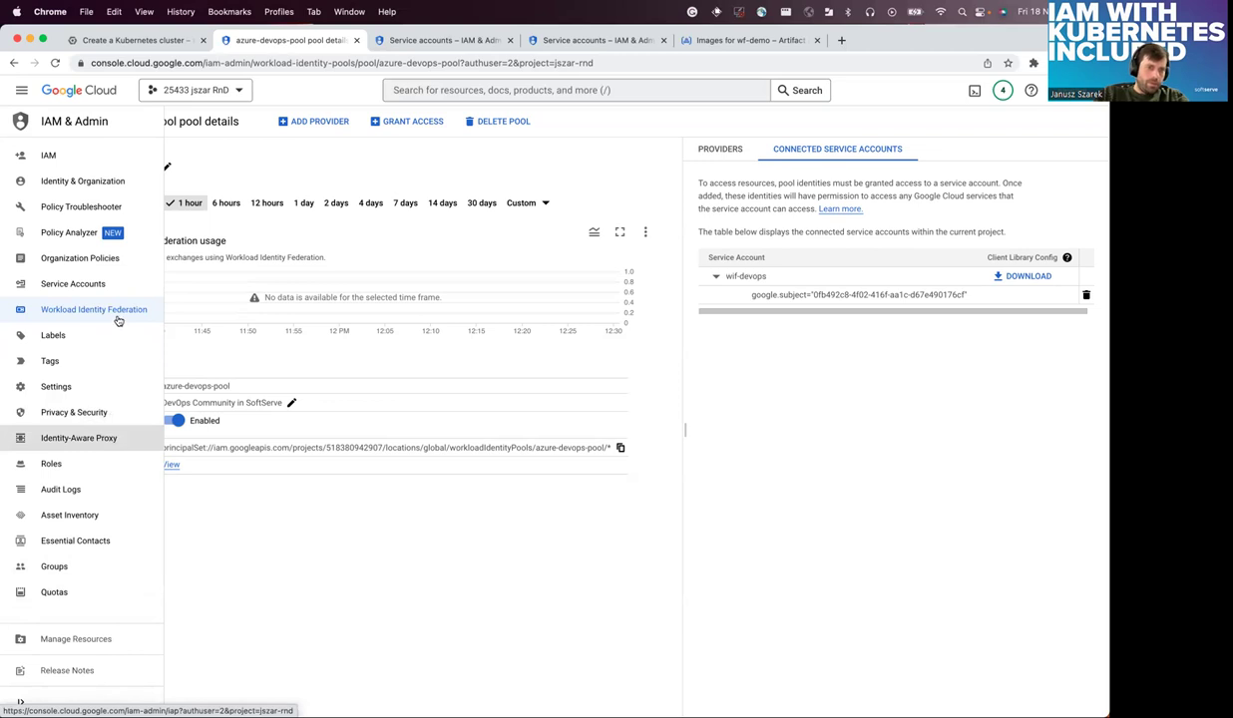
{"action": "left_click", "coordinate": [102, 285]}
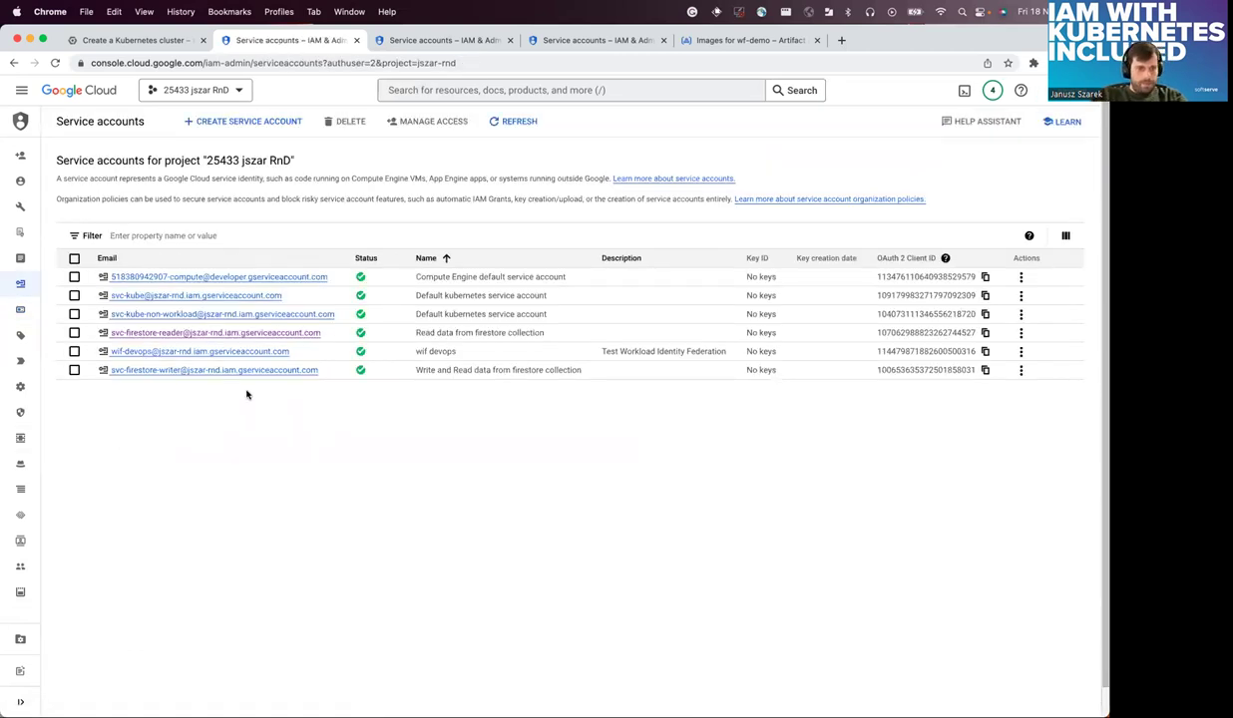
{"action": "left_click", "coordinate": [138, 351]}
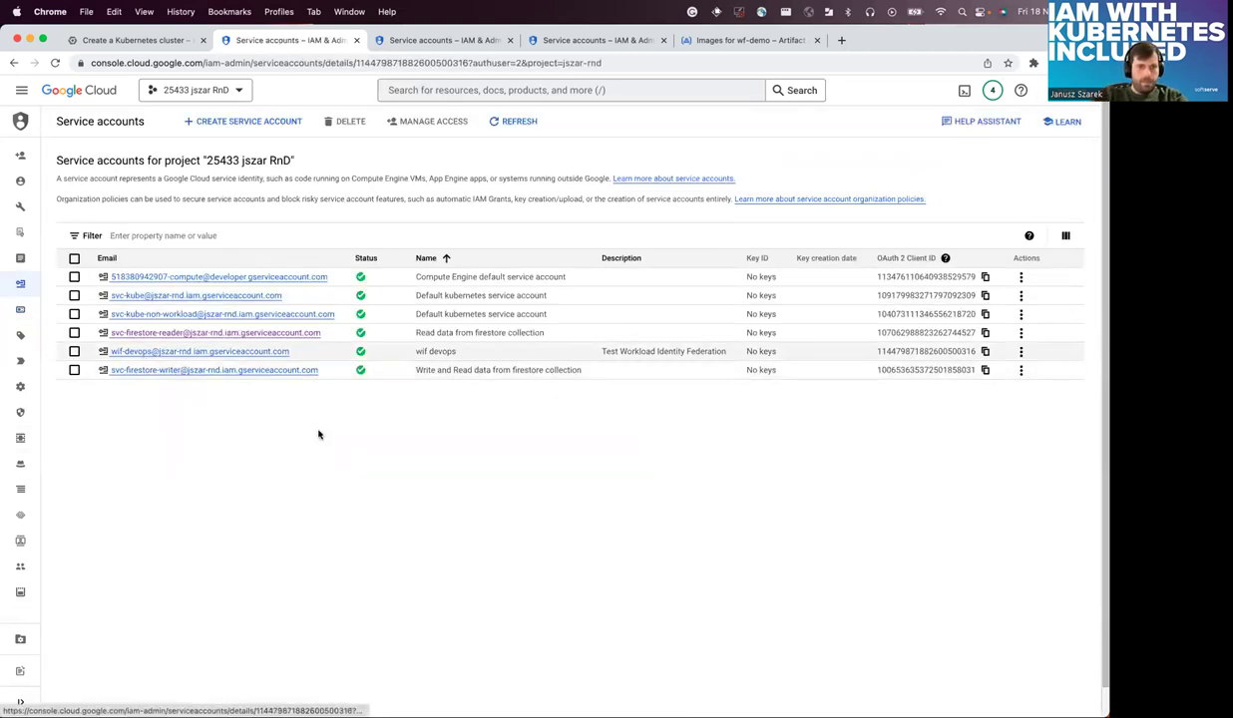
{"action": "left_click", "coordinate": [145, 148]}
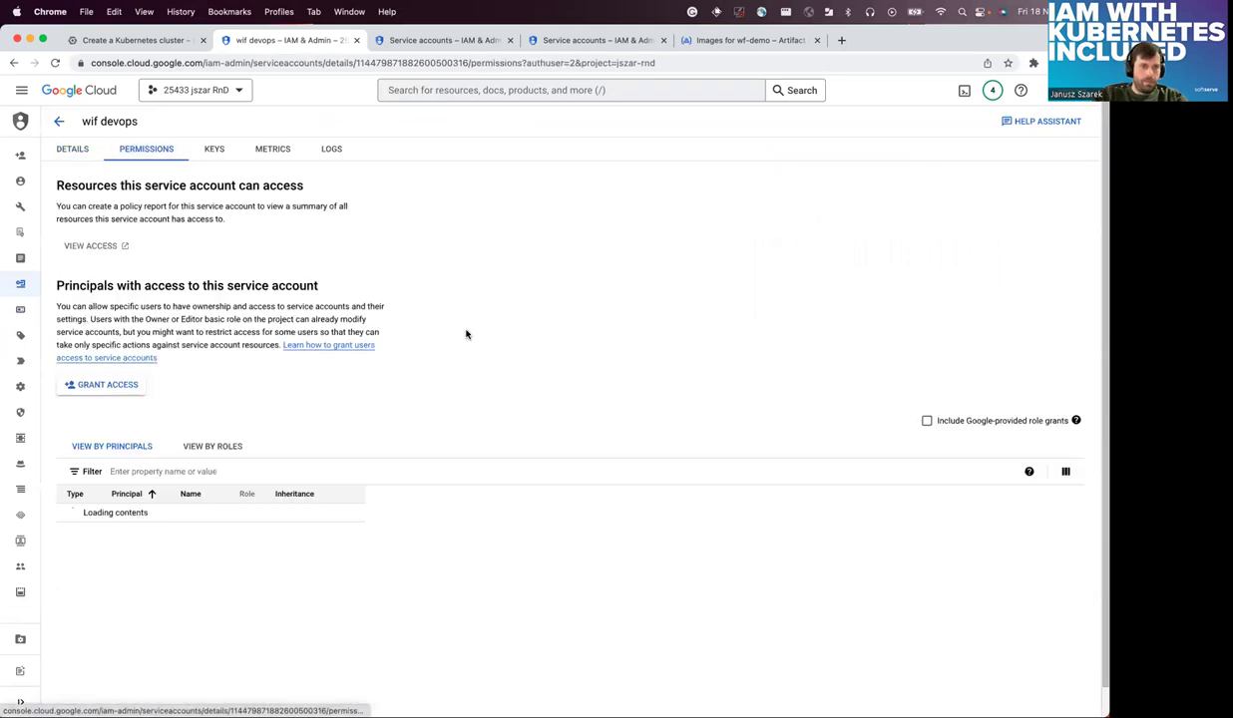
{"action": "scroll", "coordinate": [130, 554], "scroll_direction": "down", "scroll_amount": 1}
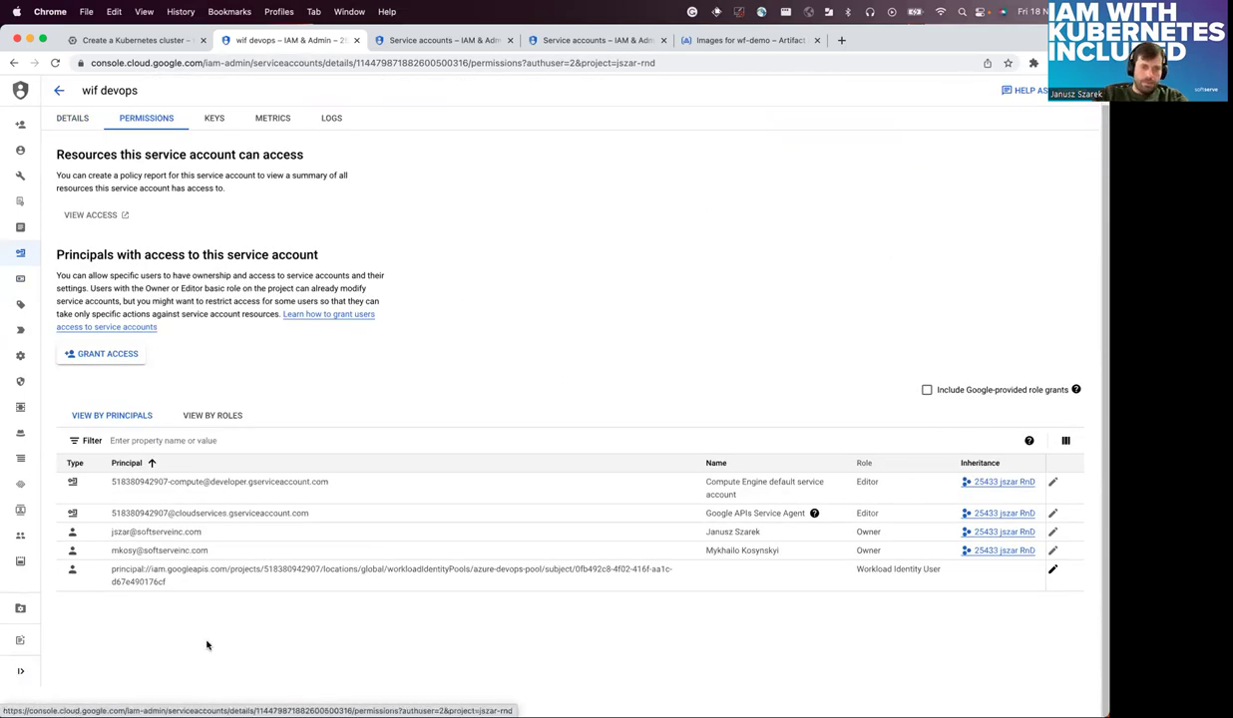
{"action": "triple_click", "coordinate": [106, 571]}
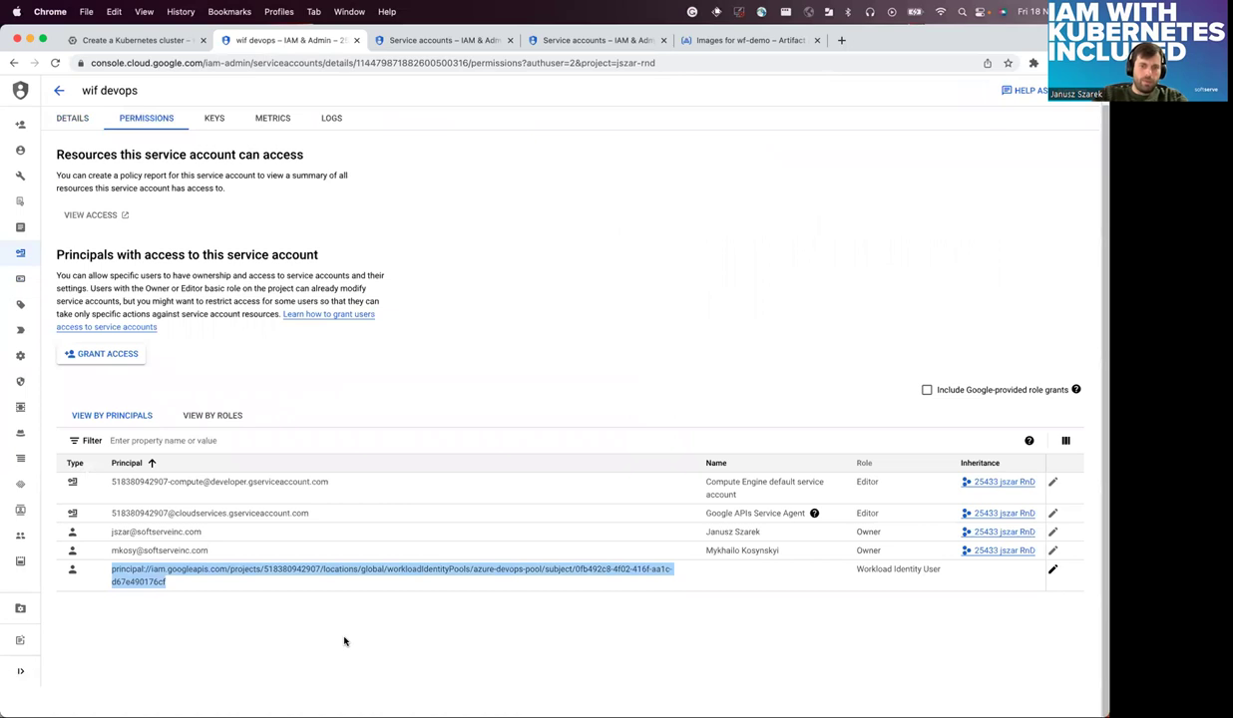
{"action": "left_click", "coordinate": [356, 609]}
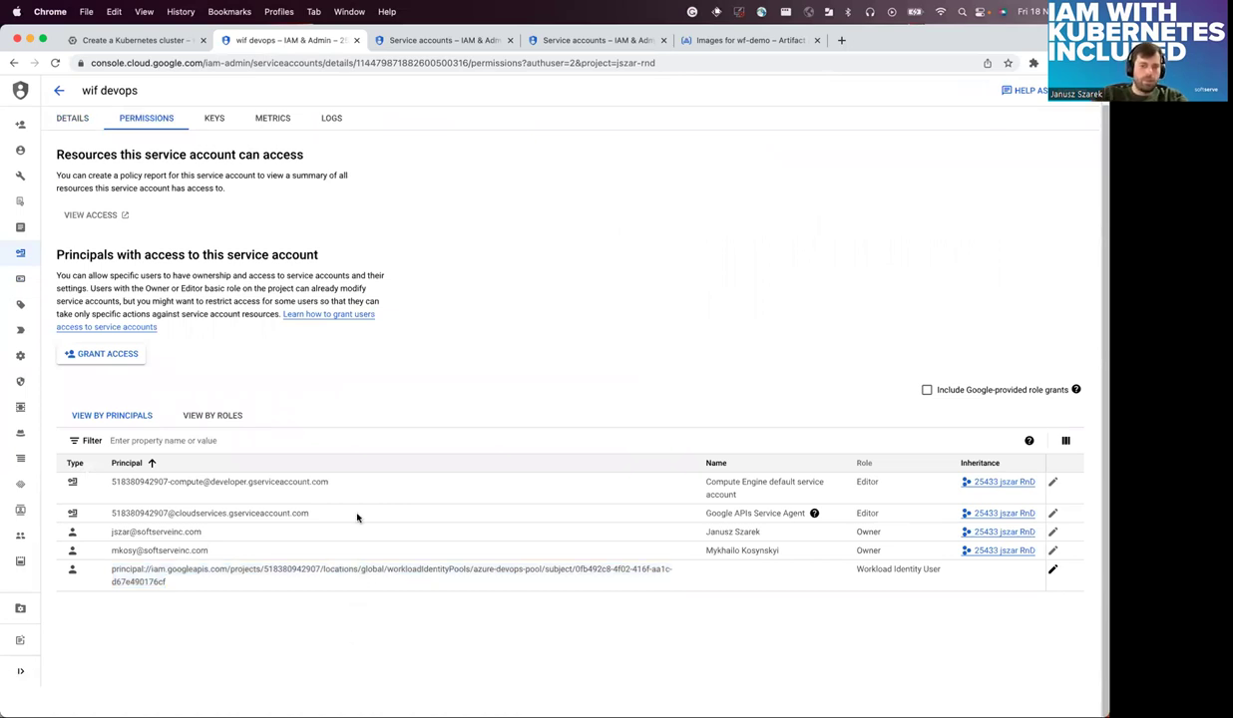
- Switch to VS Code, open api-calls.rest from the REST-example folder and go to the pool name in the AUDIENCE variable
{"action": "key", "text": "ctrl+Right"}
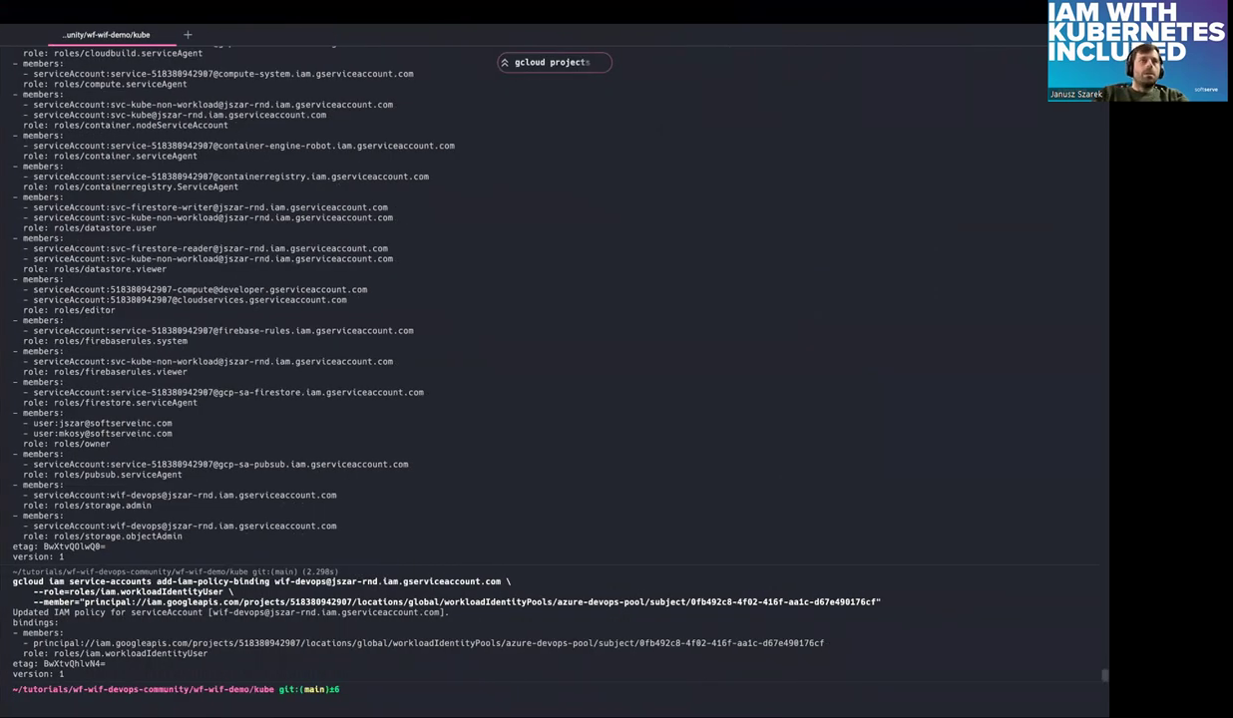
{"action": "key", "text": "ctrl+Left"}
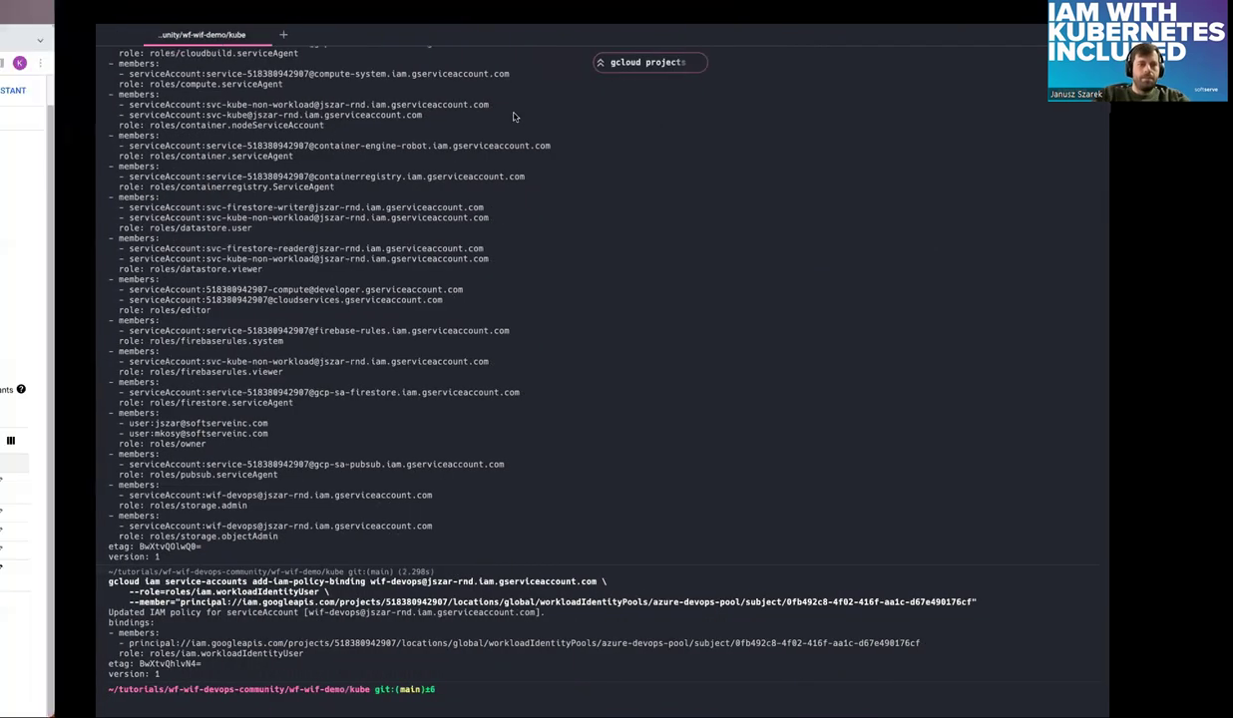
{"action": "key", "text": "super+Tab"}
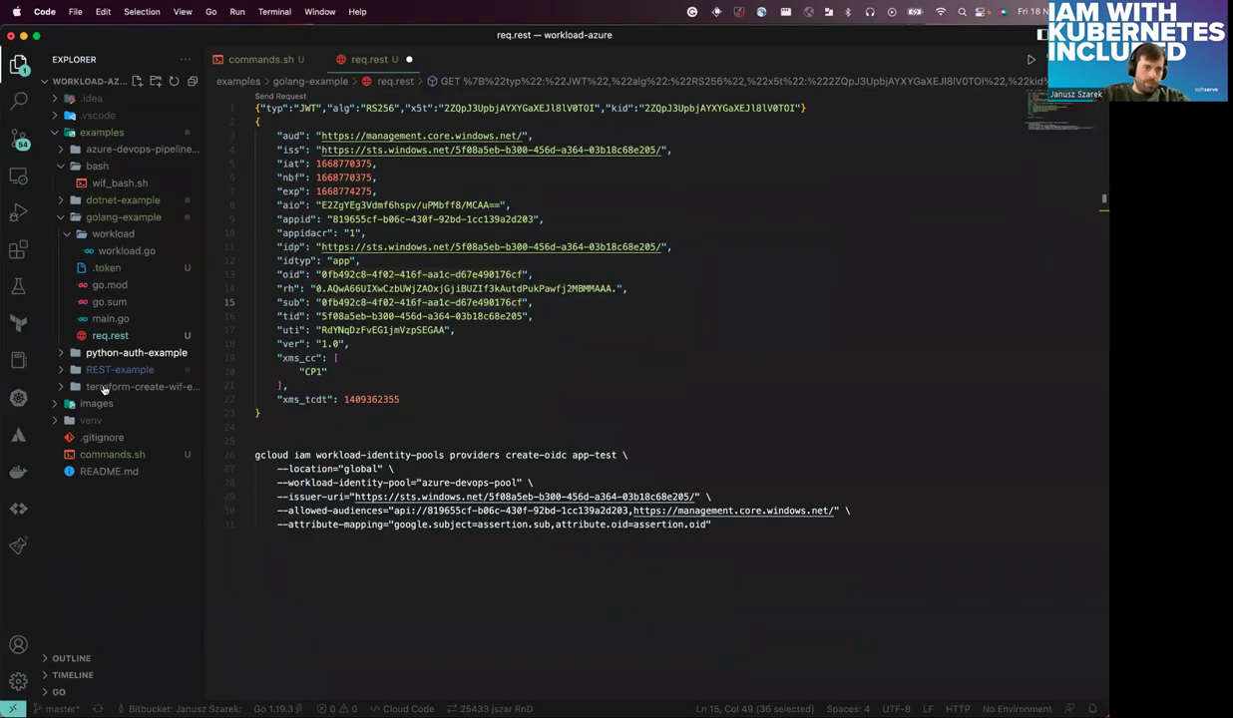
{"action": "left_click", "coordinate": [120, 369]}
{"action": "left_click", "coordinate": [121, 386]}
{"action": "left_click", "coordinate": [255, 257]}
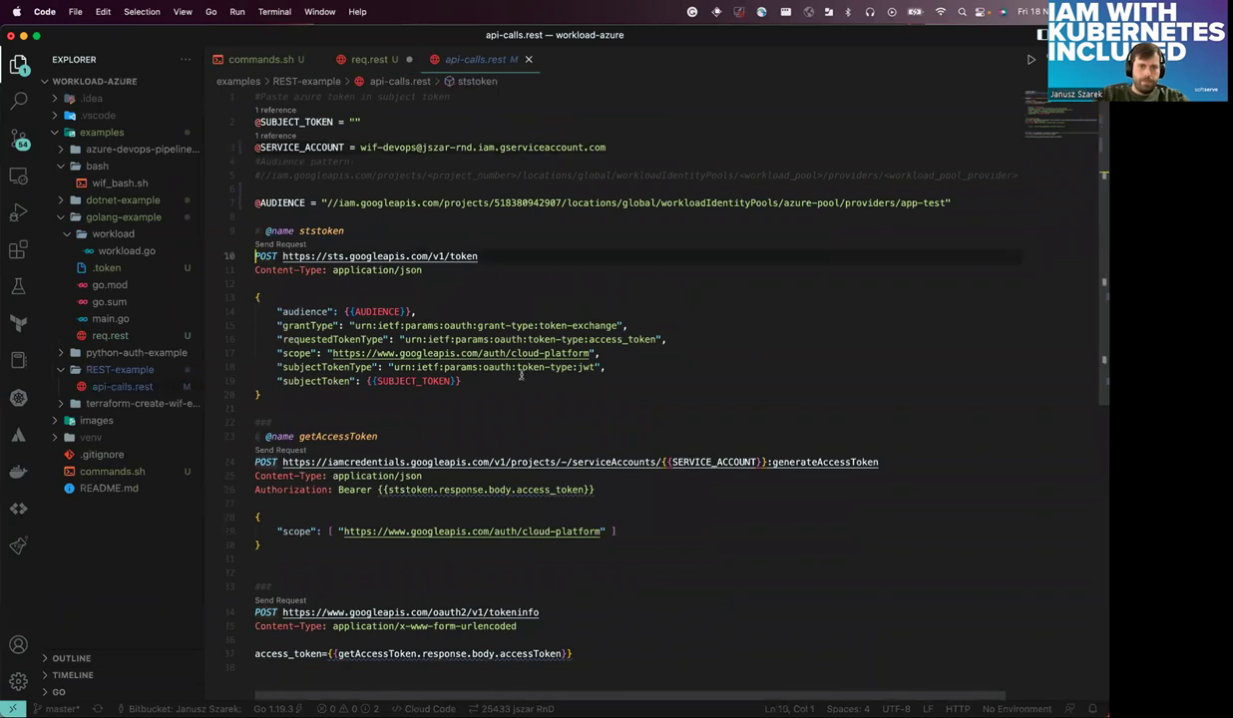
{"action": "left_click", "coordinate": [811, 203]}
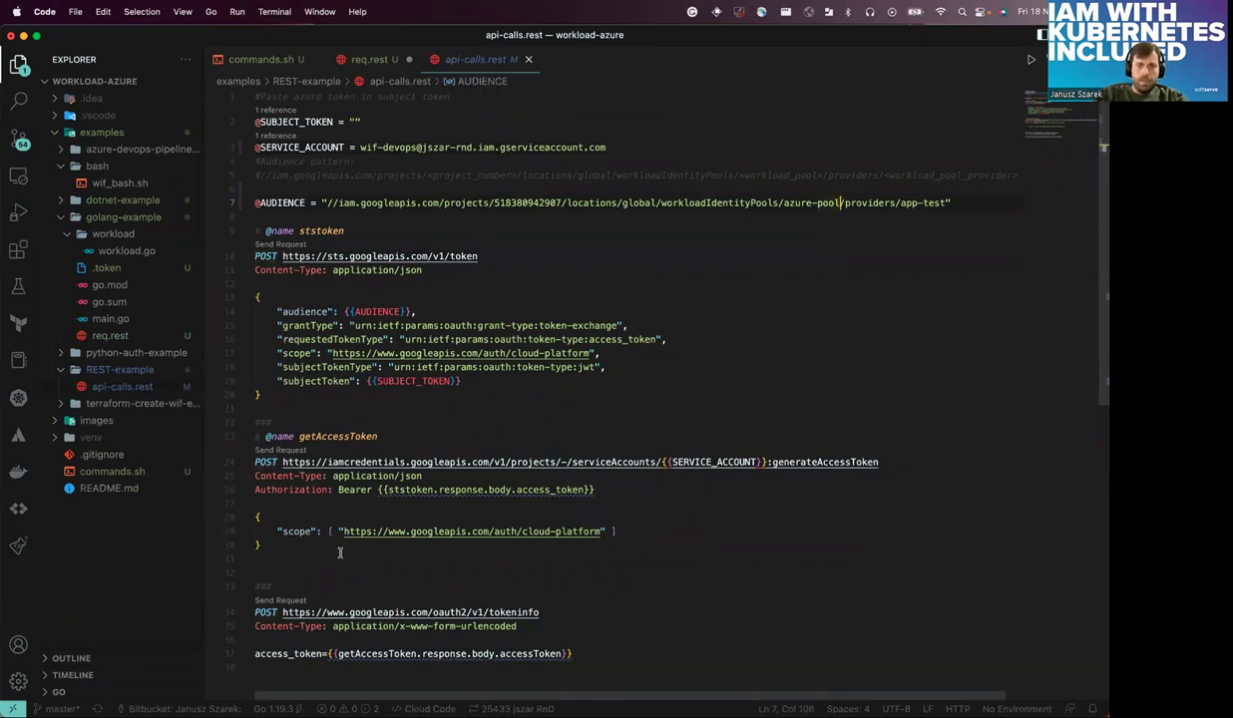
- Copy the Azure access token from the az account get-access-token output in Warp and paste it as the SUBJECT_TOKEN value in api-calls.rest
{"action": "key", "text": "ctrl+Right"}
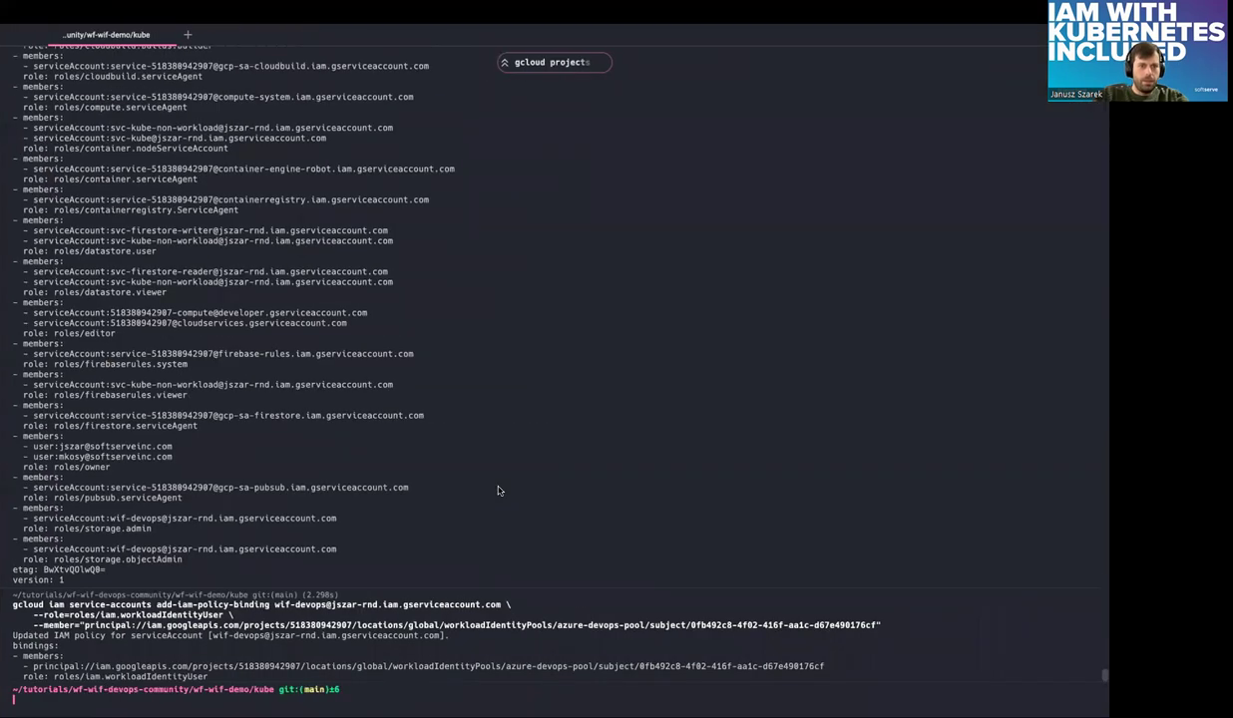
{"action": "scroll", "coordinate": [342, 187], "scroll_direction": "up", "scroll_amount": 15}
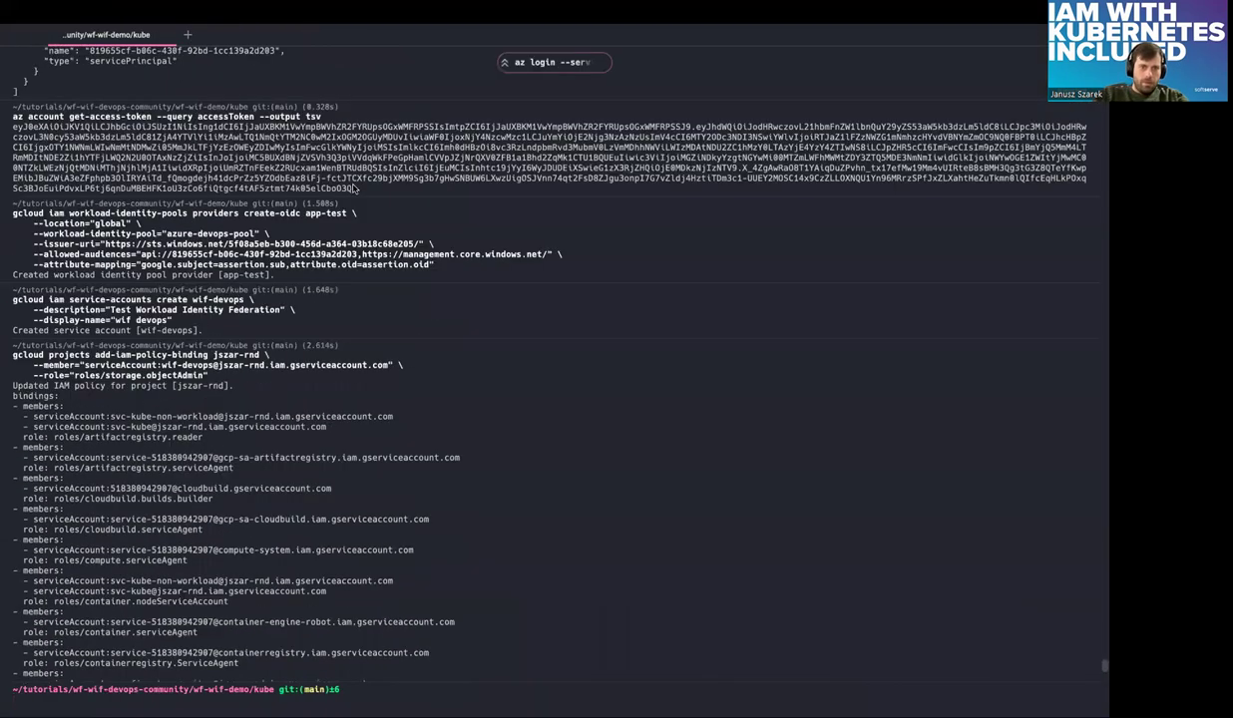
{"action": "double_click", "coordinate": [342, 187]}
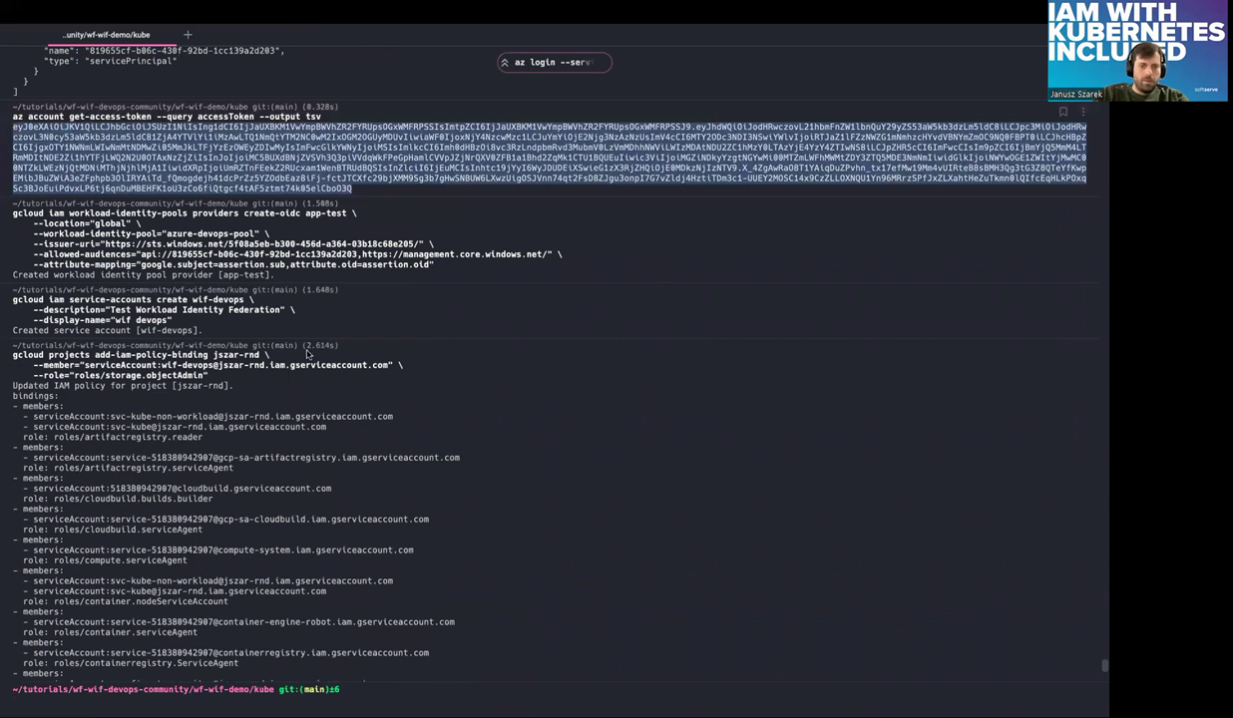
{"action": "key", "text": "ctrl+Left"}
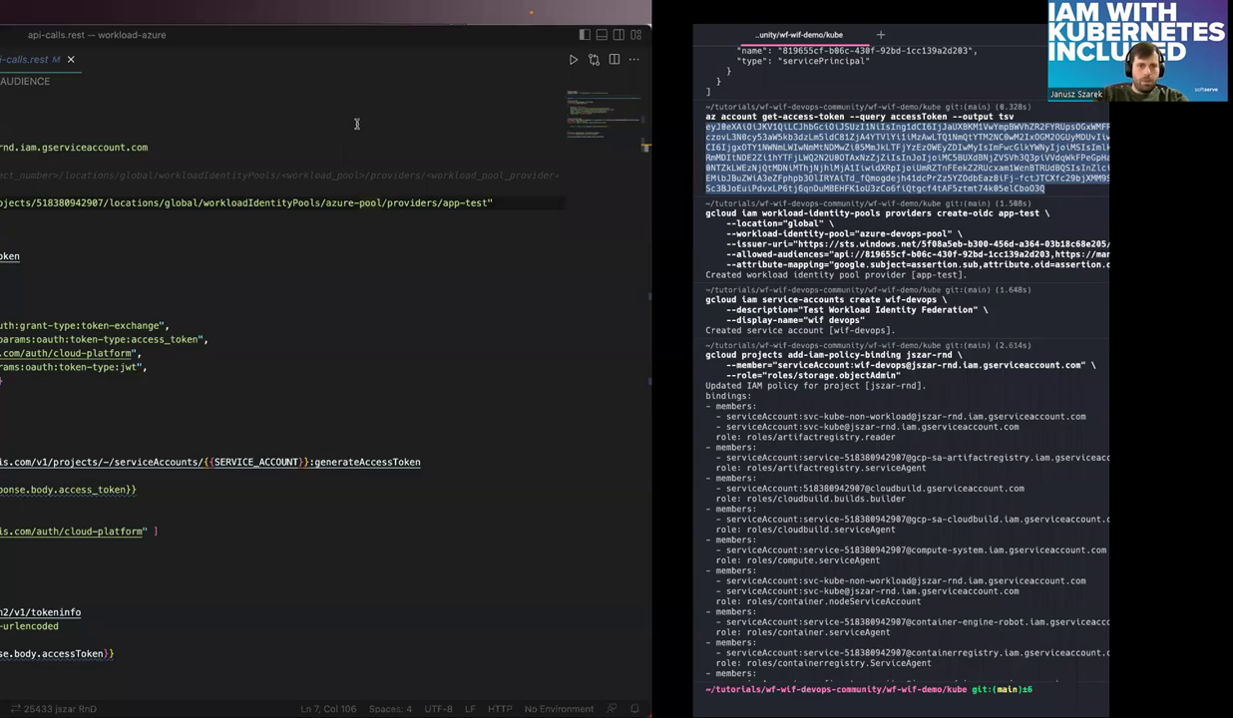
{"action": "key", "text": "super+v"}
{"action": "key", "text": "super+Left"}
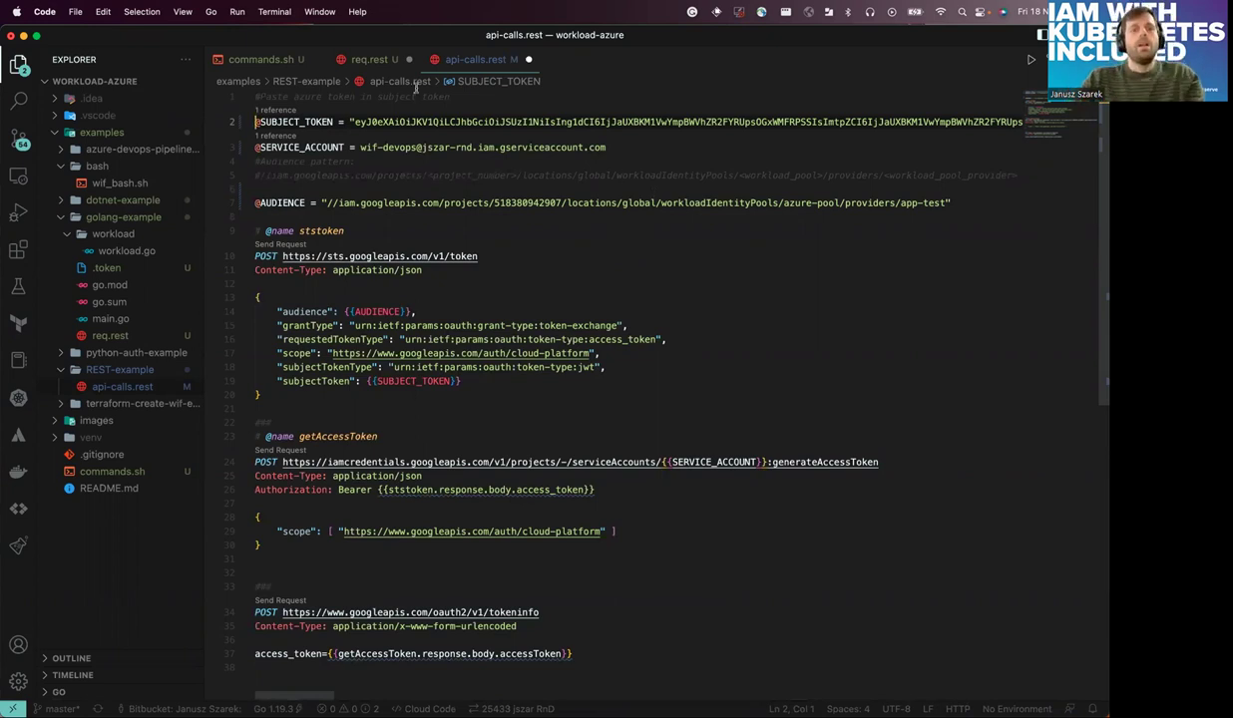
{"action": "key", "text": "End"}
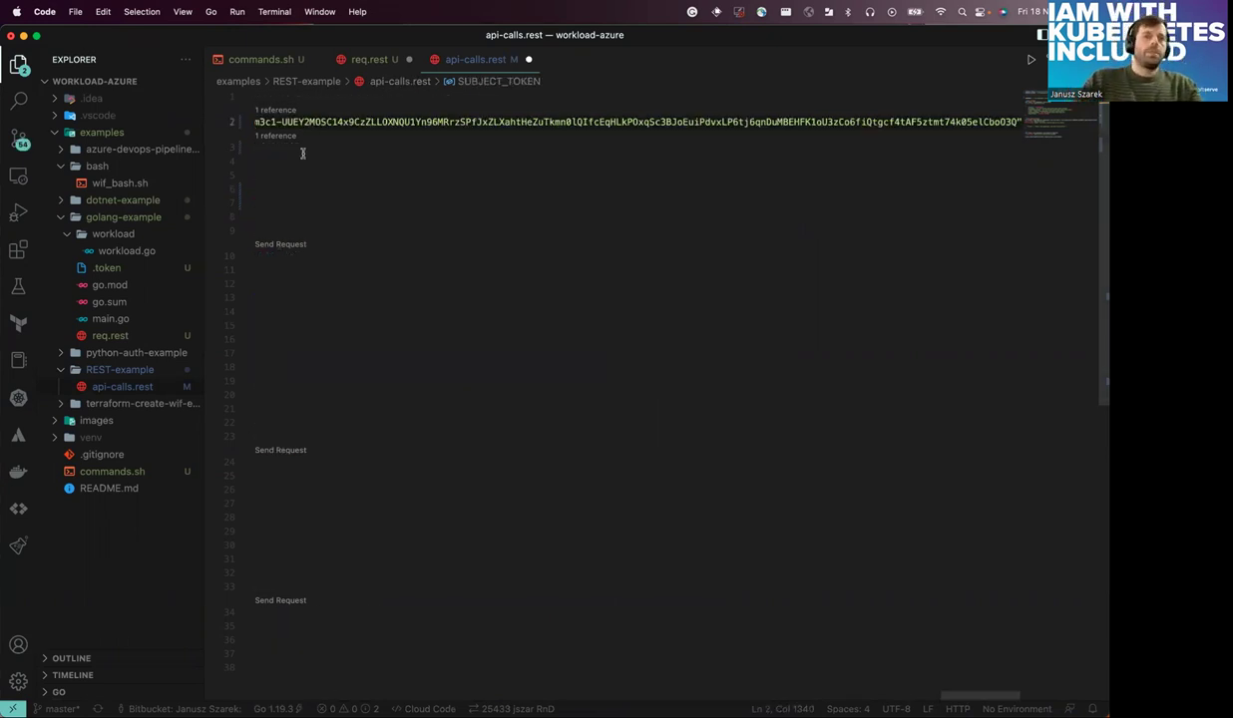
{"action": "scroll", "coordinate": [297, 166], "scroll_direction": "left", "scroll_amount": 10}
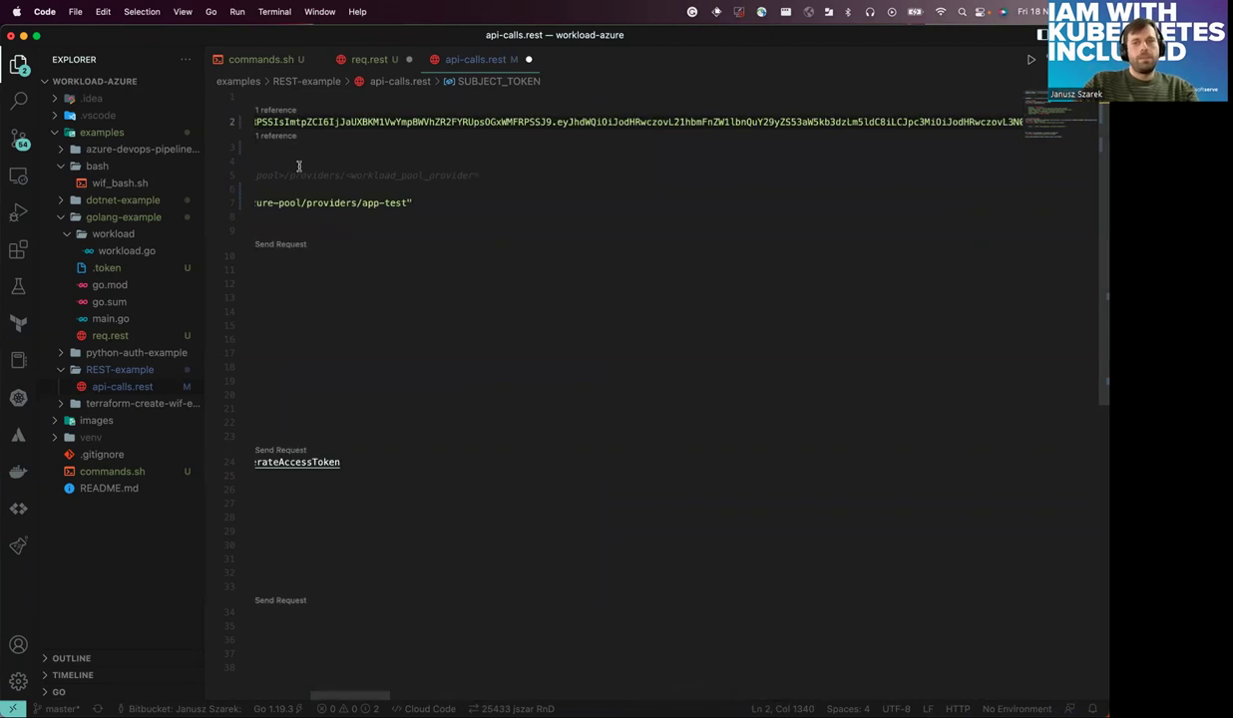
- Hide the file explorer and review the SERVICE_ACCOUNT and AUDIENCE variables in api-calls.rest
{"action": "left_click", "coordinate": [18, 64]}
{"action": "double_click", "coordinate": [140, 147]}
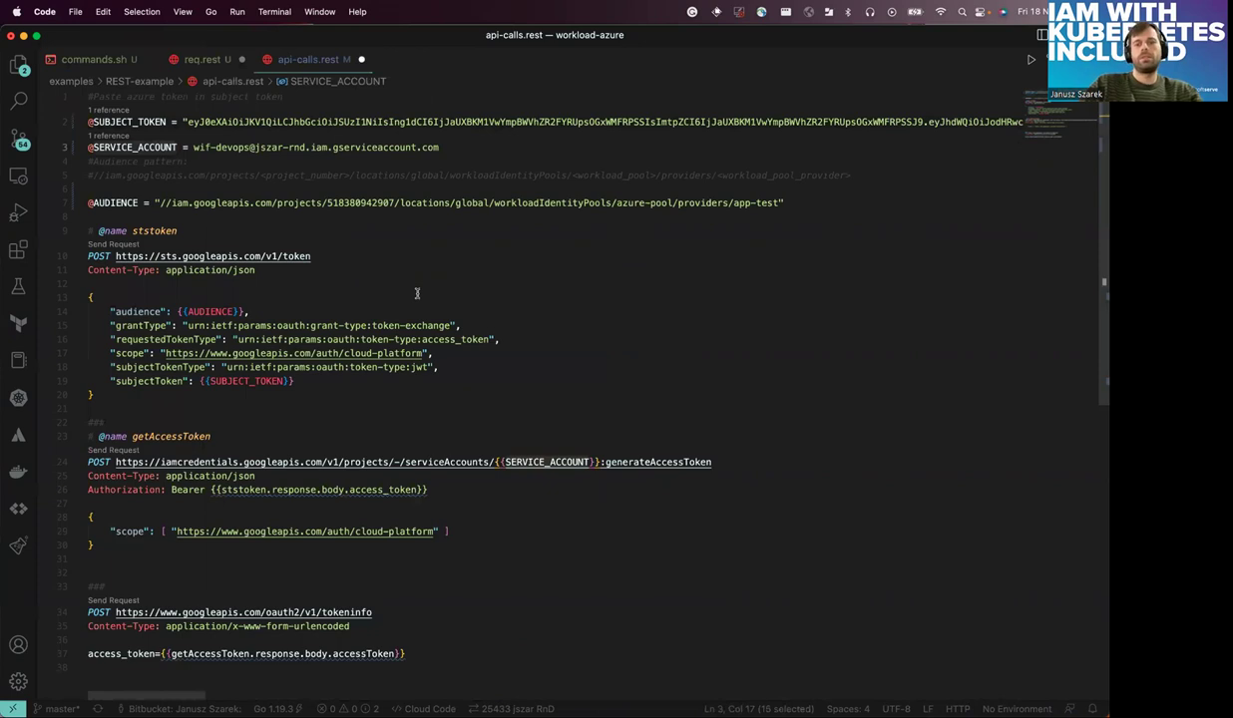
{"action": "double_click", "coordinate": [112, 202]}
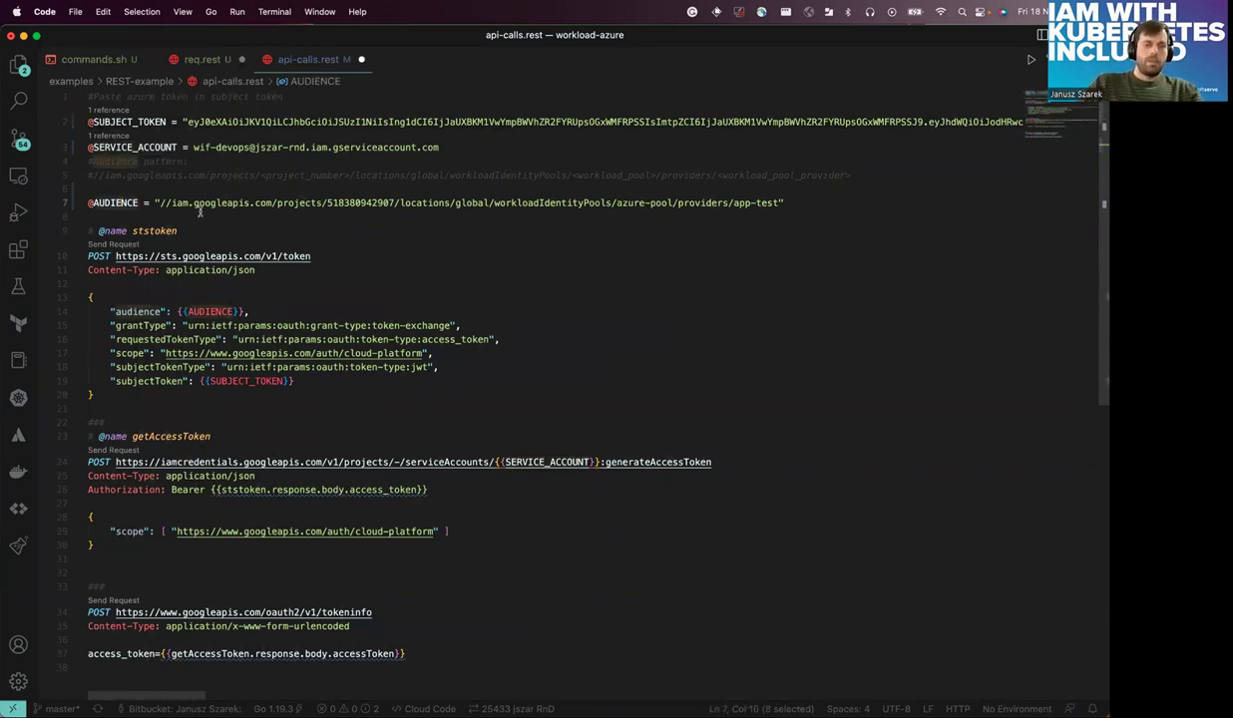
- Copy the pool name azure-devops-pool from the binding output in Warp and replace azure-pool with it in the AUDIENCE value
{"action": "left_click", "coordinate": [675, 204]}
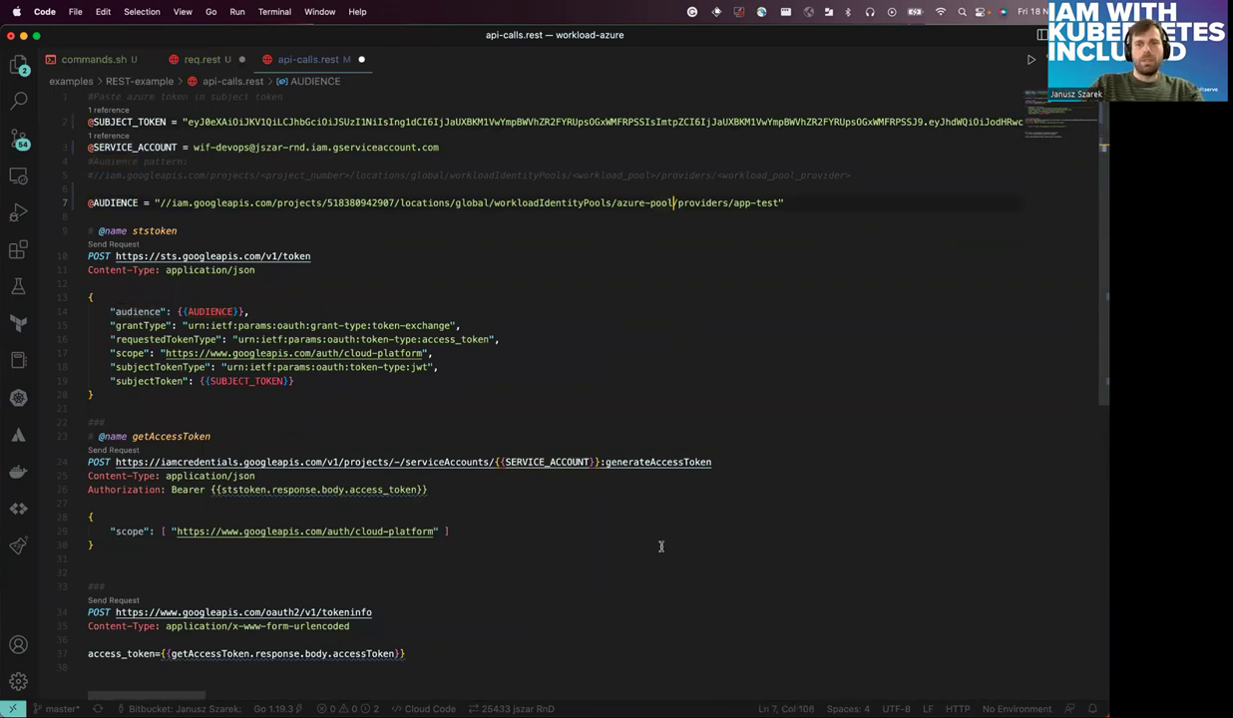
{"action": "key", "text": "ctrl+Right"}
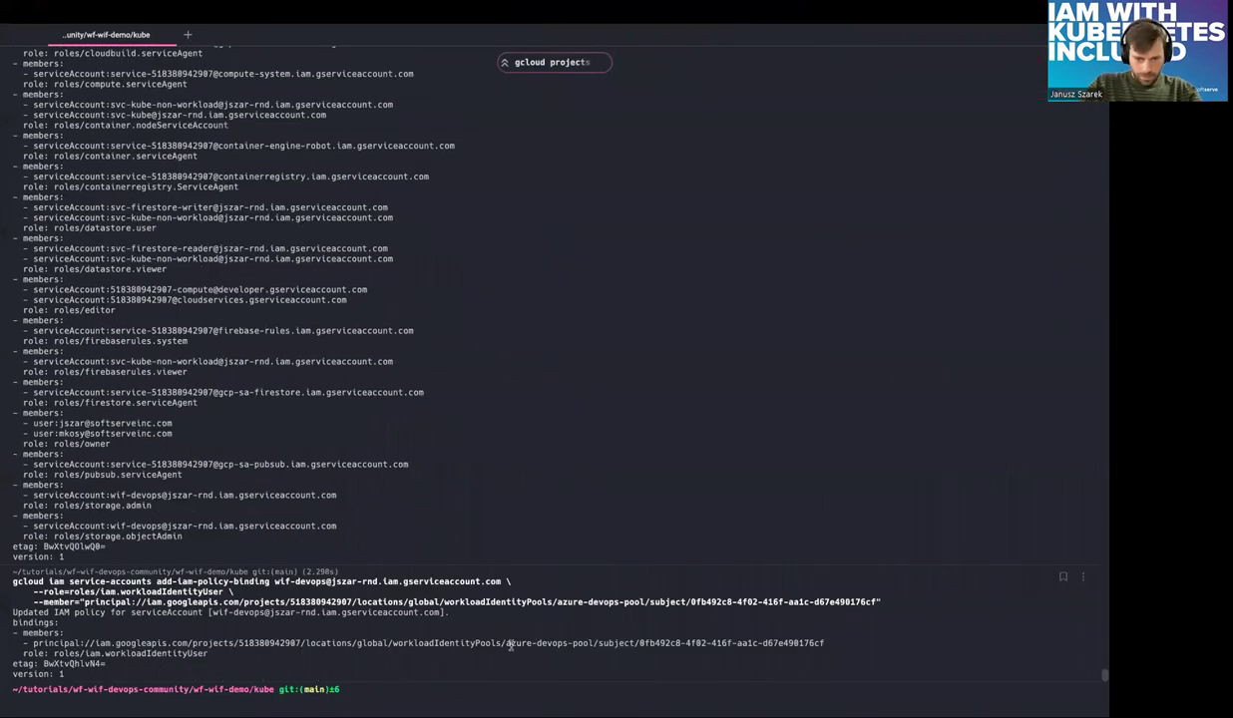
{"action": "left_click_drag", "start_coordinate": [501, 644], "coordinate": [594, 643]}
{"action": "key", "text": "super+c"}
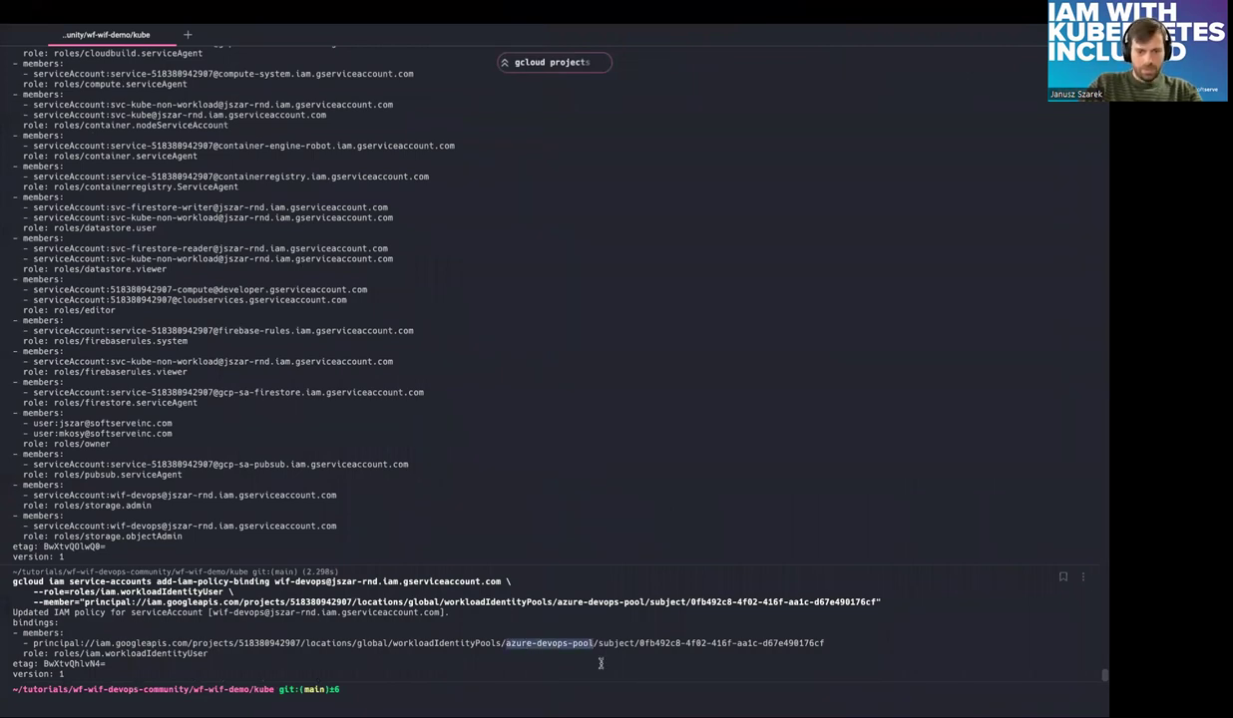
{"action": "key", "text": "ctrl+Left"}
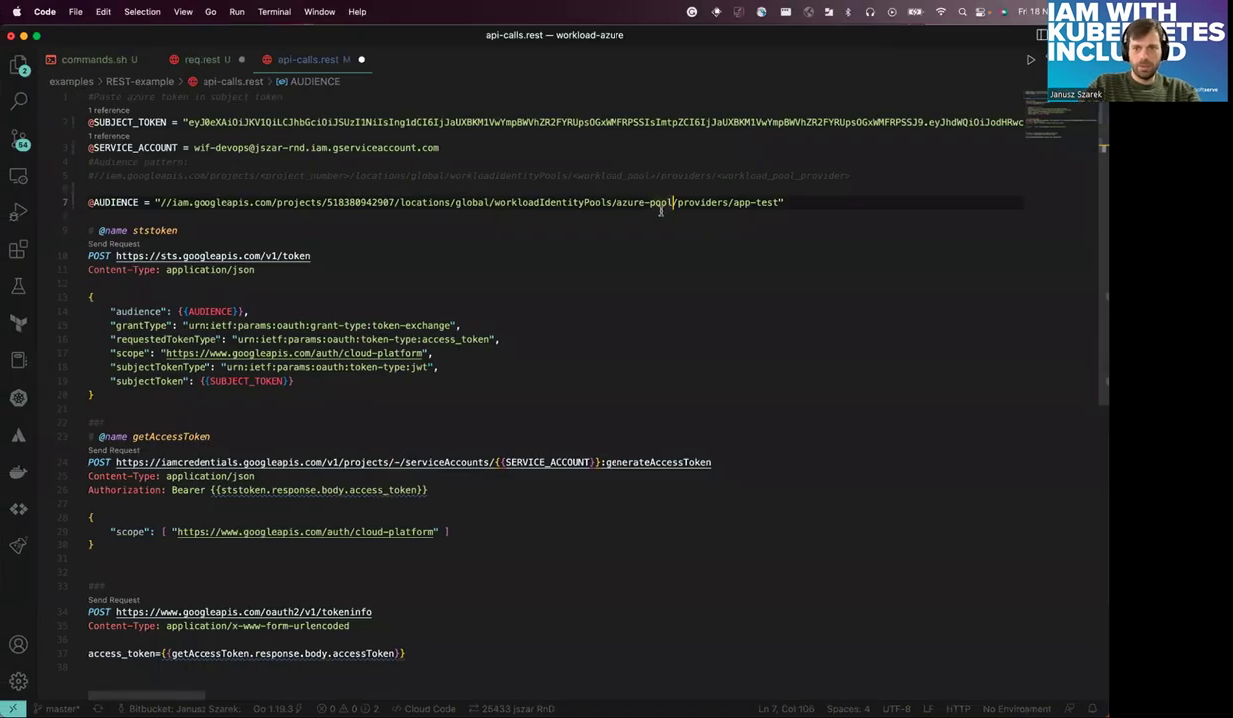
{"action": "left_click_drag", "start_coordinate": [616, 203], "coordinate": [674, 202]}
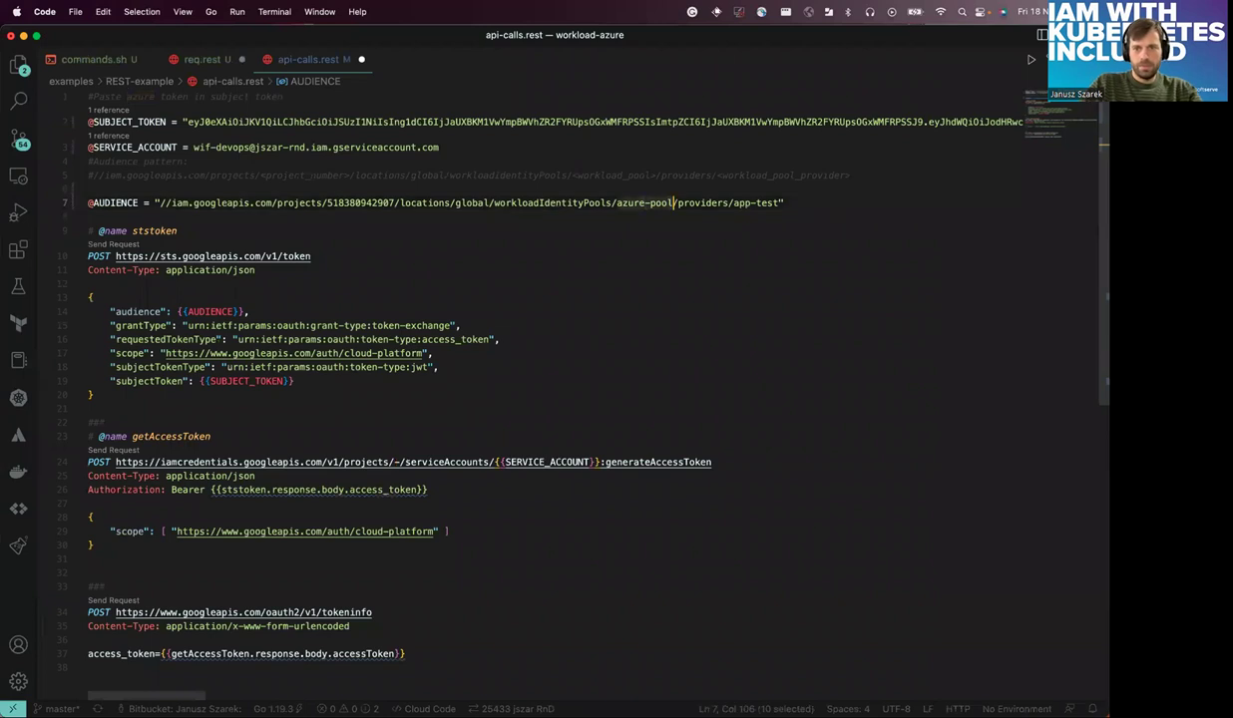
{"action": "key", "text": "super+v"}
{"action": "left_click", "coordinate": [715, 203]}
{"action": "left_click", "coordinate": [787, 204]}
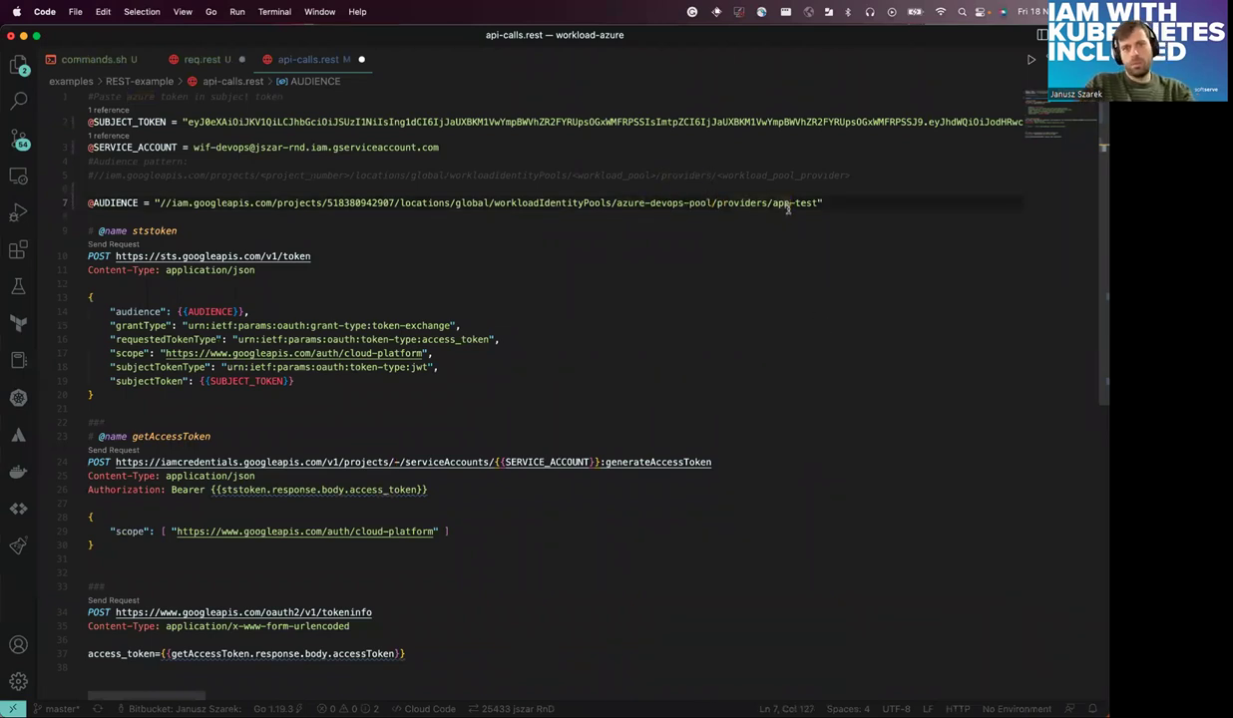
{"action": "left_click", "coordinate": [115, 245]}
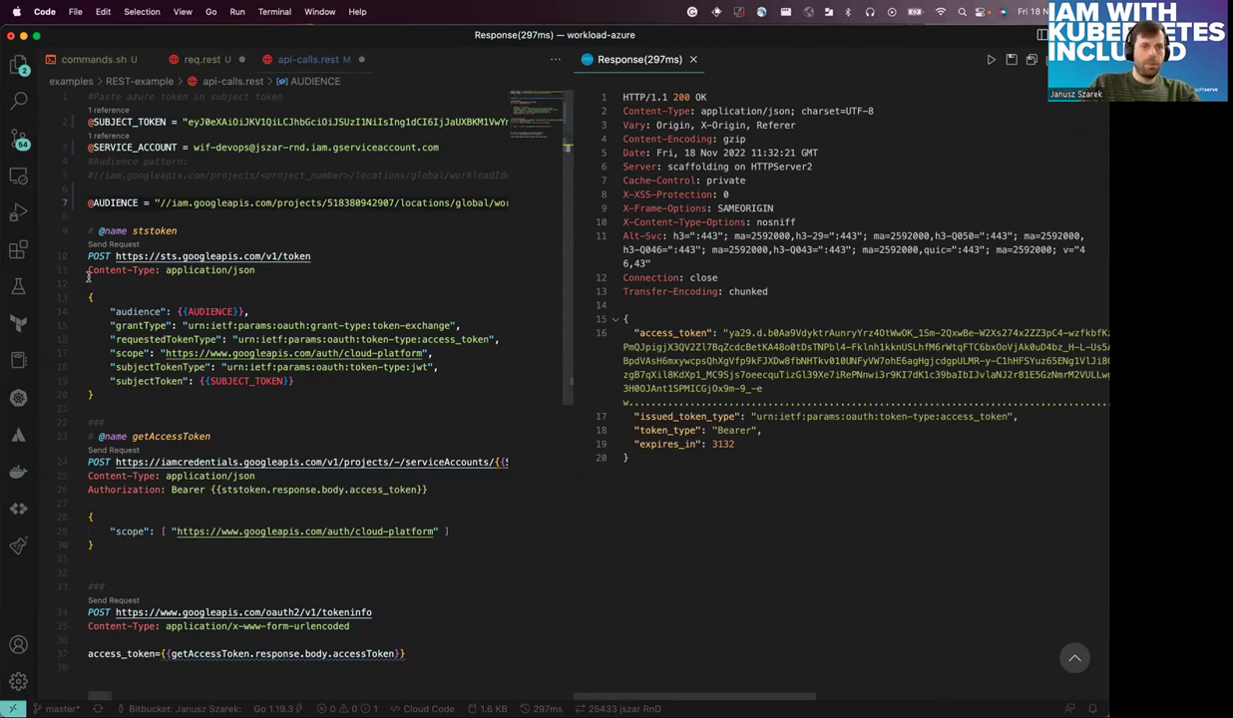
- Review the ststoken request URL and the access_token in its response, and close the response
{"action": "left_click_drag", "start_coordinate": [161, 257], "coordinate": [310, 257]}
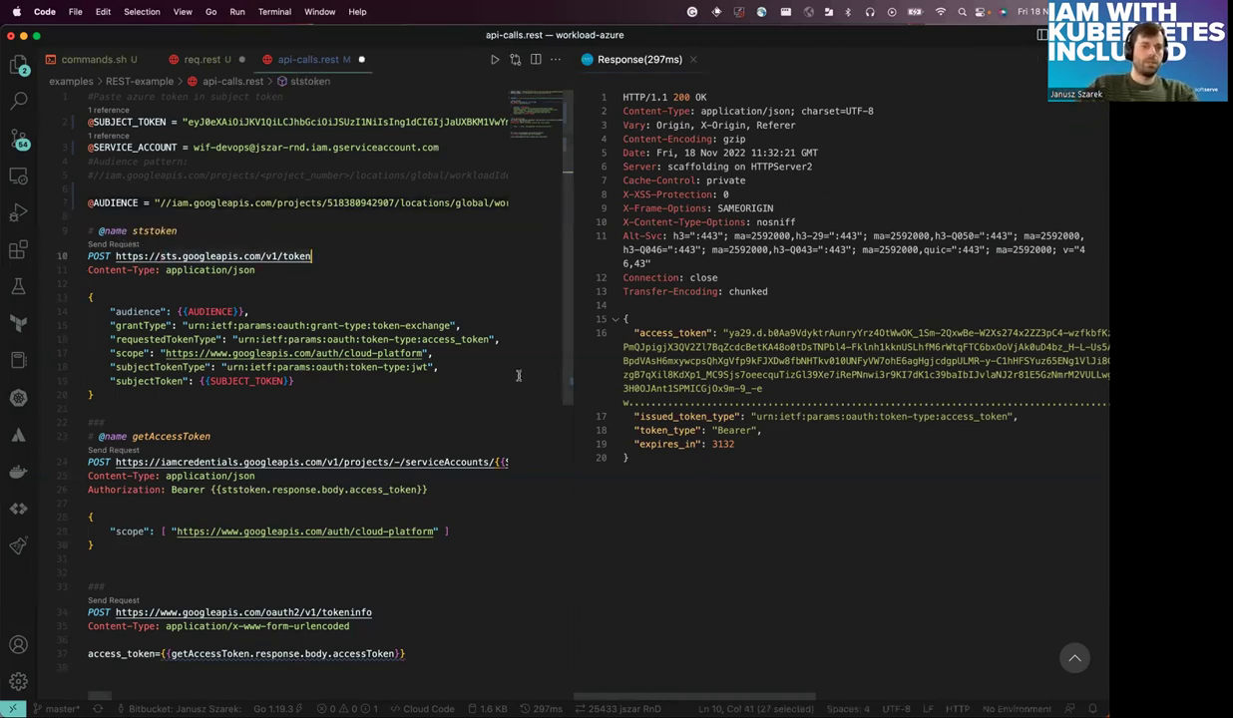
{"action": "left_click", "coordinate": [797, 534]}
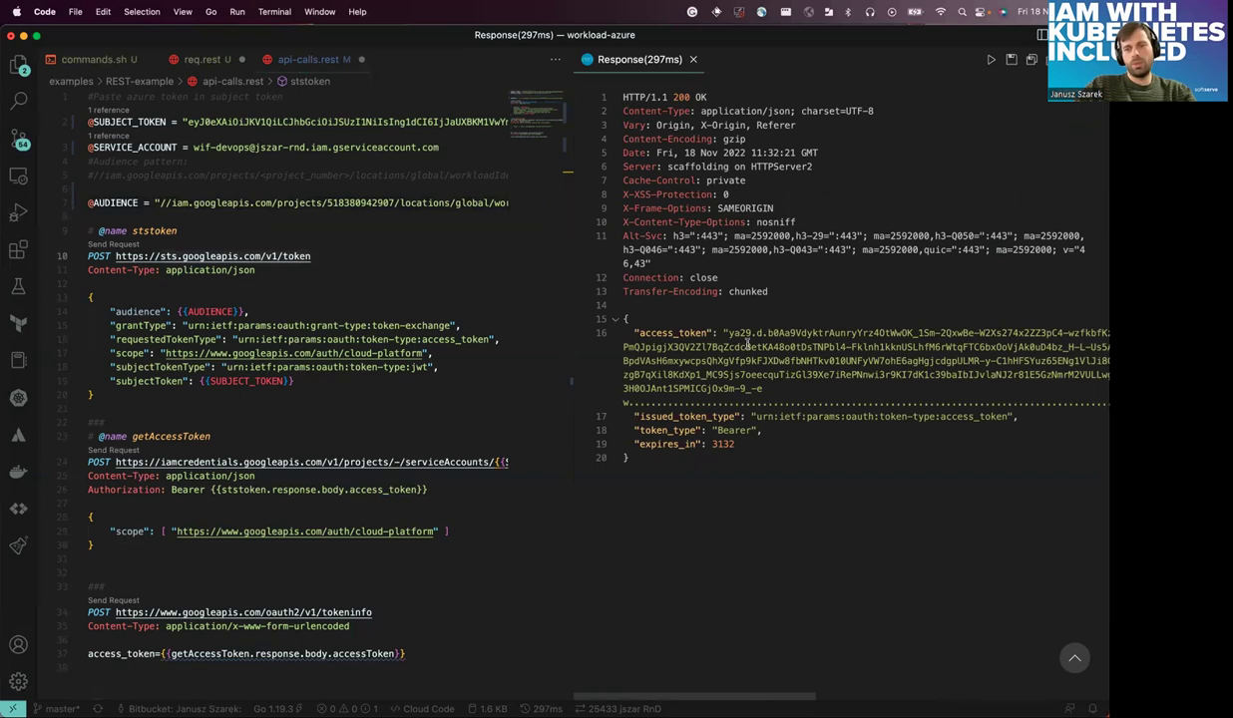
{"action": "left_click_drag", "start_coordinate": [727, 333], "coordinate": [765, 391]}
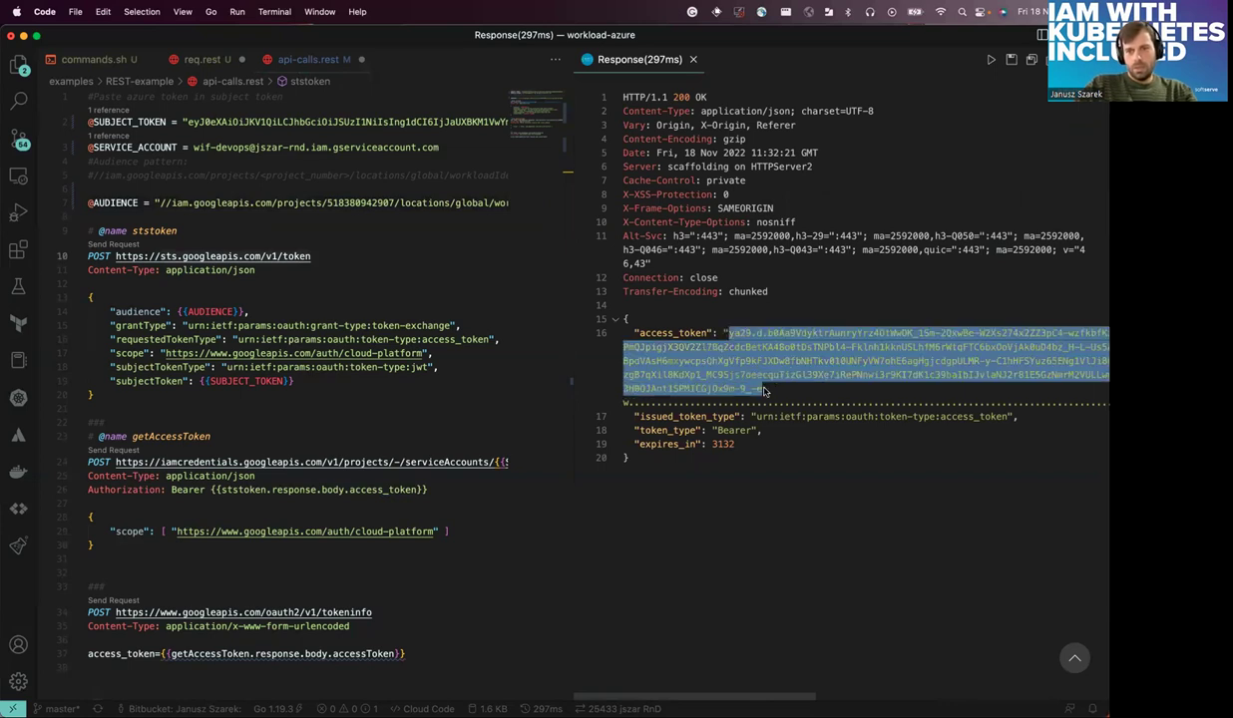
{"action": "left_click", "coordinate": [755, 526]}
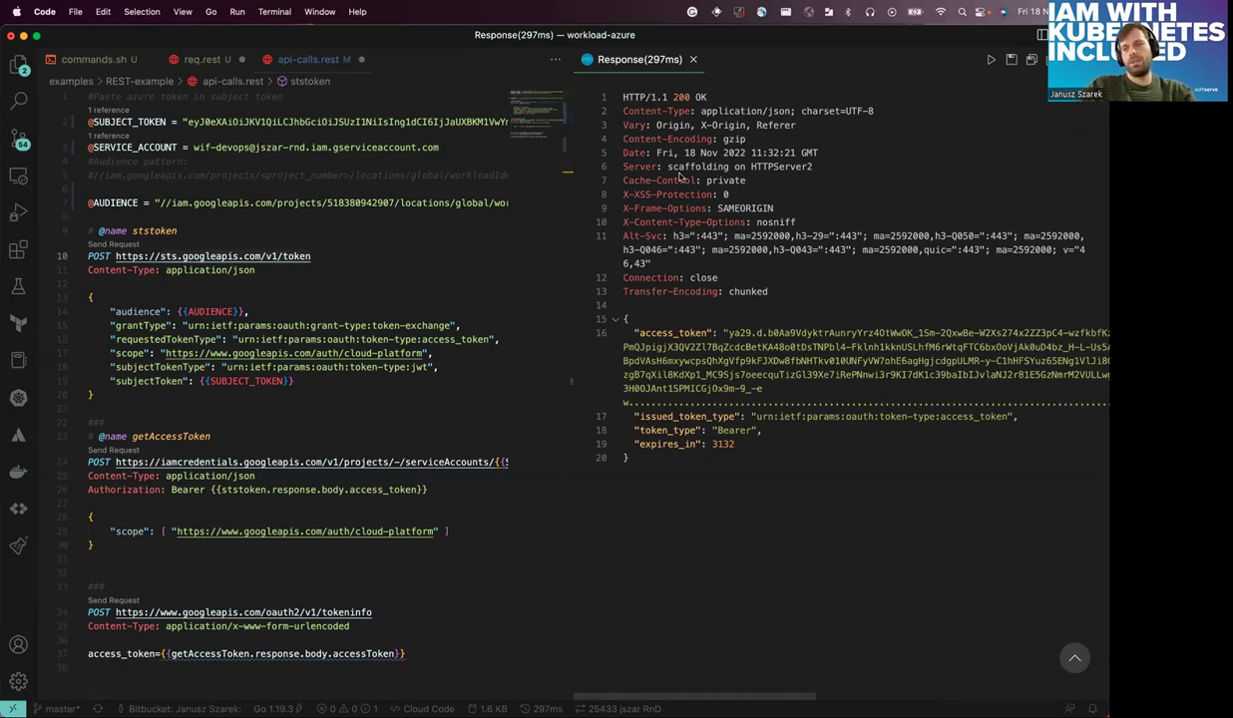
{"action": "left_click", "coordinate": [692, 59]}
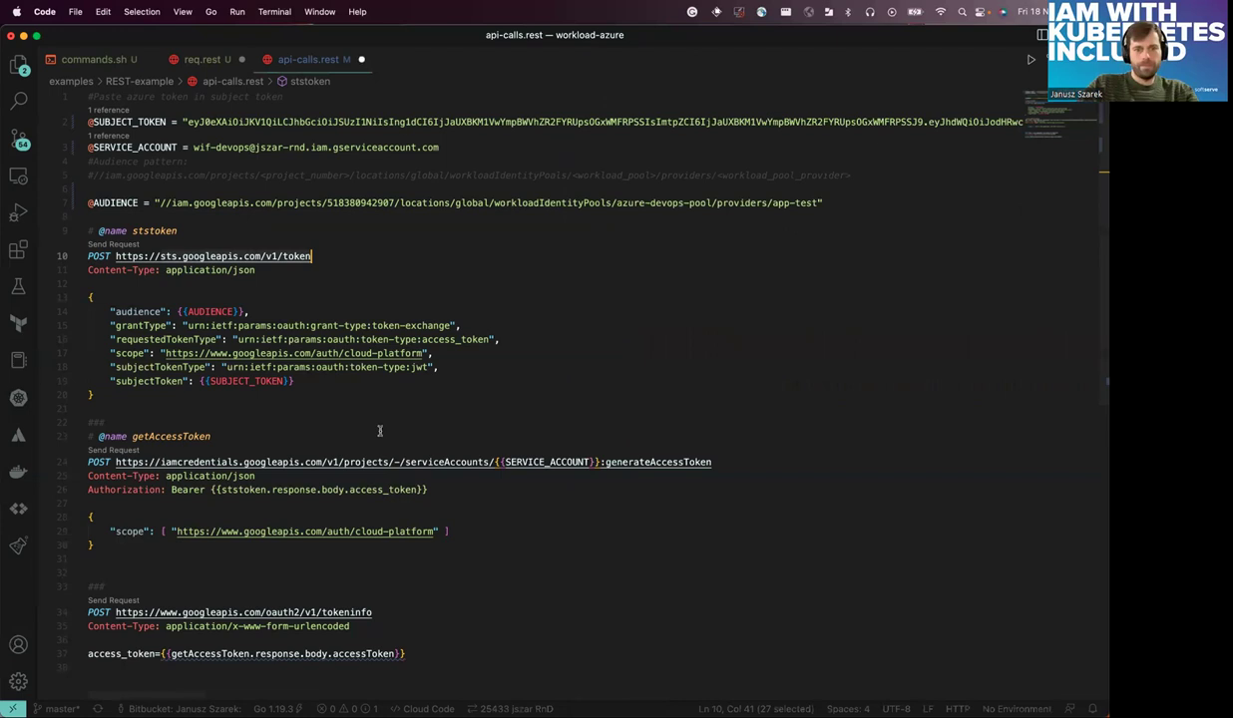
- Check the SERVICE_ACCOUNT variable in the getAccessToken request's generateAccessToken URL, and send that request
{"action": "scroll", "coordinate": [379, 431], "scroll_direction": "down", "scroll_amount": 5}
{"action": "left_click", "coordinate": [183, 231]}
{"action": "scroll", "coordinate": [184, 229], "scroll_direction": "up", "scroll_amount": 4}
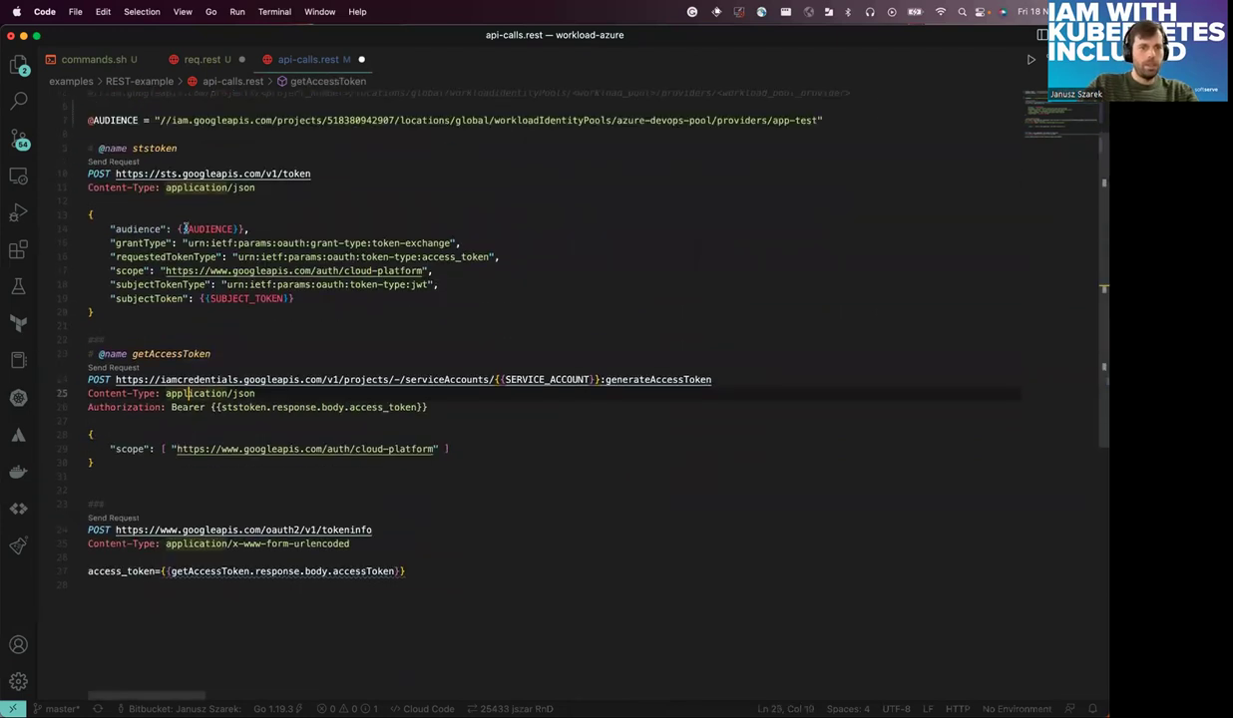
{"action": "scroll", "coordinate": [184, 231], "scroll_direction": "up", "scroll_amount": 2}
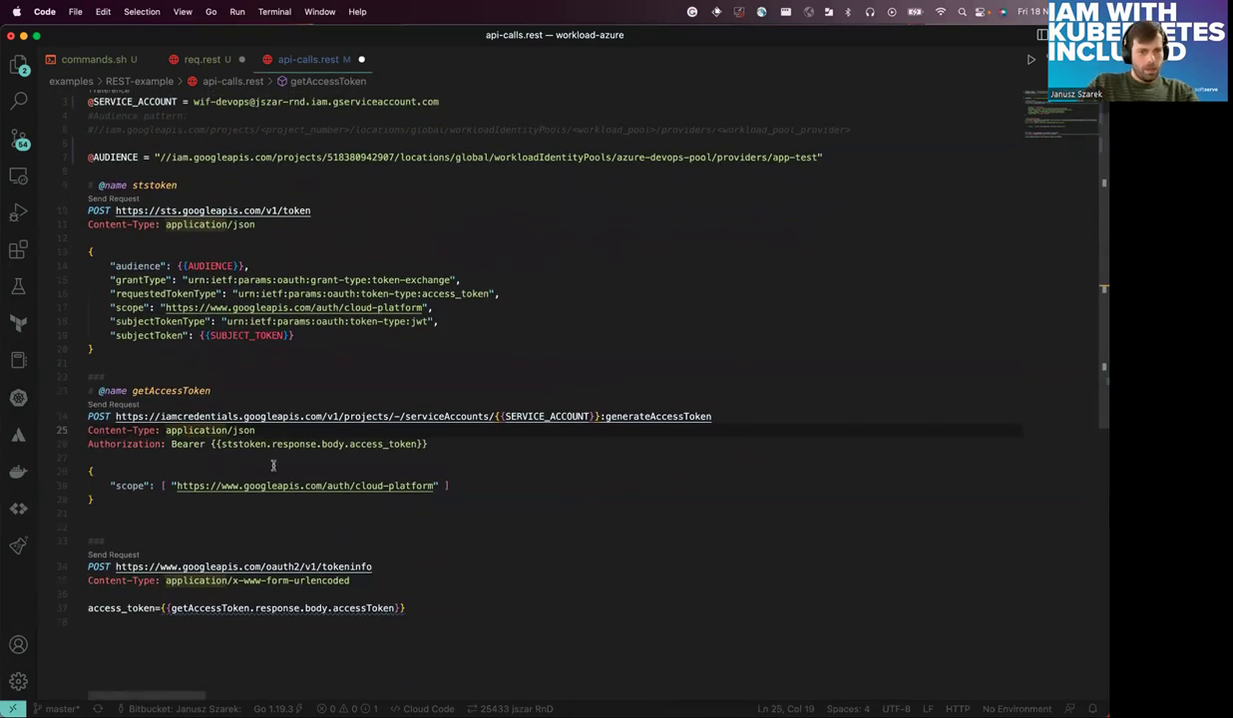
{"action": "left_click_drag", "start_coordinate": [712, 417], "coordinate": [602, 417]}
{"action": "scroll", "coordinate": [239, 189], "scroll_direction": "up", "scroll_amount": 1}
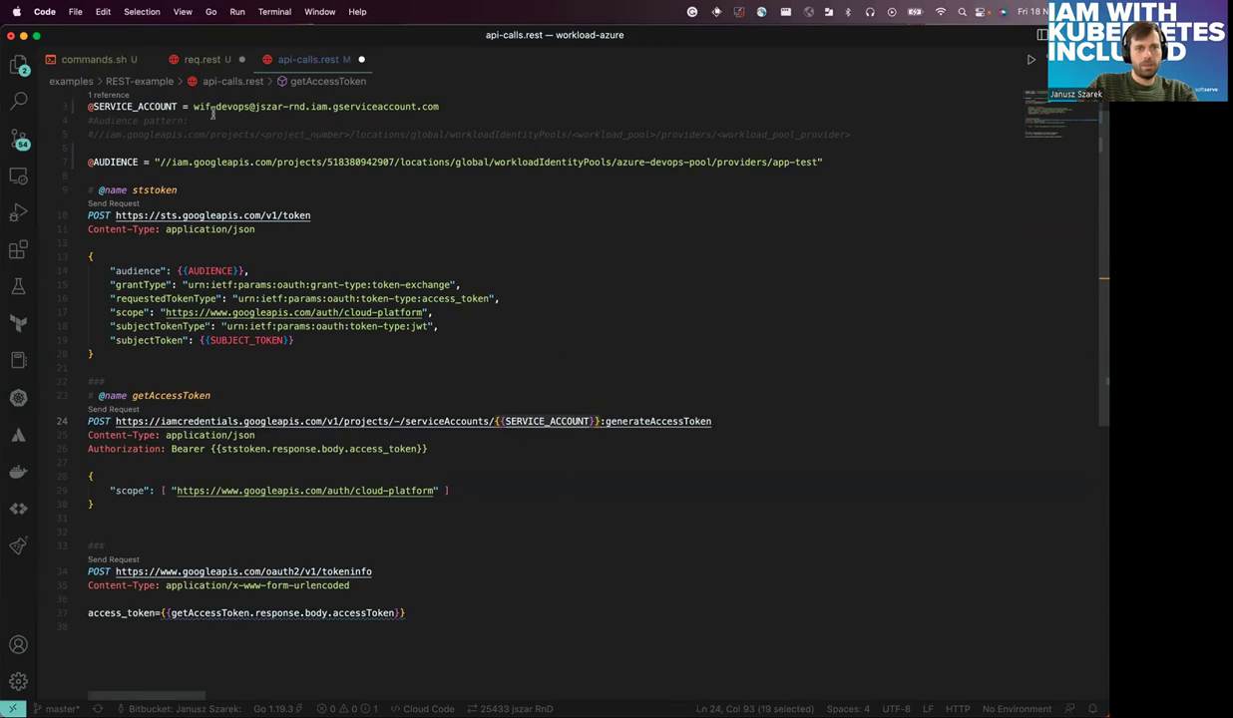
{"action": "left_click", "coordinate": [112, 409]}
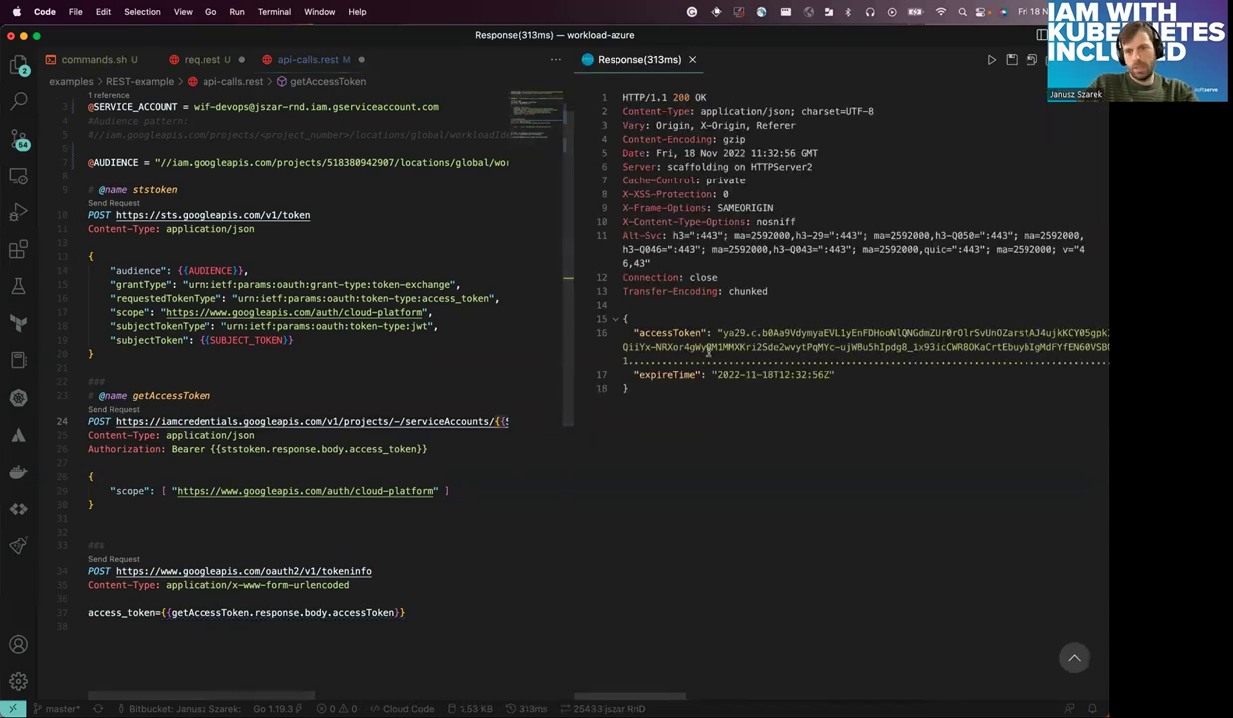
{"action": "left_click_drag", "start_coordinate": [683, 363], "coordinate": [728, 333]}
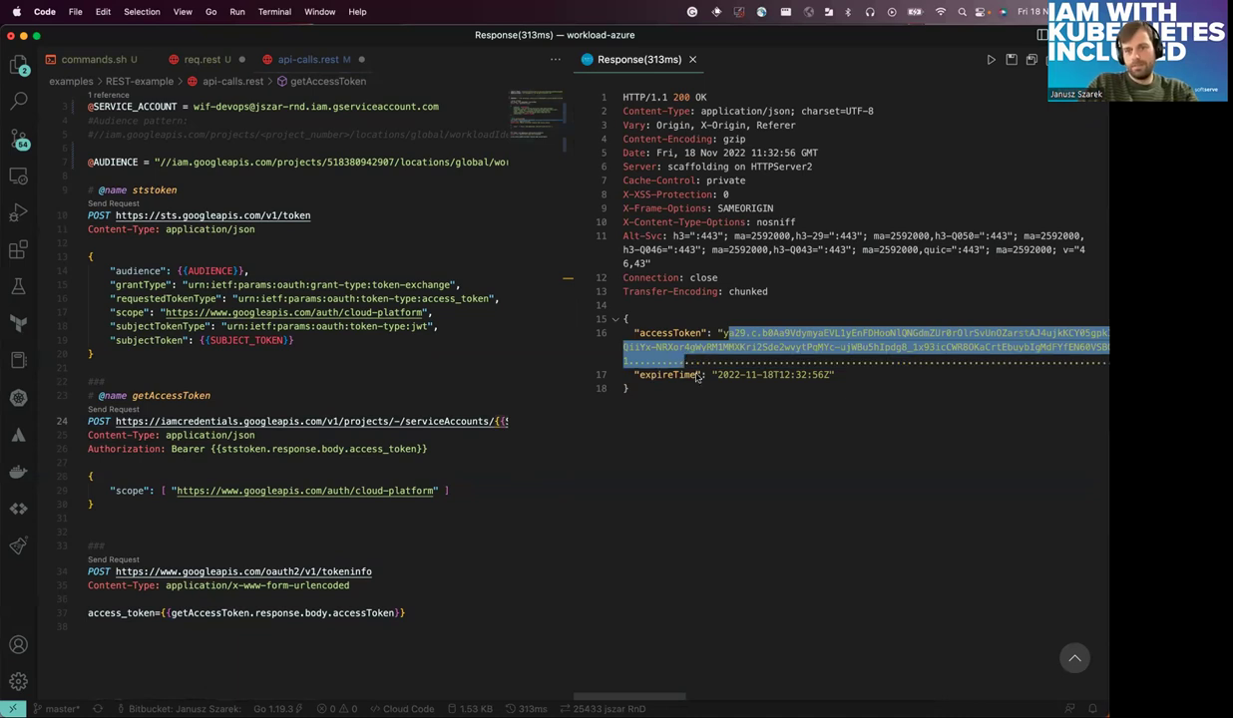
{"action": "left_click", "coordinate": [693, 59]}
{"action": "scroll", "coordinate": [340, 634], "scroll_direction": "down", "scroll_amount": 3}
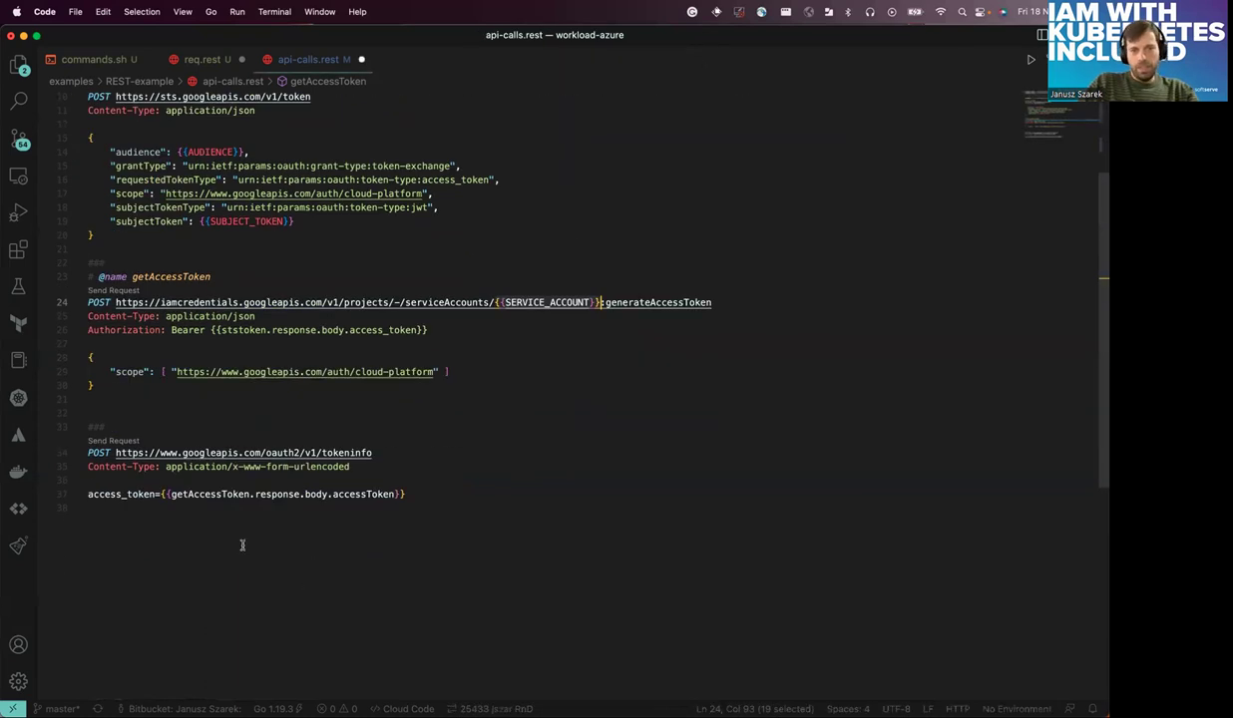
{"action": "left_click", "coordinate": [112, 441]}
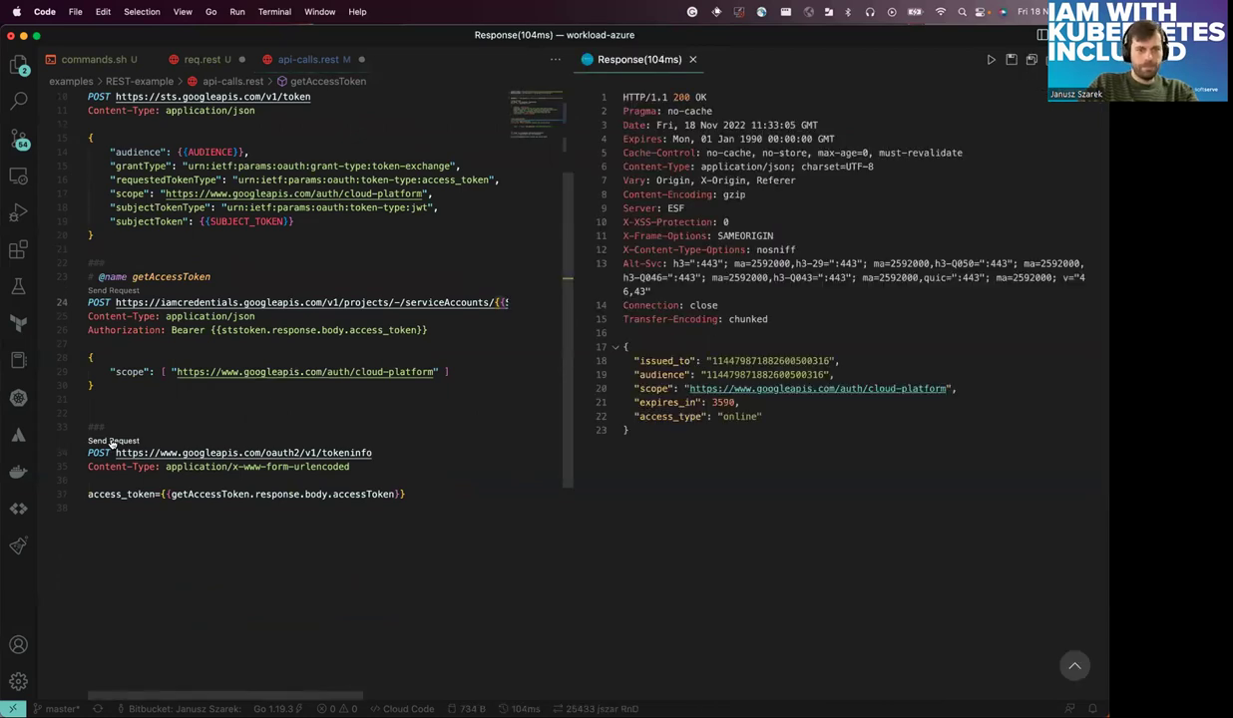
- Review the tokeninfo request URL and copy the audience ID from its response
{"action": "left_click_drag", "start_coordinate": [105, 453], "coordinate": [408, 454]}
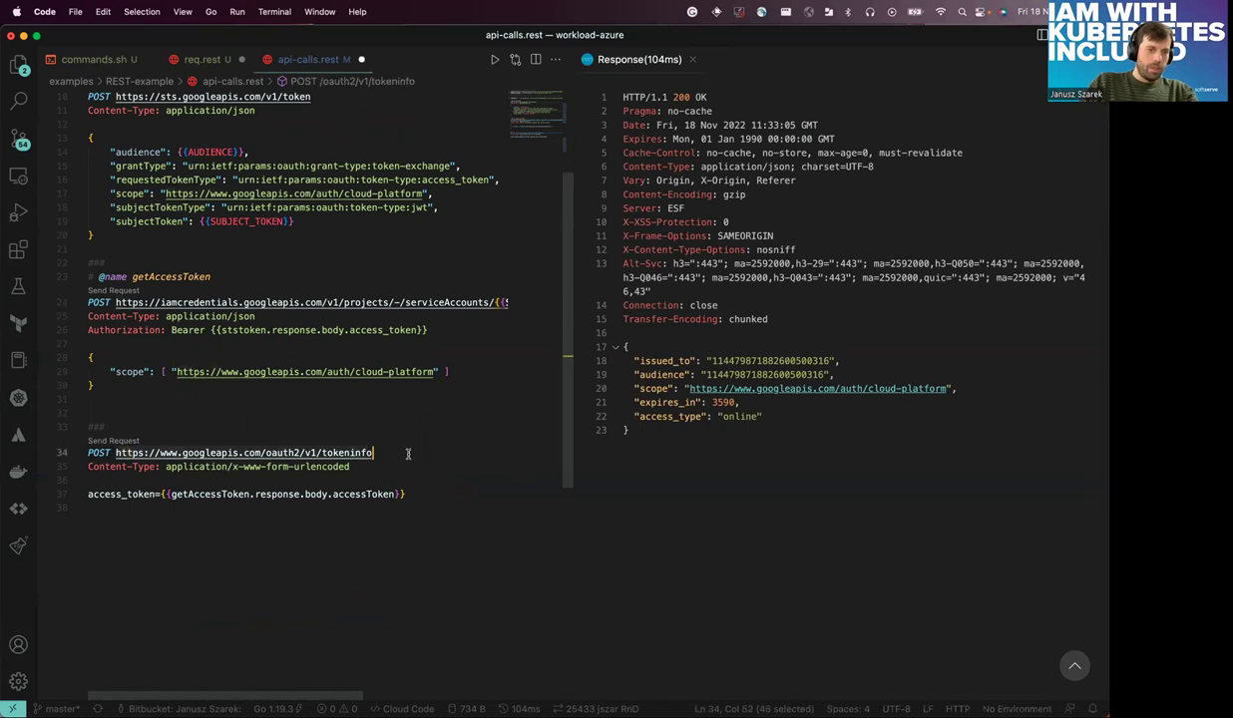
{"action": "key", "text": "Up"}
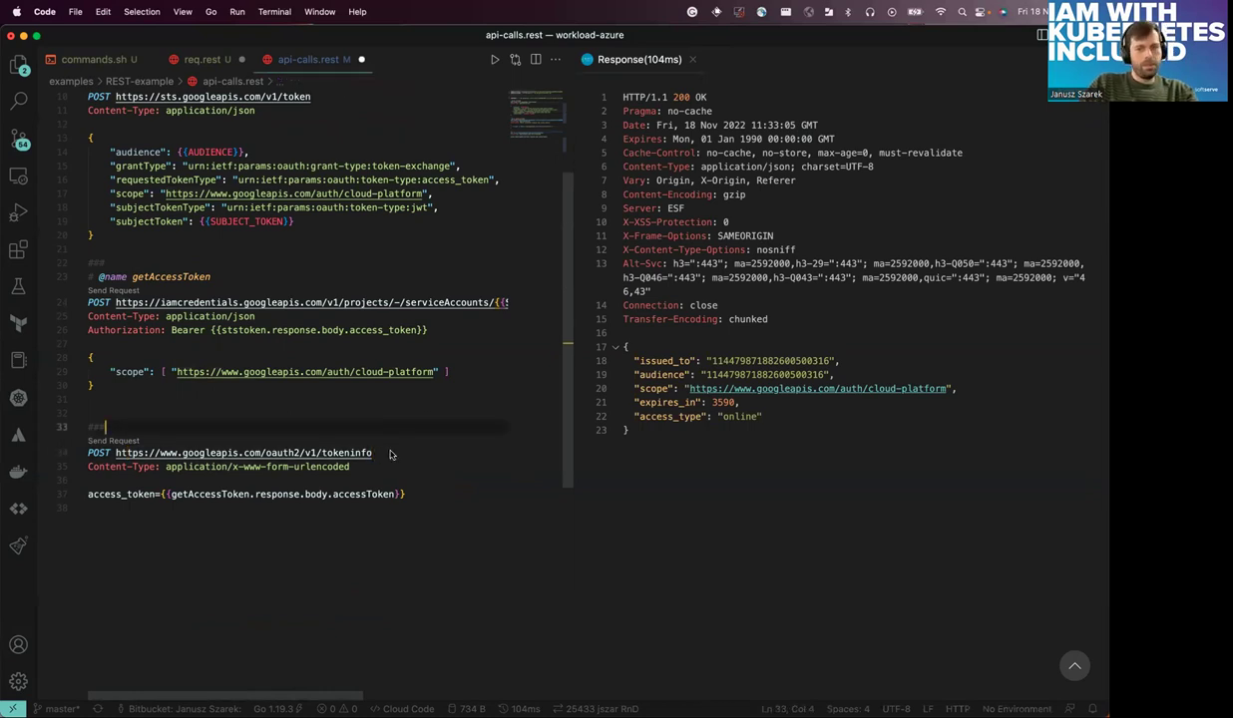
{"action": "double_click", "coordinate": [662, 374]}
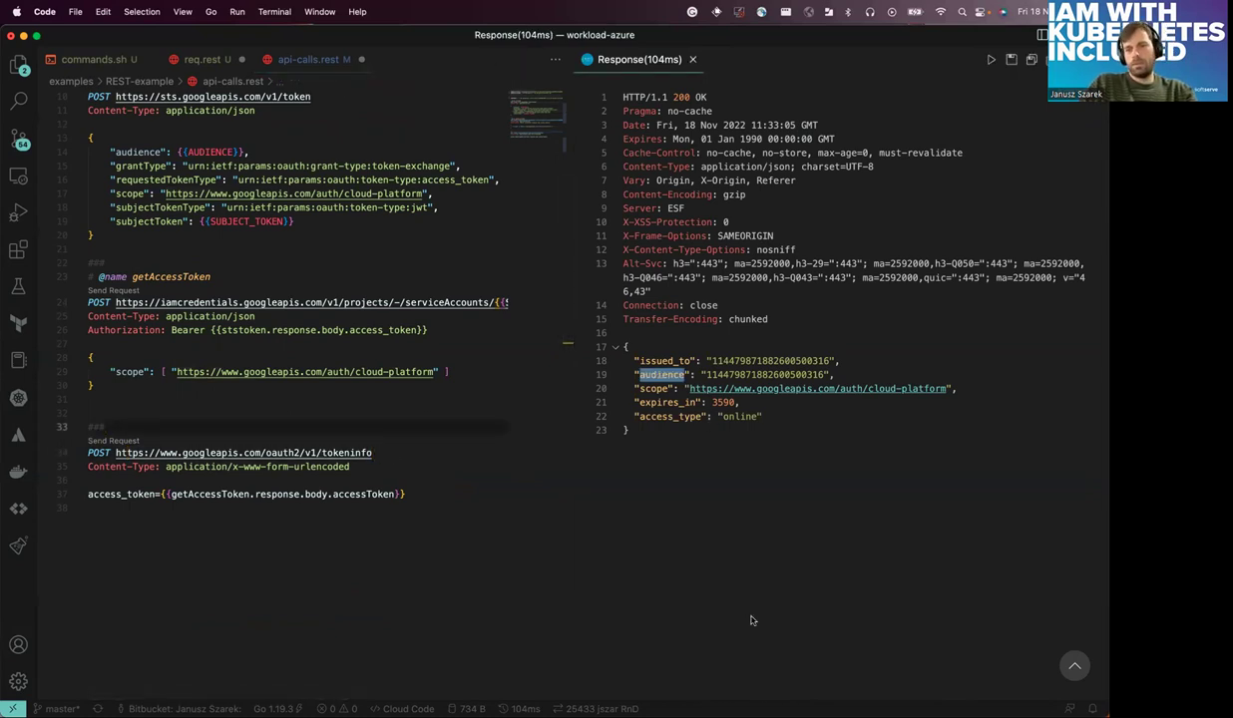
{"action": "double_click", "coordinate": [713, 374]}
{"action": "key", "text": "super+c"}
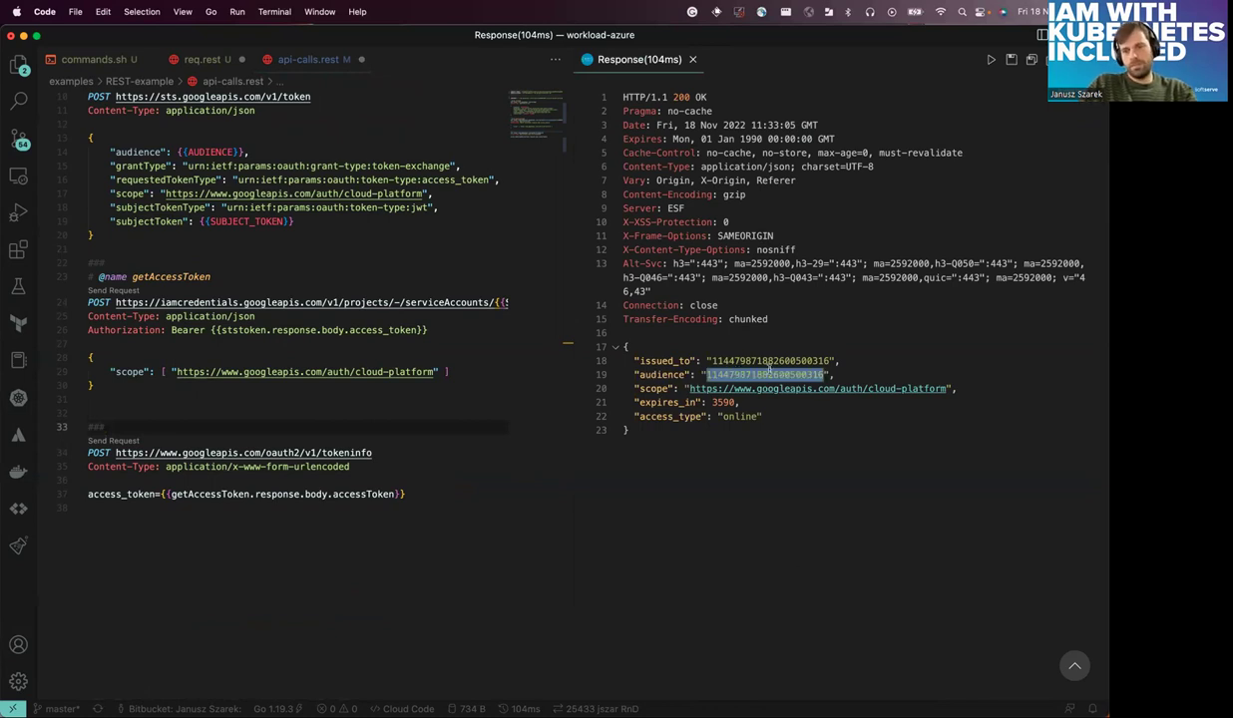
- Switch to Chrome, show the details of the wif devops service account, and search the page for the copied audience ID
{"action": "key", "text": "super+ctrl+f"}
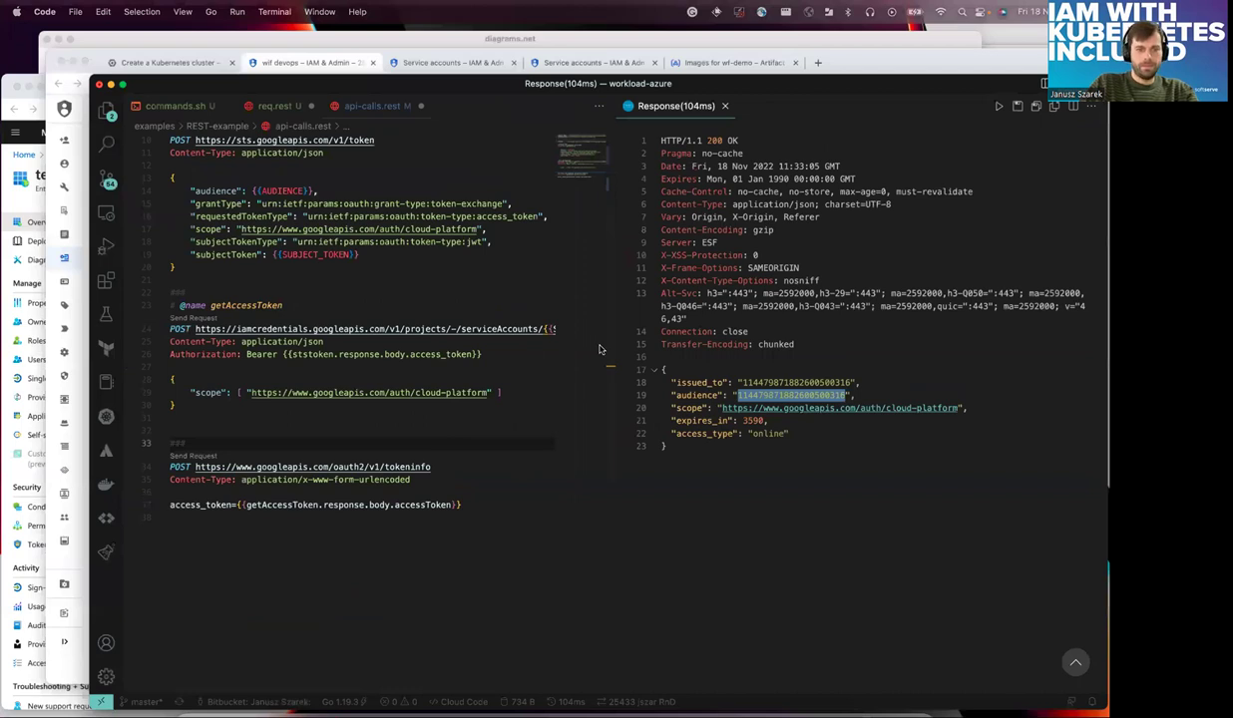
{"action": "key", "text": "ctrl+Up"}
{"action": "left_click", "coordinate": [600, 349]}
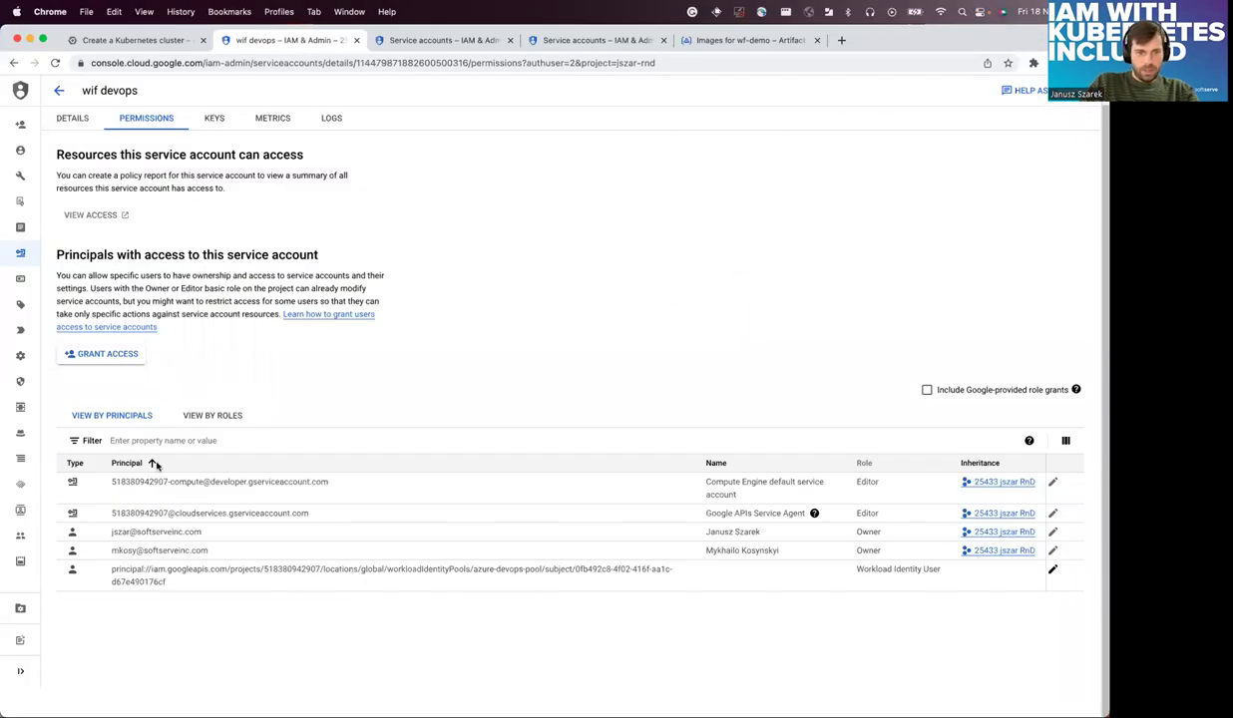
{"action": "left_click", "coordinate": [98, 120]}
{"action": "key", "text": "super+f"}
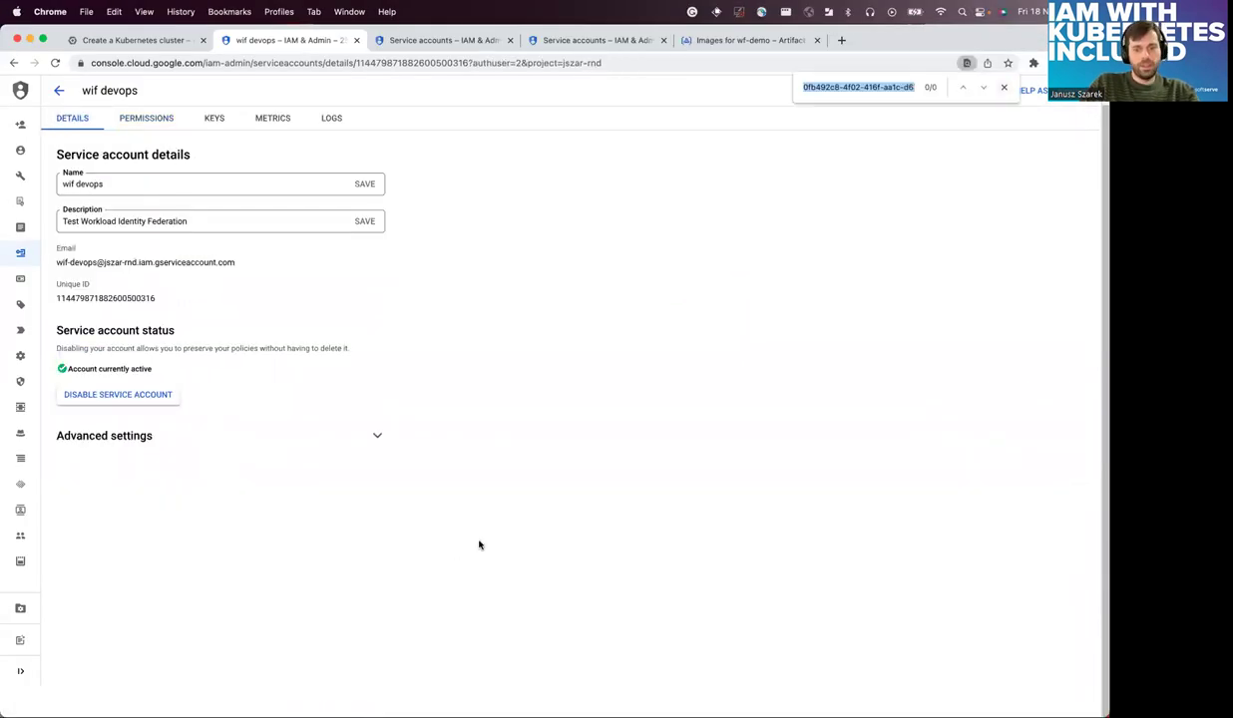
{"action": "key", "text": "super+v"}
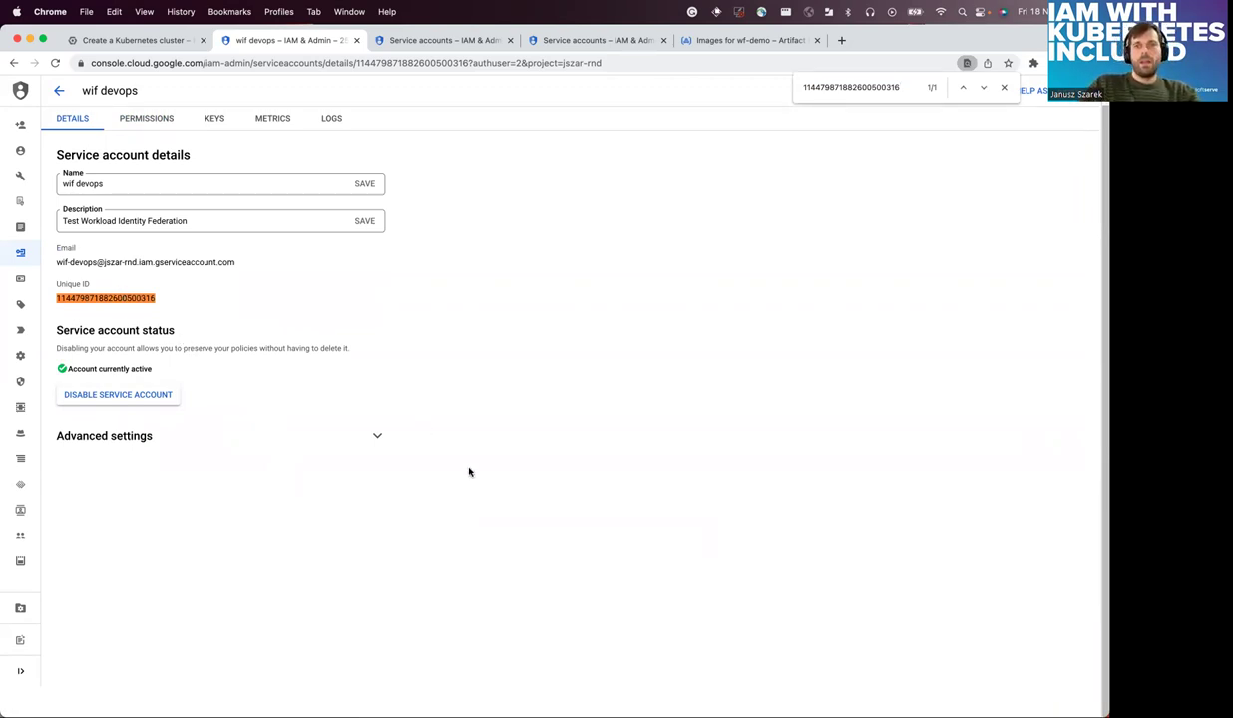
- Switch to the Azure Chrome window, show pipeline.yaml from the wif-google repository, collapse the project sidebar and expand the file to full screen
{"action": "key", "text": "ctrl+Up"}
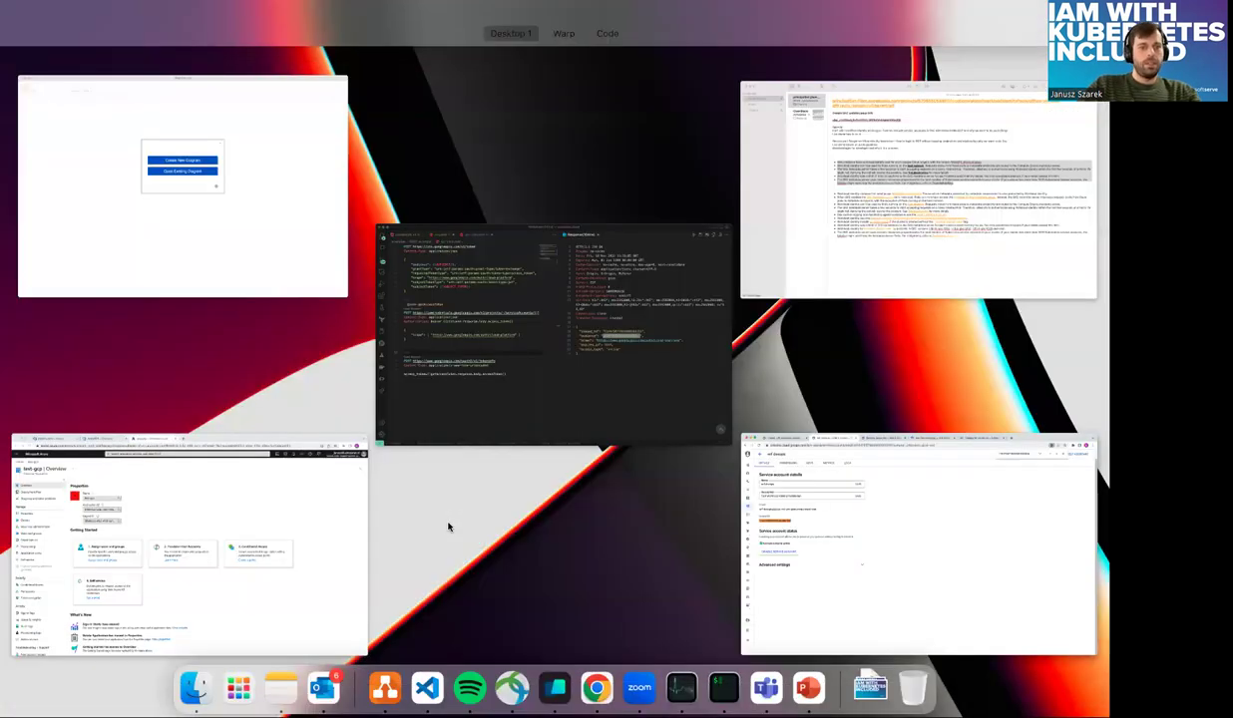
{"action": "left_click", "coordinate": [272, 521]}
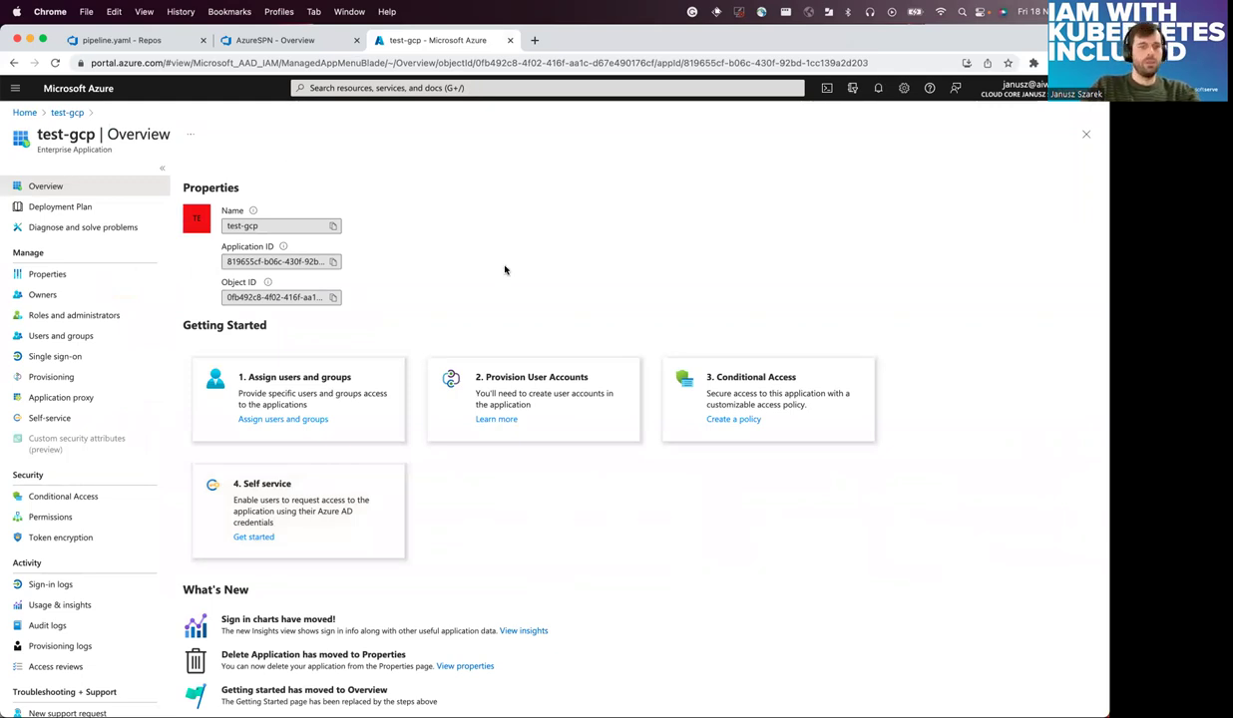
{"action": "left_click", "coordinate": [118, 44]}
{"action": "left_click", "coordinate": [185, 291]}
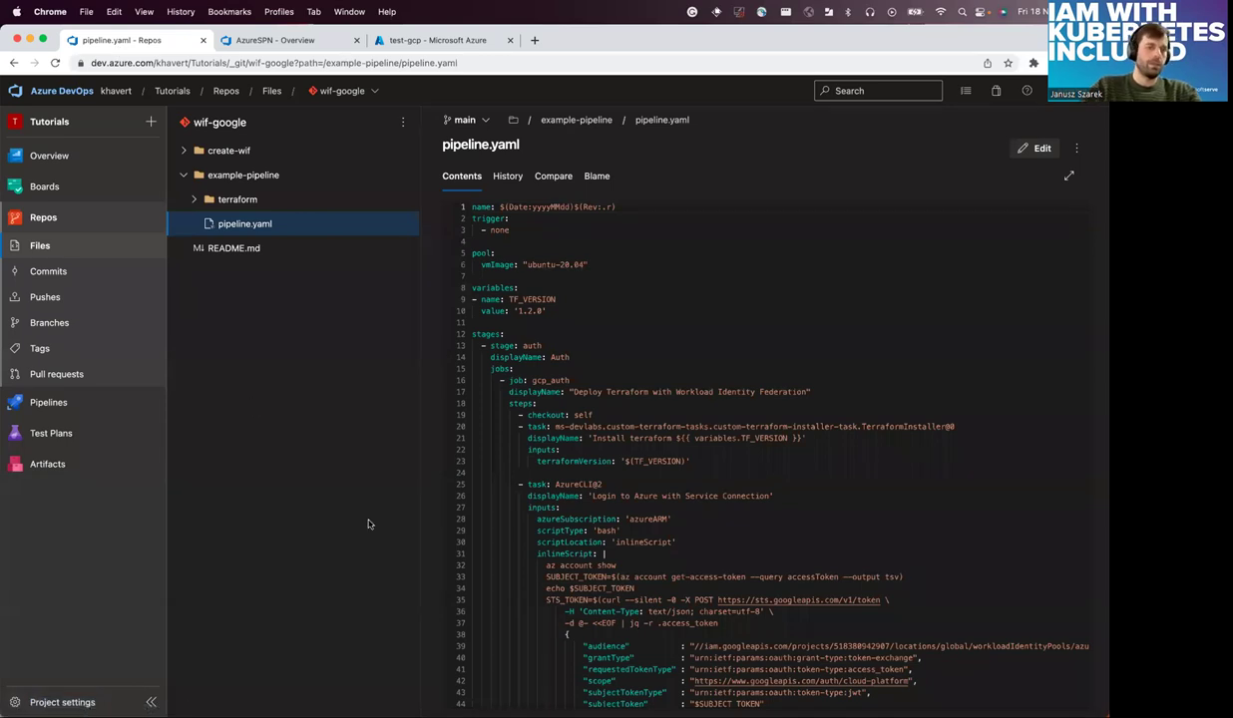
{"action": "left_click", "coordinate": [150, 702]}
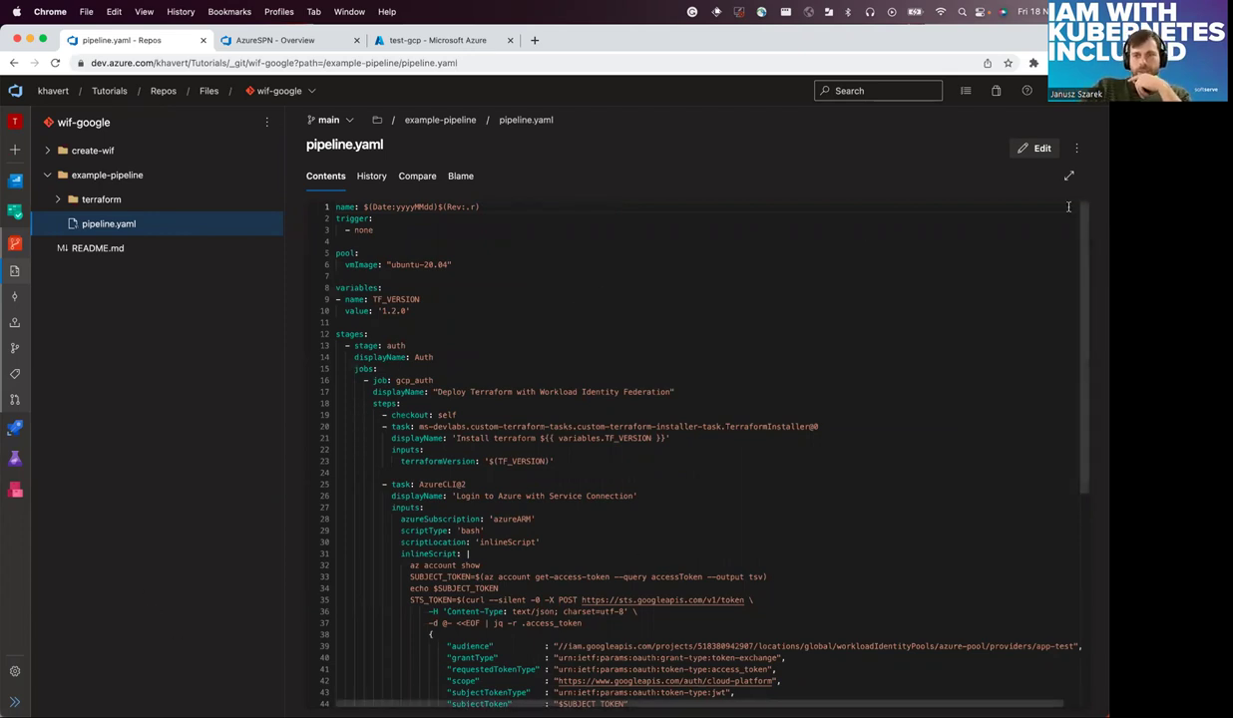
{"action": "left_click", "coordinate": [1069, 175]}
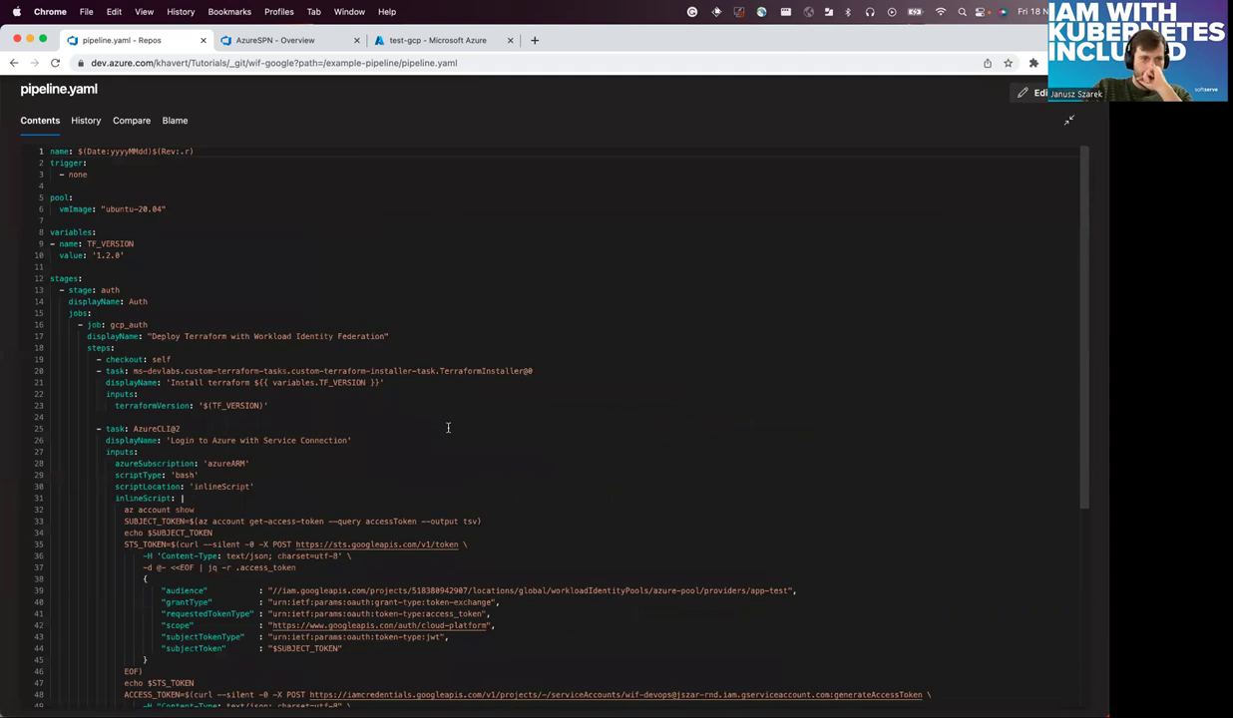
- Examine the AzureCLI@2 task's inline script in pipeline.yaml, including az account show and the SUBJECT_TOKEN and STS_TOKEN assignments
{"action": "scroll", "coordinate": [319, 319], "scroll_direction": "down", "scroll_amount": 3}
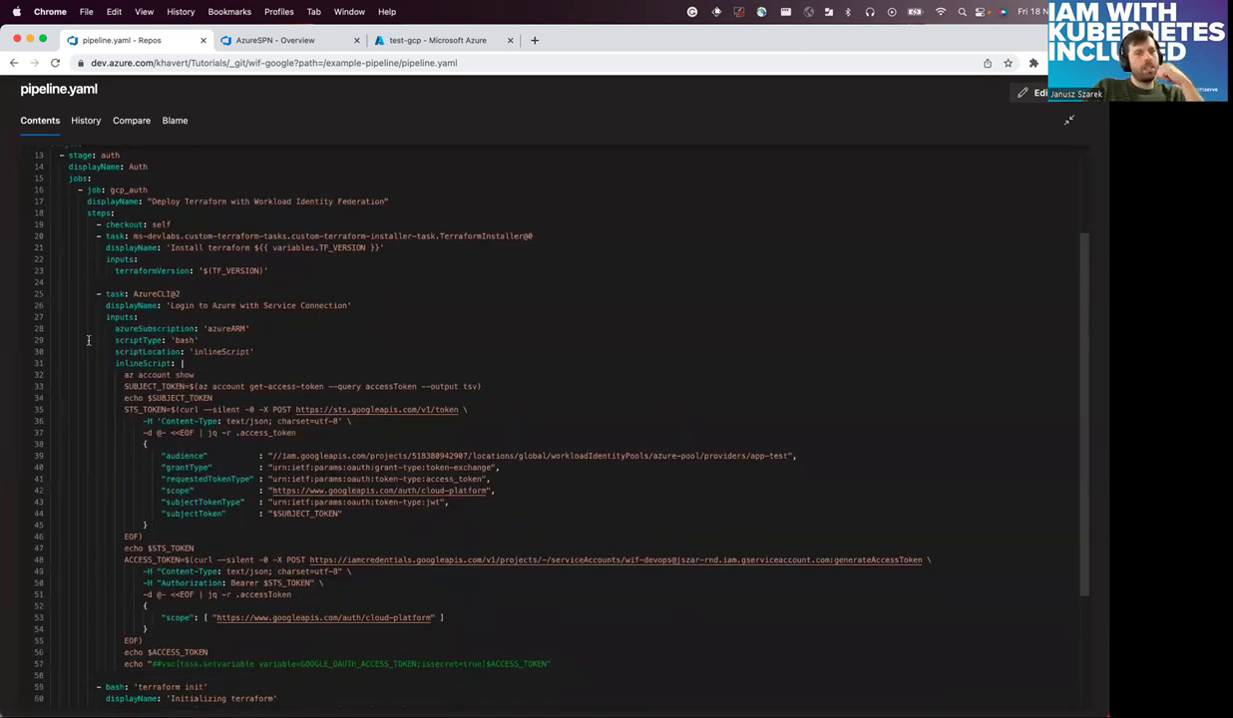
{"action": "left_click", "coordinate": [302, 353]}
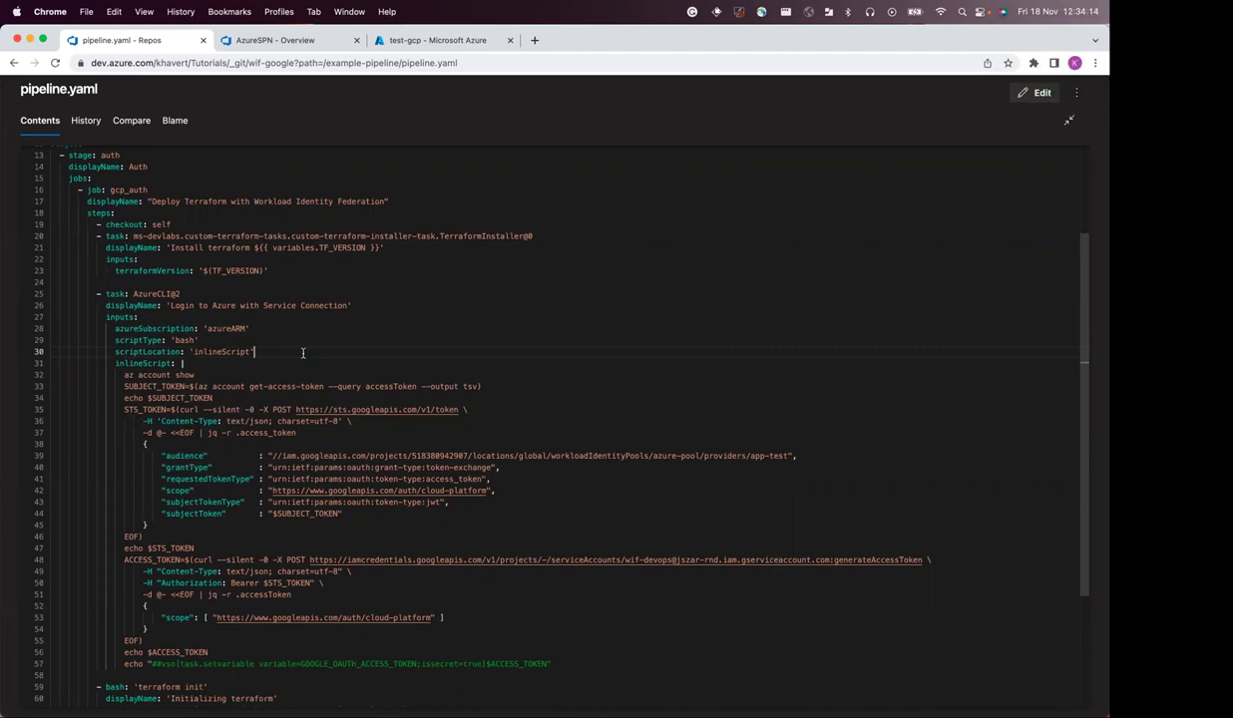
{"action": "scroll", "coordinate": [181, 402], "scroll_direction": "down", "scroll_amount": 3}
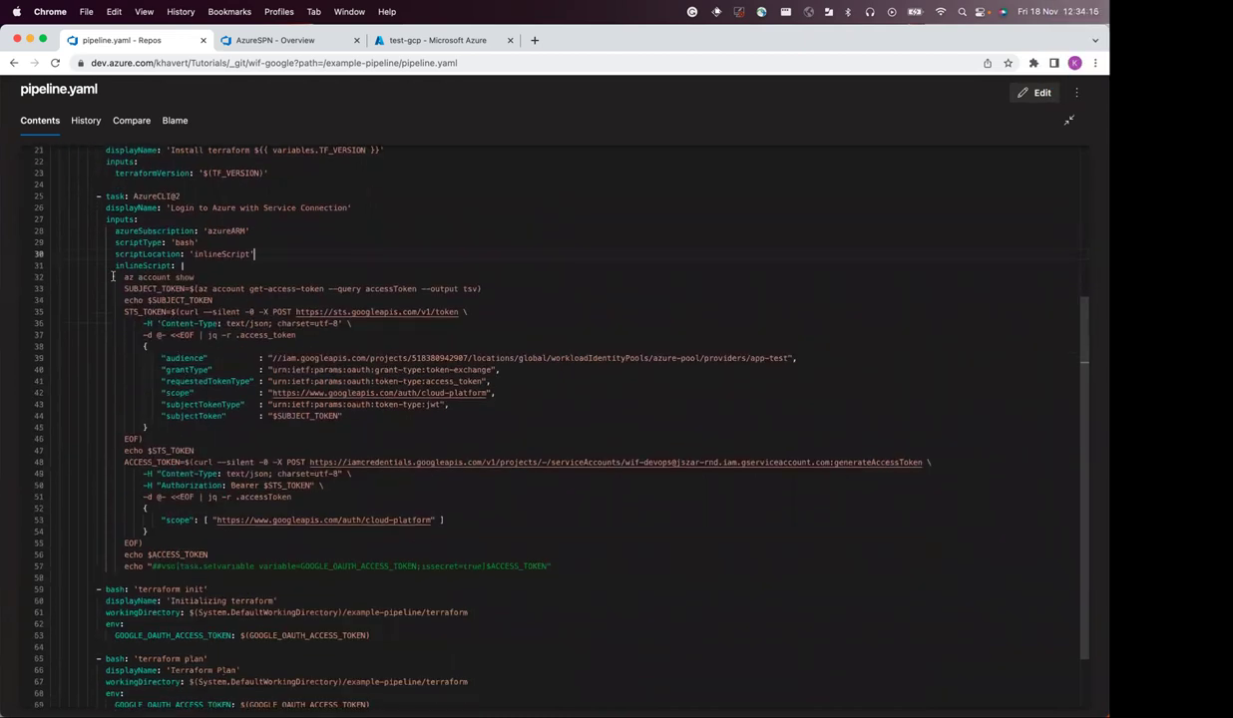
{"action": "left_click_drag", "start_coordinate": [112, 276], "coordinate": [569, 566]}
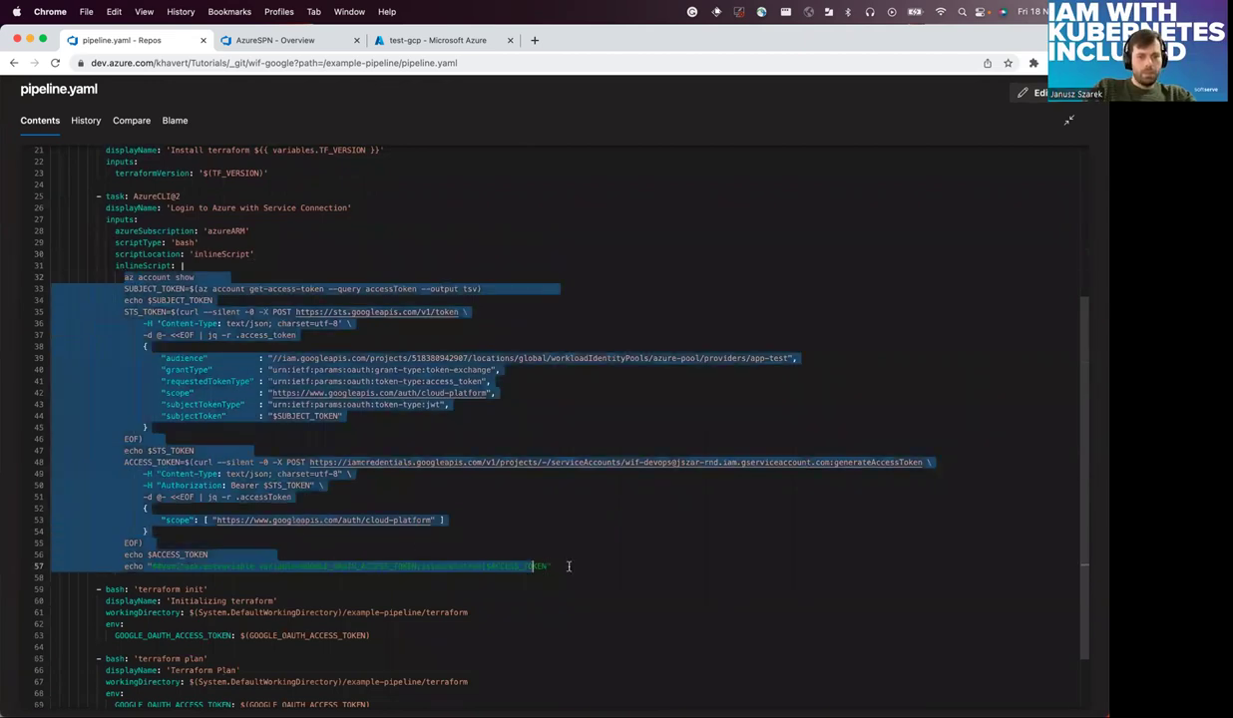
{"action": "left_click", "coordinate": [568, 566]}
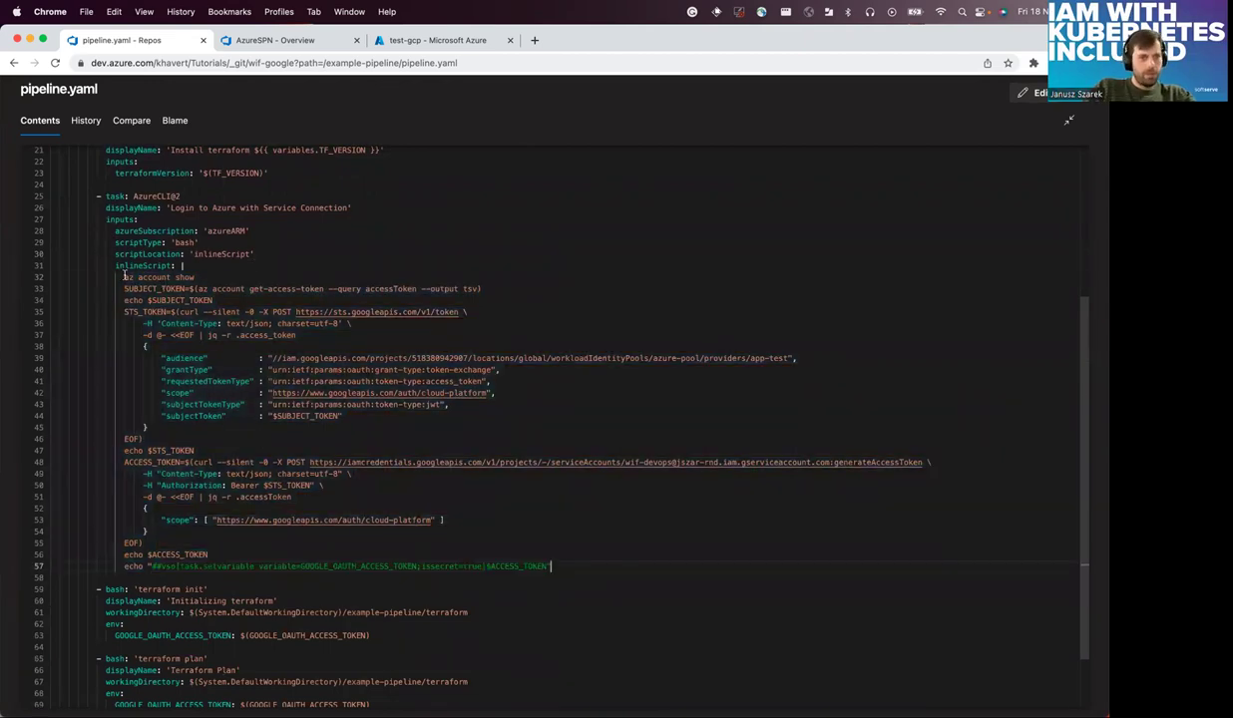
{"action": "left_click_drag", "start_coordinate": [124, 276], "coordinate": [236, 292]}
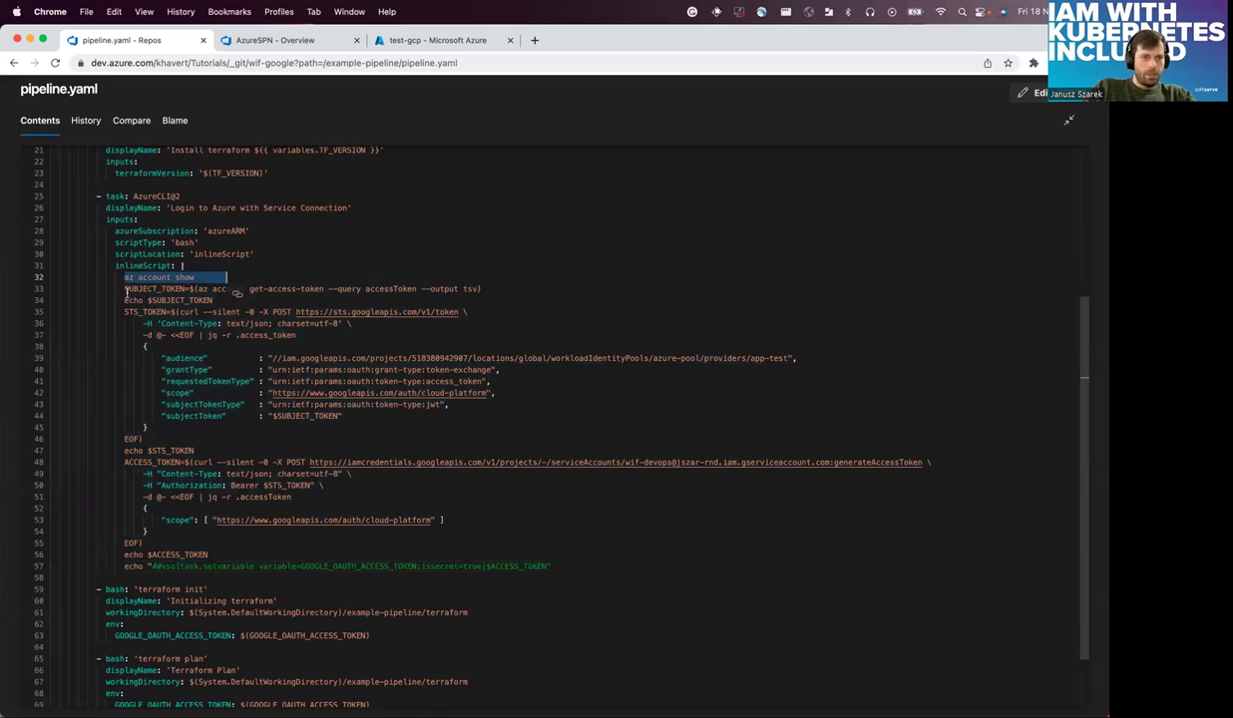
{"action": "double_click", "coordinate": [126, 289]}
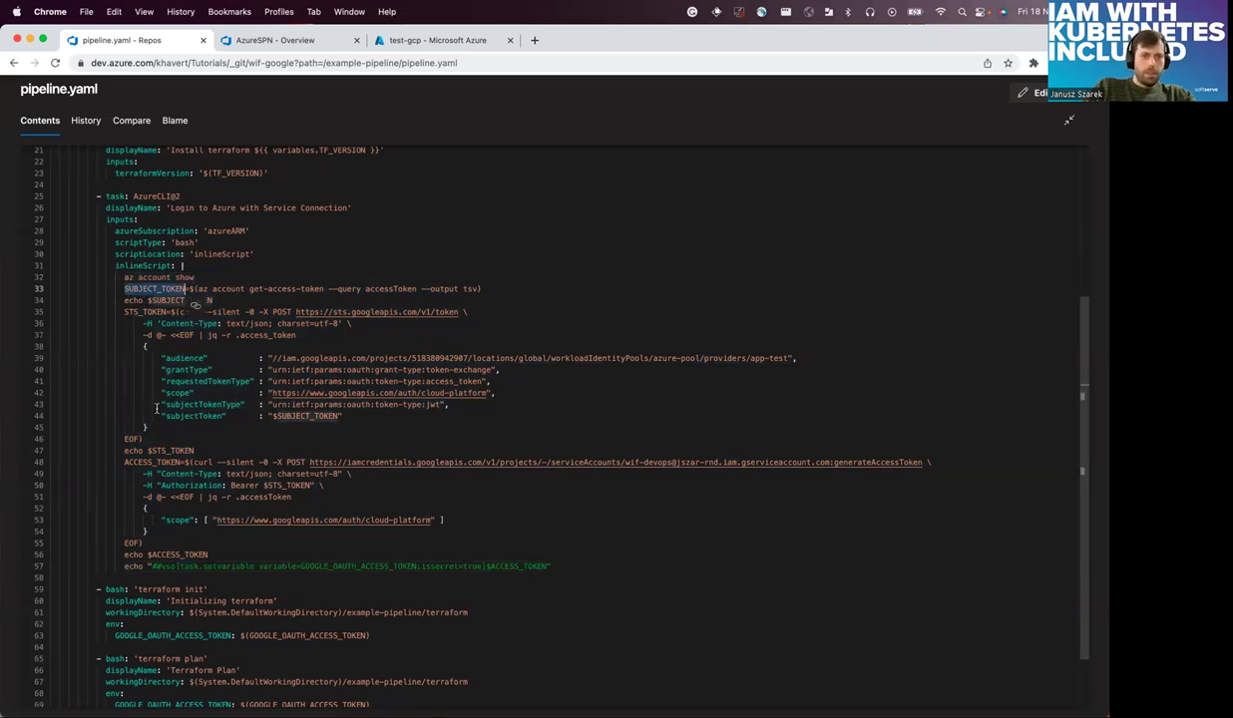
{"action": "left_click", "coordinate": [123, 321]}
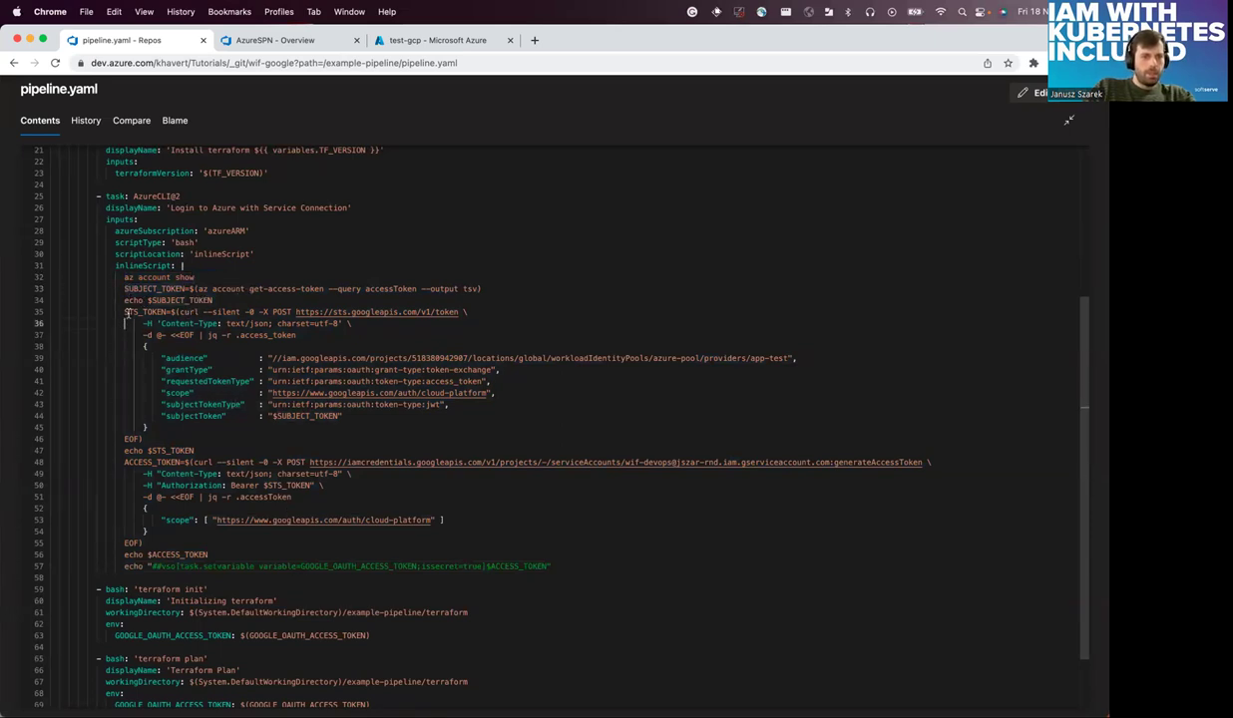
{"action": "double_click", "coordinate": [137, 312]}
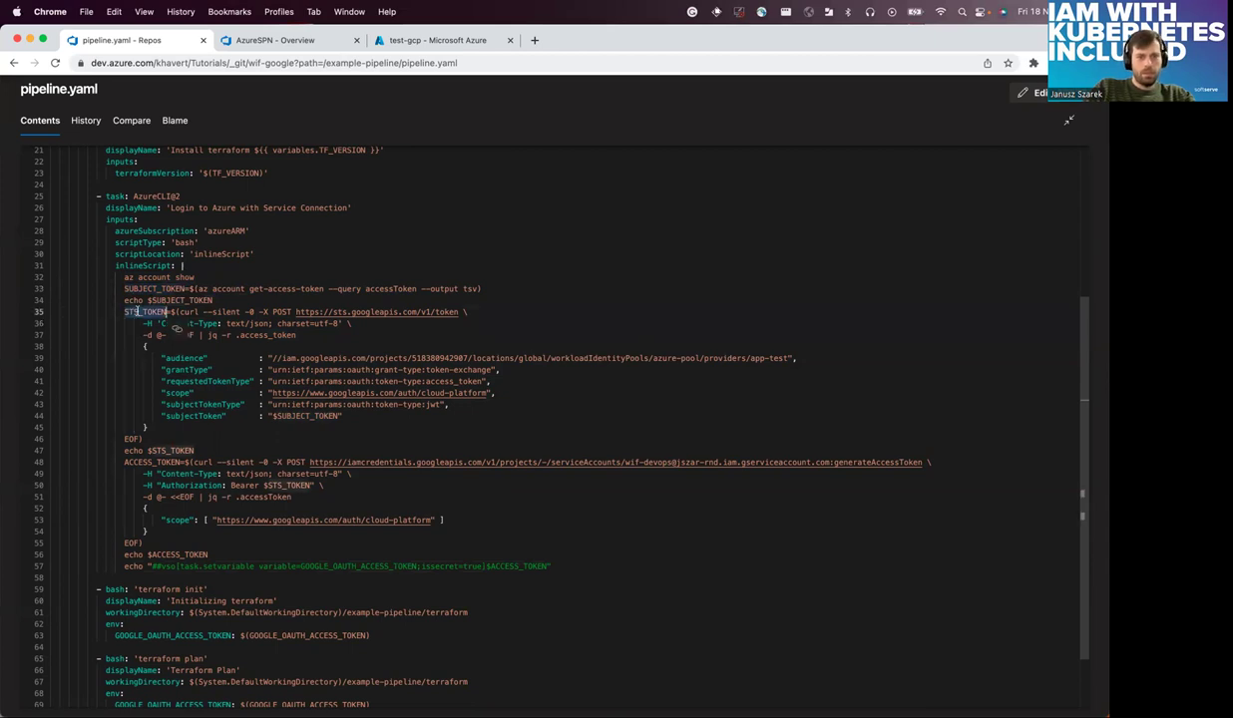
{"action": "scroll", "coordinate": [334, 454], "scroll_direction": "down", "scroll_amount": 1}
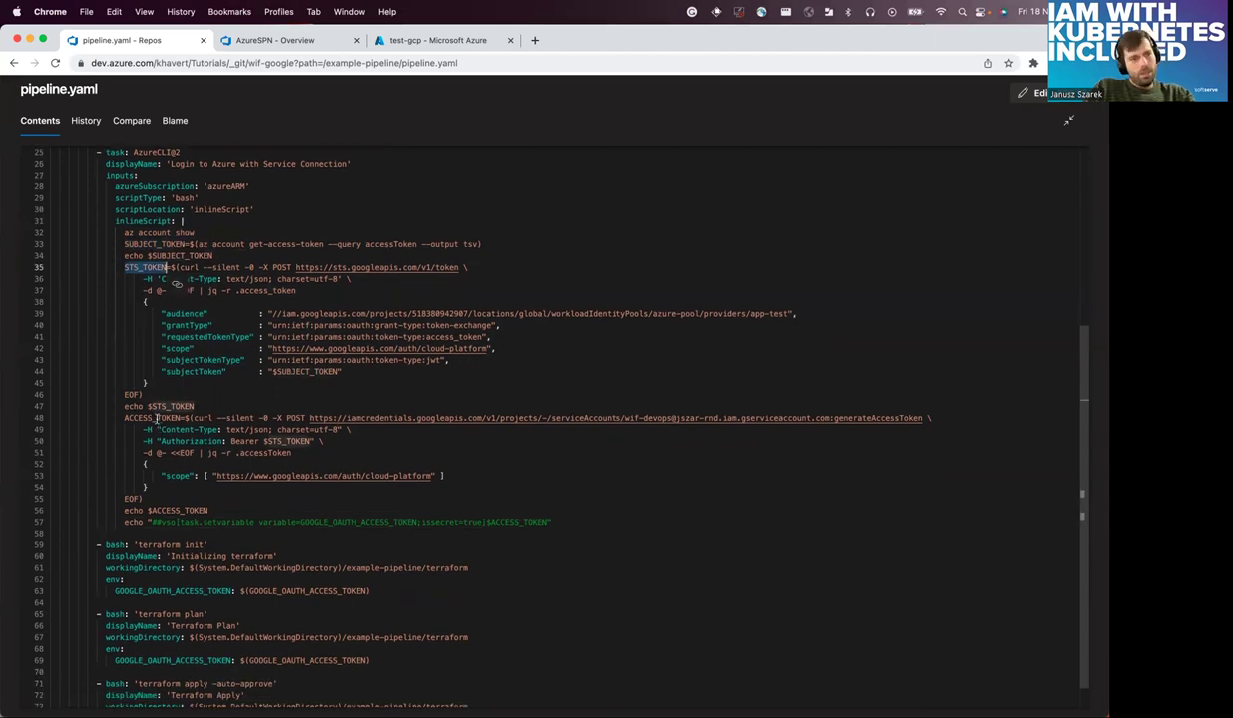
- Examine the ACCESS_TOKEN request in pipeline.yaml, the setvariable echo line, and the GOOGLE_OAUTH_ACCESS_TOKEN environment variable of the terraform init step
{"action": "double_click", "coordinate": [152, 418]}
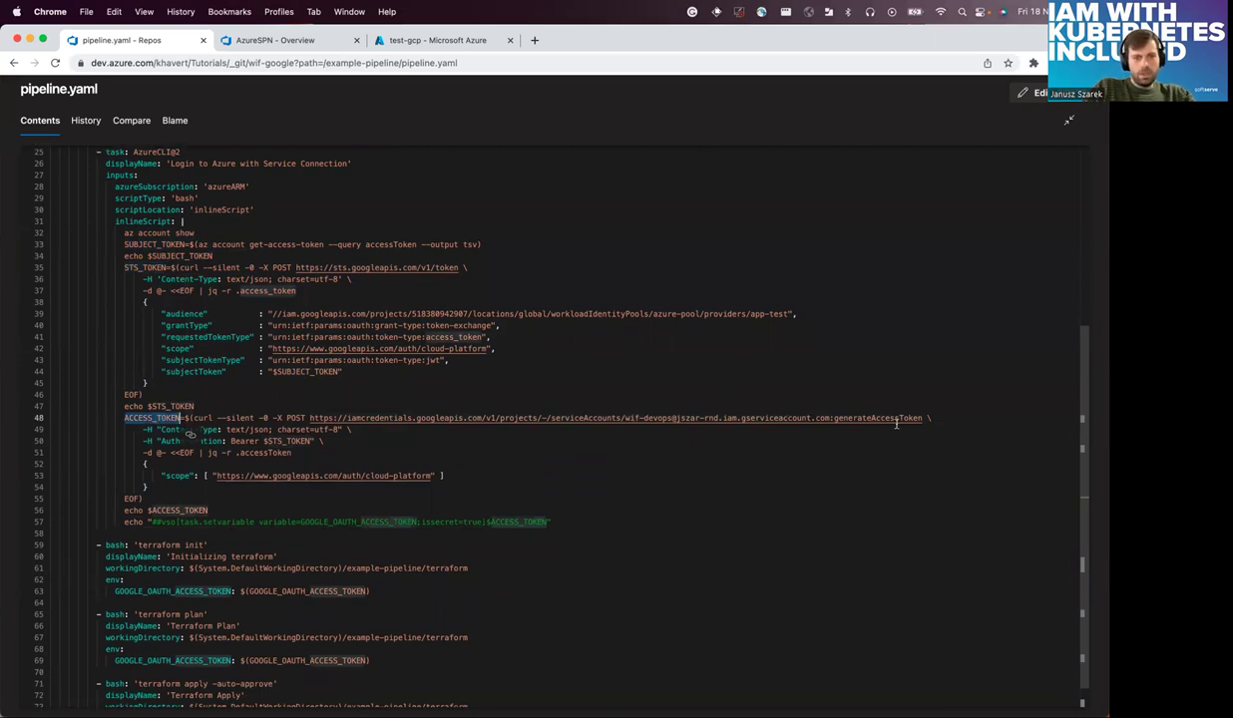
{"action": "scroll", "coordinate": [379, 524], "scroll_direction": "down", "scroll_amount": 1}
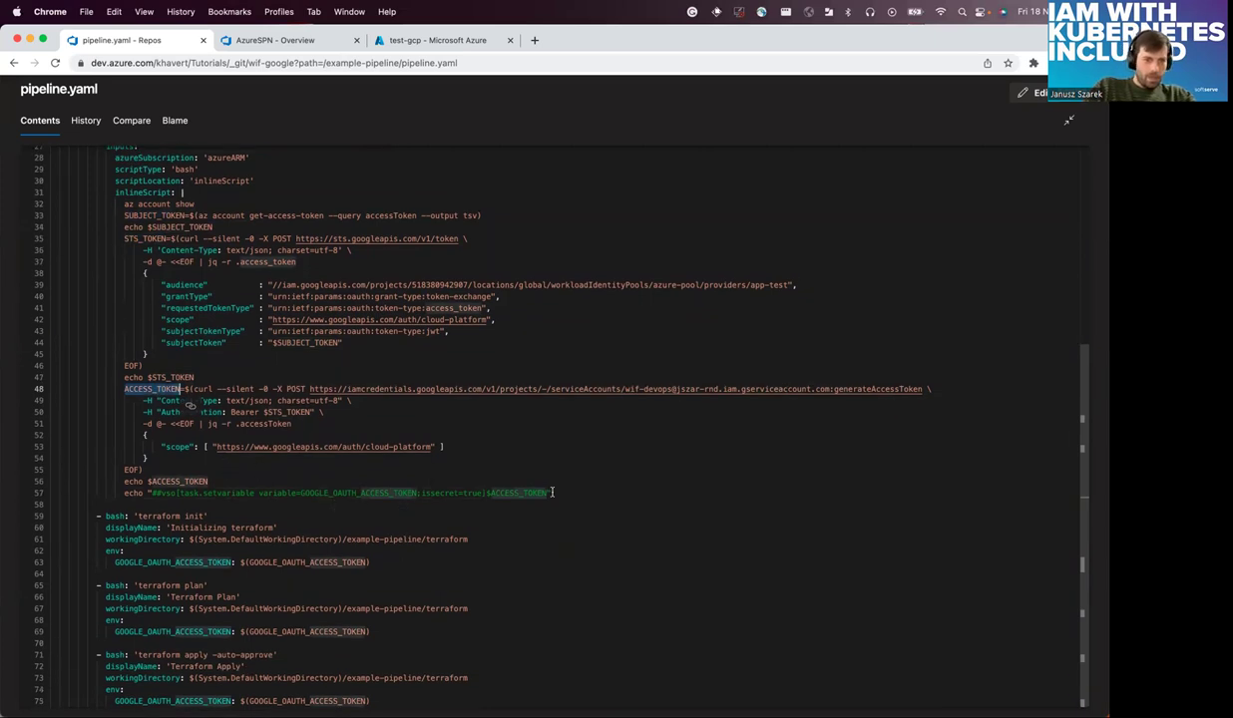
{"action": "left_click_drag", "start_coordinate": [565, 493], "coordinate": [127, 493]}
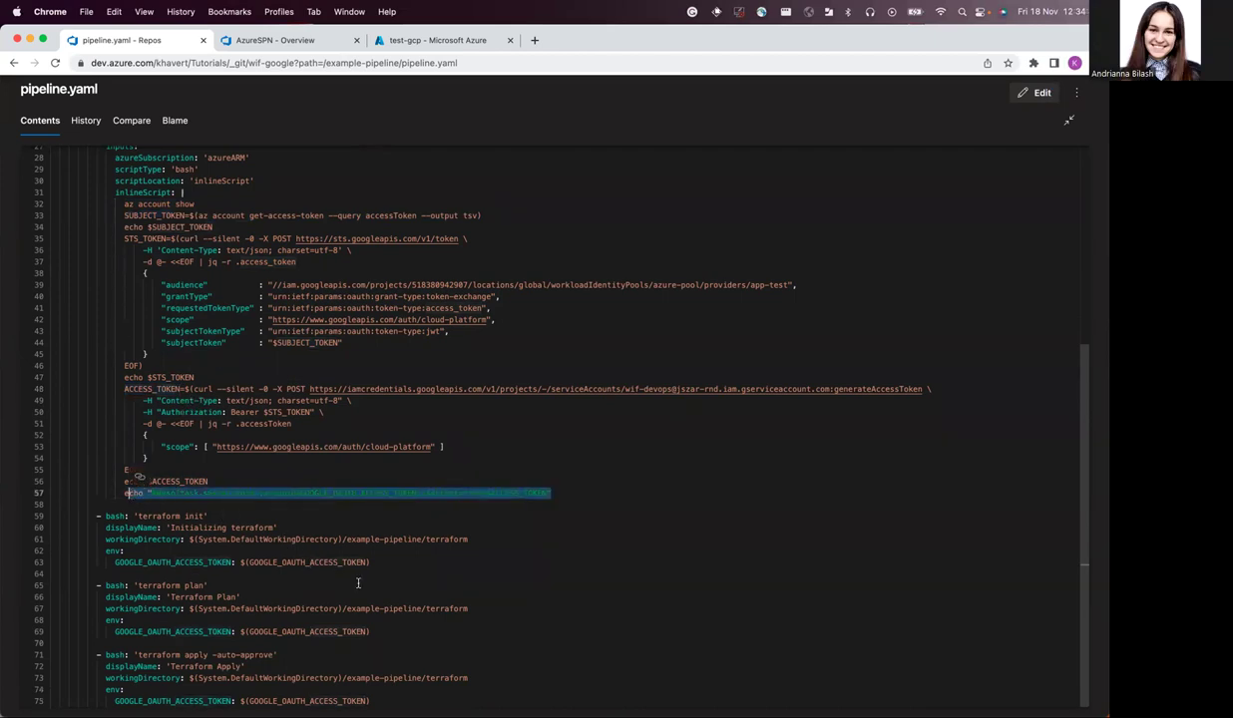
{"action": "double_click", "coordinate": [355, 493]}
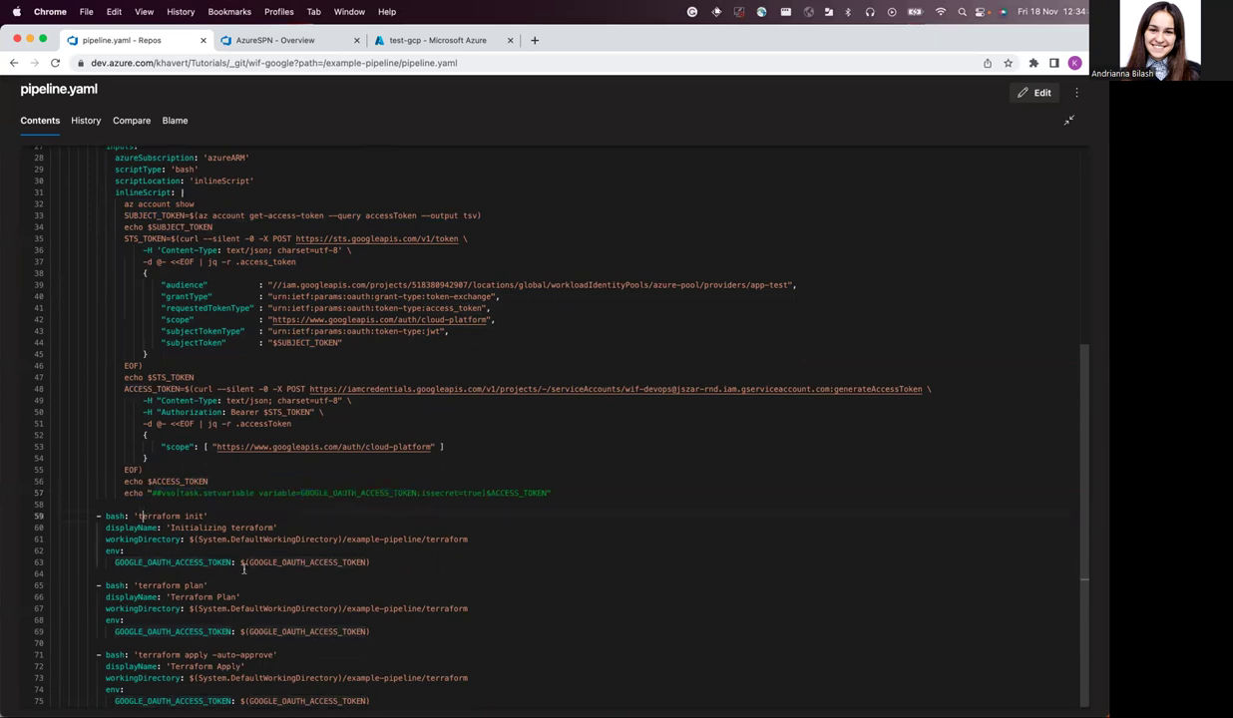
{"action": "left_click", "coordinate": [361, 477]}
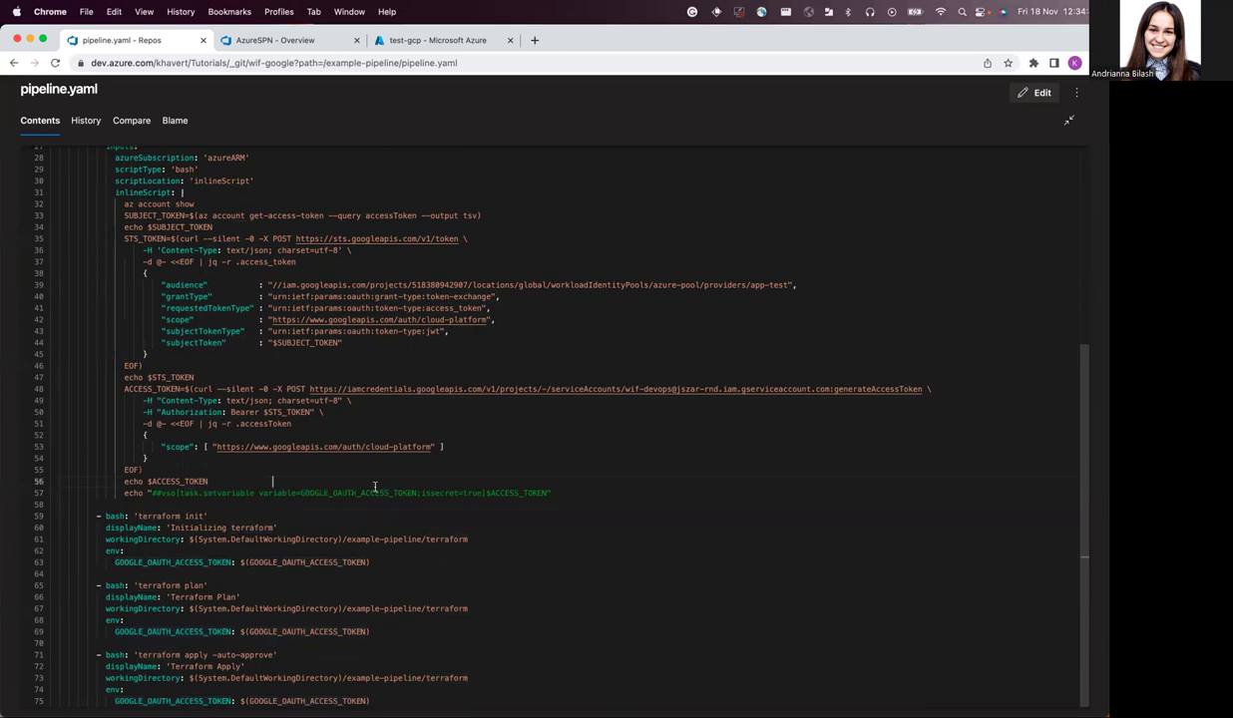
{"action": "double_click", "coordinate": [323, 564]}
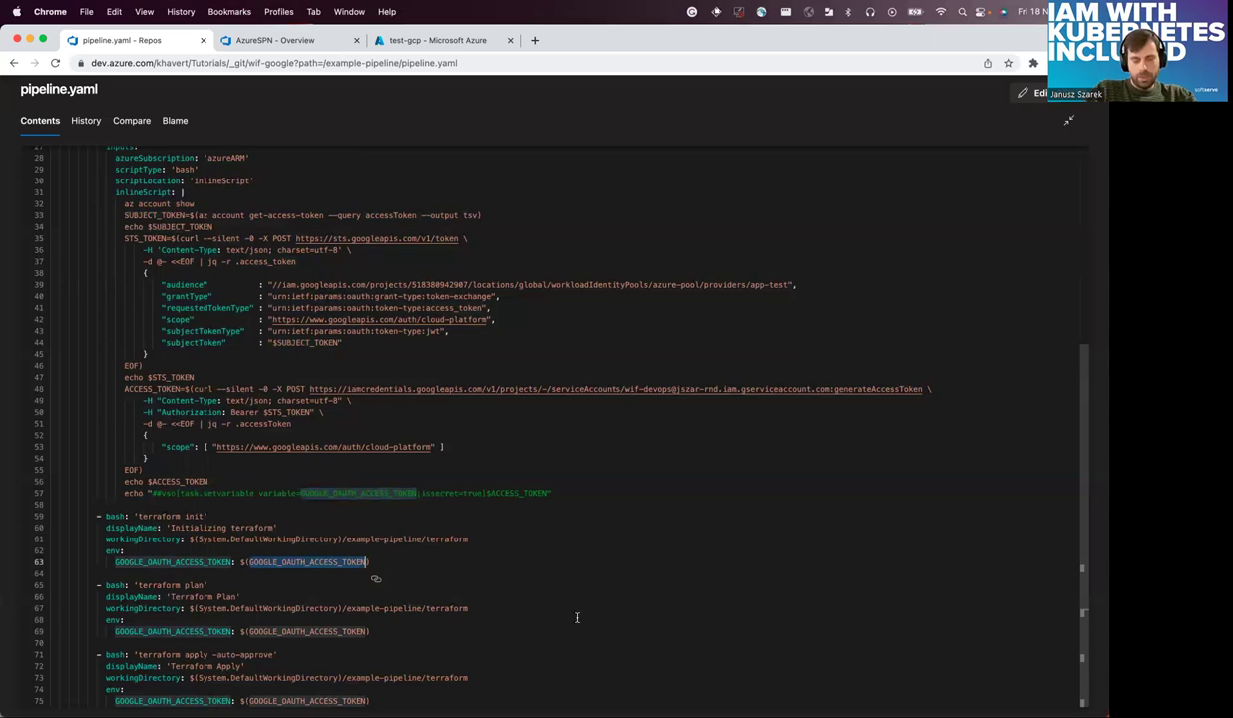
- Exit the full-screen file view, open the wif-google pipeline from the project's pipelines and start a new run
{"action": "left_click", "coordinate": [1068, 119]}
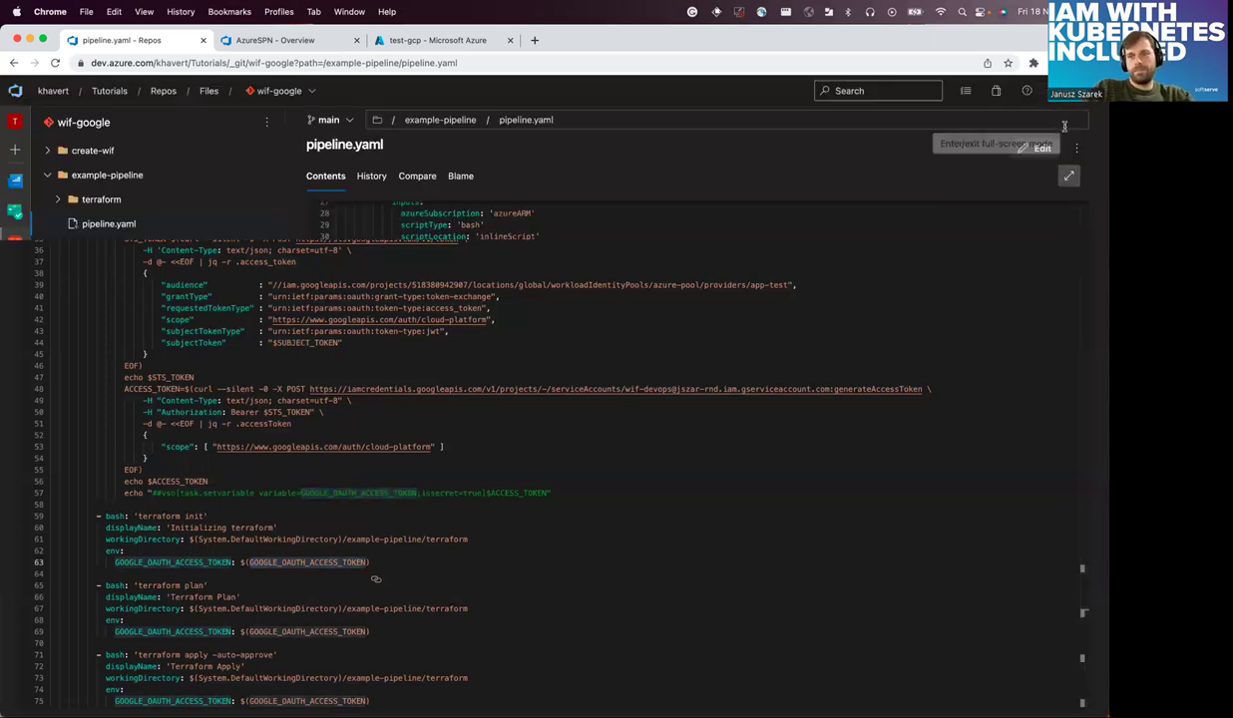
{"action": "mouse_move", "coordinate": [20, 421]}
{"action": "left_click", "coordinate": [68, 449]}
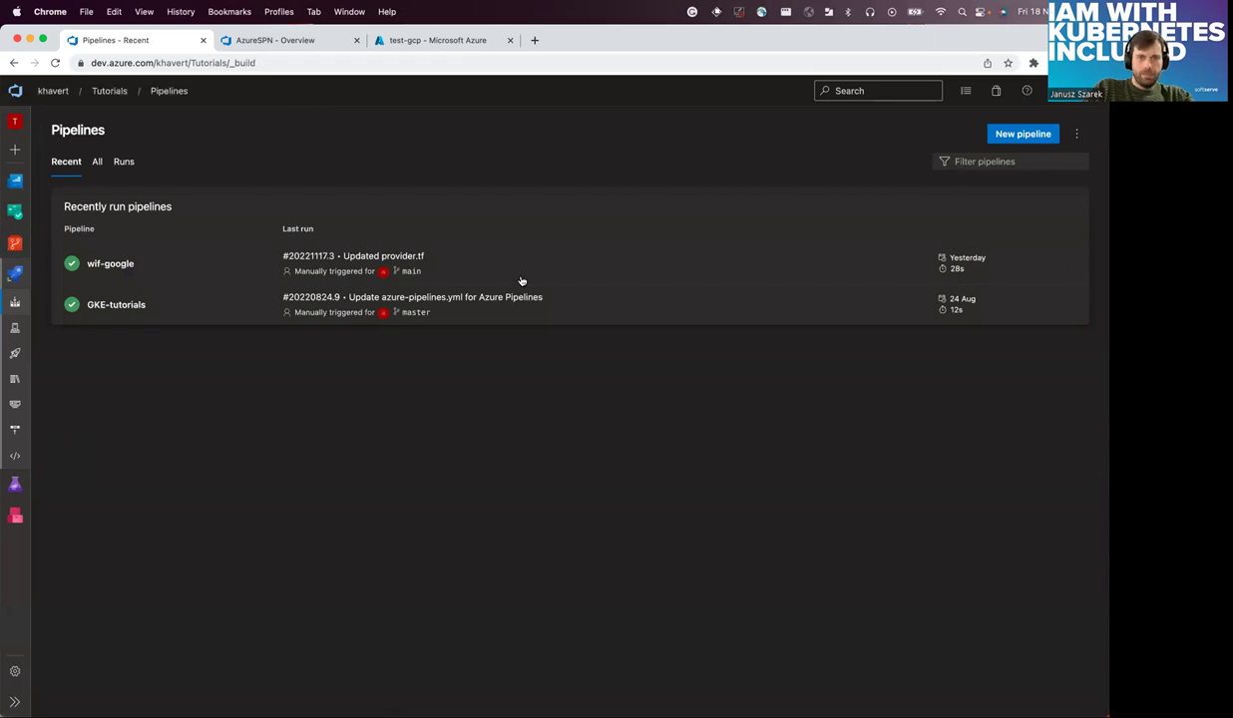
{"action": "left_click", "coordinate": [591, 275]}
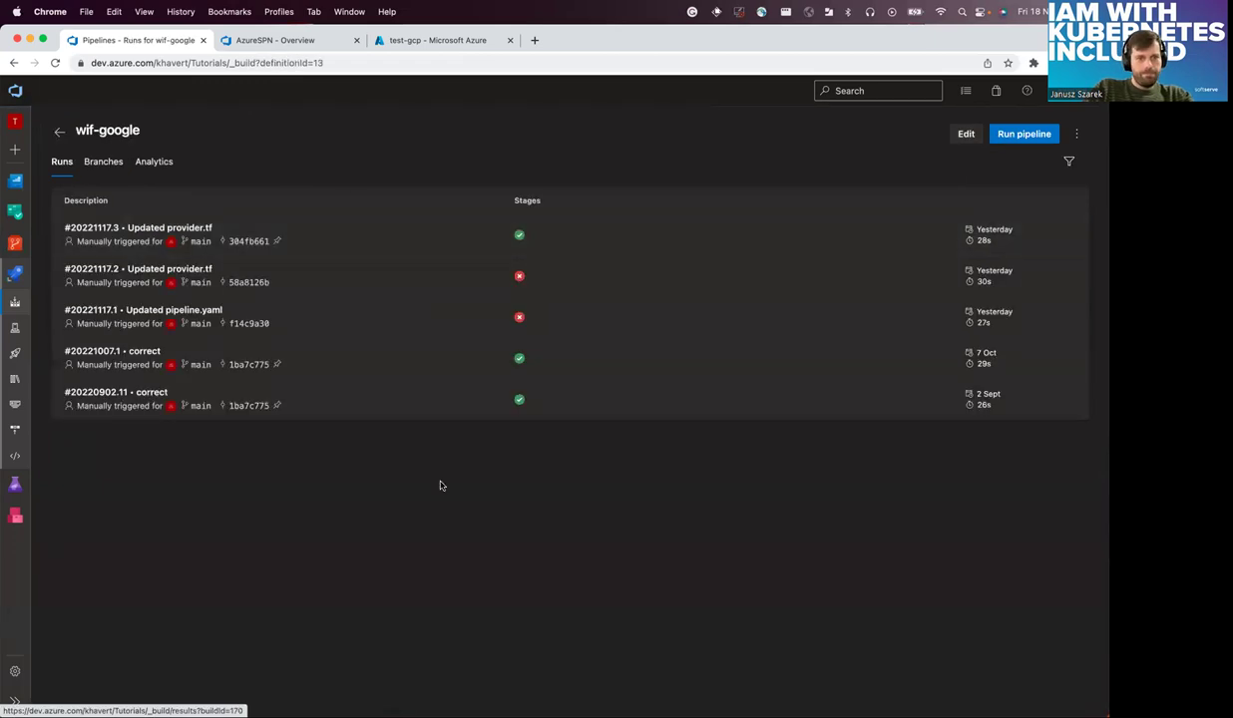
{"action": "left_click", "coordinate": [1018, 137]}
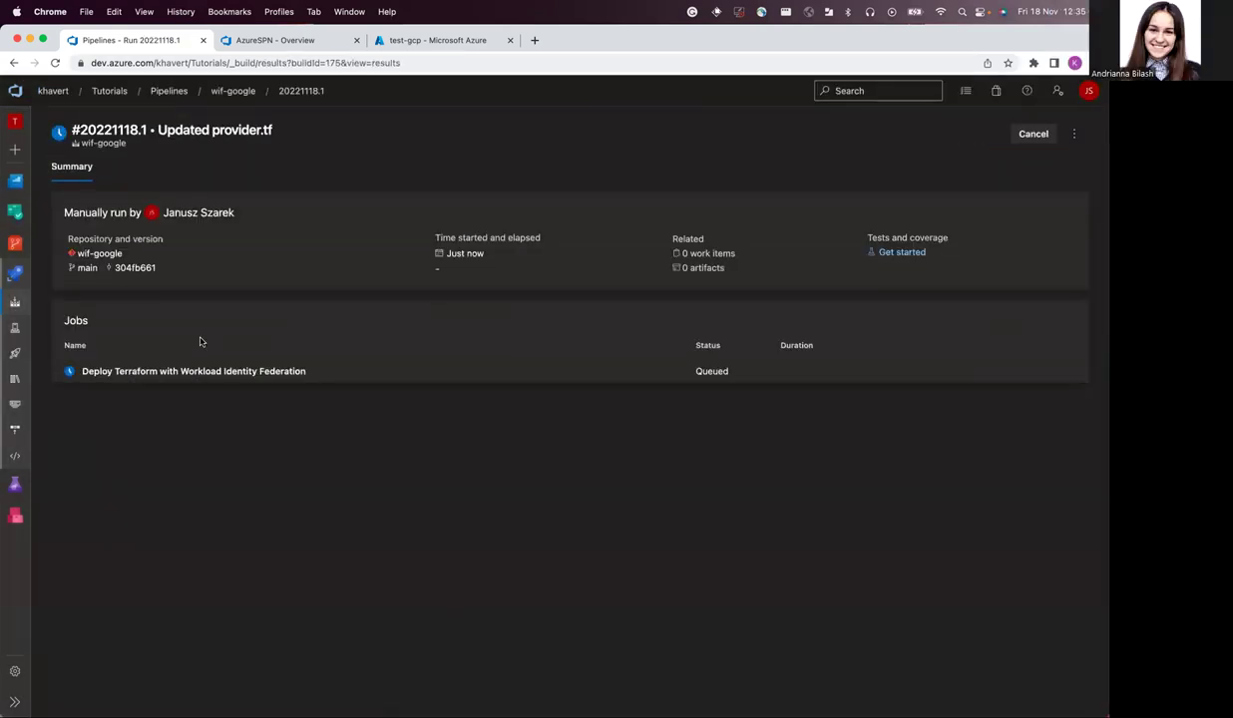
- Open the Deploy Terraform with Workload Identity Federation job and review its Azure login and Initializing terraform logs
{"action": "left_click", "coordinate": [205, 373]}
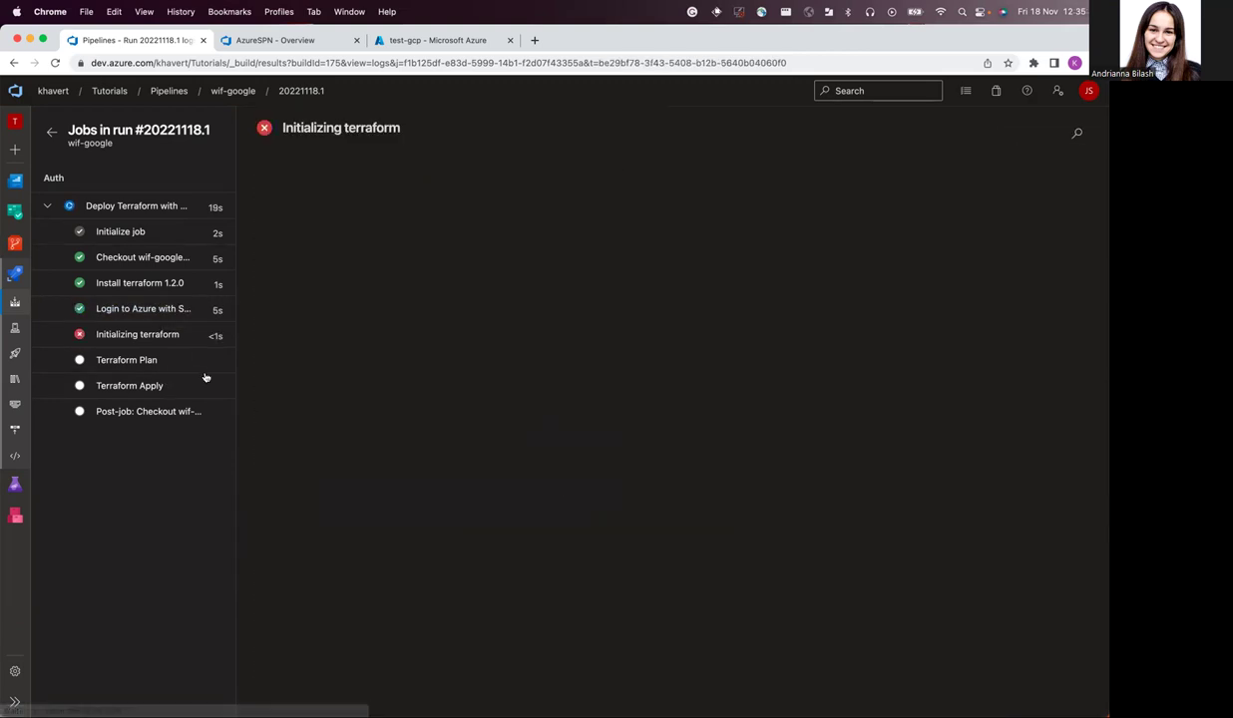
{"action": "left_click", "coordinate": [137, 310]}
{"action": "scroll", "coordinate": [529, 566], "scroll_direction": "down", "scroll_amount": 10}
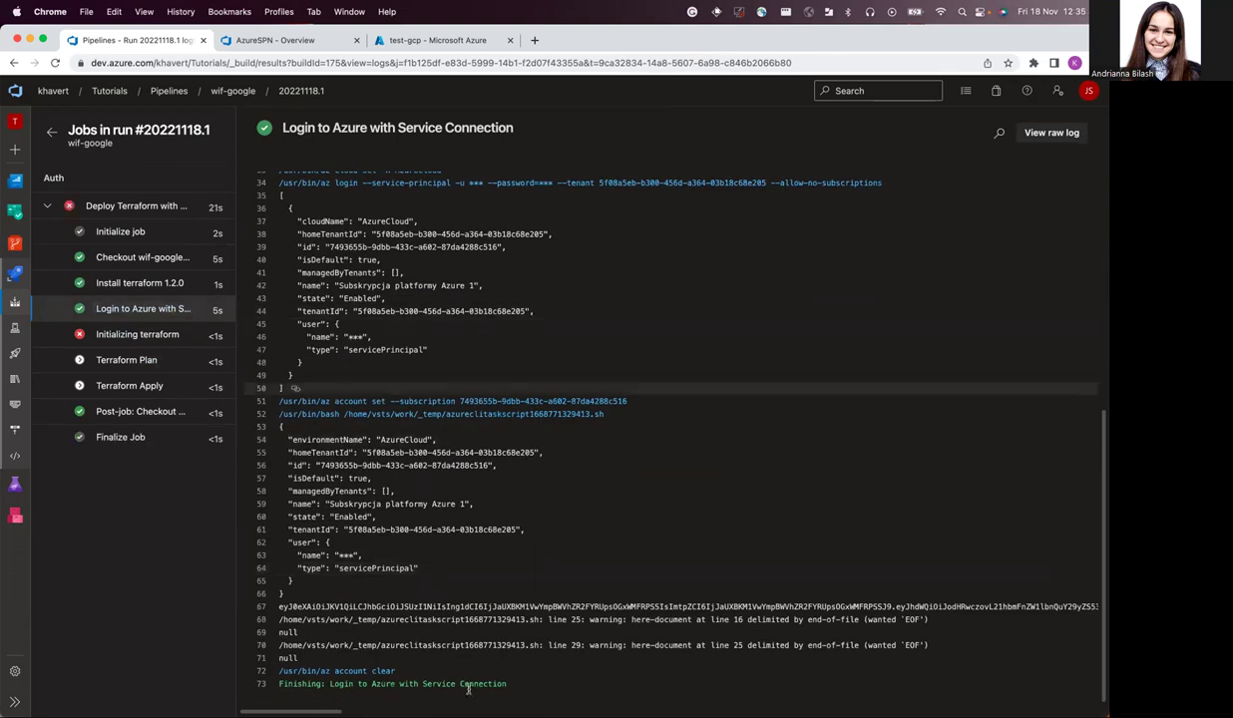
{"action": "double_click", "coordinate": [456, 603]}
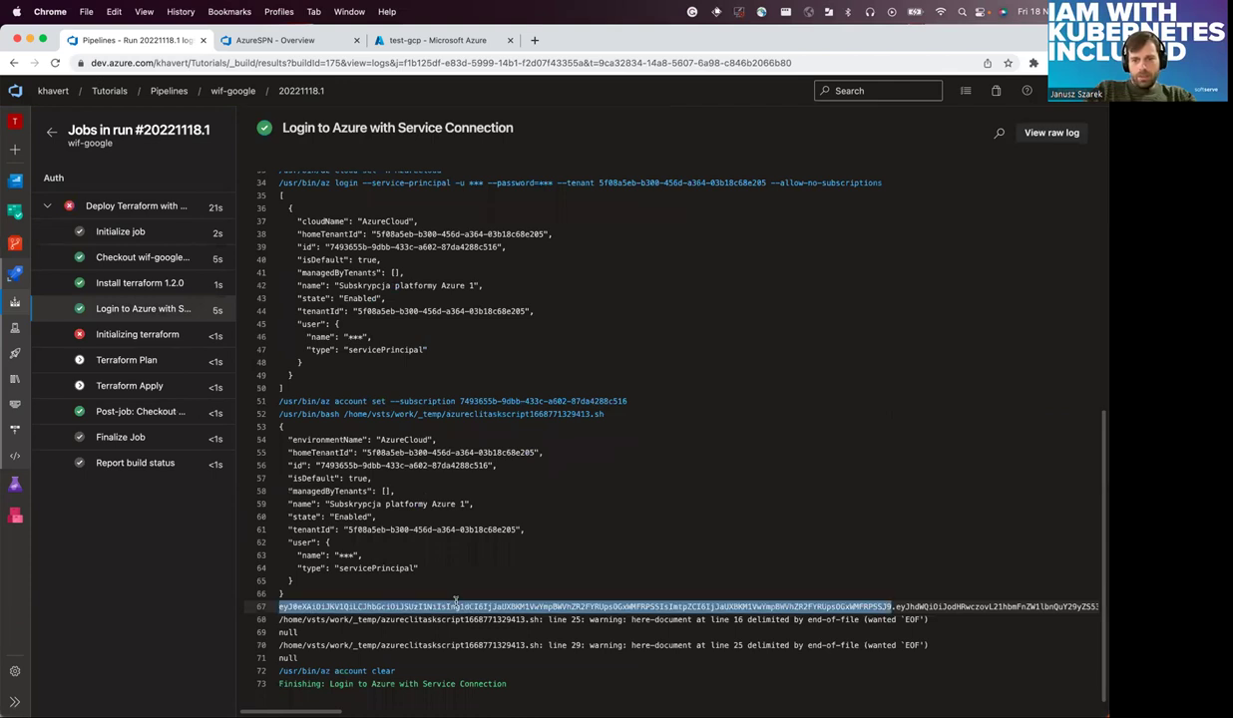
{"action": "left_click", "coordinate": [161, 336]}
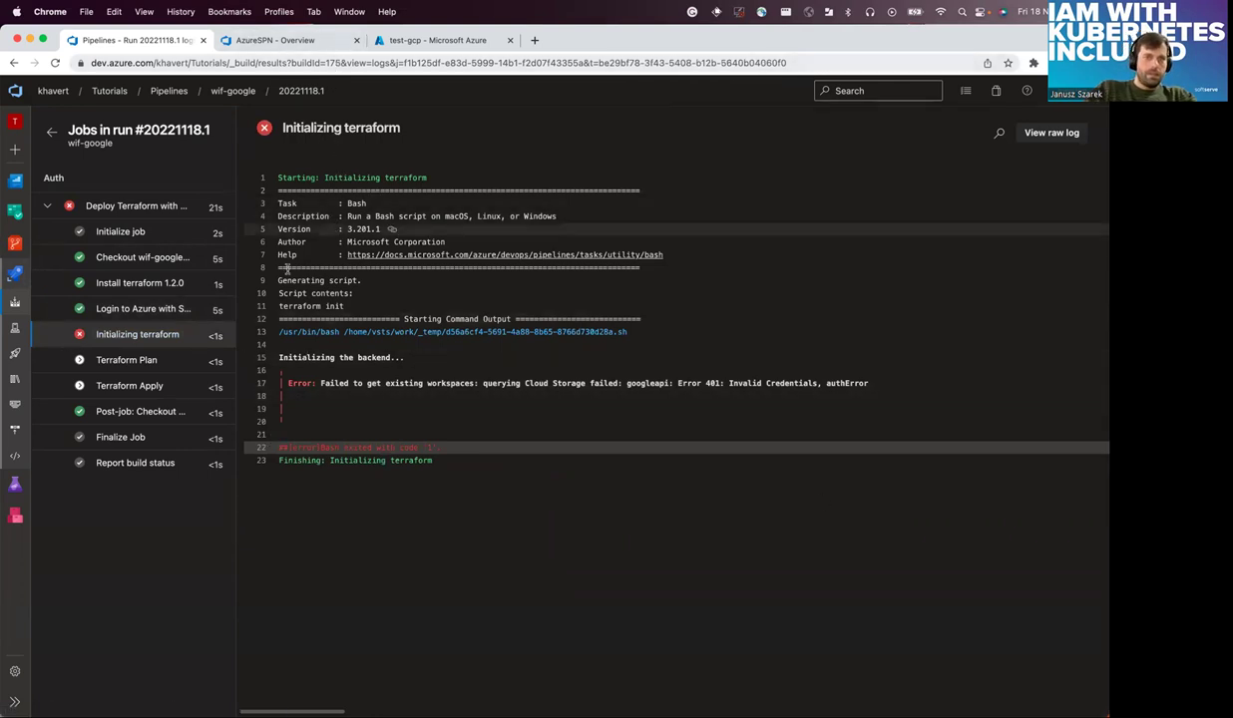
- Switch to the Google Cloud Chrome window and open the project's IAM page
{"action": "key", "text": "ctrl+Up"}
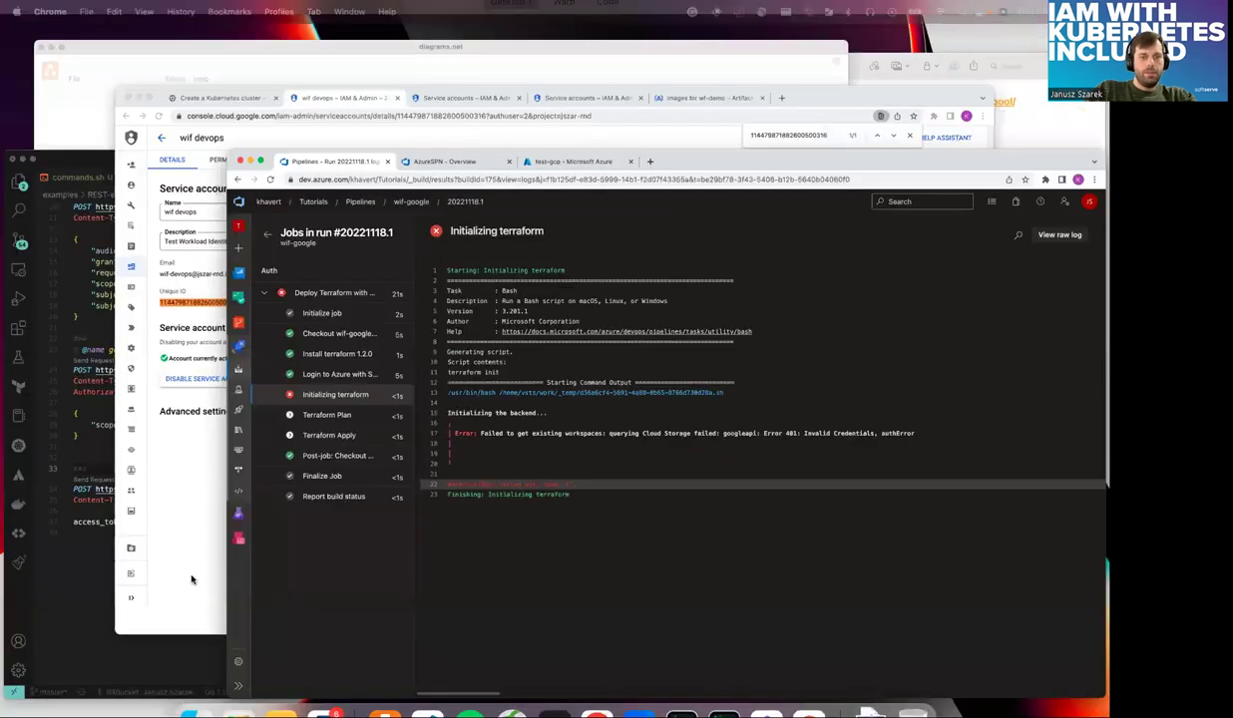
{"action": "left_click", "coordinate": [495, 335]}
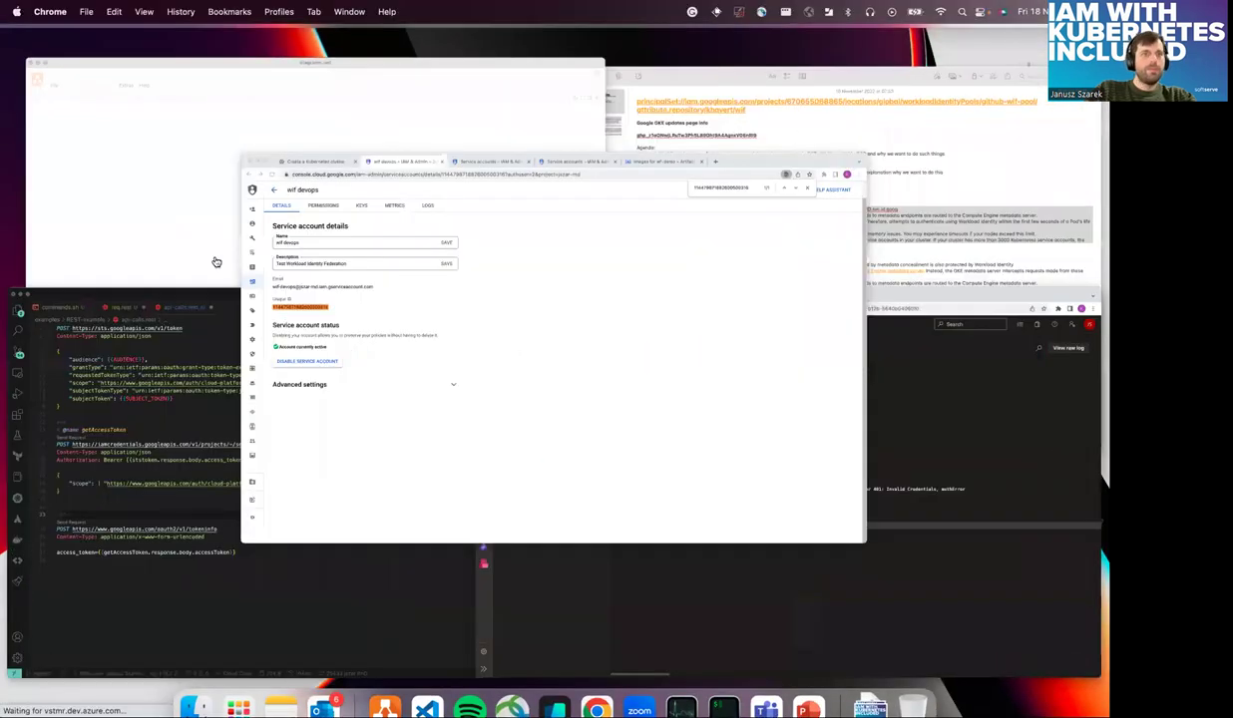
{"action": "mouse_move", "coordinate": [79, 265]}
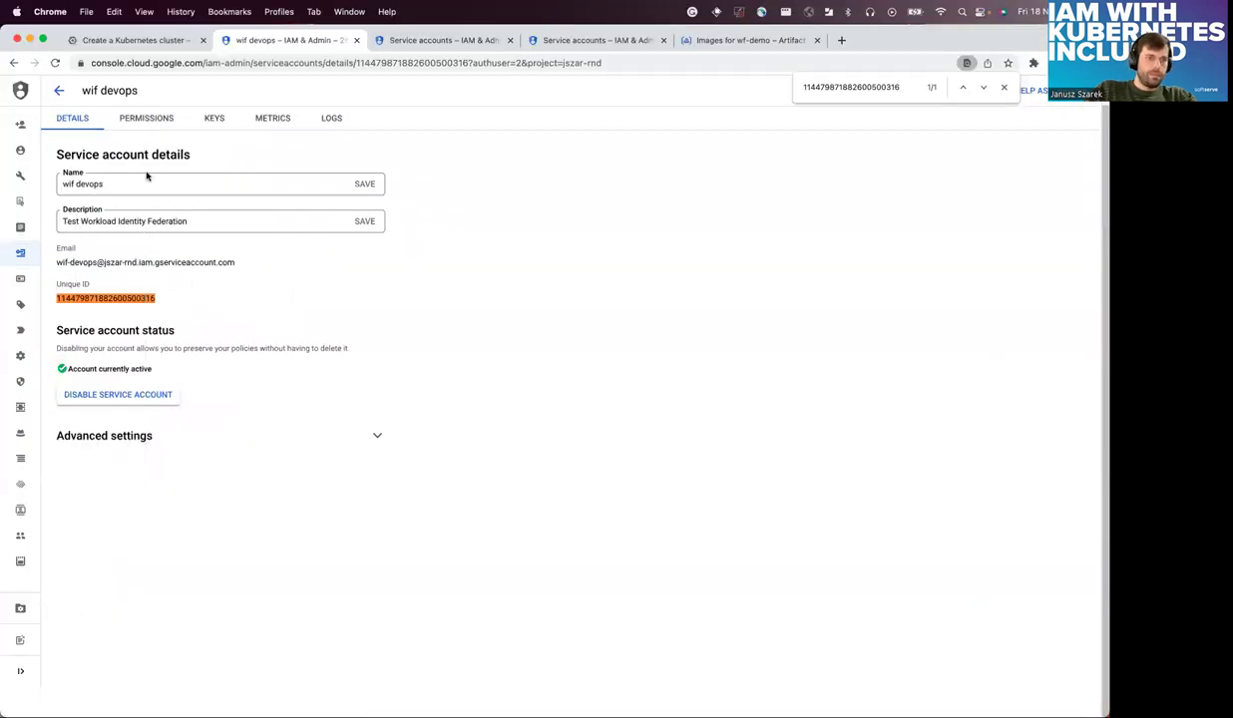
{"action": "left_click", "coordinate": [44, 124]}
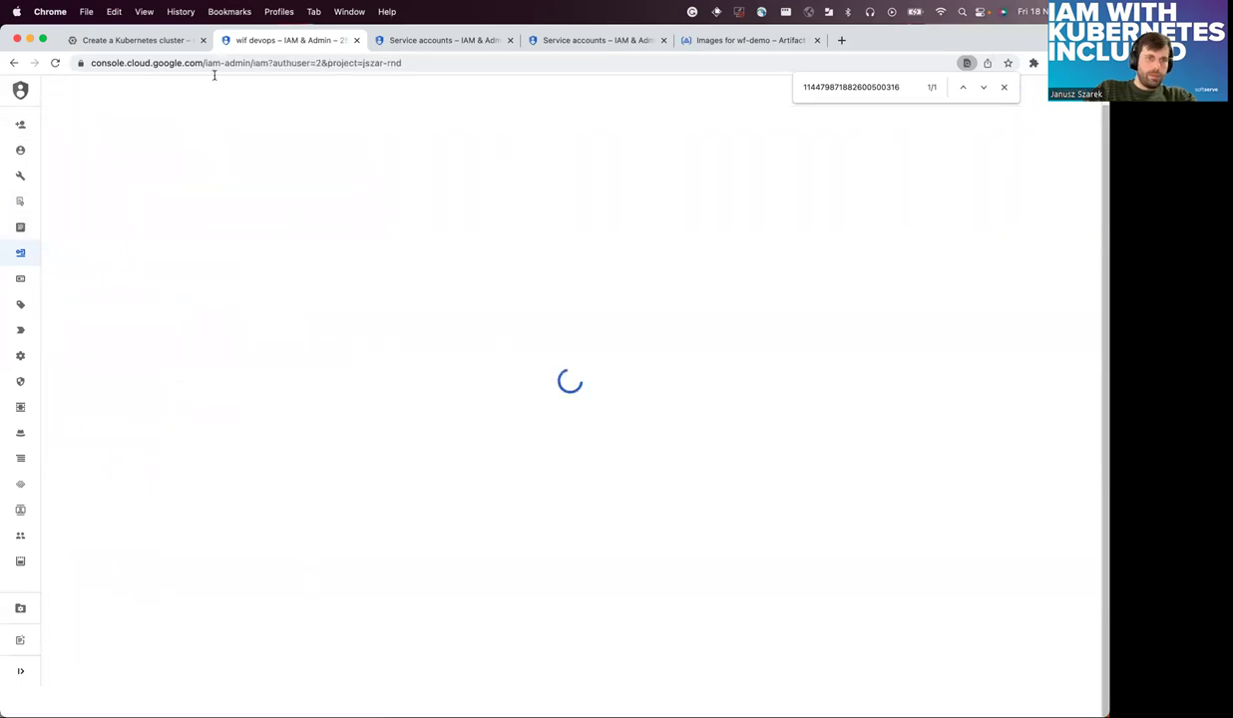
- In the Create a Kubernetes cluster tab, search for storage, open Cloud Storage and show the contents of the jszar-rnd-test-storage bucket
{"action": "left_click", "coordinate": [135, 40]}
{"action": "left_click", "coordinate": [428, 90]}
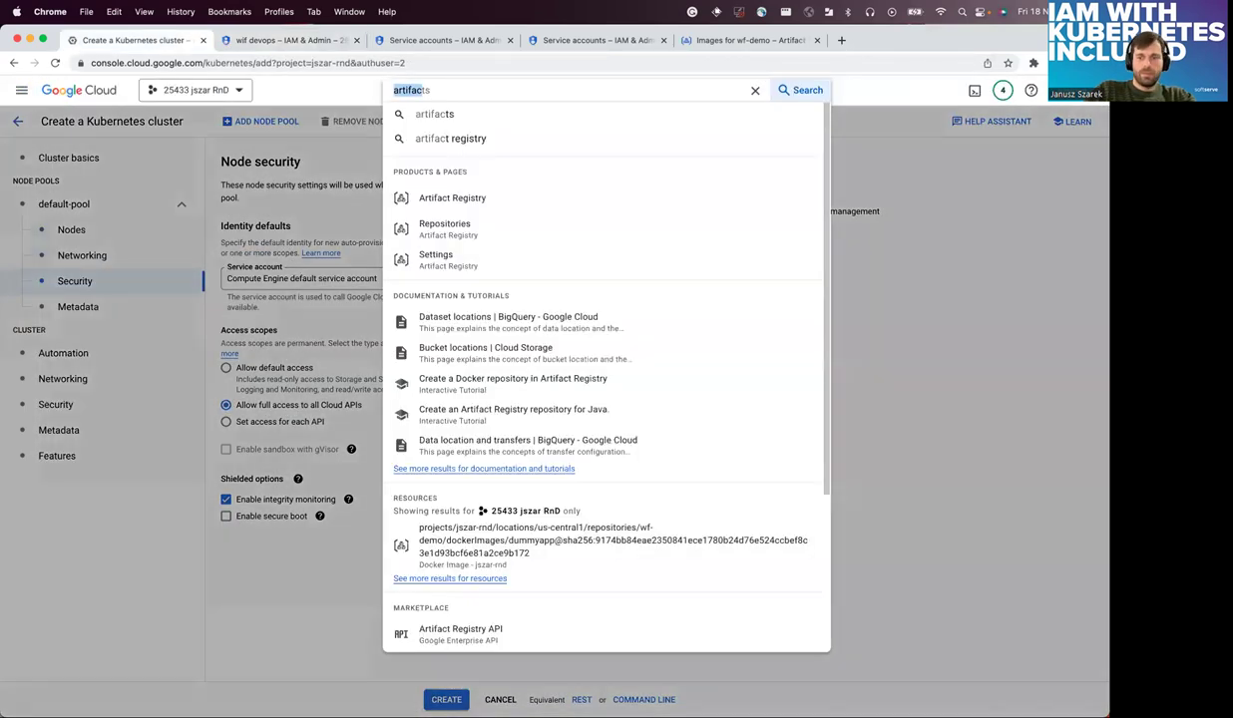
{"action": "key", "text": "BackSpace"}
{"action": "type", "text": "storage class"}
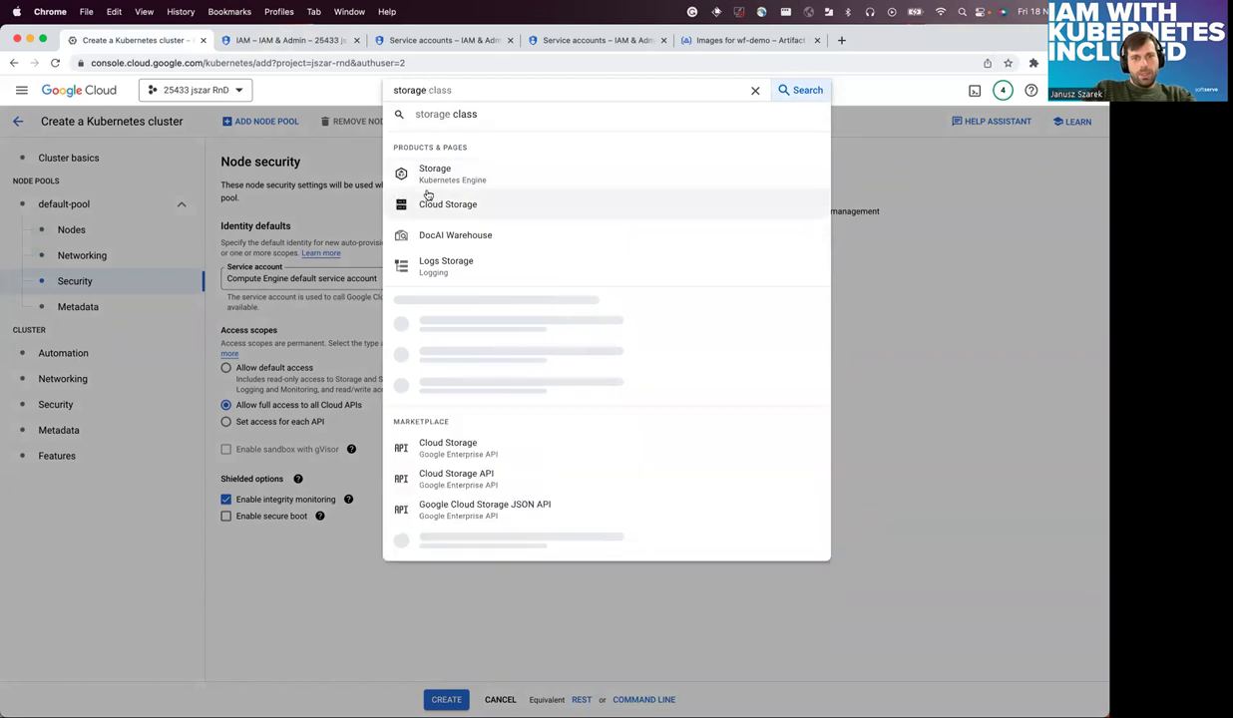
{"action": "left_click", "coordinate": [460, 207]}
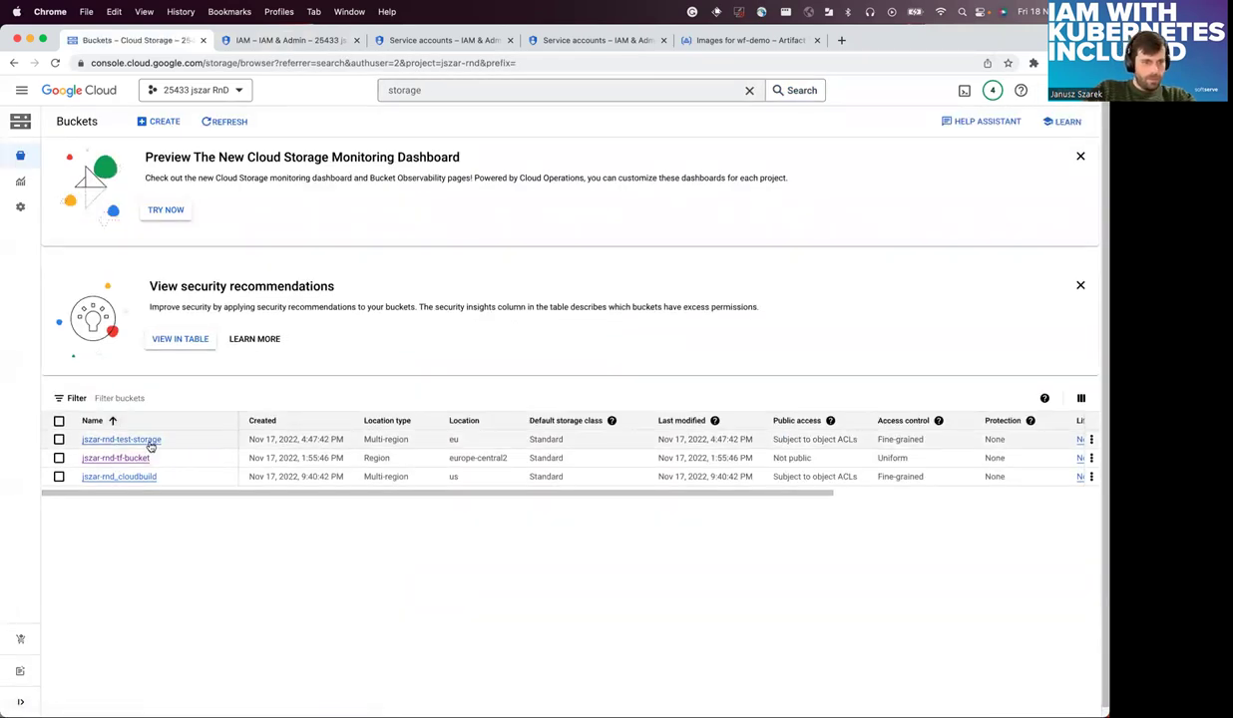
{"action": "left_click", "coordinate": [150, 441]}
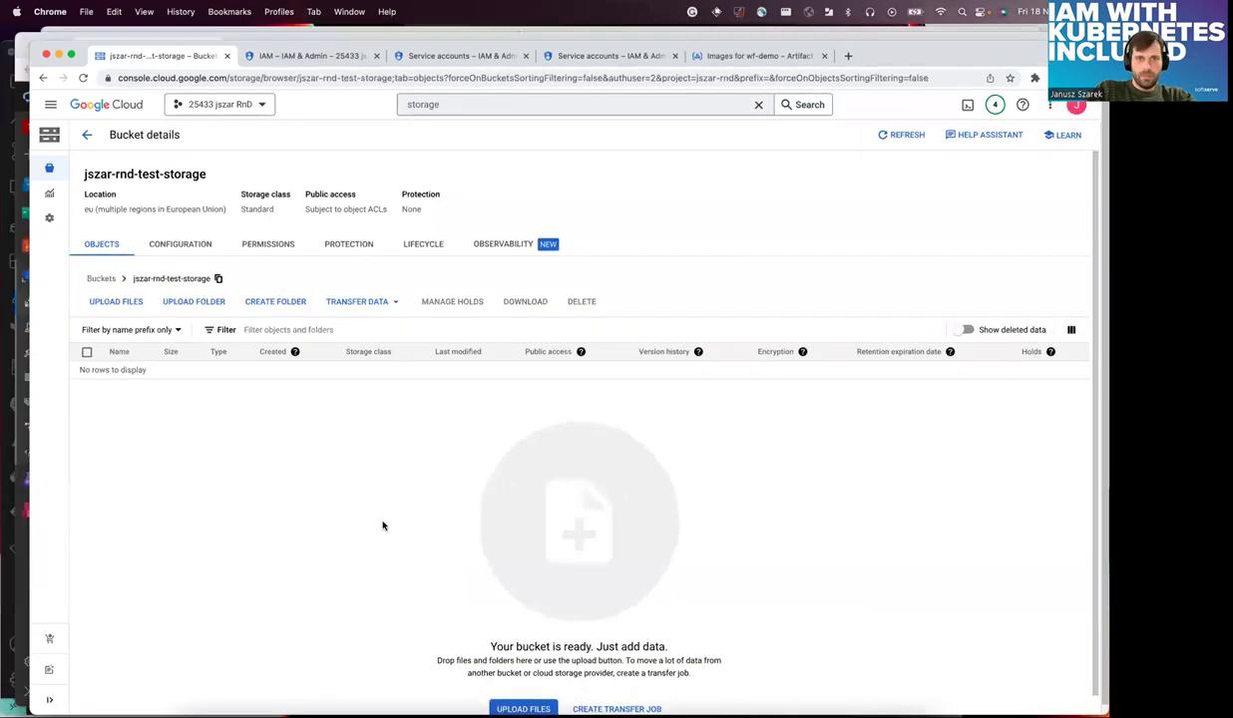
- Switch back to the Azure DevOps Chrome window and open the Terraform deployment job of wif-google run #20221117.3
{"action": "key", "text": "ctrl+Up"}
{"action": "left_click", "coordinate": [449, 329]}
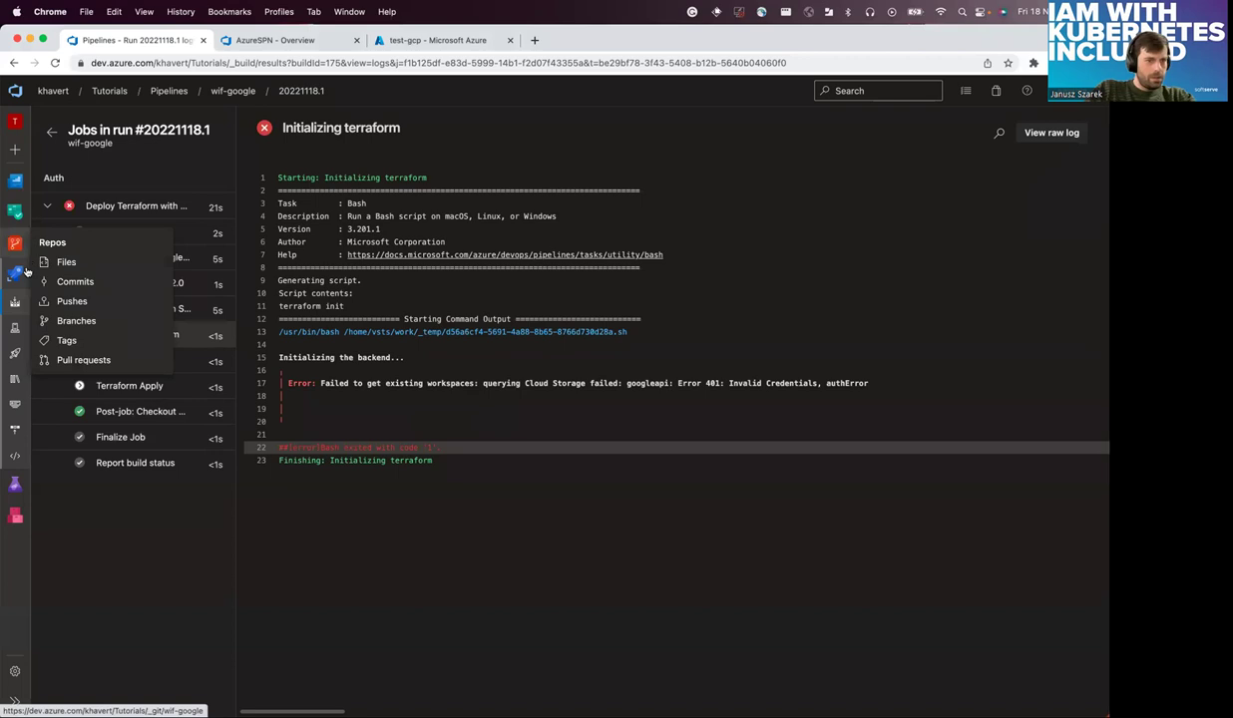
{"action": "left_click", "coordinate": [52, 132]}
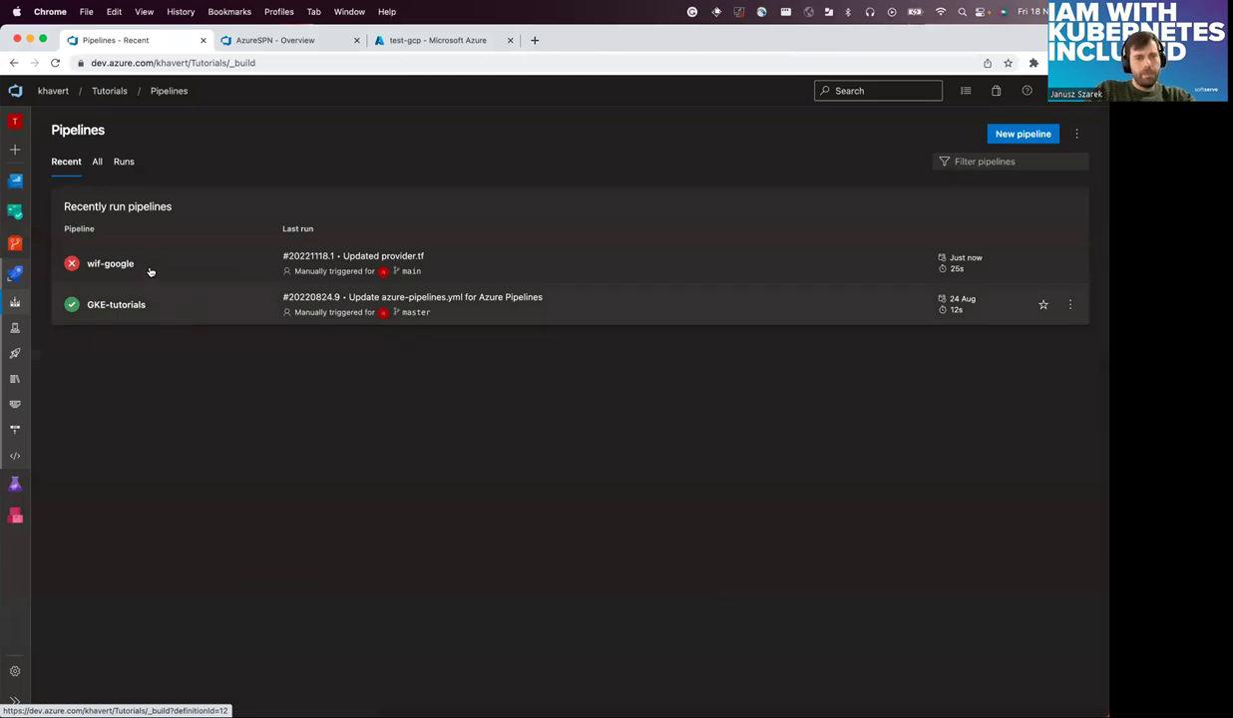
{"action": "left_click", "coordinate": [149, 267]}
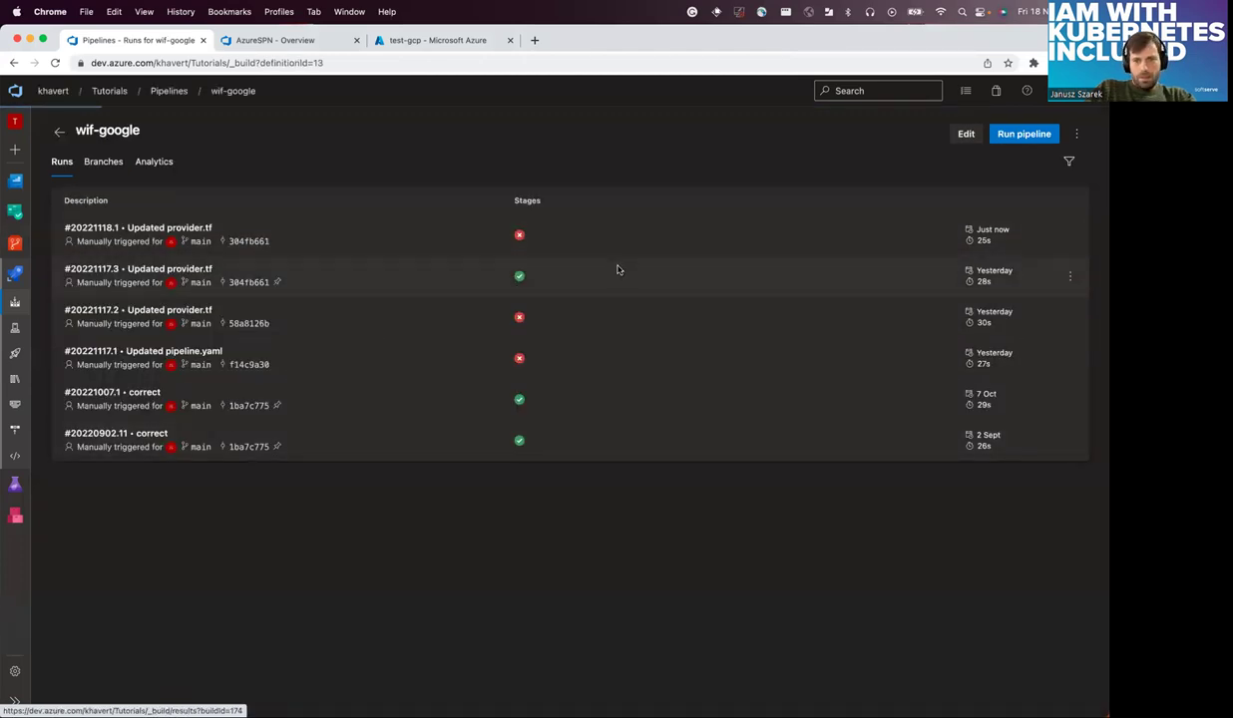
{"action": "left_click", "coordinate": [617, 269]}
{"action": "left_click", "coordinate": [186, 435]}
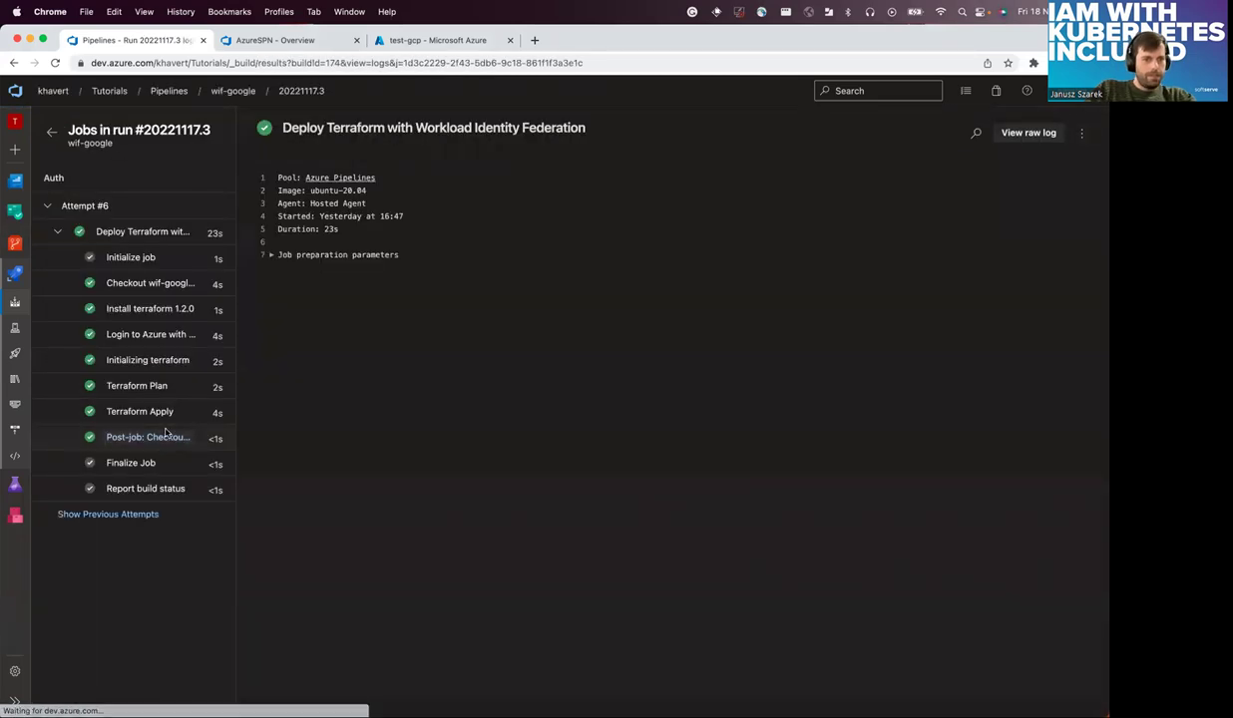
- Review the Initializing terraform, Terraform Plan and Terraform Apply logs, and highlight the bucket name jszar-rnd-test-storage in the apply output
{"action": "left_click", "coordinate": [145, 360]}
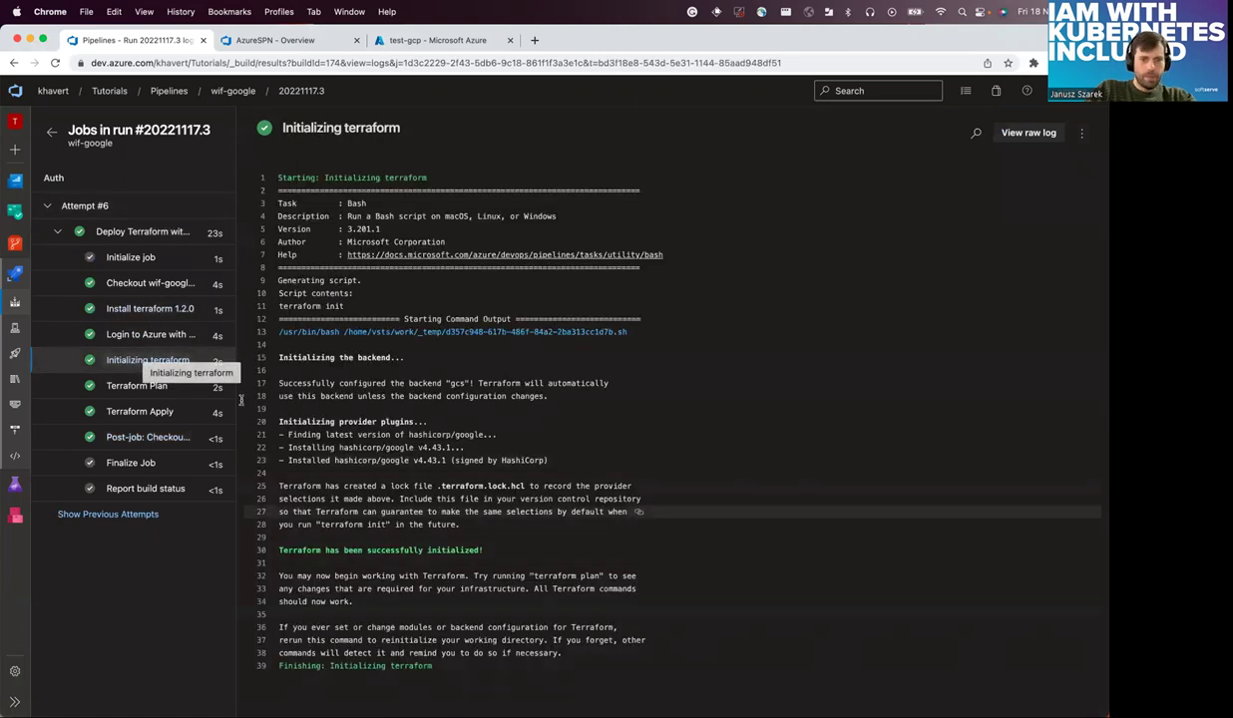
{"action": "left_click", "coordinate": [137, 386]}
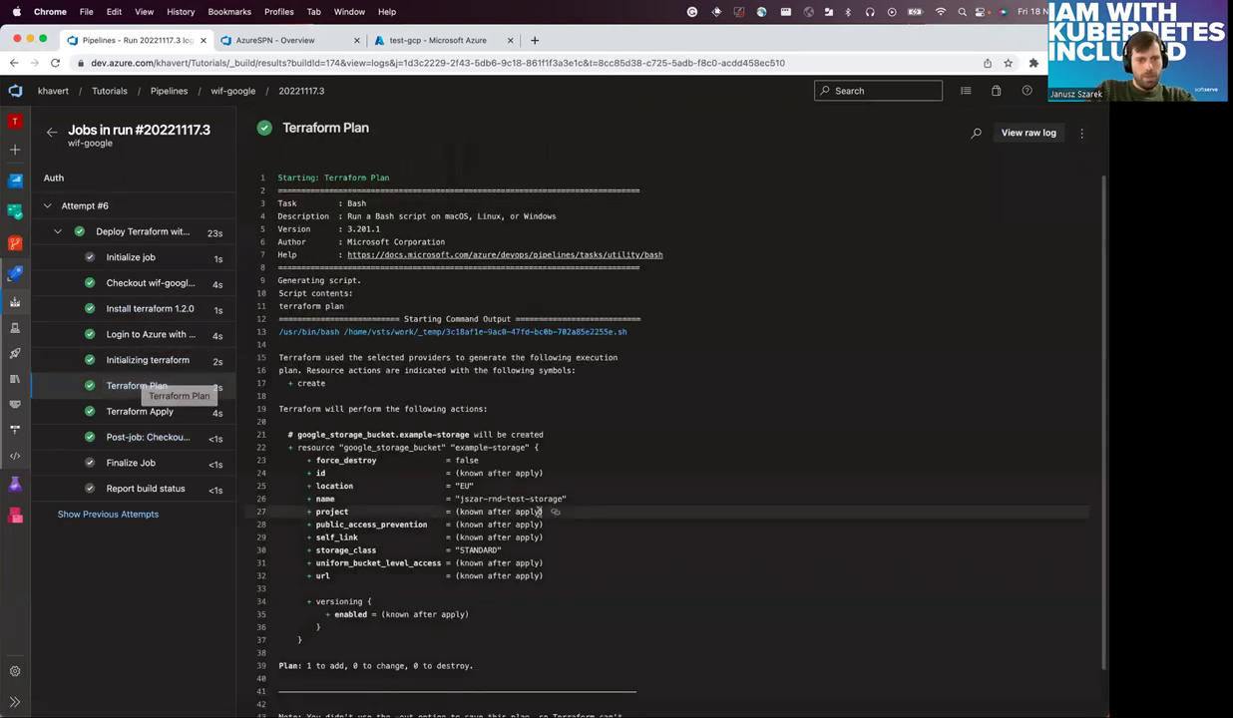
{"action": "scroll", "coordinate": [541, 512], "scroll_direction": "down", "scroll_amount": 2}
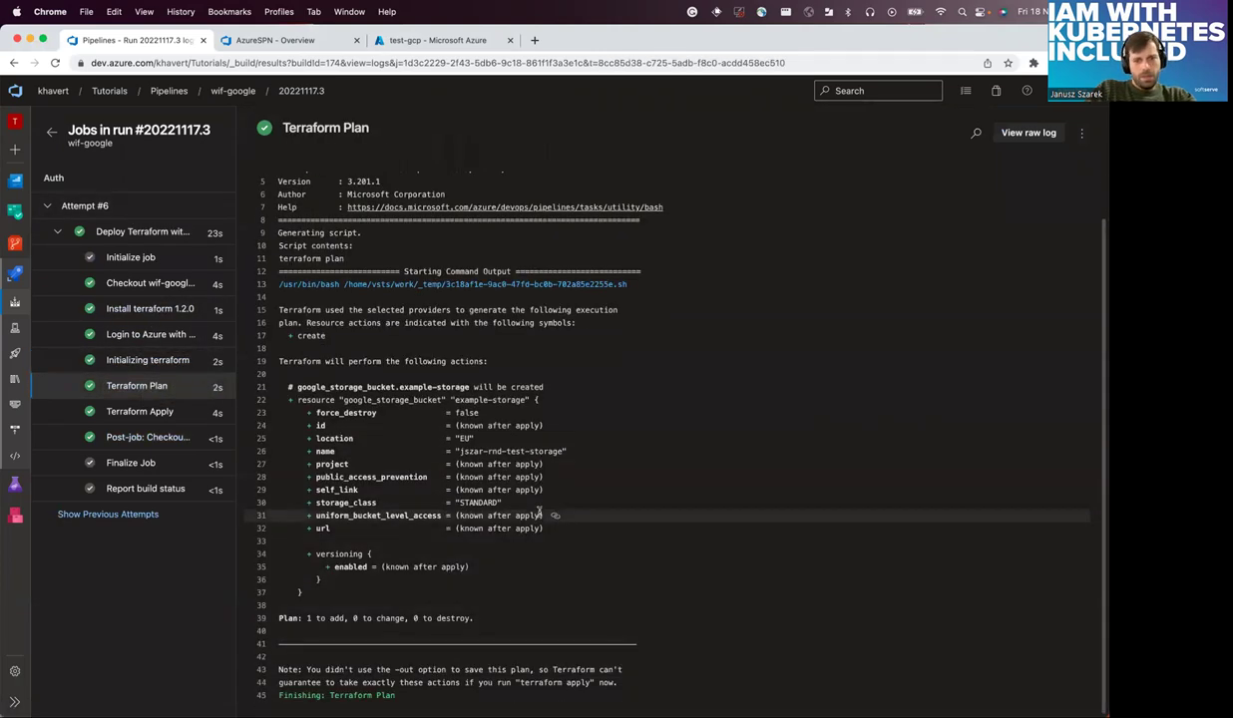
{"action": "left_click", "coordinate": [171, 410]}
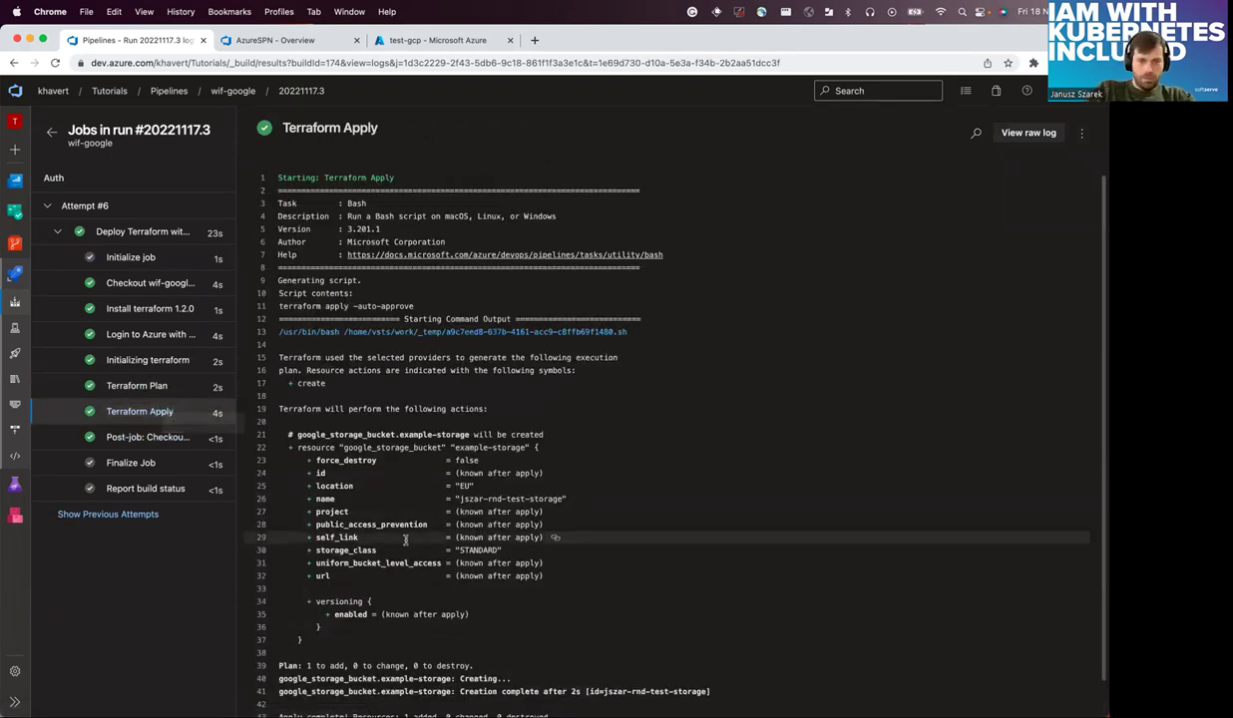
{"action": "scroll", "coordinate": [405, 540], "scroll_direction": "down", "scroll_amount": 2}
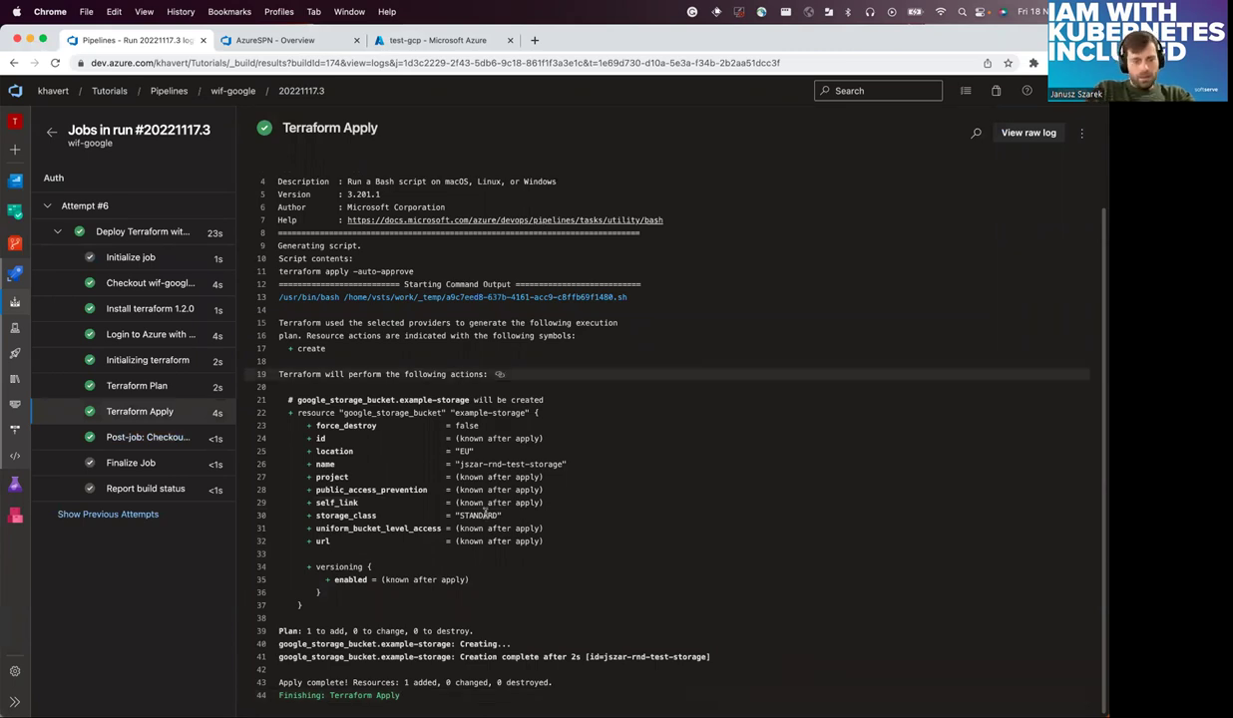
{"action": "left_click_drag", "start_coordinate": [458, 464], "coordinate": [563, 465]}
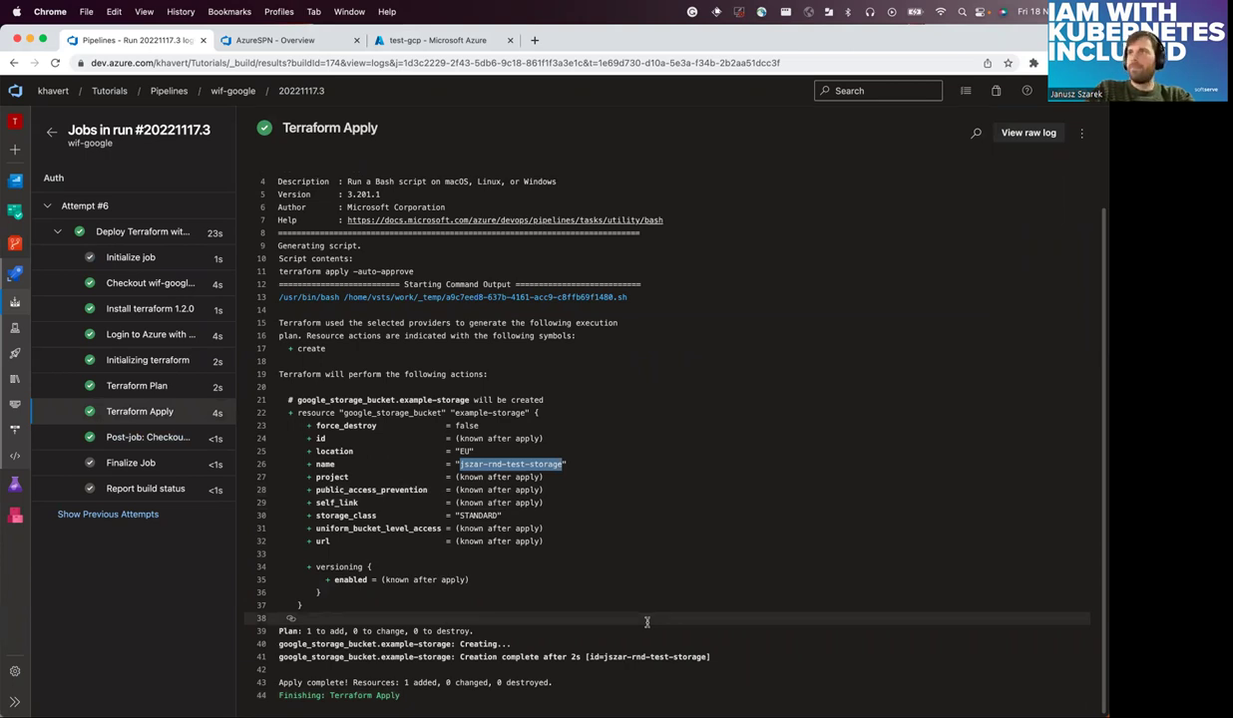
- Switch to the presentation slideshow and advance from the DEMO slide to the closing slide
{"action": "left_click", "coordinate": [177, 607]}
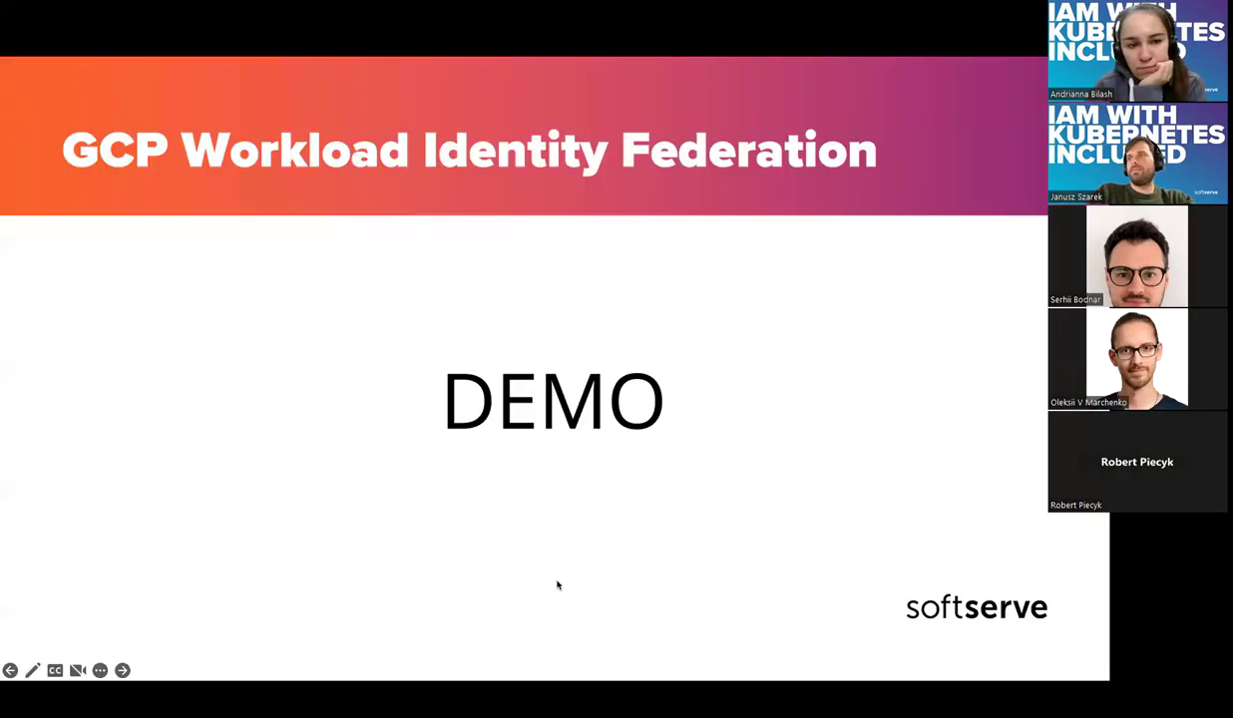
{"action": "key", "text": "Right"}
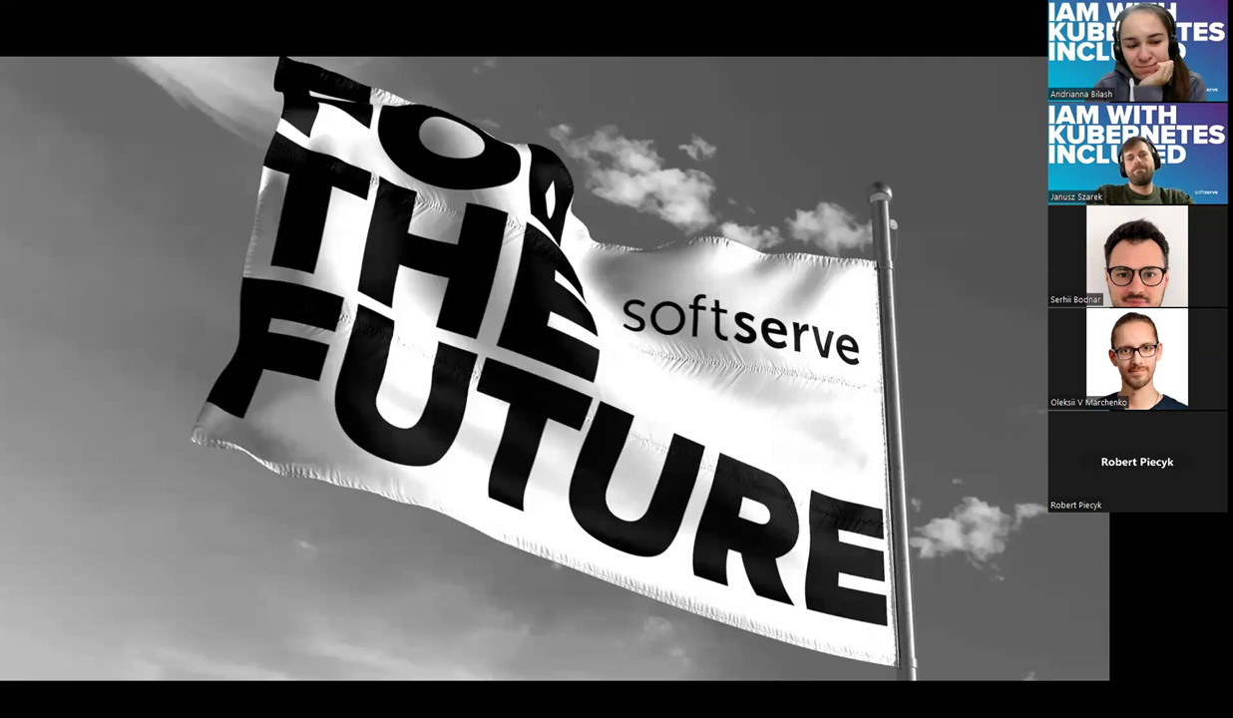